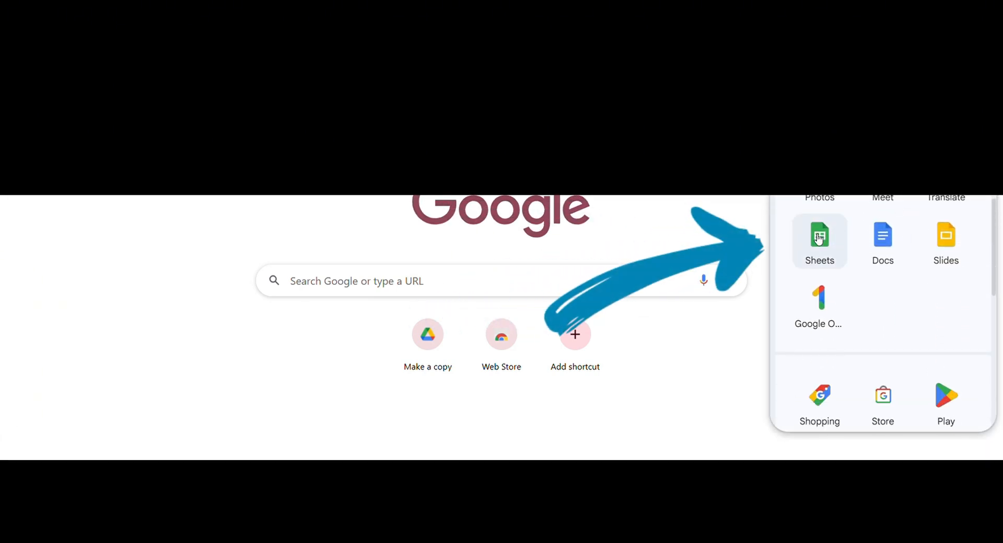
- Create a blank spreadsheet in Google Sheets and rename its first sheet as User Settings
left_click(820, 235)
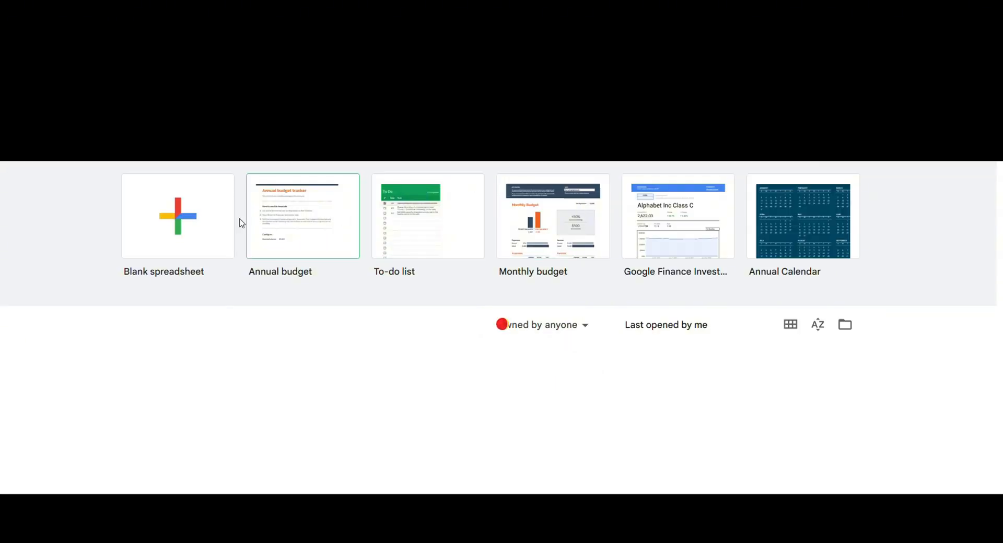
left_click(200, 231)
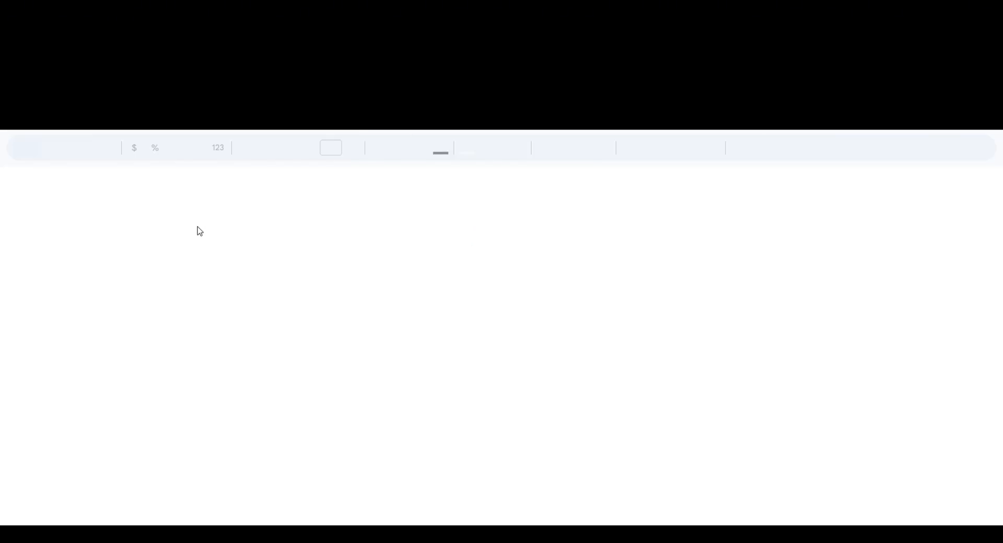
double_click(115, 536)
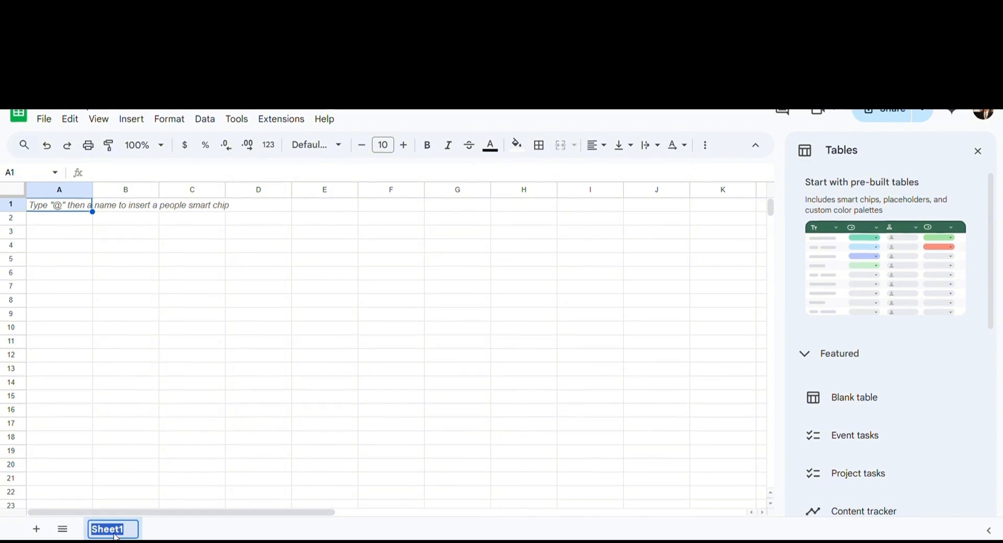
type("User Settings")
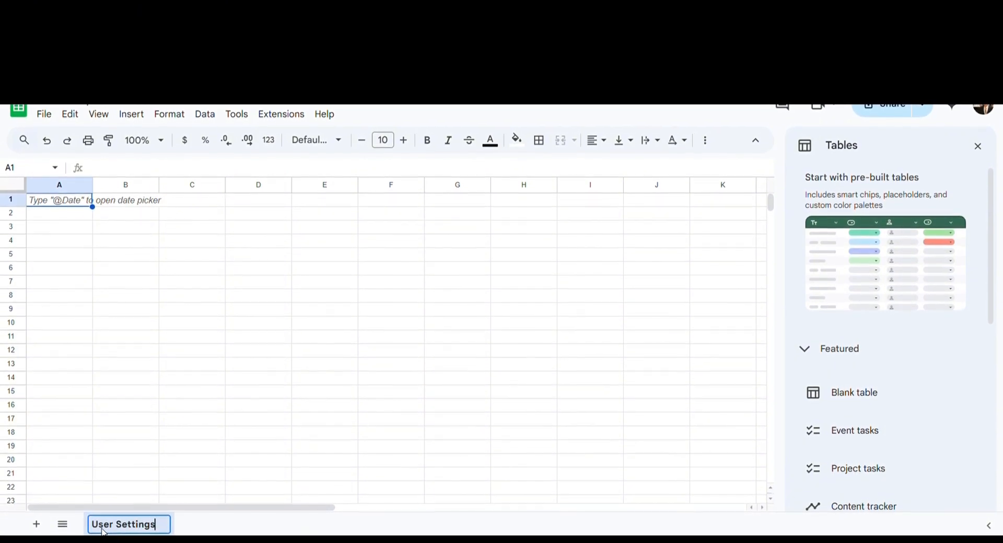
- Add two more sheets to the spreadsheet and name them System and Expenses
left_click(36, 526)
double_click(201, 527)
type("System")
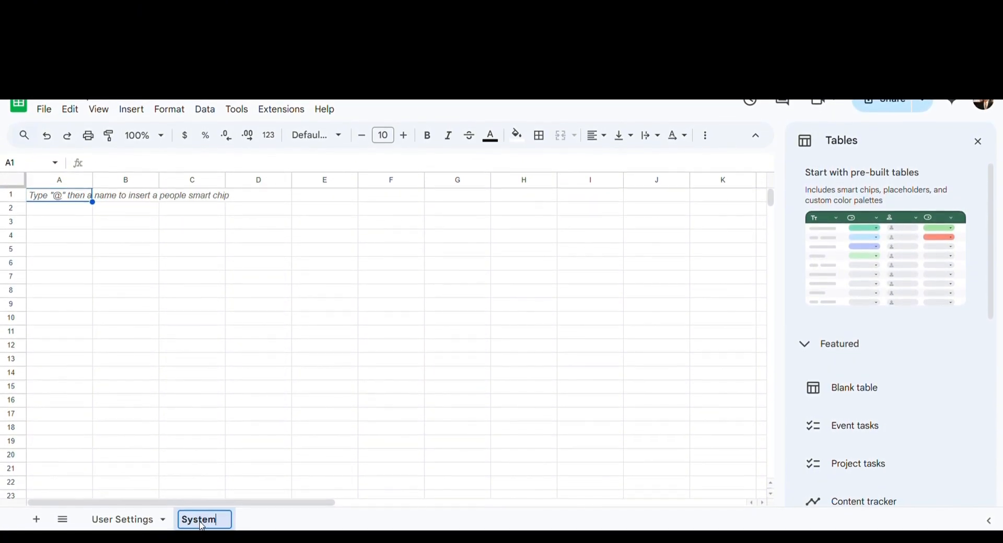
left_click(37, 521)
double_click(271, 523)
type("Expenses")
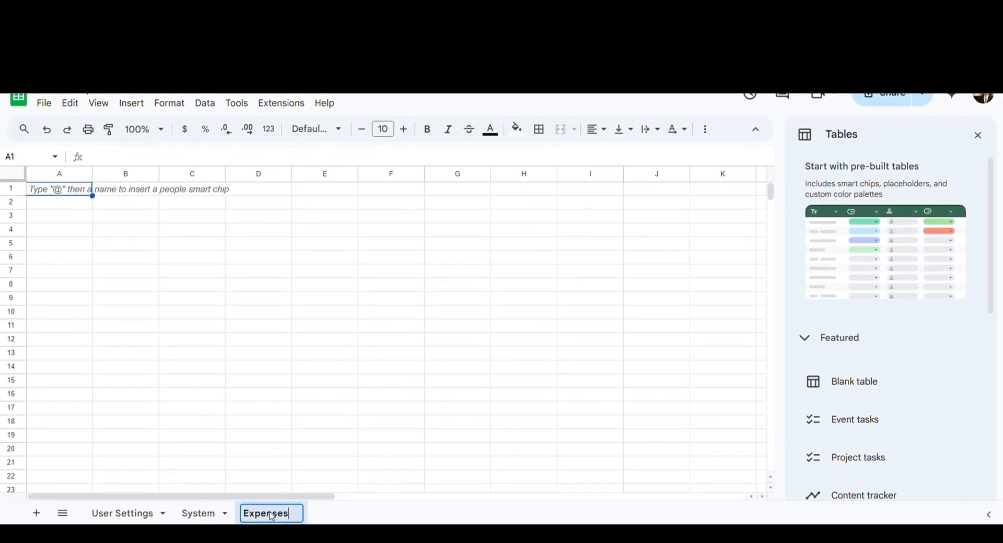
- Add two further sheets named Watch Items and Annualized Scorecard, and close the Tables suggestions
left_click(37, 515)
double_click(331, 510)
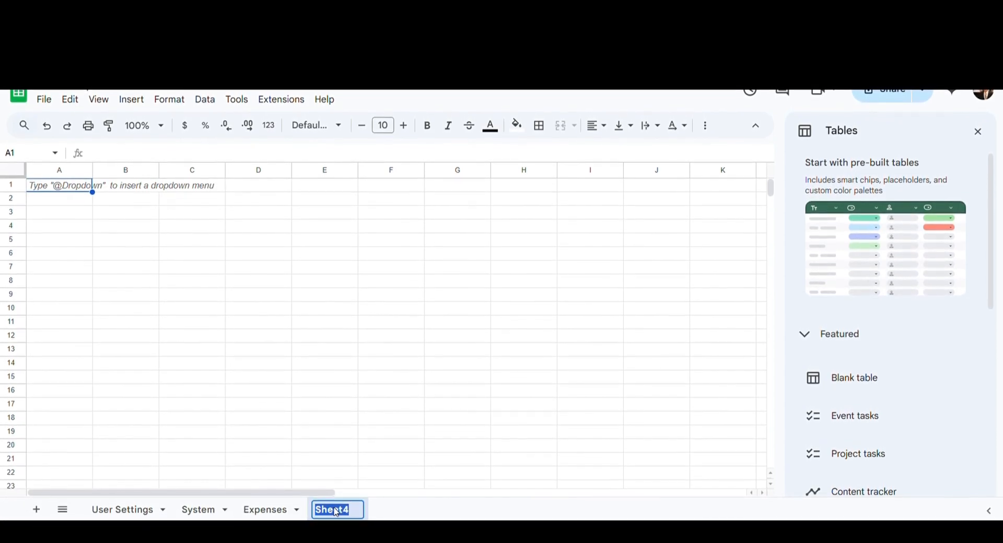
type("Watch Items")
left_click(37, 506)
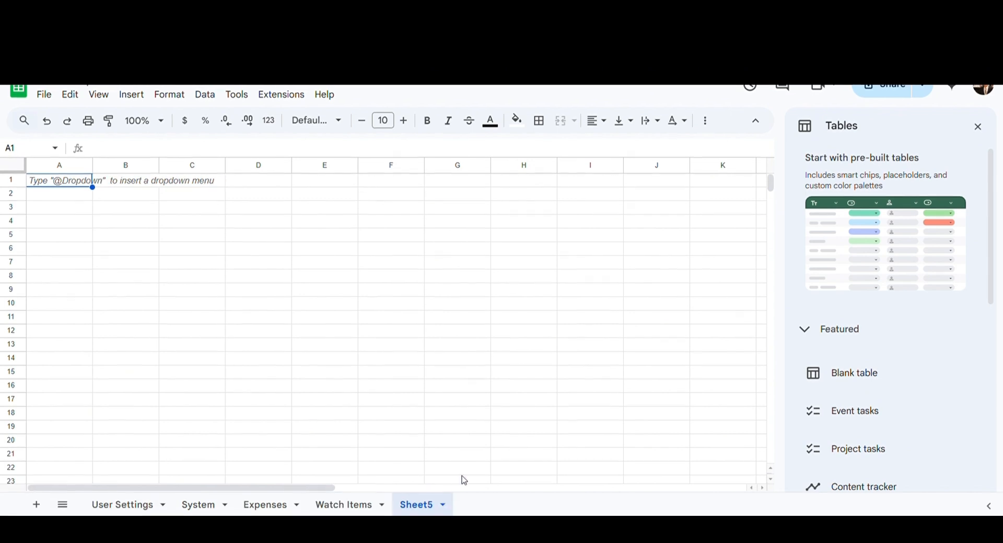
double_click(421, 505)
type("Annualized Scorecard")
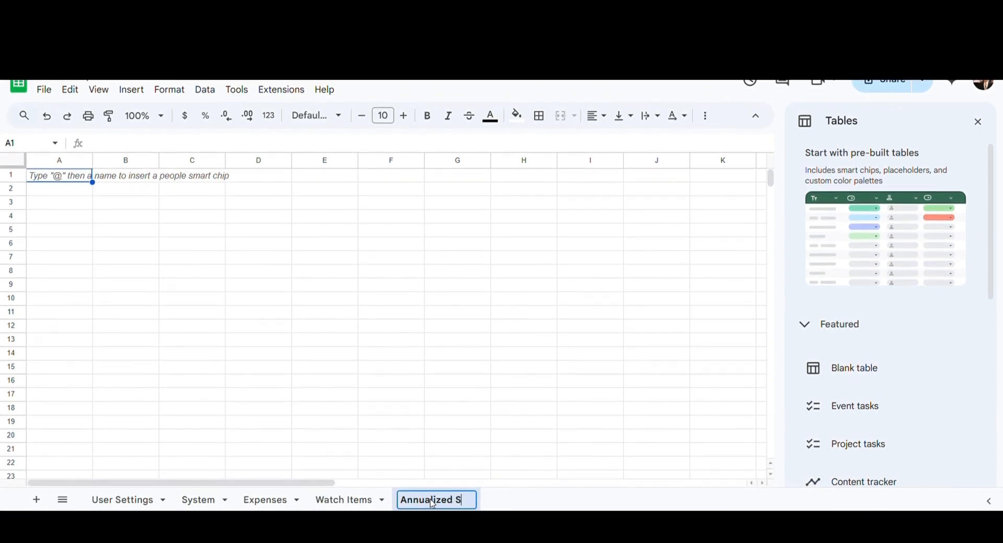
key("Return")
left_click(978, 122)
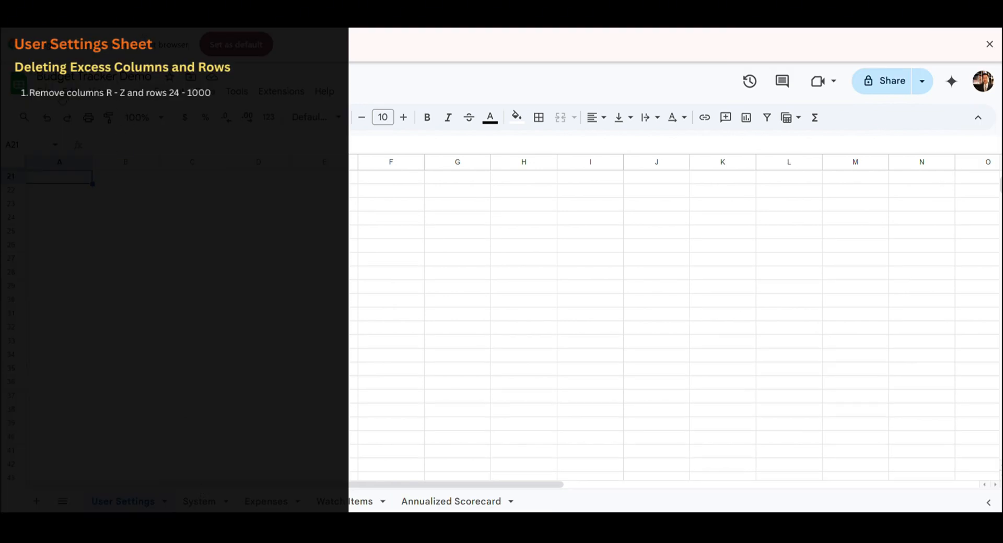
- Delete the excess columns R through Z from the User Settings sheet
left_click_drag(239, 485, 656, 493)
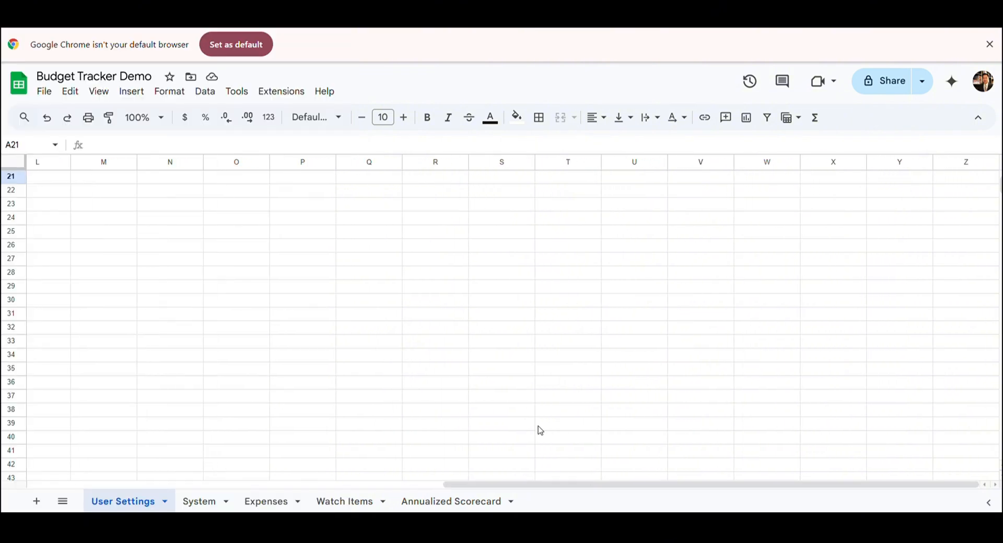
left_click(447, 163)
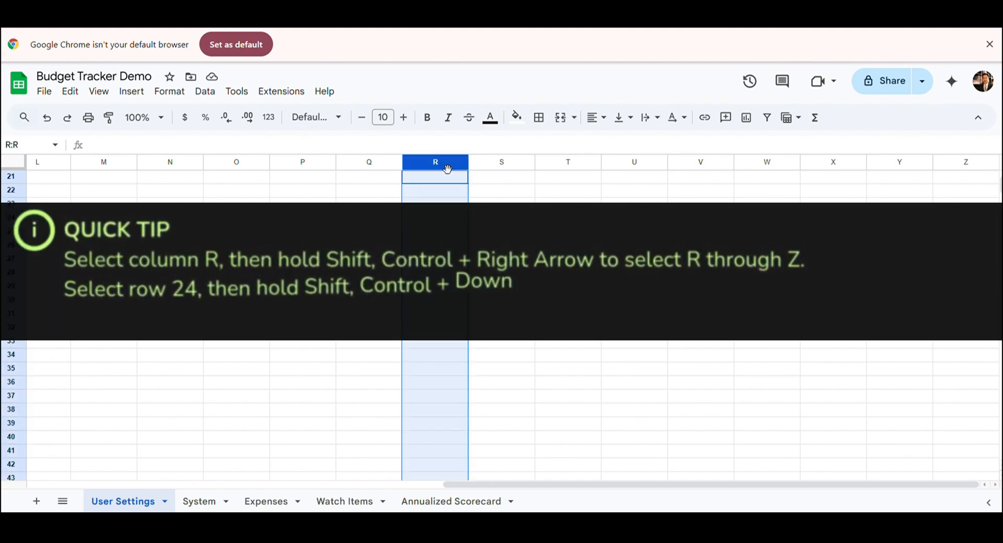
key("ctrl+shift+Right")
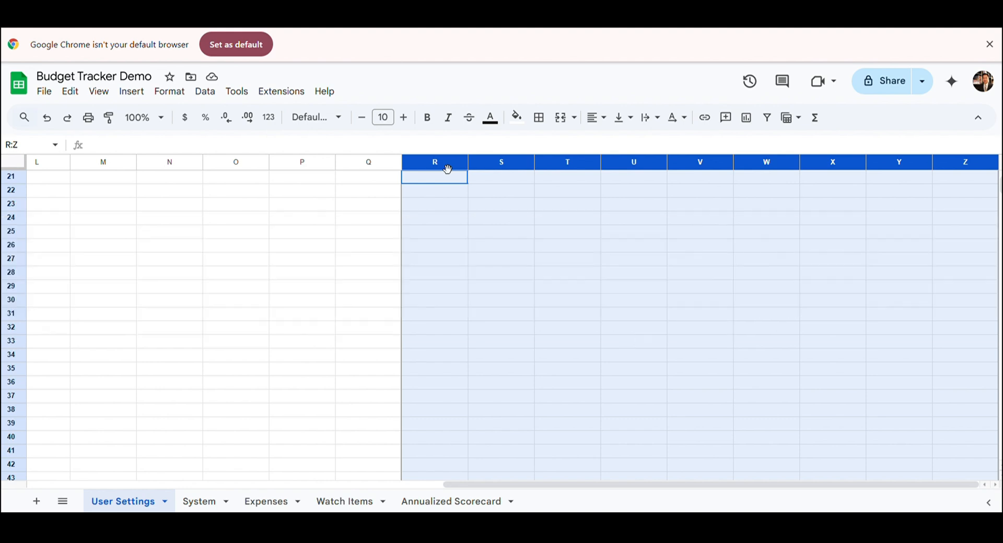
right_click(446, 168)
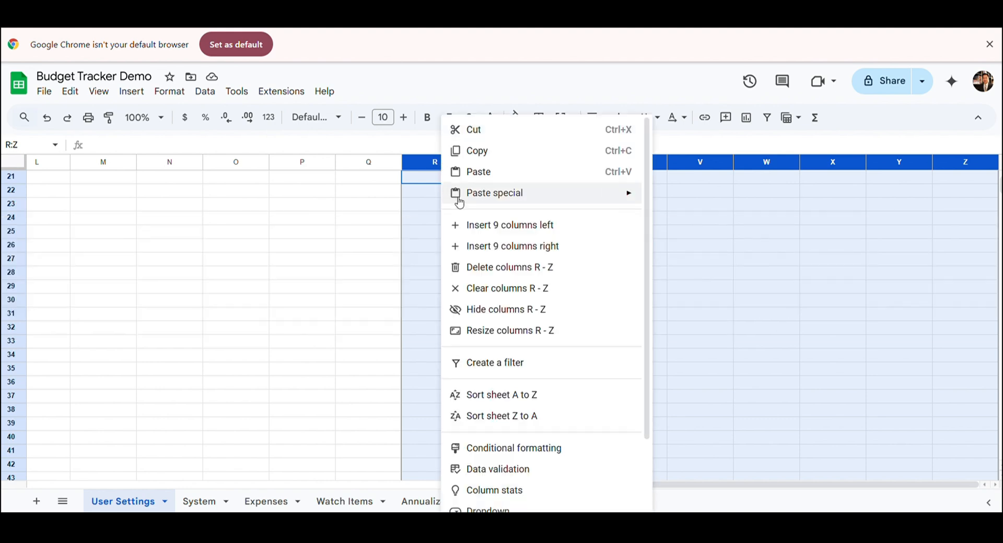
left_click(493, 270)
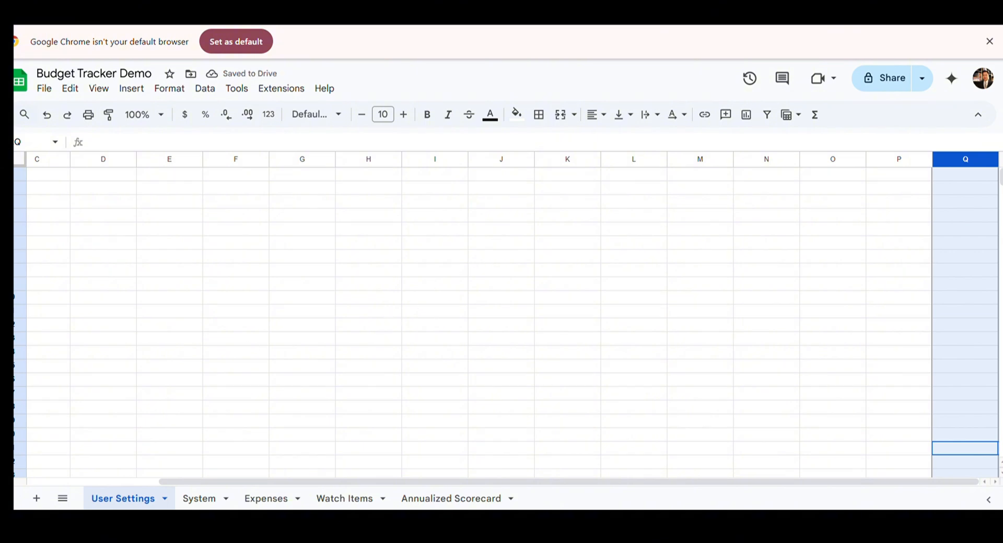
- Delete the excess rows 24 through 1000 from the User Settings sheet
scroll(20, 449, "down", 3)
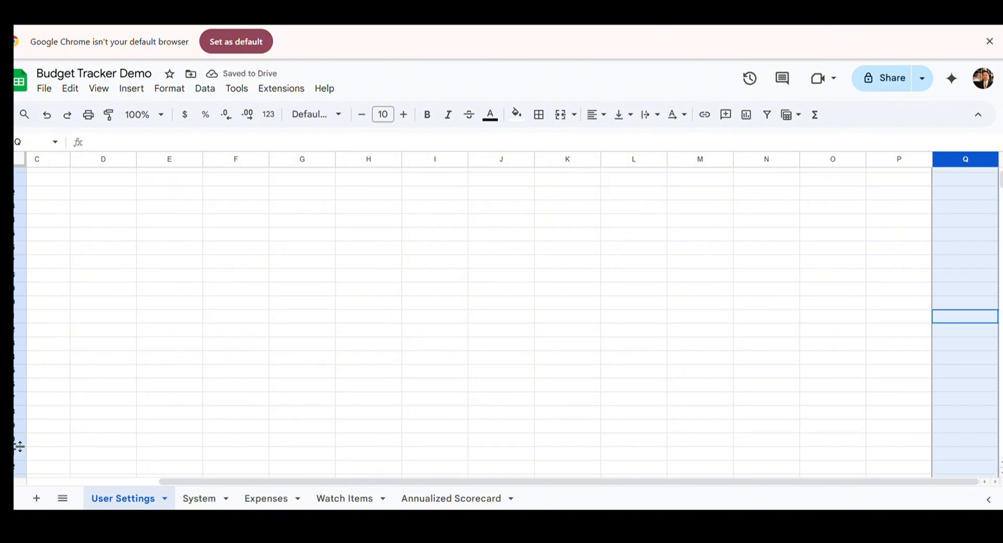
left_click(20, 360)
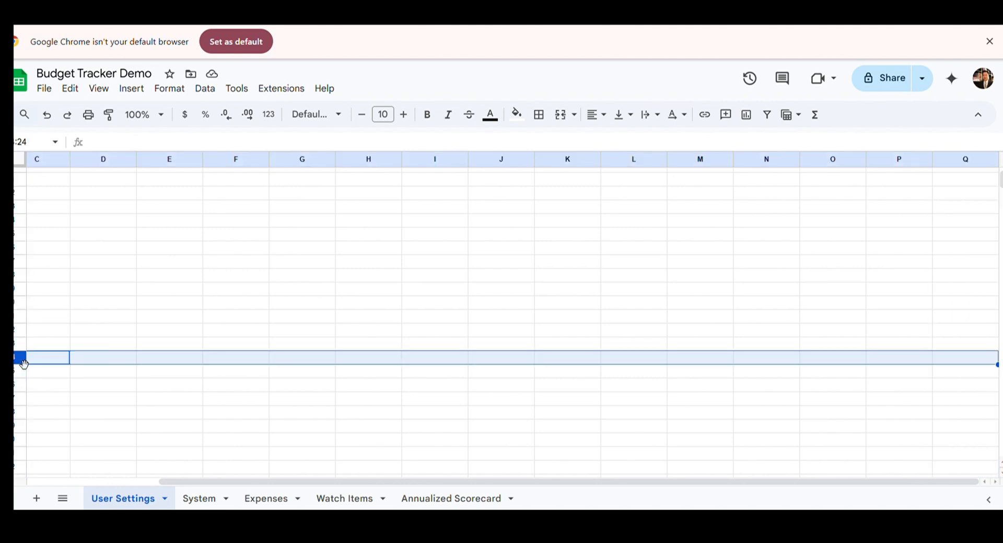
key("ctrl+shift+Down")
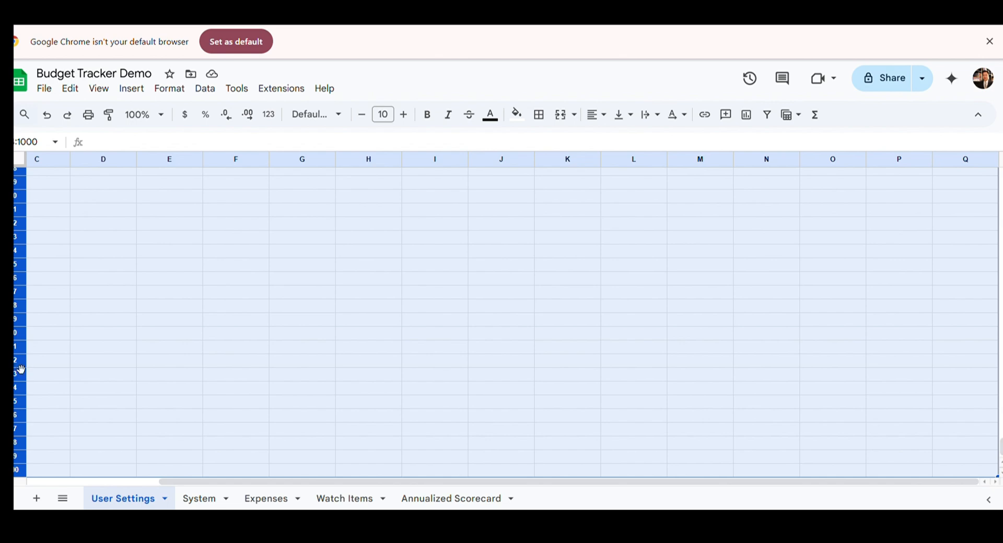
right_click(21, 366)
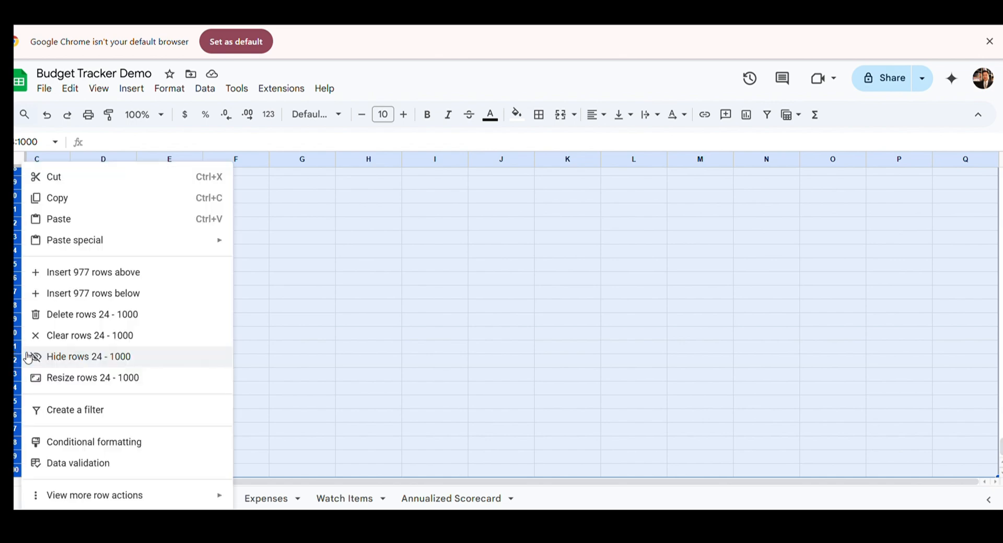
left_click(61, 315)
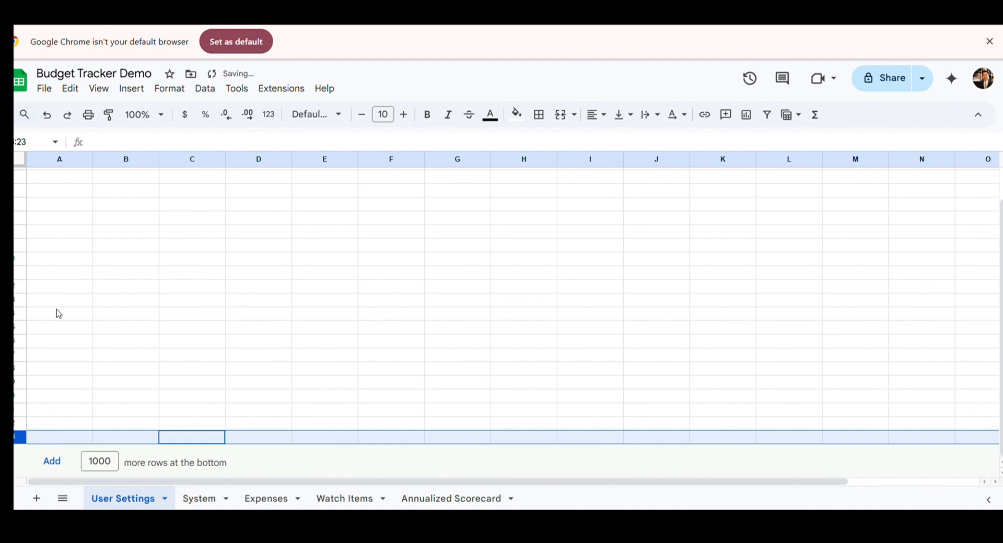
key("ctrl+f")
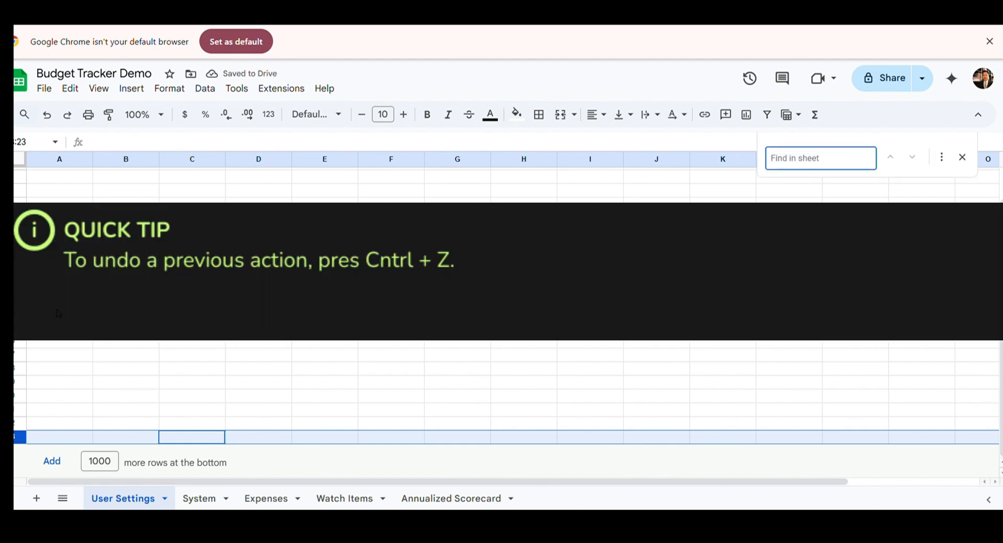
key("Escape")
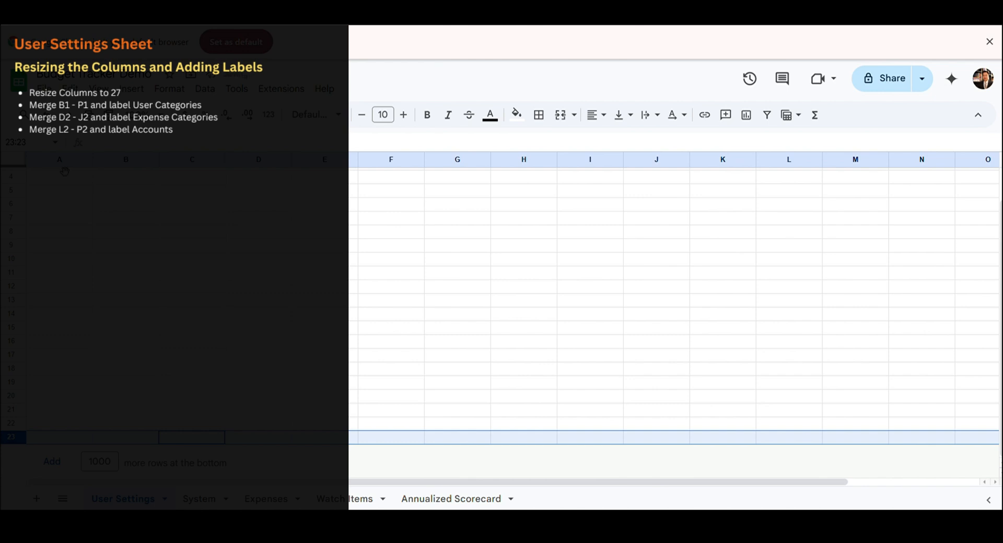
- Resize columns A, C, E, G, I, K, M, O and Q of the User Settings sheet to 24 pixels wide
left_click(73, 163)
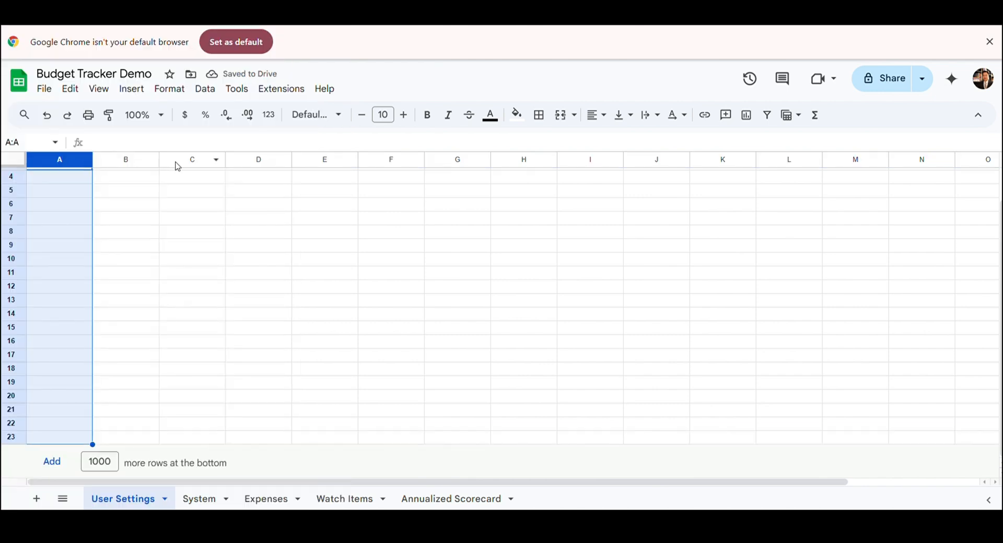
left_click(188, 163, "ctrl")
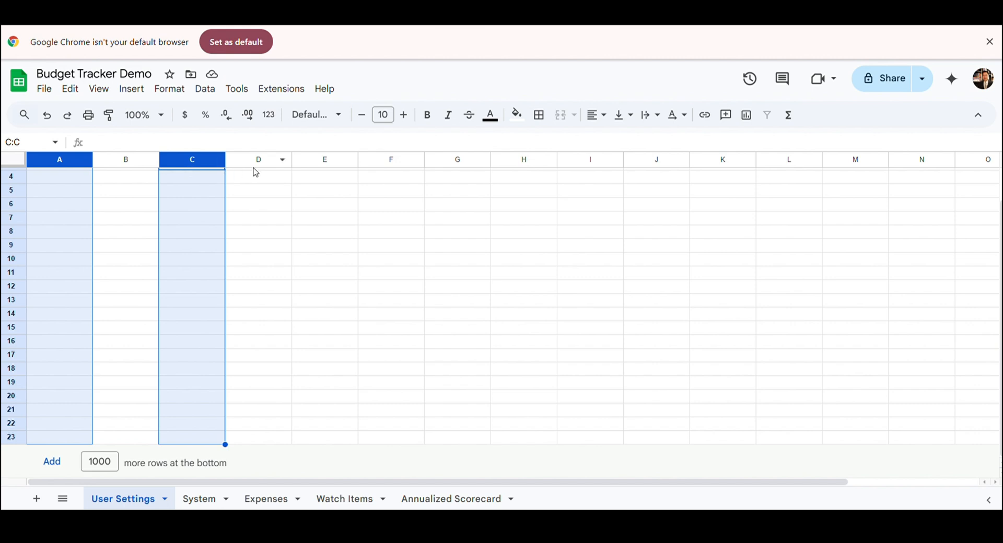
left_click(339, 164, "ctrl")
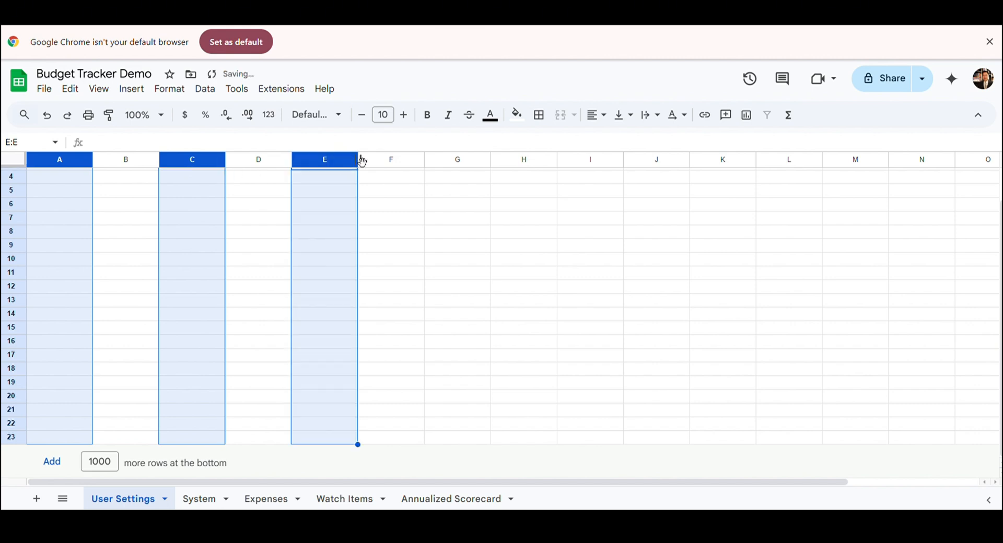
left_click(459, 162, "ctrl")
left_click(578, 162, "ctrl")
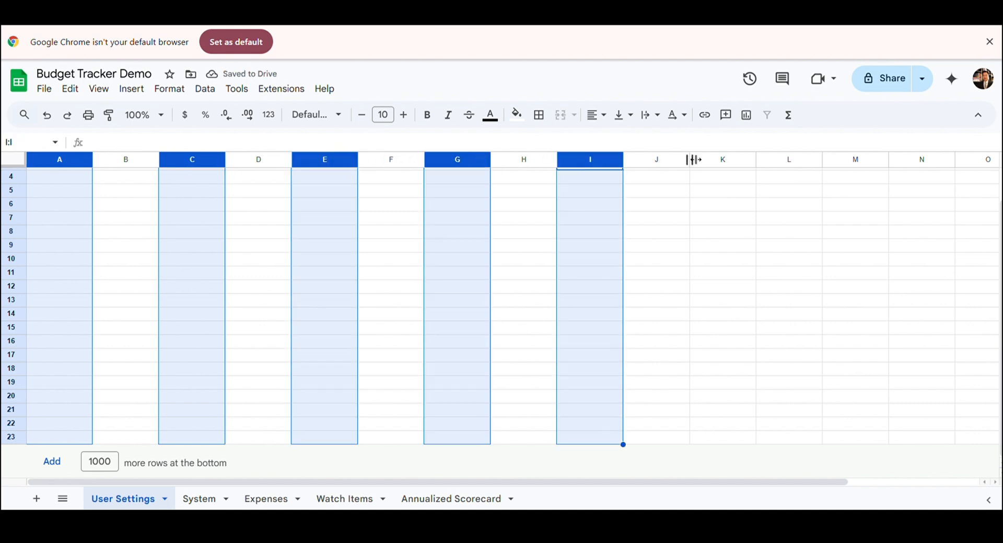
left_click(734, 165, "ctrl")
left_click(847, 160, "ctrl")
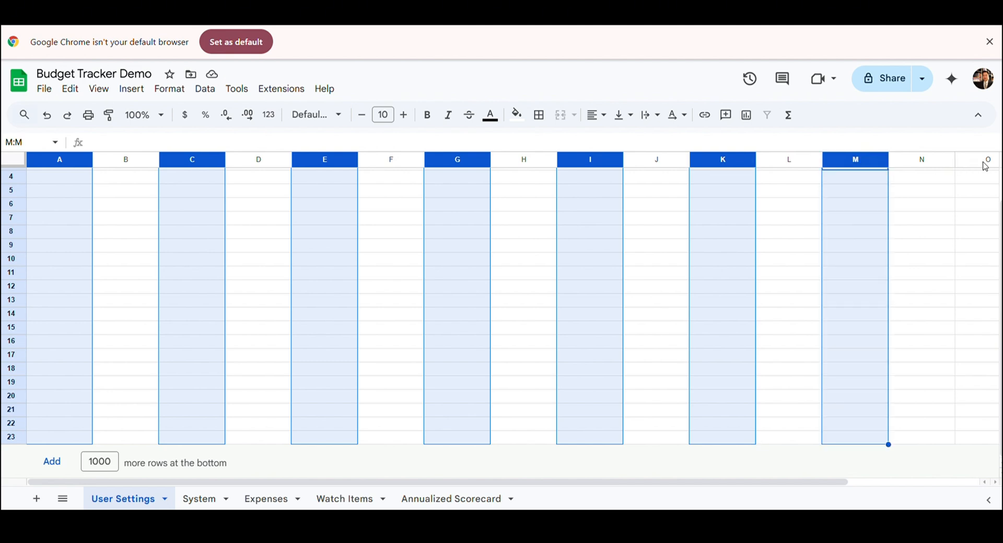
left_click(985, 161, "ctrl")
left_click_drag(805, 480, 965, 477)
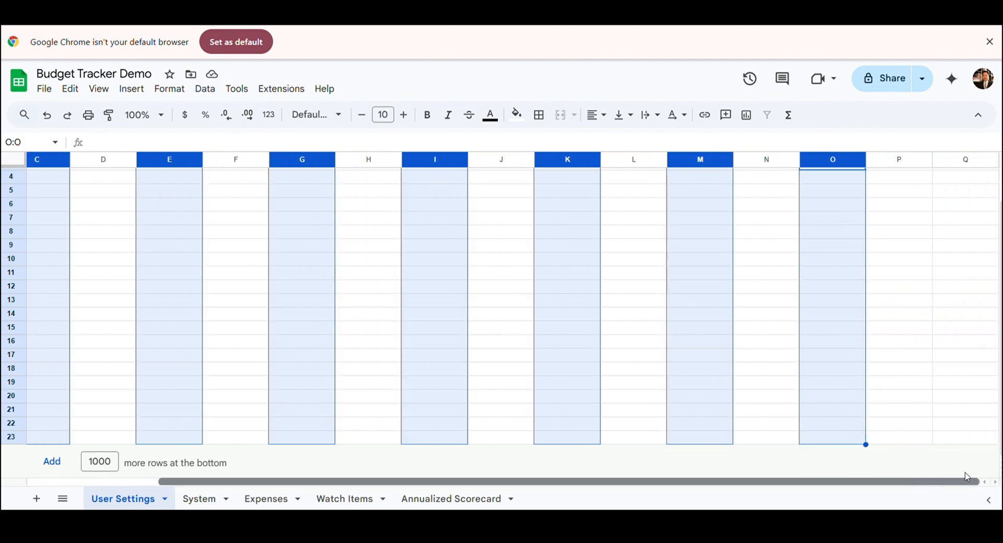
left_click(968, 162, "ctrl")
left_click(989, 160)
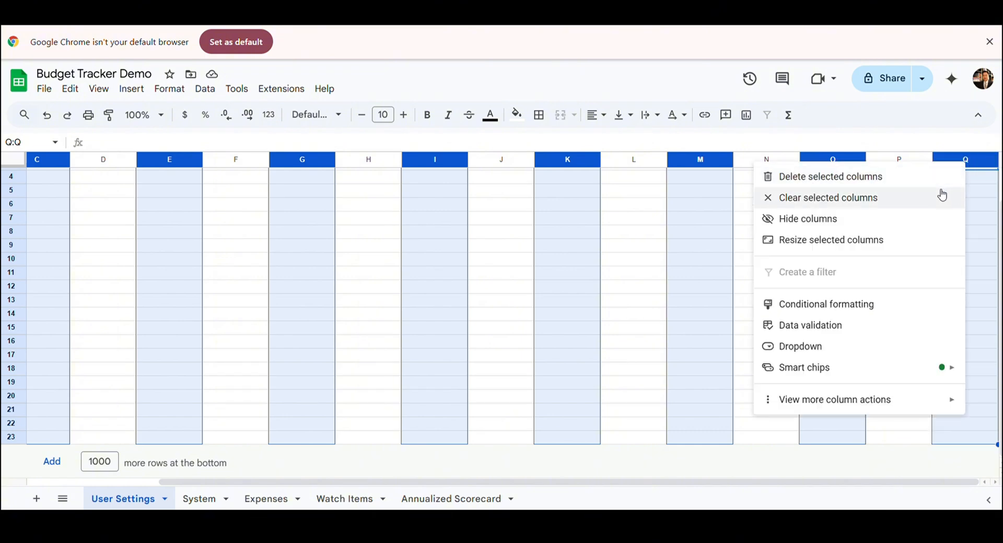
left_click(902, 242)
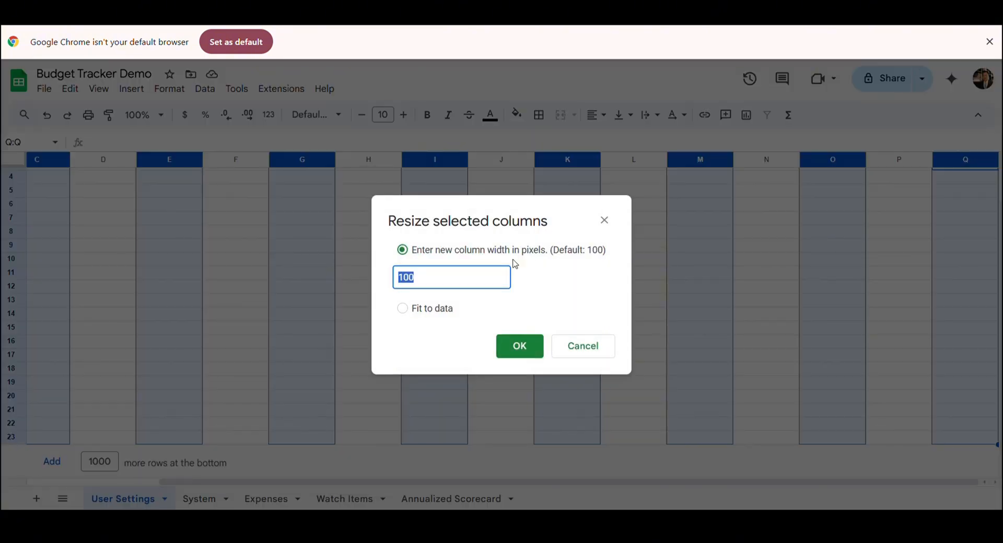
type("24")
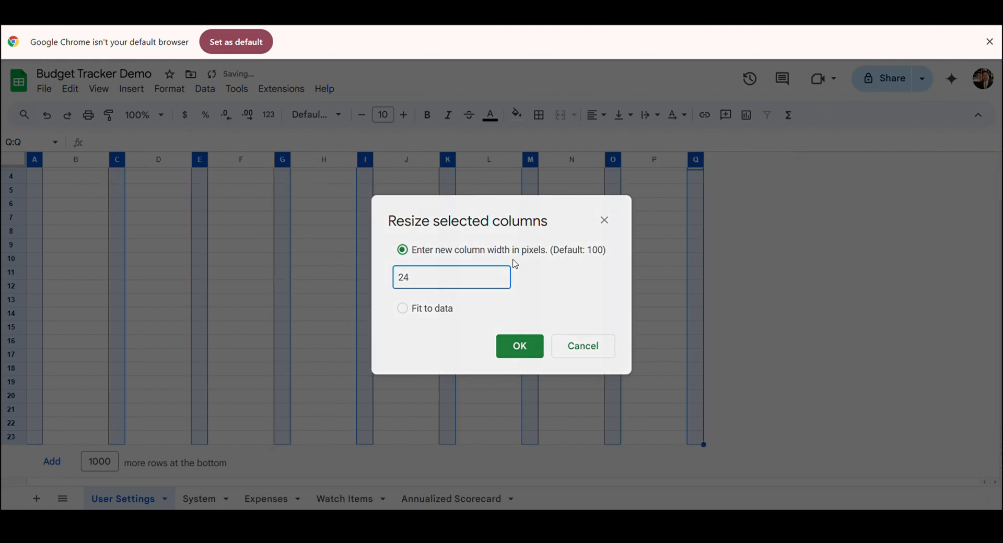
key("Return")
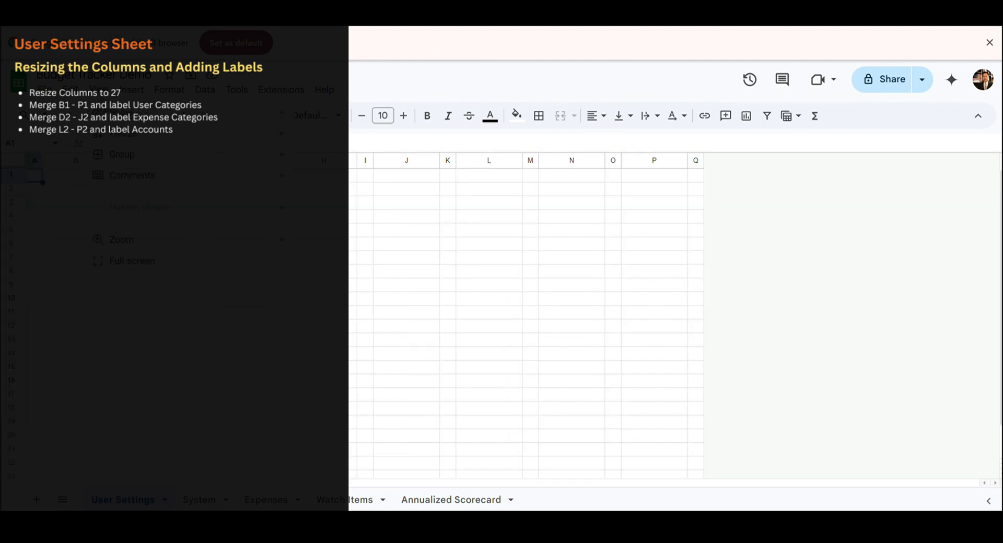
- Hide the gridlines on the User Settings sheet
mouse_move(205, 115)
left_click(335, 137)
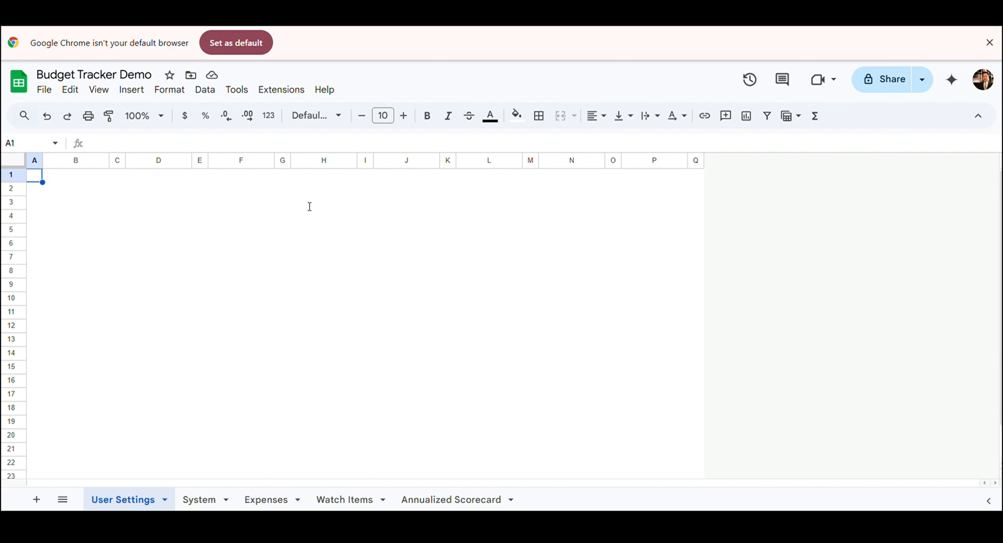
- Merge cells B1 through P1 into a single cell on the User Settings sheet
key("Right")
key("shift+Right")
key("shift+Right")
key("shift+Right")
key("shift+Right")
key("shift+Right")
key("shift+Right")
key("shift+Right")
key("shift+Right")
key("shift+Right")
key("shift+Right")
key("shift+Right")
key("shift+Right")
key("shift+Right")
key("shift+Right")
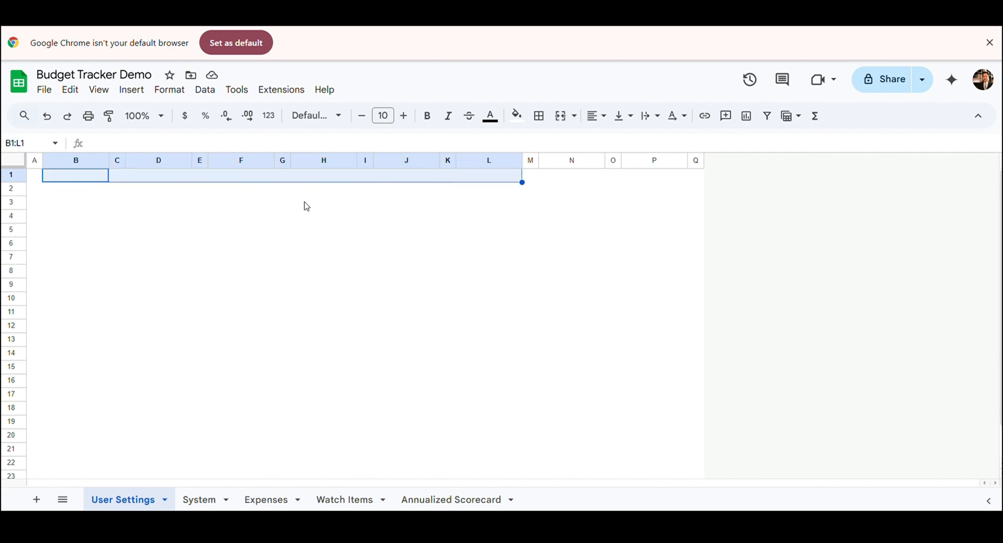
left_click(569, 122)
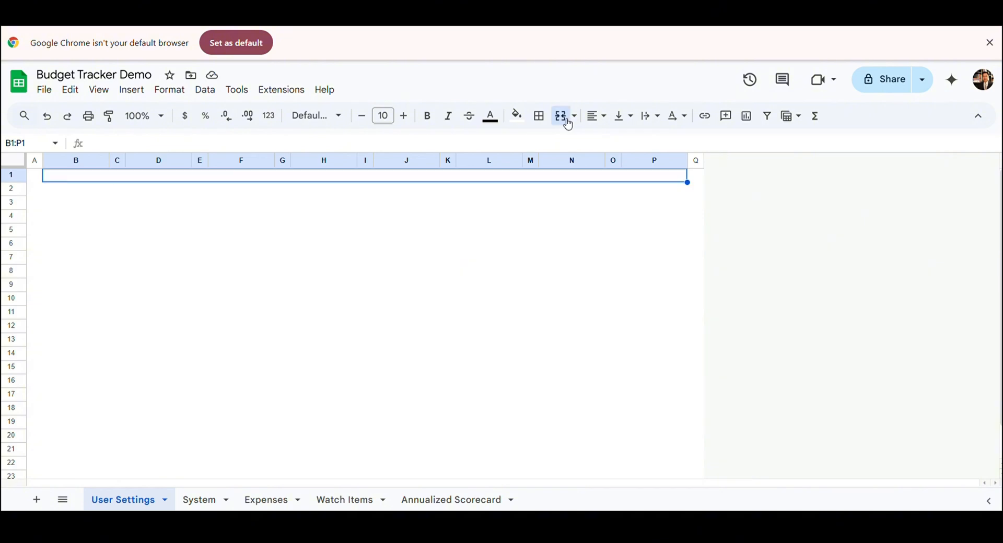
- Enter the title USER CATEGORIES in row 1 and the heading Expense Categories in row 2 across merged cells D2 through J2
type("USER CATEGORIES")
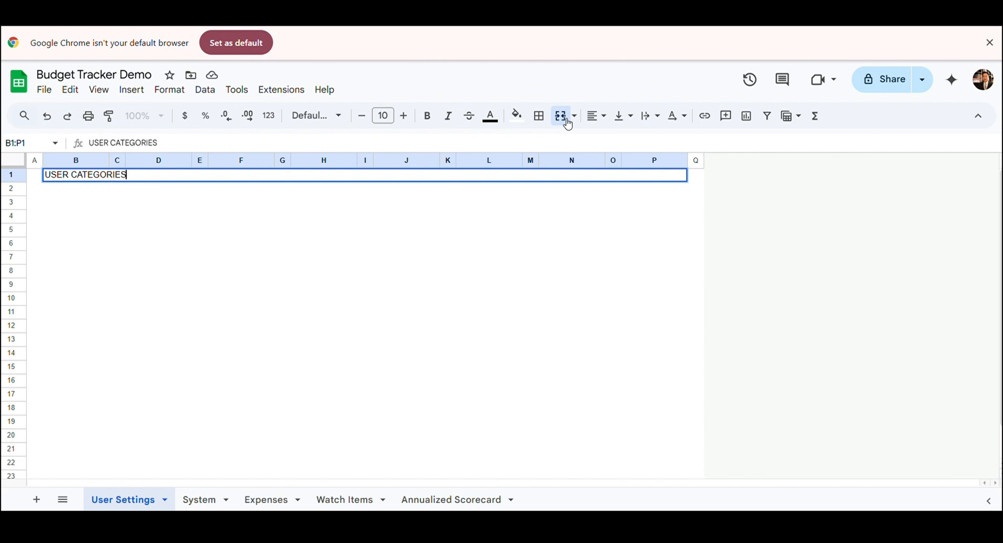
key("Return")
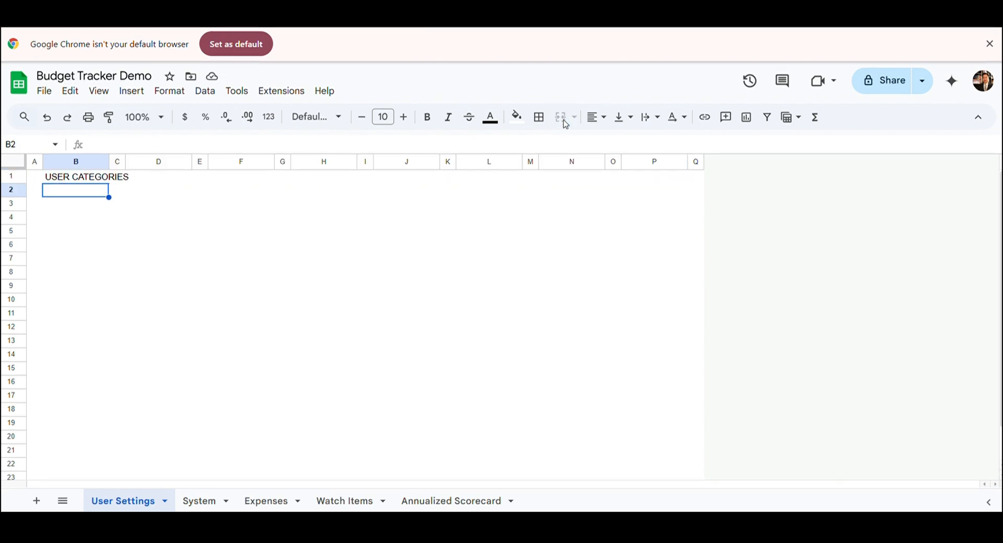
key("Right")
key("Right")
key("shift+Right")
key("shift+Right")
key("shift+Right")
key("shift+Right")
key("shift+Right")
key("shift+Right")
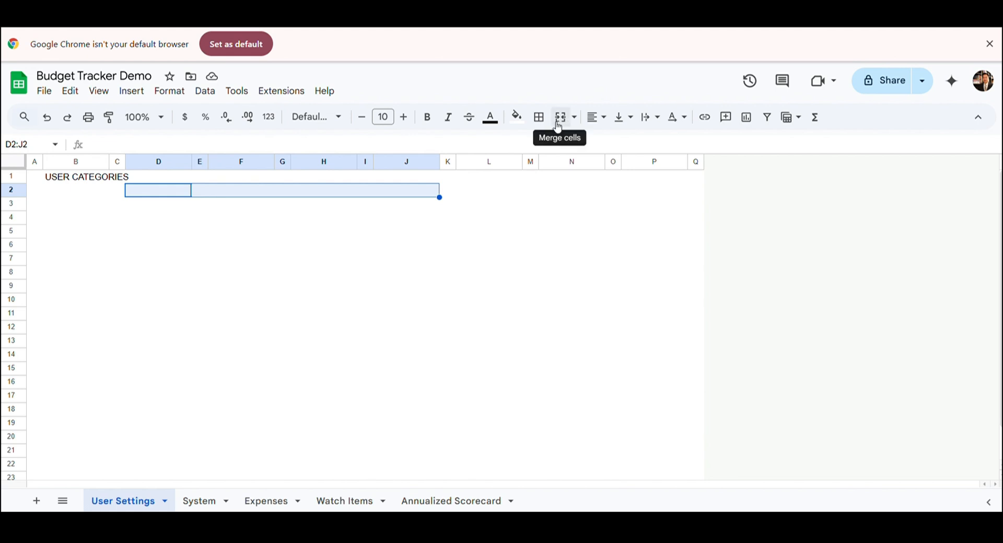
left_click(558, 127)
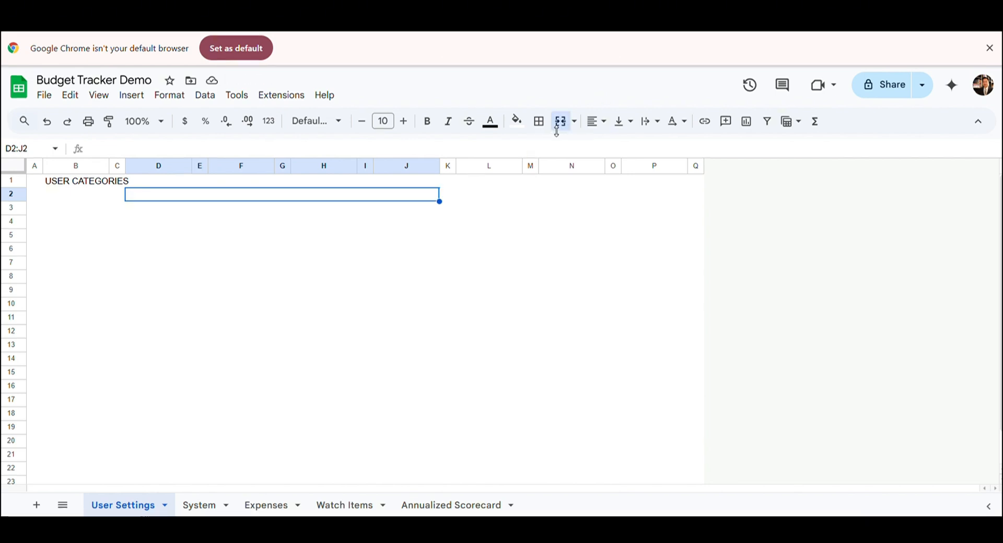
type("Expense Categories")
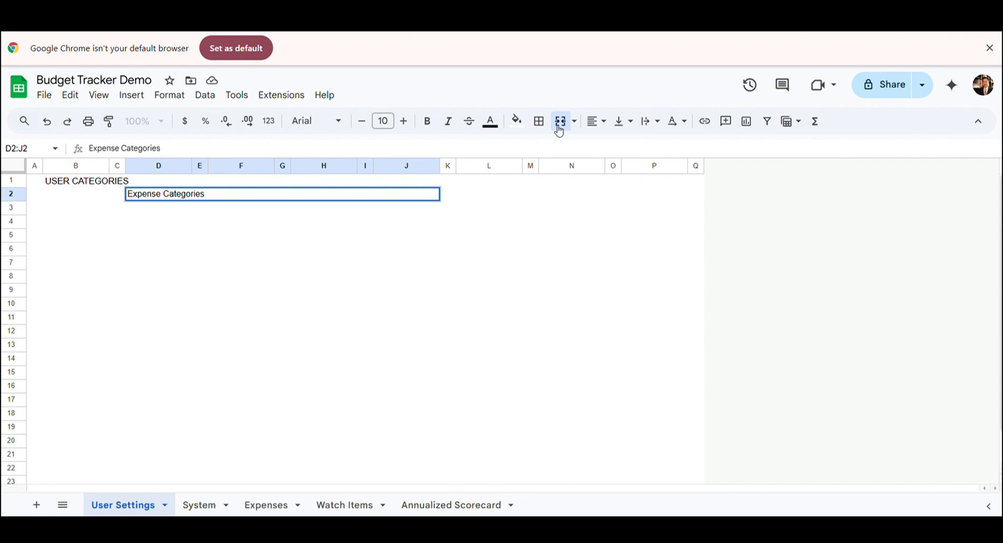
key("Return")
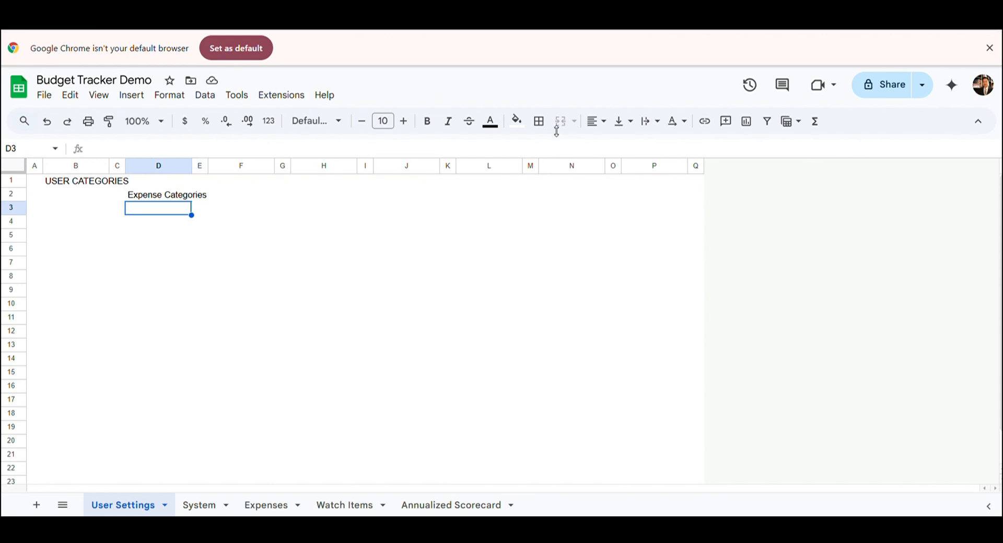
- Merge cells L2 through P2 and enter the heading Accounts in the merged cell
key("Up")
left_click(479, 197)
key("shift+Right")
key("shift+Right")
key("shift+Right")
key("shift+Right")
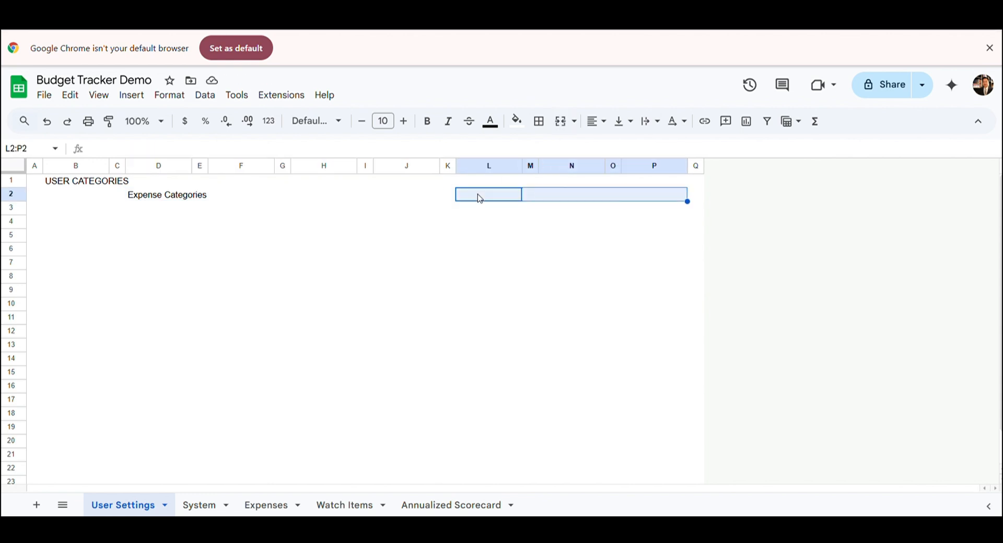
left_click(568, 126)
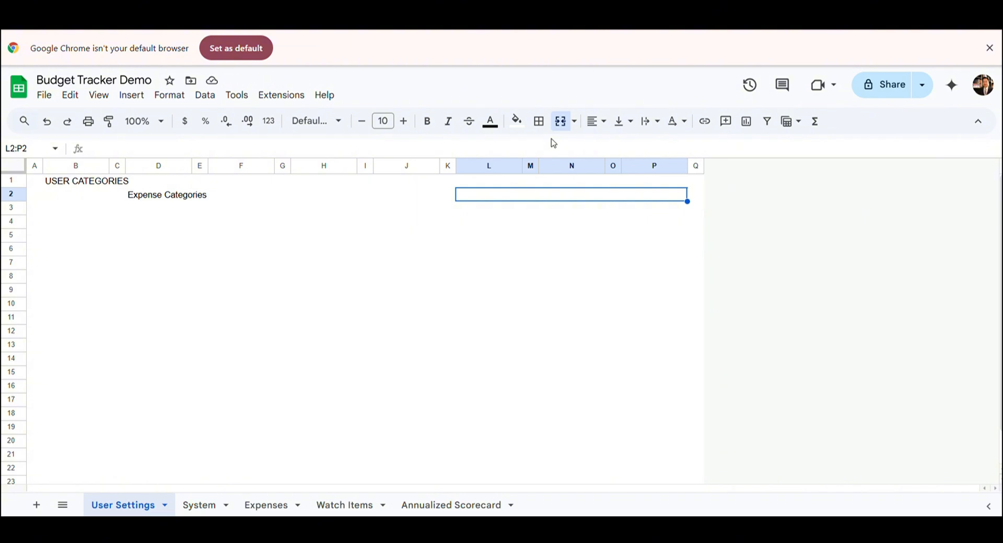
type("Accounts")
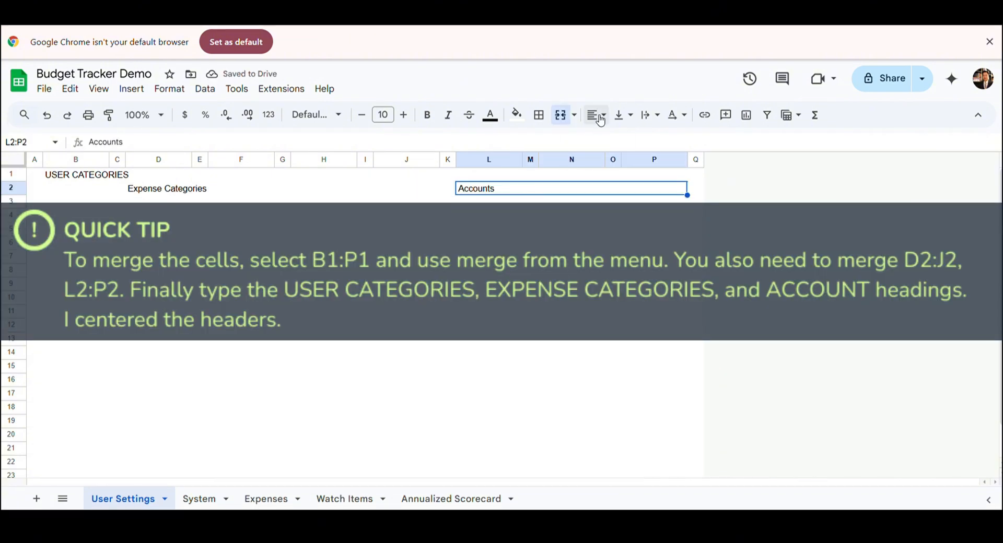
- Center the Accounts, Expense Categories and USER CATEGORIES headings horizontally in their merged cells
left_click(596, 116)
left_click(613, 138)
key("Left")
key("Left")
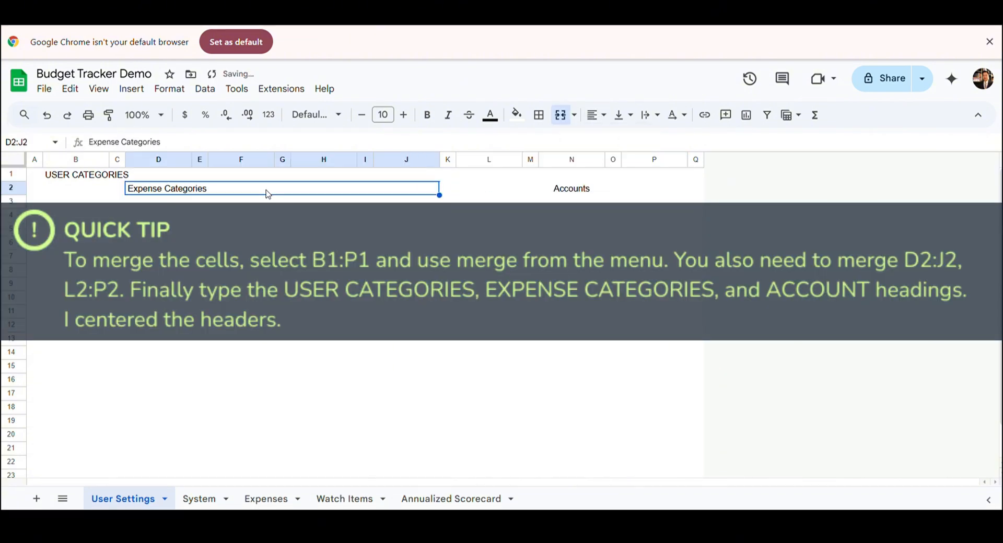
left_click(596, 116)
left_click(614, 138)
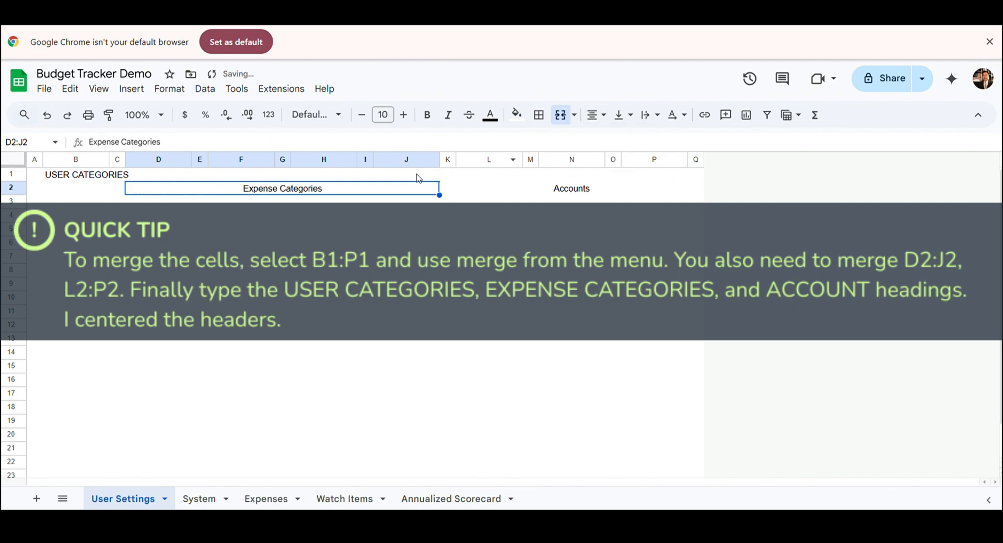
key("Up")
left_click(597, 115)
left_click(613, 138)
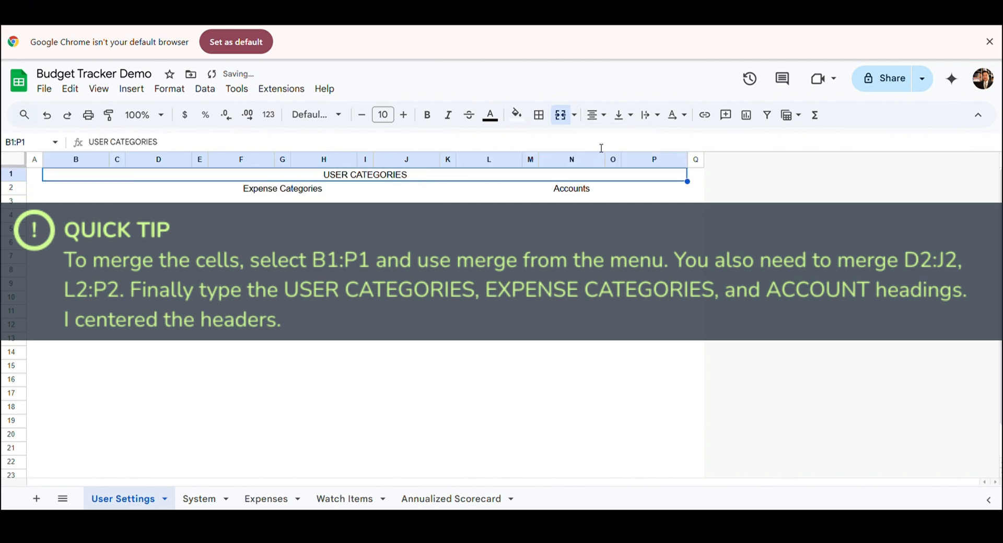
left_click(268, 203)
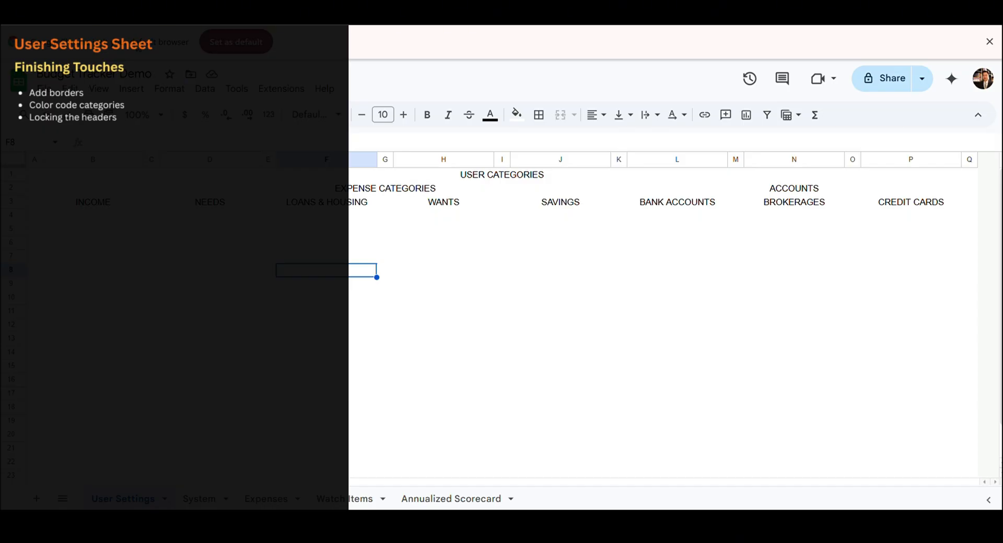
- Fill the eight category header cells in row 3, from INCOME to CREDIT CARDS, with gray and make their text white
left_click(93, 202)
left_click(326, 202, "ctrl")
left_click(443, 203, "ctrl")
left_click(560, 202, "ctrl")
left_click(677, 202, "ctrl")
left_click(794, 202, "ctrl")
left_click(910, 202, "ctrl")
left_click(516, 115)
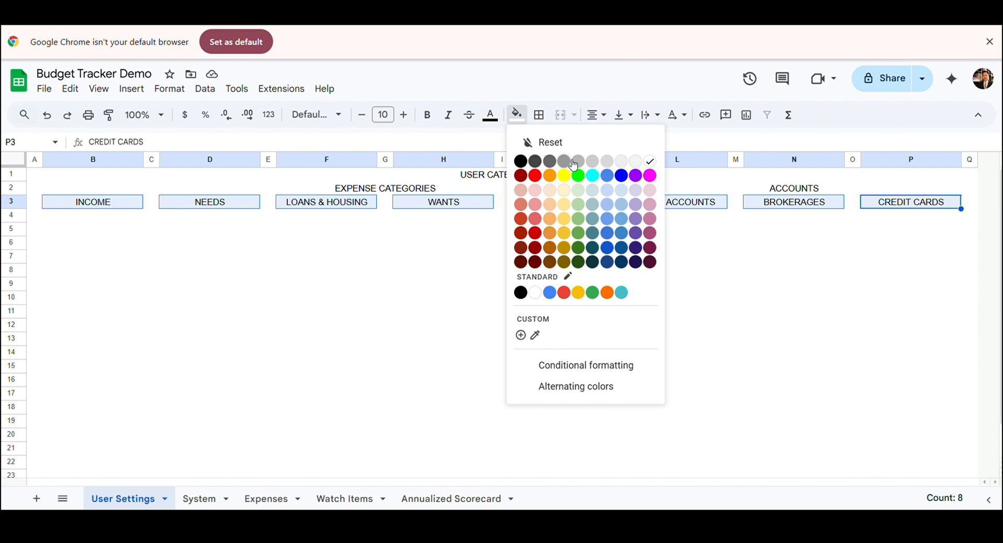
left_click(573, 164)
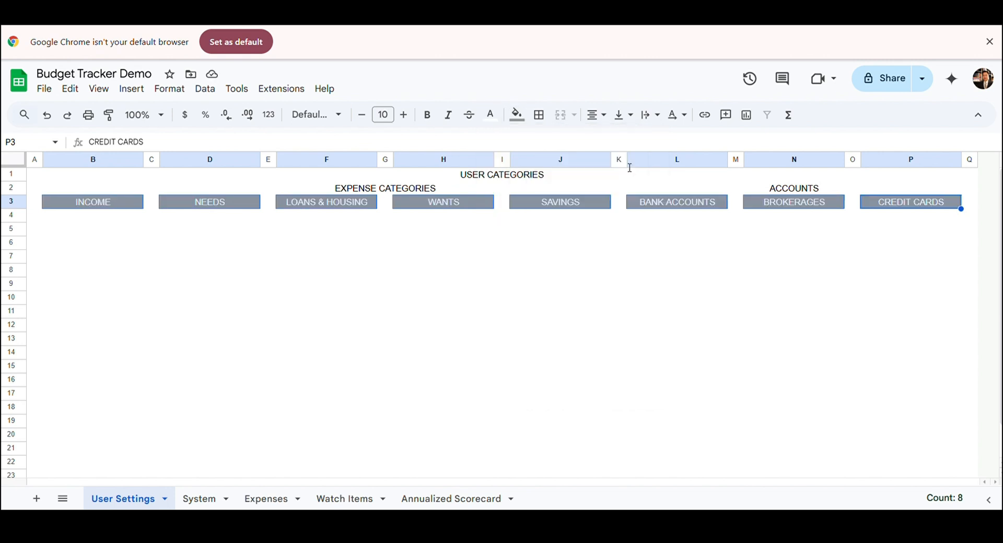
- Add a gray outer border around the INCOME column, cells B3 through B23
left_click_drag(97, 216, 101, 242)
left_click(90, 201)
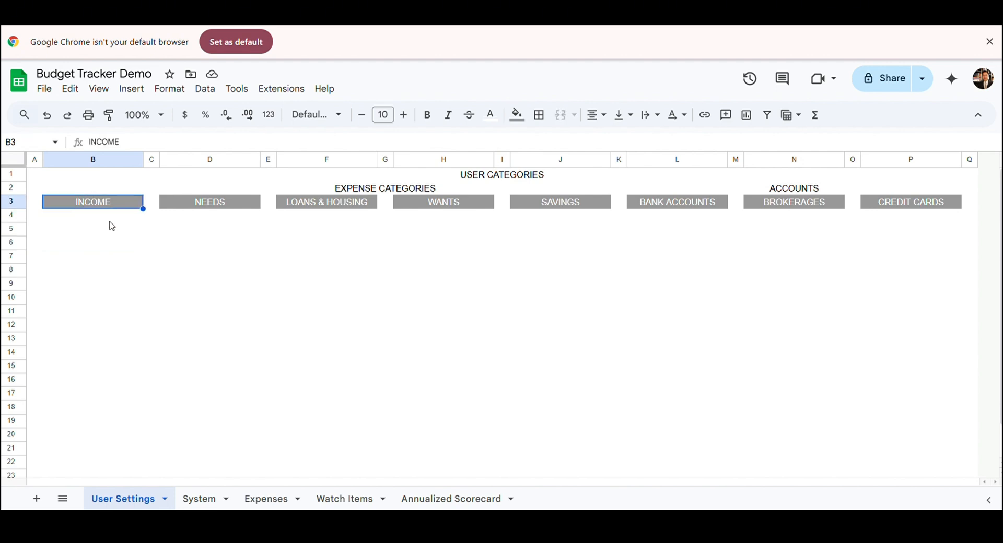
key("ctrl+shift+Down")
left_click(539, 115)
left_click(672, 149)
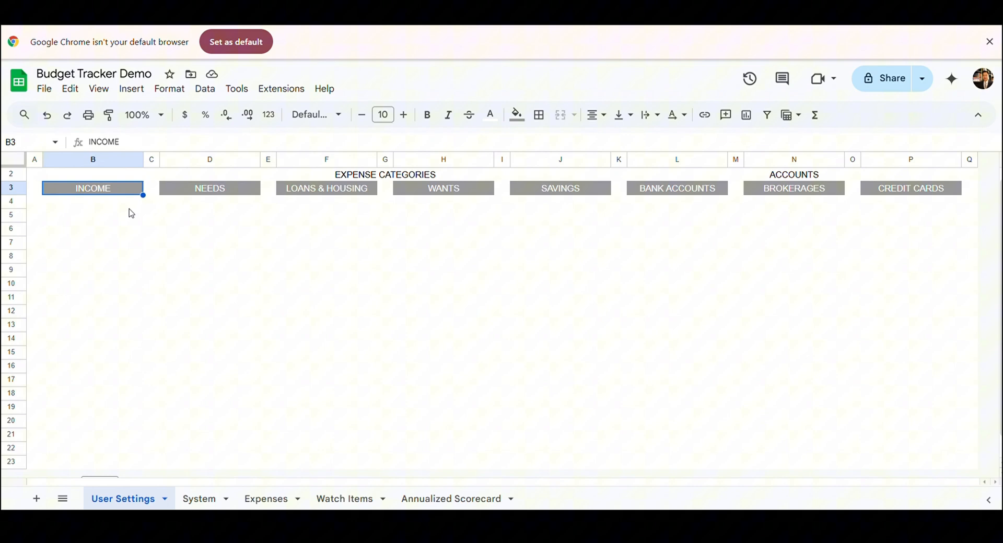
key("ctrl+shift+Down")
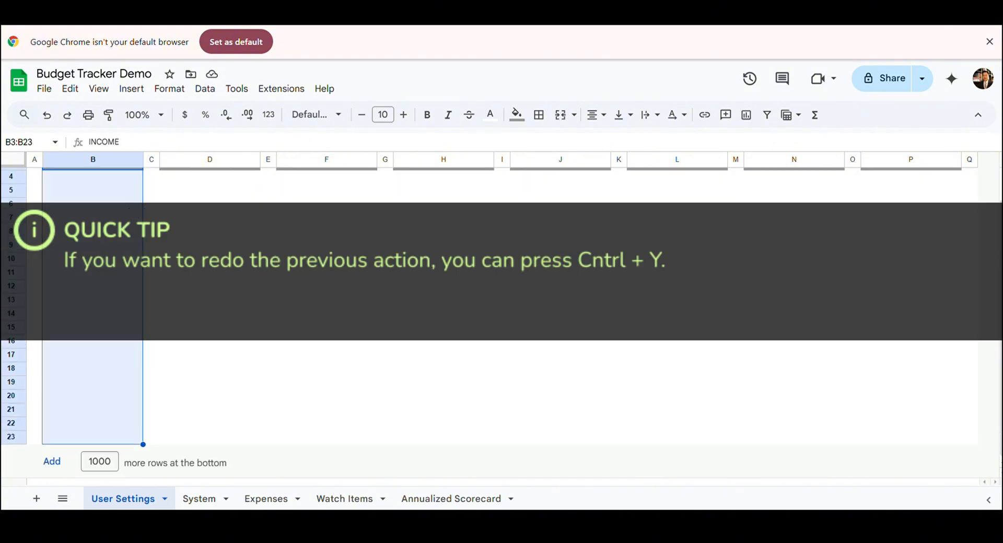
left_click(539, 115)
left_click(663, 149)
left_click(709, 192)
left_click(636, 145)
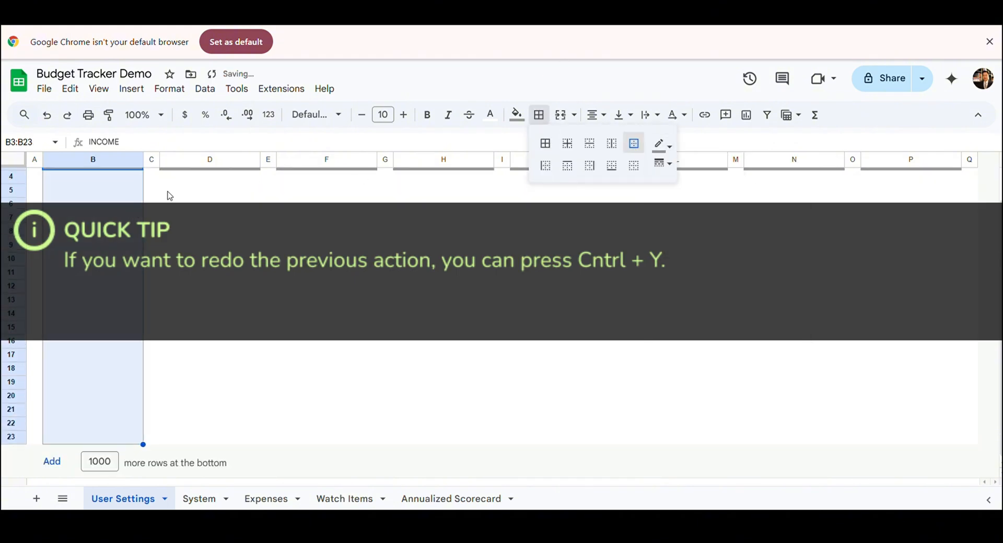
left_click(167, 193)
- Repeat the gray outer border around rows 3 to 23 of the NEEDS, LOANS & HOUSING, WANTS and SAVINGS columns
scroll(167, 192, "up", 2)
left_click(217, 201)
key("ctrl+shift+Down")
key("ctrl+y")
key("Right")
key("Right")
key("ctrl+shift+Down")
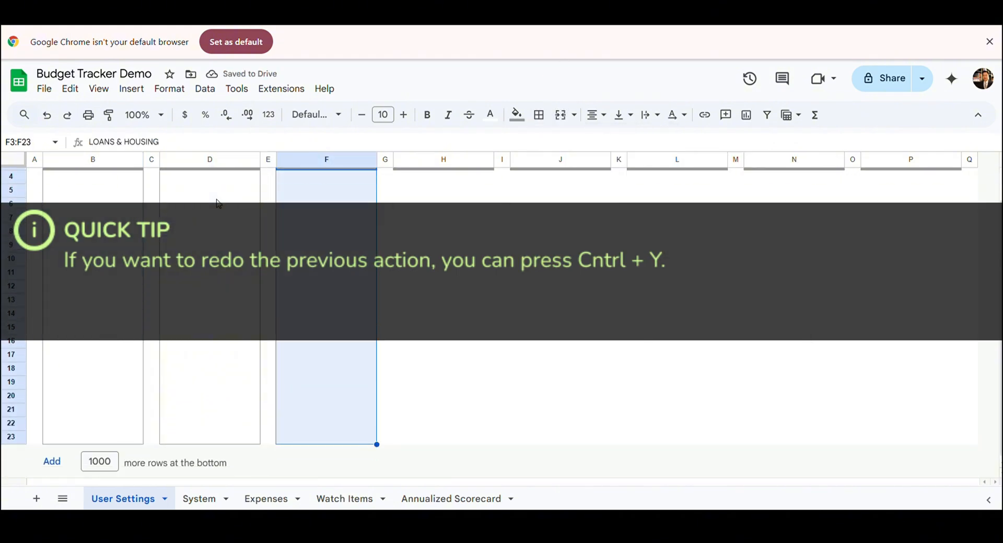
key("ctrl+y")
key("Right")
key("Right")
key("ctrl+shift+Down")
key("ctrl+y")
key("Right")
key("Right")
key("ctrl+shift+Down")
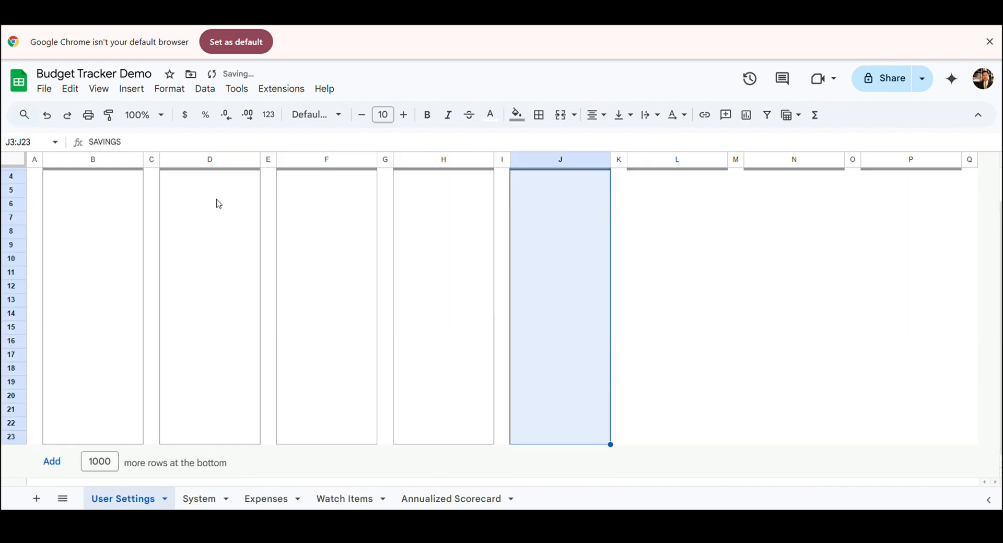
key("ctrl+y")
- Repeat the gray outer border around rows 3 to 23 of the BANK ACCOUNTS, BROKERAGES and CREDIT CARDS columns
key("Right")
key("Right")
key("ctrl+shift+Down")
key("ctrl+y")
key("Right")
key("Right")
key("ctrl+shift+Down")
key("ctrl+y")
key("Right")
key("Right")
key("ctrl+shift+Down")
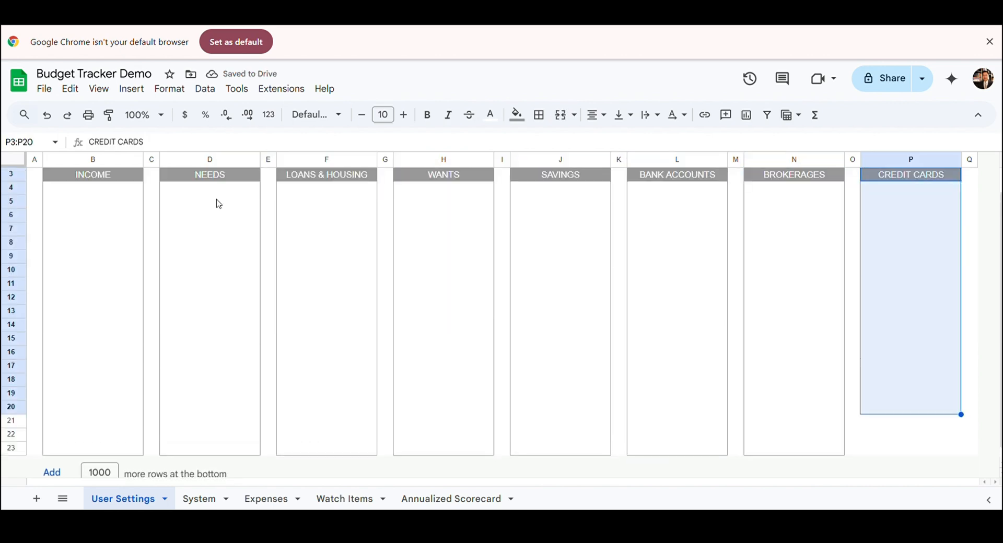
key("ctrl+y")
- Add horizontal border lines between the rows of the INCOME column, cells B4 through B23
scroll(212, 257, "up", 2)
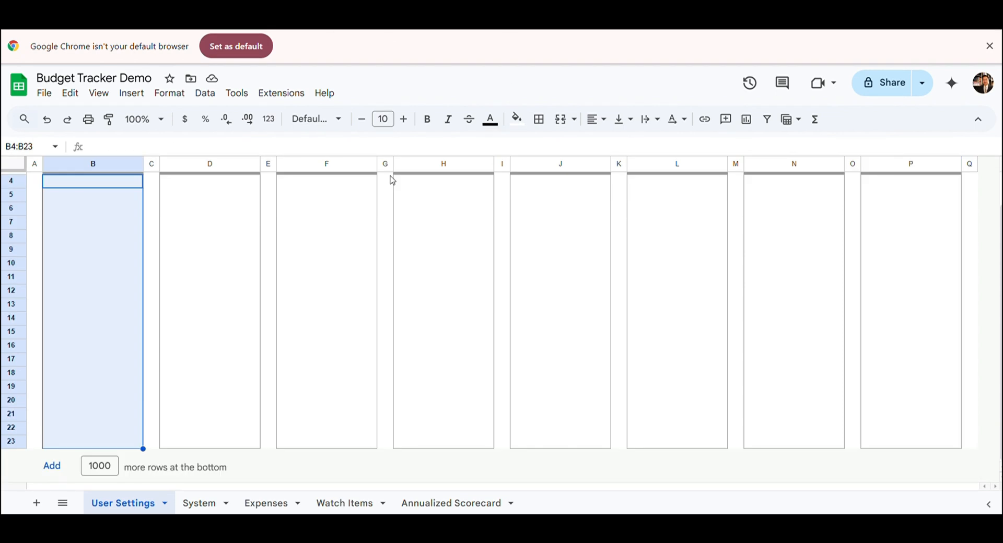
left_click(539, 115)
left_click(631, 166)
- Repeat the horizontal row borders in rows 4 to 23 of the NEEDS, LOANS & HOUSING, WANTS and SAVINGS columns
left_click(226, 179)
key("ctrl+shift+Down")
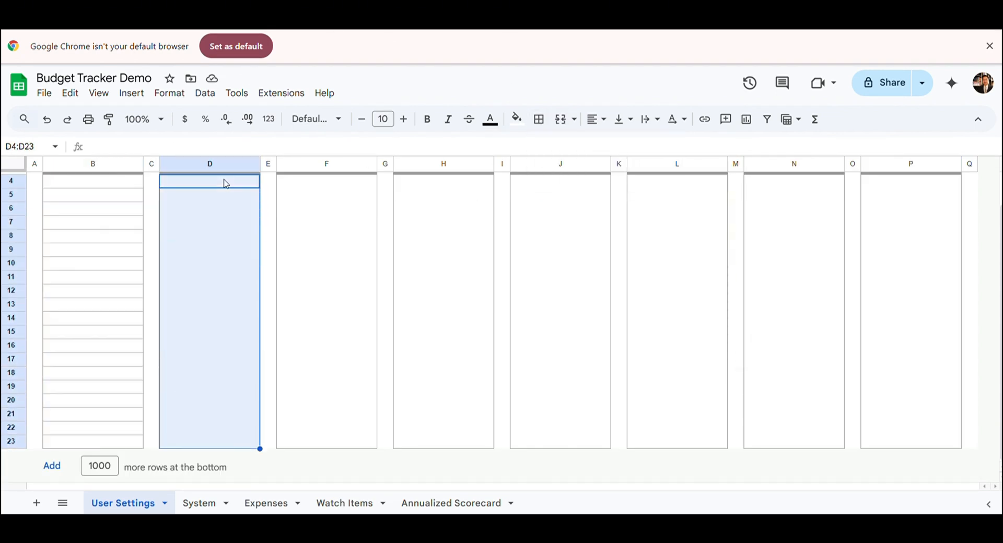
key("ctrl+y")
key("Right")
key("Right")
key("ctrl+shift+Down")
key("ctrl+y")
key("Right")
key("Right")
key("ctrl+shift+Down")
key("ctrl+y")
key("Right")
key("Right")
key("ctrl+shift+Down")
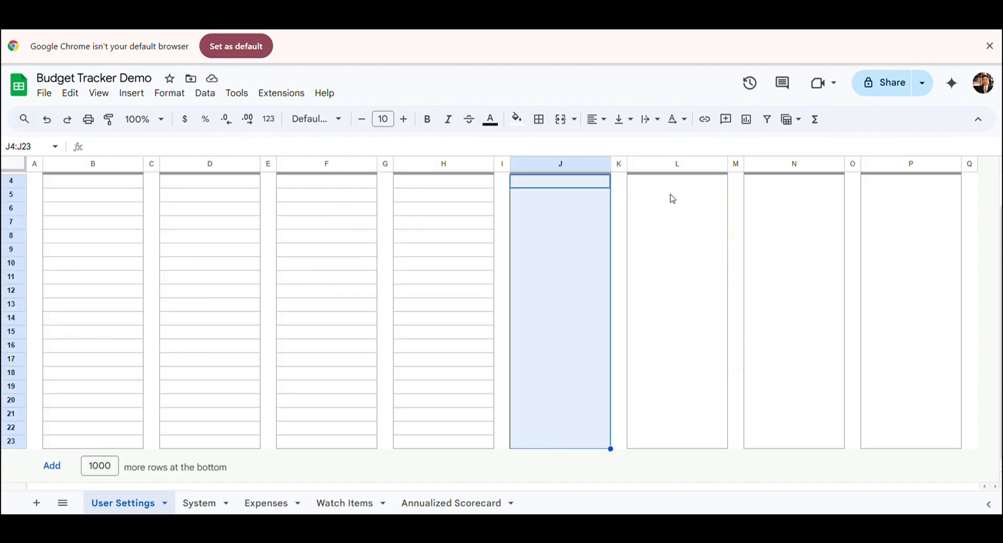
key("ctrl+y")
- Repeat the horizontal row borders in rows 4 to 23 of the BANK ACCOUNTS, BROKERAGES and CREDIT CARDS columns
key("Right")
key("Right")
key("ctrl+shift+Down")
key("ctrl+y")
key("Right")
key("Right")
key("ctrl+shift+Down")
key("ctrl+y")
key("Right")
key("Right")
key("ctrl+shift+Down")
key("ctrl+y")
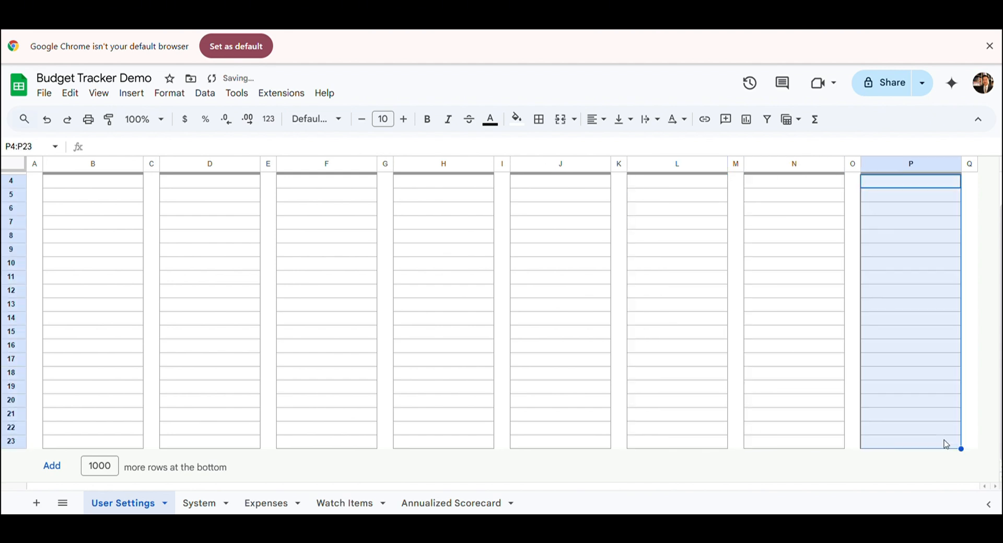
- Make the headings in rows 1 and 2 and all category headers in row 3 bold
scroll(452, 314, "up", 2)
left_click(361, 193)
left_click(561, 206)
left_click(794, 206)
key("ctrl+y")
left_click(677, 206)
key("ctrl+y")
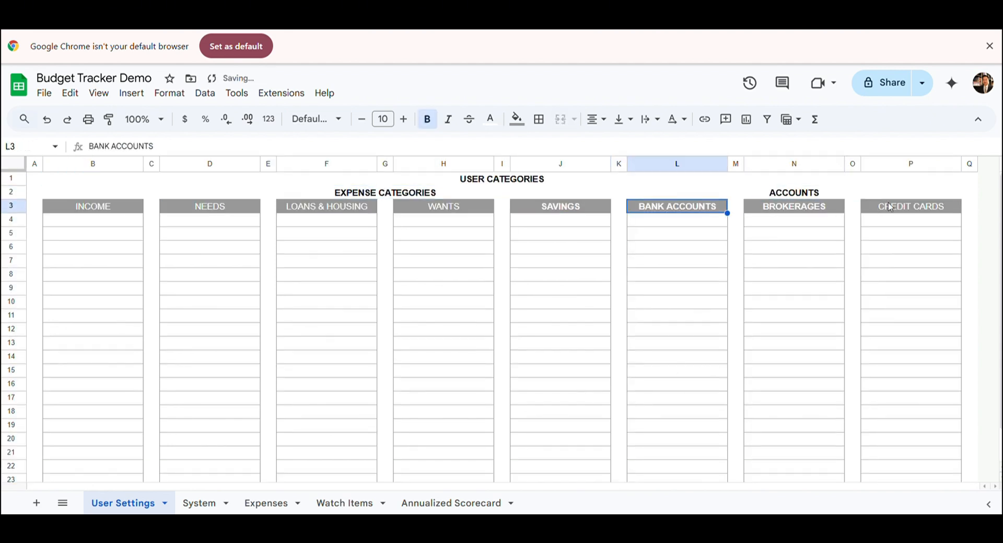
left_click(911, 206)
key("ctrl+y")
left_click(327, 206)
key("ctrl+y")
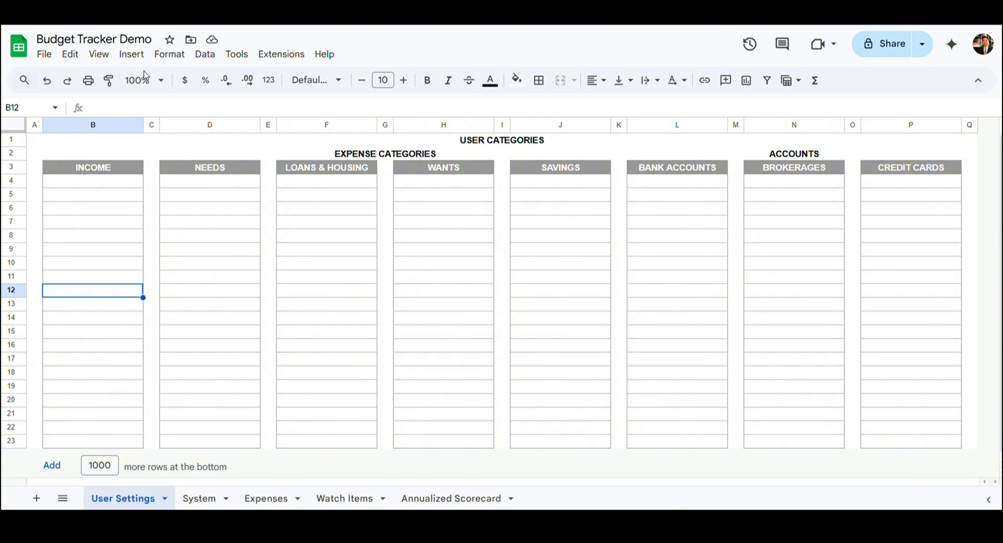
- Freeze the User Settings sheet up to row 3
left_click(90, 174)
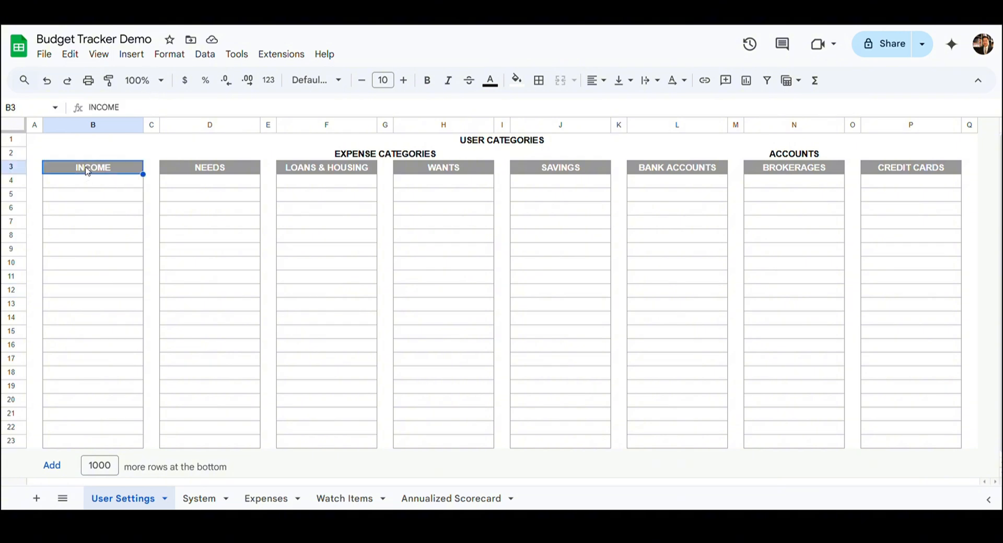
left_click(99, 55)
mouse_move(115, 109)
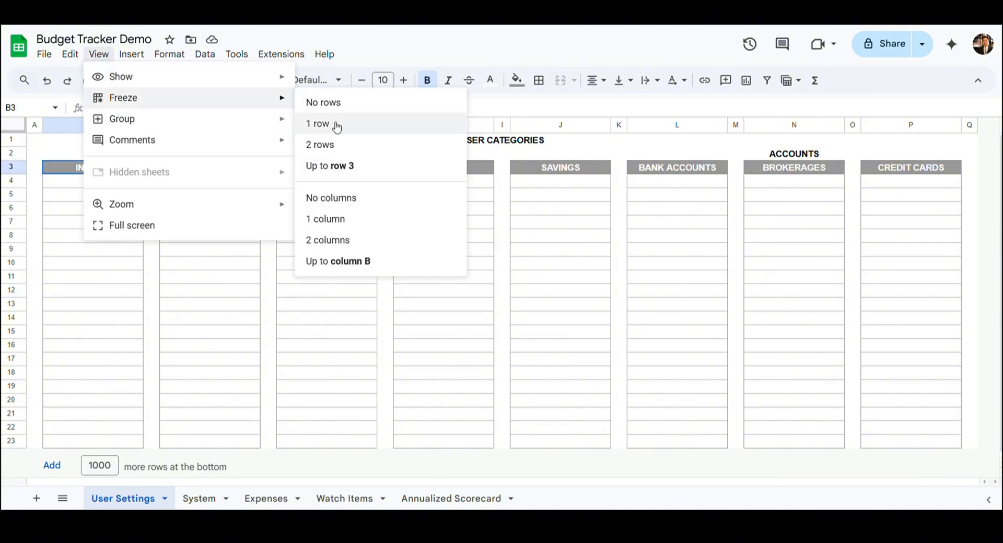
left_click(334, 167)
- Move down and back up through the INCOME column to check how the frozen header rows behave
key("Down")
key("Down")
key("Down")
key("Down")
key("Down")
key("Down")
key("Down")
key("Down")
key("Down")
key("Down")
key("Down")
key("Down")
key("Down")
key("Down")
key("Down")
key("Down")
key("Down")
key("Down")
key("Down")
key("Down")
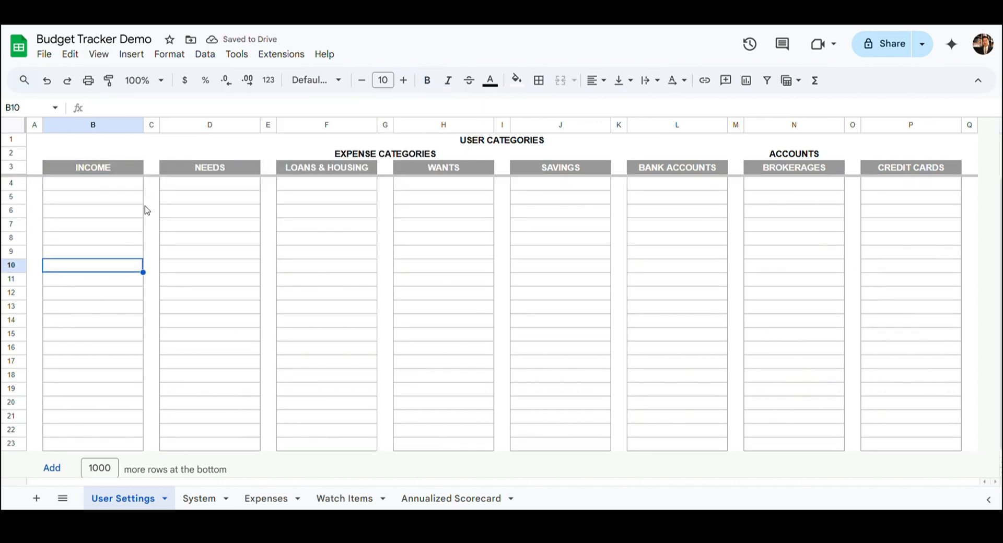
key("Up")
key("Up")
key("Up")
key("Up")
key("Up")
key("Up")
key("Up")
key("Up")
key("Up")
key("Up")
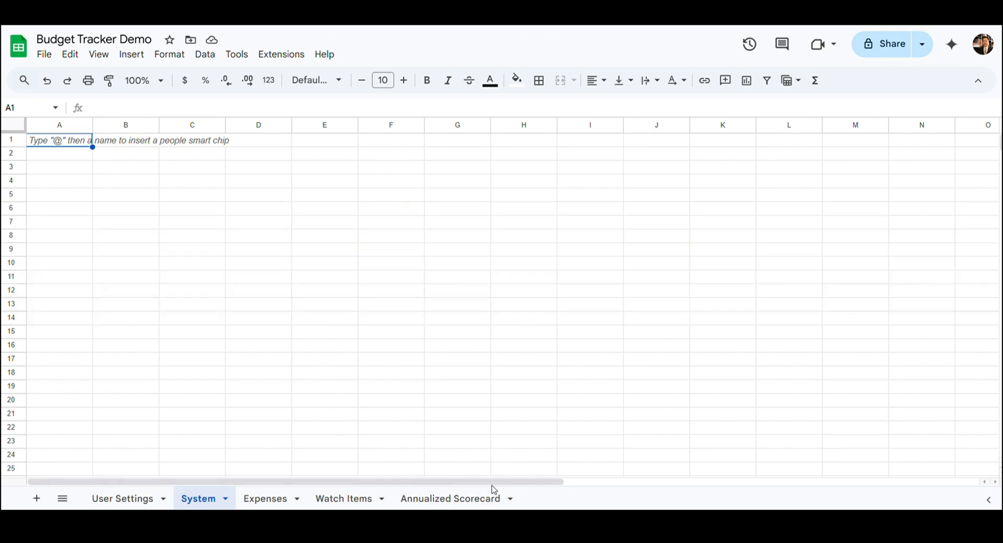
- Insert five columns after column Z on the System sheet, extending it to column AE
left_click_drag(497, 482, 979, 503)
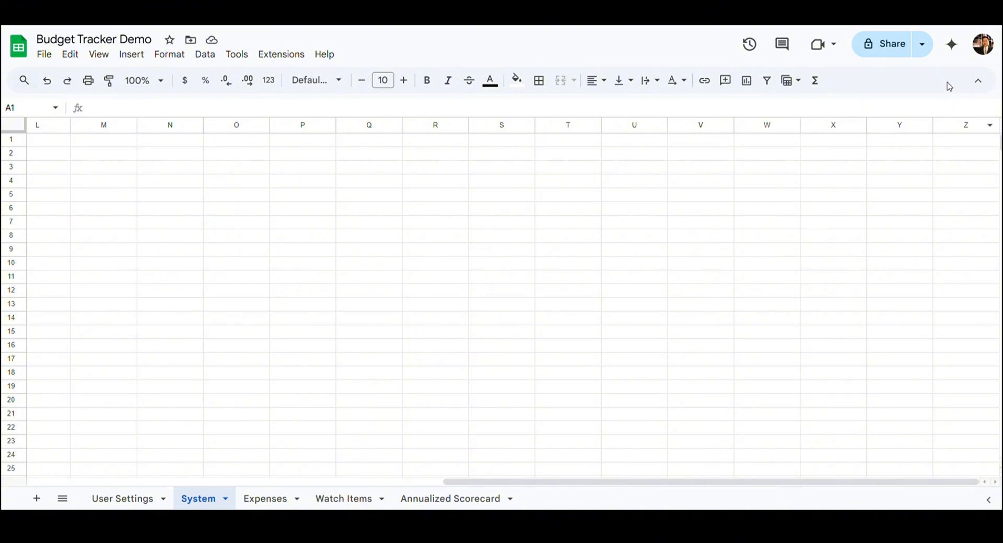
left_click(965, 128)
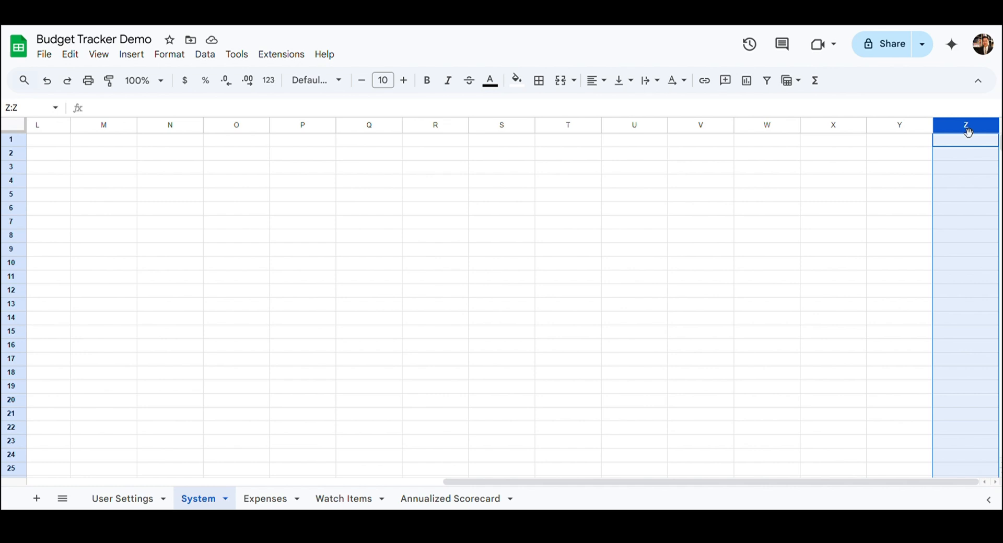
right_click(968, 132)
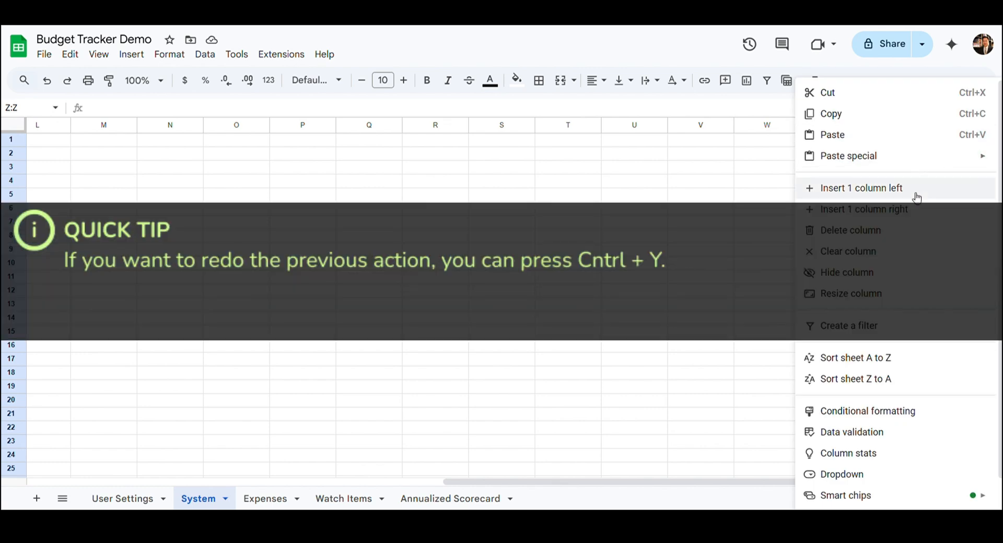
left_click(912, 208)
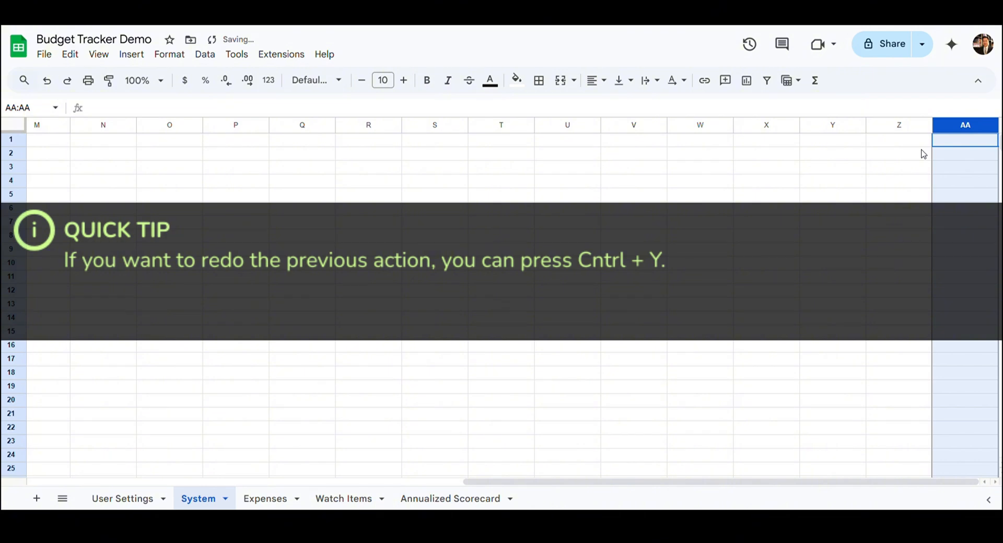
key("ctrl+y")
key("ctrl+y")
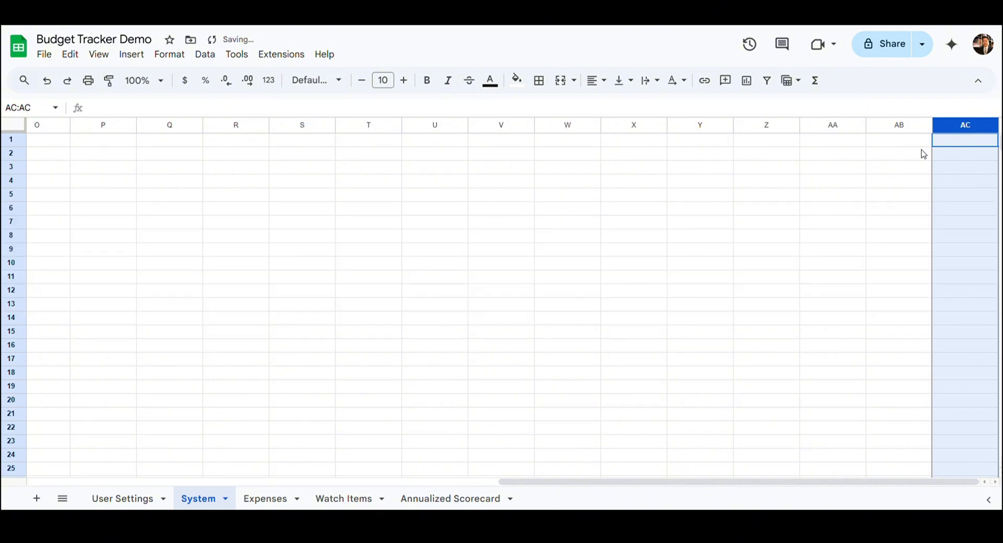
key("ctrl+y")
key("ctrl+y")
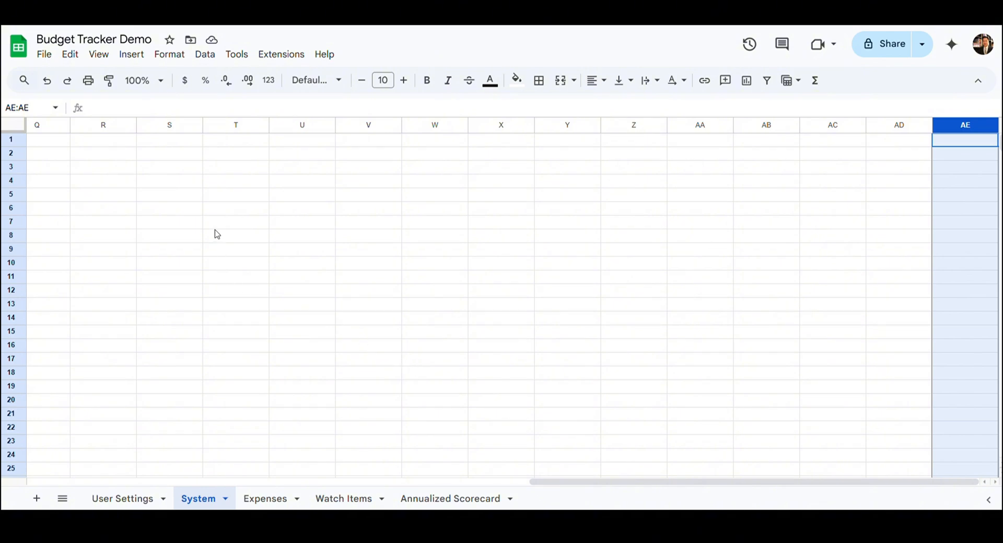
- Enter the heading USER SETTINGS in cell A1 and merge A1:B1
left_click(62, 141)
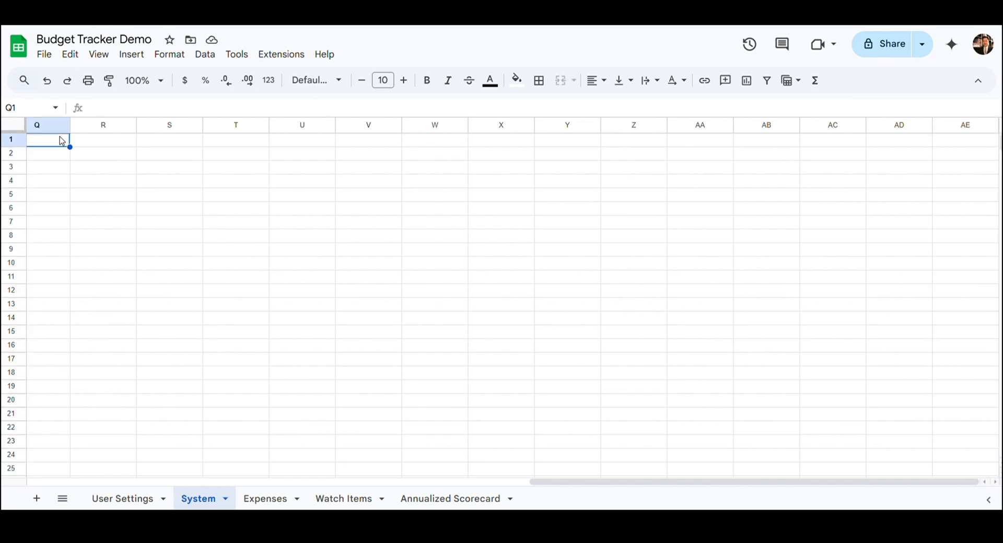
key("Left")
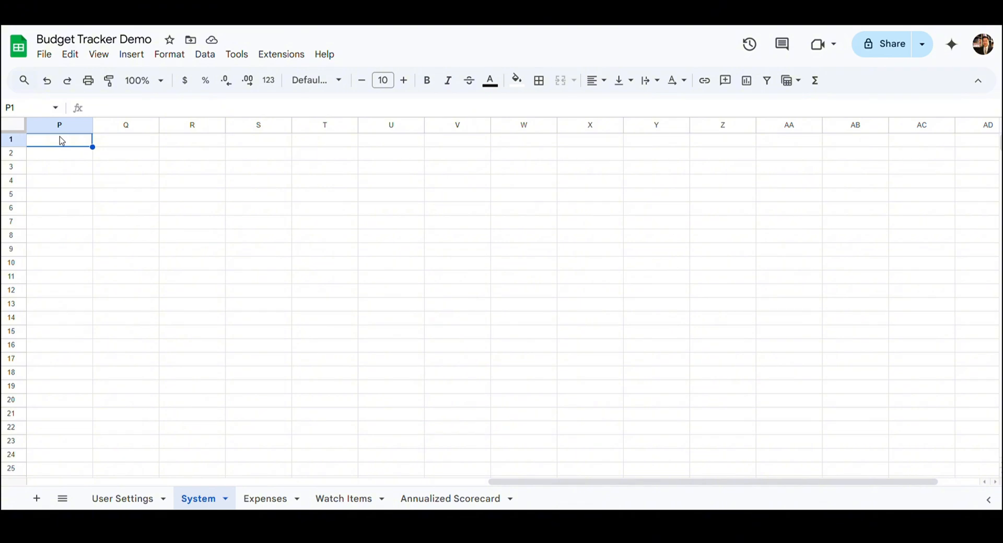
key("Left")
key("Left")
key("Left")
key("Left")
key("Left")
key("Left")
key("Left")
key("Left")
key("Left")
key("Left")
key("Left")
key("Left")
key("Left")
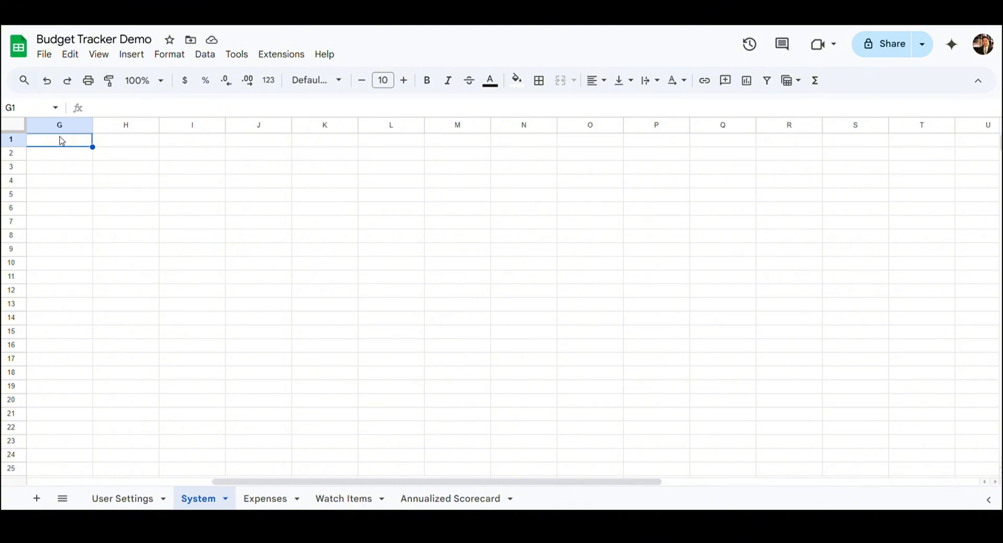
key("Left")
key("Left")
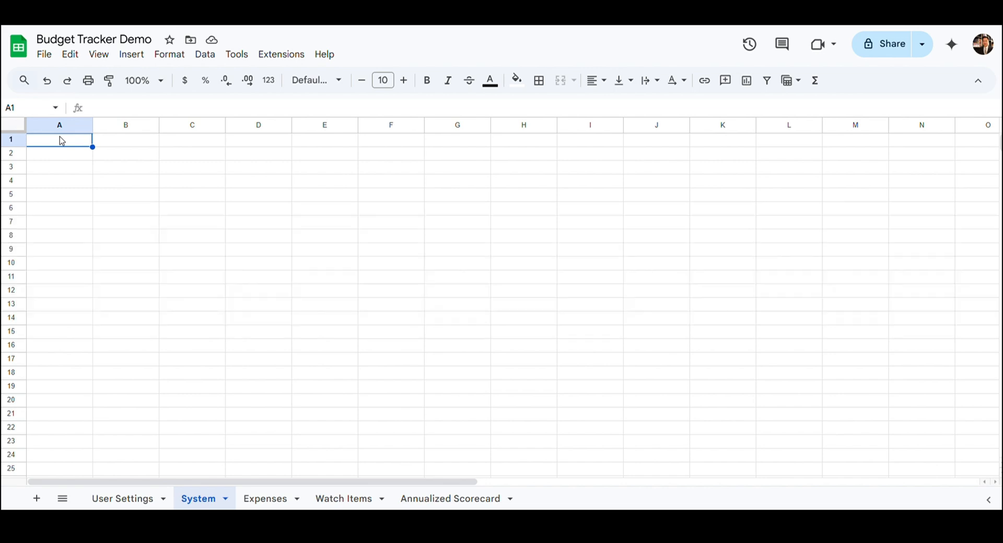
type("USER SETTINGS")
key("Tab")
key("shift+Left")
right_click(60, 140)
left_click(560, 80)
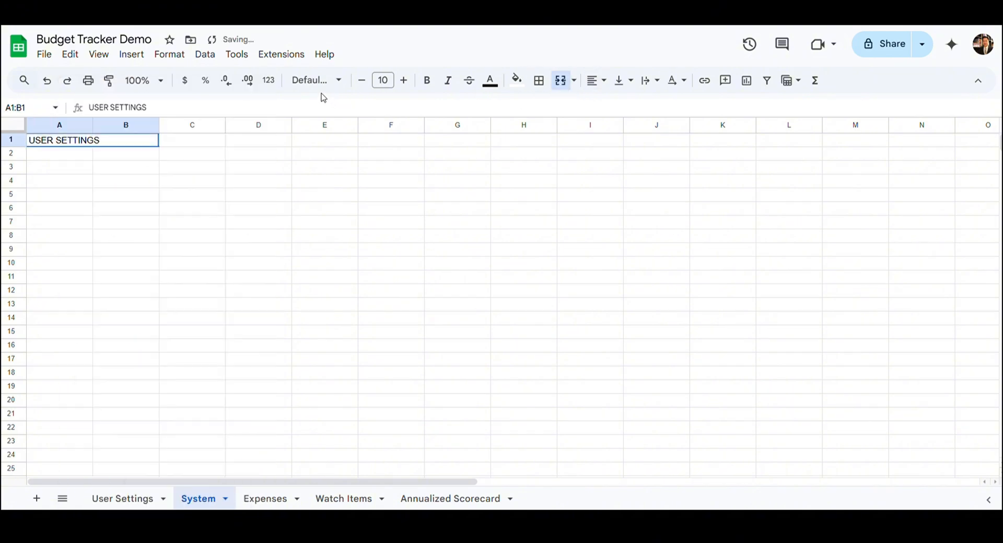
- Enter the subheadings User Categories in A2 and List Delimiter in B2
key("Down")
type("User")
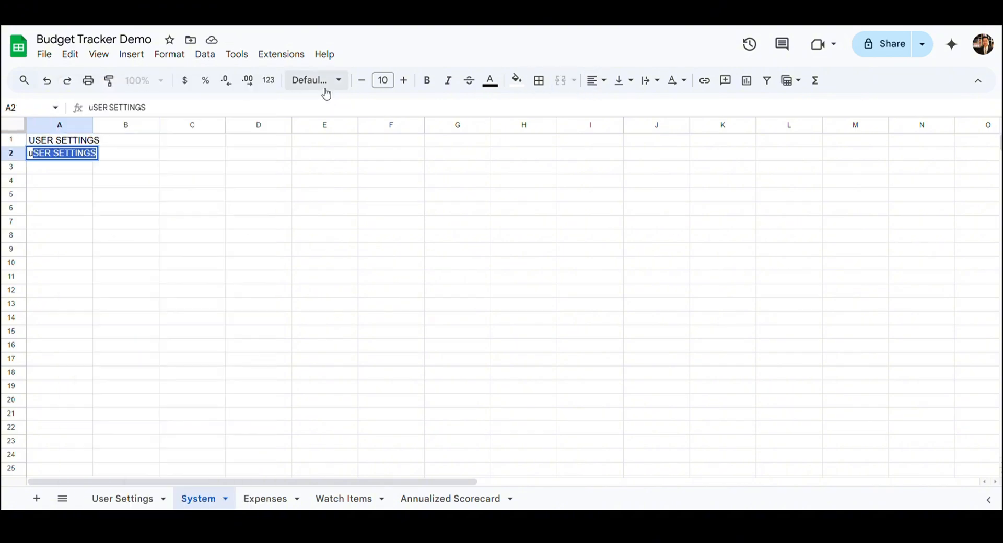
type(" Categories")
key("Tab")
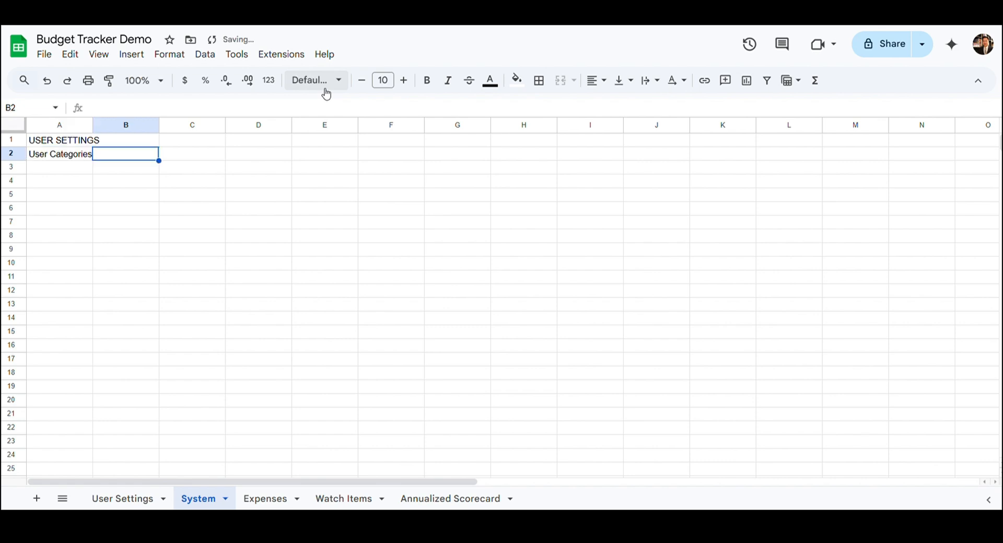
type("List Delimiter")
key("Return")
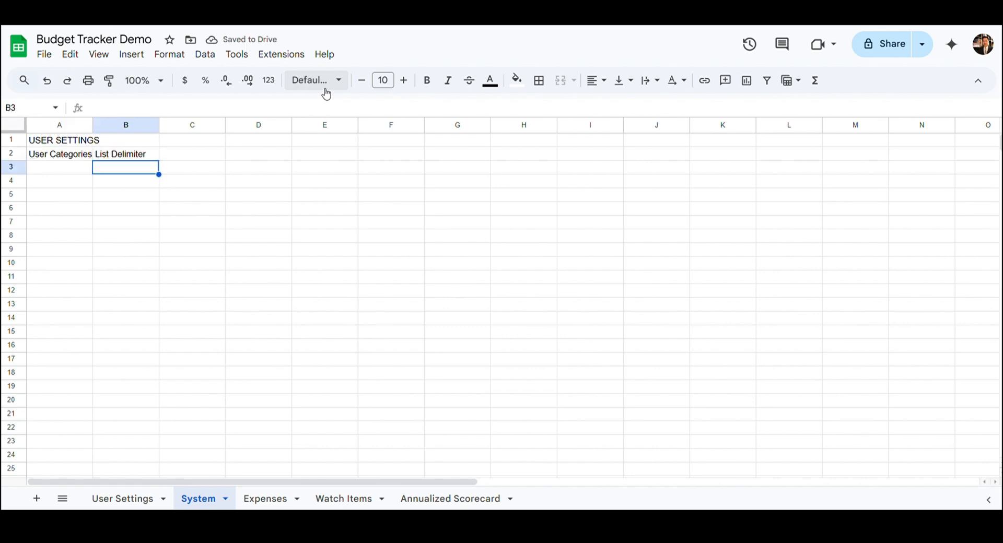
- Enter the heading Expenses in cell D1 and merge D1:E1
left_click(269, 142)
type("Expenses")
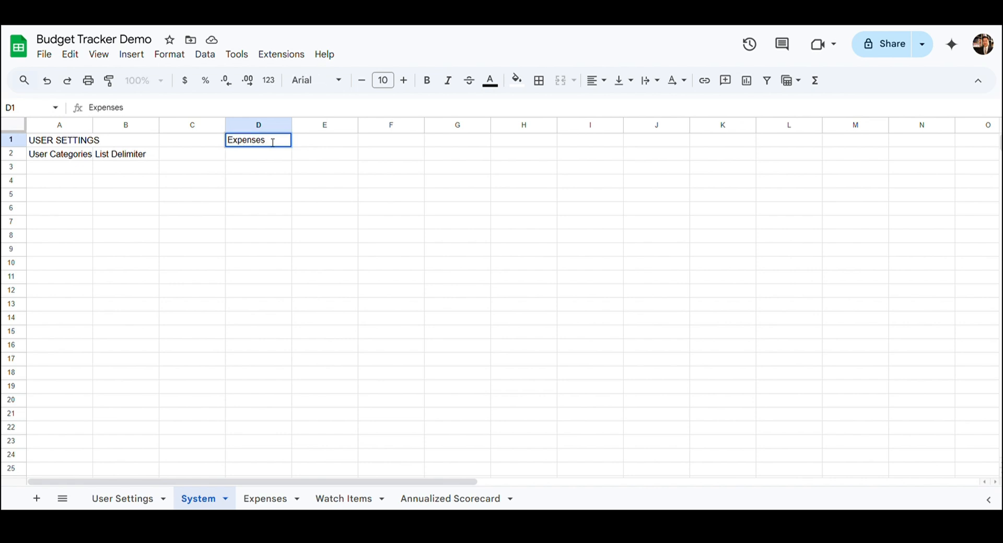
key("Tab")
left_click(561, 81)
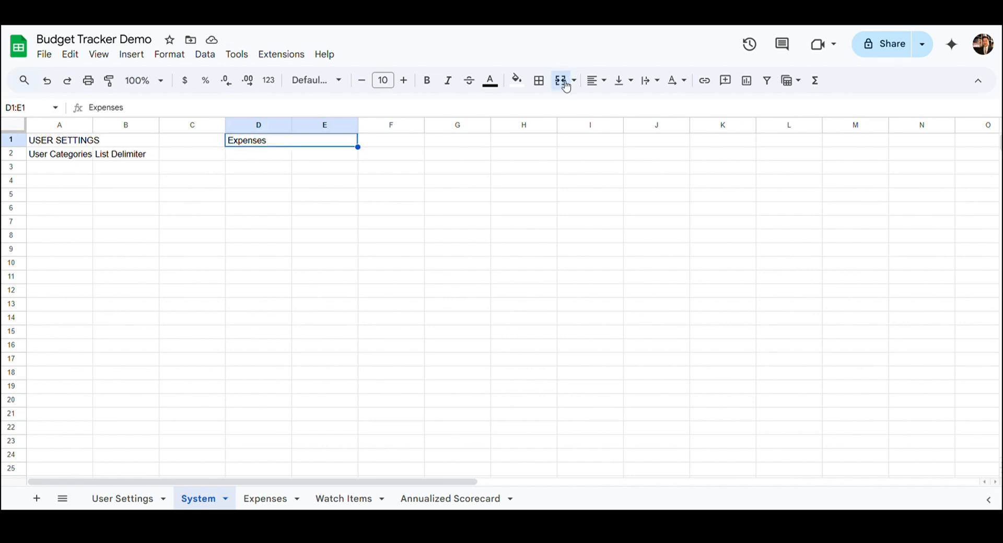
- Enter the subheadings Expense Type Dropdown in D2 and Account Dropdown in E2
key("Return")
type("Expense Type Dropdown")
key("Return")
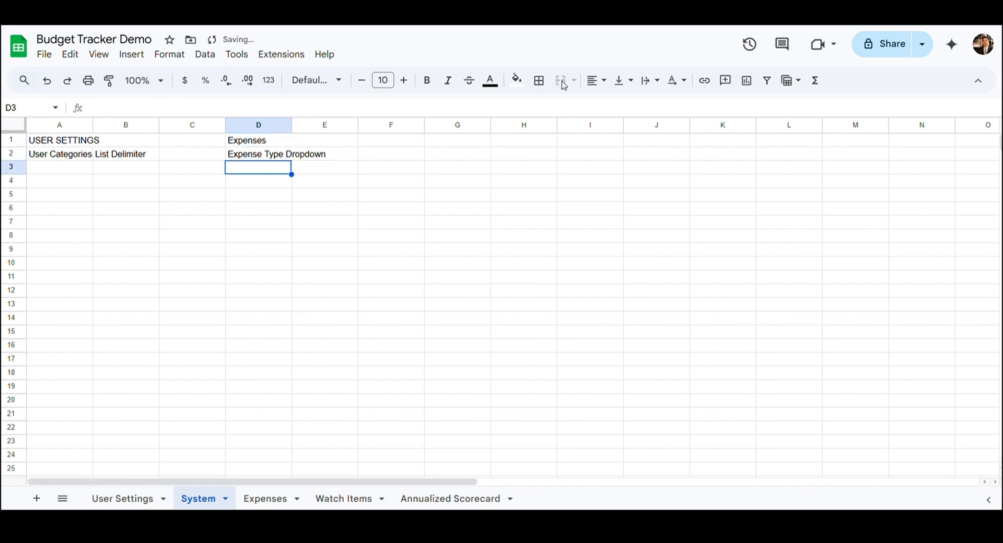
key("Up")
key("Right")
type("Account Dropdown")
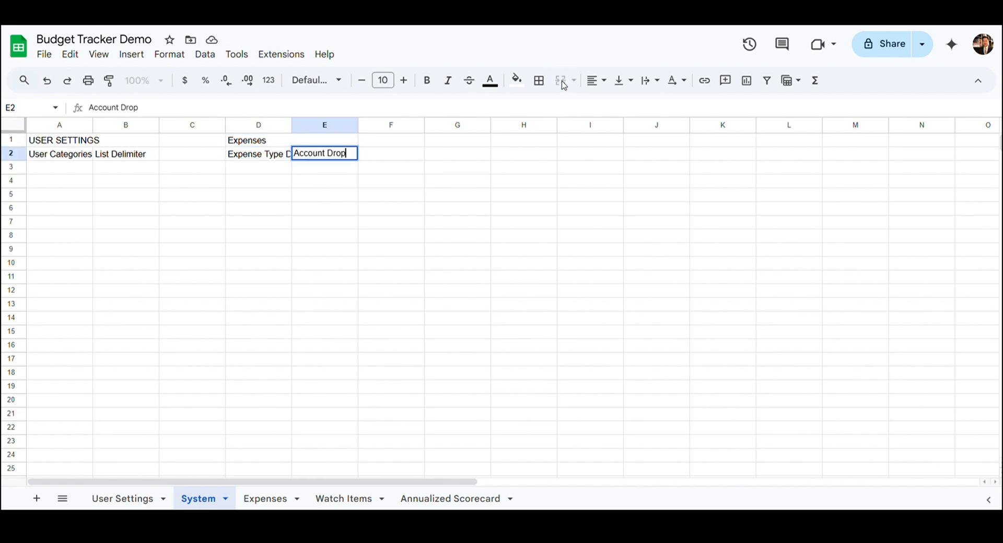
key("Return")
- Enter the heading Watch Items in cell G1 and merge G1:H1
key("Up")
key("Up")
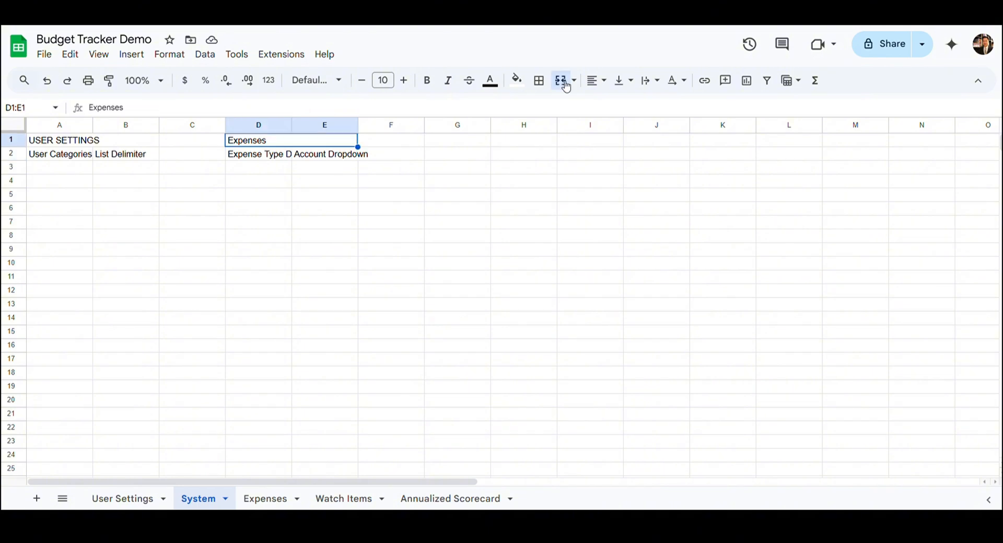
key("Right")
key("Right")
type("Watch Items")
key("Return")
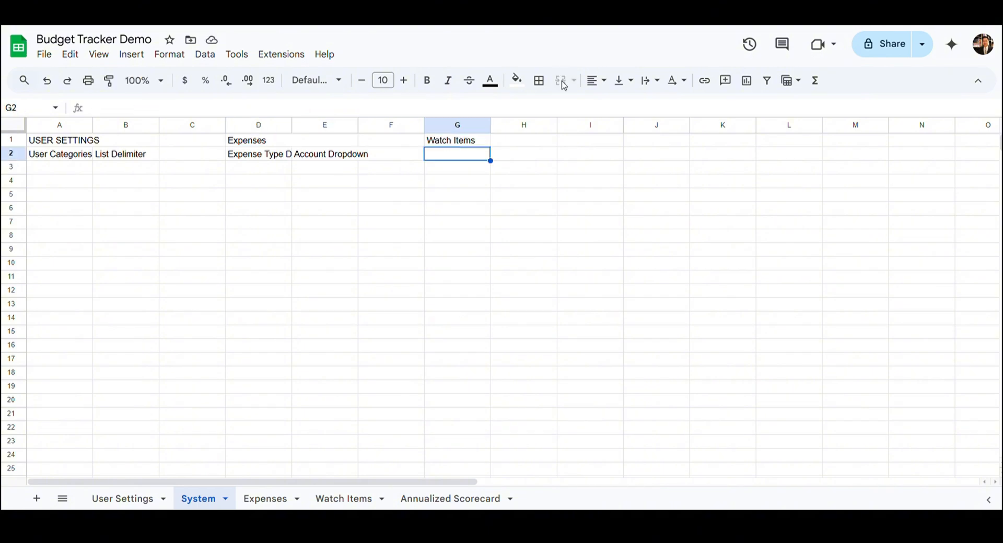
key("Up")
key("shift+Right")
left_click(564, 83)
- Enter the subheadings Recurring Bill Transaction Dropdown in G2 and Savings Goal Category Dropdown in H2
key("Down")
type("Recur")
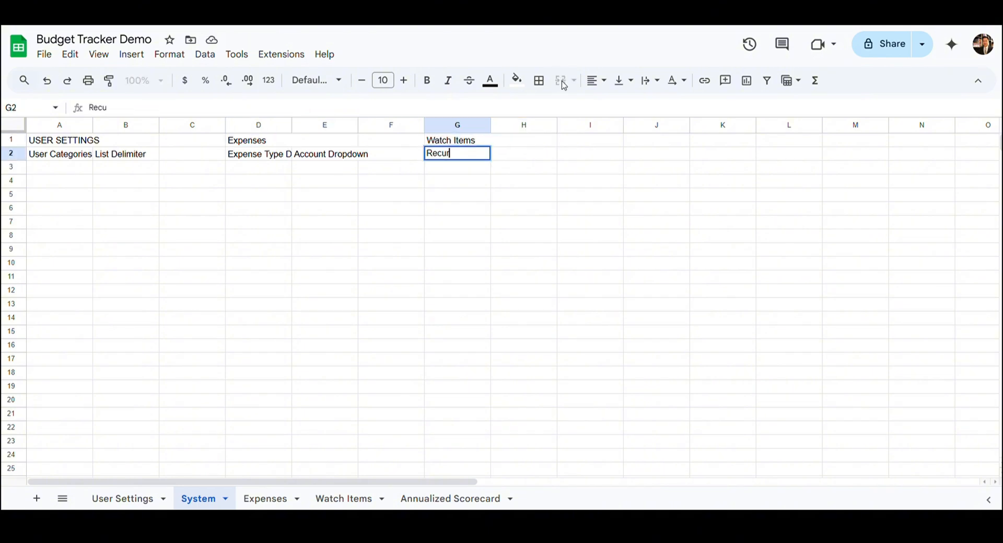
type("ring Bill Transaction Dropdown")
key("Return")
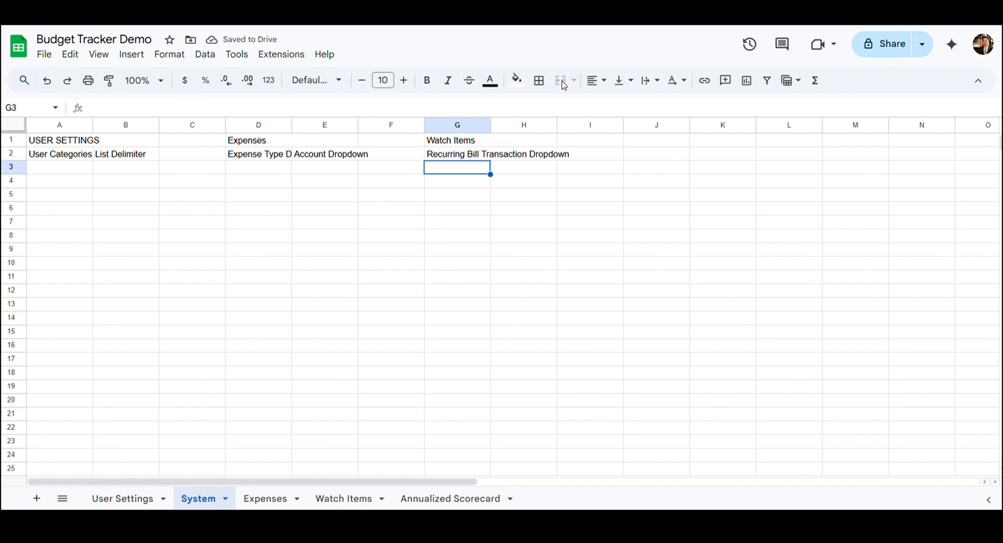
key("Up")
key("Right")
type("Savings Goal Category Dropdown")
key("Return")
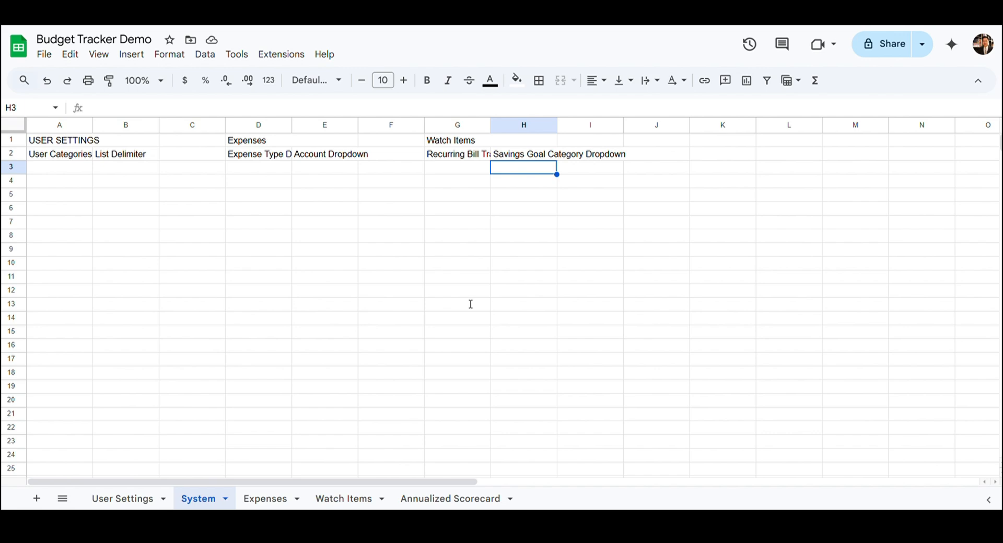
- Enter the heading ANNUALIZED SCORECARD in cell J1 and merge J1:N1
key("Up")
key("Up")
key("Right")
key("Right")
type("ANNUALIZED SCORECARD")
key("Return")
key("Up")
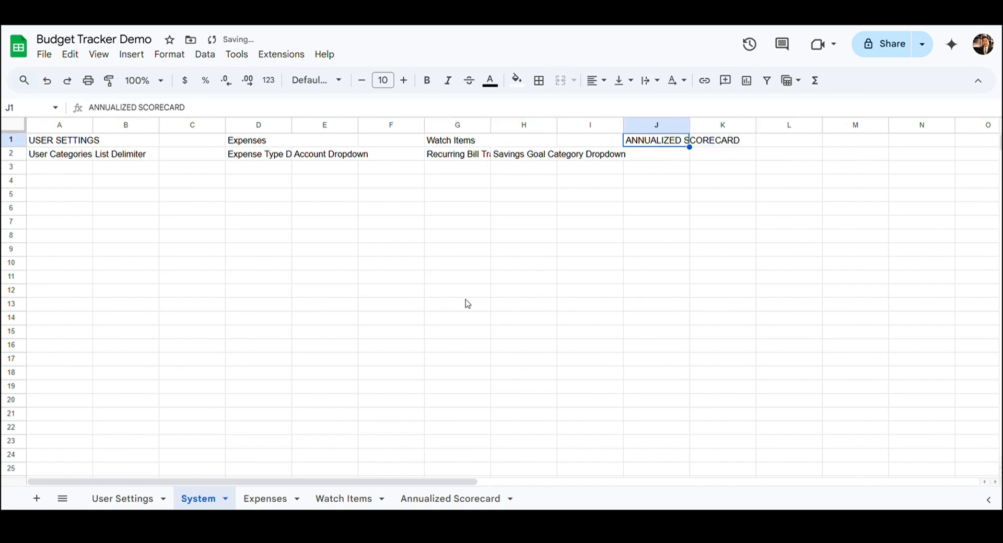
key("shift+Right")
key("shift+Right")
key("shift+Right")
key("shift+Right")
left_click(560, 80)
- Center the ANNUALIZED SCORECARD, Watch Items, Expenses and USER SETTINGS headings in row 1
left_click(602, 87)
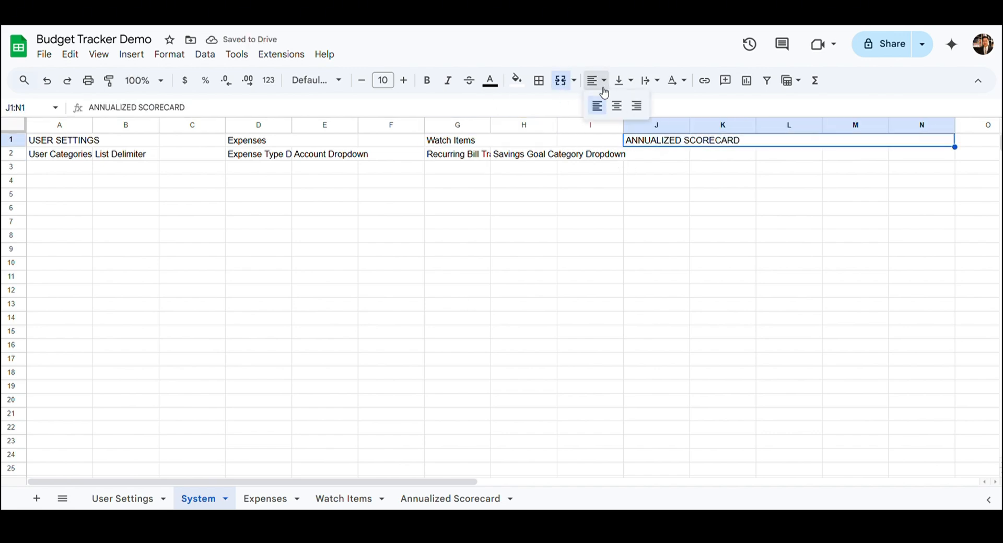
left_click(617, 106)
left_click(491, 139)
key("ctrl+y")
left_click(278, 142)
key("ctrl+y")
left_click(77, 142)
key("ctrl+y")
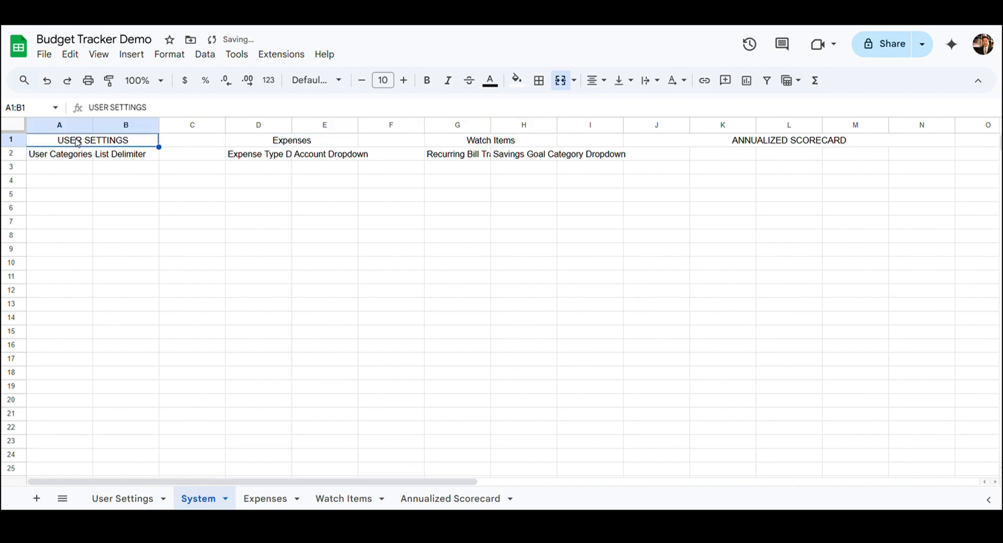
- Enter Year Dropdown in J2 and Matches List in K2, and merge K2:L2
left_click(674, 158)
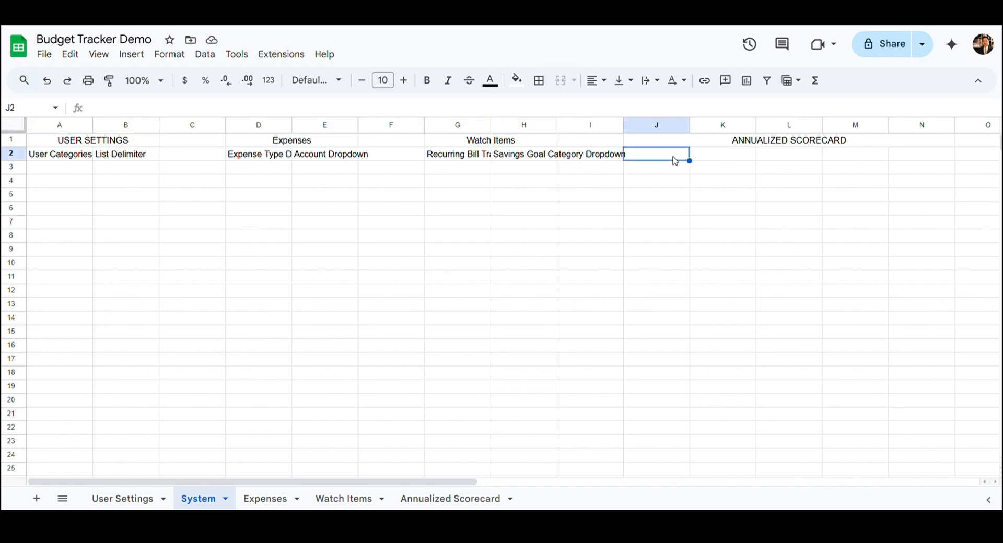
type("Year Dropdown")
key("Tab")
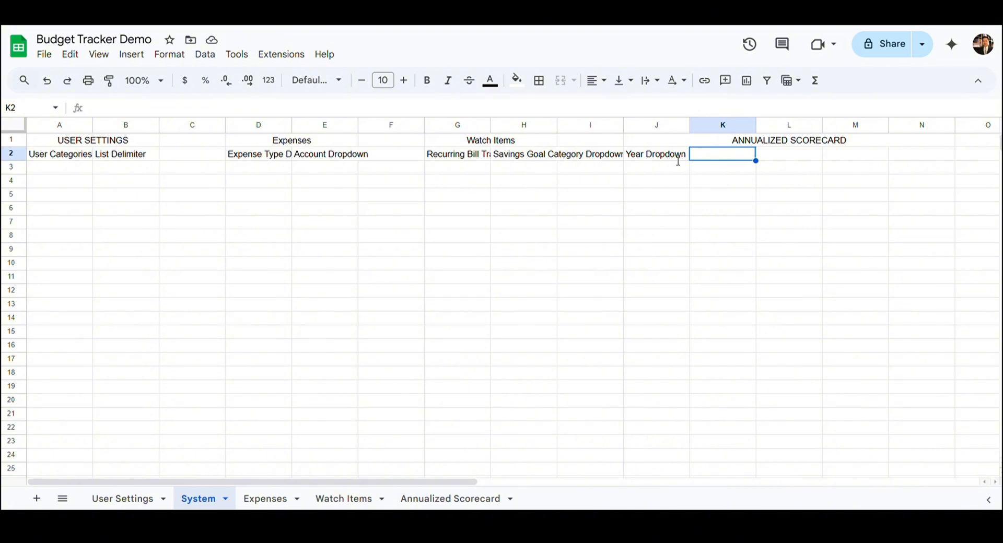
type("Matches List")
key("Tab")
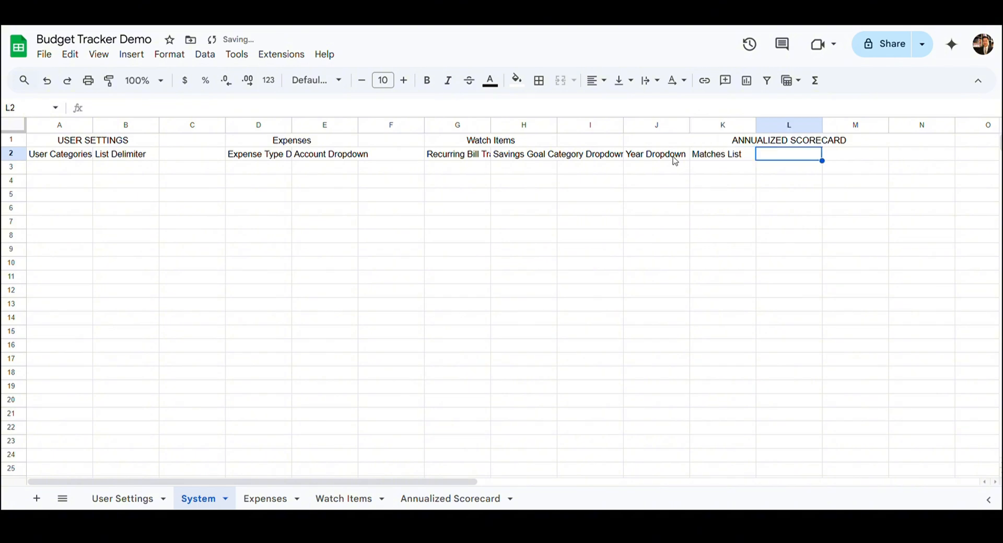
key("shift+Left")
left_click(560, 81)
- Enter the subheading Top 7 Filler Query in M2 and merge M2:N2
key("Tab")
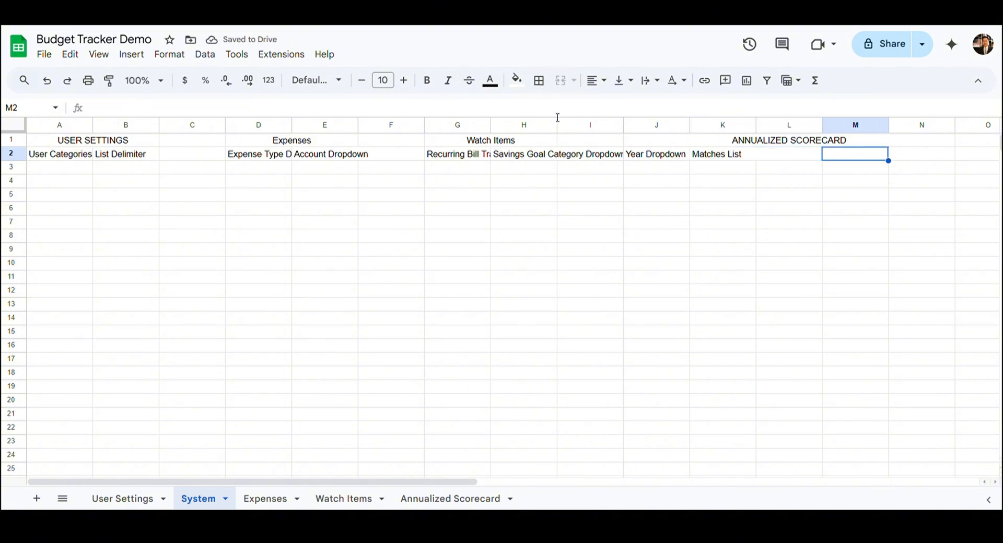
type("Top 7 Filler Query")
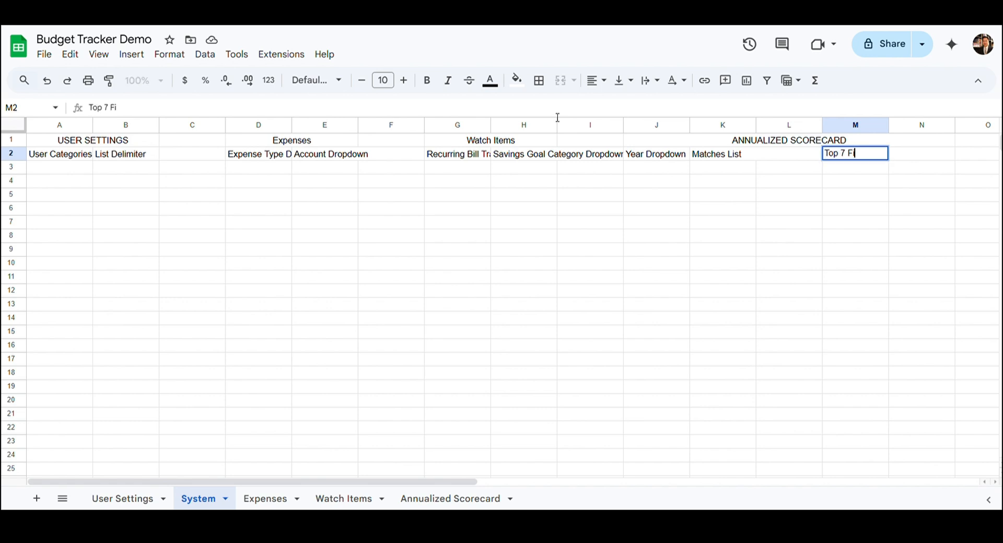
key("Tab")
key("shift+Left")
left_click(567, 87)
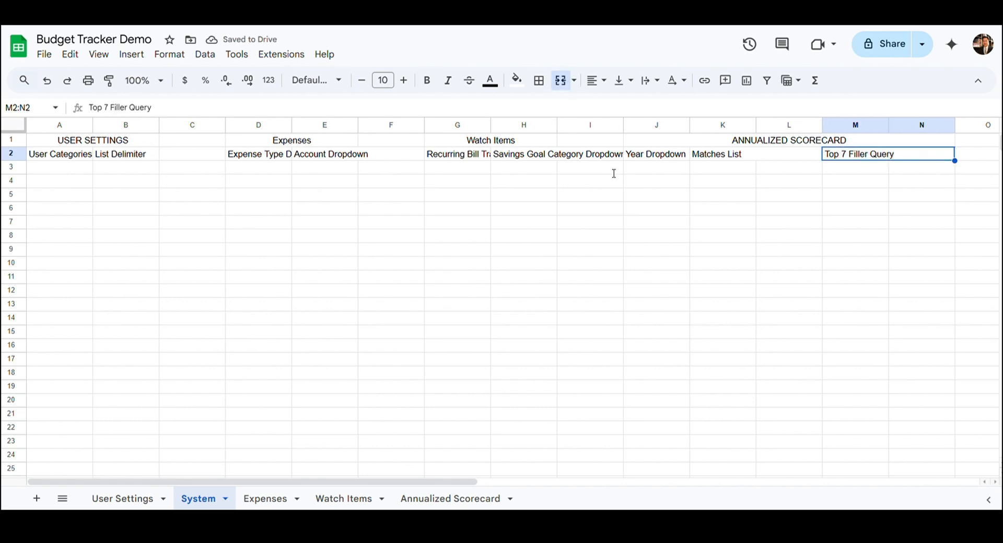
- Enter the heading ANNUALIZED SCORECARD CHART in cell P1
key("Tab")
key("Tab")
key("Up")
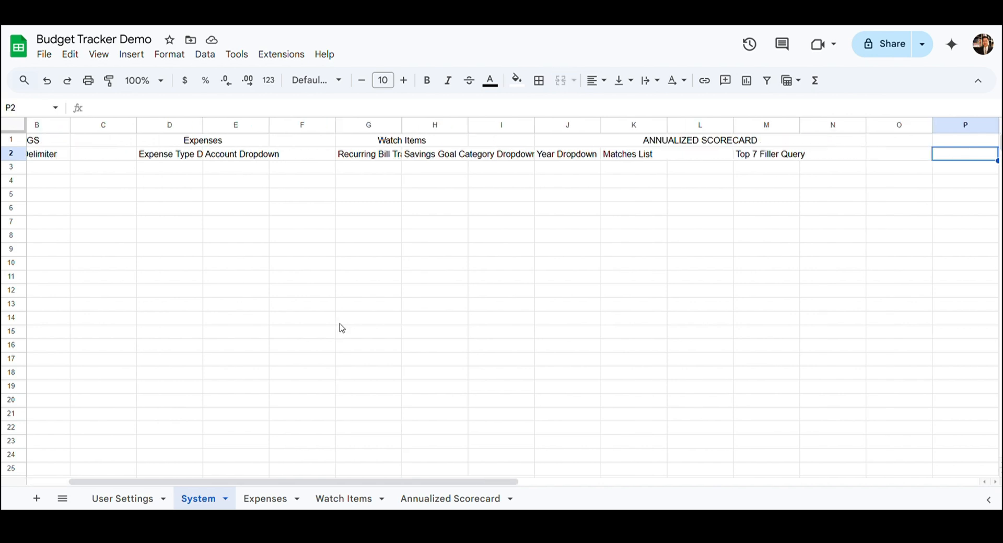
type("ANNUALIZED SCORECARD")
key("Return")
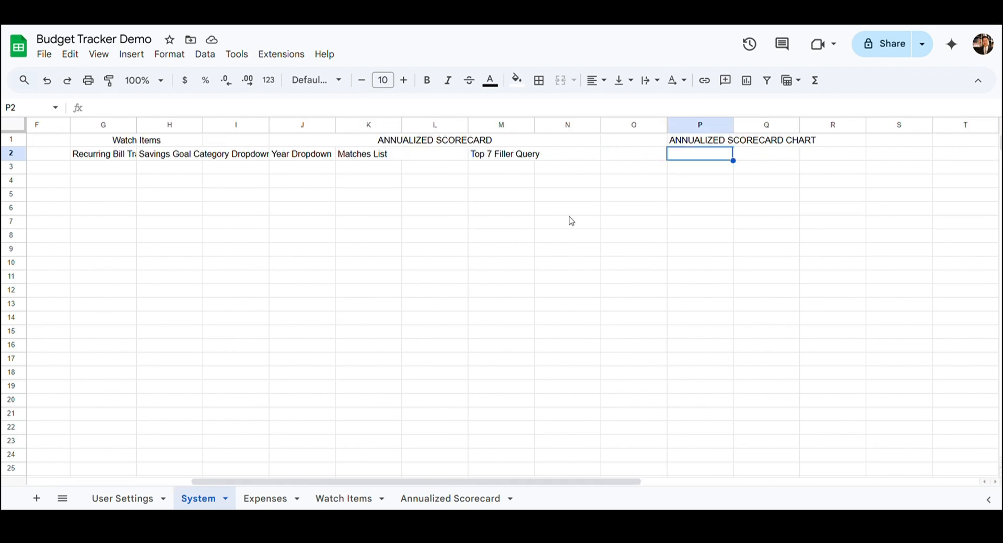
- Enter the subheadings Income, Needs and Wants in P2:R2 below the ANNUALIZED SCORECARD CHART heading
scroll(571, 220, "right", 4)
type("Income")
key("Tab")
type("Needs")
key("Tab")
type("Wants")
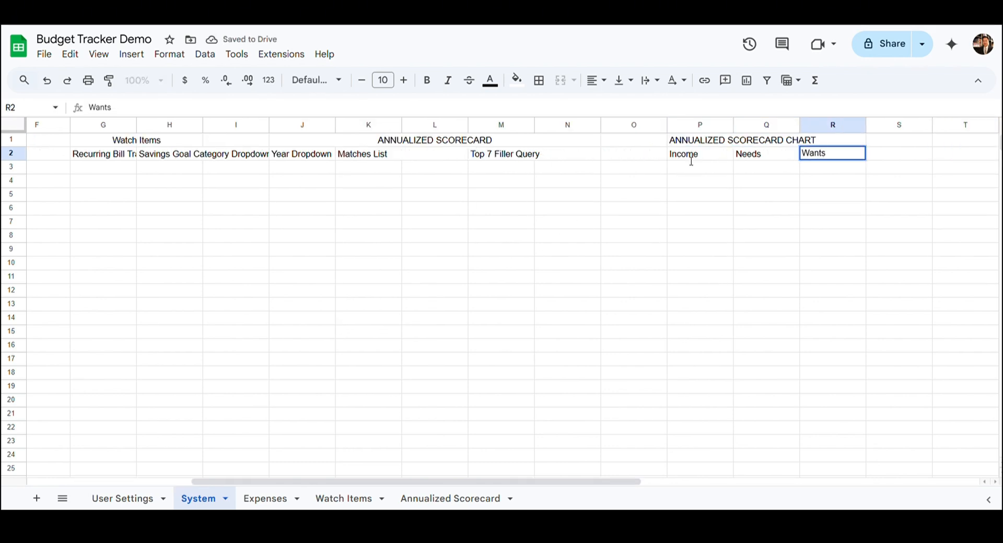
- Enter the subheadings Savings, Blank Expense and Bank Transfers in S2:U2
key("Tab")
type("Savings")
key("Tab")
type("Blank Expense")
key("Tab")
type("Bank Transfers")
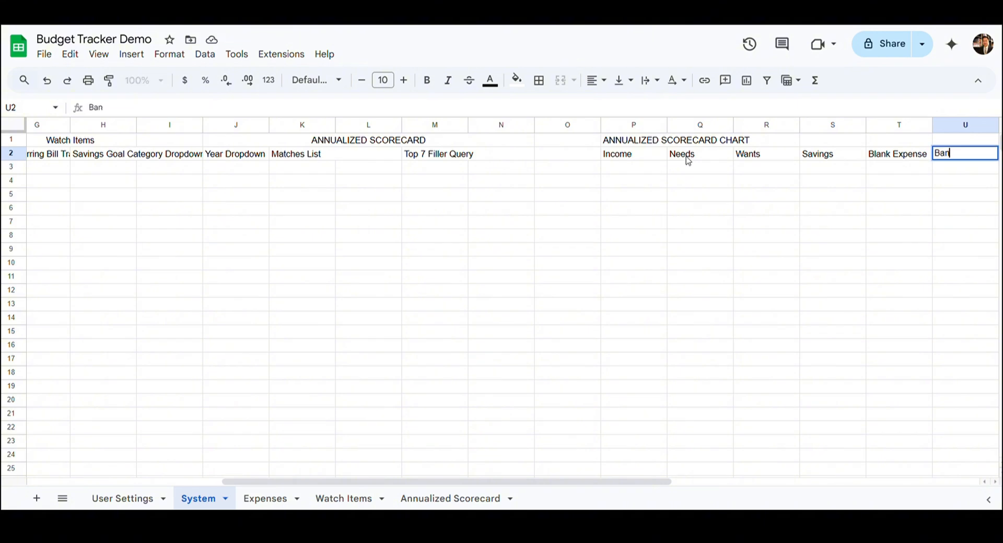
- Enter the subheadings Brokerages, High Interest Debt and Blank Account in V2:X2
key("Tab")
type("Brokerages")
key("Tab")
type("High Interest Debt")
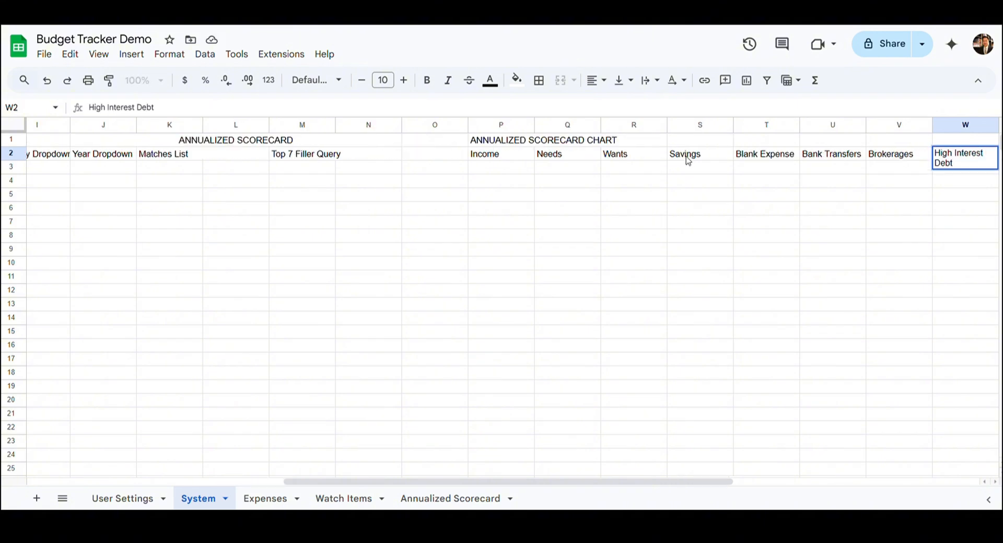
key("Tab")
type("Blank Account")
key("Tab")
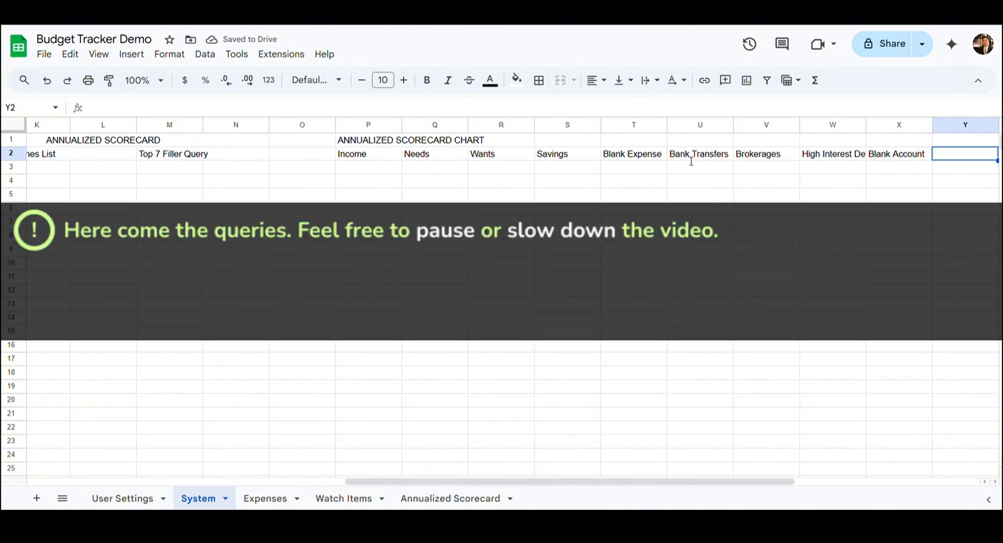
- Enter the subheadings Expenses, Cashflow and Exceeded Income in Y2:AA2
type("Expenses")
key("Tab")
type("Cashflow")
key("Tab")
type("Exceeded Income")
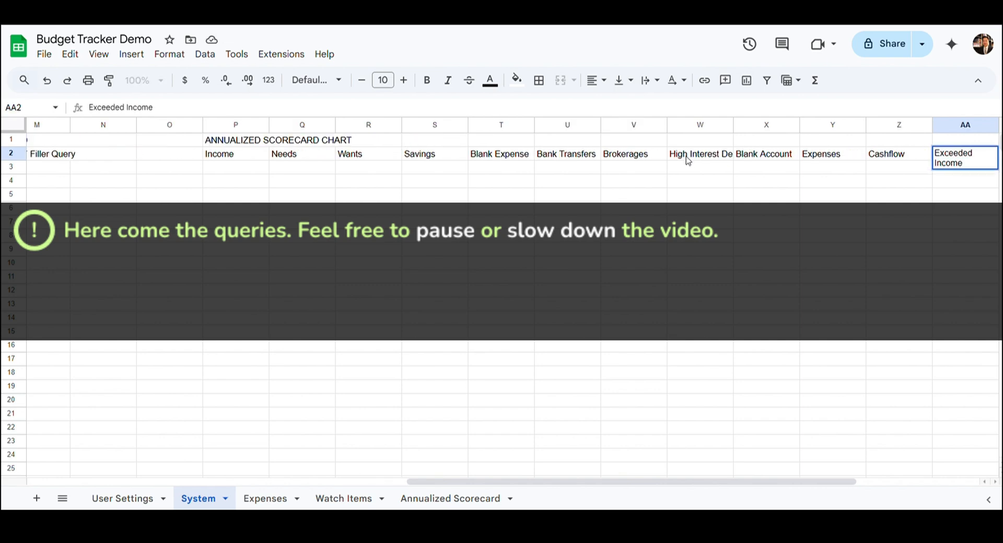
key("Tab")
- Fill O3:O13 with the month-end formula =EOMONTH(O15,-1) copied from O14, pasting the formula only
left_click(103, 335)
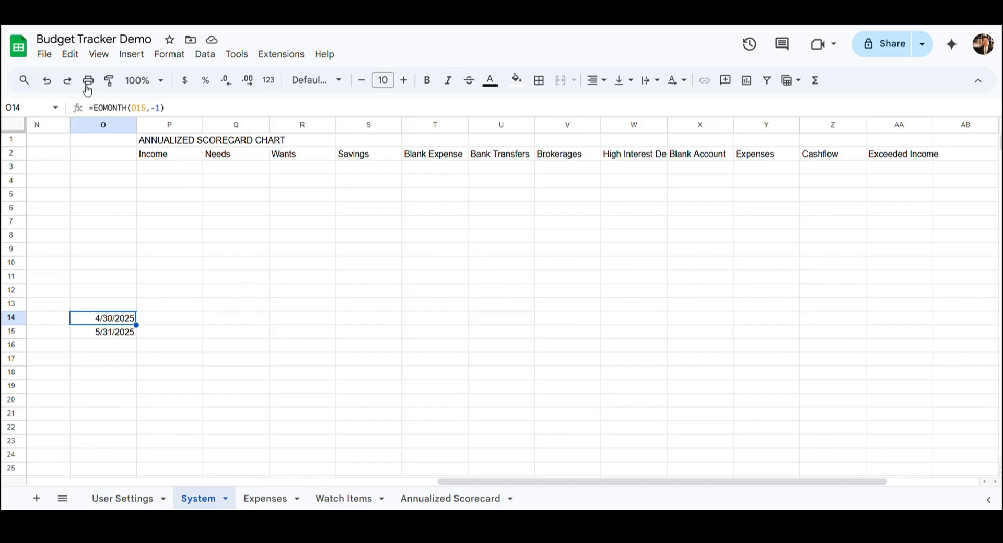
left_click(116, 308)
key("shift+Up")
key("shift+Up")
key("shift+Up")
key("shift+Up")
key("shift+Up")
key("shift+Up")
key("shift+Up")
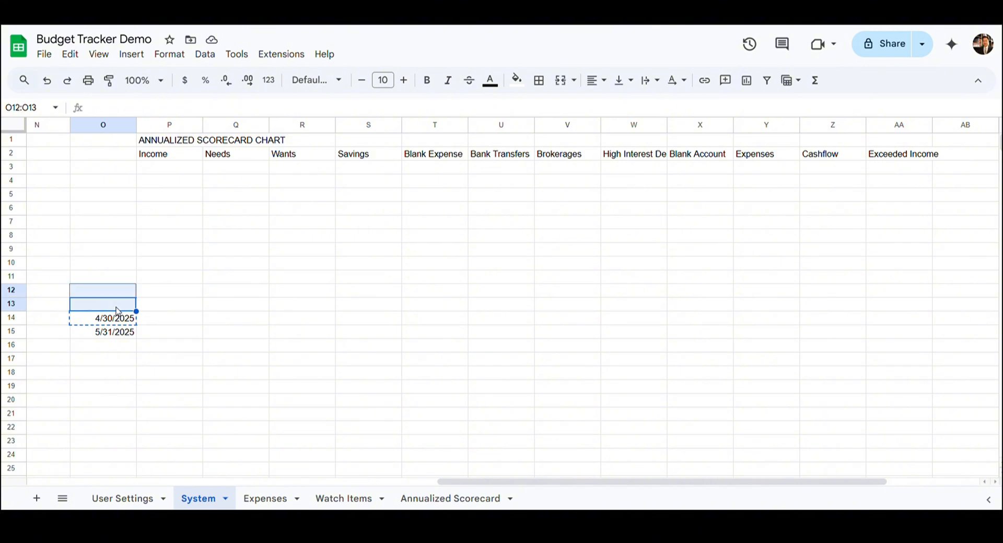
key("shift+Up")
key("shift+Up")
key("shift+Up")
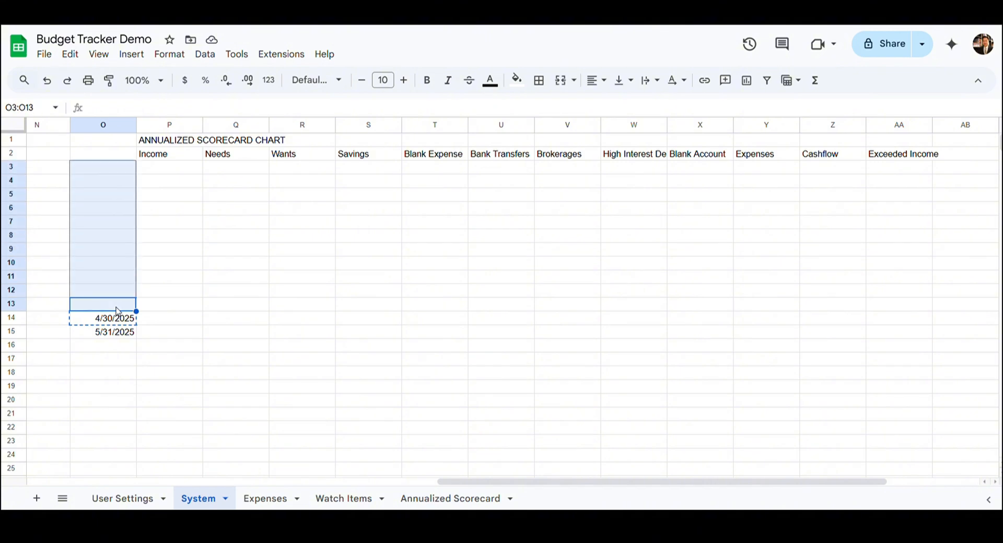
left_click(70, 54)
mouse_move(111, 195)
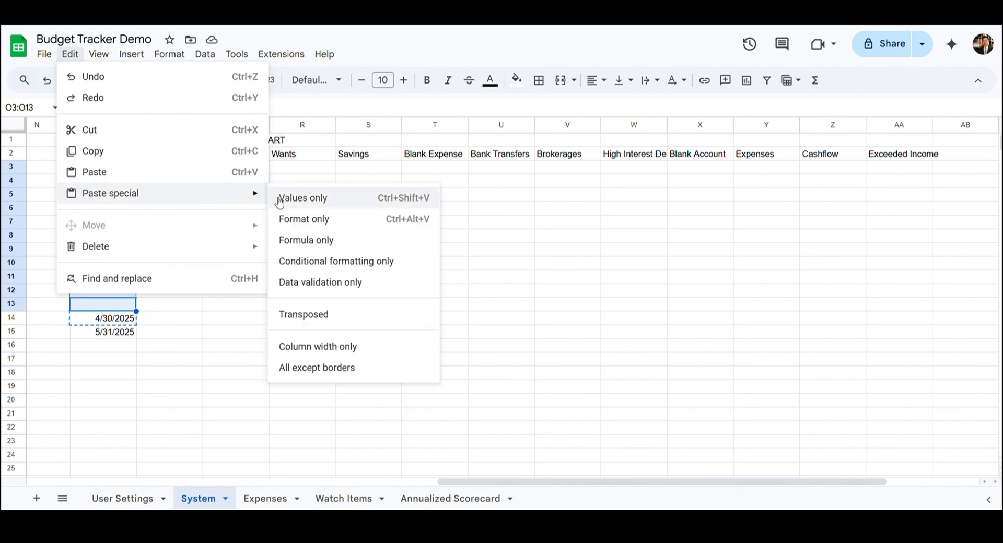
left_click(363, 250)
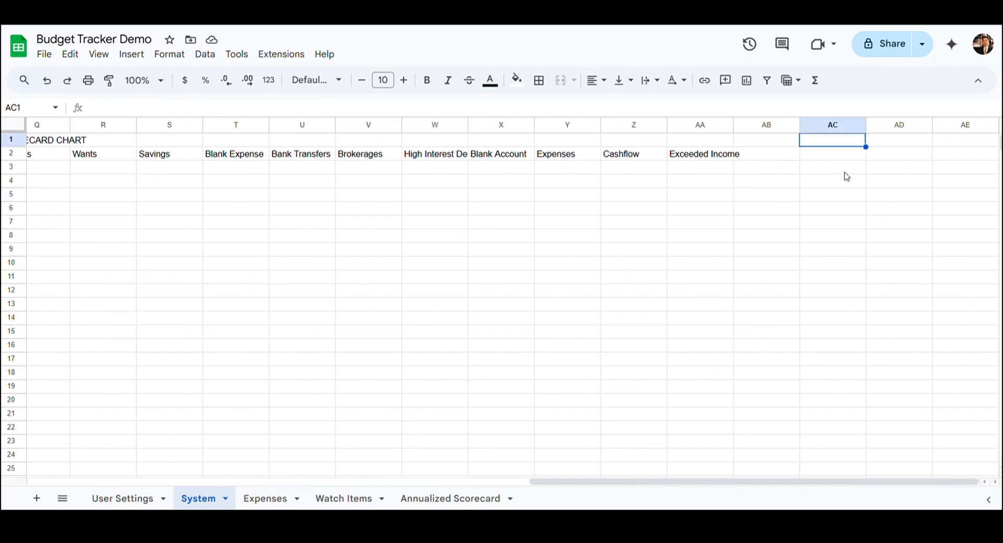
- Enter the heading RAW DATA in AC1, merge it across AC1:AE1 and center it
type("RAW DATA")
key("Tab")
key("Tab")
key("shift+Left")
key("shift+Left")
left_click(561, 80)
left_click(596, 81)
left_click(615, 104)
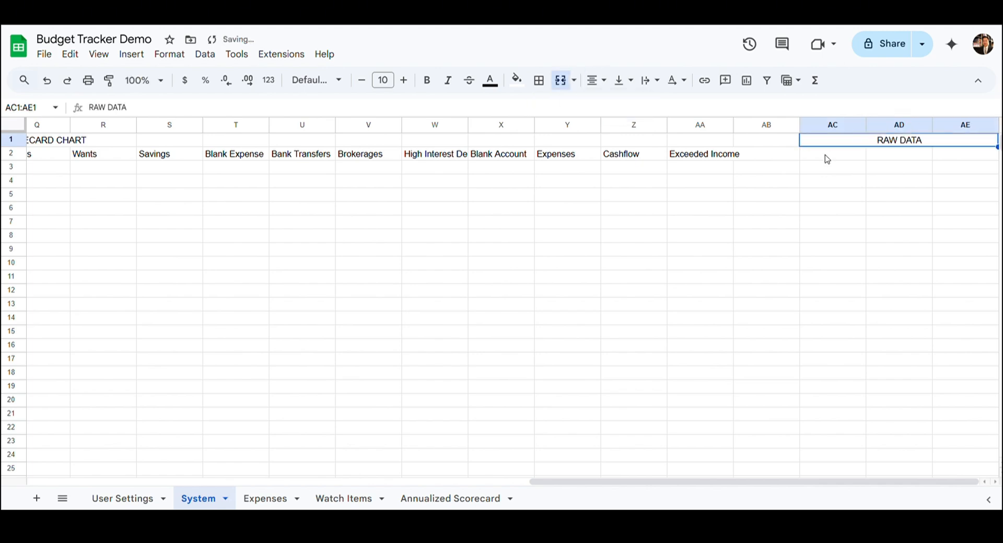
- Enter the subheadings Category, End of Month Date and Amount in AC2:AE2
left_click(828, 159)
type("Category")
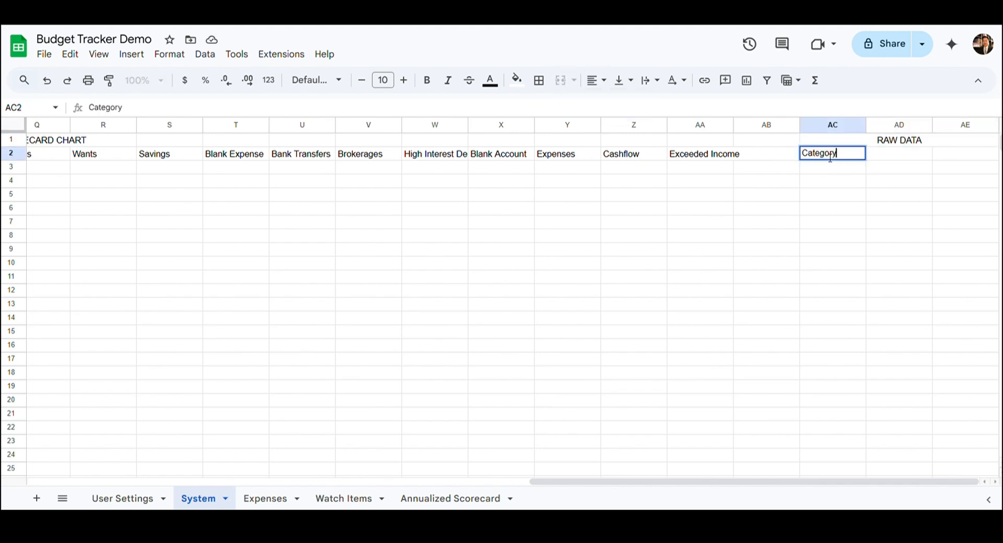
key("Tab")
type("End of Month Date")
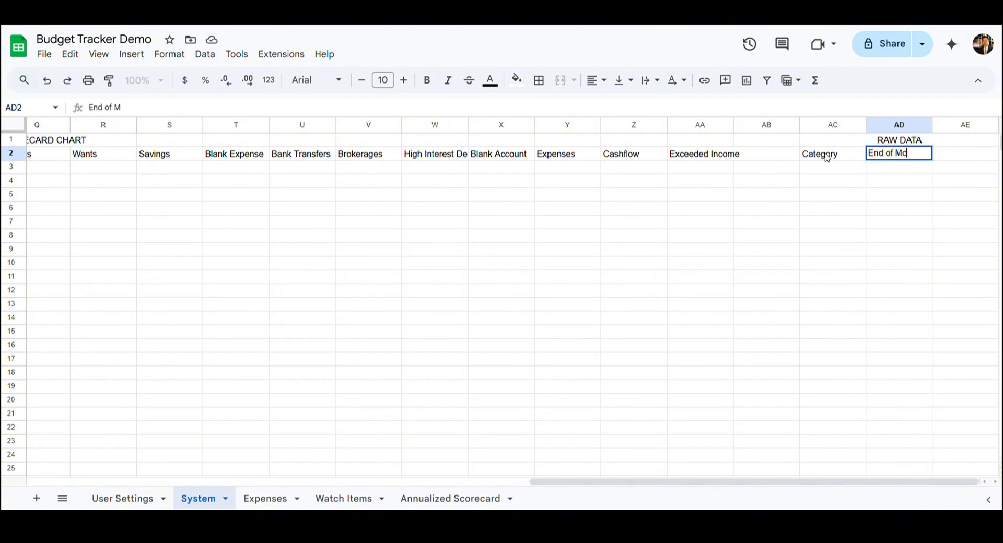
key("Tab")
type("Amount")
key("Return")
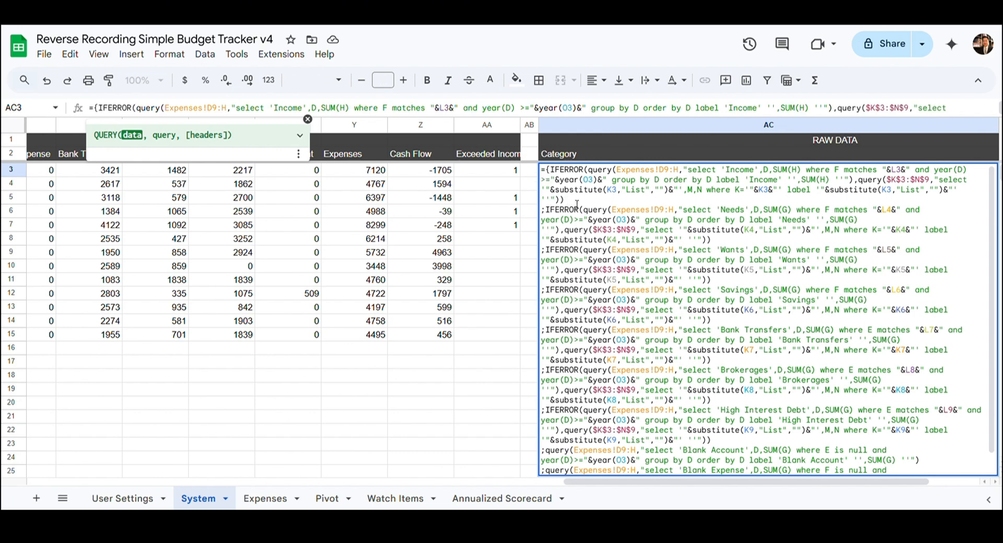
- Examine each category's query block in the AC3 RAW DATA formula of the Reverse Recording Simple Budget Tracker v4 spreadsheet
left_click_drag(568, 200, 538, 173)
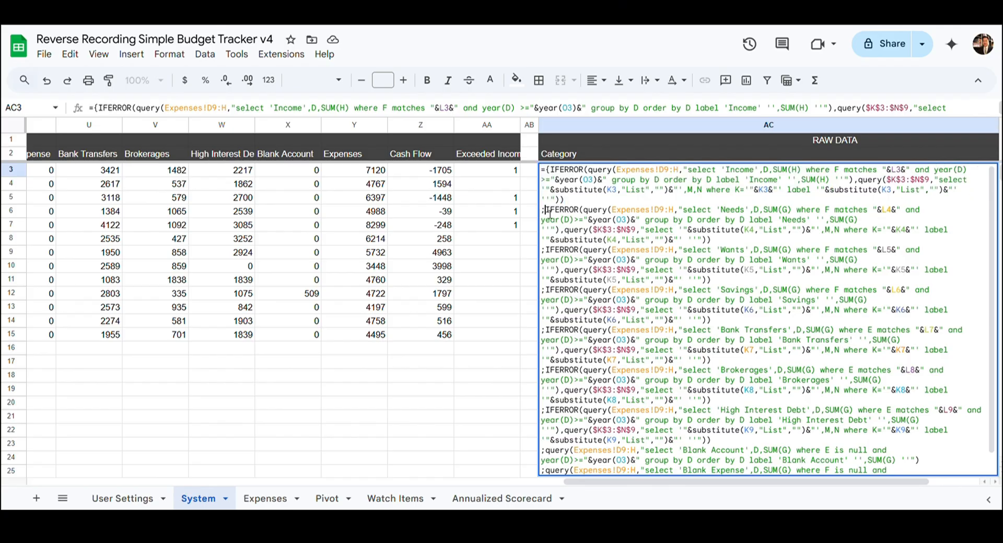
left_click_drag(541, 210, 548, 337)
scroll(593, 329, "down", 1)
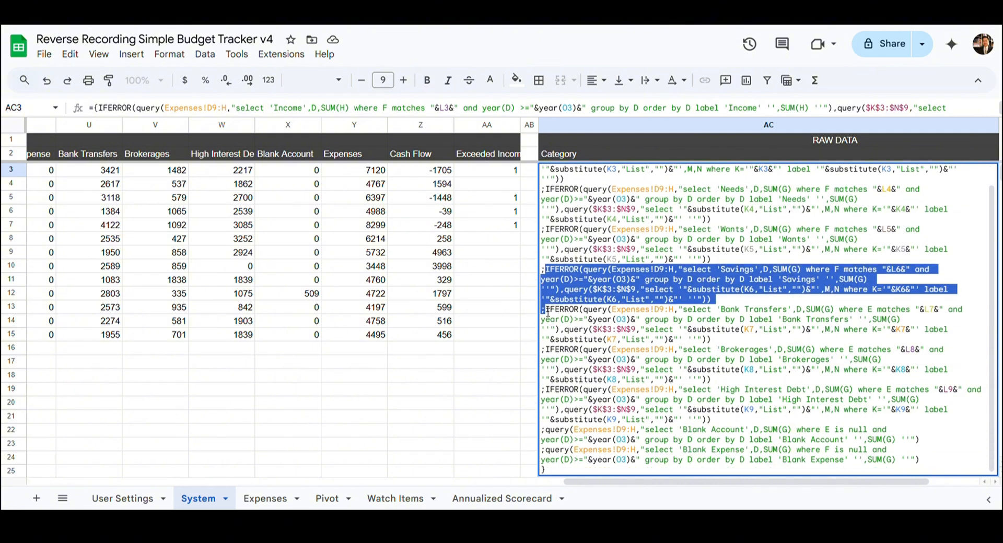
left_click_drag(543, 311, 551, 393)
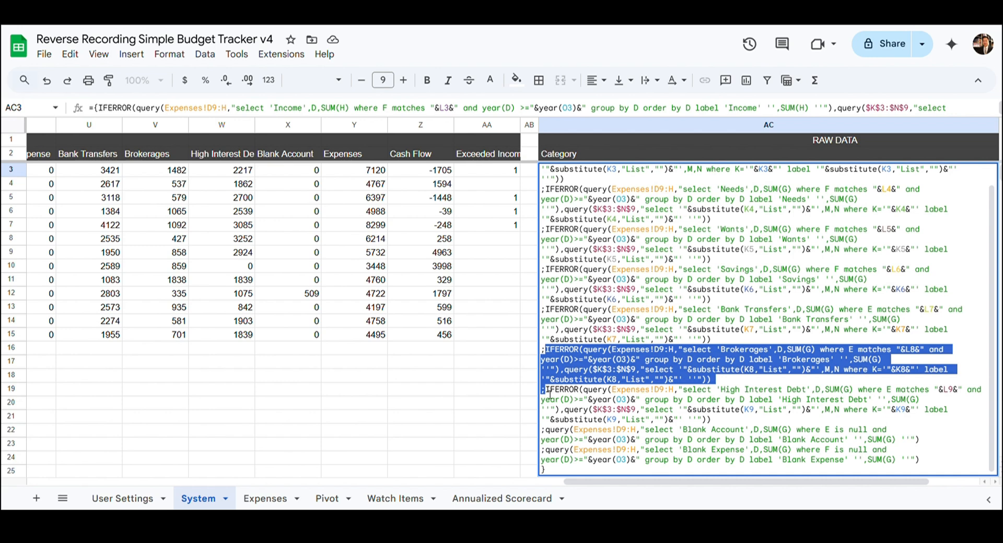
scroll(551, 396, "up", 1)
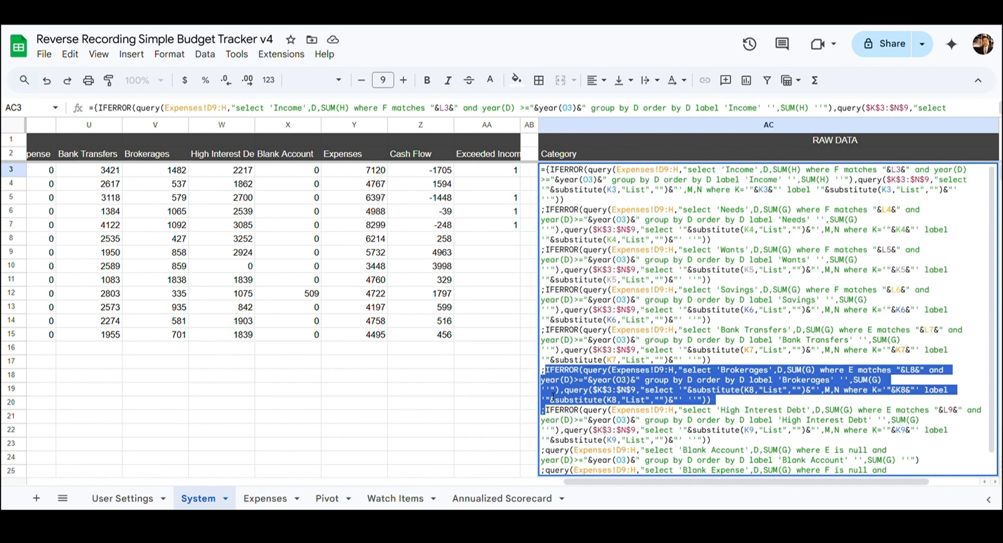
scroll(553, 396, "down", 1)
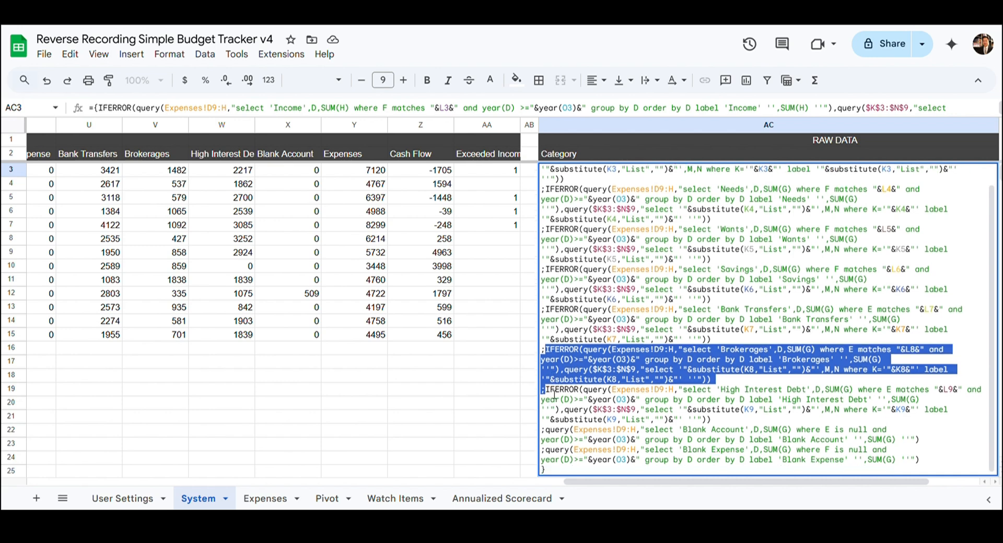
left_click_drag(543, 390, 550, 434)
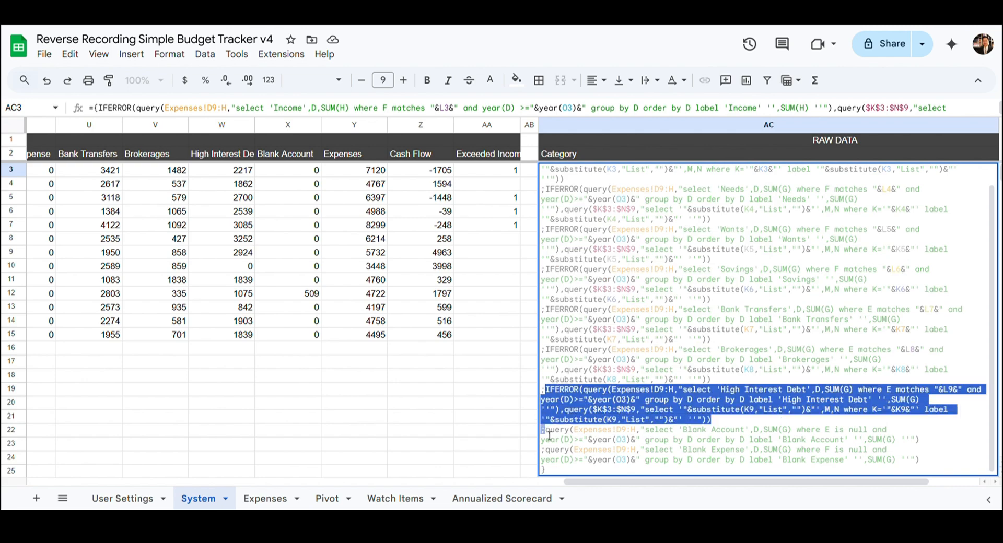
left_click(551, 433)
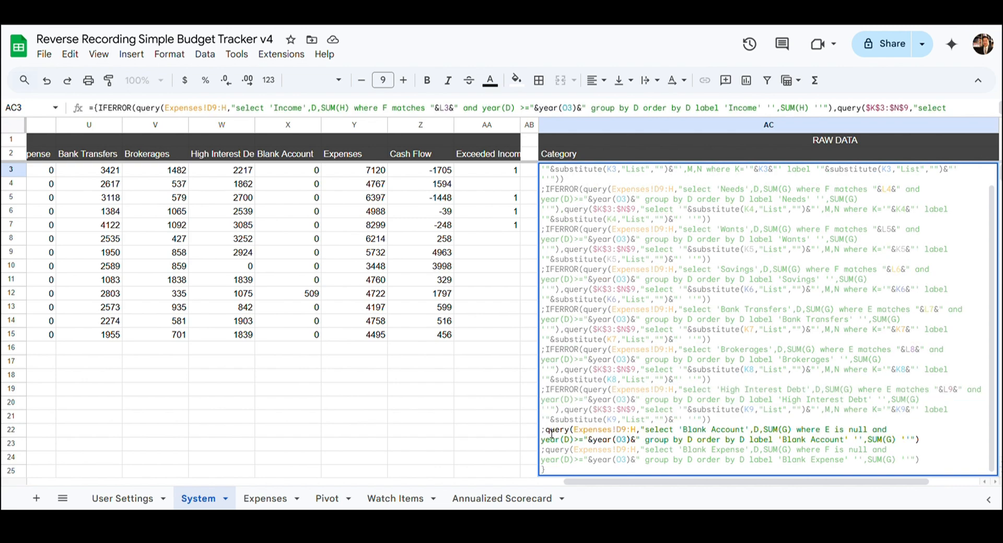
left_click(550, 454, "shift")
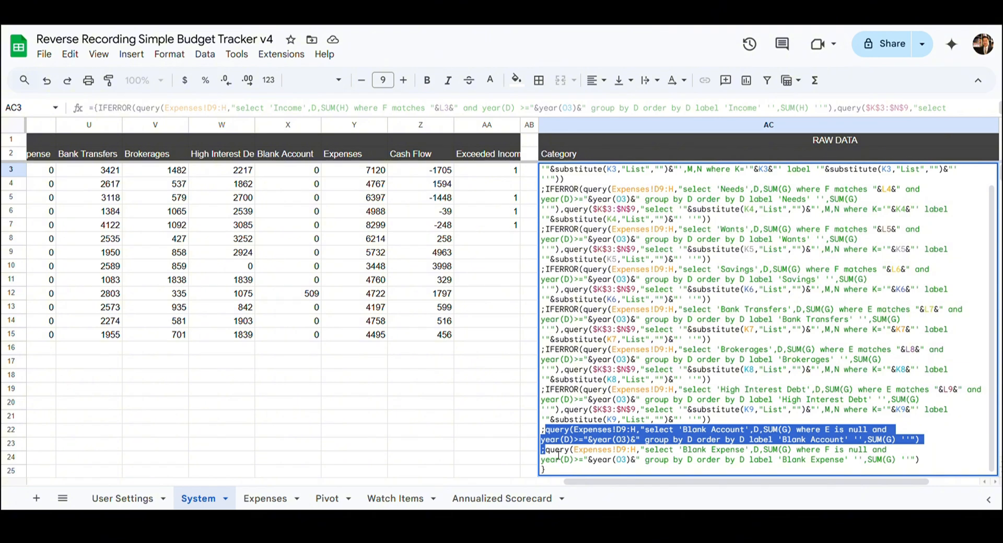
left_click(551, 454)
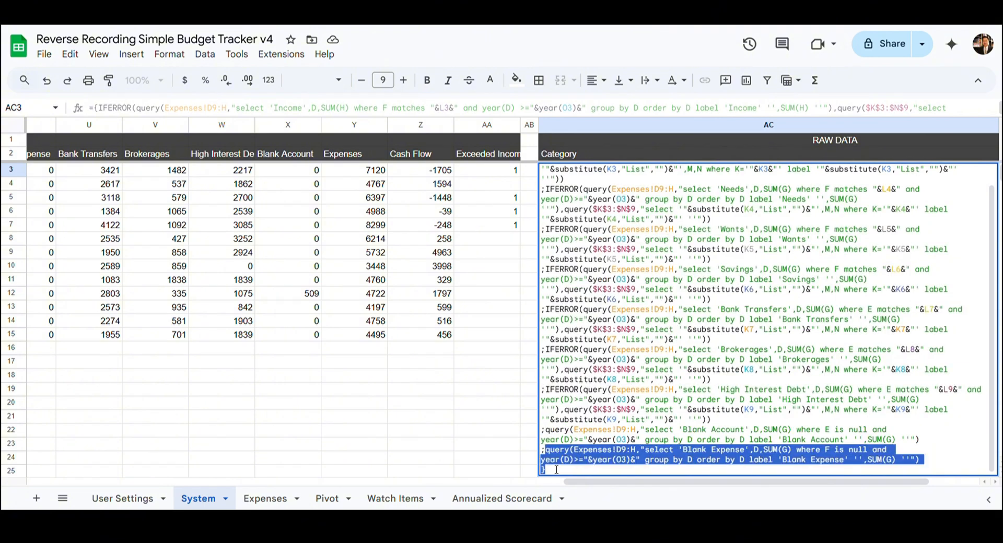
left_click(554, 472, "shift")
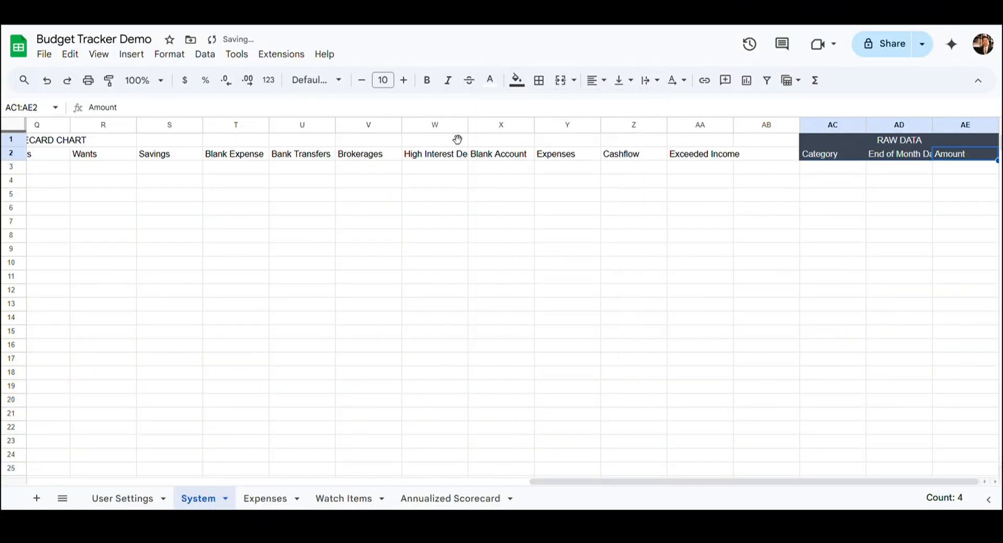
- Give the ANNUALIZED SCORECARD CHART headings in P1:AA2 a dark gray fill and white text
left_click_drag(700, 154, 126, 140)
left_click(517, 80)
left_click(535, 127)
left_click(490, 80)
left_click(622, 127)
- Give the month-end dates in O3:O15 a dark gray fill and white text
left_click_drag(60, 333, 60, 168)
left_click(516, 80)
left_click(535, 127)
left_click(490, 80)
left_click(623, 127)
- Give the Expenses headings in D1:E2 and the Watch Items headings in G1:H2 a dark gray fill and white text
left_click(70, 155)
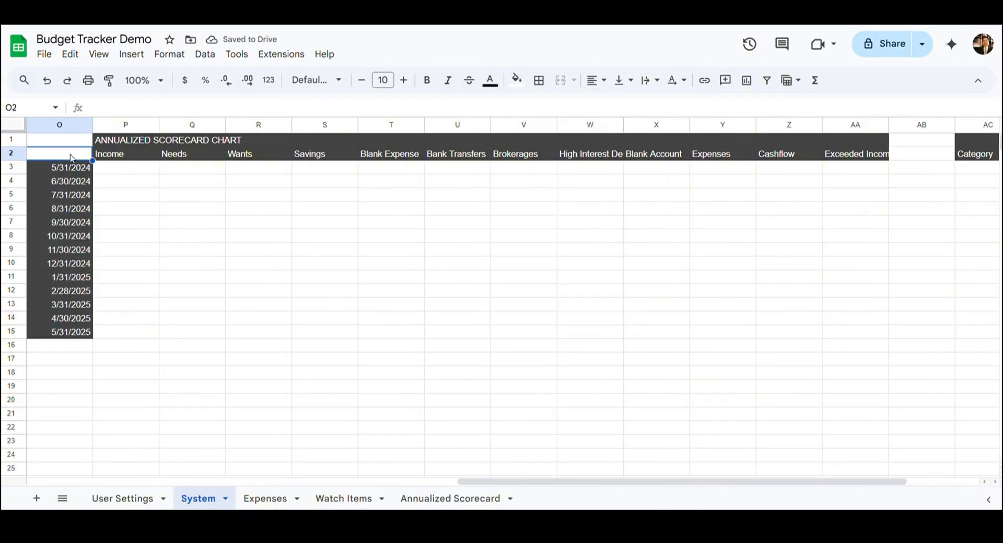
key("Left")
key("Left")
key("Left")
key("Left")
key("Left")
key("Left")
key("Left")
key("Left")
key("Left")
key("Left")
key("Left")
key("Left")
key("Up")
left_click_drag(125, 140, 191, 154)
left_click(517, 80)
left_click(535, 127)
left_click(623, 127)
left_click(517, 80)
left_click(535, 127)
- Give the ANNUALIZED SCORECARD headings in J1:N2 a dark gray fill and white text
left_click_drag(697, 142, 698, 153)
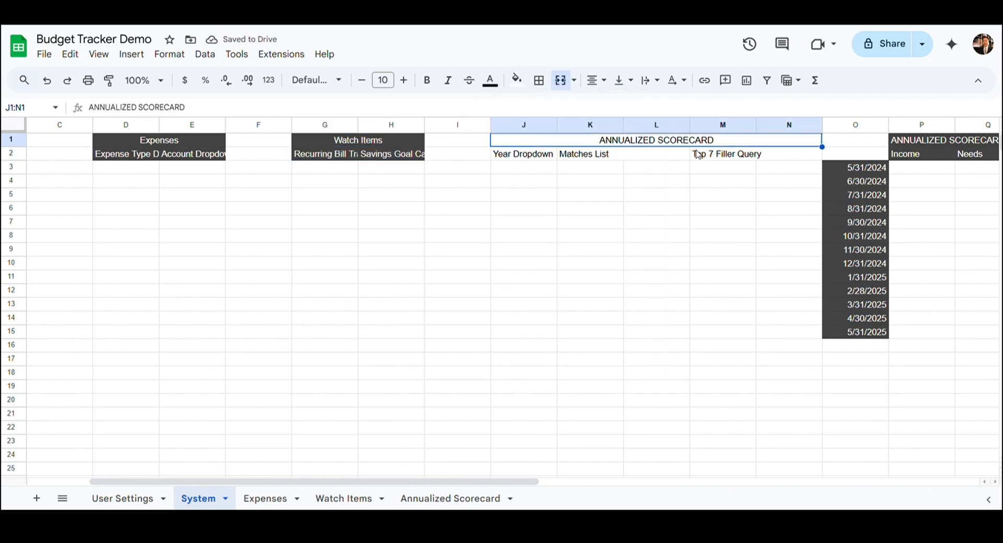
left_click(516, 80)
left_click(535, 127)
left_click(490, 80)
left_click(623, 127)
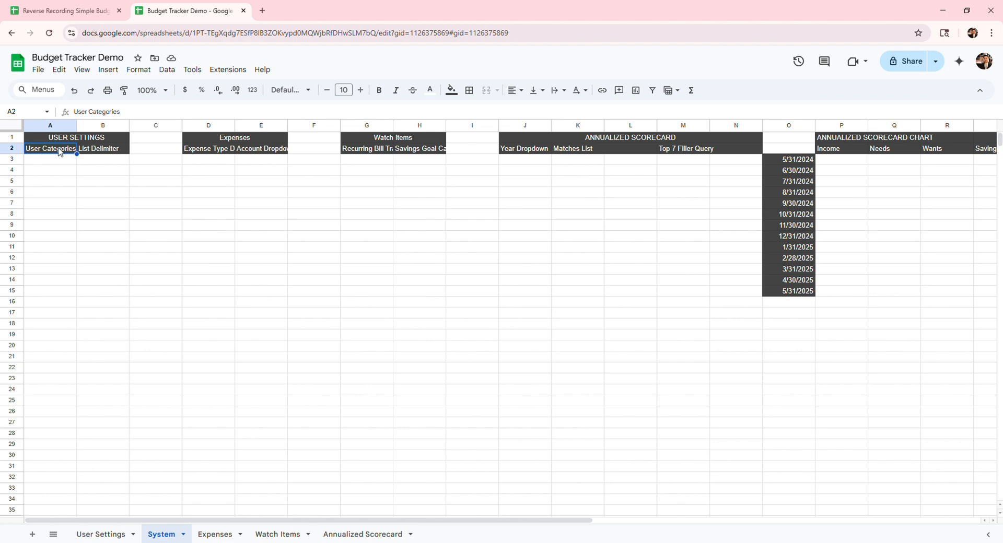
- Freeze the top 2 rows of the System sheet
left_click(69, 72)
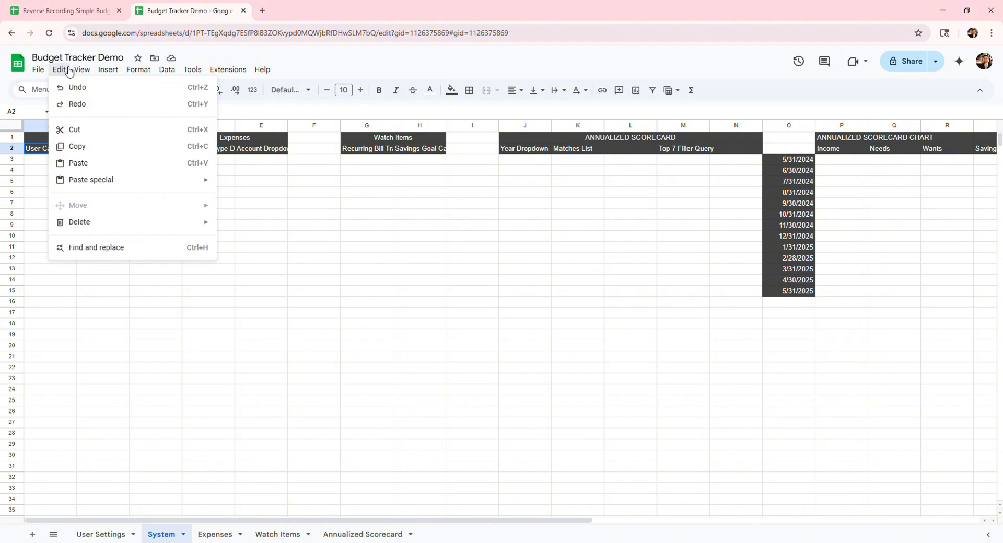
mouse_move(79, 72)
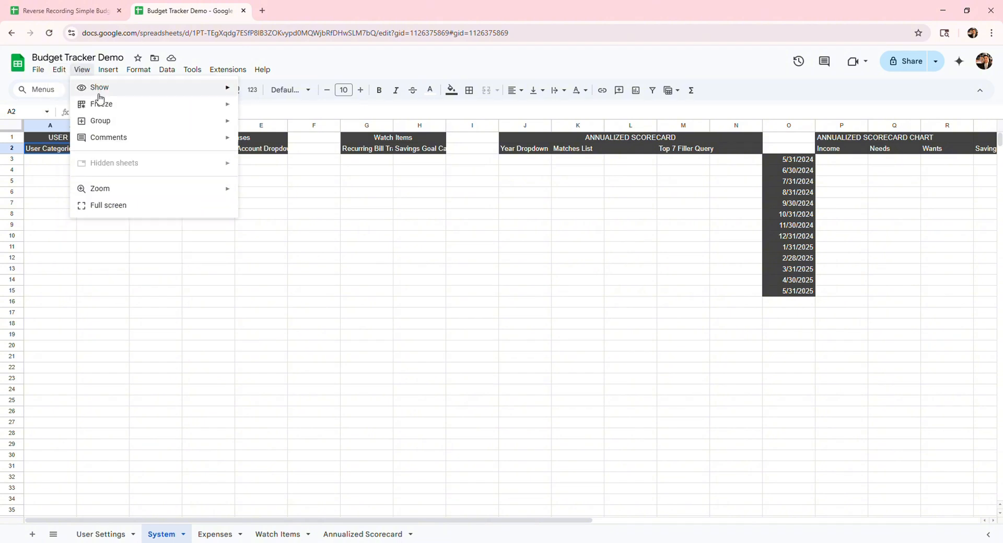
mouse_move(103, 105)
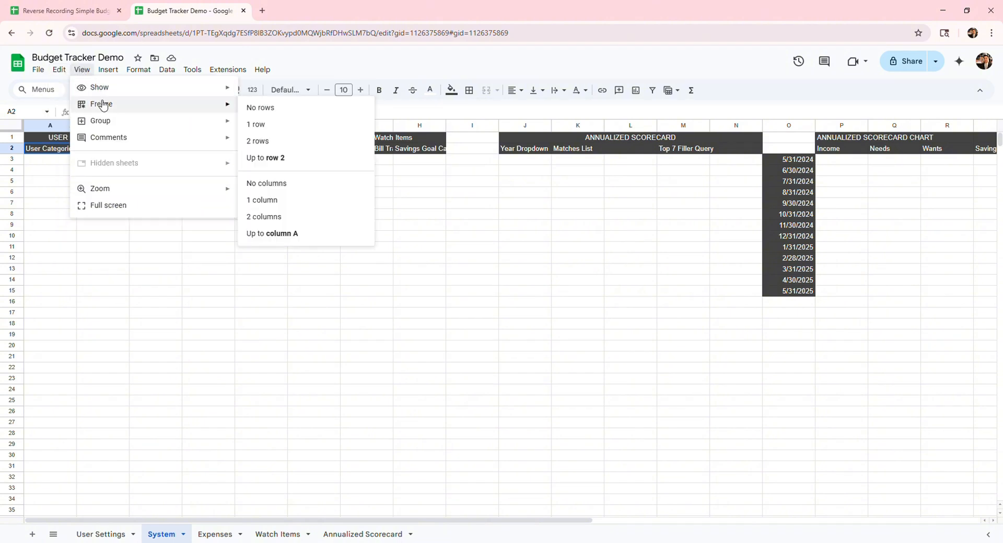
left_click(271, 146)
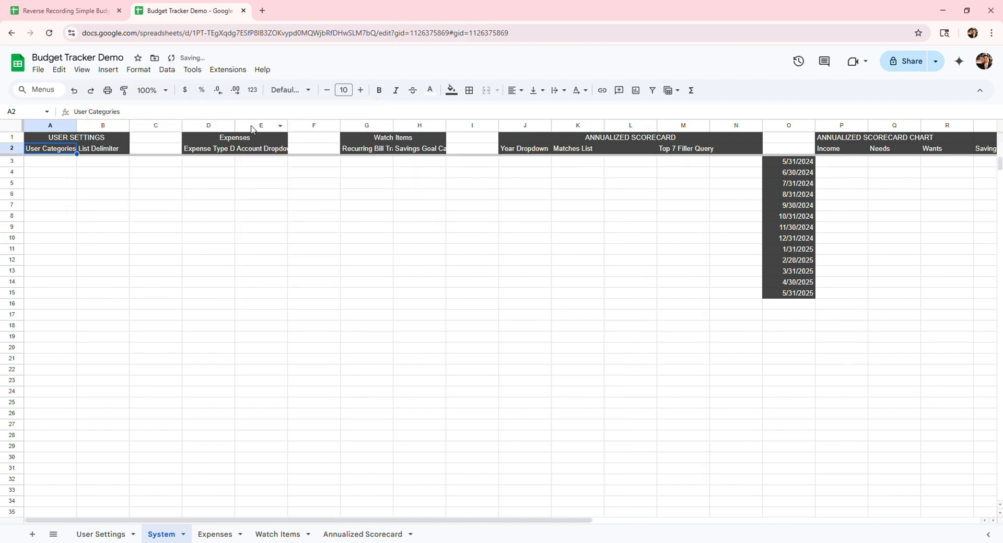
- Resize the empty spacer columns C, F and I to a narrow width
left_click(172, 129)
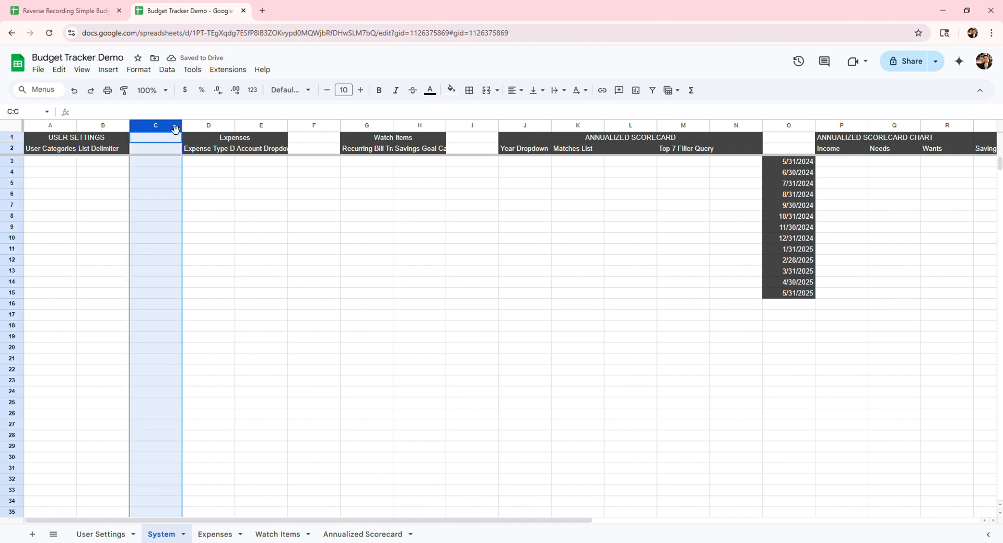
right_click(169, 134)
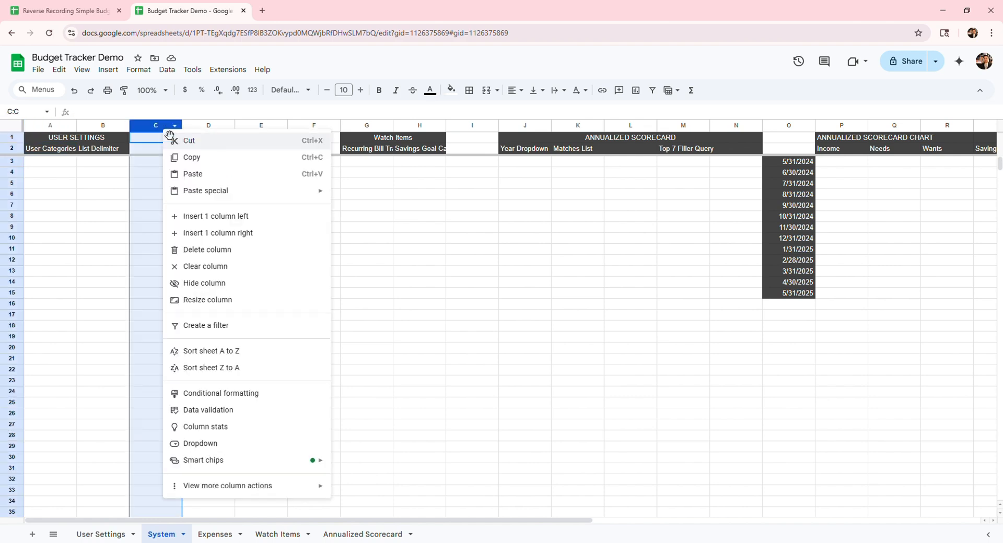
left_click(271, 299)
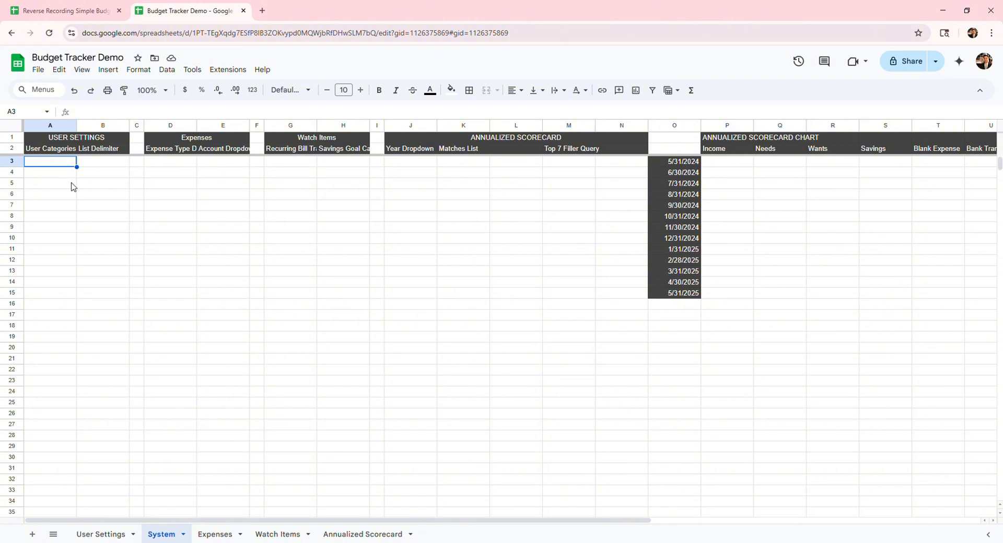
- Add a dark gray outer border around the User Settings helper block A3:B22
left_click(111, 373, "shift")
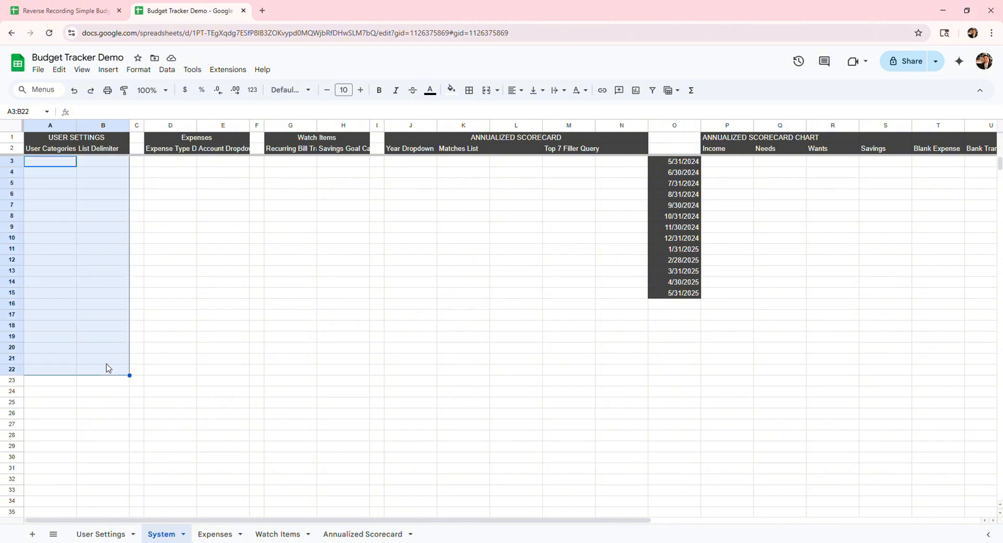
left_click(469, 90)
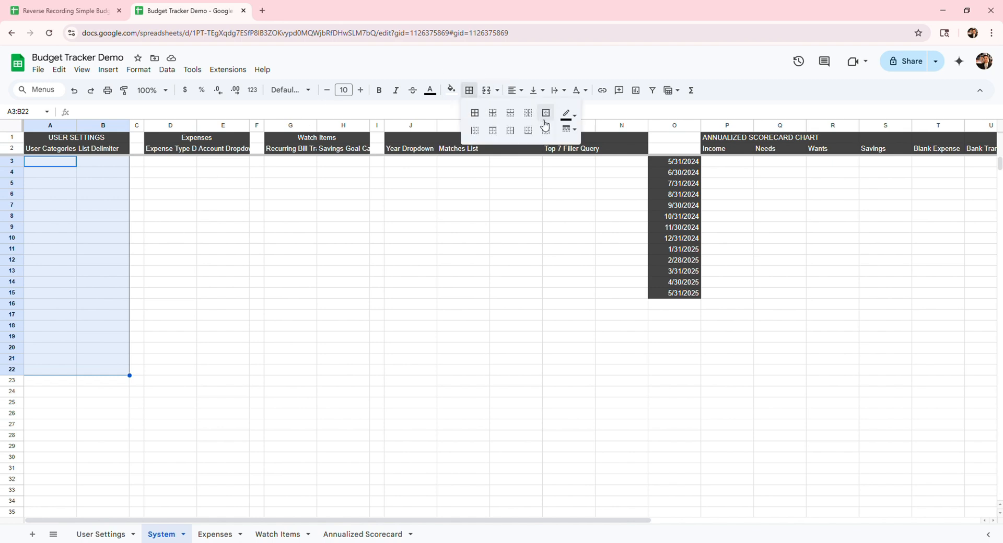
left_click(567, 114)
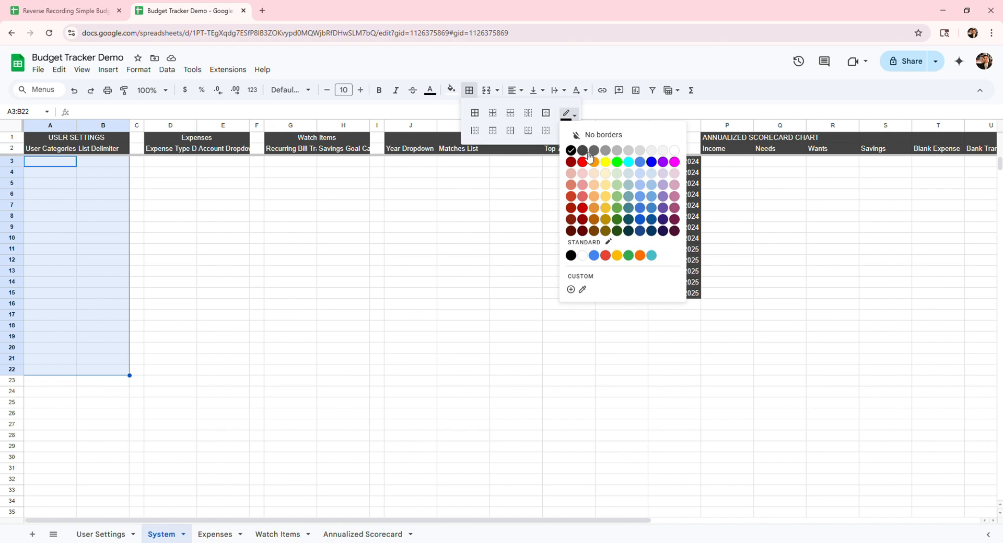
left_click(591, 154)
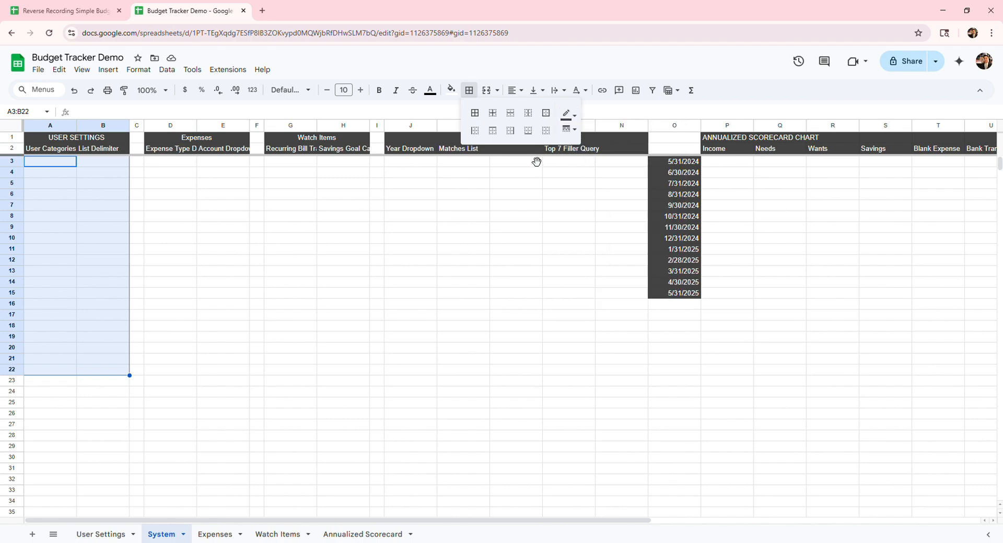
left_click(553, 120)
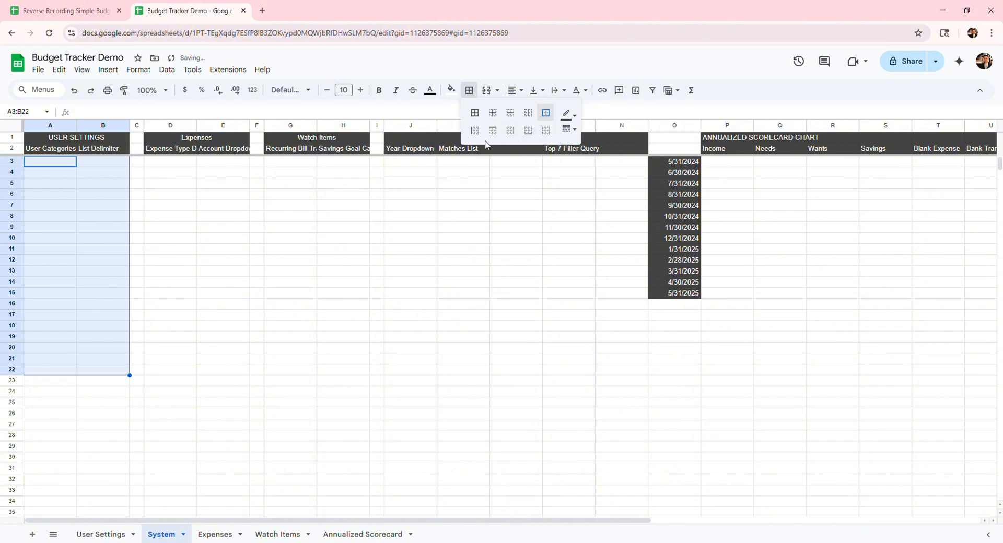
- Apply the same dark gray outer border to the next 20-row block, A23:B42
left_click(46, 385)
key("shift+Down")
key("shift+Down")
key("shift+Down")
key("shift+Down")
key("shift+Down")
key("shift+Down")
key("shift+Down")
key("shift+Down")
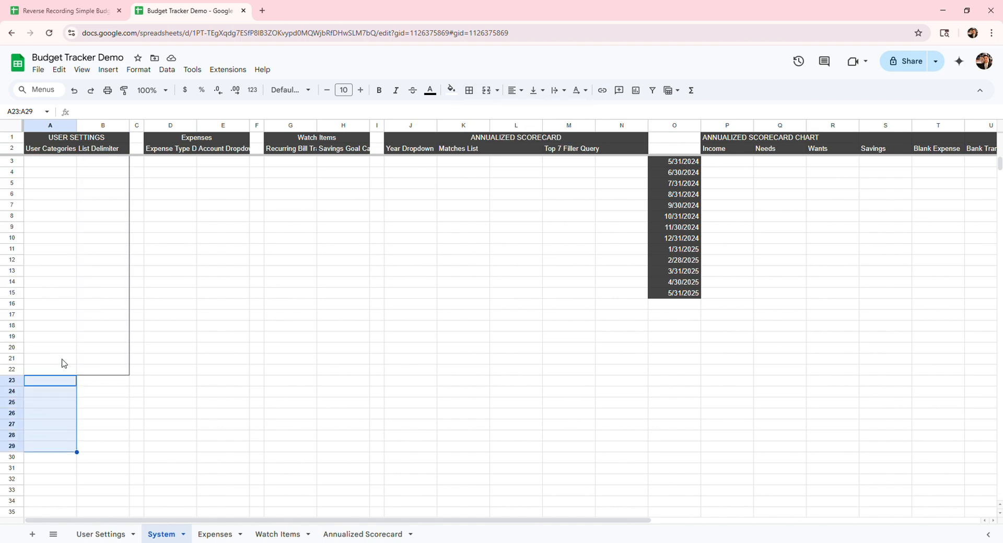
key("shift+Right")
key("shift+Down")
key("shift+Down")
key("shift+Down")
key("shift+Down")
key("shift+Down")
key("shift+Down")
key("shift+Down")
key("shift+Down")
key("shift+Down")
key("shift+Down")
key("shift+Down")
key("alt+shift+7")
- Outline the 20-row block A43:B62 with the same dark gray outer border
key("Down")
key("Down")
key("Down")
key("Down")
key("Down")
key("Down")
key("Down")
key("Down")
key("Down")
key("Down")
key("Down")
key("Down")
key("Down")
key("Down")
key("Down")
key("Down")
key("Down")
key("Down")
key("Down")
key("Down")
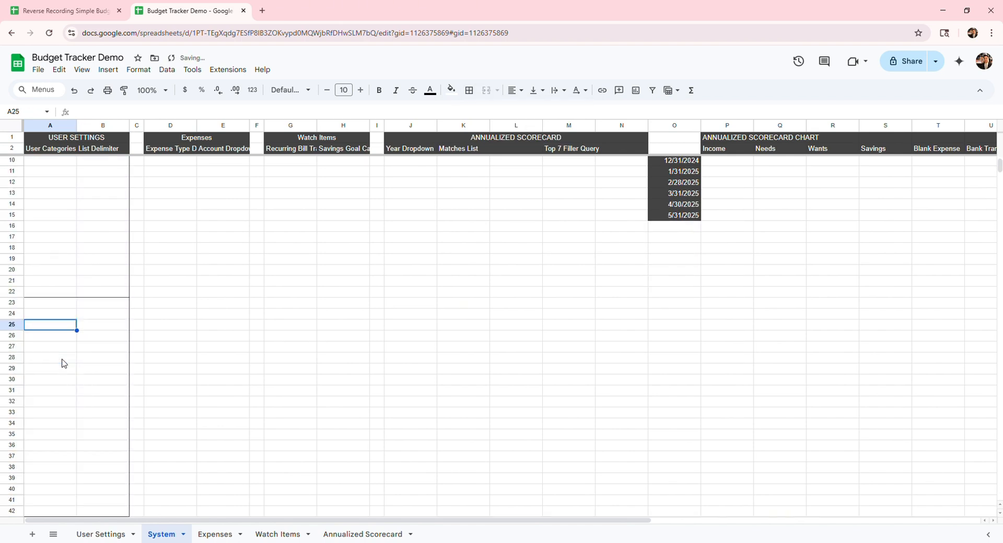
key("Up")
key("shift+Down")
key("shift+Down")
key("shift+Down")
key("shift+Down")
key("shift+Down")
key("shift+Down")
key("shift+Down")
key("shift+Down")
key("shift+Down")
key("shift+Down")
key("shift+Down")
key("shift+Down")
key("shift+Down")
key("shift+Down")
key("shift+Down")
key("shift+Down")
key("shift+Down")
key("shift+Down")
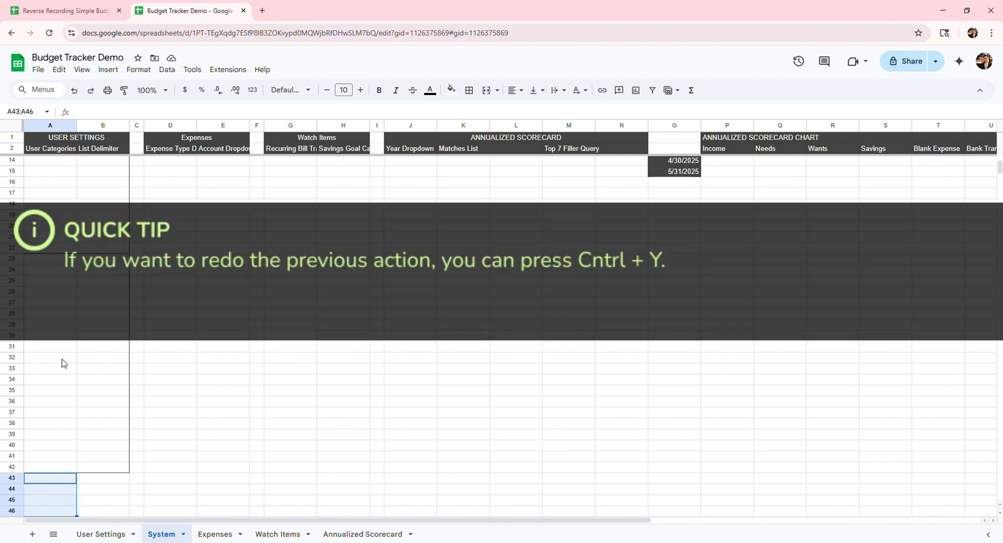
key("shift+Down")
key("shift+Right")
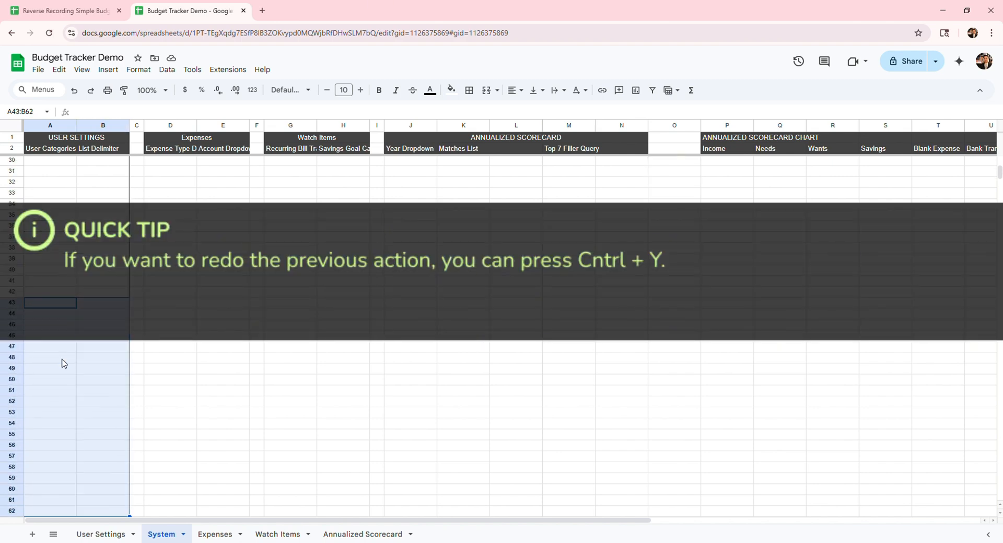
key("alt+shift+7")
- Add the matching dark gray outer border around the 20-row block A63:B82
key("Down")
key("Down")
key("Down")
key("Down")
key("Down")
key("Down")
key("Down")
key("Down")
key("Down")
key("Down")
key("Down")
key("Down")
key("Down")
key("Down")
key("Down")
key("Down")
key("Down")
key("Down")
key("Down")
key("Down")
key("shift+Down")
key("shift+Down")
key("shift+Down")
key("shift+Down")
key("shift+Down")
key("shift+Down")
key("shift+Down")
key("shift+Down")
key("shift+Down")
key("shift+Down")
key("shift+Down")
key("shift+Down")
key("shift+Down")
key("shift+Down")
key("shift+Down")
key("shift+Down")
key("shift+Down")
key("shift+Down")
key("shift+Down")
key("shift+Down")
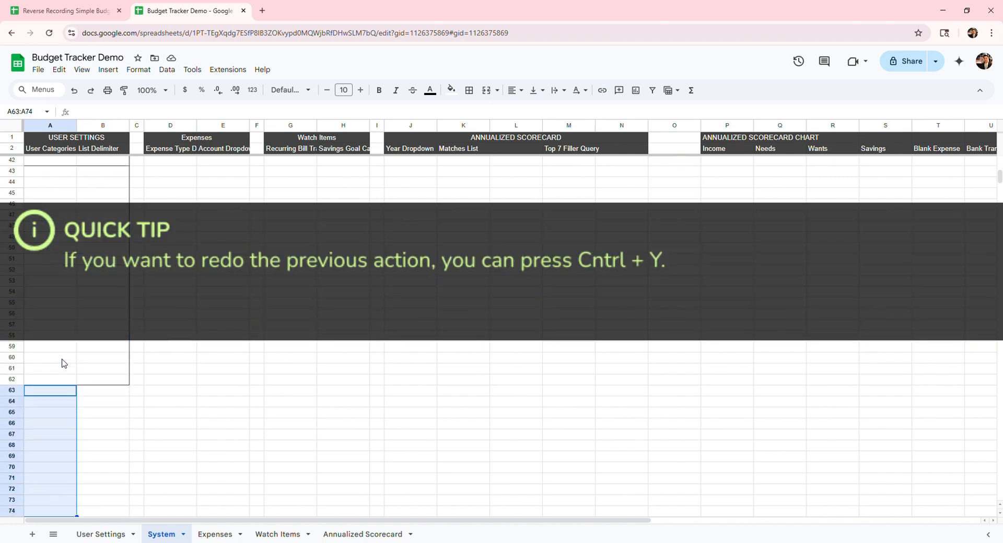
key("shift+Right")
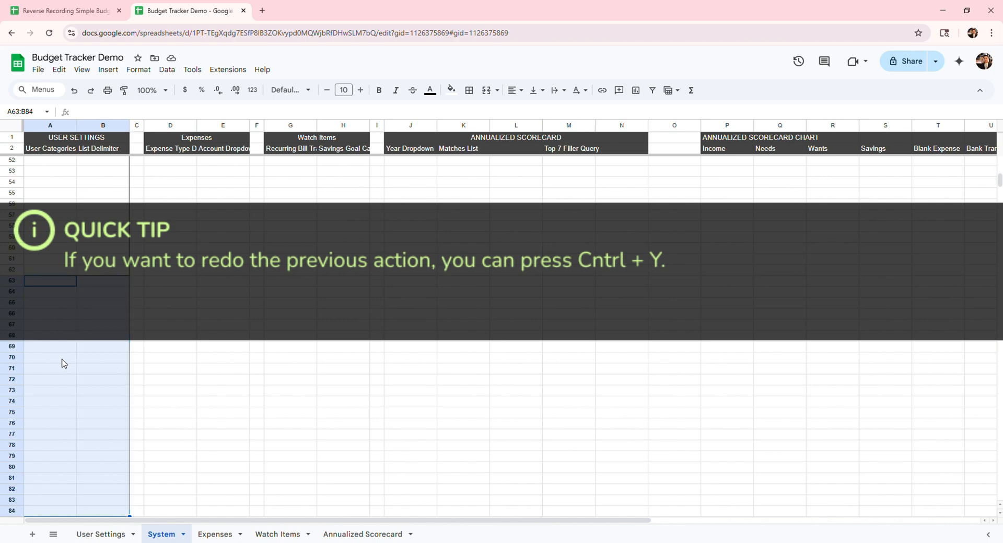
key("shift+Up")
key("shift+Up")
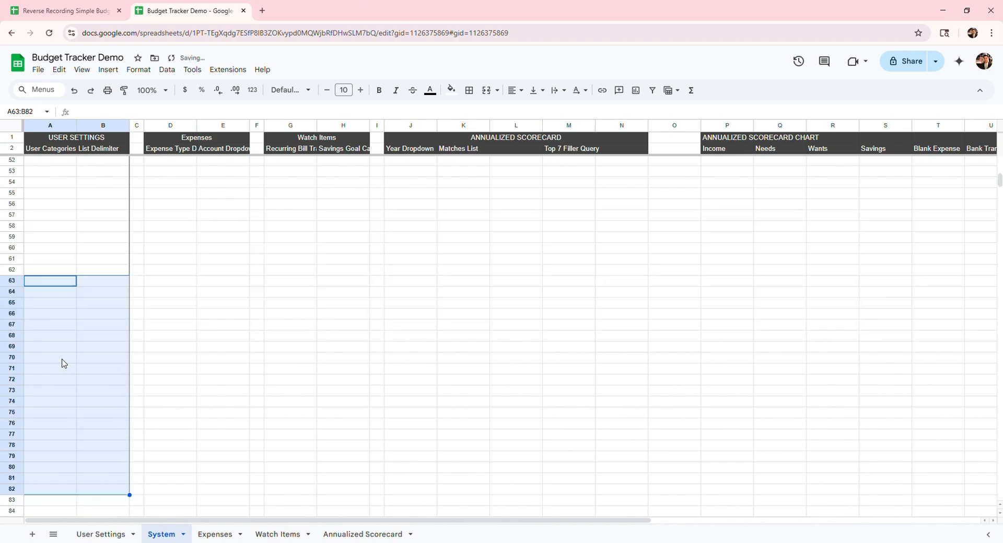
key("alt+shift+7")
- Put the same dark gray outer border around the 20-row block A83:B102
key("Down")
key("Down")
key("Down")
key("Down")
key("Down")
key("Down")
key("Down")
key("Down")
key("Down")
key("Down")
key("Down")
key("Down")
key("Down")
key("Down")
key("Down")
key("Down")
key("Down")
key("Down")
key("Down")
key("Down")
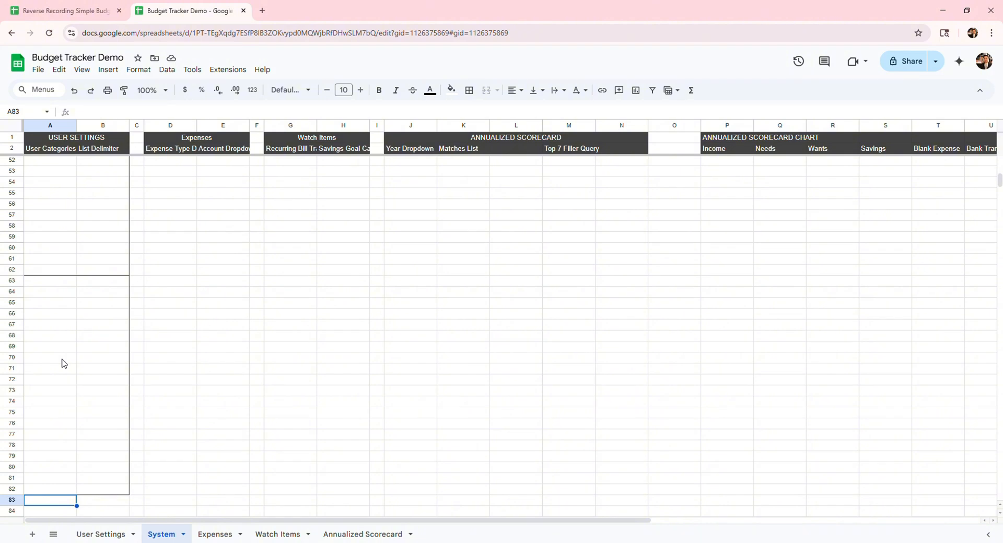
key("shift+Down")
key("shift+Down")
key("shift+Down")
key("shift+Down")
key("shift+Down")
key("shift+Down")
key("shift+Down")
key("shift+Down")
key("shift+Down")
key("shift+Down")
key("shift+Down")
key("shift+Down")
key("shift+Down")
key("shift+Down")
key("shift+Down")
key("shift+Down")
key("shift+Down")
key("shift+Down")
key("shift+Down")
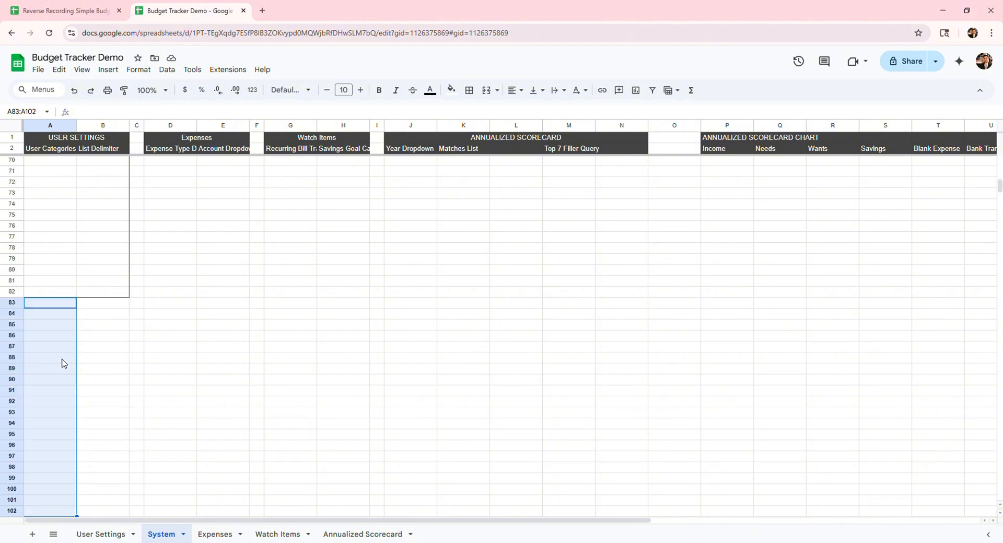
key("shift+Right")
key("alt+shift+7")
key("Down")
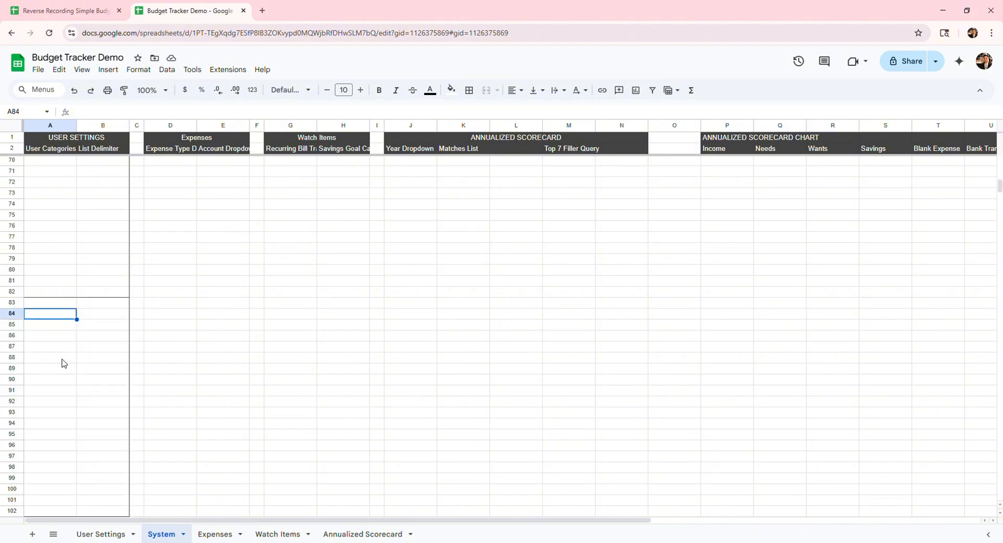
- Apply the same dark gray outer border to the next User Settings 20-row block, A103:B122
key("Down")
key("Down")
key("Down")
key("Down")
key("Down")
key("Down")
key("Down")
key("Down")
key("Down")
key("Down")
key("Down")
key("Down")
key("Down")
key("Down")
key("Down")
key("Down")
key("Down")
key("Down")
key("Down")
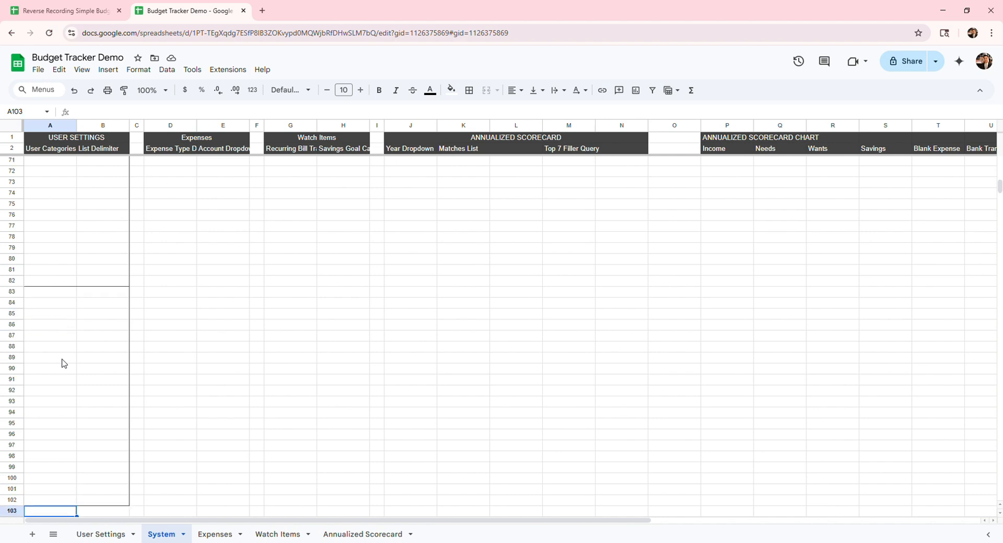
key("shift+Down")
key("shift+Down")
key("shift+Down")
key("shift+Down")
key("shift+Down")
key("shift+Down")
key("shift+Down")
key("shift+Down")
key("shift+Down")
key("shift+Down")
key("shift+Down")
key("shift+Down")
key("shift+Down")
key("shift+Down")
key("shift+Down")
key("shift+Down")
key("shift+Down")
key("shift+Down")
key("shift+Down")
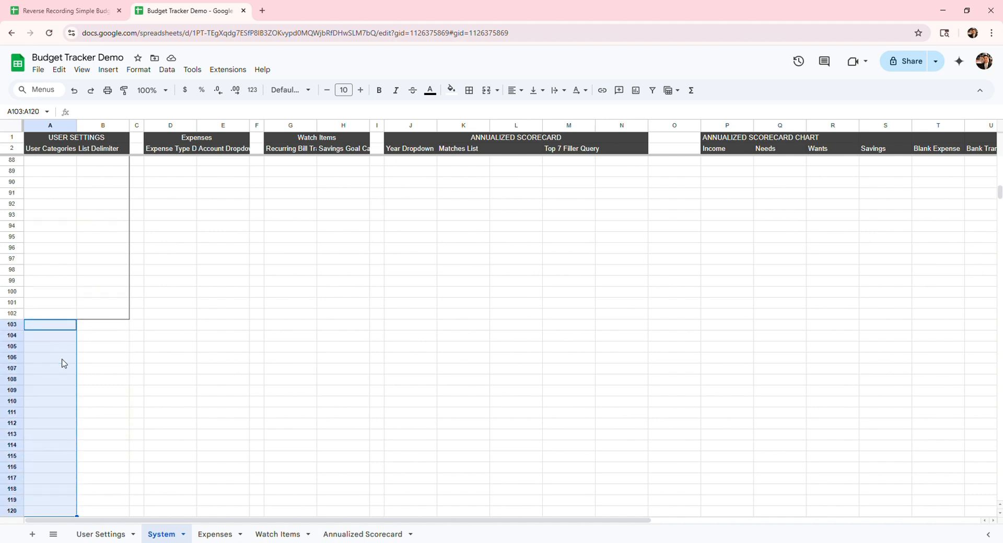
key("shift+Right")
- Outline the 20-row block A123:B142 with the matching dark gray outer border
key("Down")
key("Down")
key("Down")
key("Down")
key("Down")
key("Down")
key("Down")
key("Down")
key("Down")
key("Down")
key("Down")
key("Up")
key("Up")
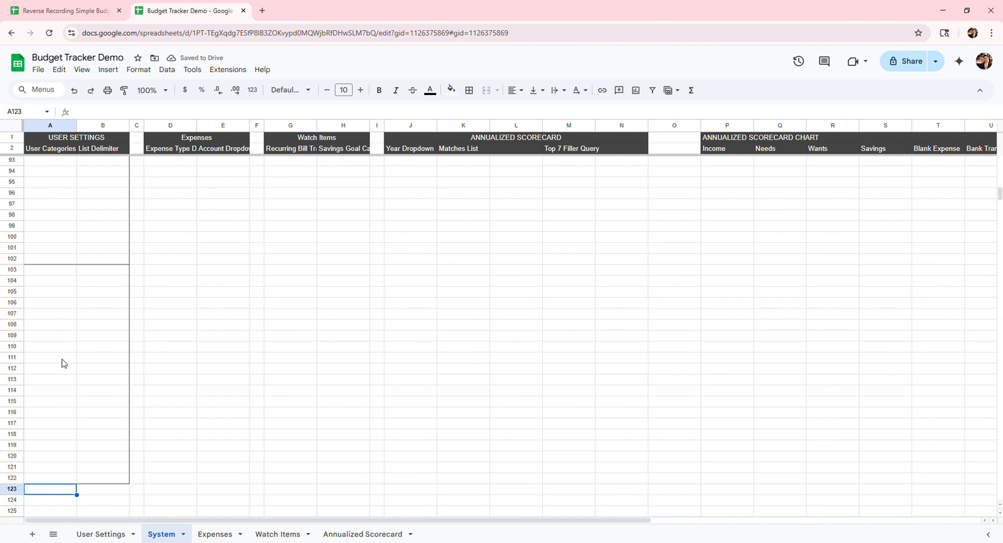
key("shift+Down")
key("shift+Down")
key("shift+Down")
key("shift+Down")
key("shift+Down")
key("shift+Down")
key("shift+Down")
key("shift+Down")
key("shift+Down")
key("shift+Down")
key("shift+Down")
key("shift+Down")
key("shift+Down")
key("shift+Down")
key("shift+Down")
key("shift+Down")
key("shift+Down")
key("shift+Down")
key("shift+Down")
key("shift+Right")
key("alt+shift+7")
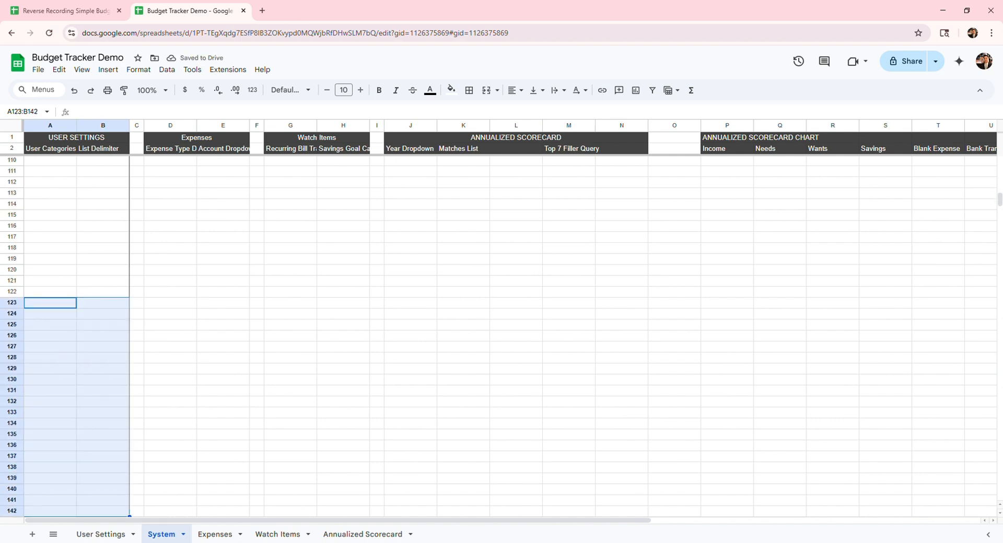
- Put the same dark gray outer border around the 20-row block A143:B162
scroll(94, 413, "down", 1)
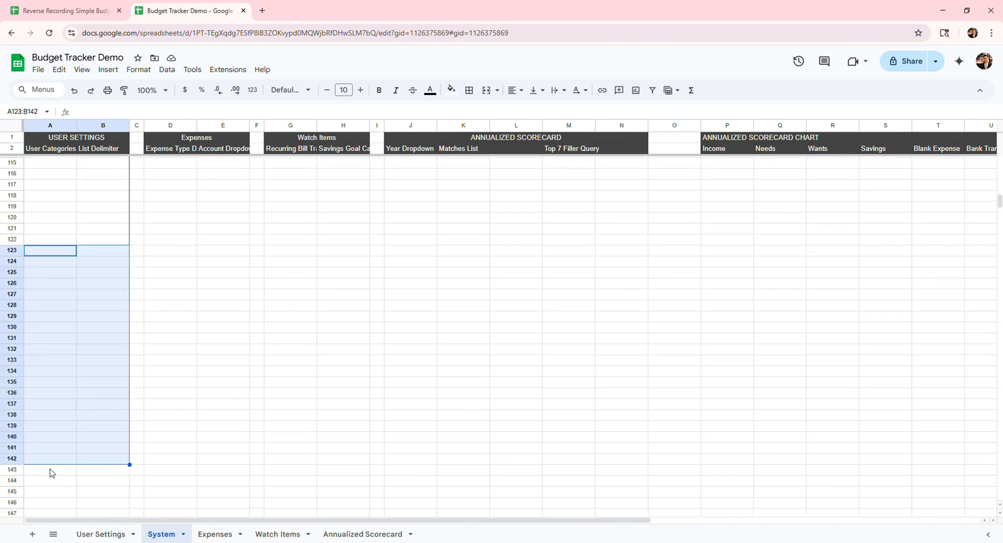
left_click(52, 473)
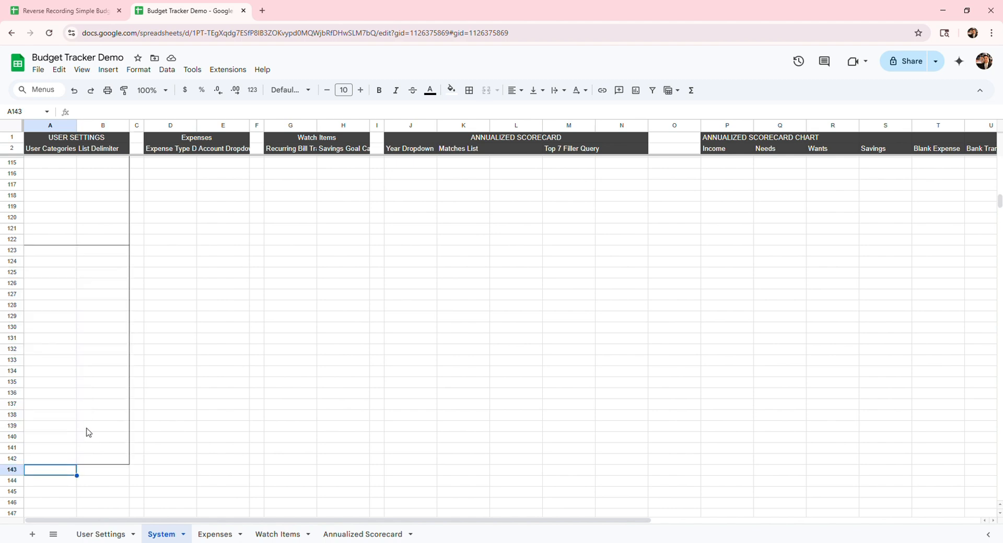
scroll(114, 277, "down", 2)
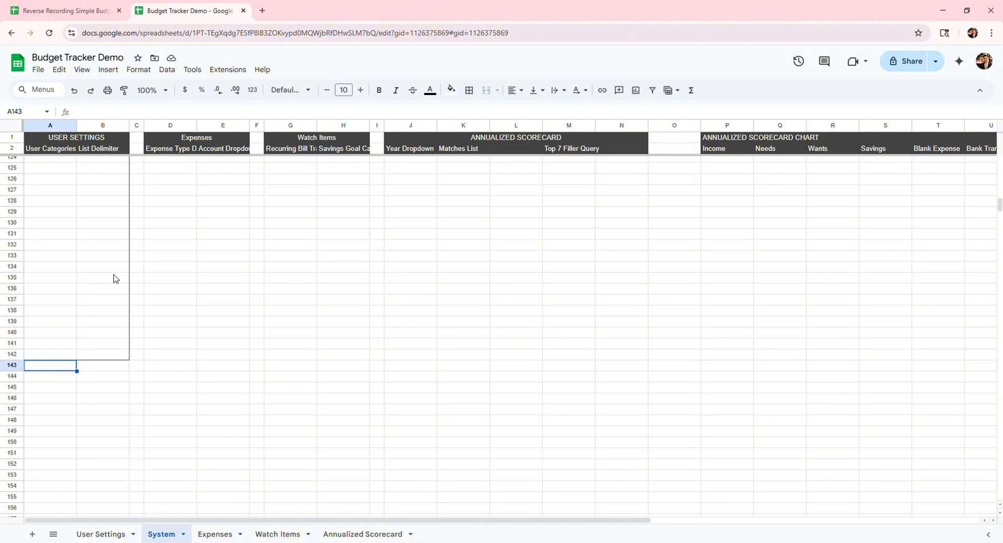
key("shift+Down")
key("shift+Down")
key("shift+Down")
key("shift+Down")
key("shift+Down")
key("shift+Down")
key("shift+Down")
key("shift+Down")
key("shift+Down")
key("shift+Down")
key("shift+Down")
key("shift+Down")
key("shift+Down")
key("shift+Down")
key("shift+Down")
key("shift+Down")
key("shift+Down")
key("shift+Down")
key("shift+Down")
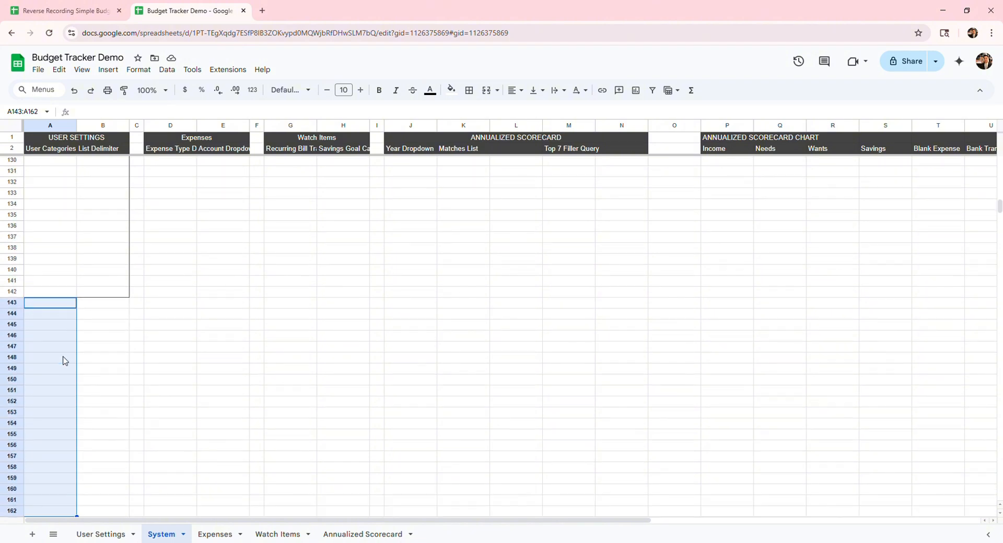
key("shift+Right")
key("alt+shift+7")
- Outline the Expenses helper columns from D3 to E102 with the same dark gray outer border
left_click(178, 325)
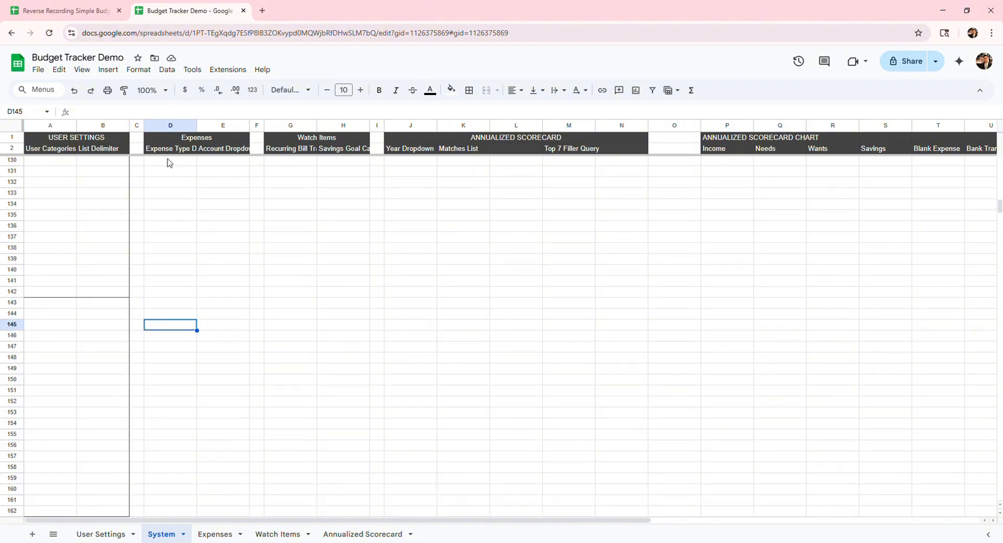
key("ctrl+Up")
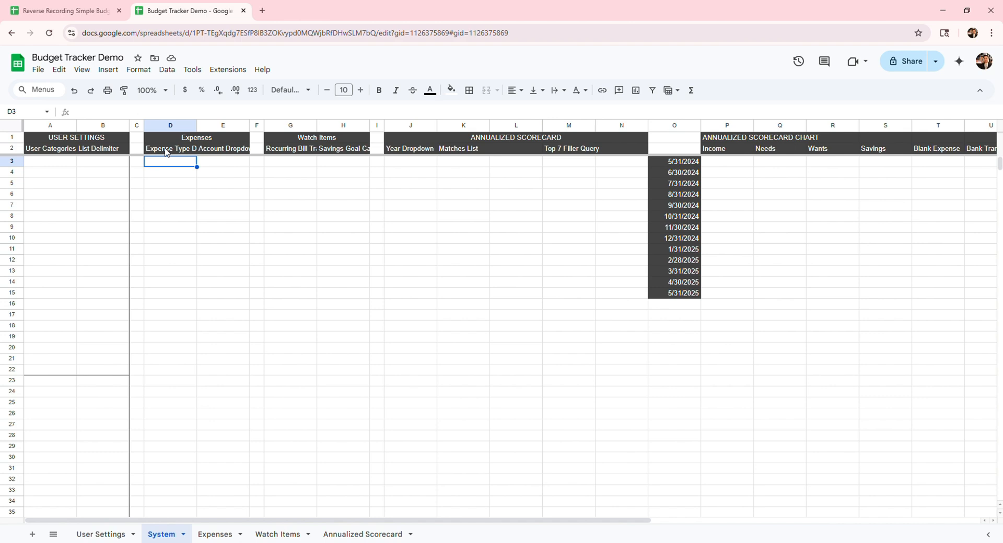
key("shift+Right")
key("shift+Down")
key("shift+Down")
key("shift+Down")
key("shift+Down")
key("shift+Down")
key("shift+Down")
key("shift+Down")
key("shift+Down")
key("shift+Down")
key("shift+Down")
key("shift+Down")
key("shift+Down")
key("shift+Down")
key("shift+Down")
key("shift+Down")
key("shift+Down")
key("shift+Down")
key("shift+Down")
key("shift+Down")
key("shift+Down")
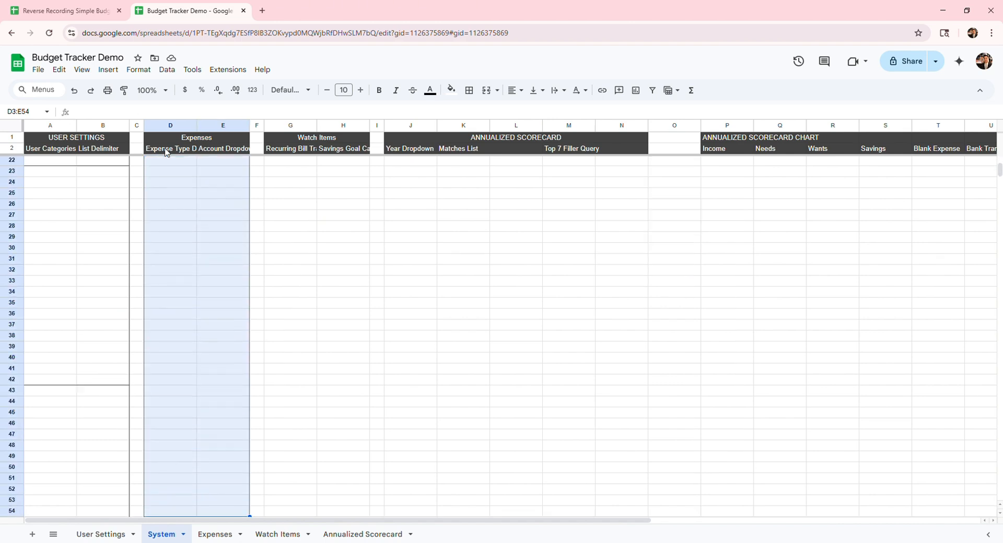
key("shift+Up")
key("shift+Up")
key("shift+Up")
key("shift+Up")
key("shift+Up")
key("shift+Up")
key("shift+Up")
key("shift+Up")
key("shift+Up")
key("shift+Up")
key("shift+Up")
key("shift+Up")
key("shift+Up")
key("shift+Up")
key("shift+Up")
key("shift+Up")
key("shift+Up")
key("shift+Up")
key("shift+Up")
key("shift+Up")
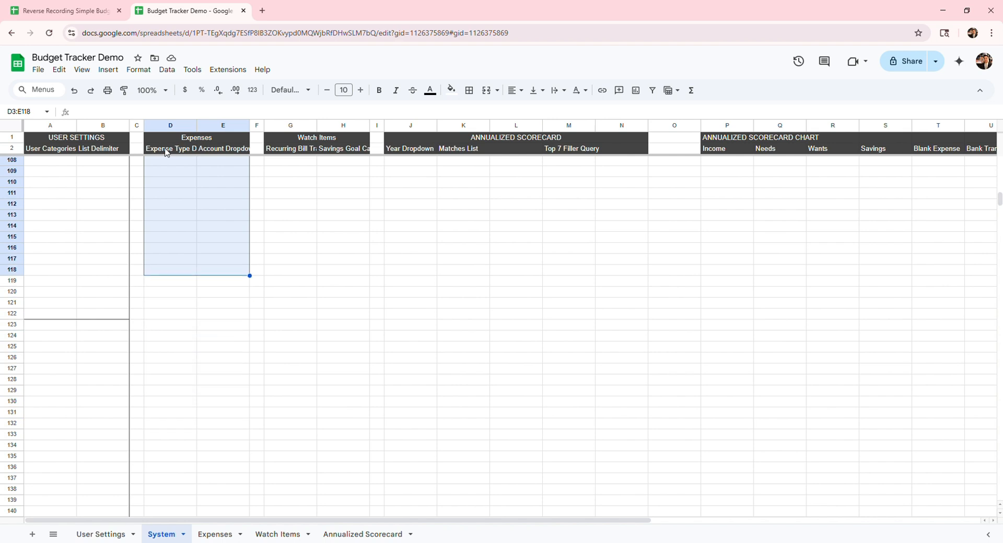
key("shift+Down")
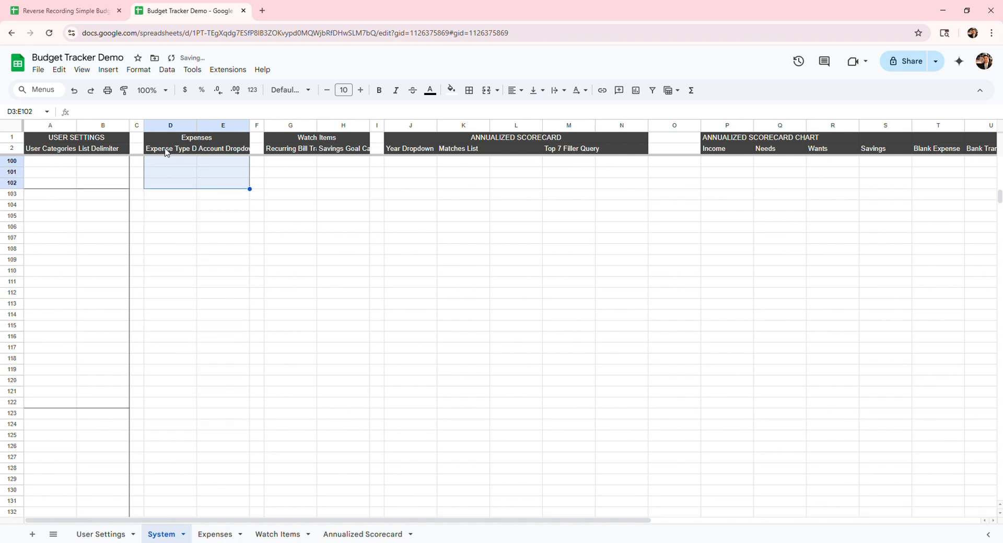
- Outline the Watch Items helper columns from G3 to H82 with the same dark gray outer border
left_click(293, 150)
key("Down")
key("shift+Down")
key("shift+Down")
key("shift+Down")
key("shift+Down")
key("shift+Down")
key("shift+Down")
key("shift+Down")
key("shift+Down")
key("shift+Down")
key("shift+Down")
key("shift+Down")
key("shift+Down")
key("shift+Down")
key("shift+Down")
key("shift+Down")
key("shift+Down")
key("shift+Down")
key("shift+Down")
key("shift+Down")
key("shift+Down")
key("shift+Right")
key("shift+Down")
key("shift+Down")
key("shift+Down")
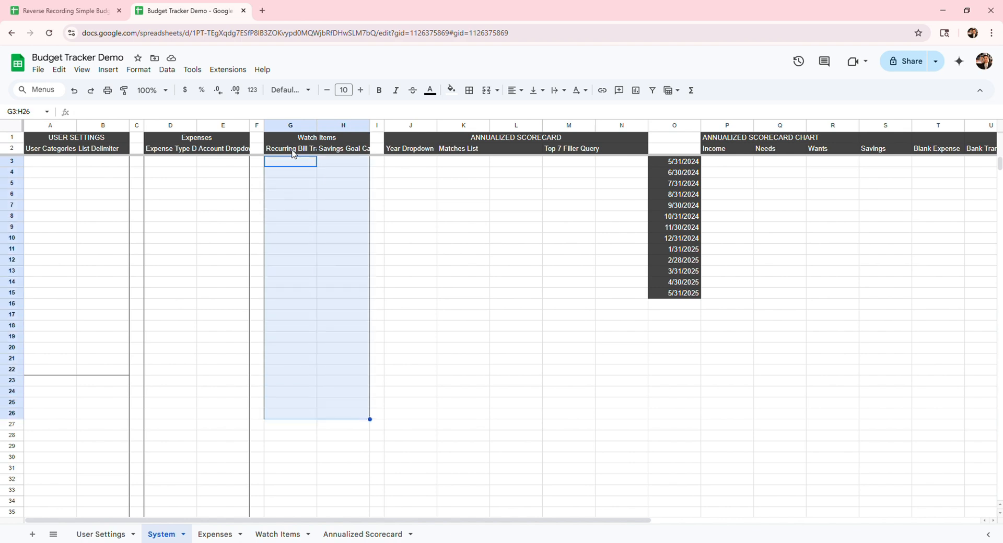
key("shift+Down")
key("shift+Down")
key("shift+Down")
key("shift+Down")
key("shift+Down")
key("shift+Down")
key("shift+Down")
key("shift+Down")
key("shift+Down")
key("shift+Down")
key("shift+Down")
key("shift+Down")
key("shift+Down")
key("shift+Down")
key("shift+Down")
key("shift+Down")
key("shift+Down")
key("shift+Down")
key("shift+Down")
key("shift+Down")
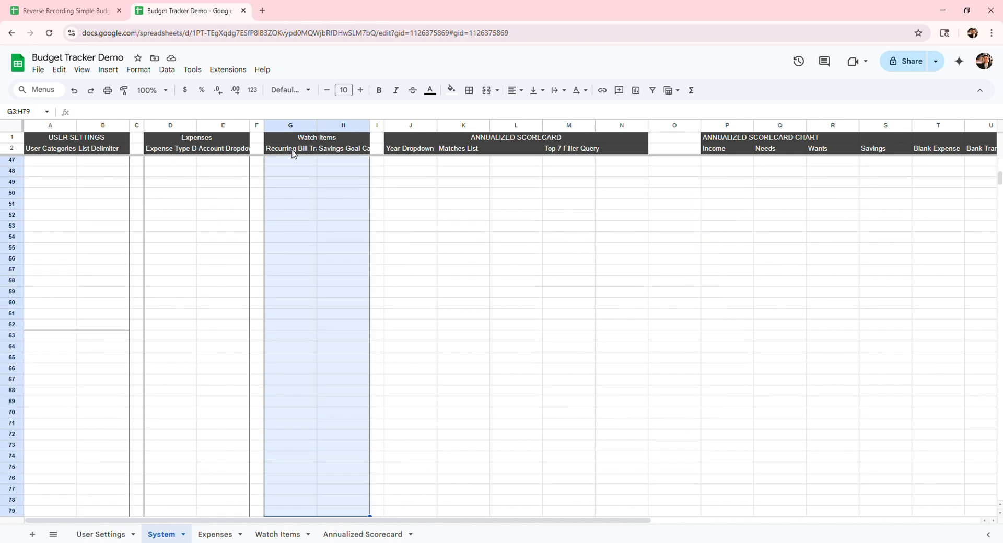
- Put the matching dark gray outer border around the Annualized Scorecard helper range J3:N9
key("Up")
key("Up")
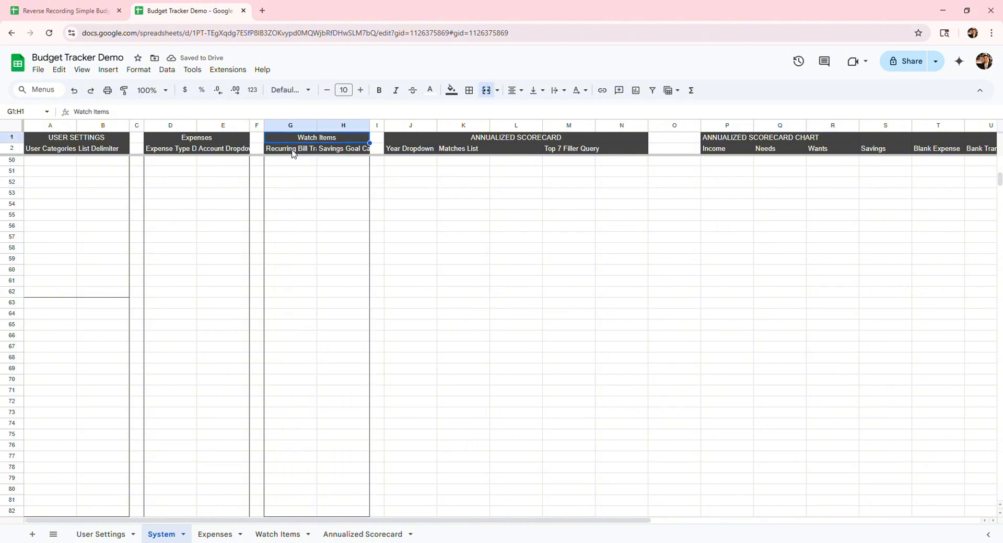
key("Right")
key("Right")
key("Down")
key("Down")
key("shift+Right")
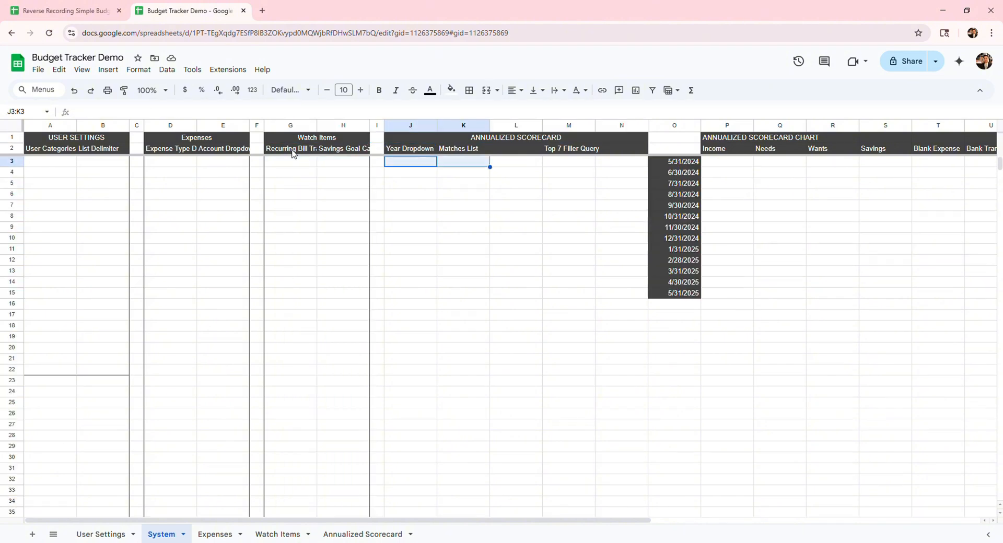
key("shift+Right")
key("shift+Right")
key("shift+Right")
key("shift+Down")
key("shift+Down")
key("shift+Down")
key("shift+Down")
key("shift+Down")
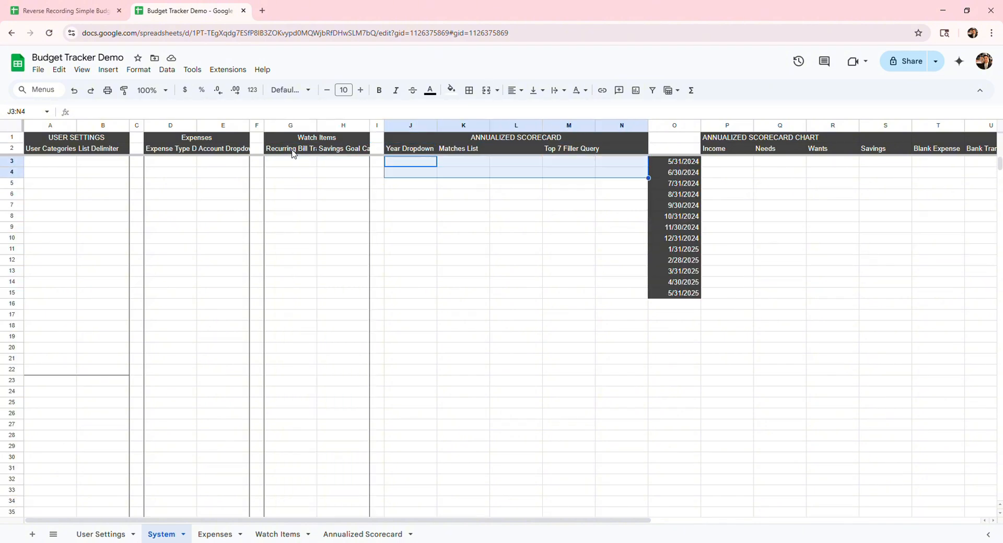
key("shift+Down")
key("alt+shift+7")
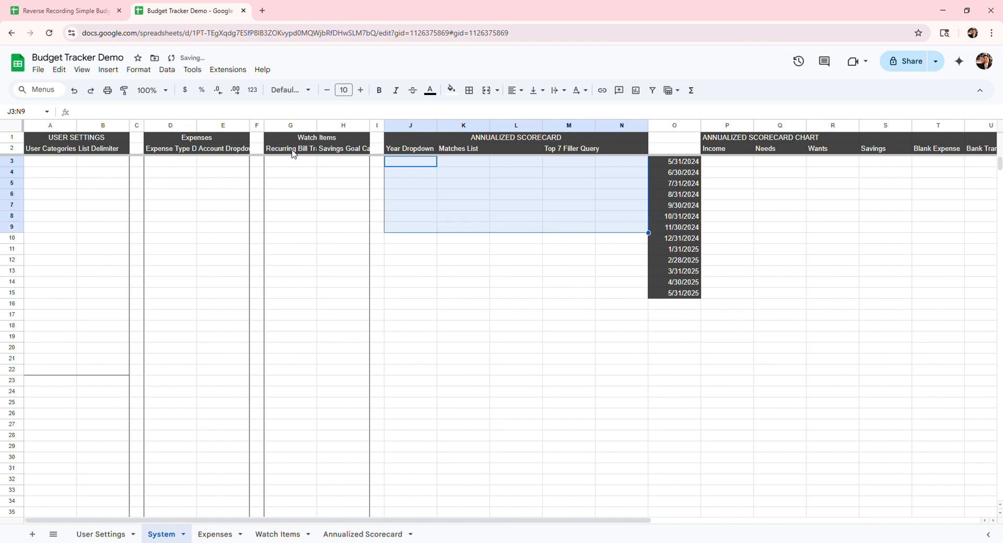
- Add vertical inner borders between the columns of the Annualized Scorecard range J3:N9
key("Down")
key("Up")
key("shift+Down")
left_click(285, 162)
left_click_drag(410, 162, 619, 227)
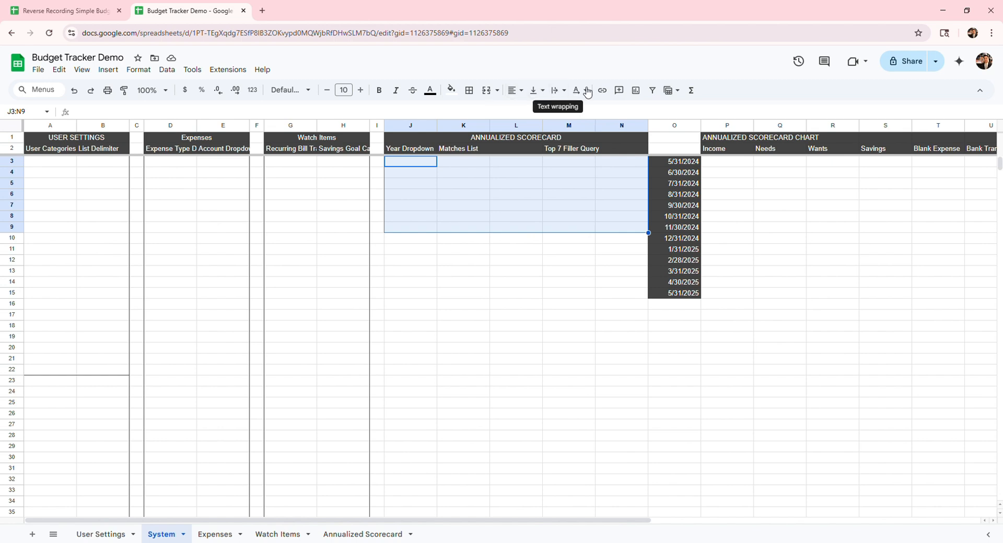
left_click(469, 90)
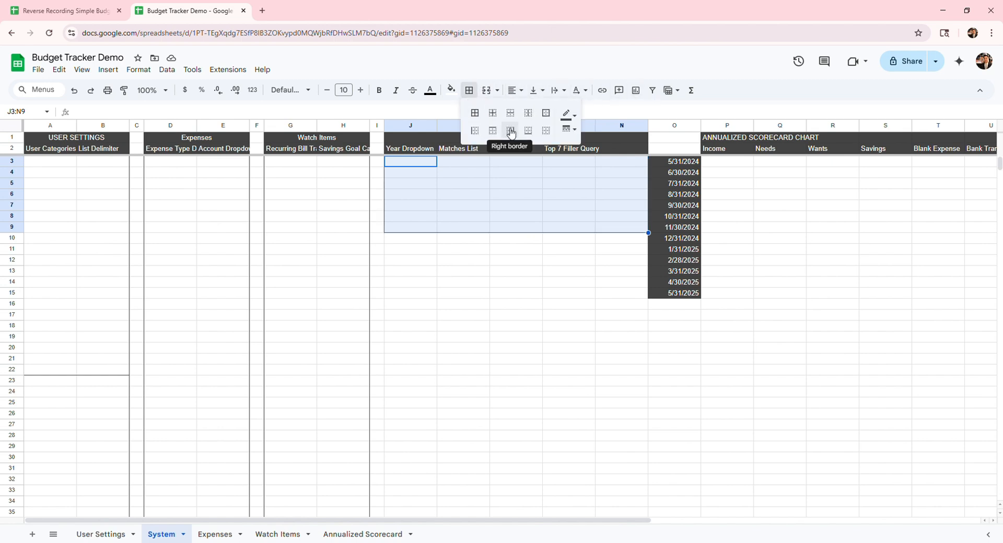
left_click(530, 117)
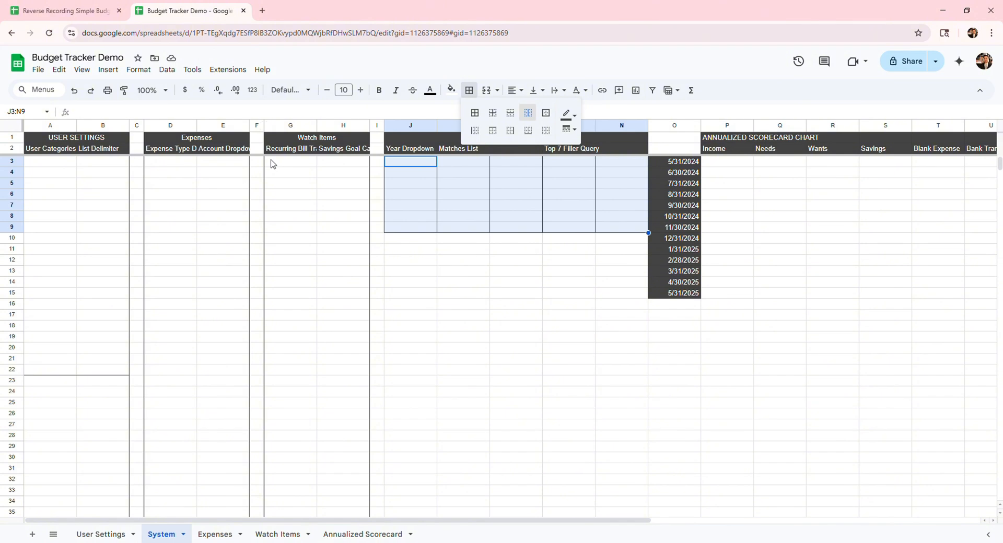
- Apply the same vertical inner border between the two Watch Items columns in G3:H82
left_click_drag(271, 164, 312, 134)
key("ctrl+y")
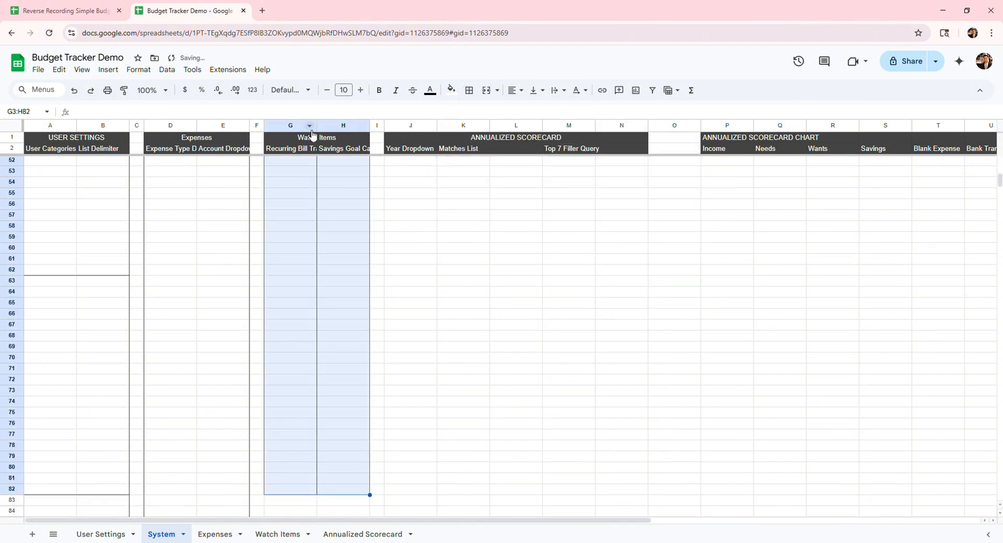
- Divide the two Expenses helper columns with the same vertical inner border across D3:E102
key("Left")
key("Left")
key("Left")
key("shift+Down")
key("shift+Down")
key("shift+Down")
key("shift+Down")
key("shift+Down")
key("shift+Down")
key("shift+Down")
key("shift+Down")
key("shift+Down")
key("shift+Down")
key("shift+Down")
key("shift+Down")
key("shift+Down")
key("shift+Down")
key("shift+Down")
key("shift+Down")
key("shift+Down")
key("shift+Down")
key("shift+Down")
key("shift+Down")
key("shift+Right")
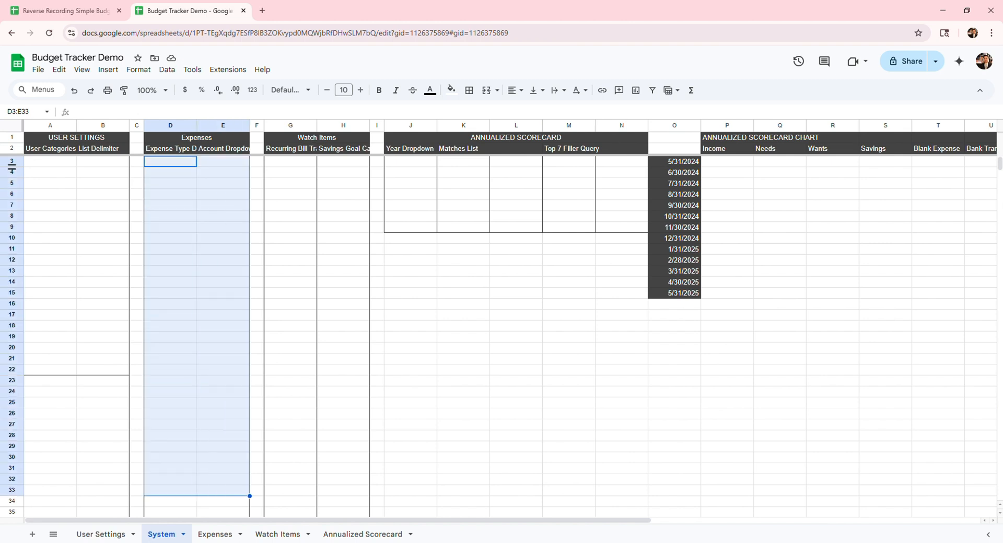
key("shift+Down")
key("shift+Down")
key("shift+Down")
key("shift+Down")
key("shift+Down")
key("shift+Down")
key("shift+Down")
key("shift+Down")
key("shift+Down")
key("shift+Down")
key("shift+Down")
key("shift+Down")
key("shift+Down")
key("shift+Down")
key("shift+Down")
key("shift+Down")
key("shift+Down")
key("shift+Down")
key("shift+Down")
key("shift+Down")
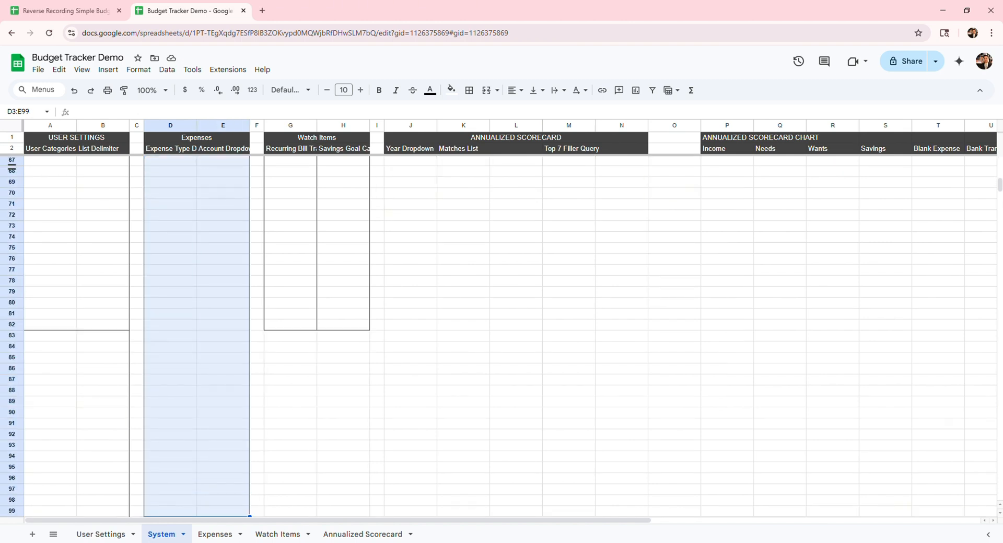
key("shift+Down")
key("shift+Down")
key("shift+Down")
key("ctrl+y")
- Divide the two User Settings helper columns with the same vertical inner border across A3:B162
key("Left")
key("Left")
key("Left")
key("shift+Right")
key("shift+Down")
key("shift+Down")
key("shift+Down")
key("shift+Down")
key("shift+Down")
key("shift+Down")
key("shift+Down")
key("shift+Down")
key("shift+Down")
key("shift+Down")
key("shift+Down")
key("shift+Down")
key("shift+Down")
key("shift+Down")
key("shift+Down")
key("shift+Down")
key("shift+Down")
key("shift+Down")
key("shift+Down")
key("shift+Down")
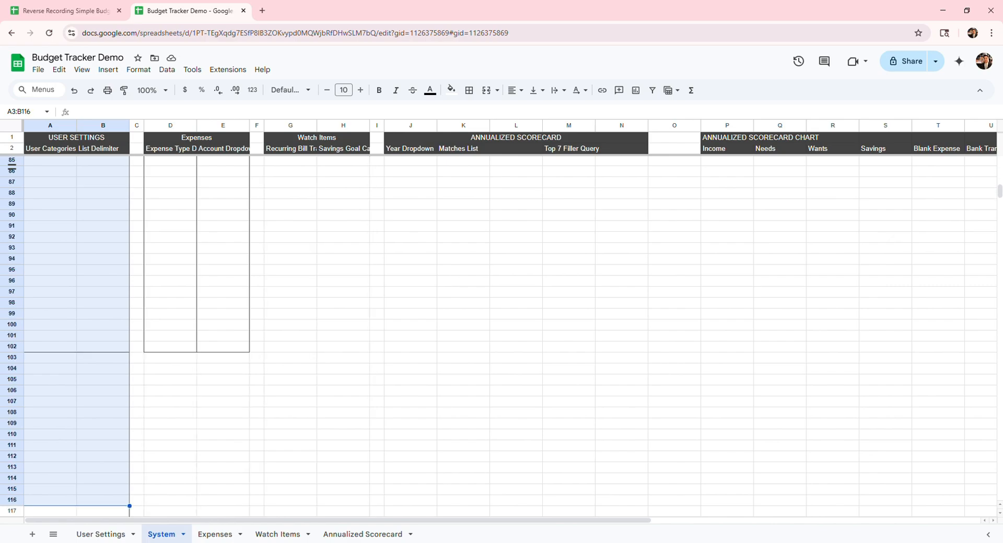
key("shift+Down")
key("shift+Down")
key("shift+Down")
key("shift+Down")
key("shift+Down")
key("shift+Down")
key("shift+Down")
key("shift+Down")
key("shift+Down")
key("shift+Down")
key("shift+Down")
key("shift+Down")
key("shift+Down")
key("shift+Down")
key("shift+Down")
key("shift+Down")
key("shift+Down")
key("shift+Down")
key("shift+Down")
key("shift+Down")
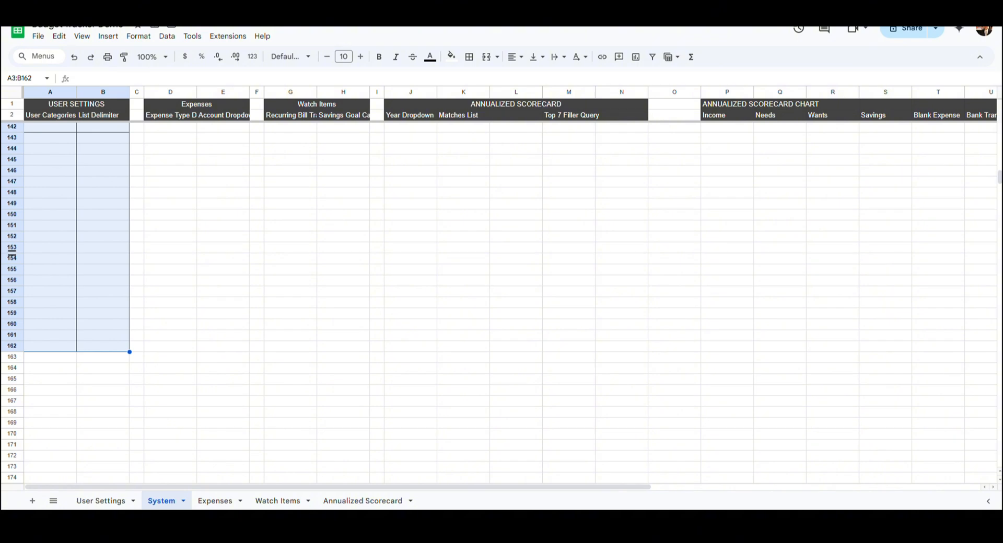
- Fill System range A3:B22 with the custom light gray used by the Income column on the User Settings sheet
scroll(51, 145, "up", 20)
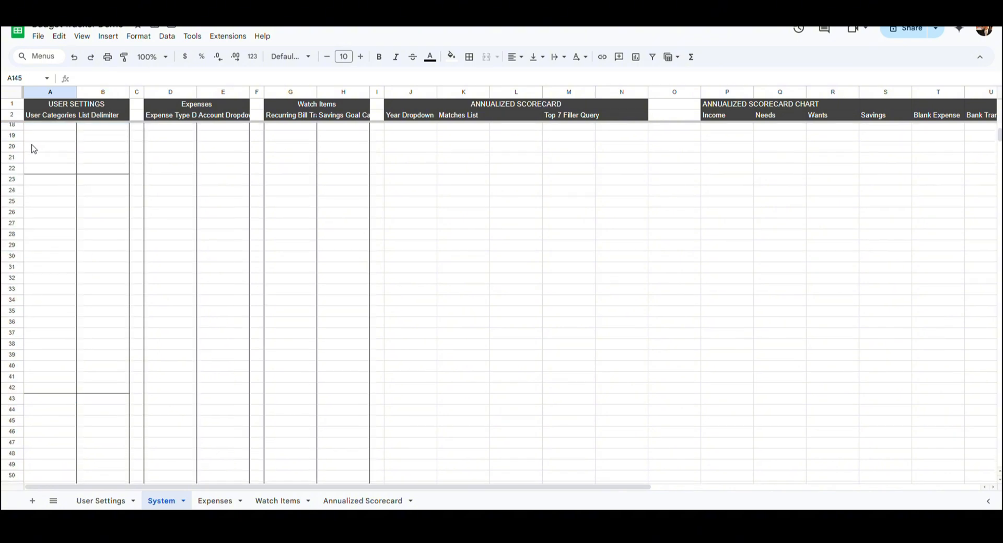
left_click_drag(49, 129, 114, 329)
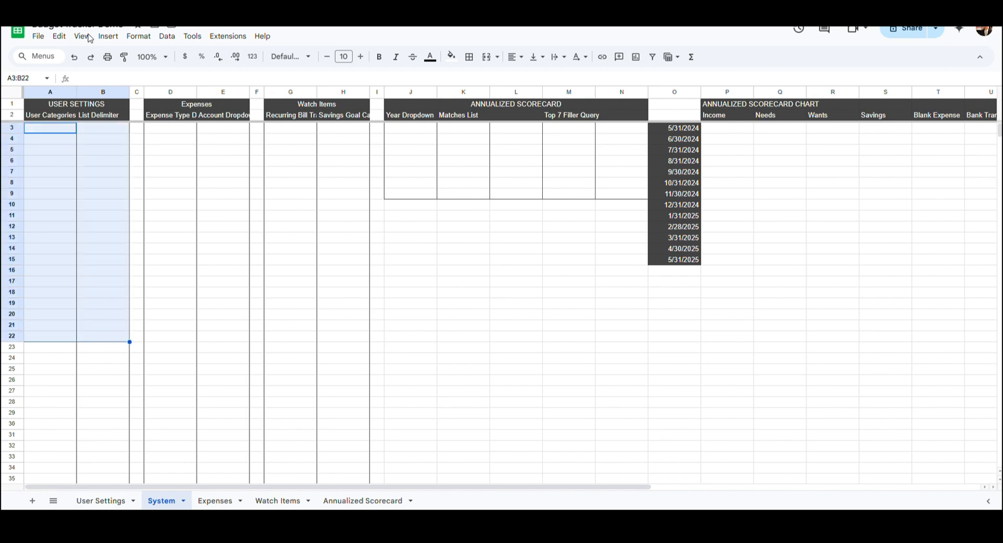
left_click(111, 501)
left_click(65, 130)
left_click(451, 56)
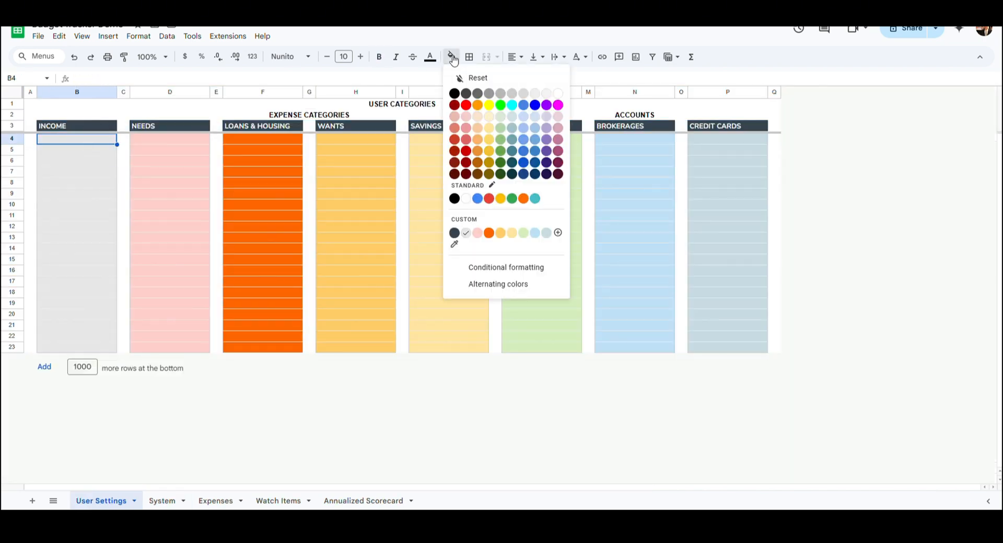
left_click(163, 501)
left_click(452, 56)
left_click(470, 231)
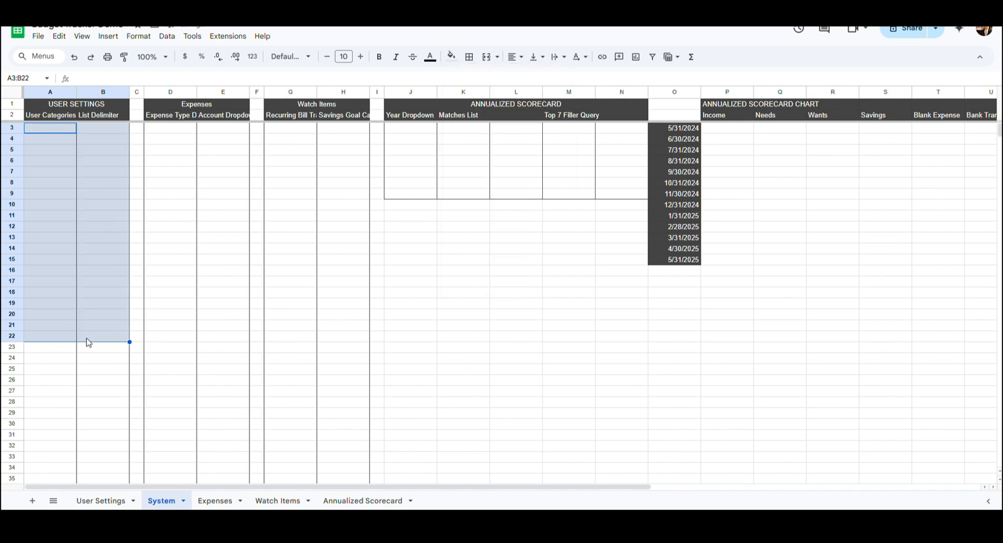
- Fill System range A23:B42 with the custom light pink used by the Needs column on the User Settings sheet
left_click(67, 349)
scroll(88, 338, "down", 2)
key("ctrl+z")
left_click(102, 501)
left_click(167, 139)
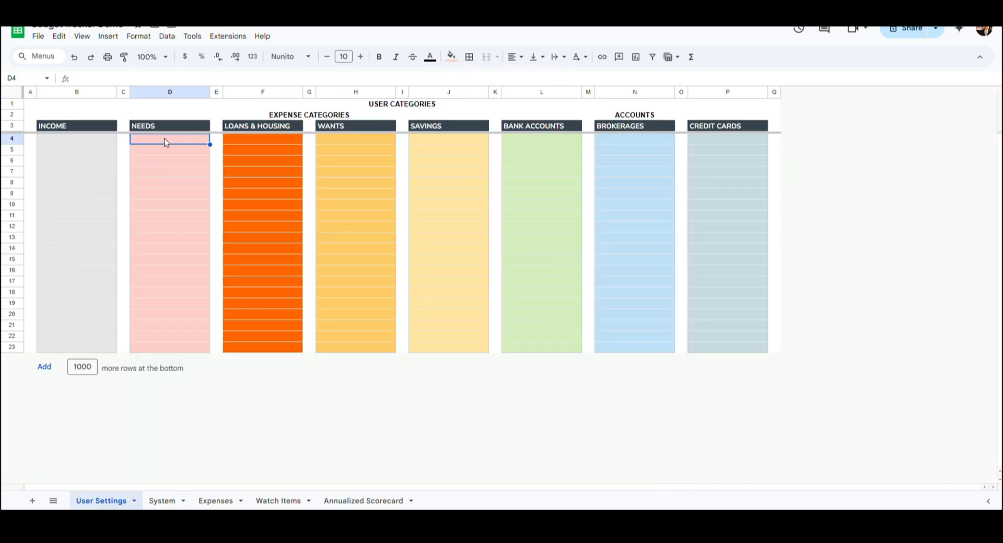
left_click(452, 57)
left_click(170, 502)
left_click(451, 56)
left_click(478, 233)
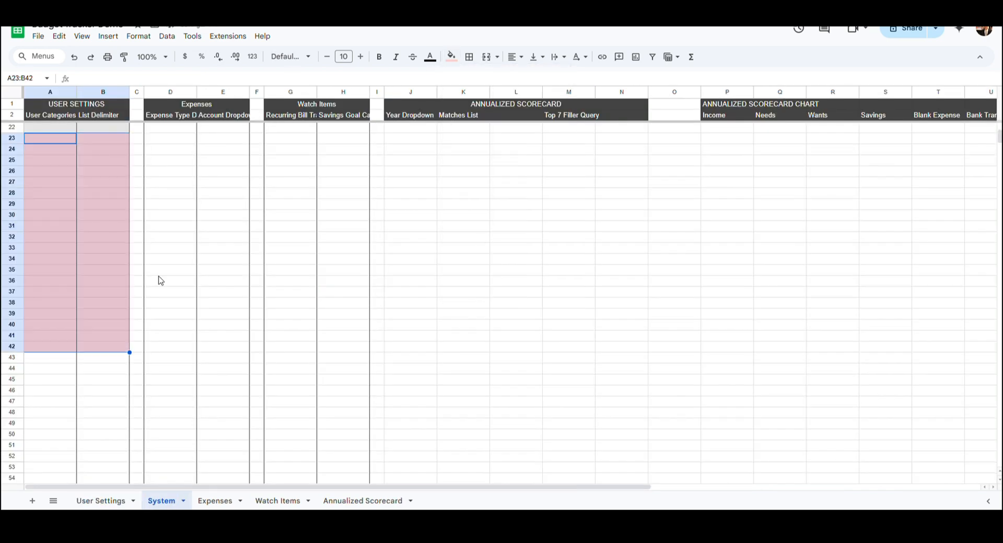
- Fill System range A43:B62 with the custom bright orange used by the Loans & Housing column on the User Settings sheet
left_click(62, 360)
scroll(111, 395, "down", 2)
left_click(118, 459, "shift")
left_click(102, 500)
left_click(263, 233)
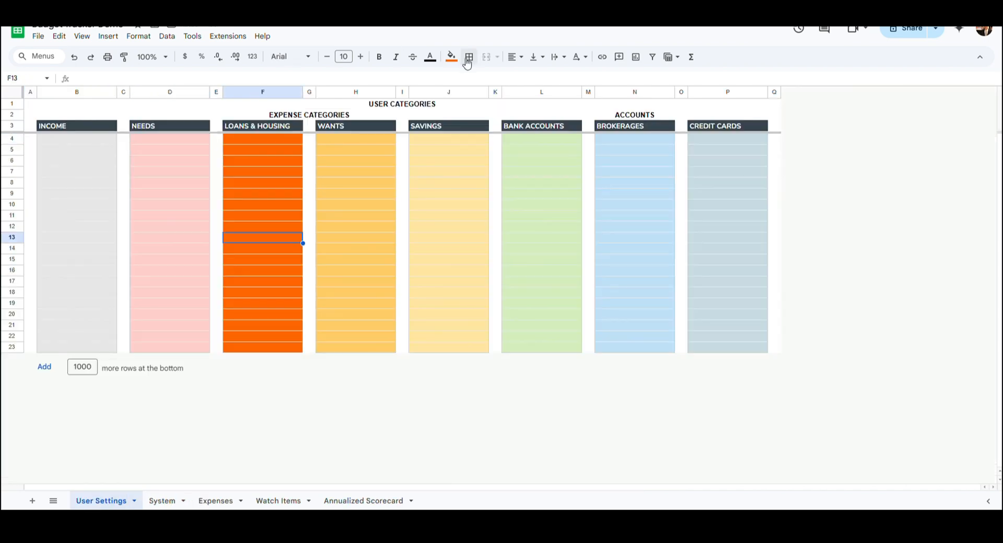
left_click(452, 56)
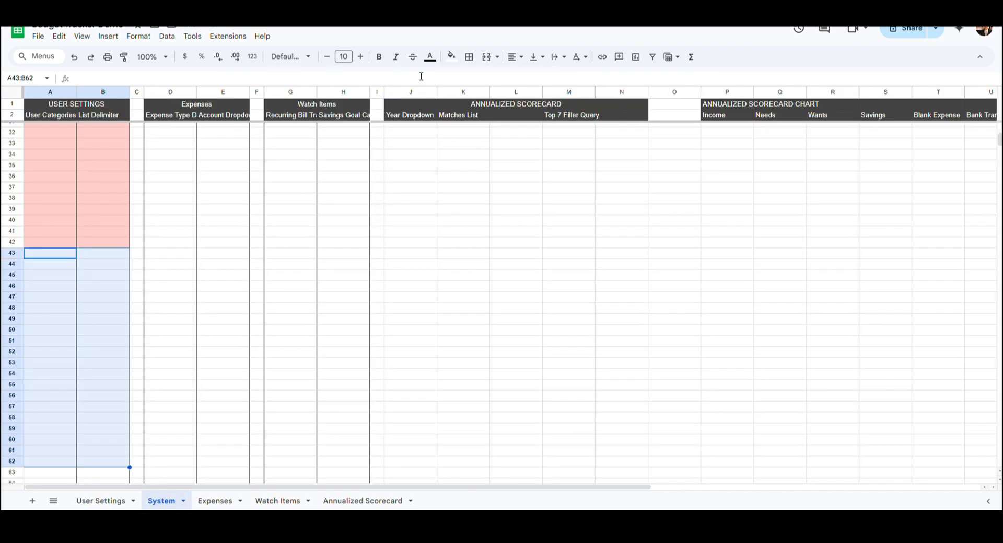
left_click(451, 57)
left_click(491, 230)
- Fill A63:B82 on the System sheet with the custom light orange of the Wants category
scroll(78, 313, "down", 5)
left_click(76, 313)
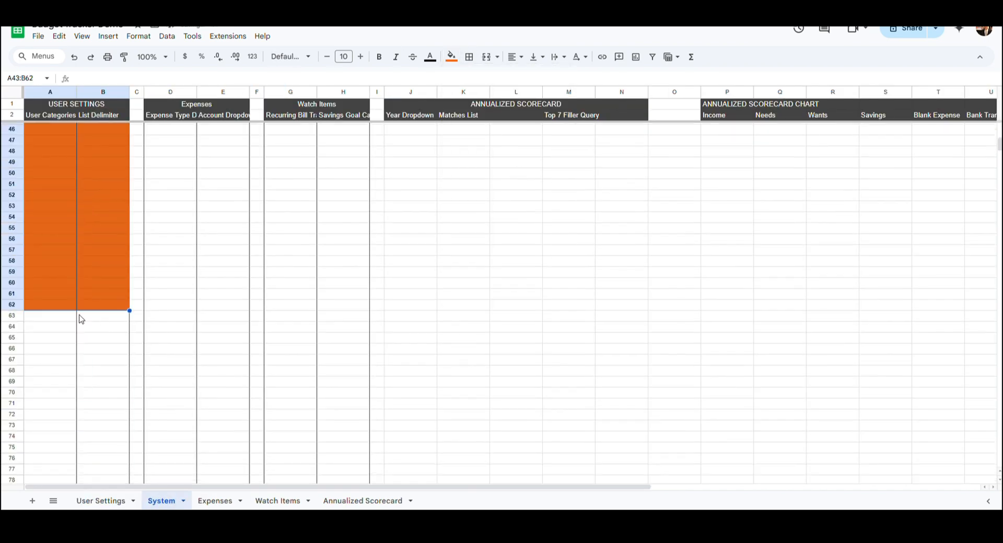
scroll(99, 443, "down", 2)
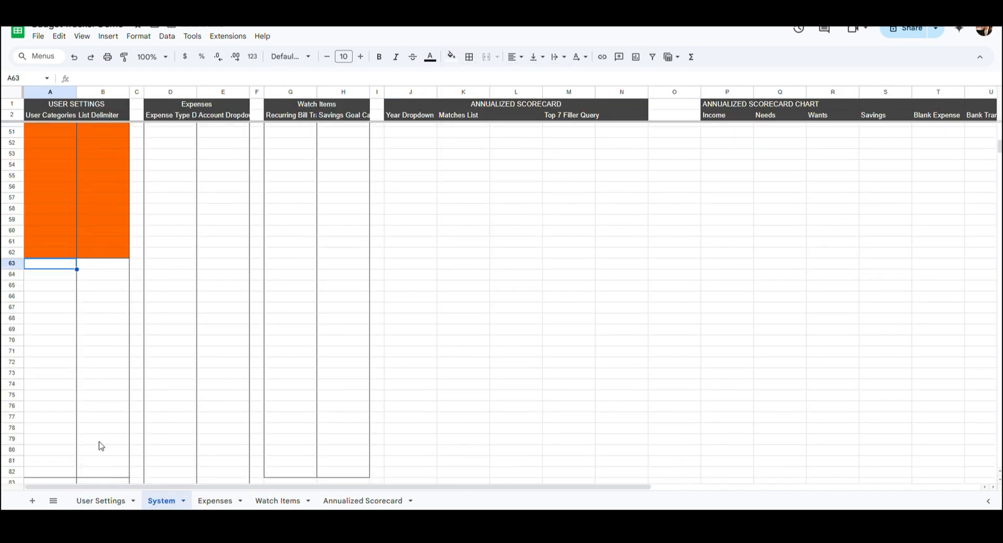
left_click(107, 501)
left_click(118, 472, "shift")
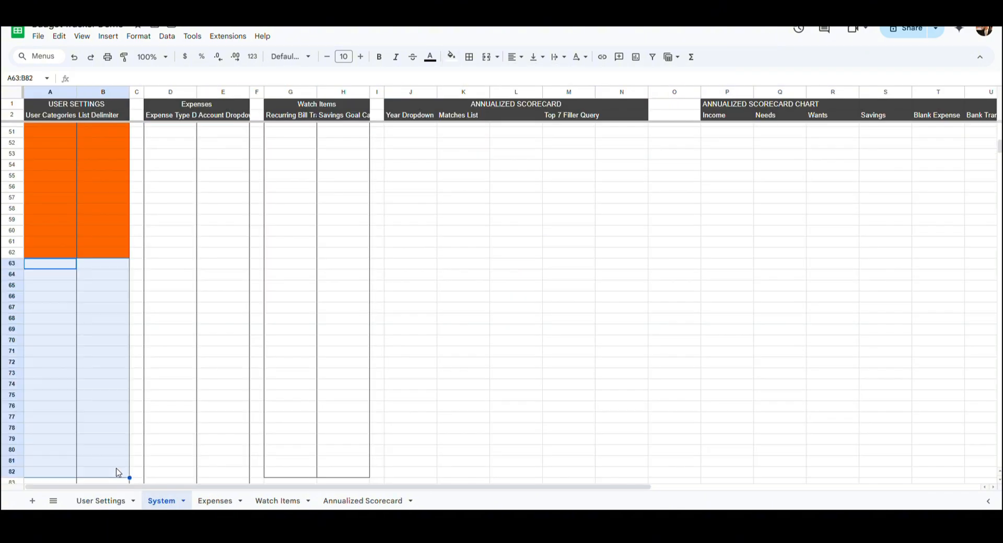
left_click(451, 57)
left_click(500, 233)
- Fill A83:B102 with the custom pale yellow of the Savings category
scroll(504, 235, "down", 6)
left_click(50, 170)
left_click(119, 387, "shift")
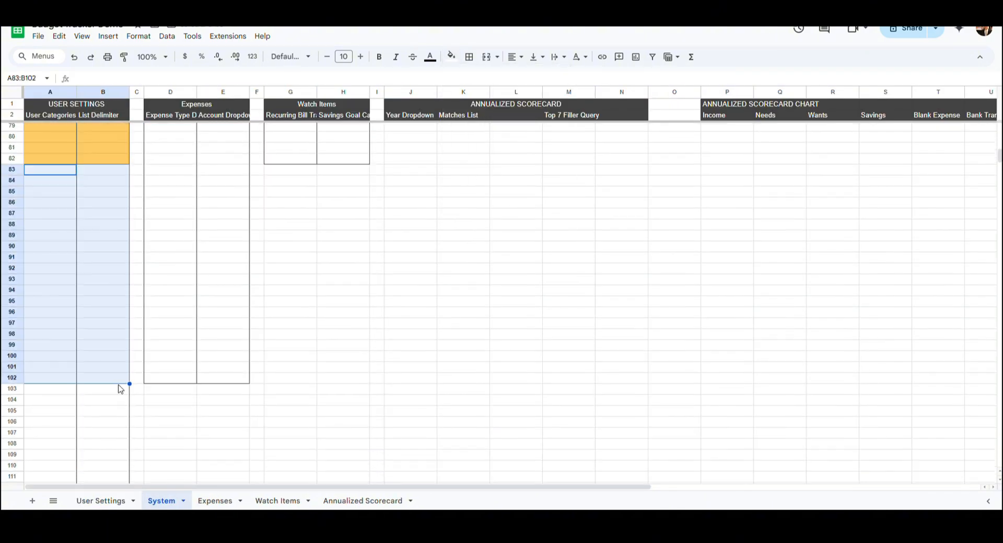
left_click(451, 56)
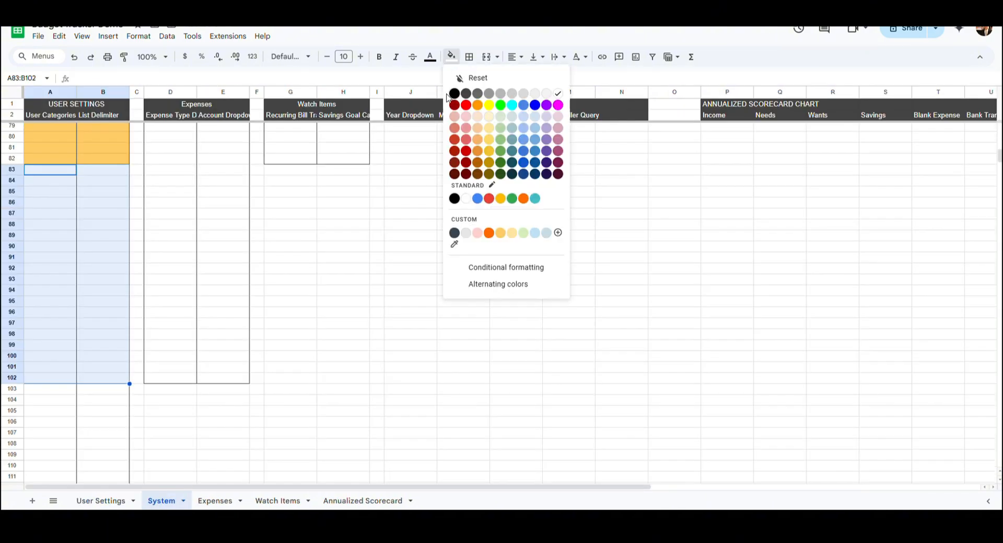
left_click(514, 234)
- Fill A103:B122 with the custom light green of the Bank Accounts category
scroll(514, 235, "down", 4)
left_click(50, 180)
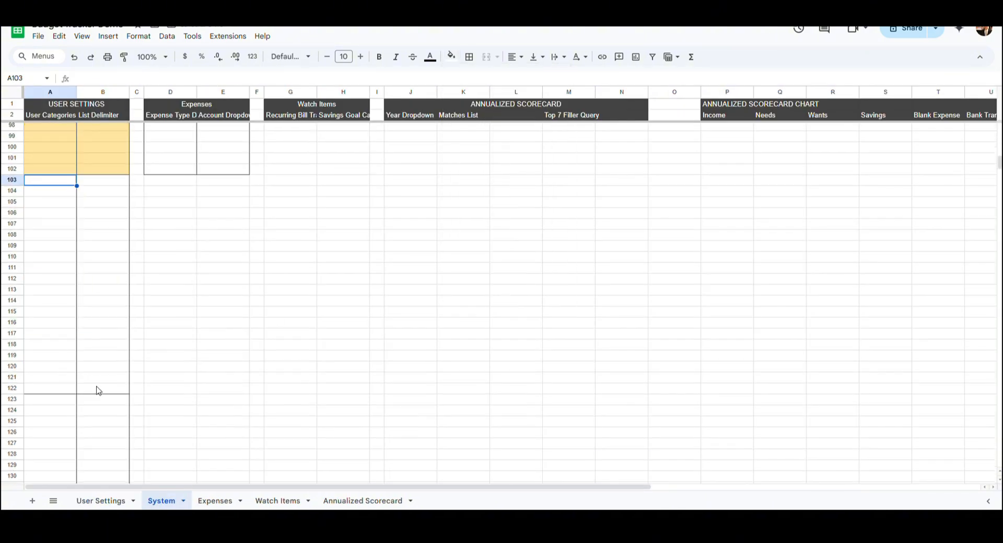
left_click(99, 390, "shift")
left_click(452, 57)
left_click(524, 234)
- Fill A123:B142 with the custom light blue of the Brokerages category
scroll(524, 235, "down", 5)
left_click(50, 138)
left_click(118, 351, "shift")
left_click(452, 57)
left_click(535, 236)
- Fill A143:B162 with the custom blue-gray of the Credit Cards category
scroll(535, 236, "down", 5)
left_click(51, 200)
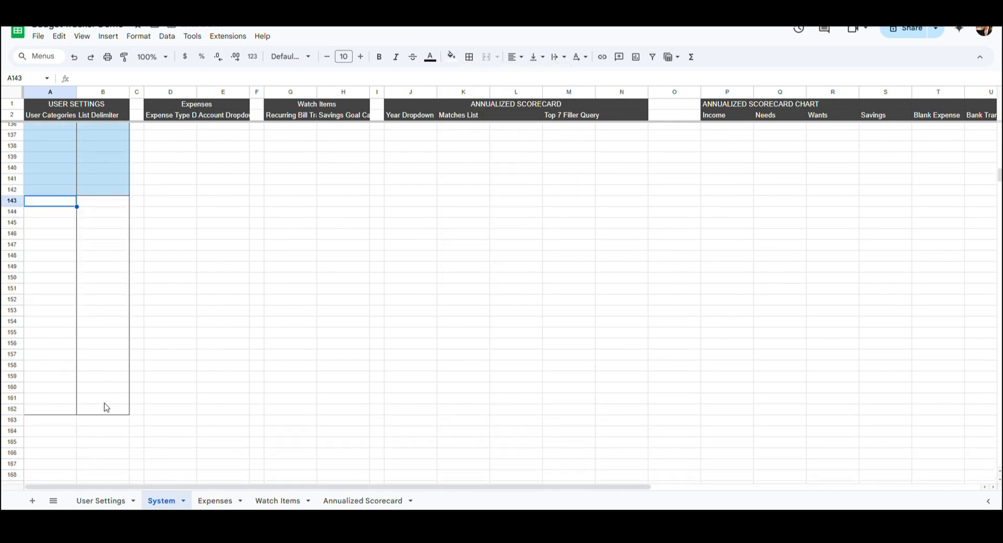
left_click(105, 409, "shift")
left_click(256, 245)
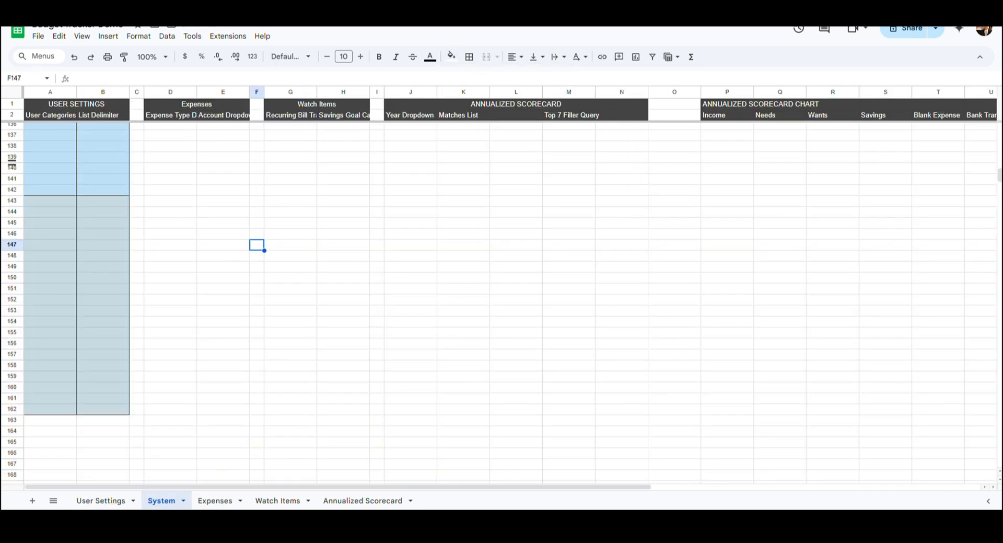
- Link System cell A3 to the first Income category with the formula ='User Settings'!B4
left_click(47, 114)
key("Down")
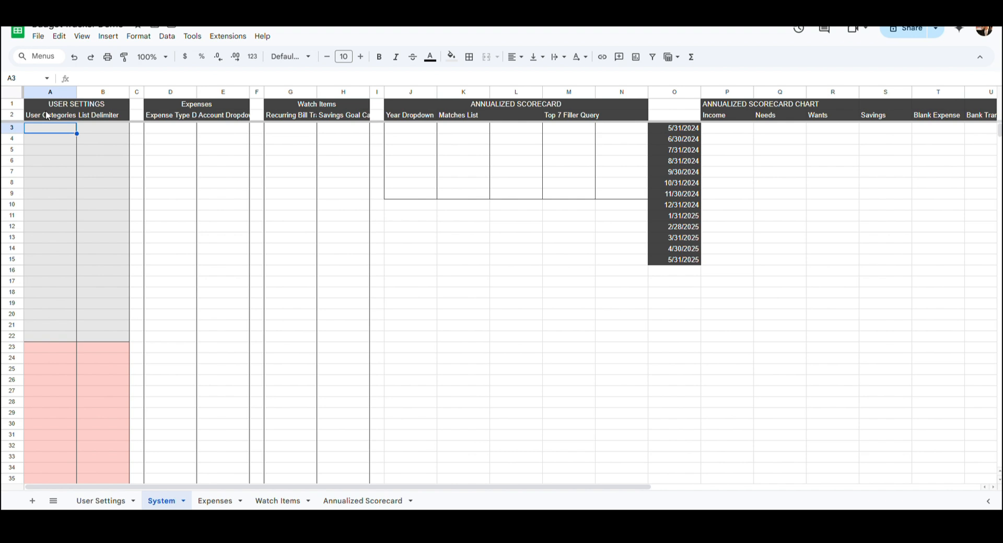
type("=")
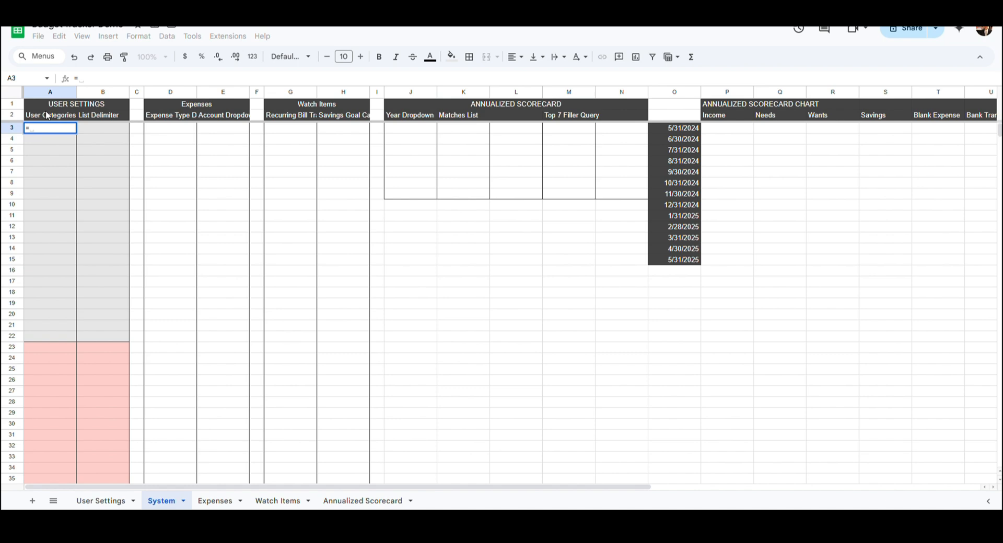
left_click(99, 501)
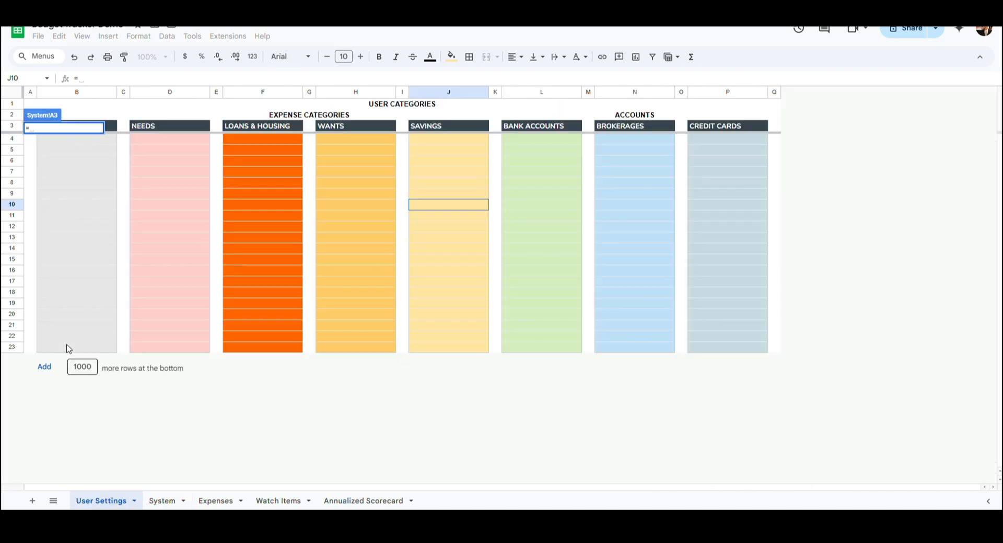
left_click(66, 140)
key("Return")
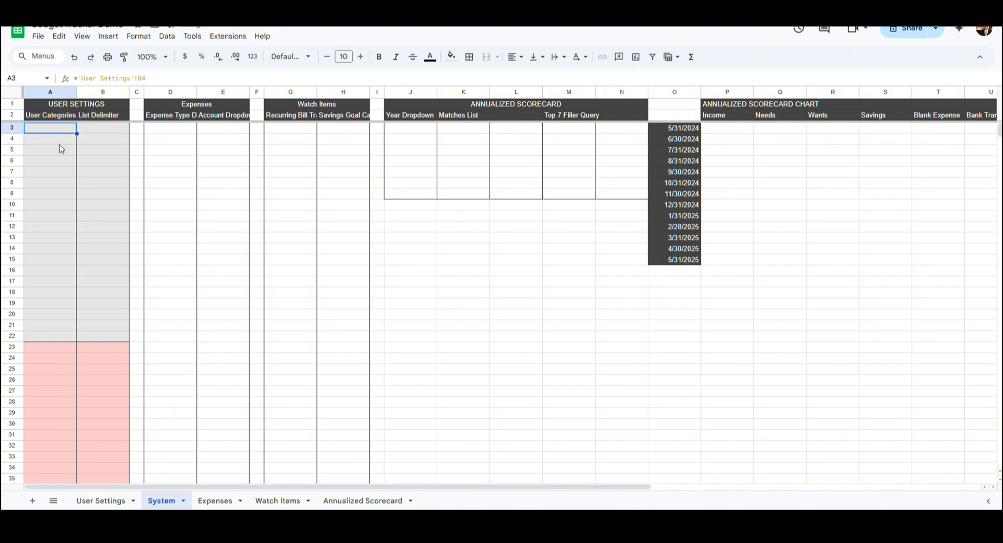
- Enter the list delimiter formula =A3&"|" in cell B3
left_click(60, 140)
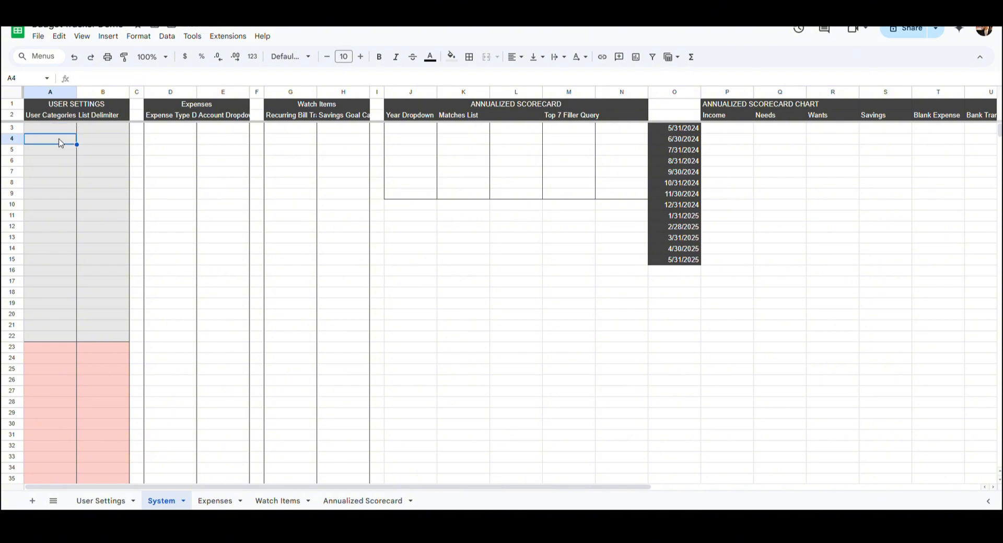
key("Up")
key("Right")
type("=")
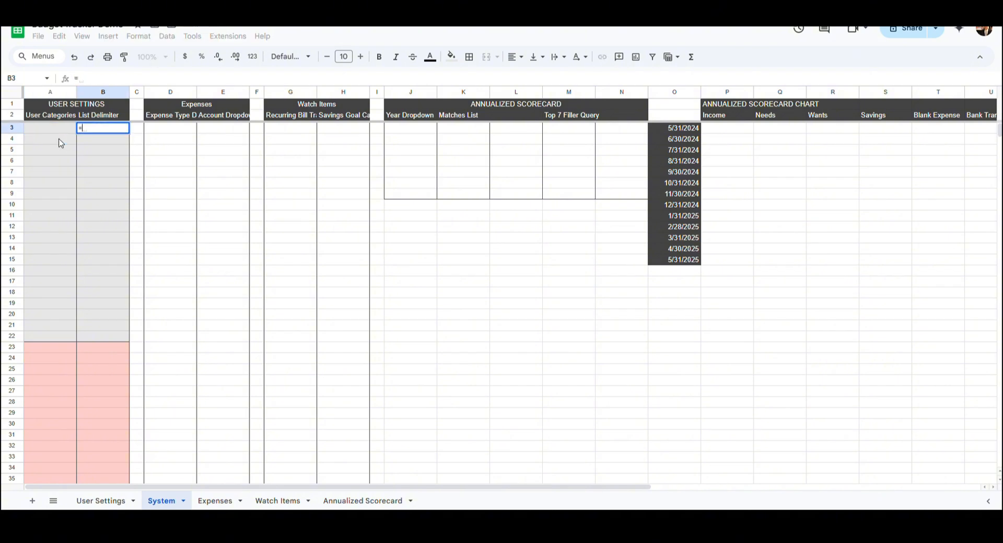
key("Left")
type("&\"")
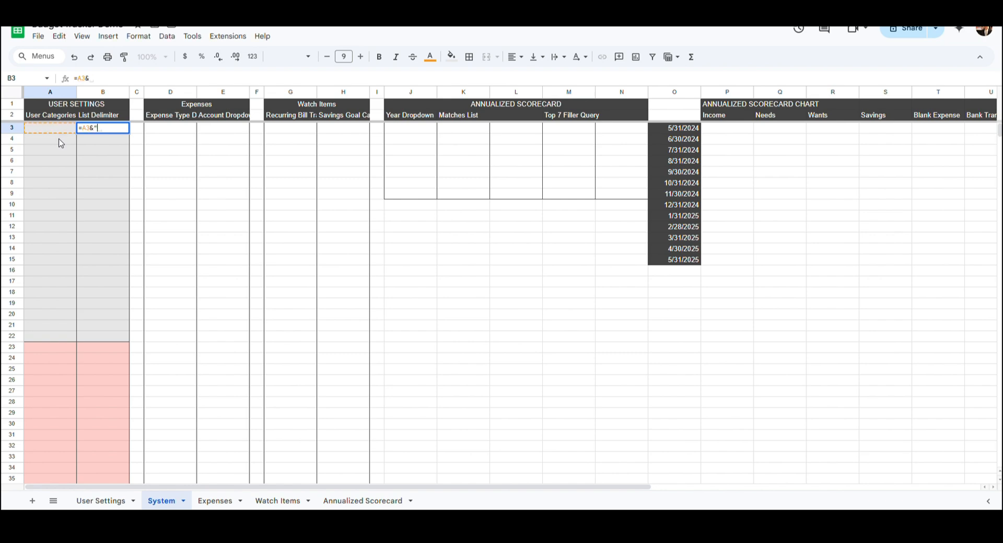
type("|\"")
key("Return")
- Copy A3:B3 and paste only the formulas into the rest of the gray Income block, A4:B22
key("Up")
key("shift+Left")
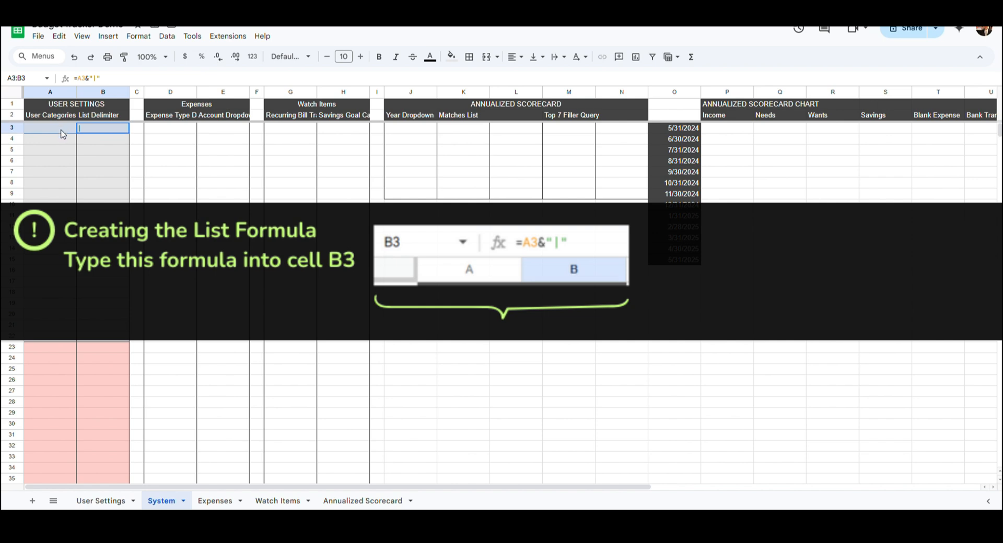
right_click(61, 130)
left_click(105, 158)
key("Down")
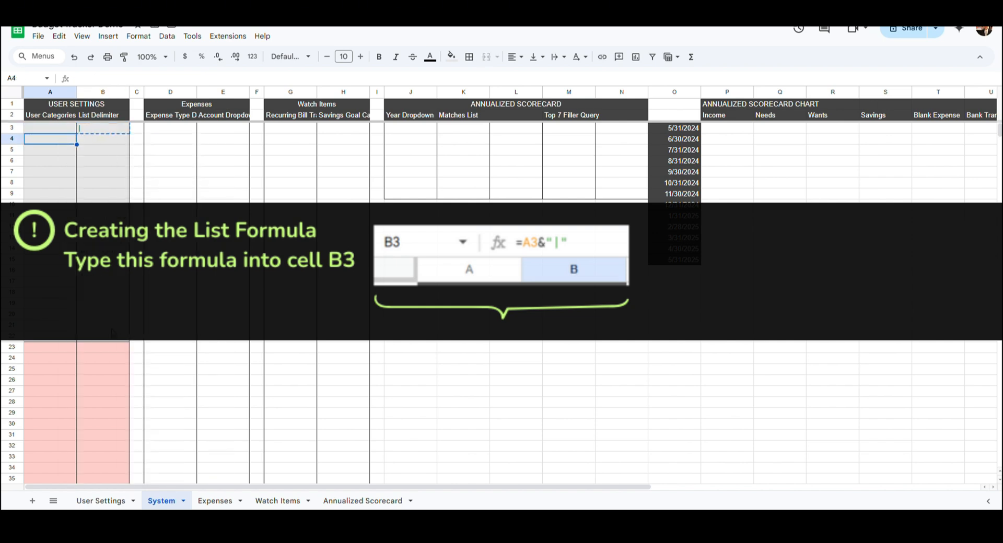
left_click(102, 337, "shift")
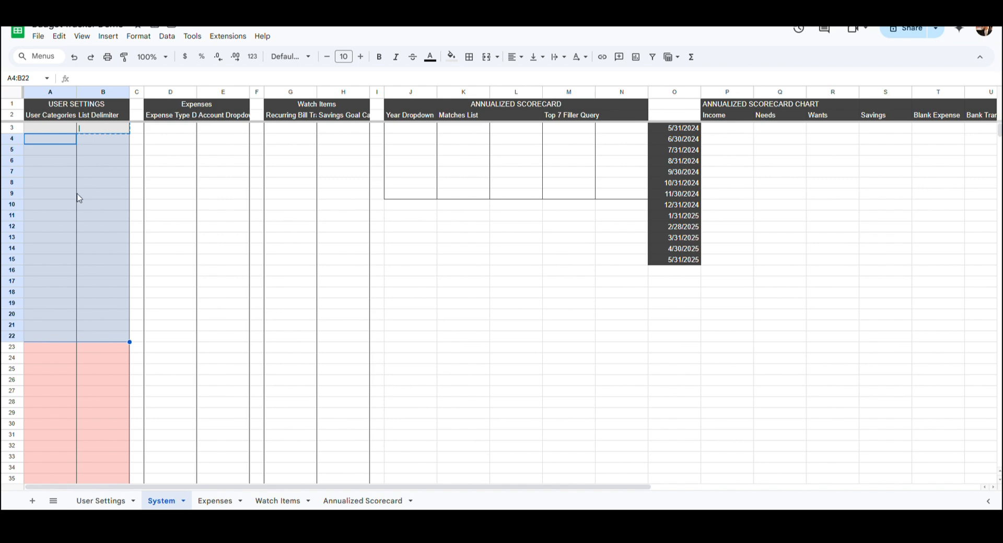
left_click(59, 36)
mouse_move(91, 146)
left_click(268, 186)
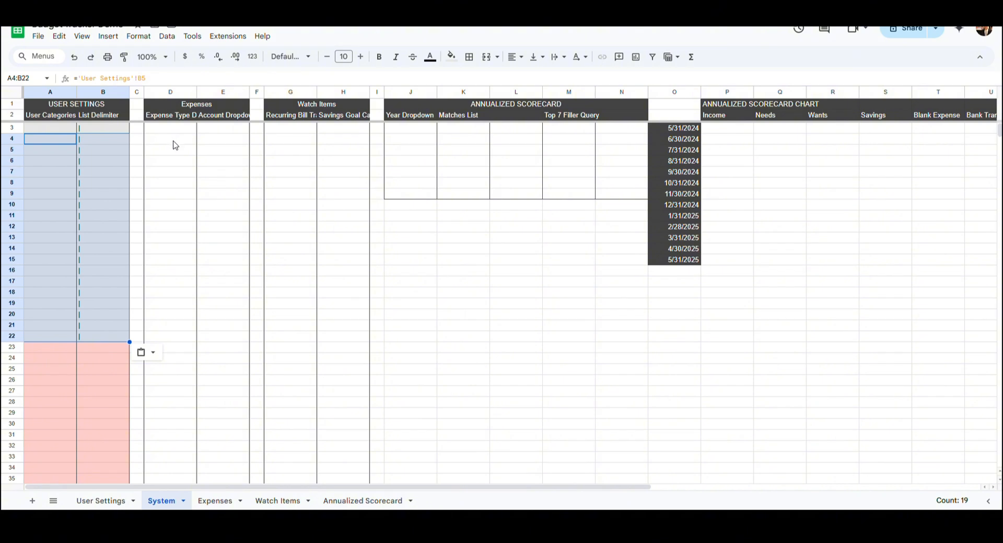
- Link System cell A23 to the first Needs category with the formula ='User Settings'!D4
left_click(52, 353)
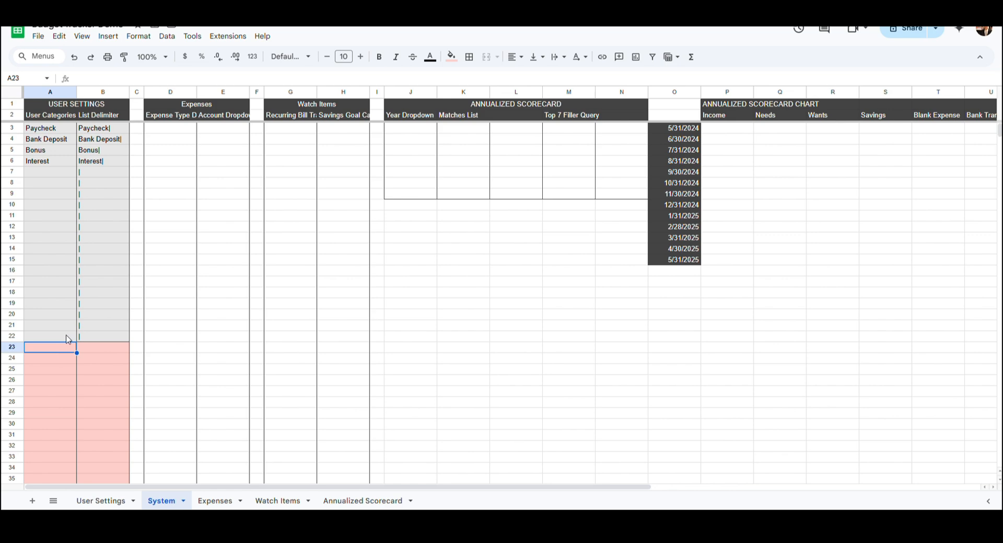
type("=")
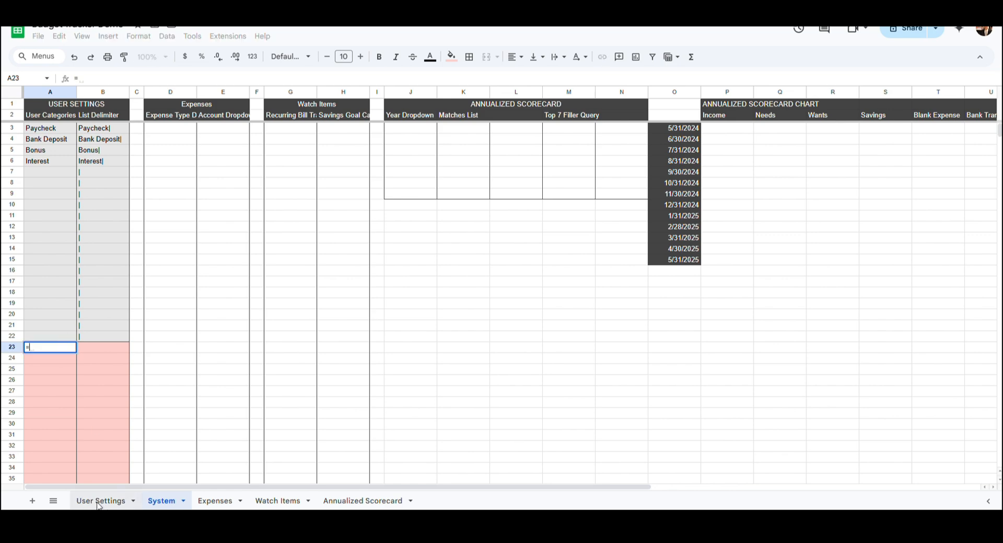
left_click(101, 501)
left_click(174, 140)
key("Return")
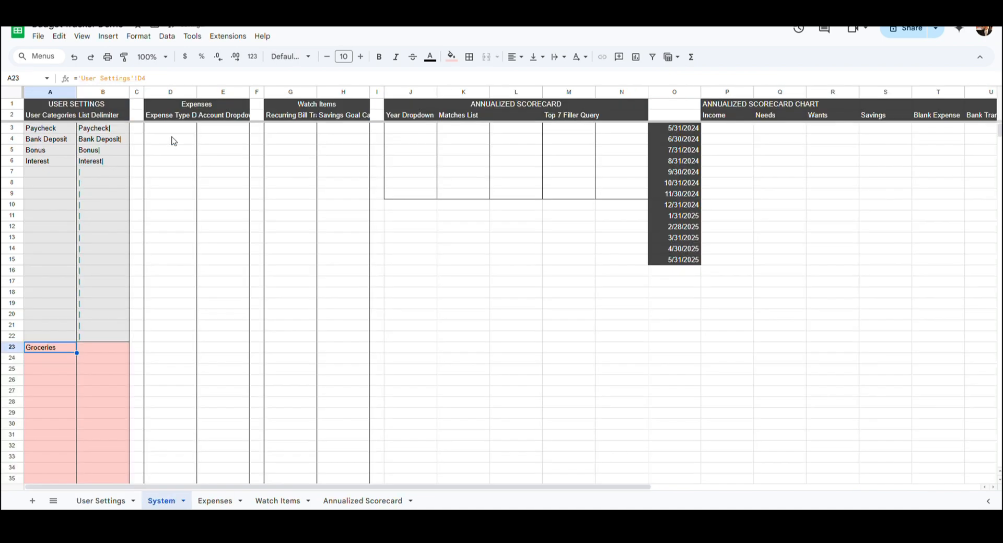
- Copy the delimiter formula from B22 and paste only the formula into B23, beside the first Needs category
left_click(102, 349)
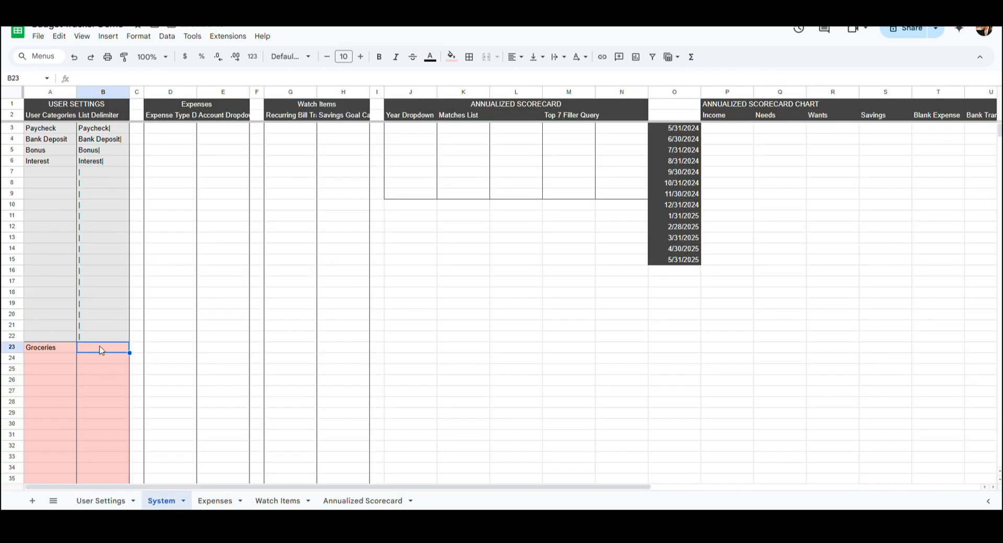
key("Up")
key("ctrl+c")
key("Down")
left_click(38, 36)
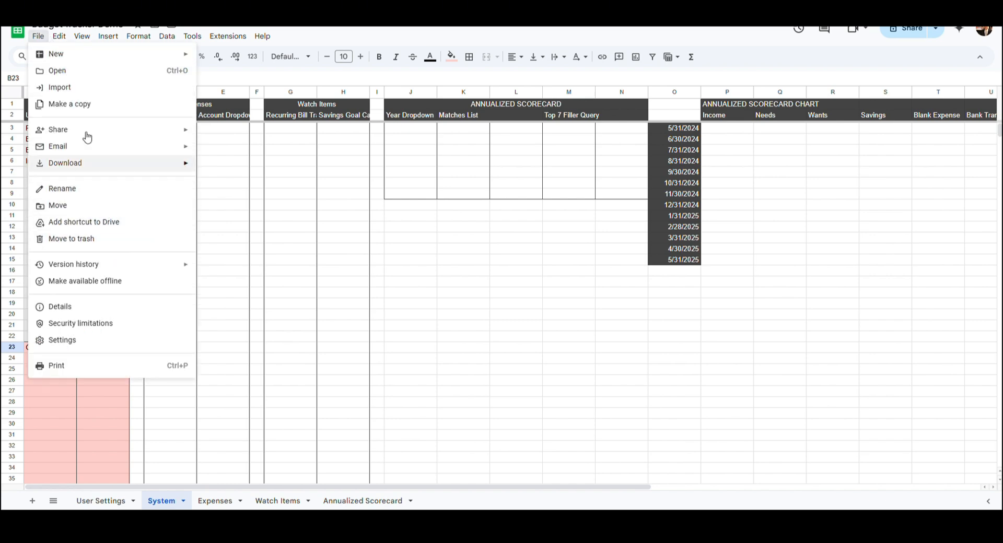
left_click(59, 36)
mouse_move(156, 147)
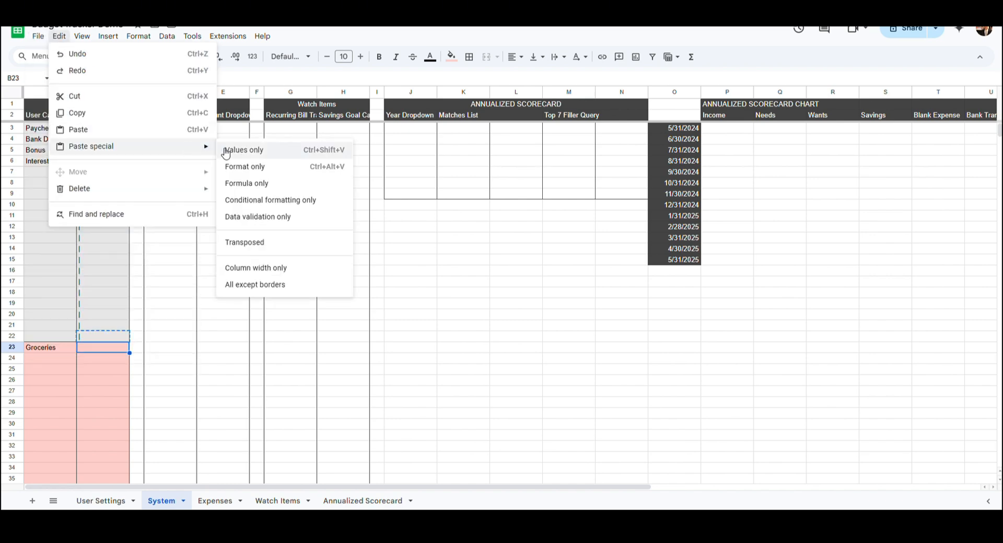
left_click(246, 184)
- Copy A23:B23 and paste only the formulas into the rest of the pink Needs block, A24:B42
left_click(52, 348)
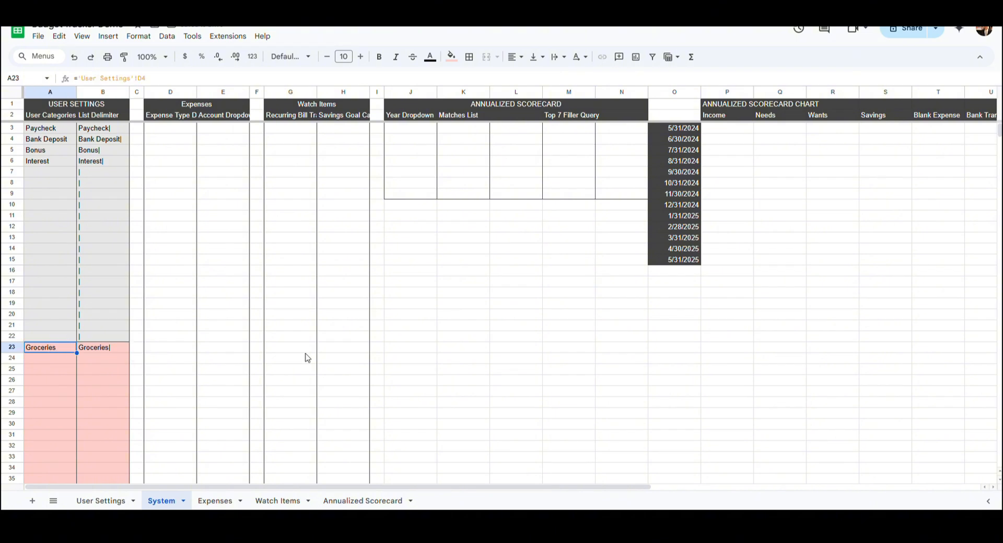
key("shift+Right")
key("Down")
key("shift+Down")
key("shift+Down")
key("shift+Down")
key("shift+Down")
key("shift+Down")
key("shift+Down")
key("shift+Down")
key("shift+Down")
key("shift+Down")
key("shift+Down")
key("shift+Down")
key("shift+Down")
key("shift+Down")
key("shift+Down")
key("shift+Down")
key("shift+Down")
key("shift+Down")
key("shift+Down")
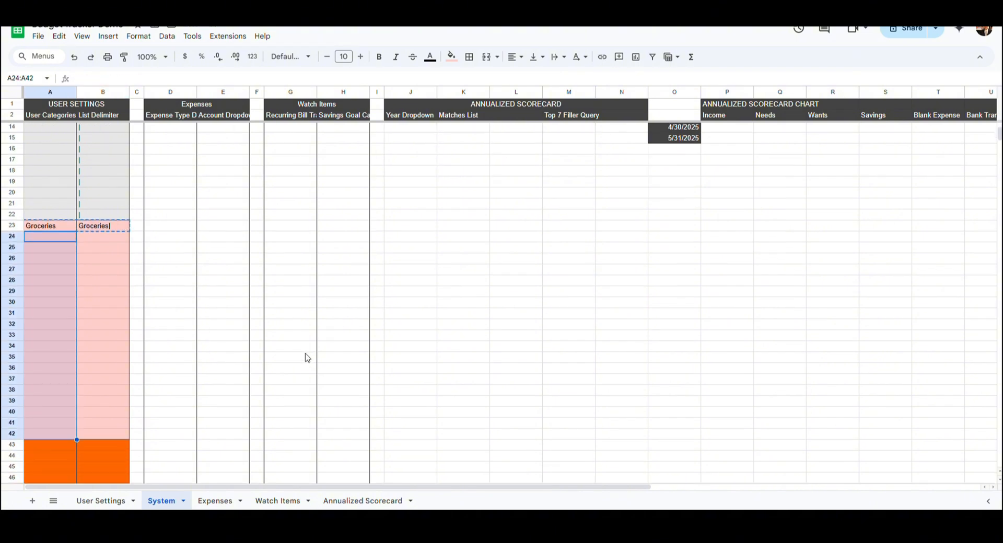
left_click(59, 36)
mouse_move(130, 146)
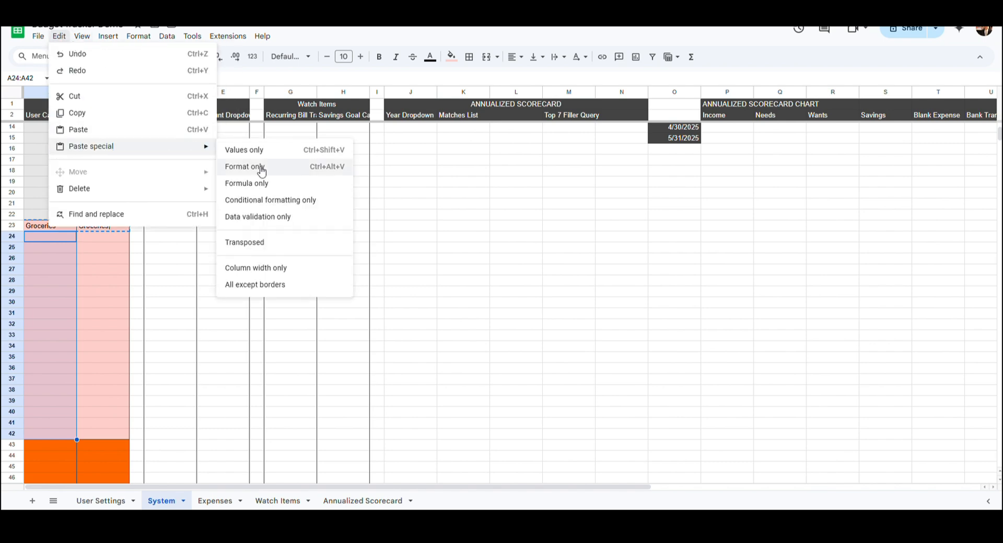
left_click(259, 183)
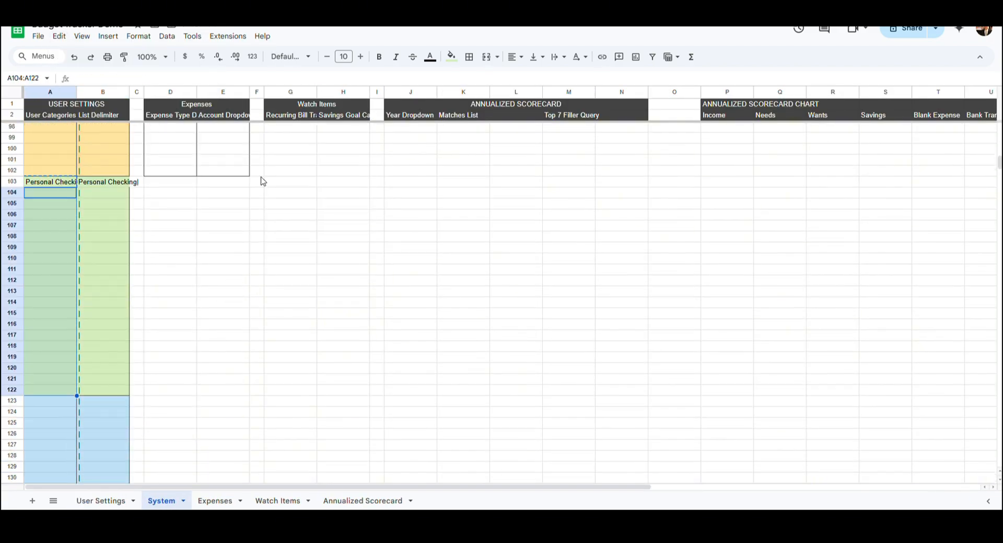
- Link the blue block starting at A123 to its User Settings list and paste only the formulas down the remaining rows
left_click(50, 400)
scroll(392, 289, "down", 4)
left_click(101, 501)
left_click(59, 36)
scroll(56, 338, "down", 4)
left_click_drag(56, 359, 52, 161)
left_click(272, 182)
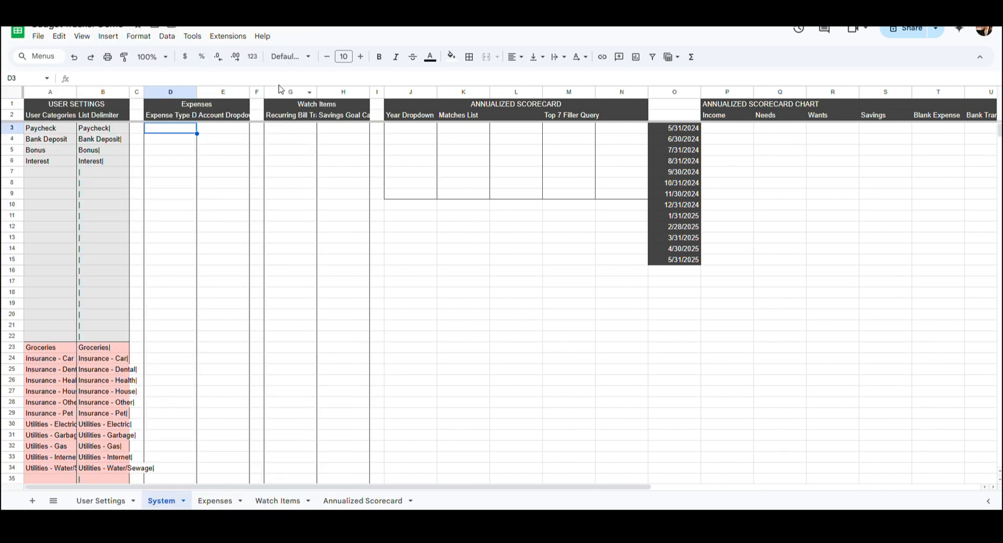
- Enter =query(A3:A102,"Select A where A is not null order by A") in D3 for the expense type dropdown list
left_click(251, 83)
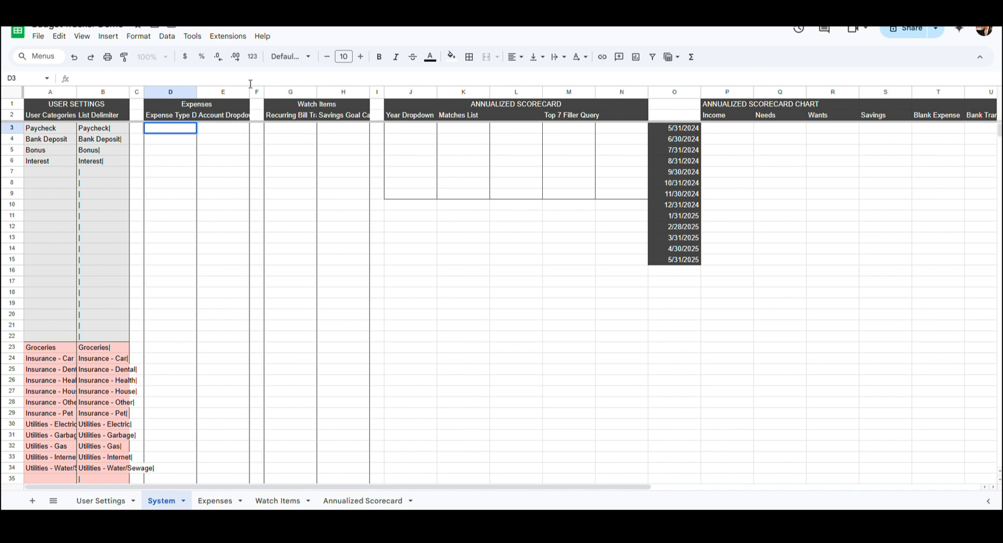
key("ctrl+v")
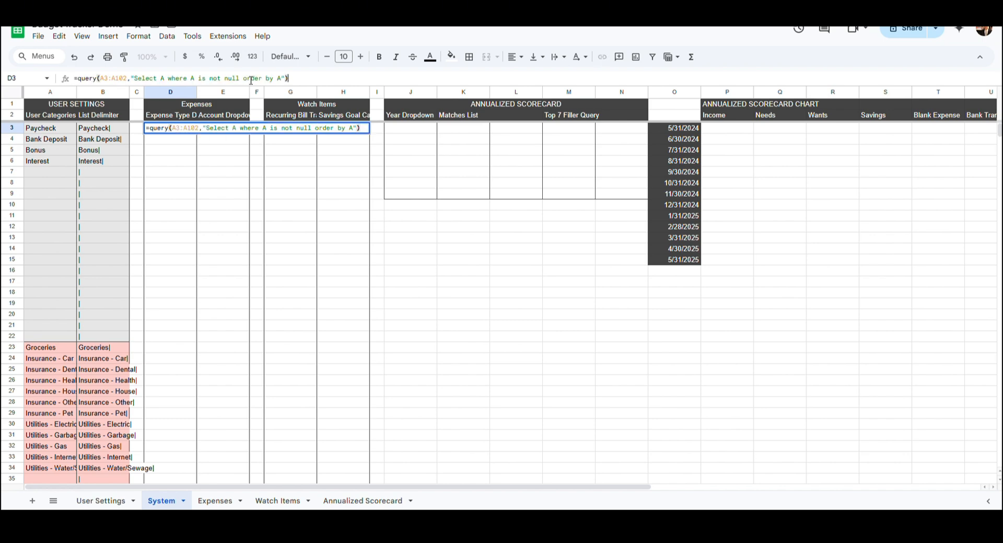
key("Return")
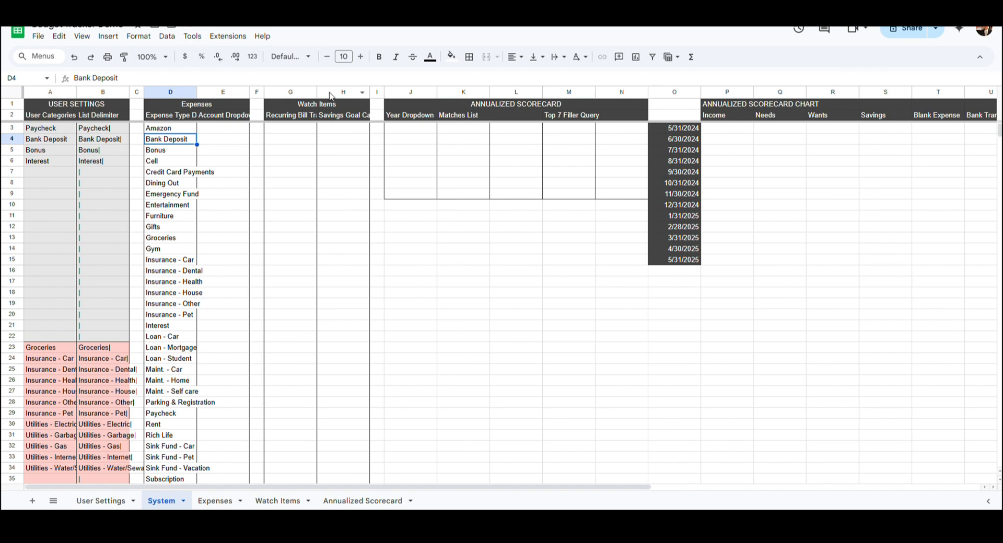
- Enter =query(A103:A162,"Select A where A is not null order by A") in E3 for the account dropdown list
left_click(223, 129)
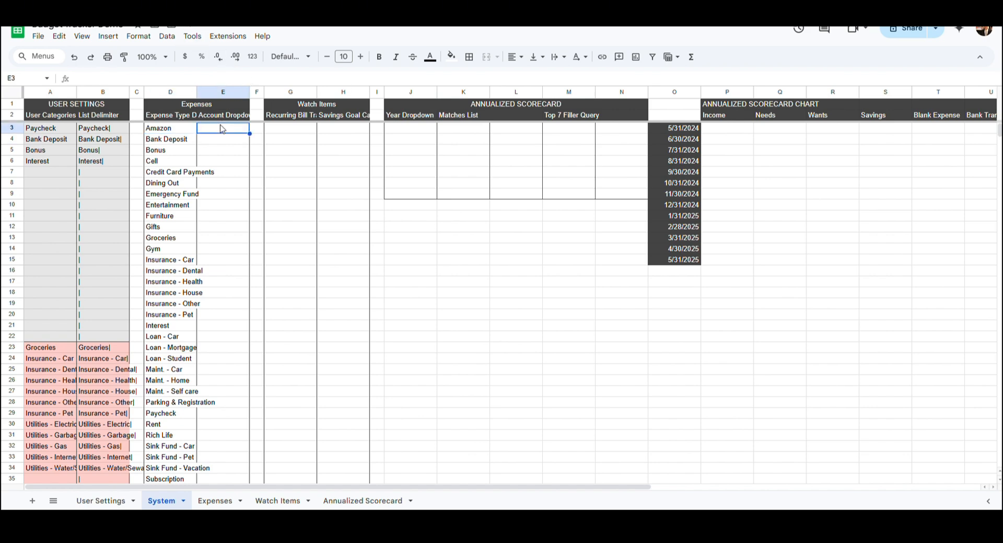
left_click(194, 78)
type("=query(A103:A162,\"Select A where A is not null order by A\")")
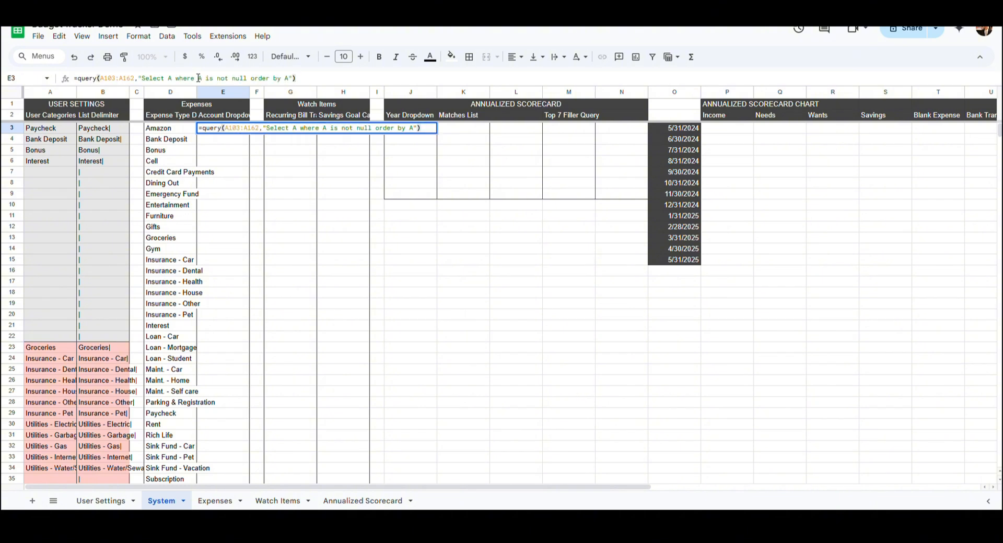
key("Return")
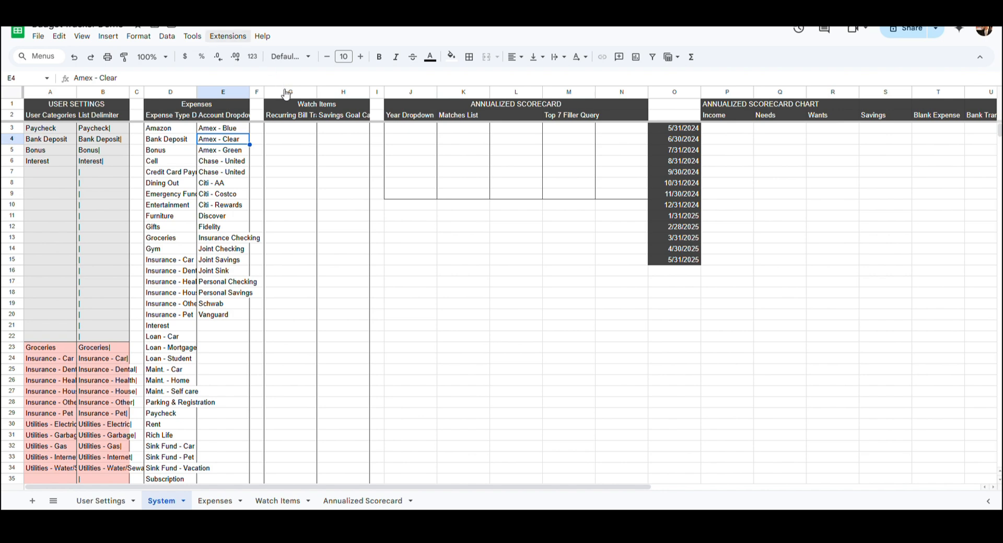
- Enter =query(A23:A102,"Select A where A is not null order by A") in G3 under the Recurring Bill header
left_click(295, 130)
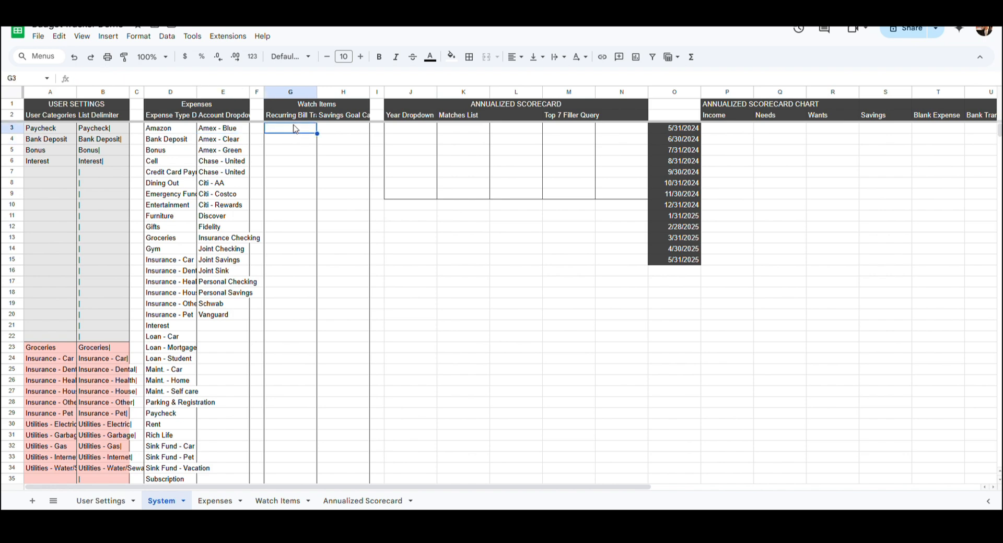
left_click(308, 80)
type("=query(A23:A102,\"Select A where A is not null order by A\")")
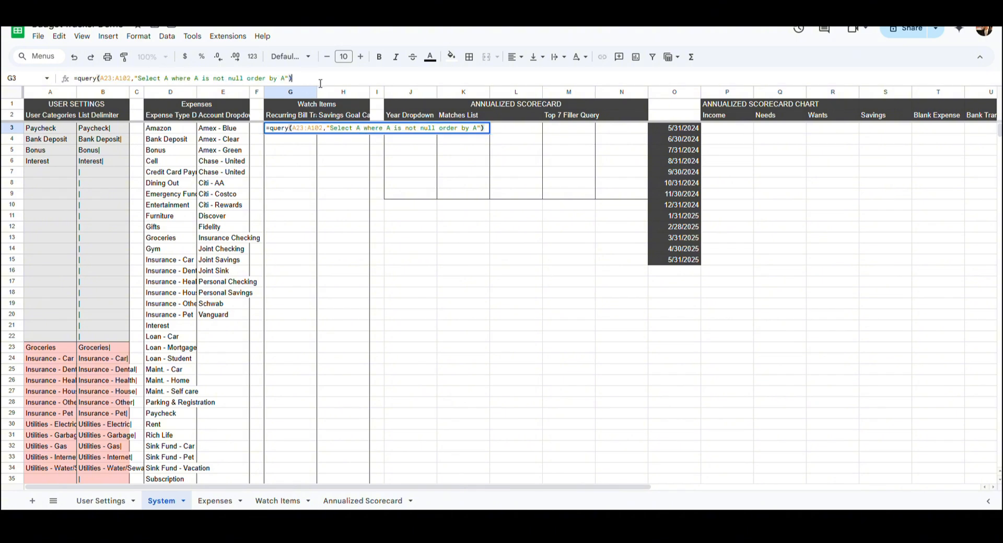
key("Return")
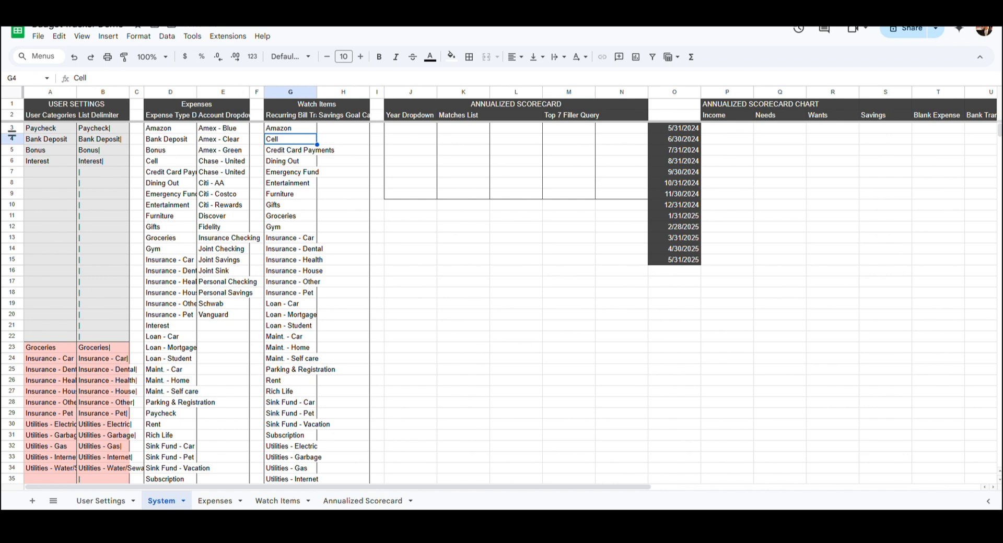
- Enter =query(A83:A142,"Select A where A is not null order by A") in H3 under the Savings Goal header
left_click(345, 128)
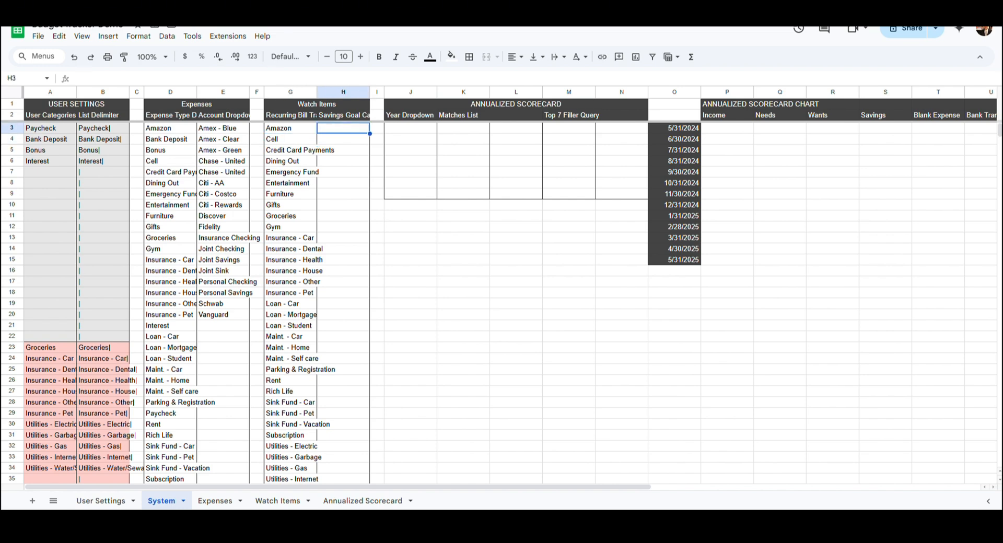
type("=query(A83:A142,\"Select A where A is not null order by A\")")
left_click(326, 78)
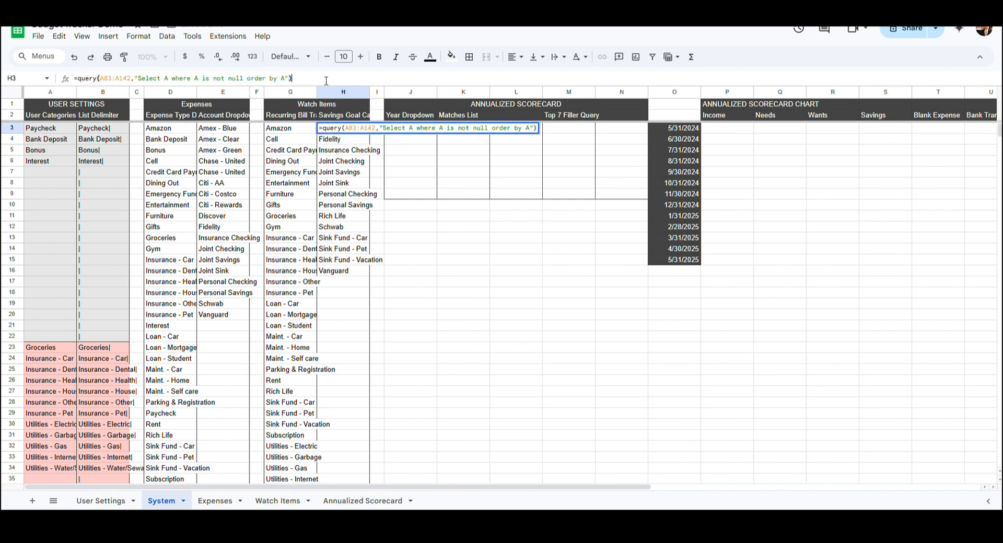
key("Return")
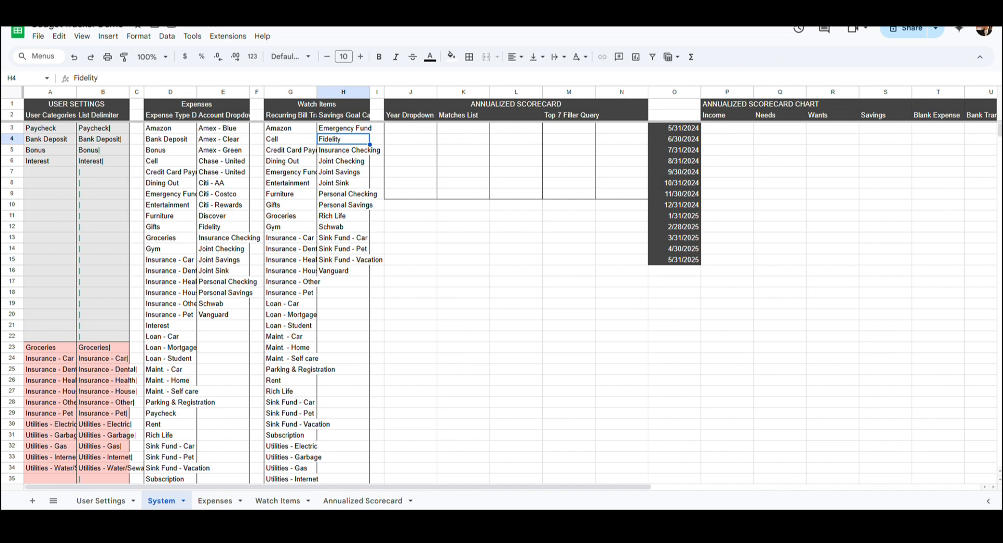
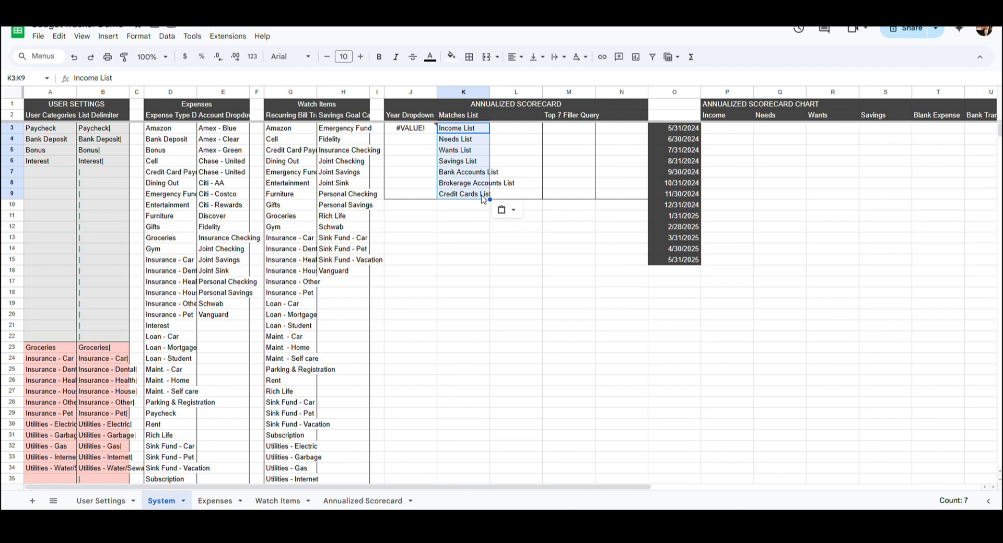
- Review the substitute/concatenate/QUERY list formulas in L3:L9, one beside each Matches List label
left_click(483, 197)
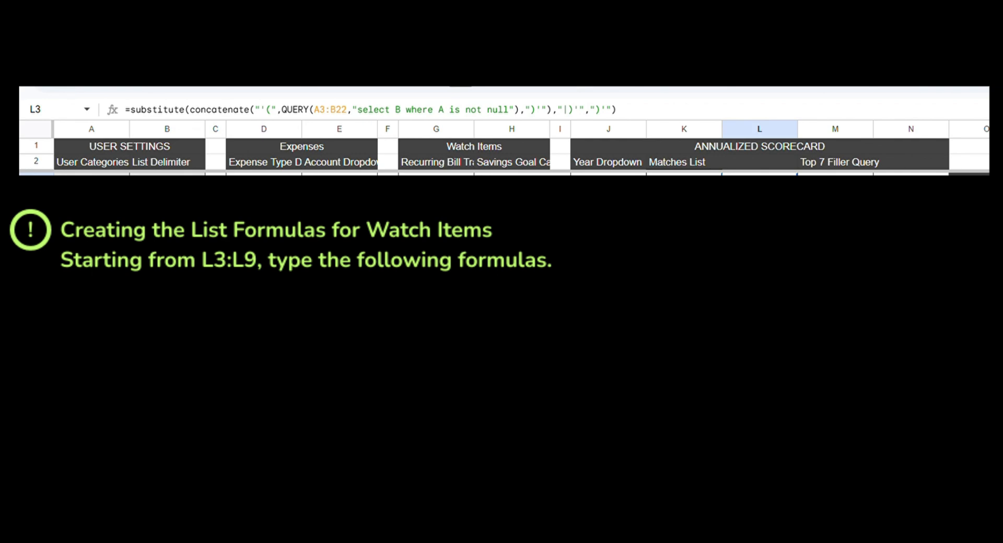
key("Down")
key("Down")
key("Down")
key("Down")
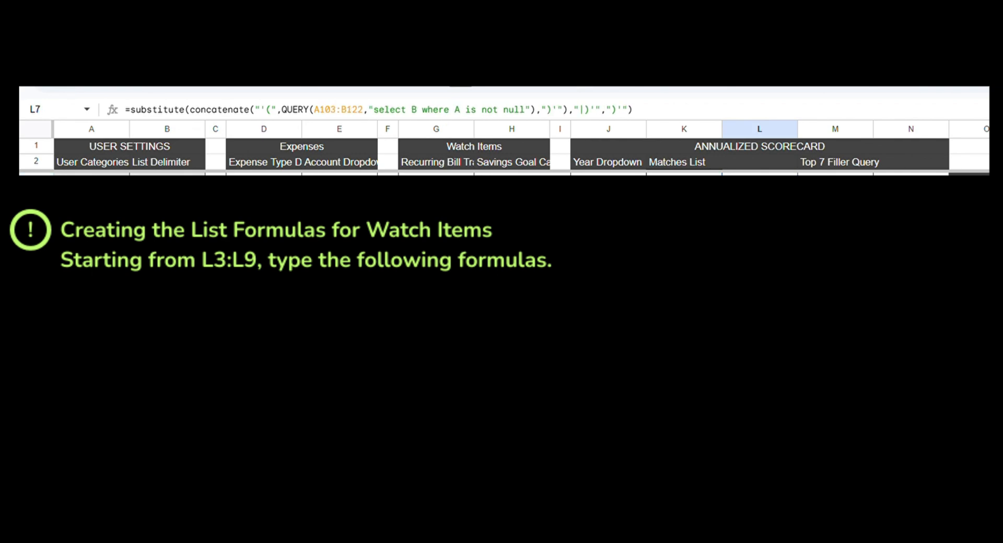
key("Down")
key("Down")
- Fill the Top 7 Filler Query block with a hyphen in each of M3:M9 and a 0 in each of N3:N9
type("-")
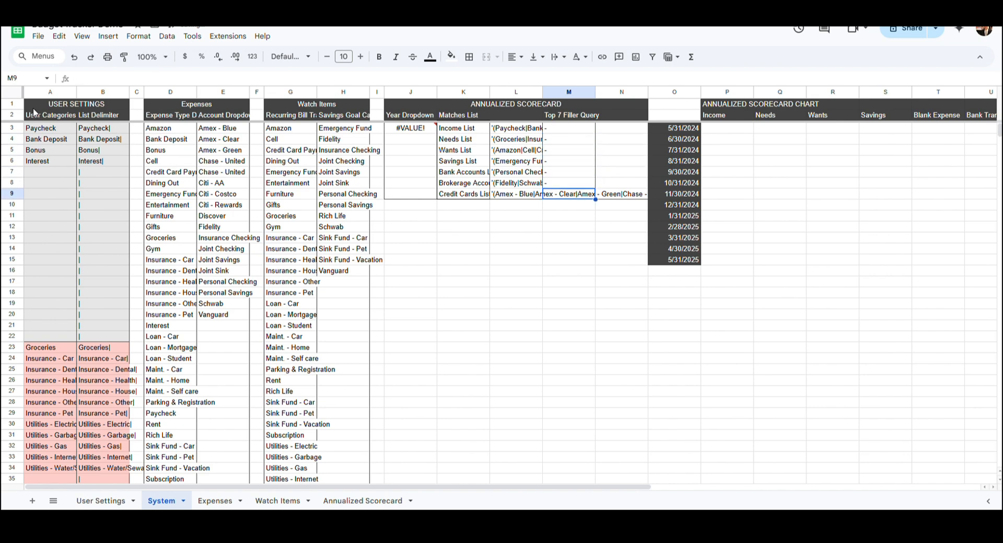
type(" - - - - - -")
key("Up")
key("Up")
key("Up")
key("Up")
key("Up")
key("Up")
key("Right")
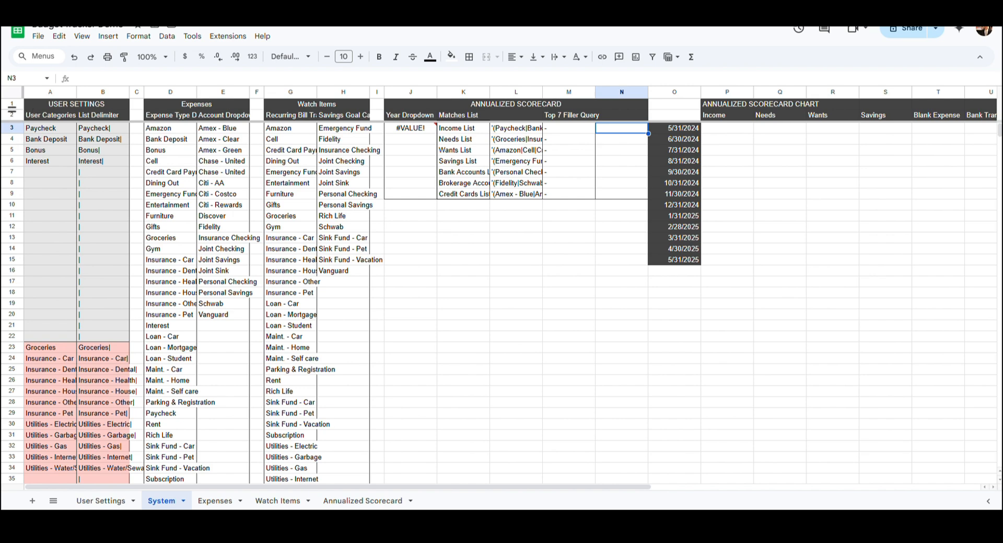
type("0 0 0 0 0 0 ")
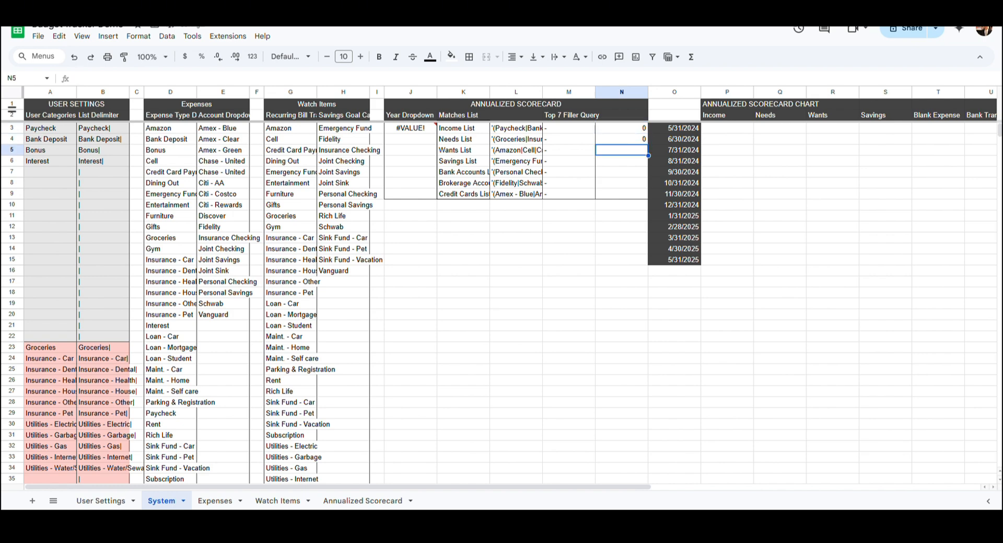
type("0")
key("Return")
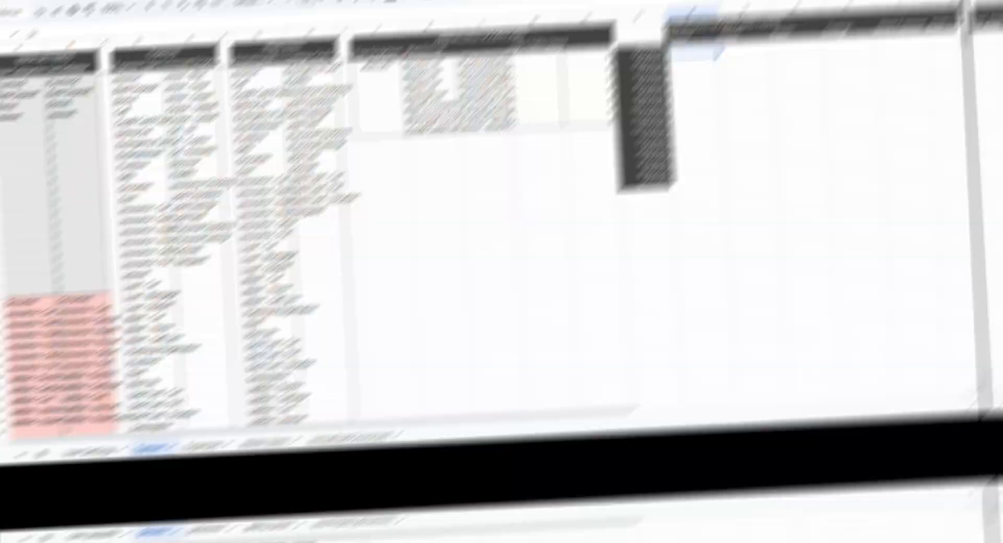
- Enter =SUMIFS($AE$3:$AE,$AC$3:$AC,P$2,$AD$3:$AD,$O3) in P3, the first Income cell of the scorecard chart
left_click(718, 129)
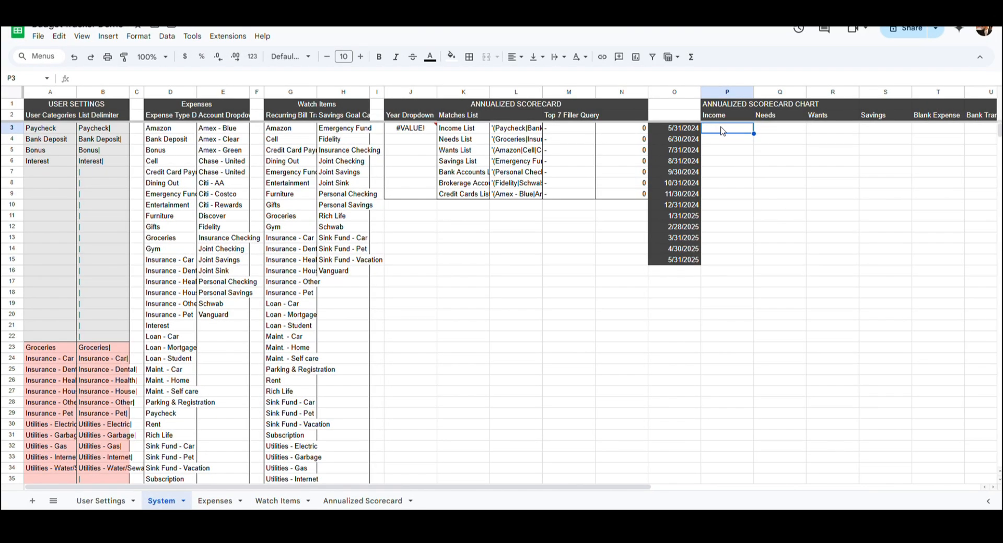
left_click(624, 82)
type("=SUMIFS($AE$3:$AE,$AC$3:$AC,P$2,$AD$3:$AD,$O3)")
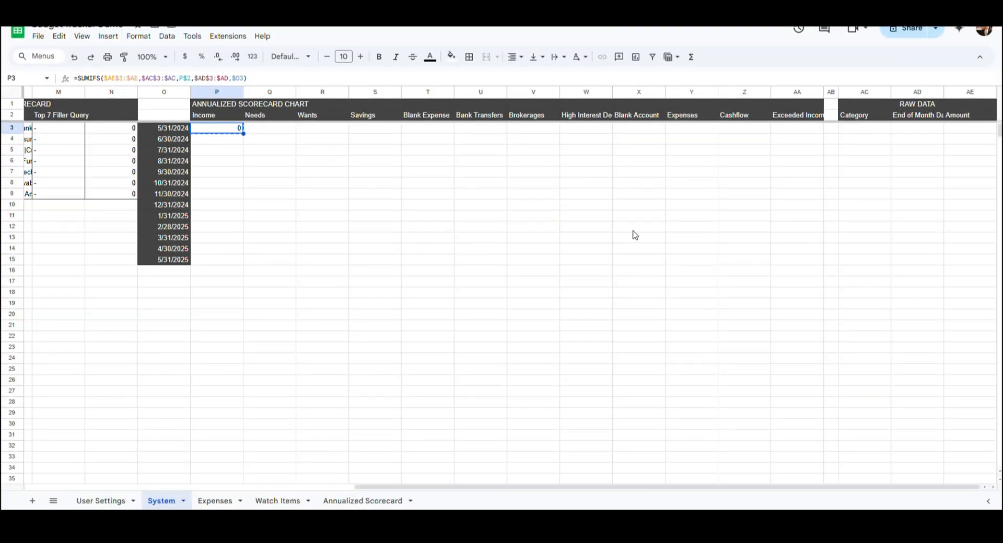
- Paste only the formula copied from P3 across the scorecard chart range P3:X15
left_click(637, 251, "shift")
left_click(640, 260, "shift")
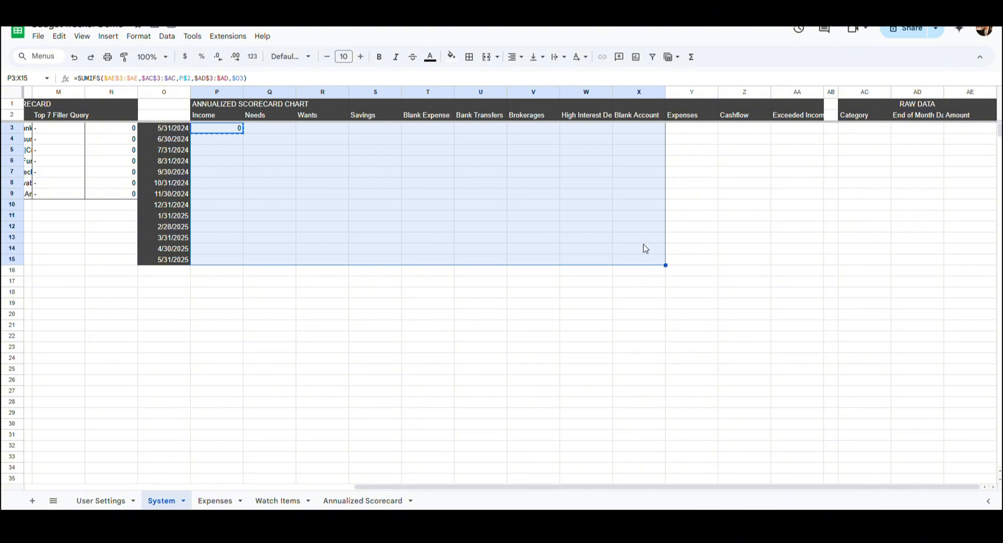
left_click(59, 36)
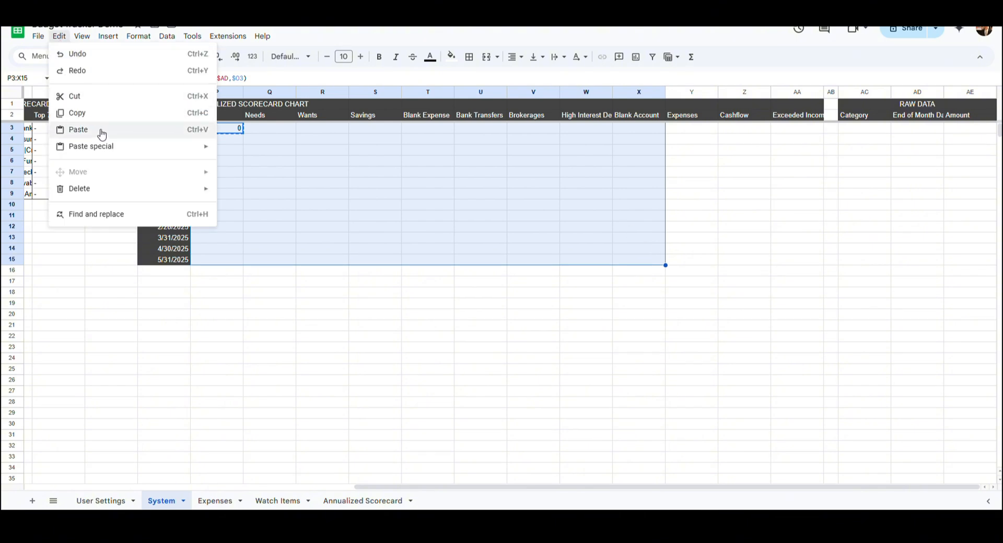
mouse_move(131, 146)
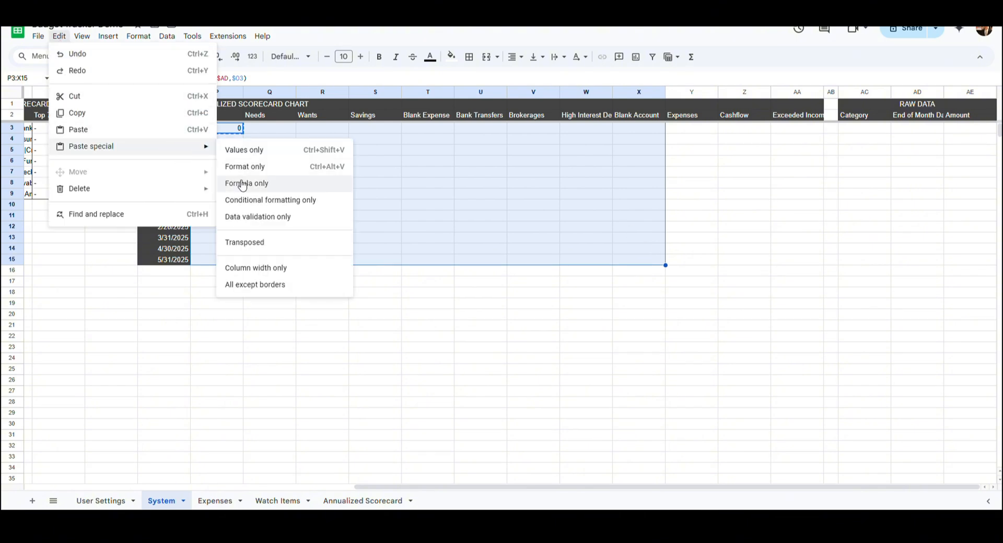
left_click(238, 180)
- Check the pasted SUMIFS formulas cell by cell down the Income column and across row 9 to the Expenses column
left_click(236, 139)
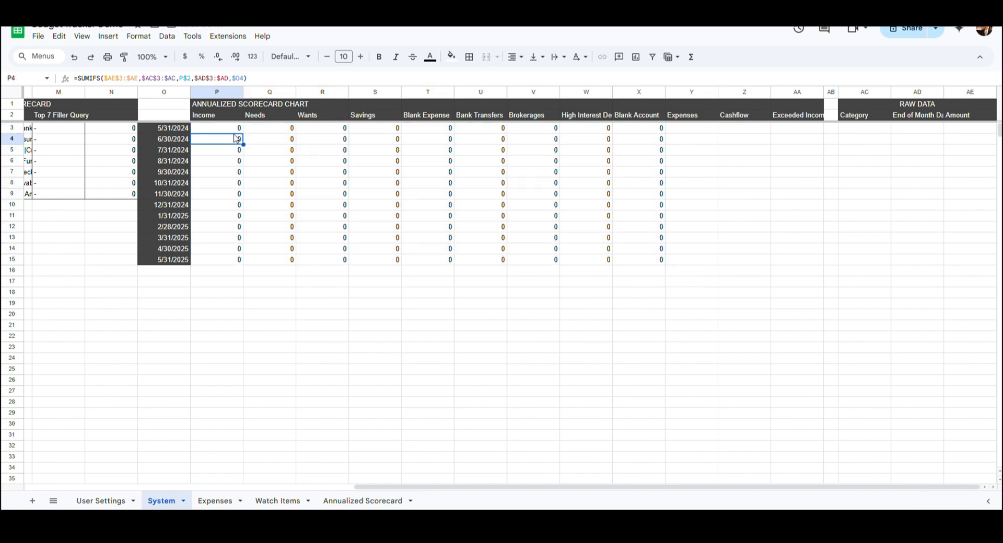
key("Down")
key("Down")
key("Down")
key("Down")
key("Down")
key("Right")
key("Right")
key("Right")
key("Right")
key("Right")
key("Right")
key("Right")
key("Right")
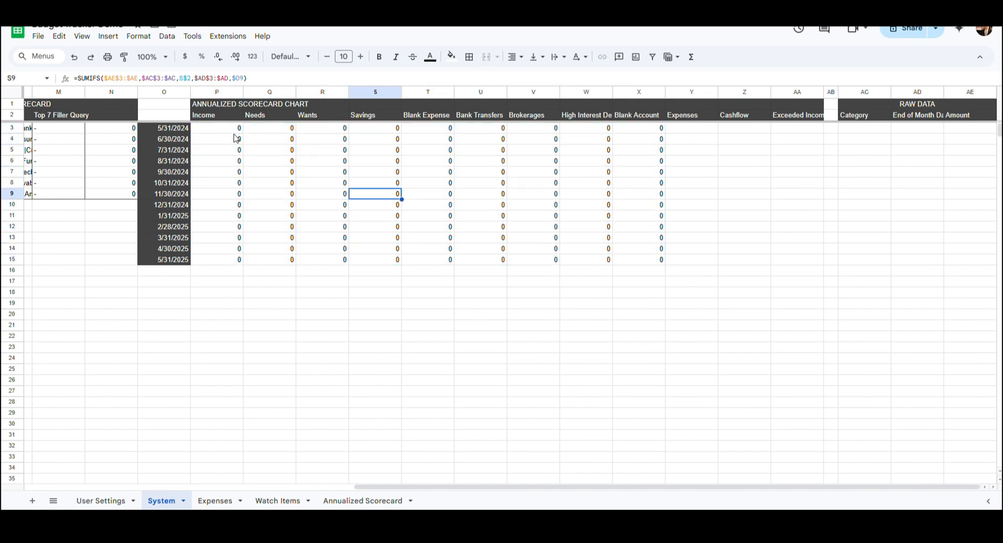
key("Right")
key("Up")
key("Up")
key("Up")
key("Up")
key("Up")
key("Up")
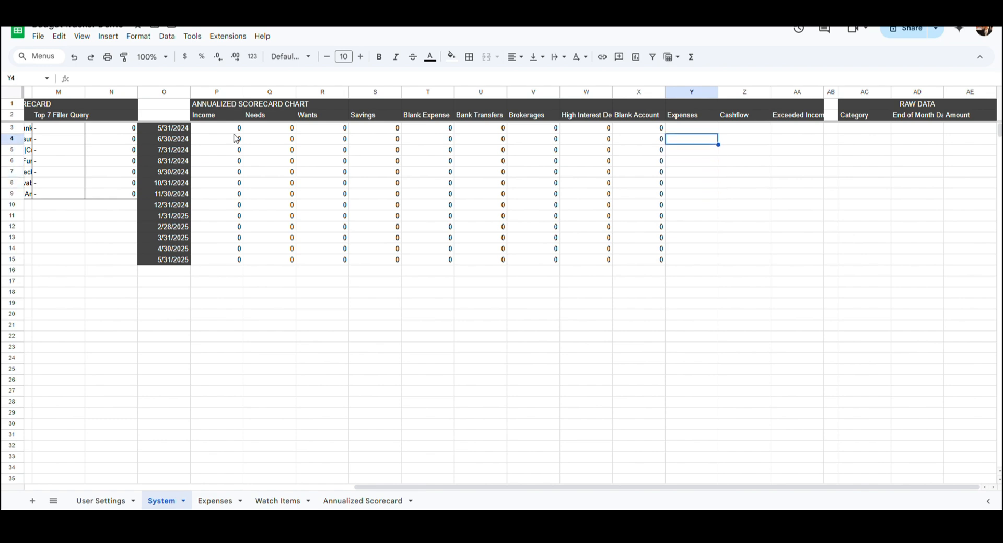
- Enter =Q3+R3+S3 in Y3 under Expenses and =P3-Y3 in Z3 under Cashflow of the annualized scorecard chart
left_click(505, 83)
type("=Q3+R3+S3")
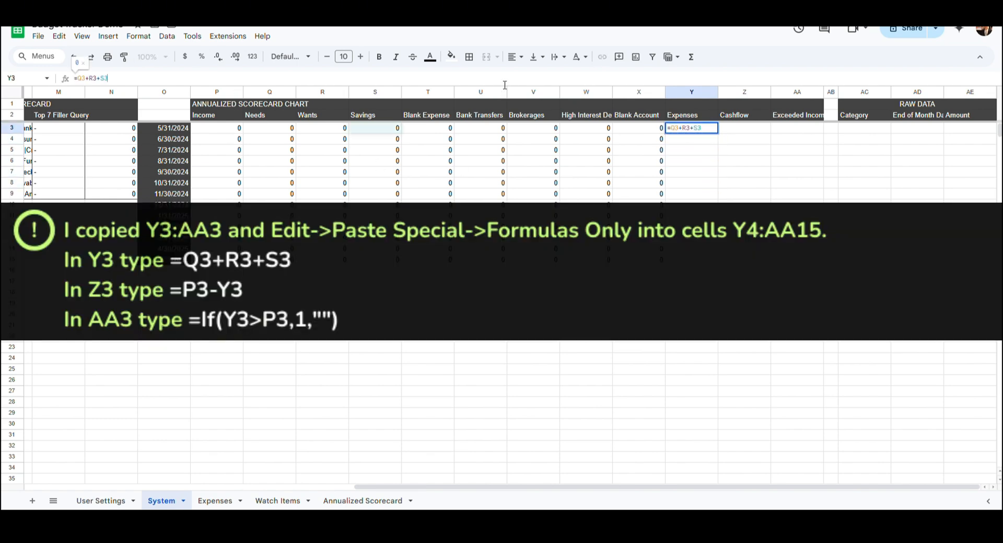
key("Return")
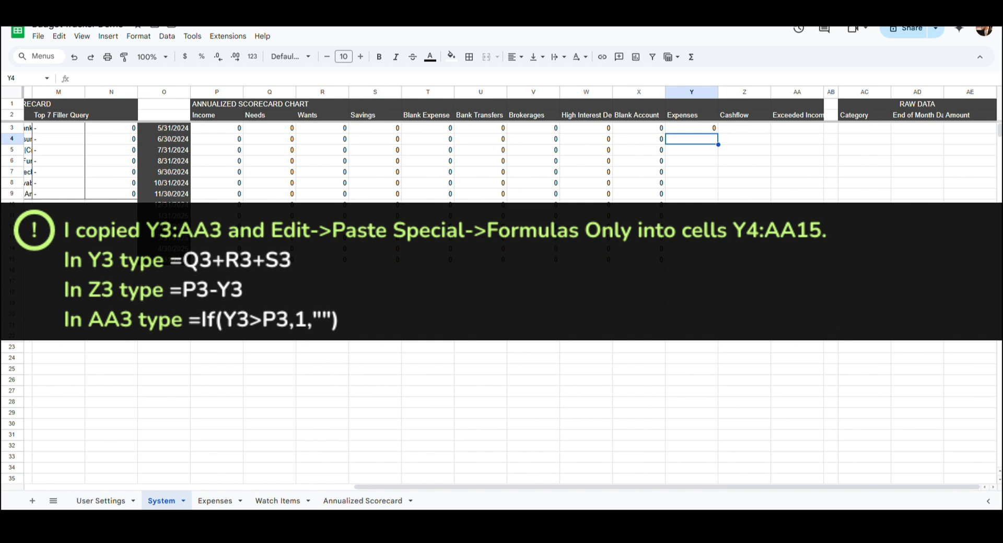
left_click(748, 129)
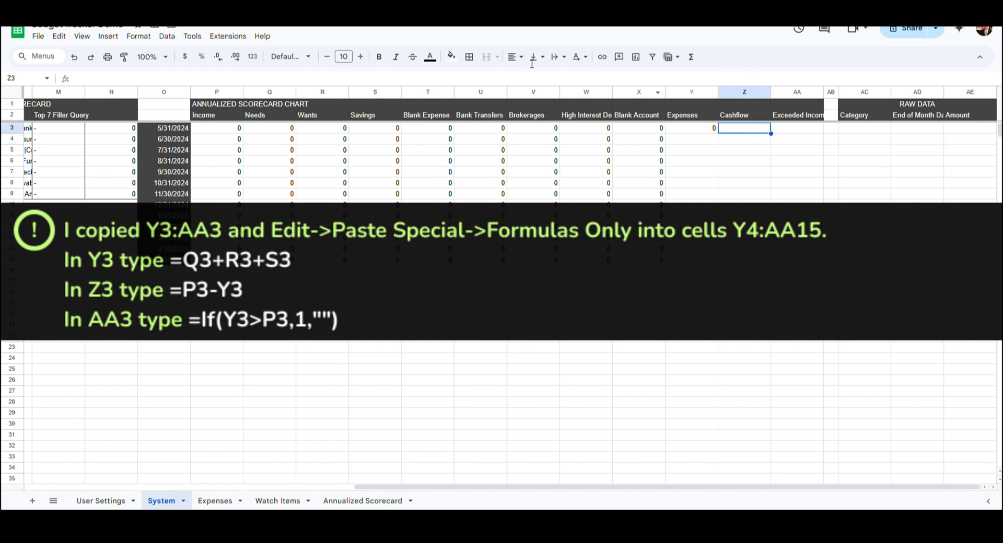
left_click(314, 81)
type("=P3-Y3")
key("Return")
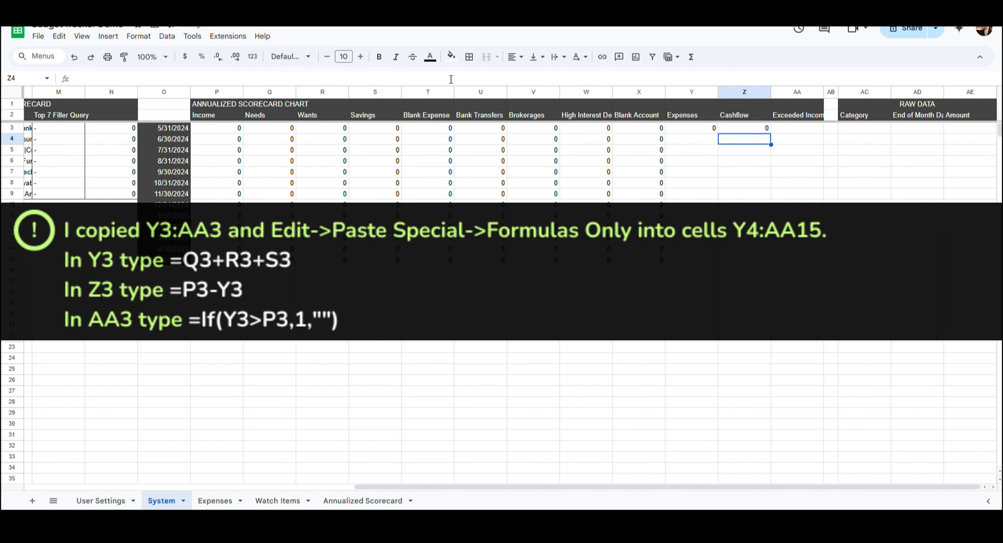
- Enter =If(Y3>P3,1,"") in AA3, the first Exceeded Income cell of the annualized scorecard chart
left_click(804, 128)
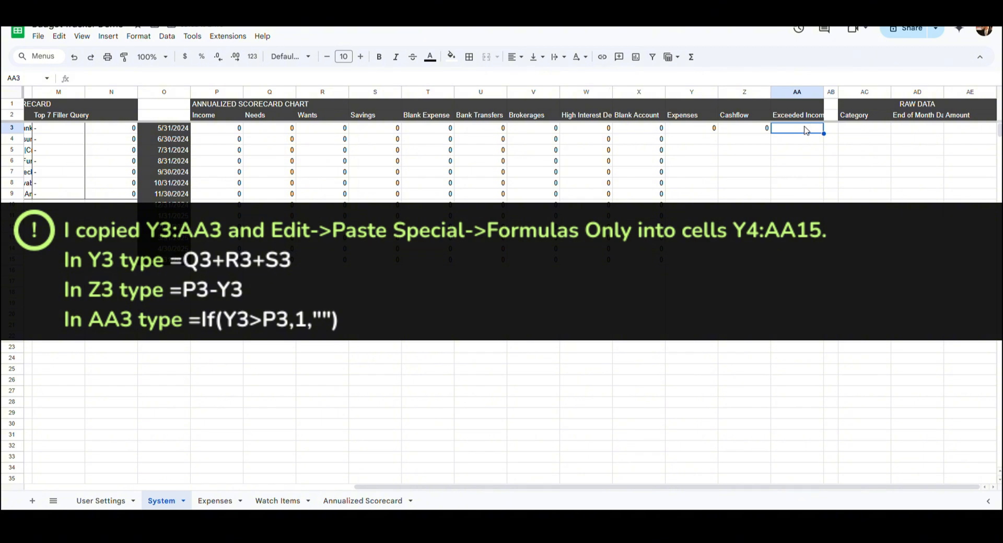
left_click(846, 130)
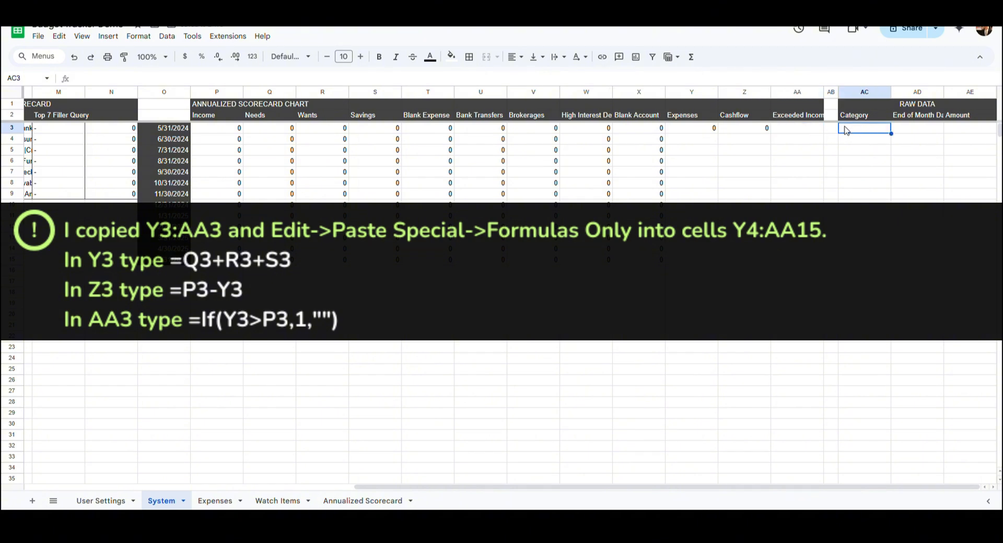
key("Right")
key("Right")
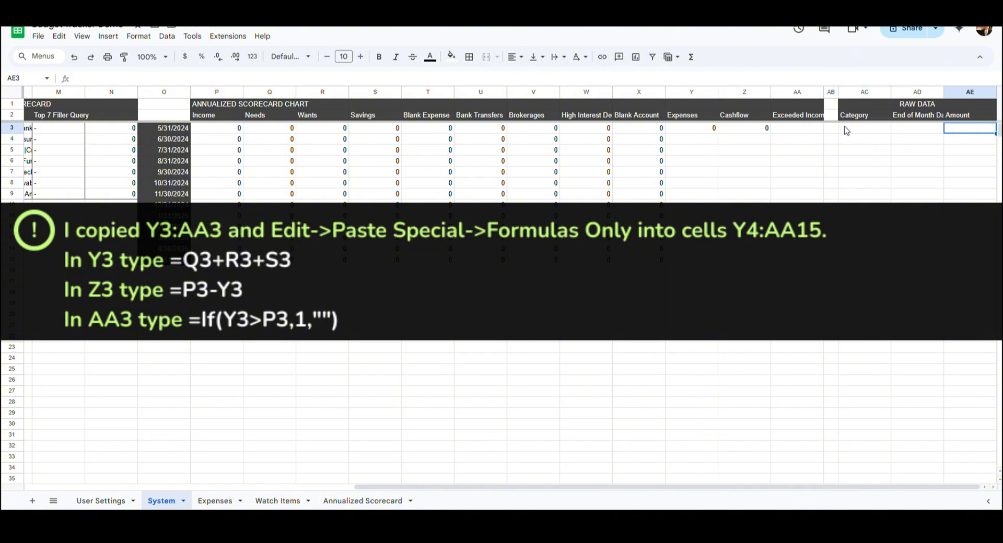
key("Left")
key("Left")
key("Left")
key("Left")
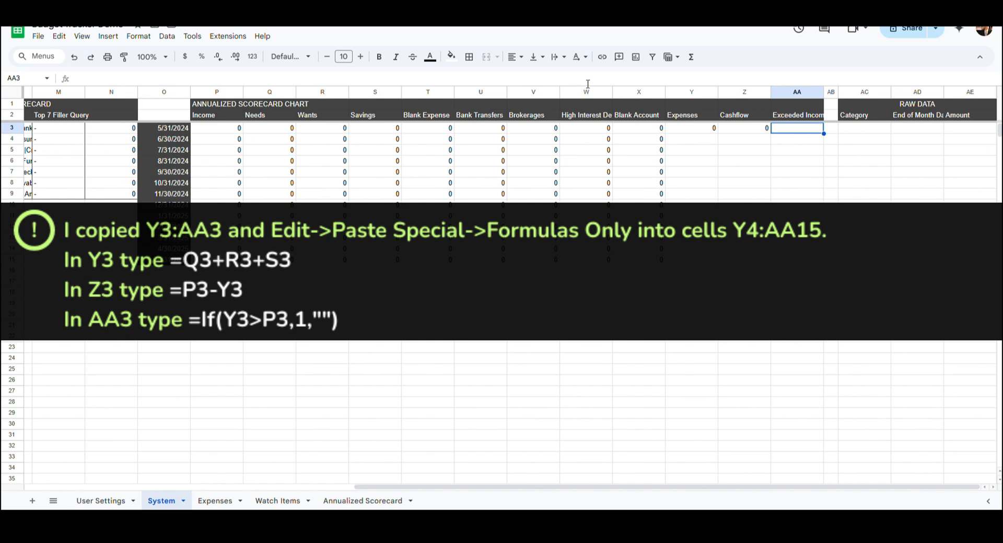
type("=If(Y3>P3,1,\"\")")
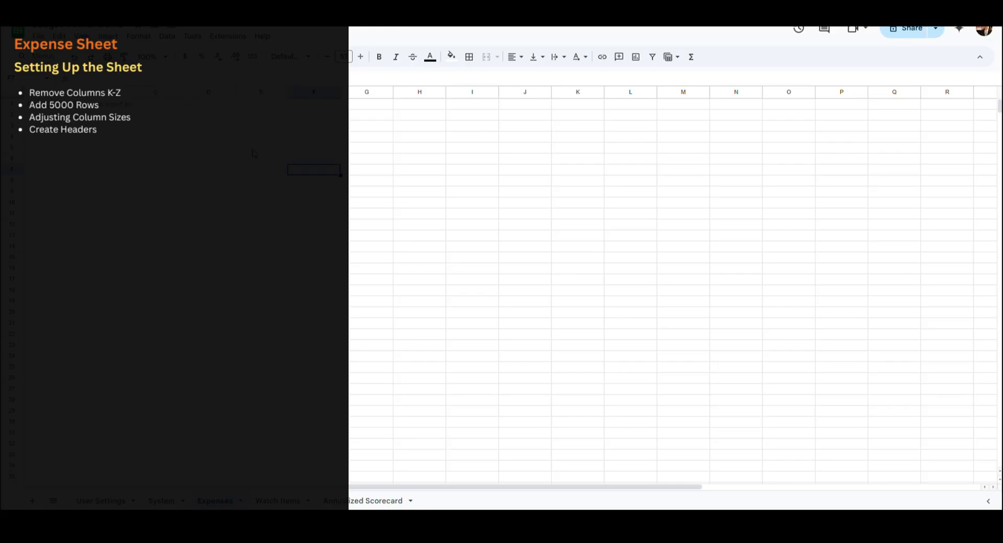
- Delete columns K through Z from the Expenses sheet
left_click(577, 95)
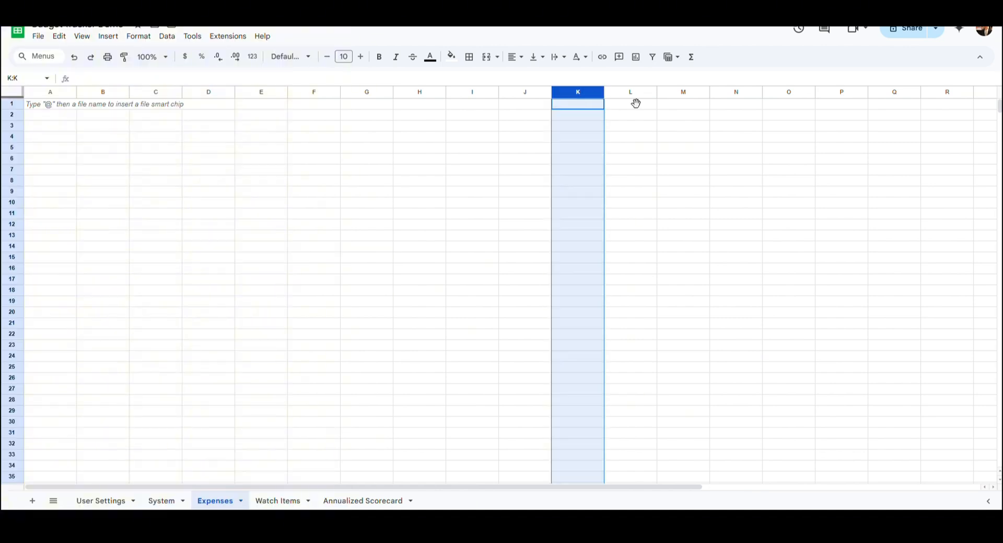
key("ctrl+shift+Right")
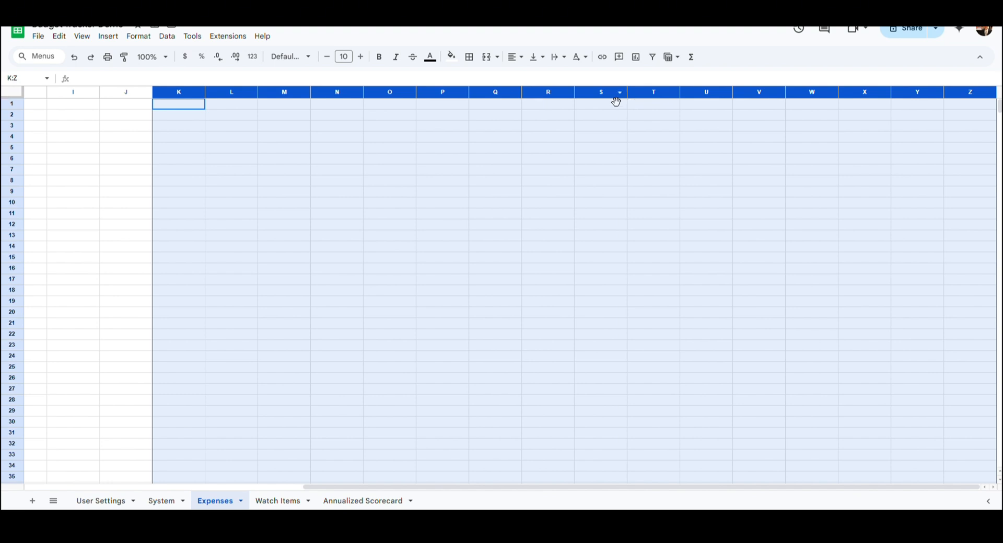
left_click(619, 95)
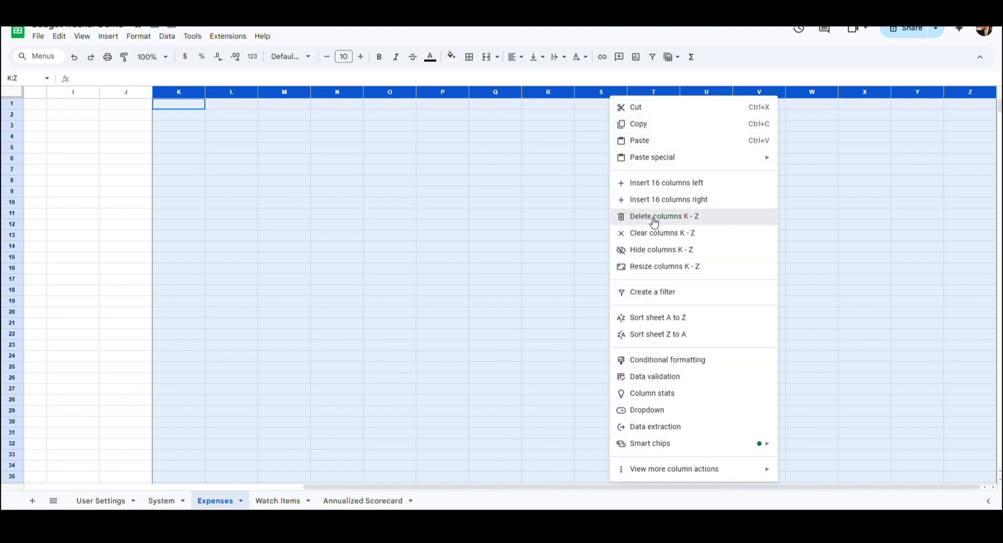
left_click(627, 216)
- Add 5000 more rows at the end of the Expenses sheet and return to cell A1
left_click(105, 377)
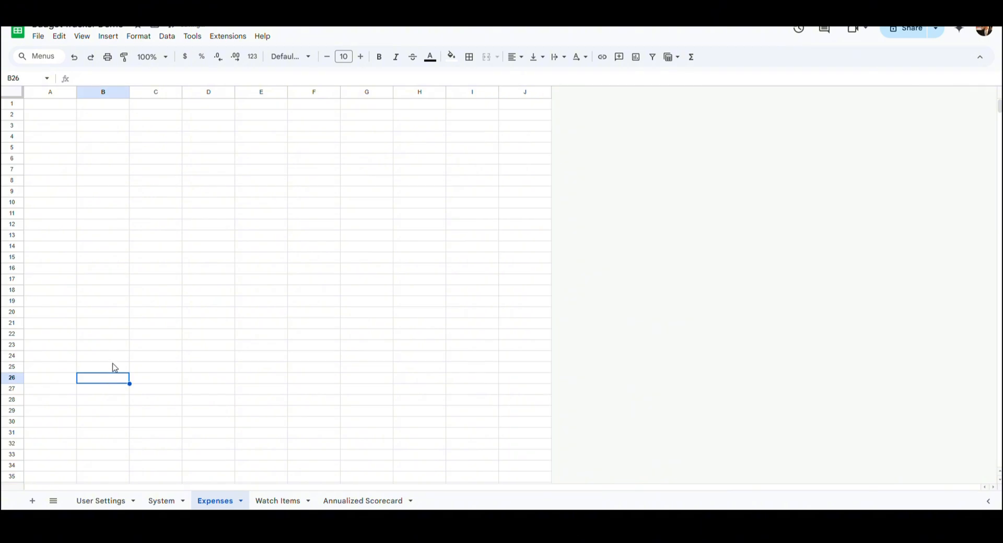
key("ctrl+Down")
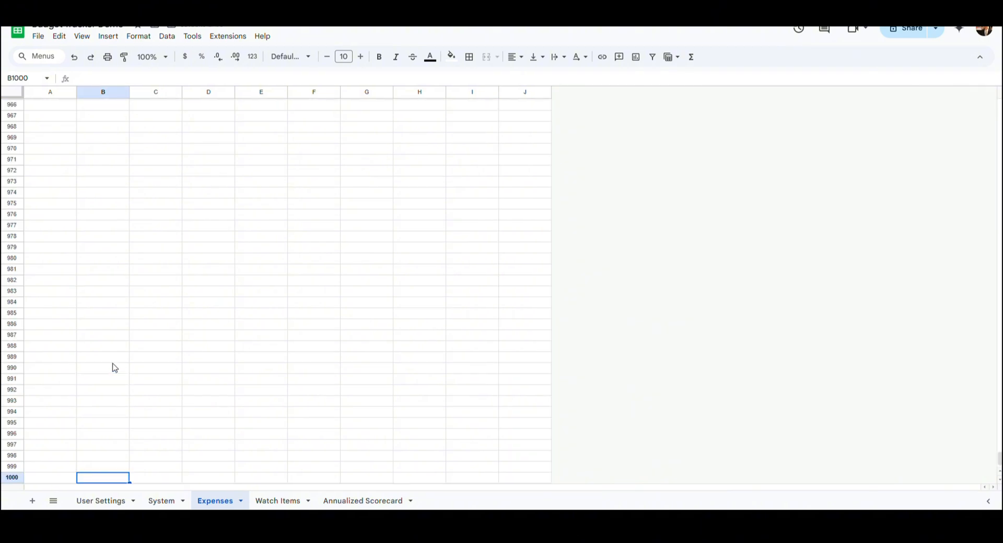
scroll(115, 368, "down", 1)
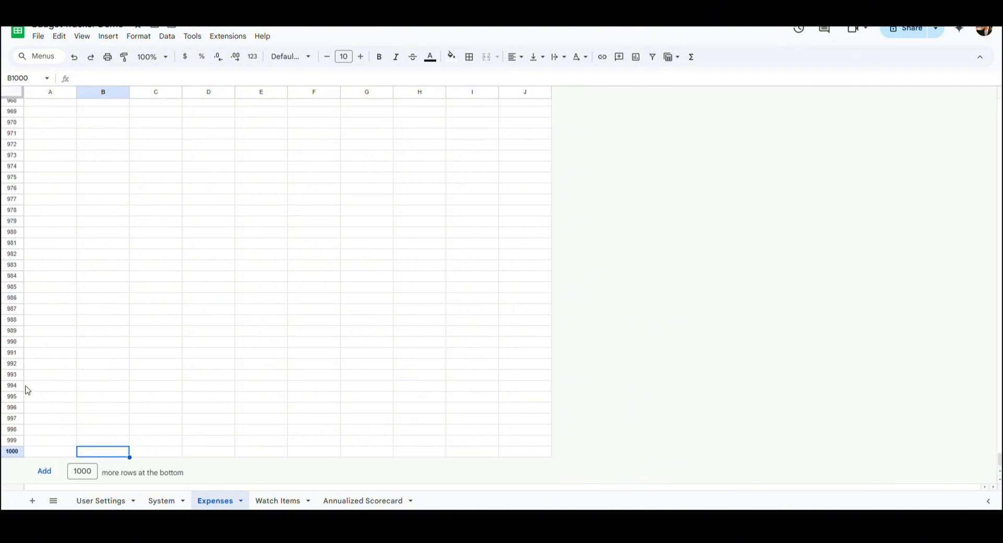
left_click_drag(78, 473, 72, 473)
type("5")
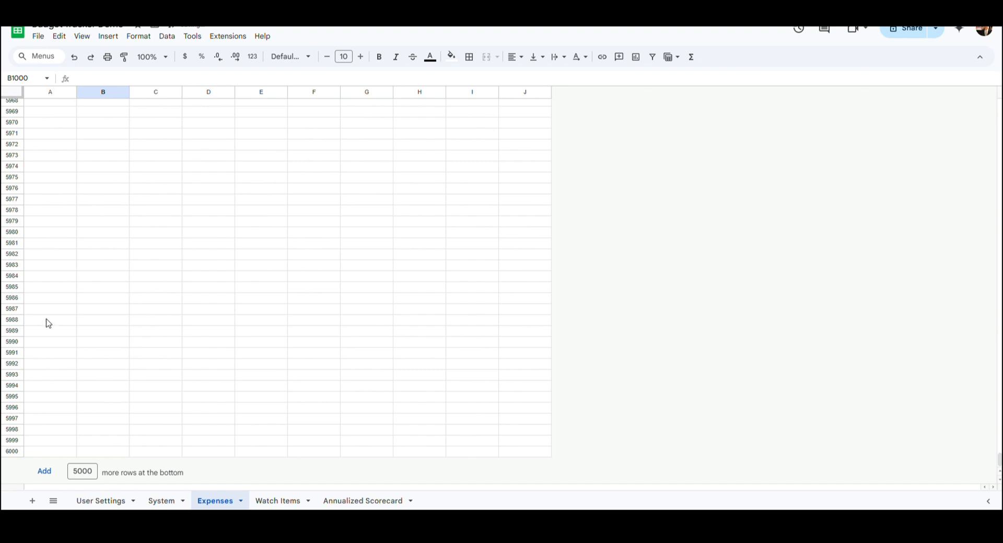
left_click(51, 303)
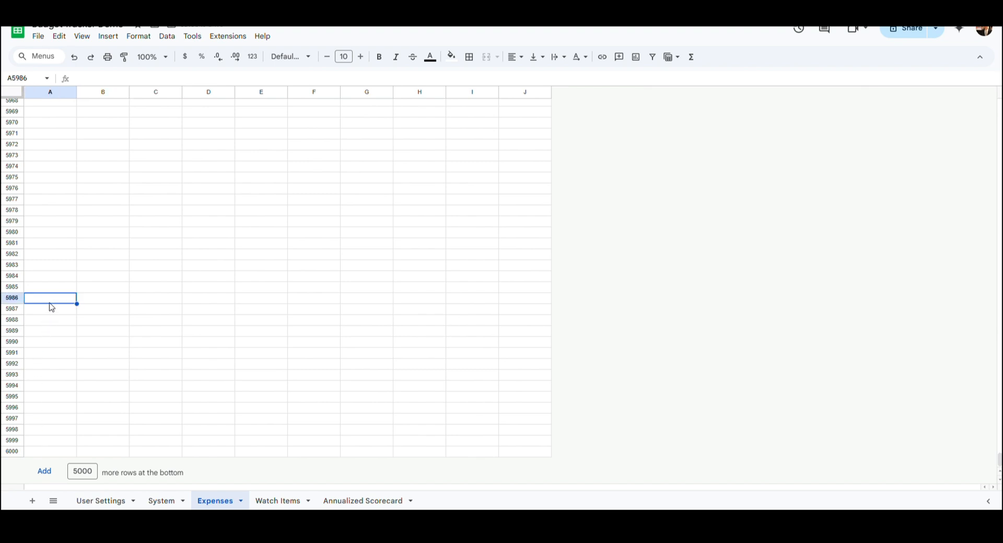
key("ctrl+Home")
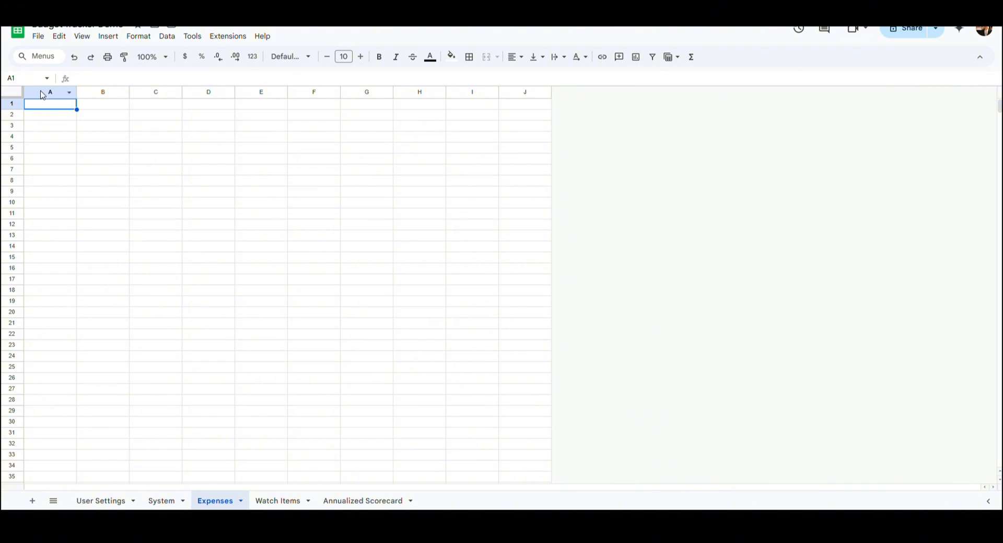
- Resize columns A and J of the Expenses sheet to 27 pixels
left_click(43, 95)
left_click(520, 95, "ctrl")
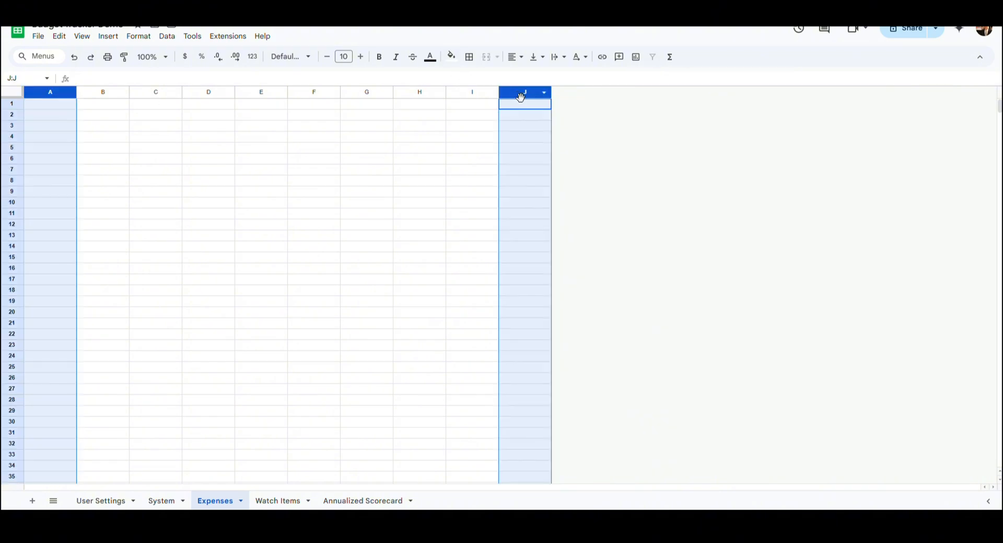
right_click(521, 97)
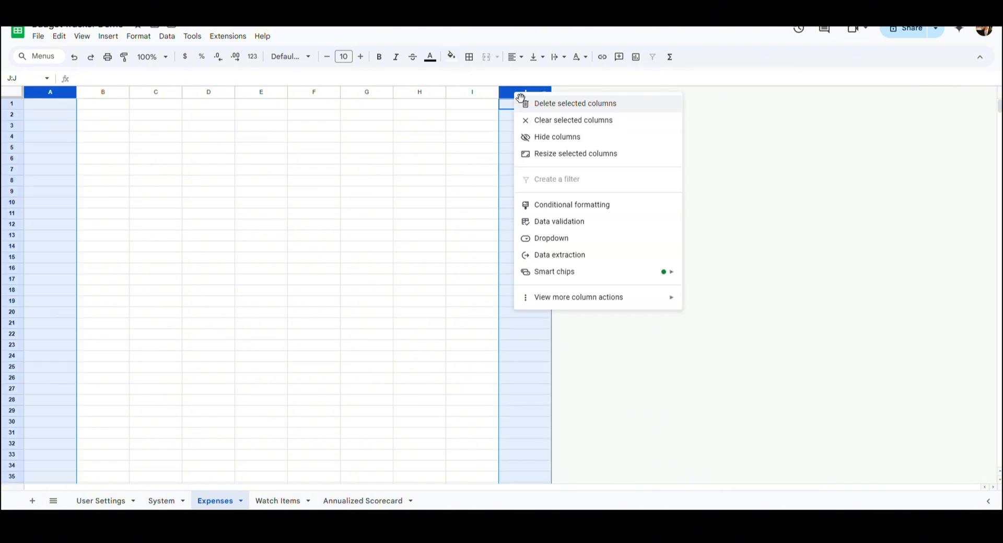
left_click(542, 154)
type("27")
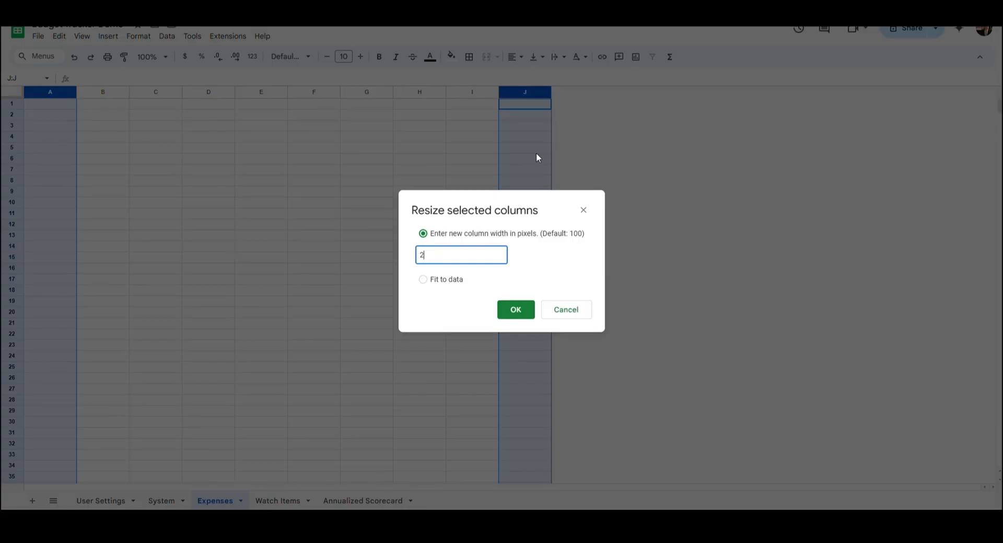
left_click(525, 315)
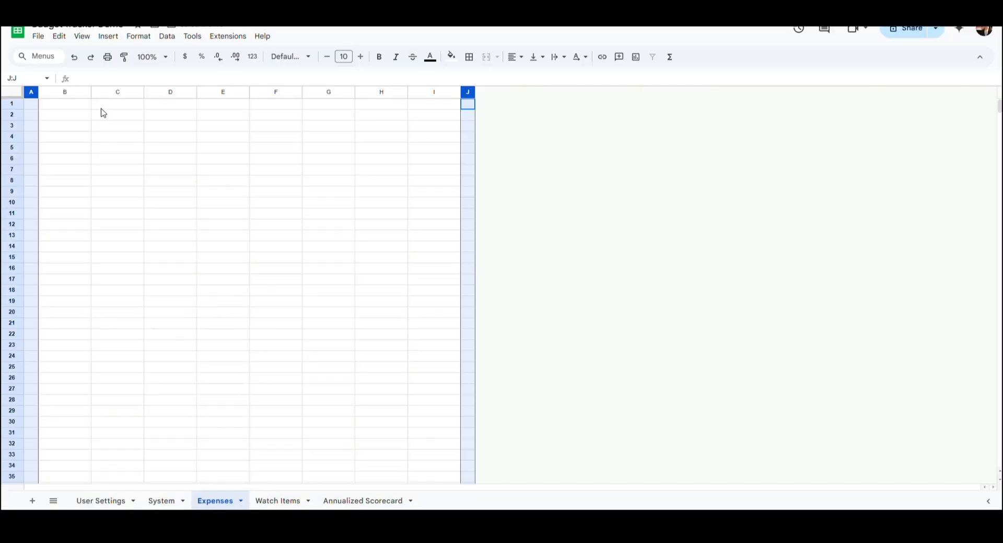
- Resize column B of the Expenses sheet to 65 pixels
right_click(76, 93)
left_click(159, 264)
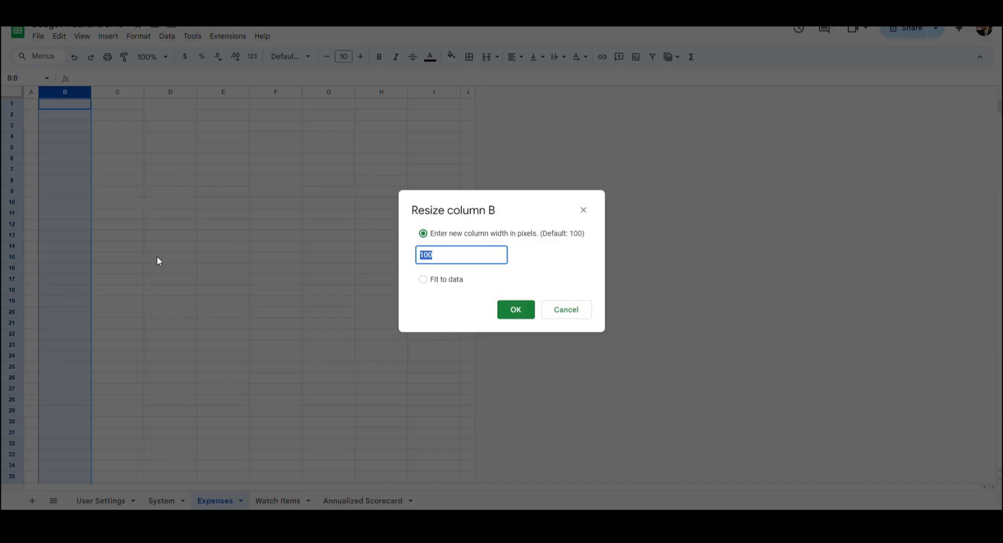
type("65")
key("Return")
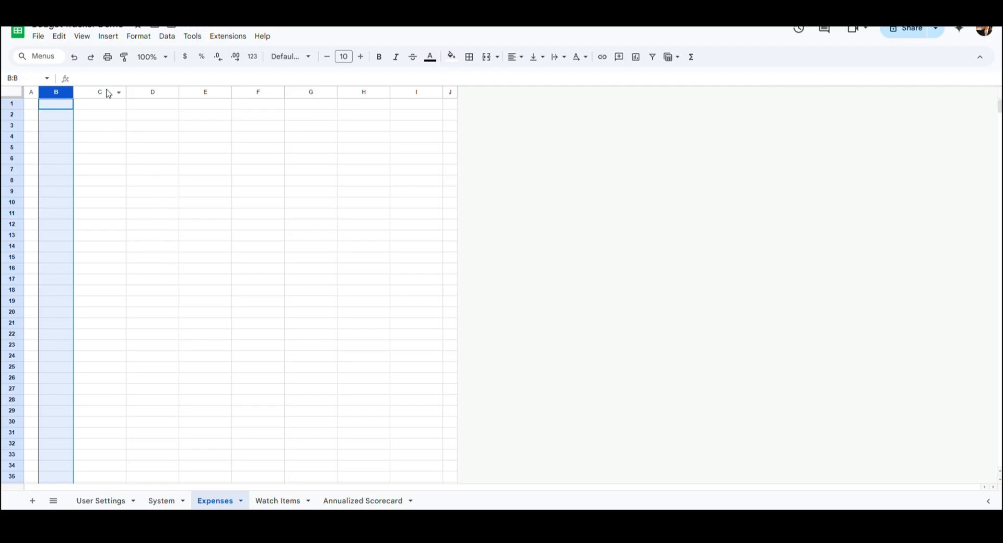
- Set the width of columns C, D, G and H to 100 pixels
left_click(108, 92)
left_click(157, 92, "ctrl")
left_click(311, 92, "ctrl")
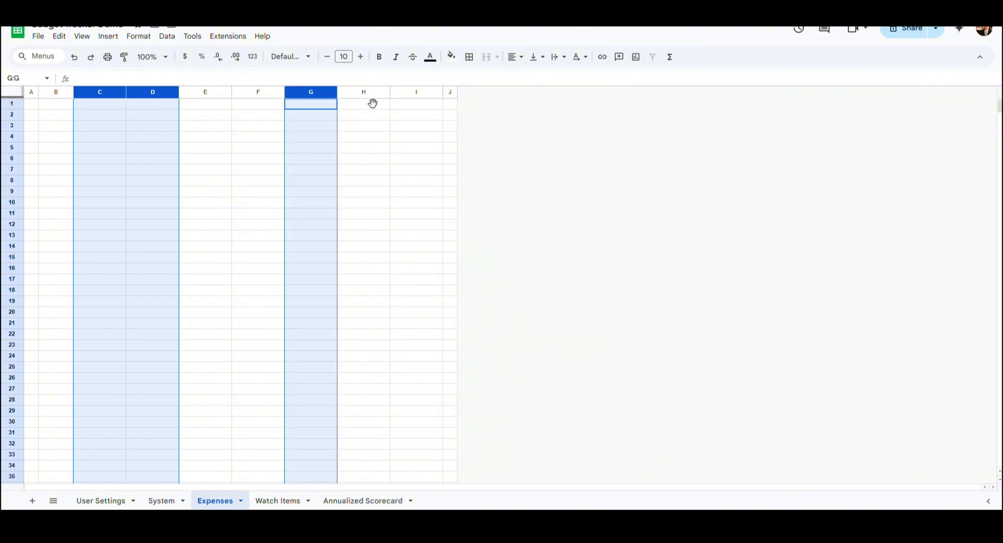
left_click(366, 93, "ctrl")
right_click(369, 96)
left_click(402, 153)
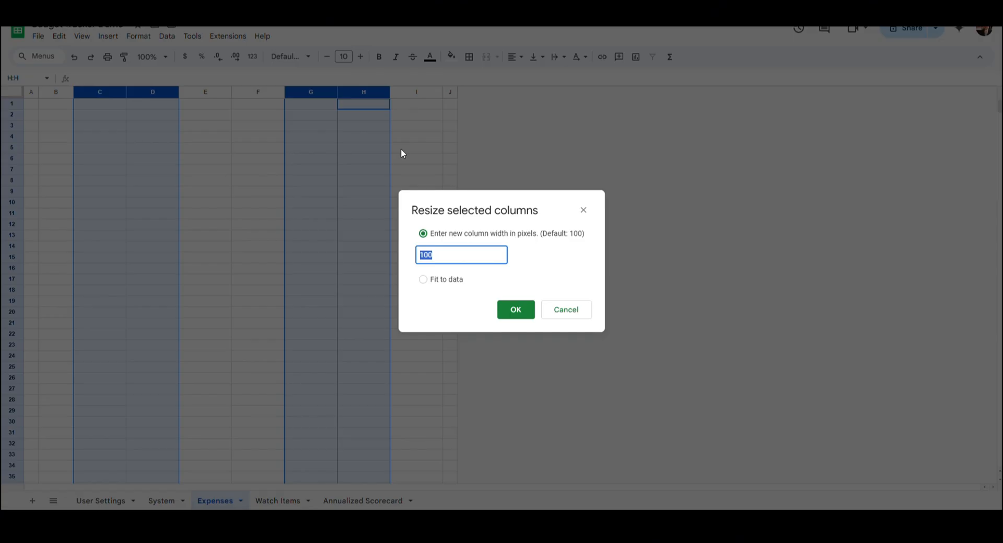
type("100")
key("Return")
- Widen columns E and F to about twice the width of column D
left_click(222, 96)
left_click(259, 95, "ctrl")
right_click(260, 97)
left_click(296, 155)
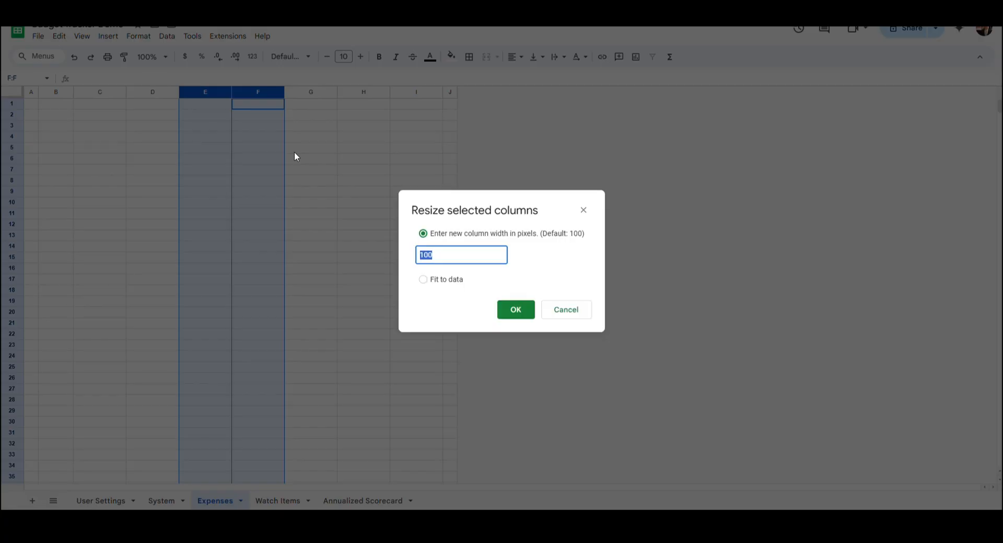
key("Return")
- Resize column I of the Expenses sheet to 341 pixels
left_click(517, 93)
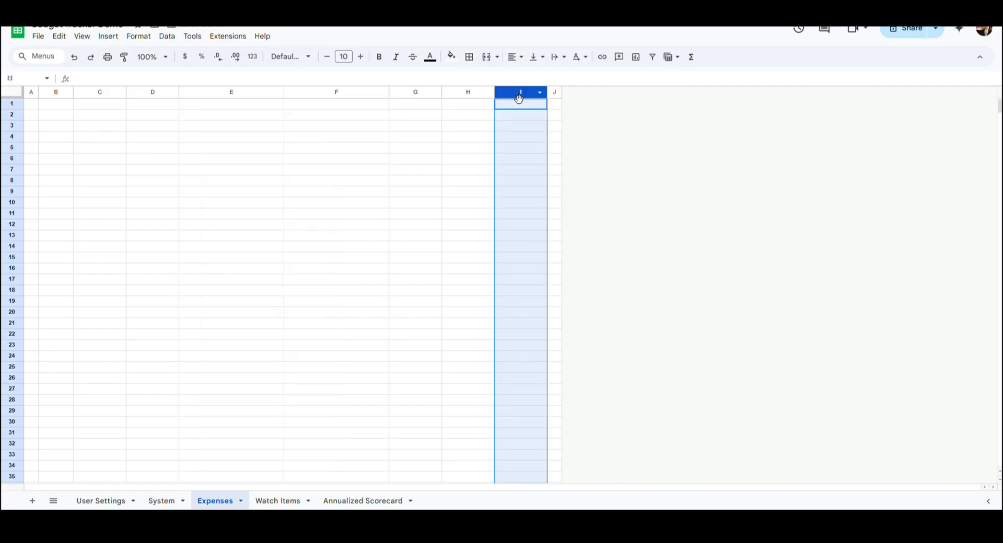
right_click(517, 93)
left_click(567, 263)
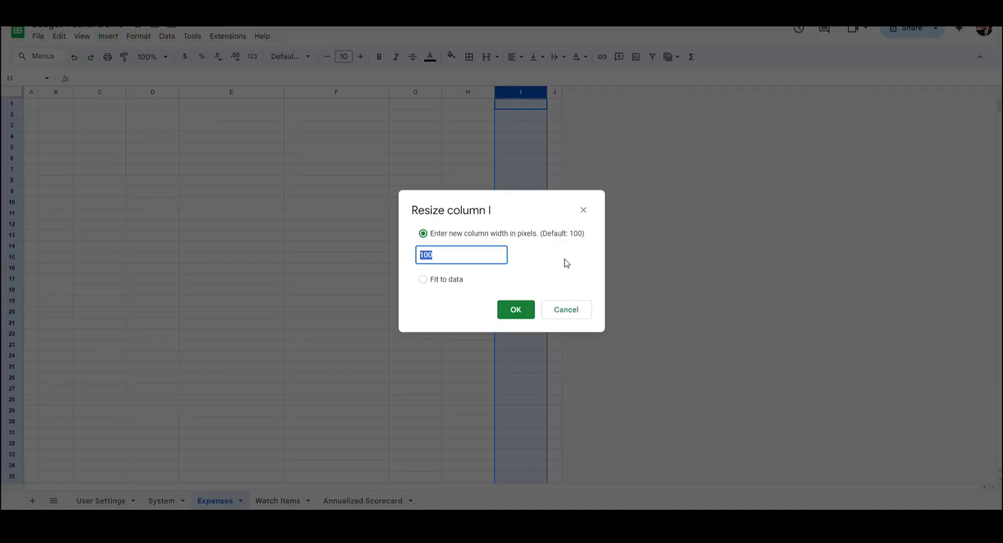
type("341")
key("Return")
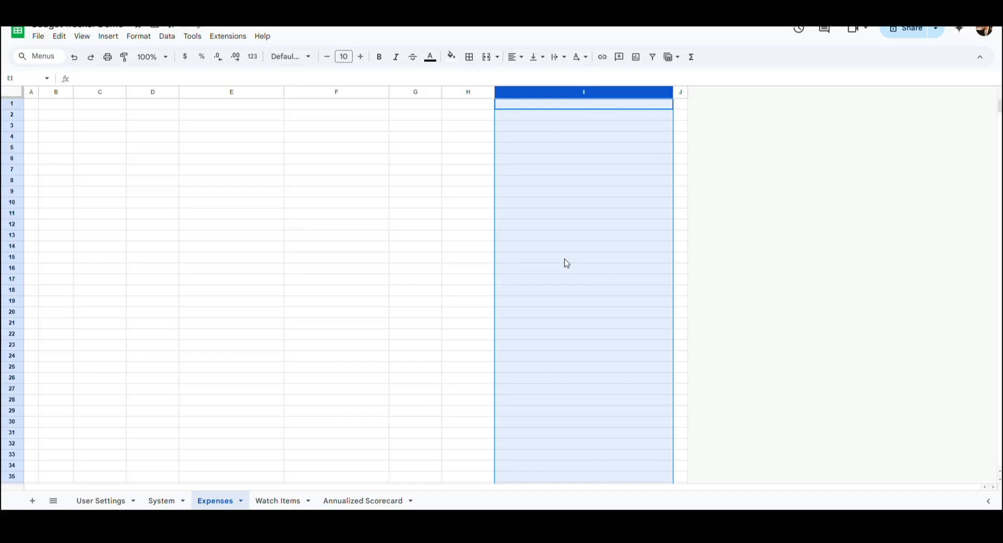
- Enter the headers Cleared, Scheduled, Month End, Account, Expense Type, (-) Debit, (+) Credit and Description across B8:I8
left_click(50, 185)
type("Cleared")
key("Tab")
type("Schedu")
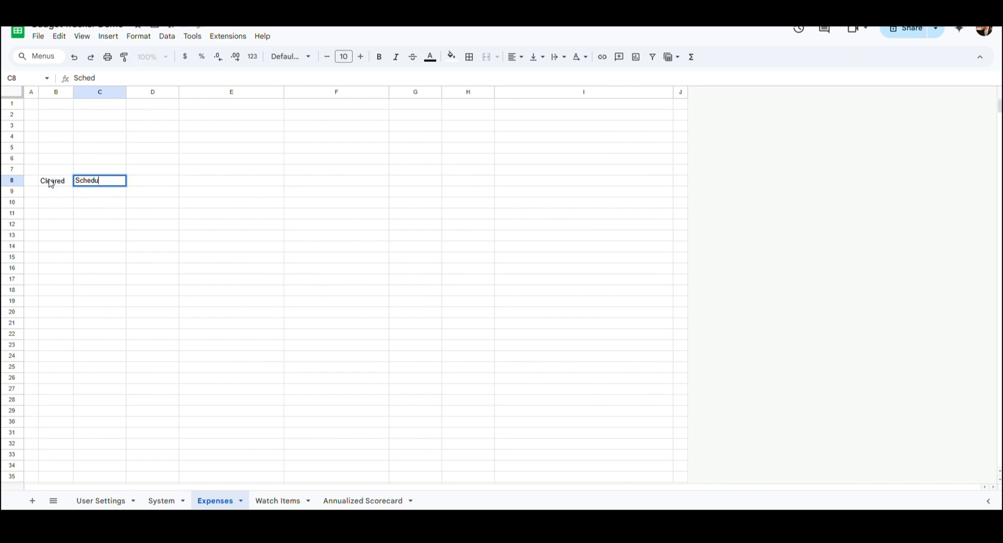
type("led")
key("Tab")
type("Month")
type("End")
key("Tab")
type("Acc")
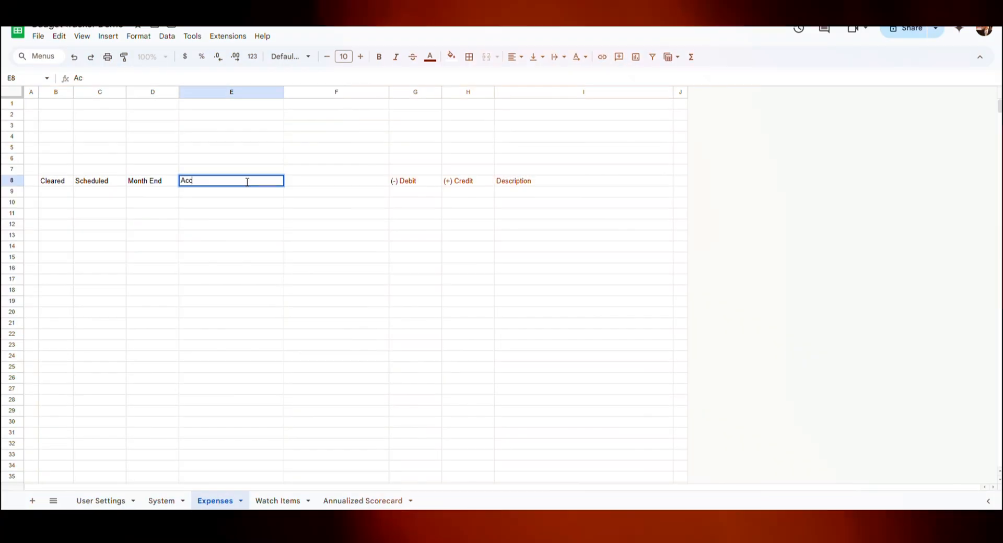
type("ount")
key("Tab")
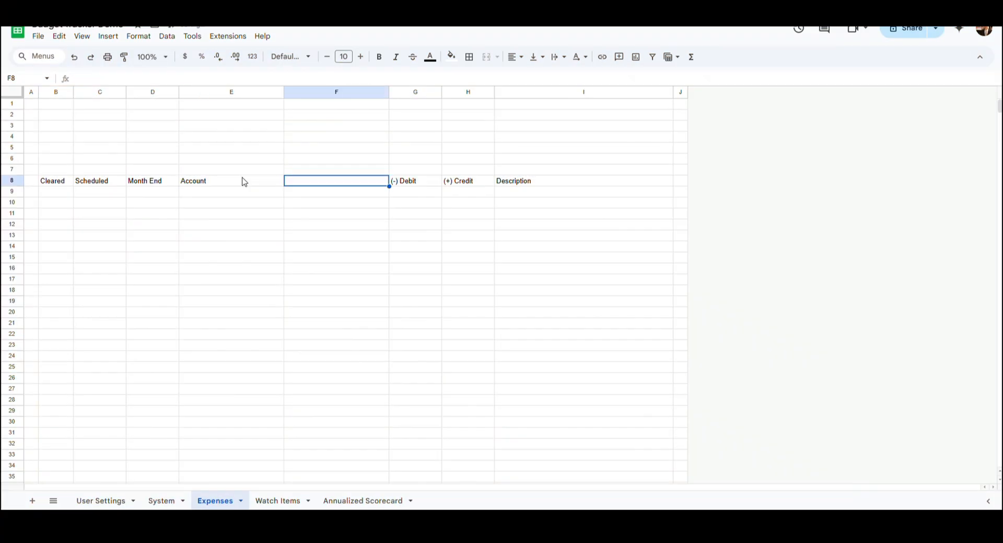
type("Expense Type")
key("Return")
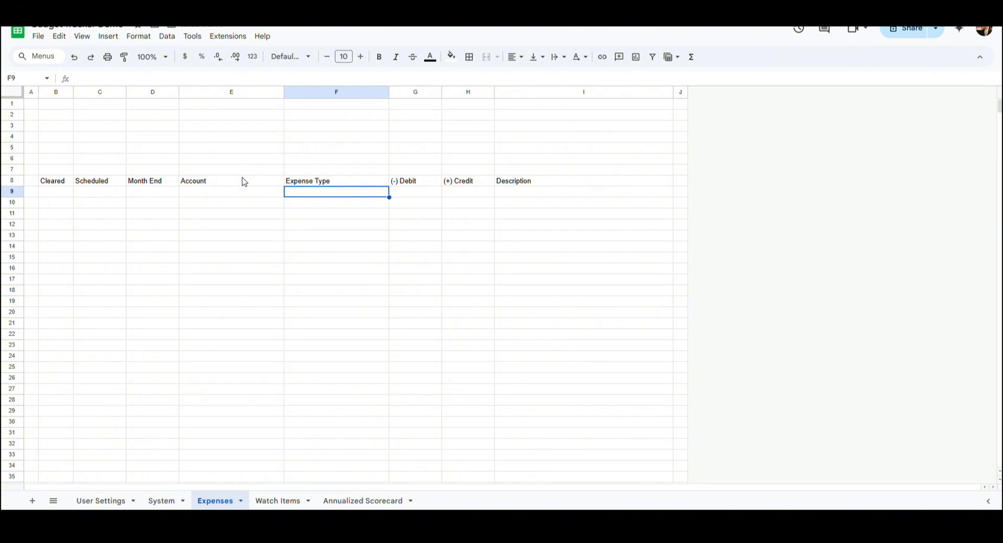
- Make the header row B8:I8 bold
left_click(55, 181)
left_click(540, 182, "shift")
left_click(380, 57)
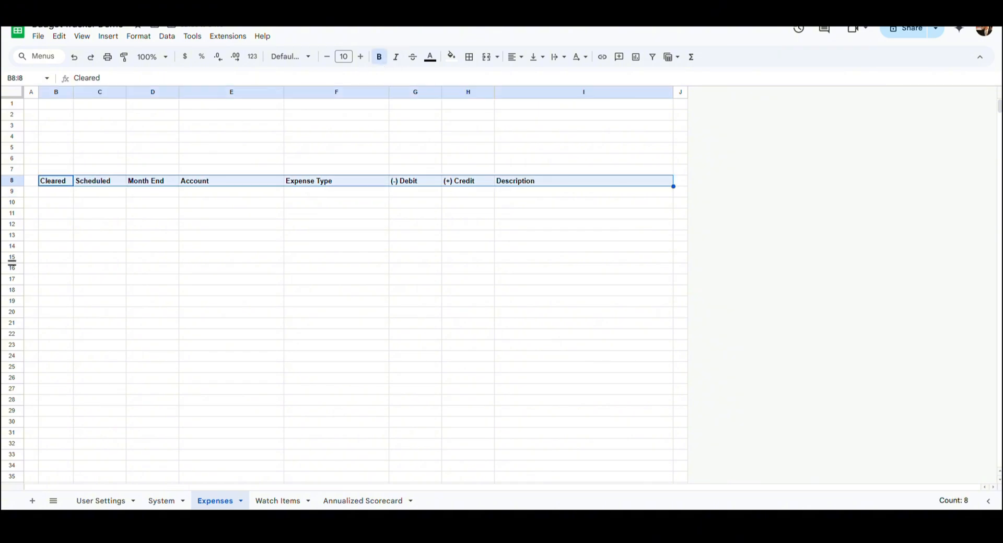
- Freeze the Expenses sheet's rows up to row 8
left_click(58, 184)
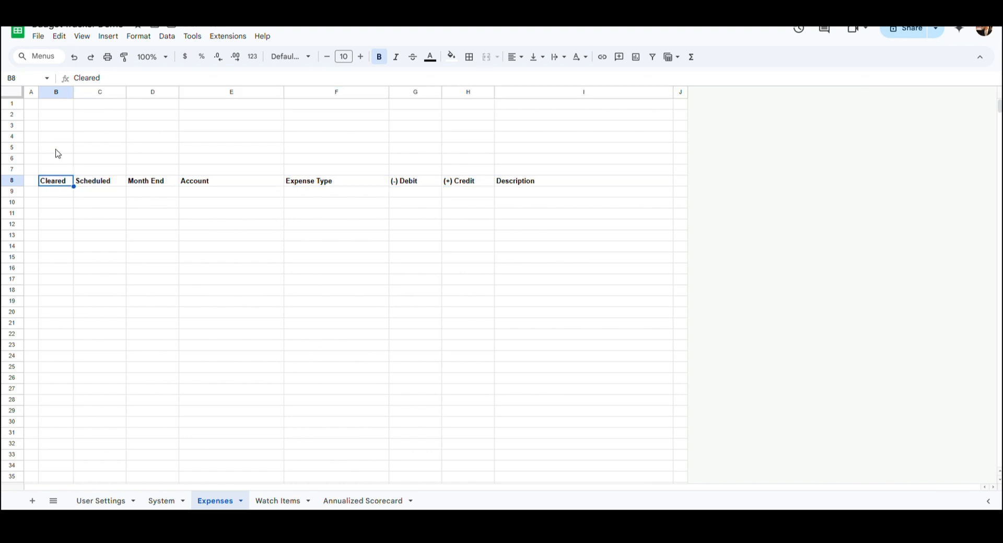
left_click(62, 37)
mouse_move(80, 39)
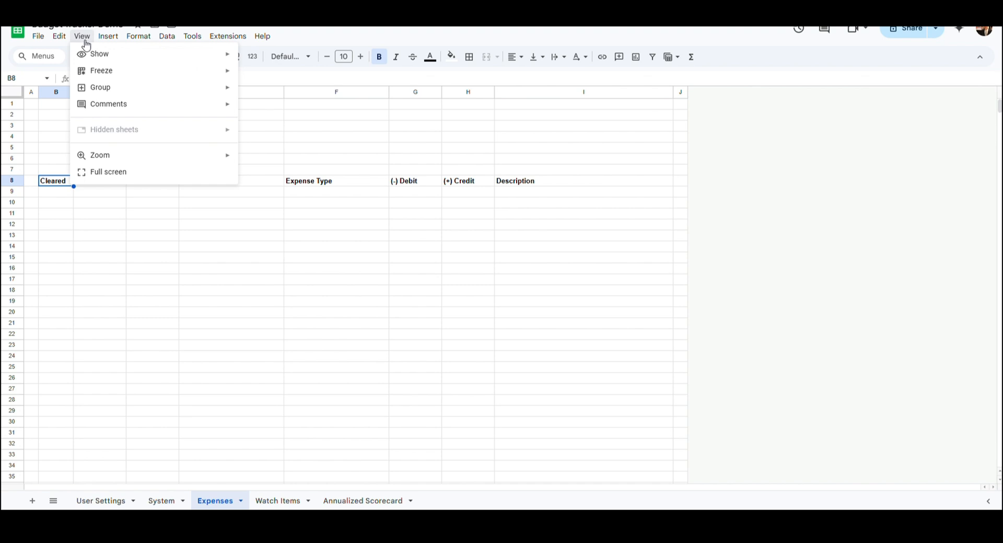
mouse_move(162, 77)
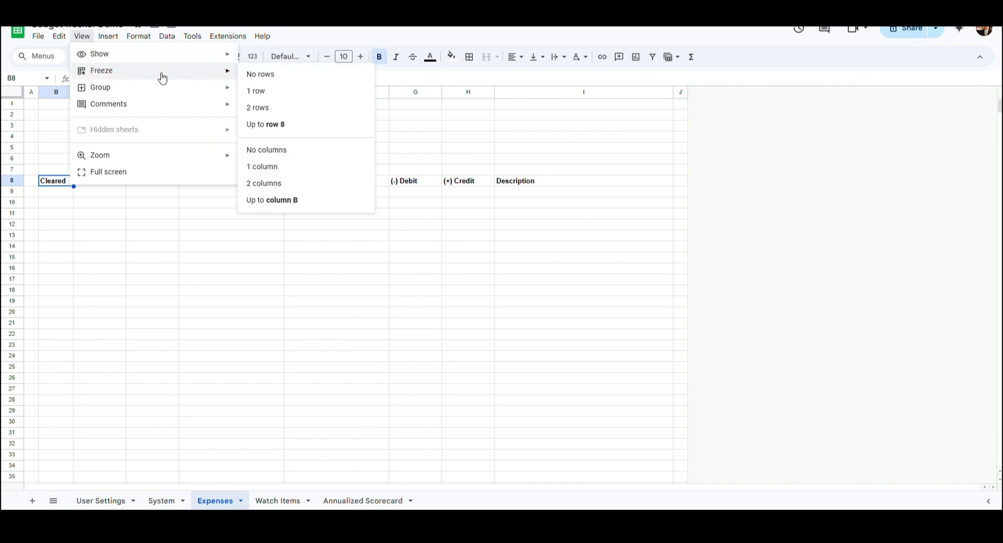
left_click(272, 126)
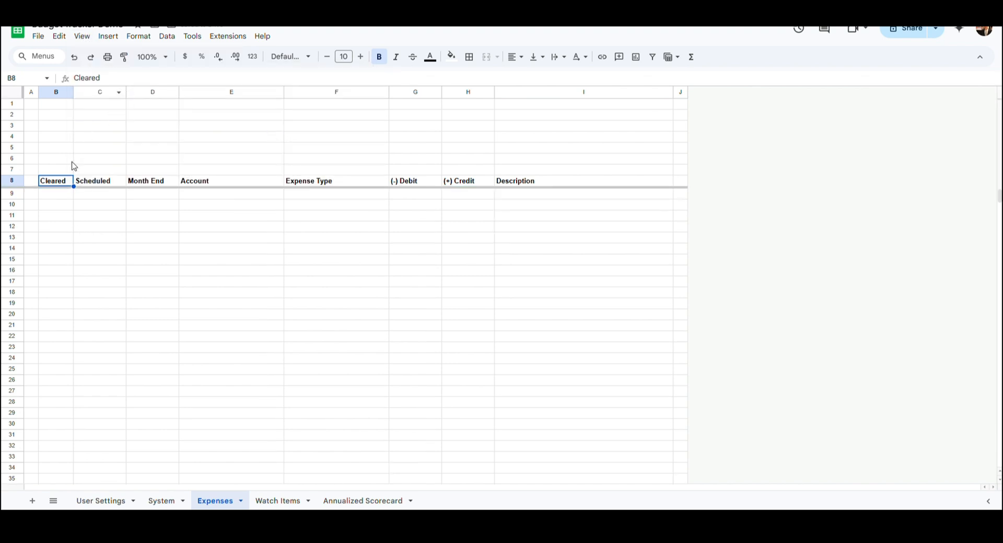
- Create a filter on the header row B8:I8
left_click(522, 183, "shift")
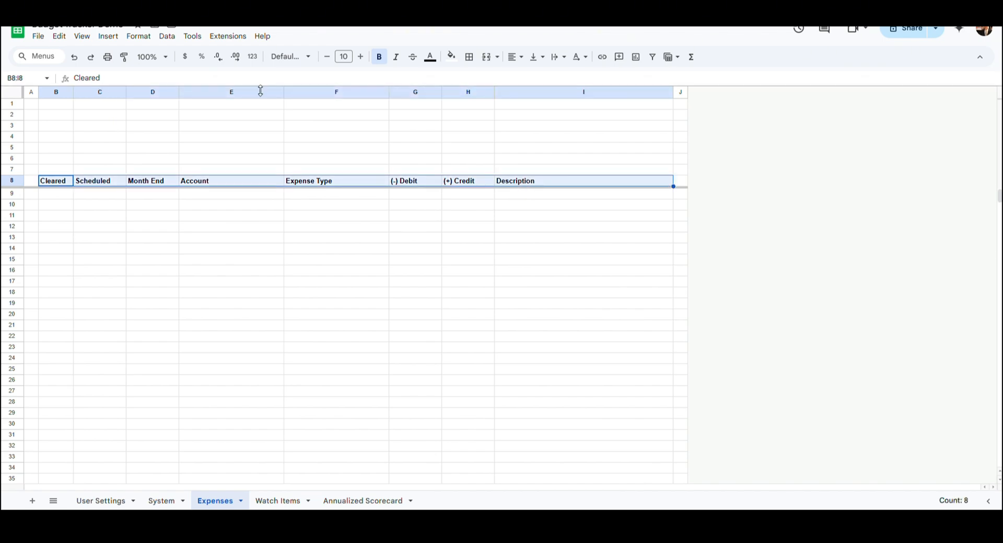
left_click(165, 37)
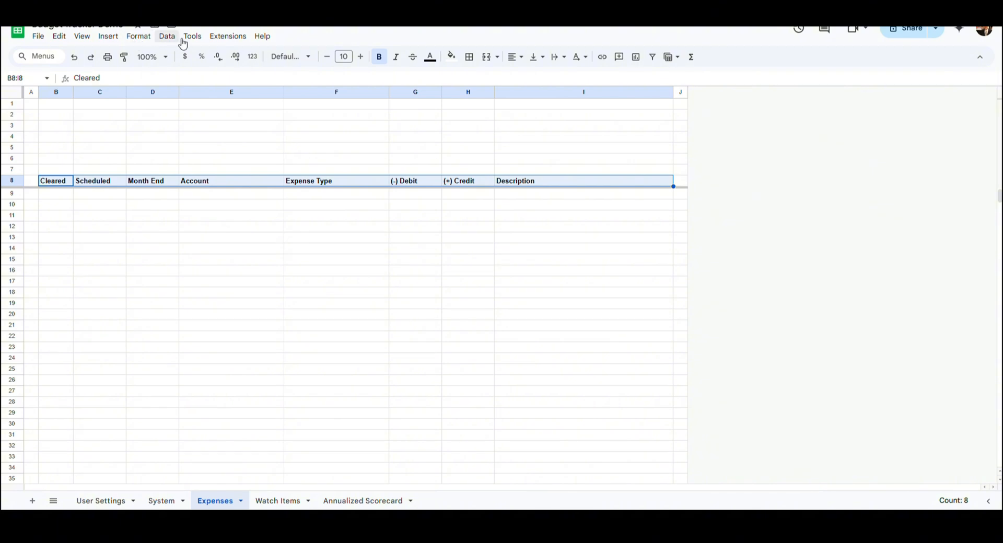
left_click(171, 37)
left_click(209, 97)
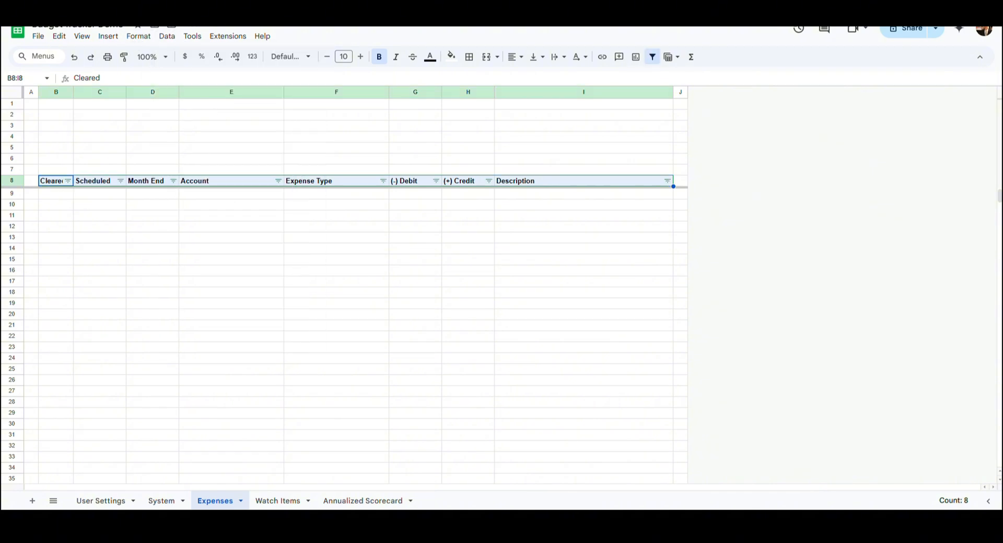
- Start a conditional formatting rule for G9:H6000 with the condition "Is equal to"
left_click(138, 36)
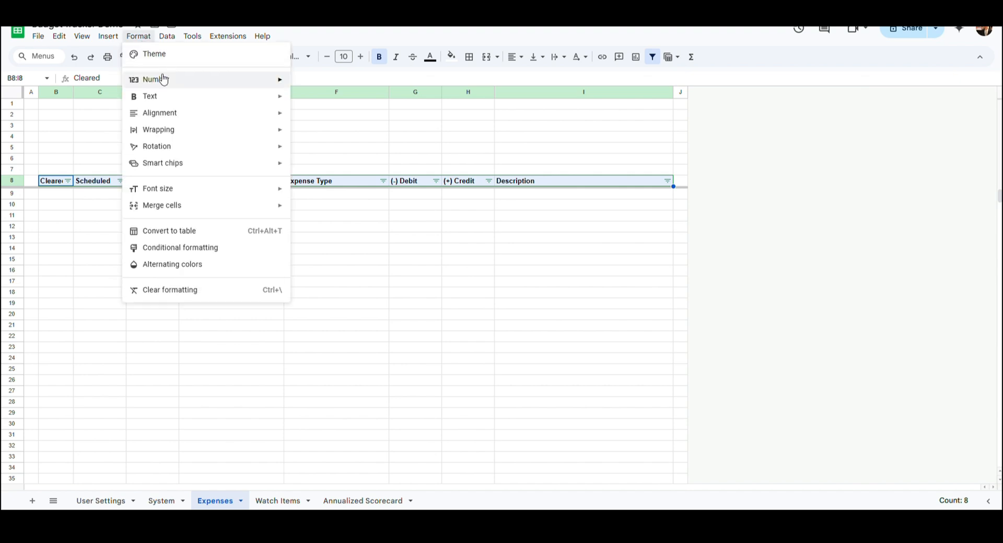
mouse_move(164, 79)
left_click(203, 249)
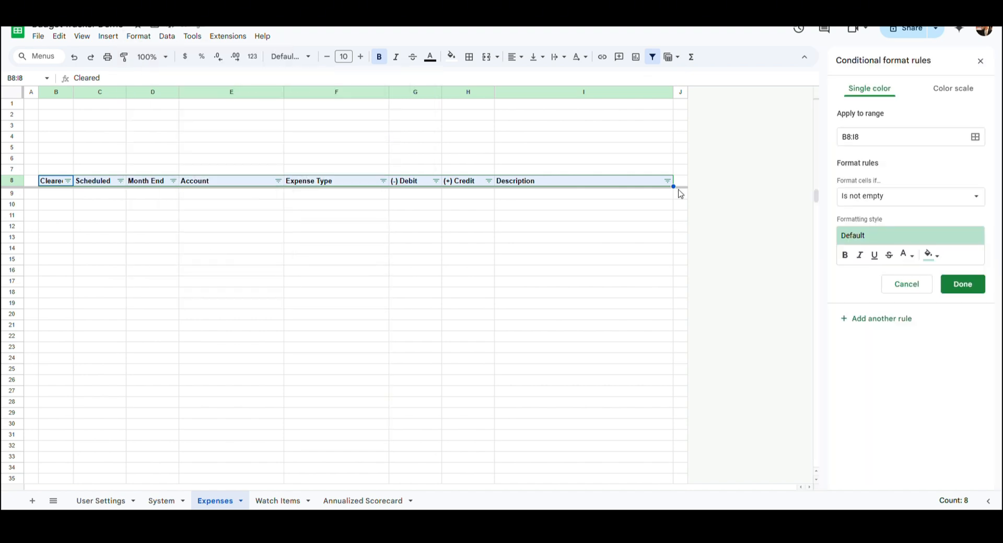
left_click(890, 139)
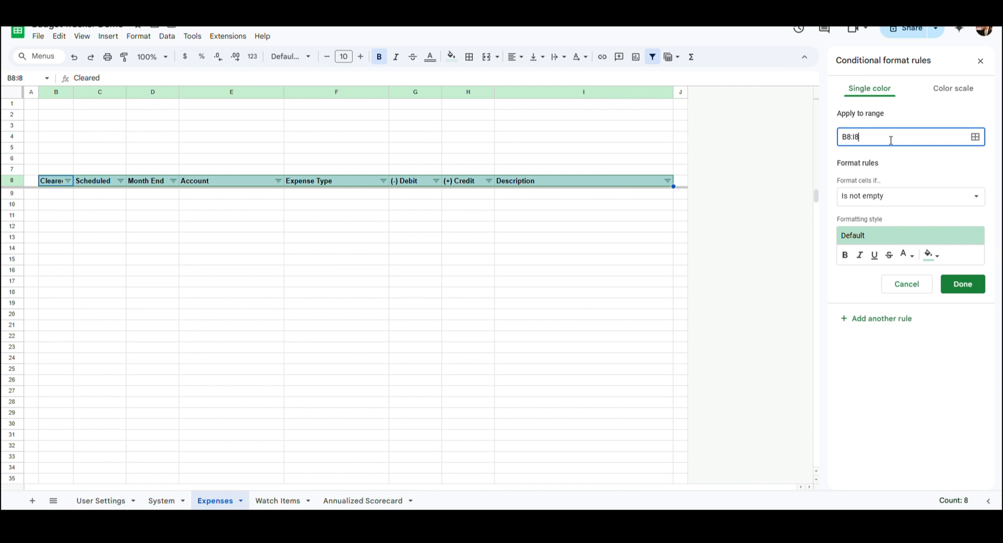
key("Home")
key("shift+Right")
key("shift+Right")
type("G")
left_click(933, 203)
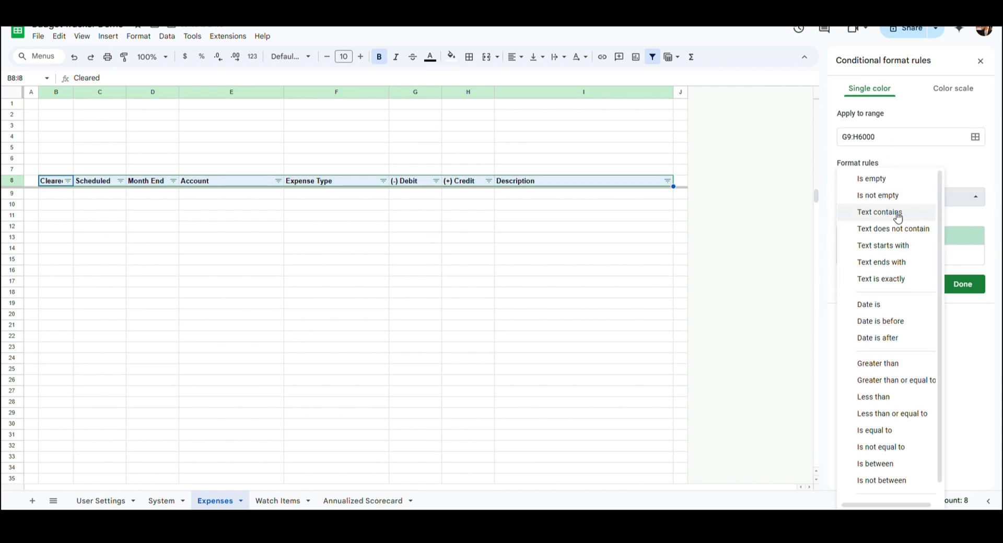
left_click(902, 431)
- Set the rule's comparison value to 0 with no fill and light gray text, and save the rule
left_click(907, 282)
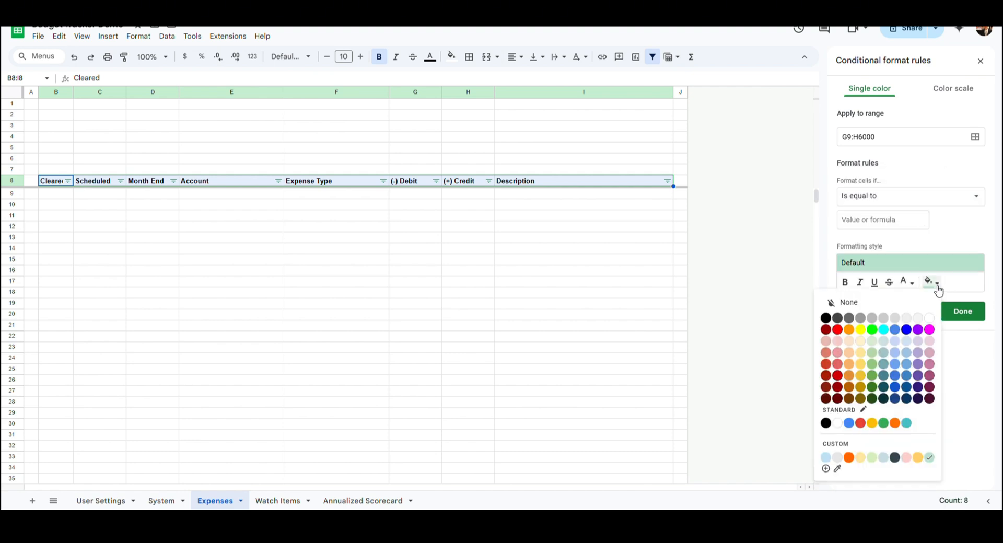
left_click(909, 282)
left_click(909, 282)
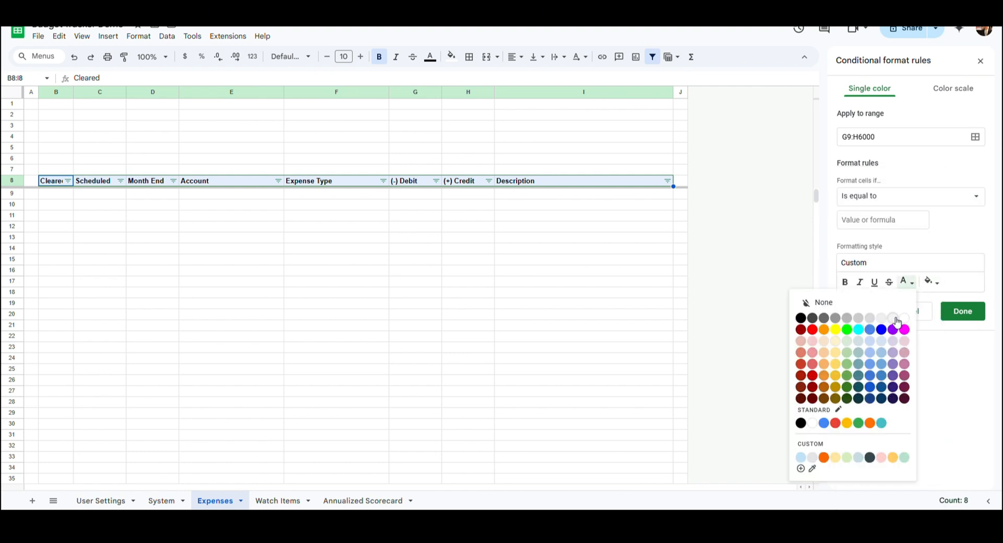
left_click(870, 319)
left_click(963, 312)
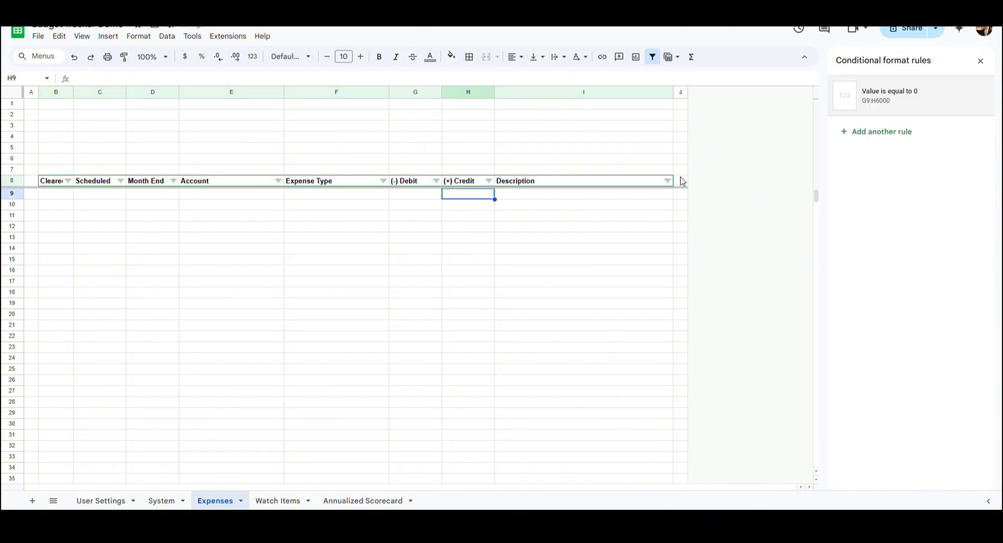
- Test the debit column's formatting with a trial entry of 100 in G9, and clear the cell
left_click(409, 193)
type("100")
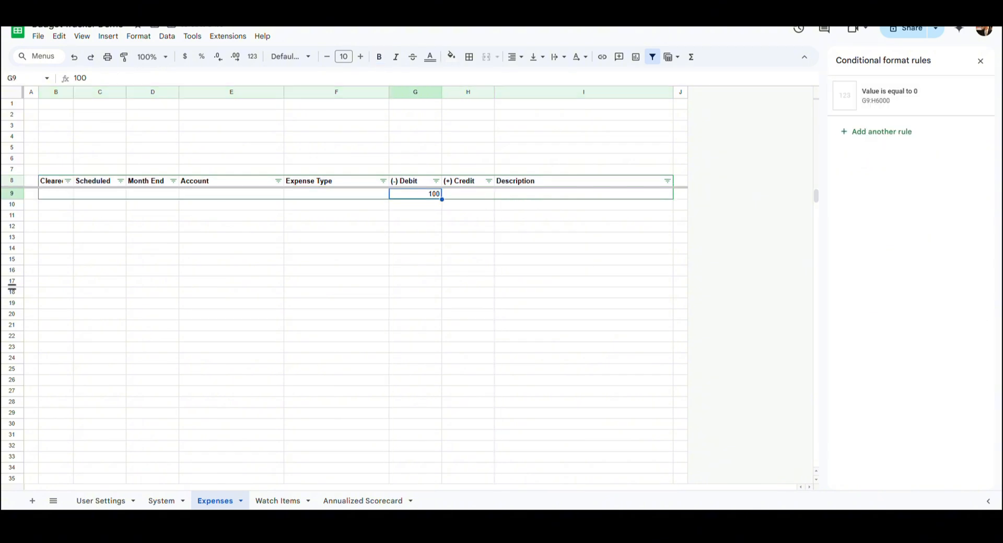
key("Delete")
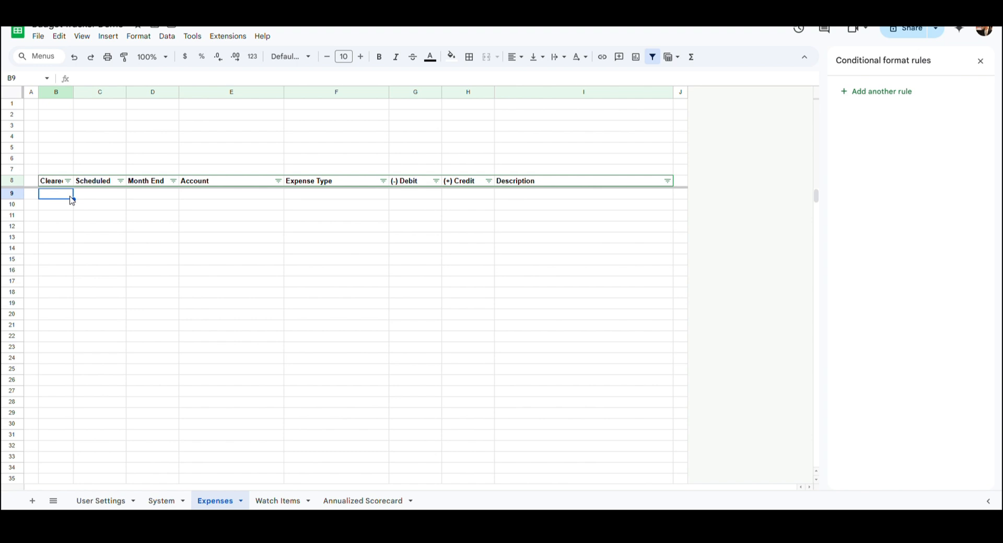
- Insert checkboxes in the Cleared column, B9:B6000
key("shift+Down")
key("ctrl+shift+Down")
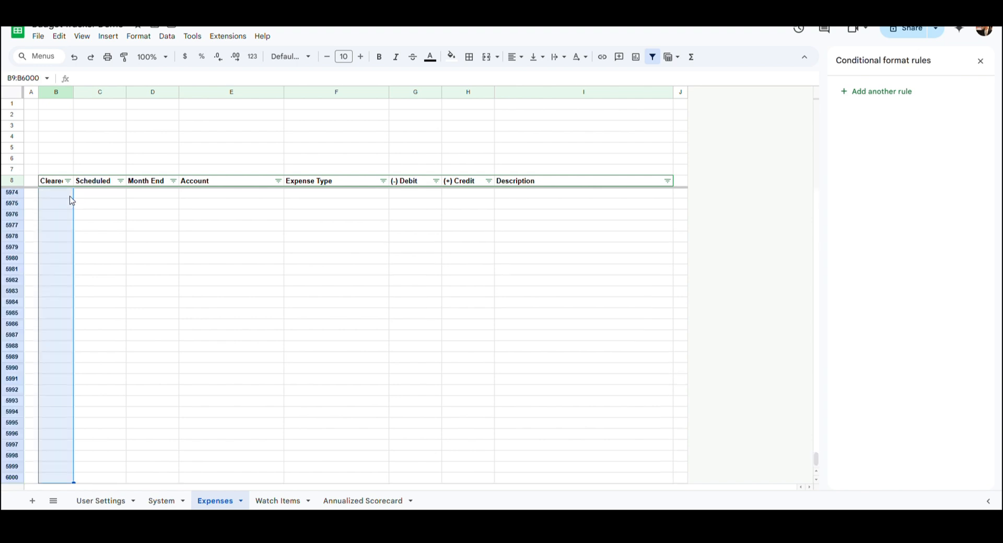
left_click(112, 36)
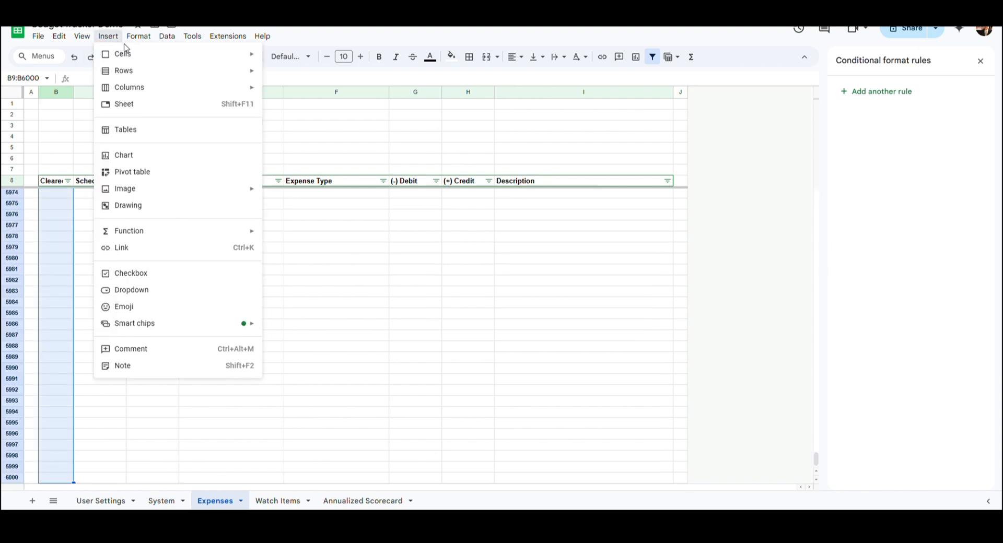
left_click(160, 280)
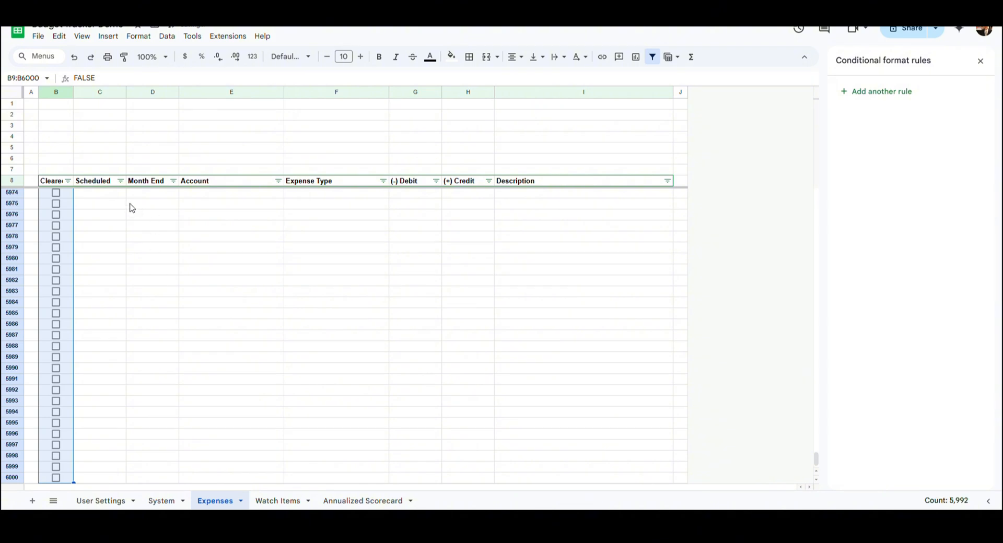
- Add a data validation rule to the Scheduled column, C9:C6000, with the criterion "Is valid date" and a warning for invalid data
left_click(94, 181)
key("Down")
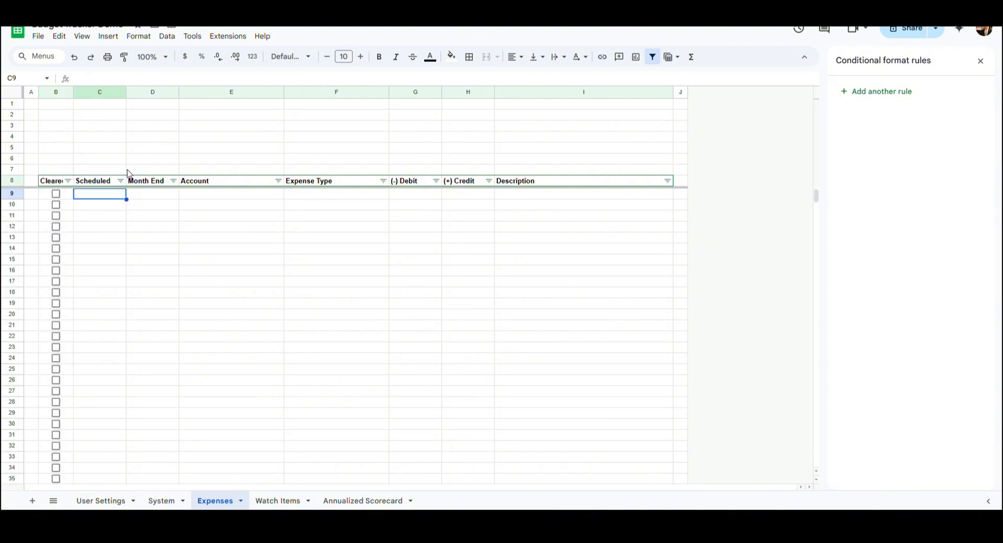
key("ctrl+shift+Down")
left_click(192, 36)
mouse_move(167, 36)
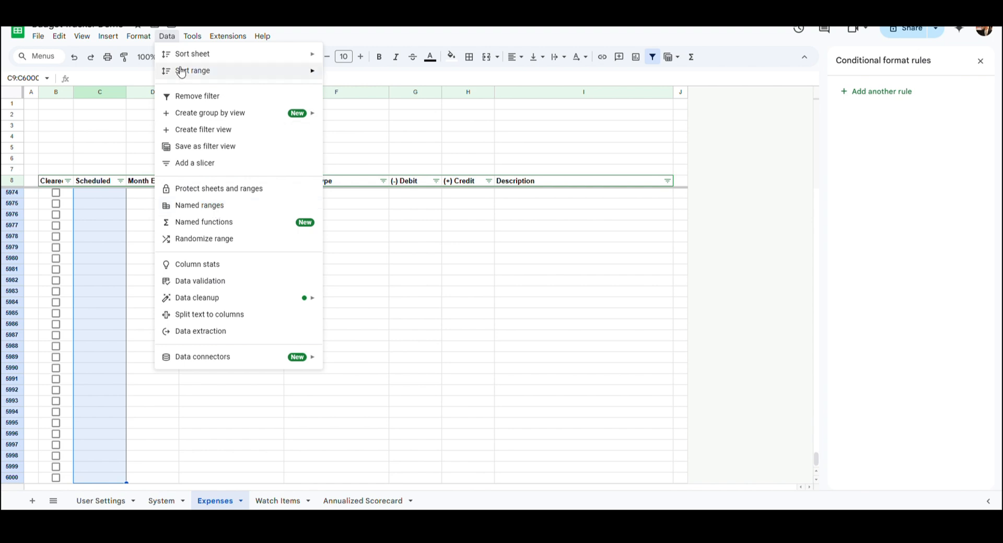
mouse_move(181, 72)
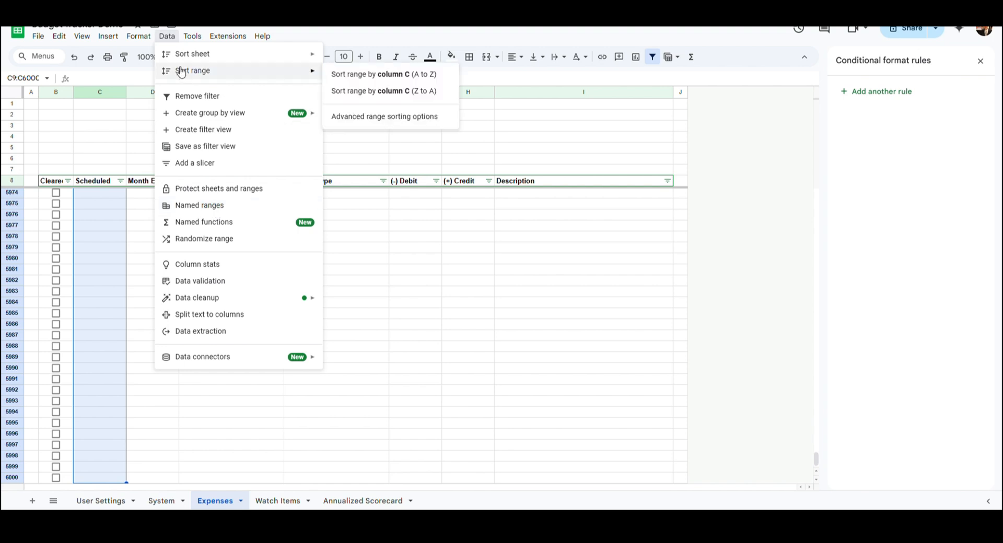
left_click(212, 282)
left_click(943, 132)
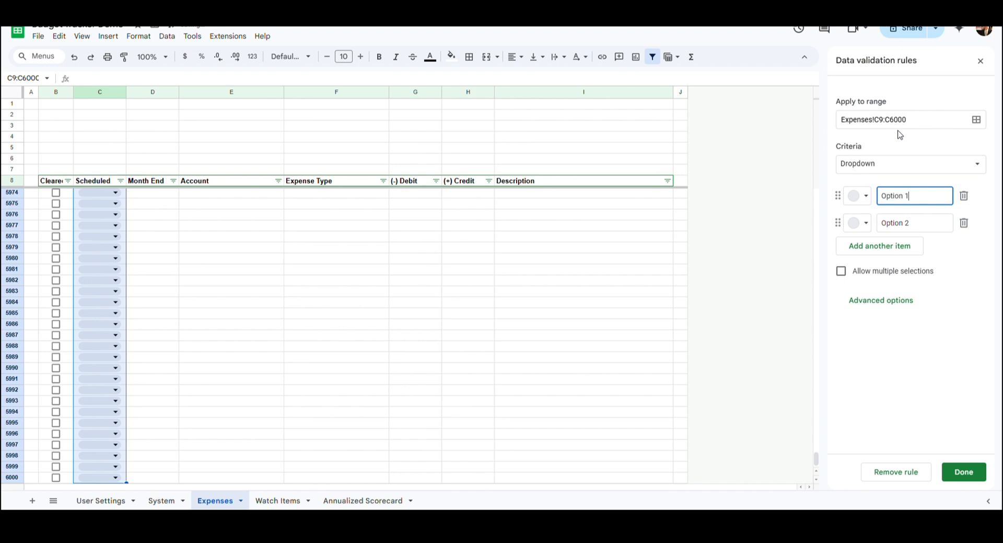
left_click(888, 168)
left_click(888, 297)
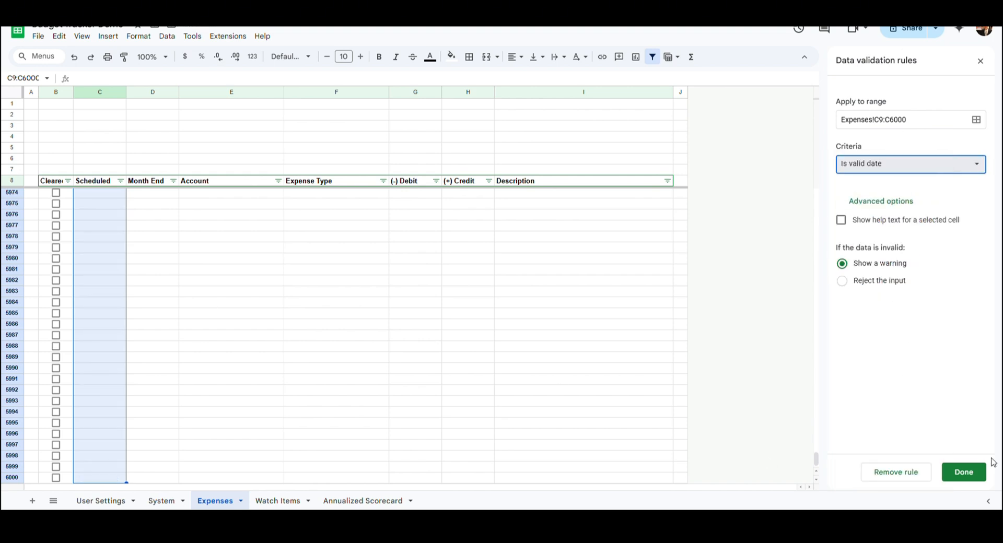
left_click(963, 472)
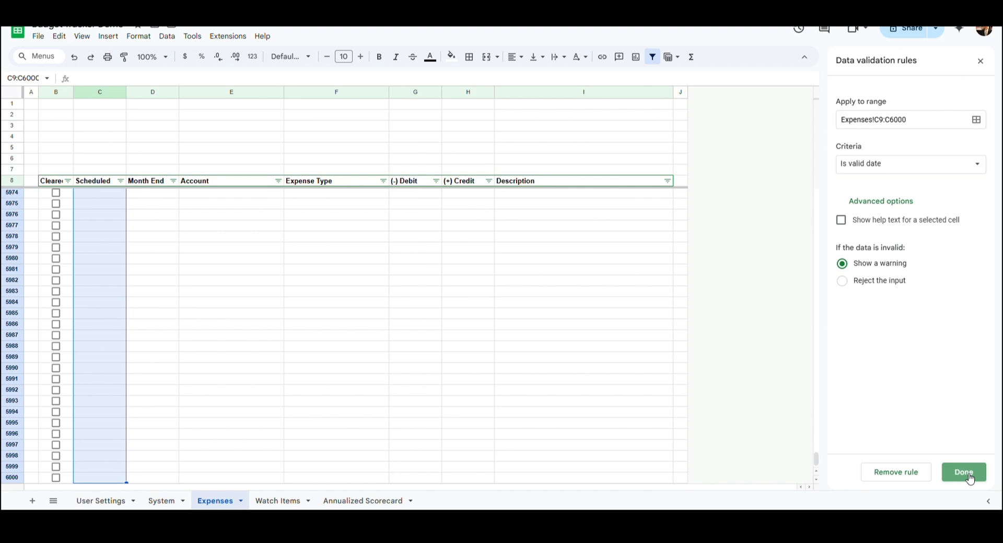
- Add a data validation rule to the Account column, E9:E6000, with the criterion "Dropdown (from a range)"
left_click(210, 193)
key("ctrl+shift+Down")
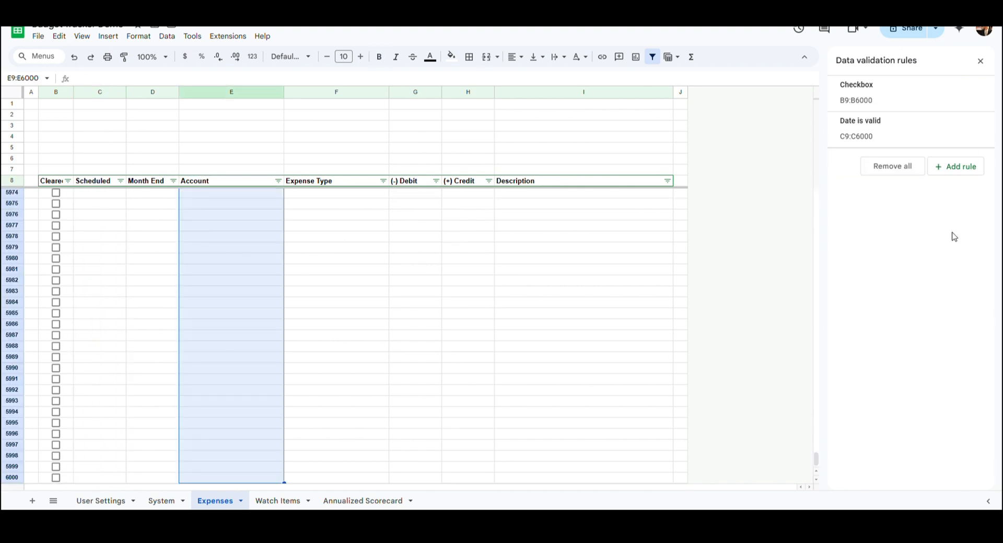
left_click(964, 166)
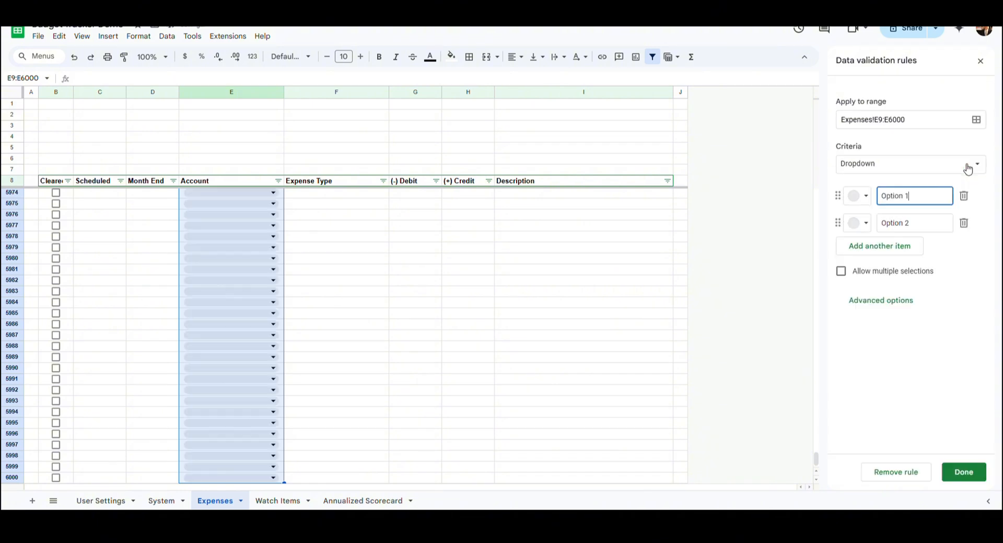
left_click(939, 166)
left_click(927, 181)
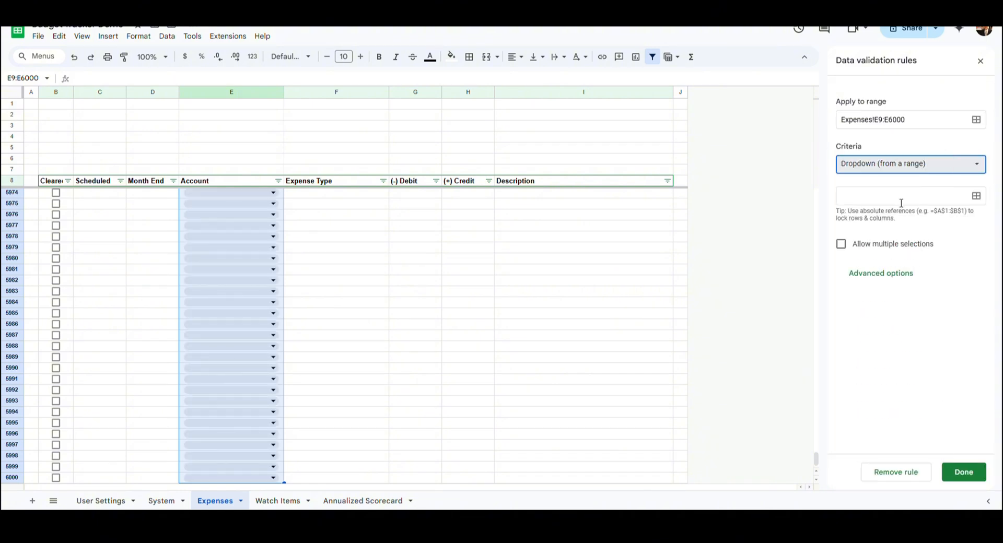
- Set the Account dropdown's source range to System!E3:E102, save the rule and check the dropdown in Expenses cell E9
left_click(977, 196)
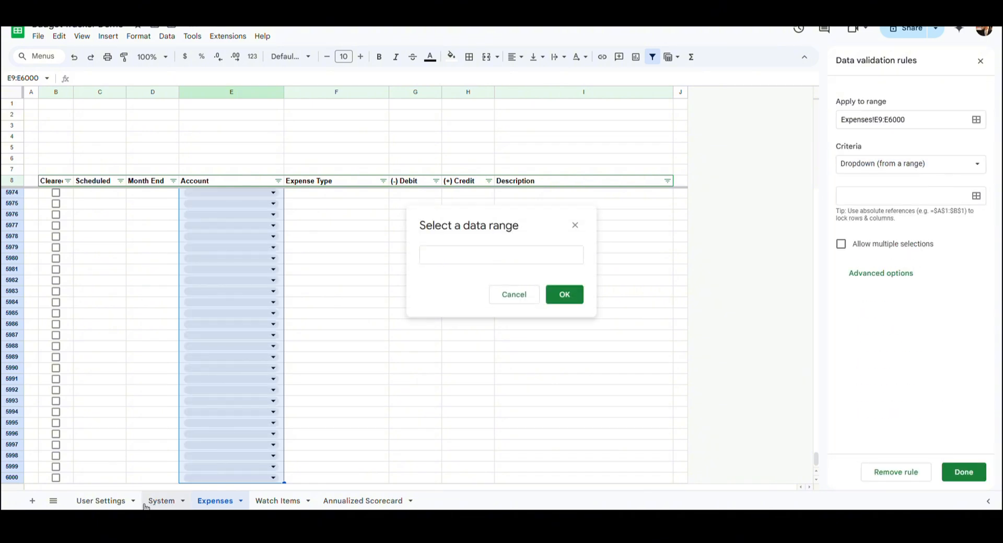
left_click(150, 504)
left_click(68, 226)
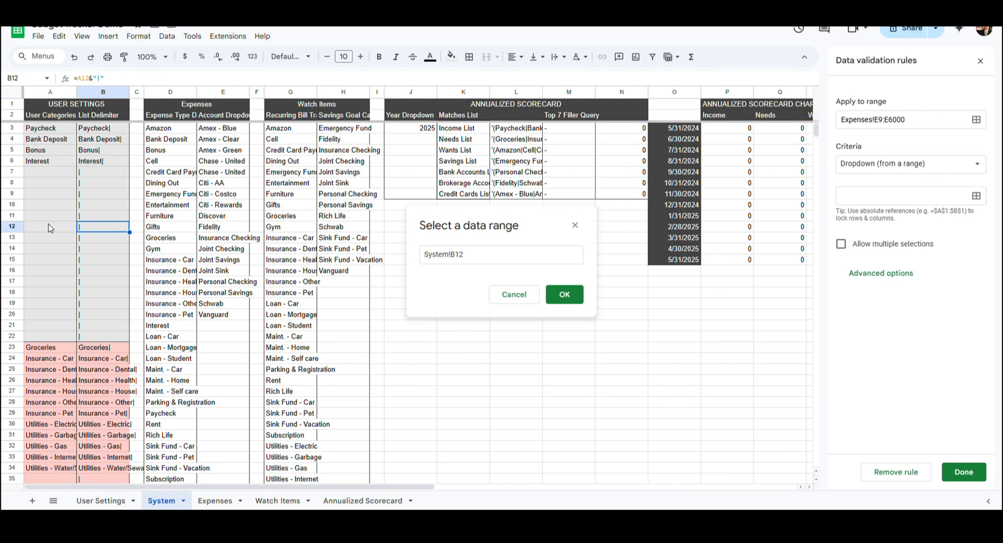
key("Right")
key("Right")
key("Right")
key("Up")
key("Up")
key("Up")
key("Up")
key("Up")
key("Up")
key("Up")
key("Up")
key("Up")
key("shift+Down")
key("shift+Down")
key("shift+Down")
key("shift+Down")
key("shift+Down")
key("shift+Down")
key("shift+Down")
key("shift+Down")
key("shift+Down")
key("shift+Down")
key("shift+Down")
key("shift+Down")
key("shift+Down")
key("shift+Down")
key("shift+Down")
key("shift+Down")
key("shift+Down")
key("shift+Down")
key("shift+Down")
key("shift+Down")
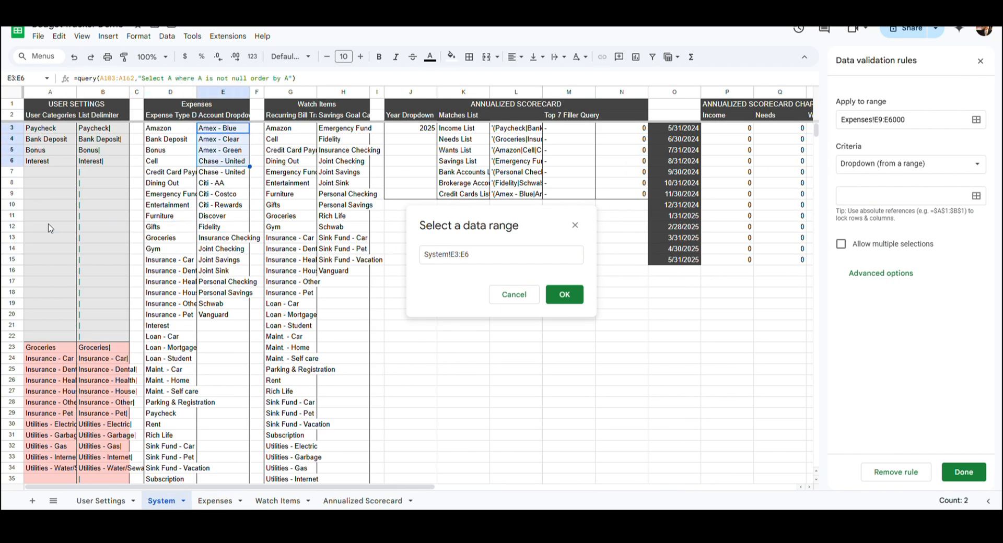
key("shift+Down")
key("shift+Down")
key("shift+Down")
key("shift+Down")
key("shift+Down")
key("shift+Down")
key("shift+Down")
key("shift+Down")
key("shift+Down")
key("shift+Down")
key("shift+Down")
key("shift+Down")
key("shift+Down")
key("shift+Down")
key("shift+Down")
key("shift+Down")
key("shift+Down")
key("shift+Down")
key("shift+Down")
key("shift+Down")
key("shift+Up")
key("shift+Up")
key("shift+Up")
key("shift+Up")
key("shift+Up")
key("shift+Up")
key("shift+Up")
key("shift+Up")
key("shift+Up")
key("shift+Up")
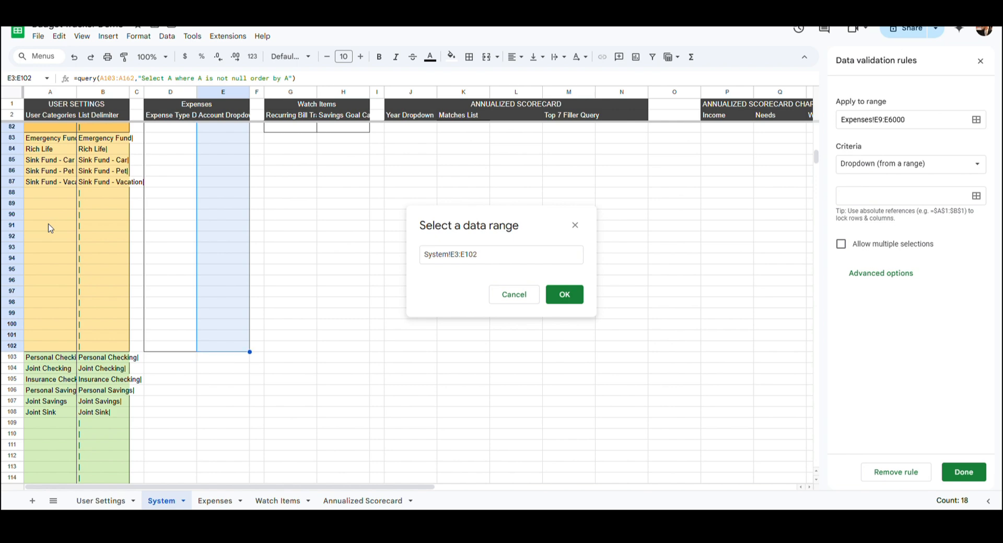
key("Return")
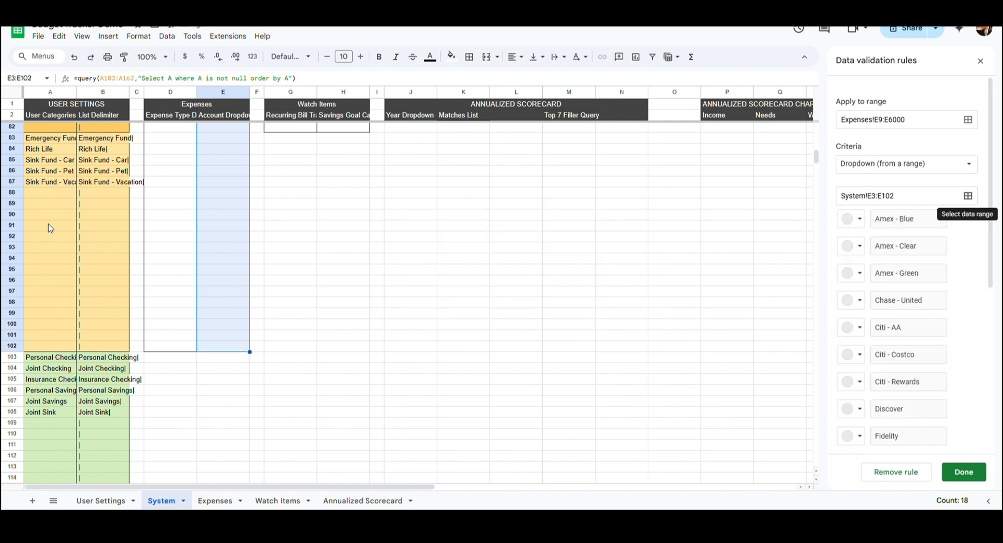
left_click(964, 472)
left_click(221, 505)
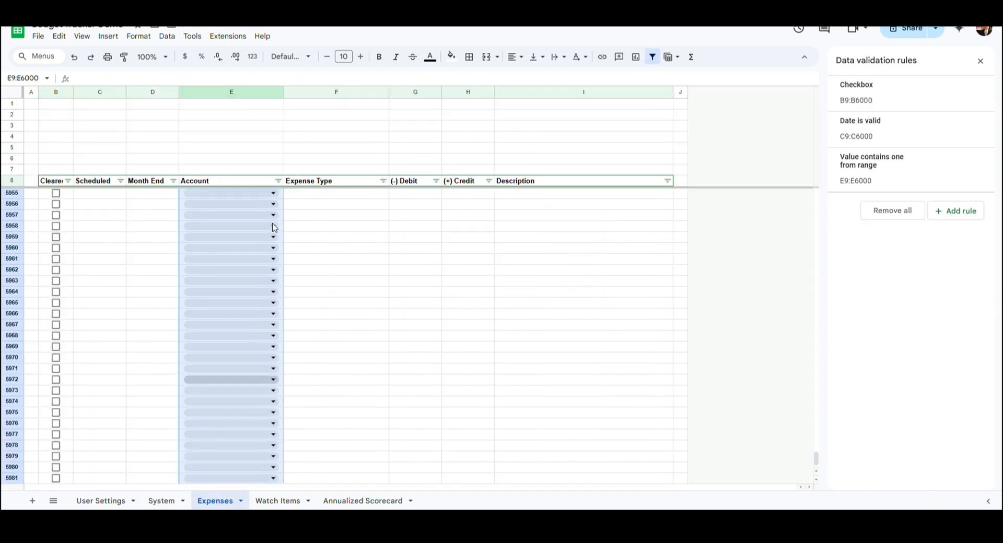
left_click(273, 182)
key("Down")
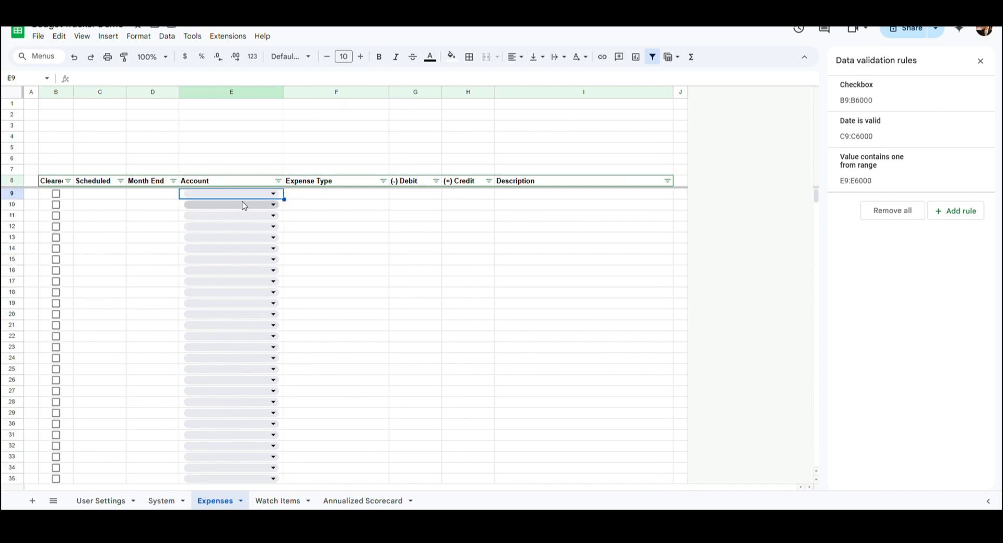
left_click(275, 195)
- Add a "Dropdown (from a range)" validation rule to the Expense Type column, F9:F6000, and open its source range selection
left_click(310, 200)
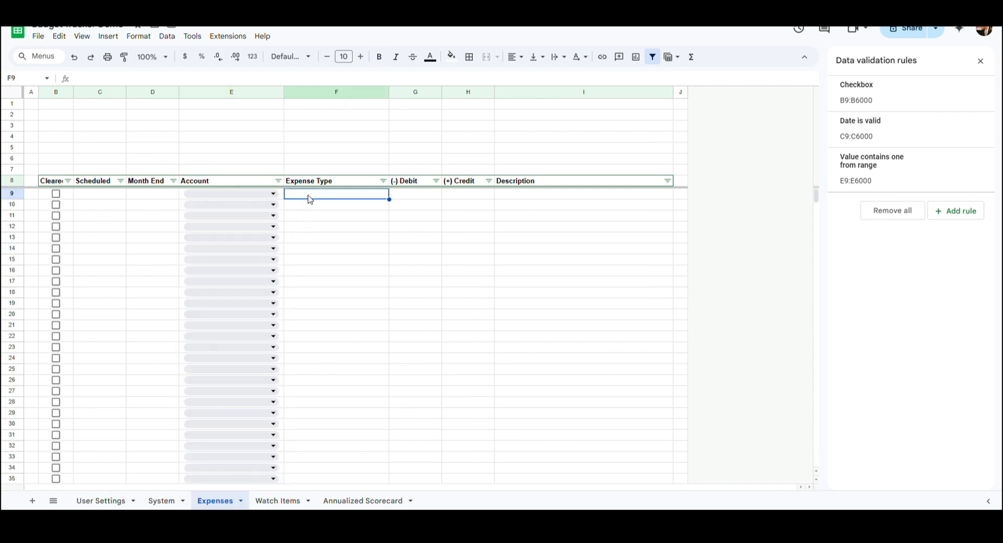
key("ctrl+shift+Down")
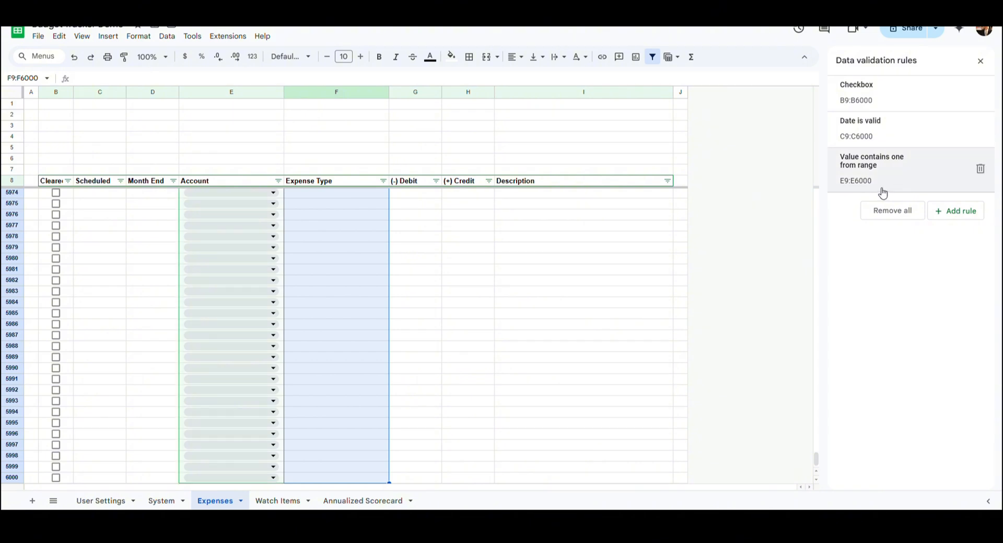
left_click(932, 213)
left_click(961, 164)
left_click(935, 180)
left_click(975, 195)
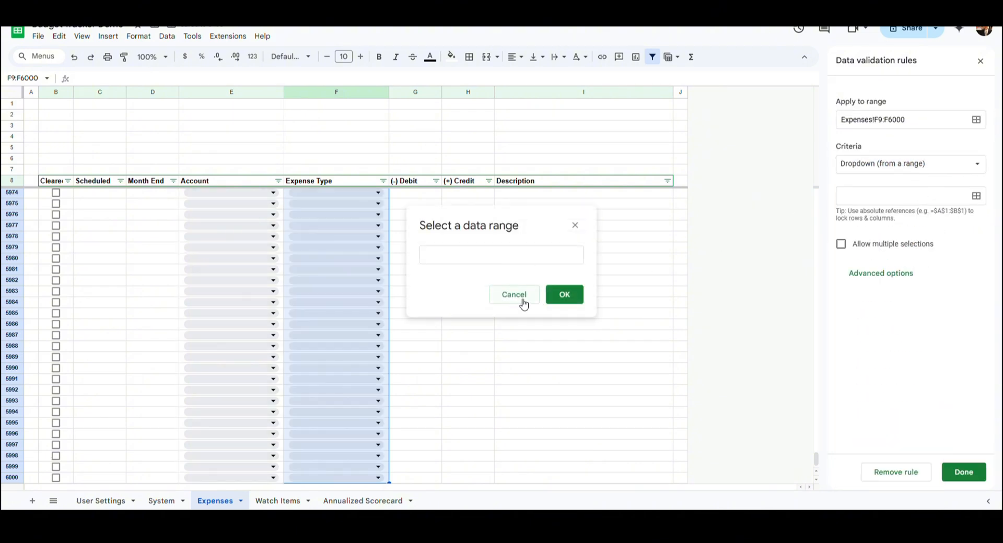
- Set the dropdown source for Expenses!F9:F6000 to the Expense Type list System!D3:D102 and save the validation rule
left_click(164, 502)
left_click(194, 131)
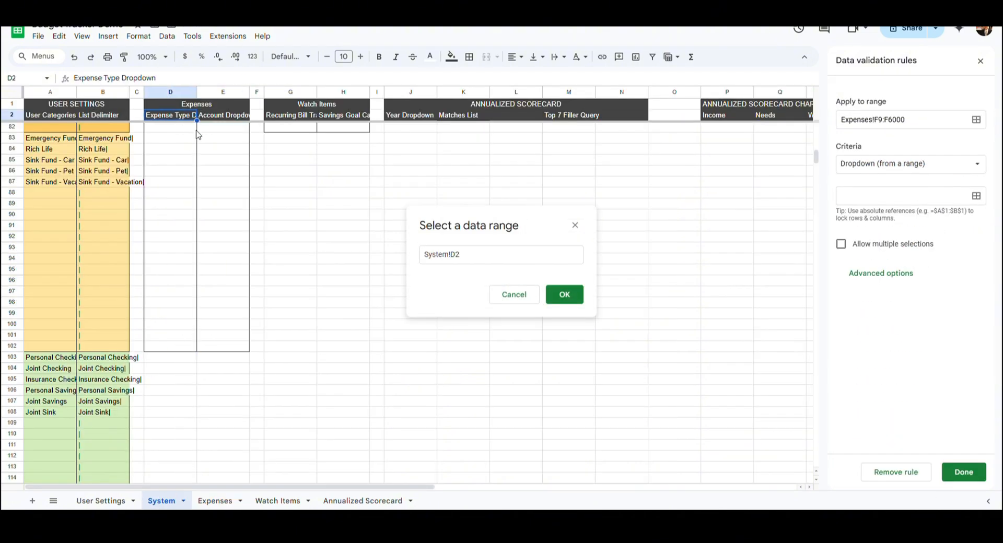
key("ctrl+shift+Down")
key("shift+Down")
key("shift+Down")
key("shift+Down")
key("shift+Down")
key("shift+Down")
key("shift+Down")
key("shift+Down")
key("shift+Down")
key("shift+Down")
key("shift+Down")
key("shift+Down")
key("shift+Down")
key("shift+Down")
key("shift+Down")
key("shift+Down")
key("shift+Down")
key("shift+Down")
key("shift+Down")
key("shift+Down")
key("shift+Down")
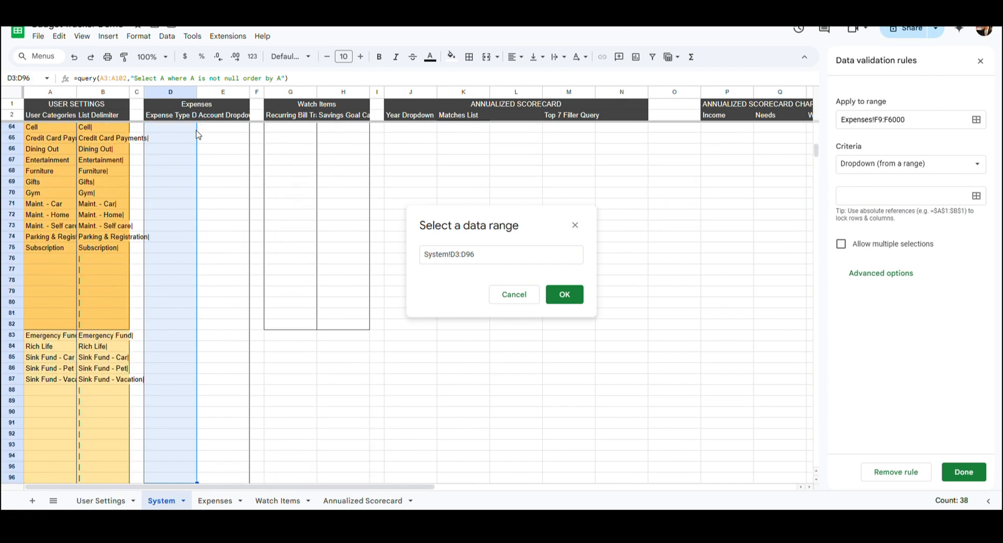
key("shift+Up")
key("shift+Up")
key("shift+Up")
key("shift+Up")
key("shift+Up")
key("shift+Up")
key("shift+Up")
key("shift+Up")
key("shift+Up")
key("shift+Up")
left_click(564, 294)
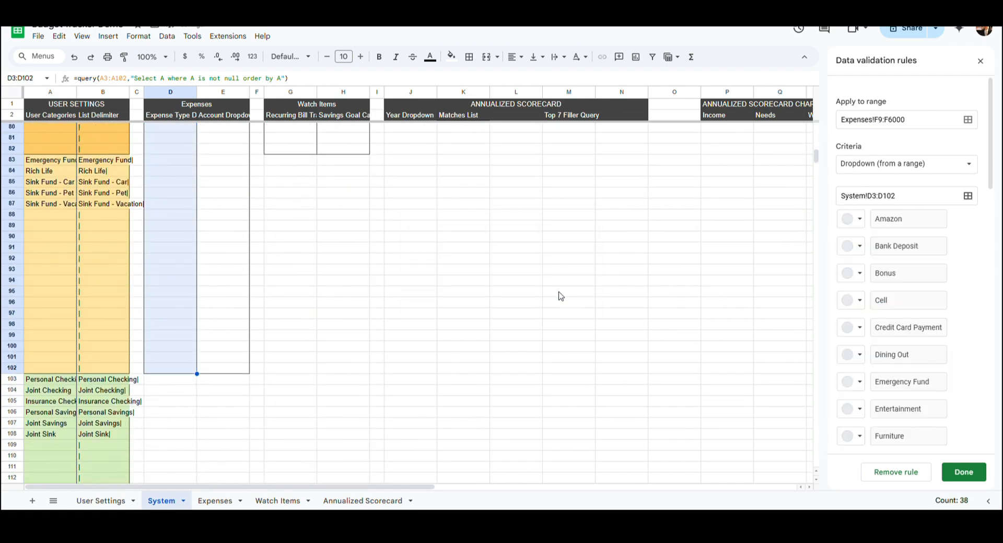
left_click(964, 471)
- On the Expenses sheet, enter =if(isblank(C9),"",EOMONTH(C9,0)) in cell D9 and copy the formula
left_click(215, 501)
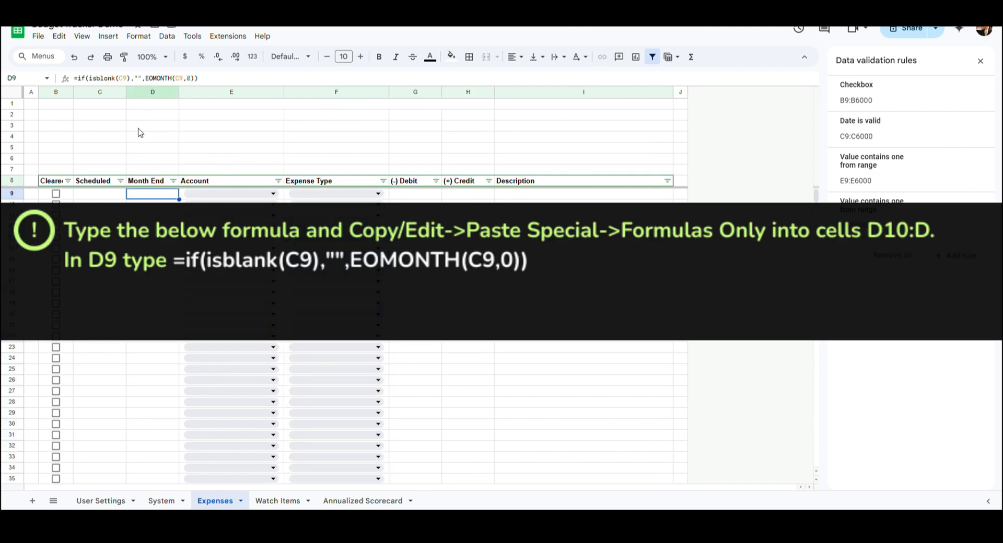
left_click(82, 36)
key("Escape")
key("Return")
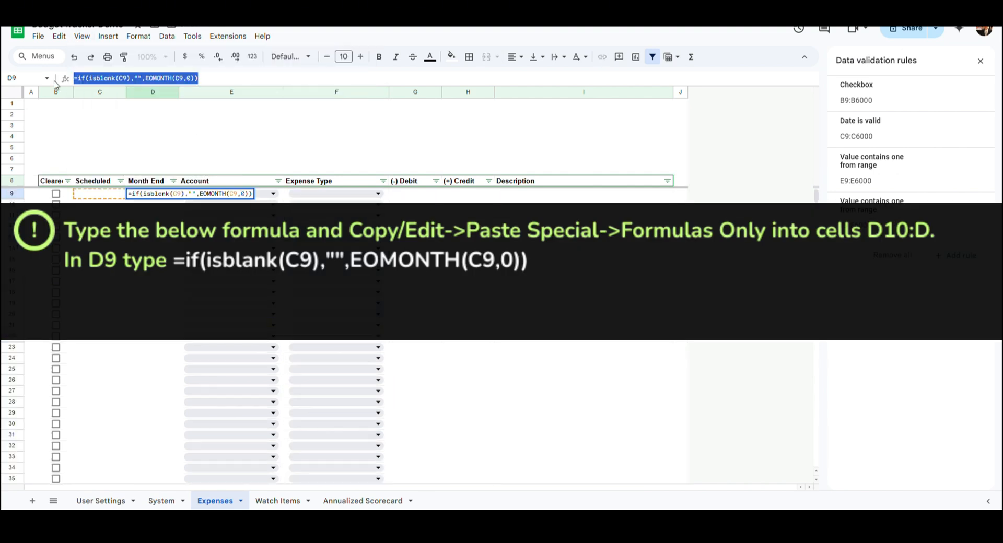
key("Return")
key("Up")
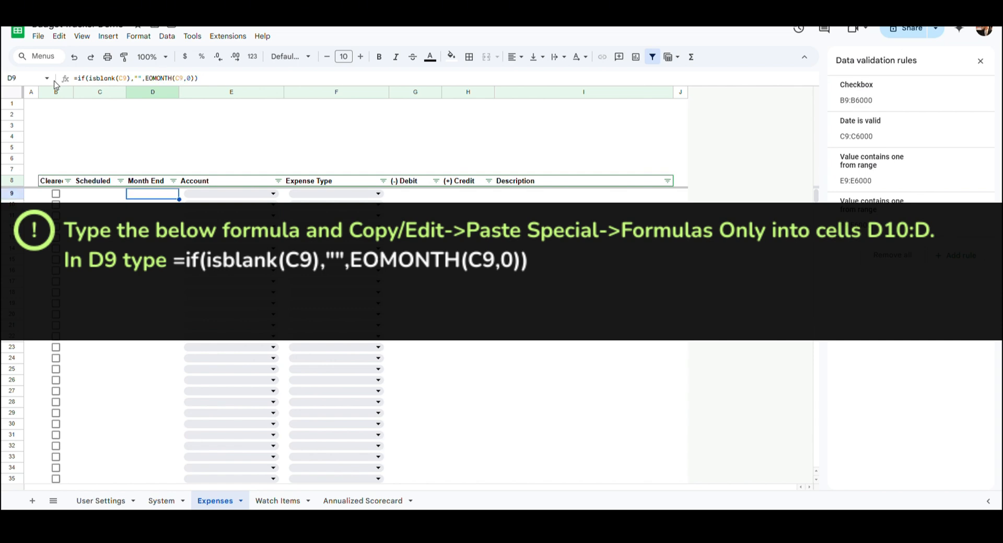
- Paste the formula only into the Month End column over D9:D6000, then return to D9
key("ctrl+shift+Down")
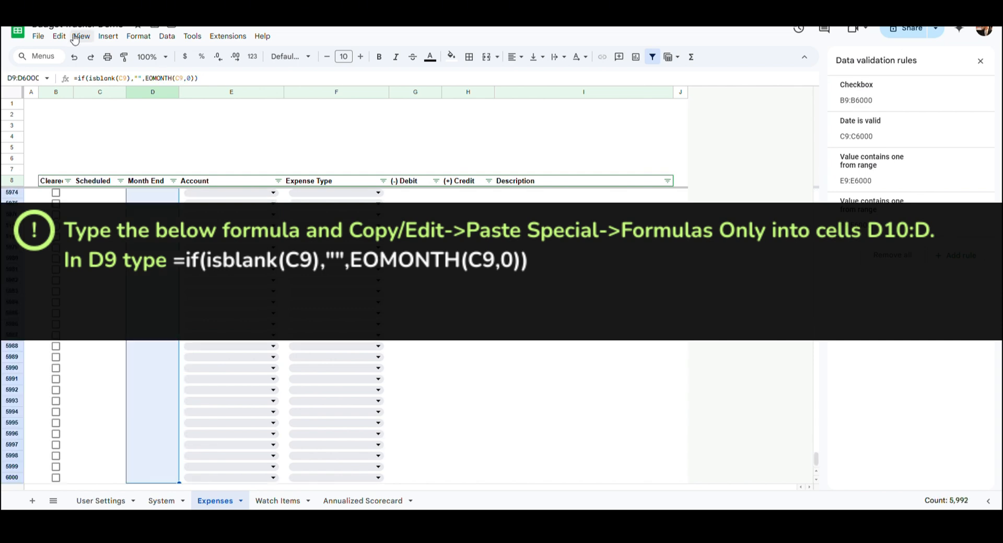
left_click(59, 36)
mouse_move(98, 152)
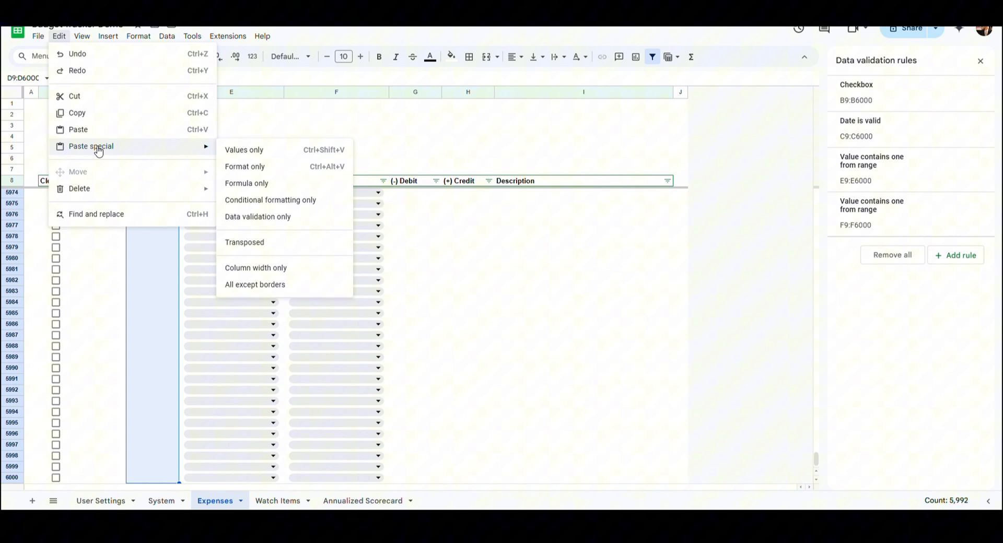
left_click(289, 190)
scroll(225, 196, "up", 5)
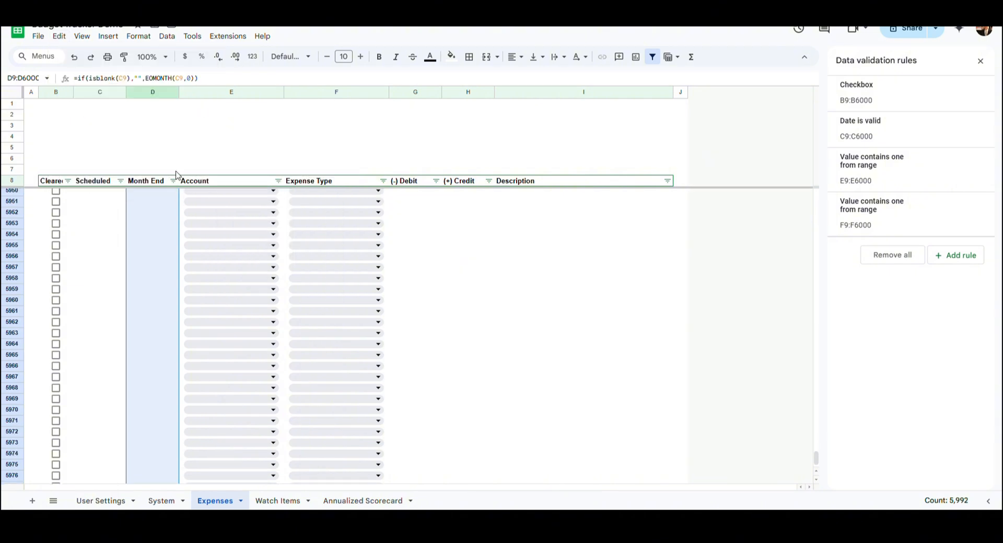
left_click(152, 159)
left_click(153, 181)
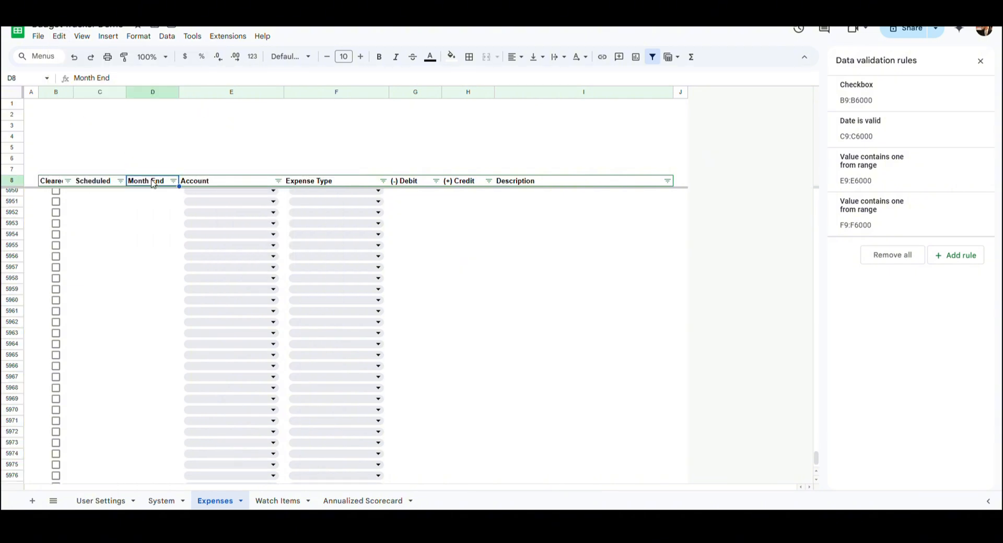
key("Down")
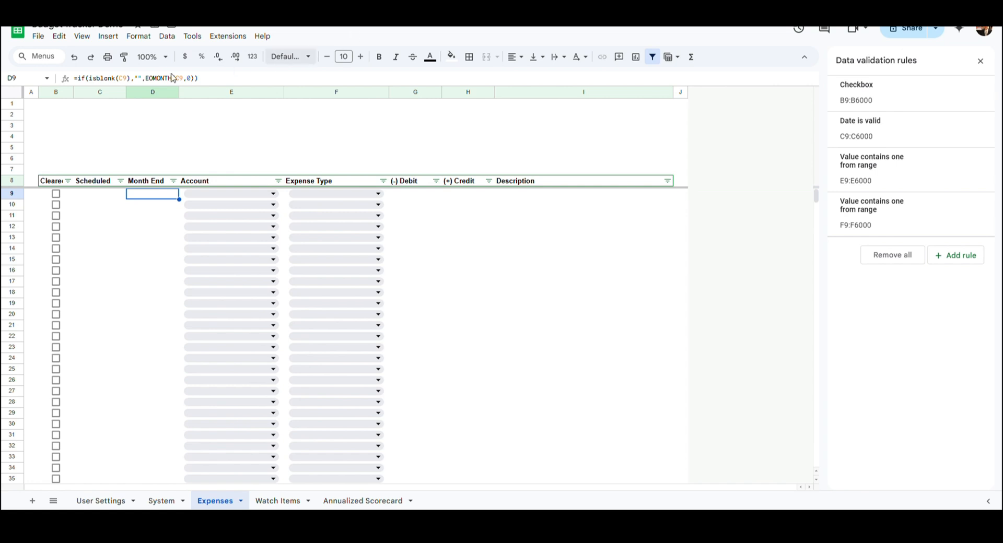
- Merge cells C1:D1 and enter the heading CASH FLOW
left_click_drag(102, 108, 143, 106)
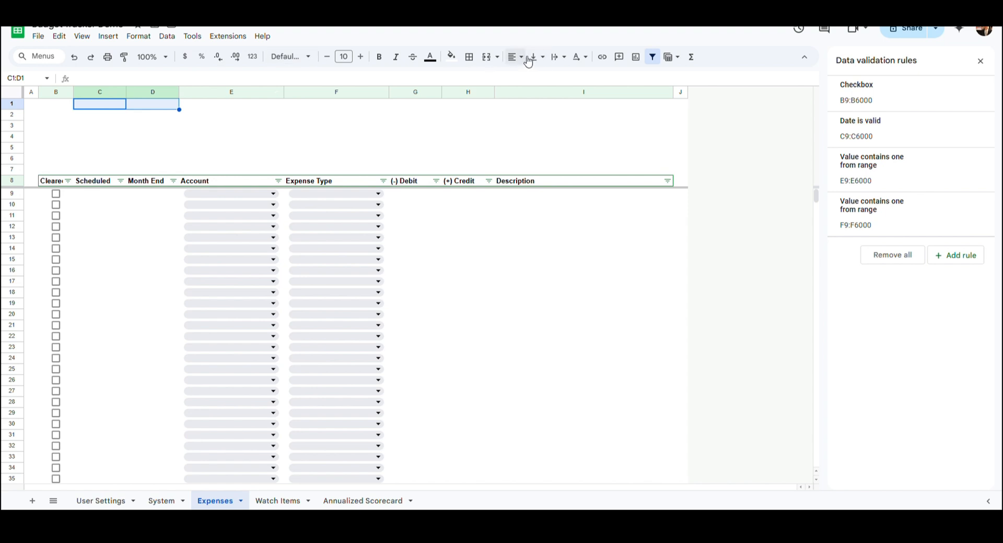
left_click(486, 56)
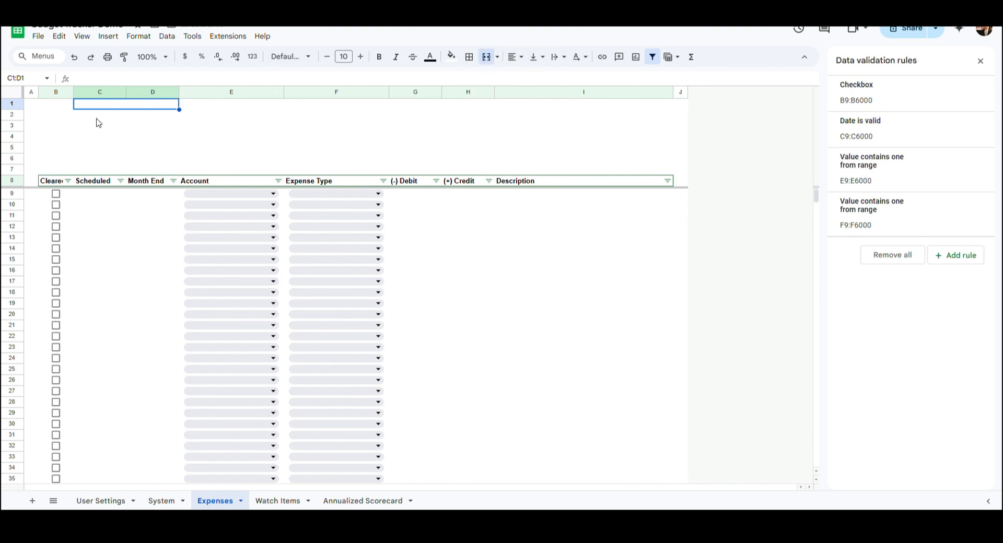
type("CASH FLOW")
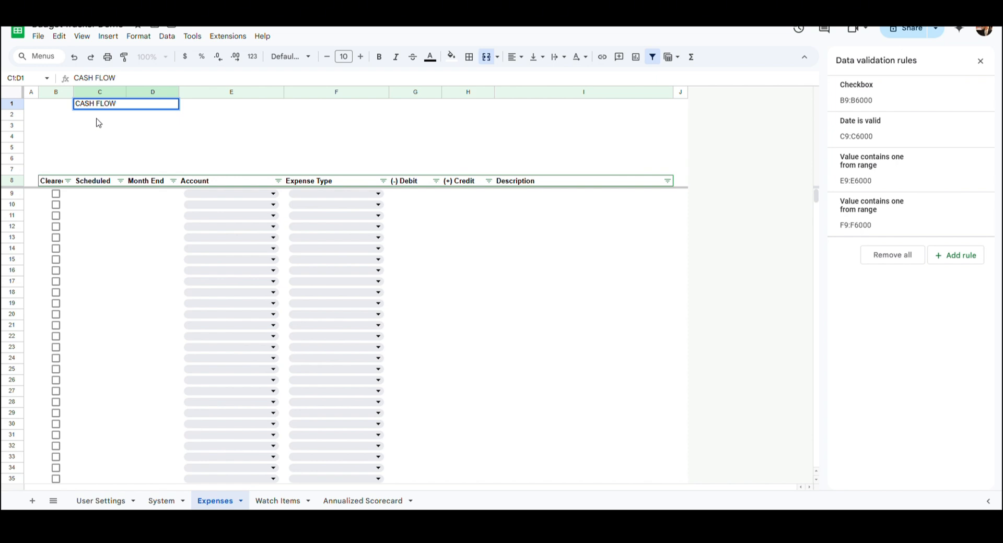
key("Return")
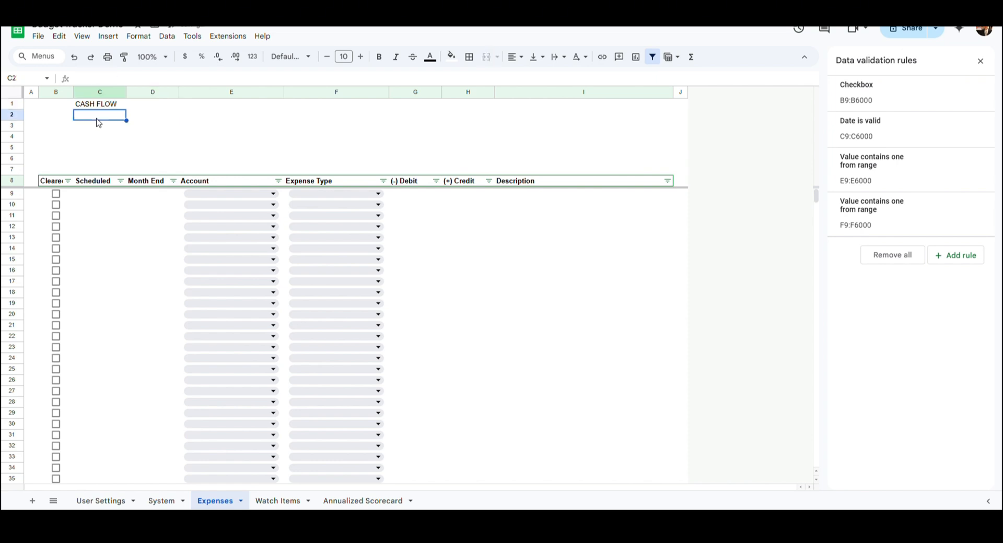
- Merge C2:D2 and enter the cash flow formula =sumif(D9:D,EOMONTH(G6,0),H9:H)-sumif(D9:D,EOMONTH(G6,0),G9:G)
key("shift+Right")
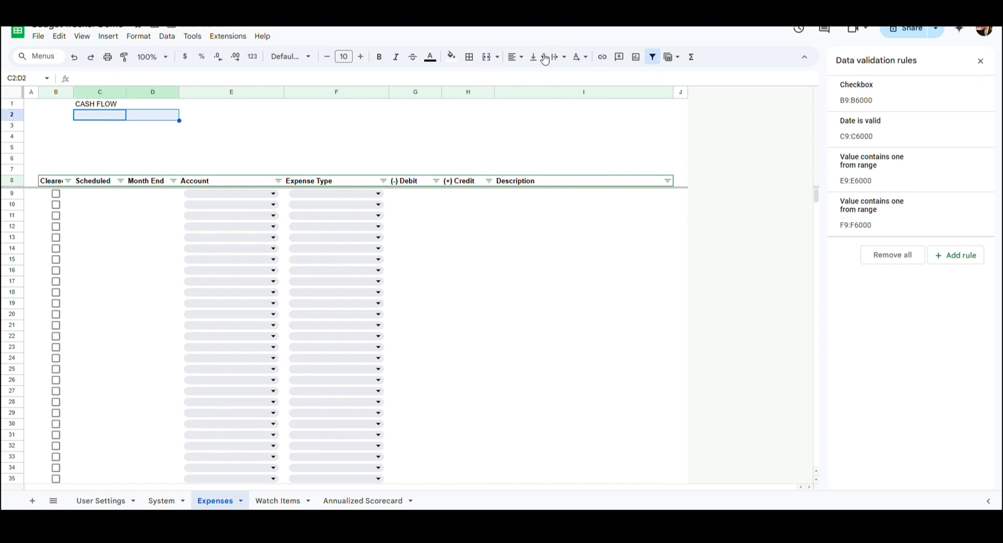
left_click(487, 56)
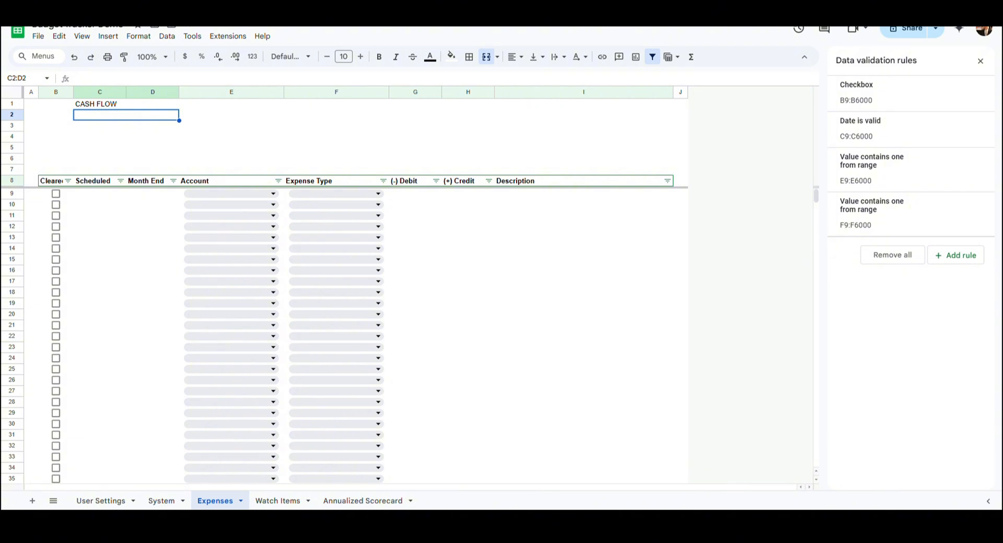
key("Return")
type("=sumif(D9:D,EOMONTH(G6,0),H9:H)-sumif(D9:D,EOMONTH(G6,0),G9:G)")
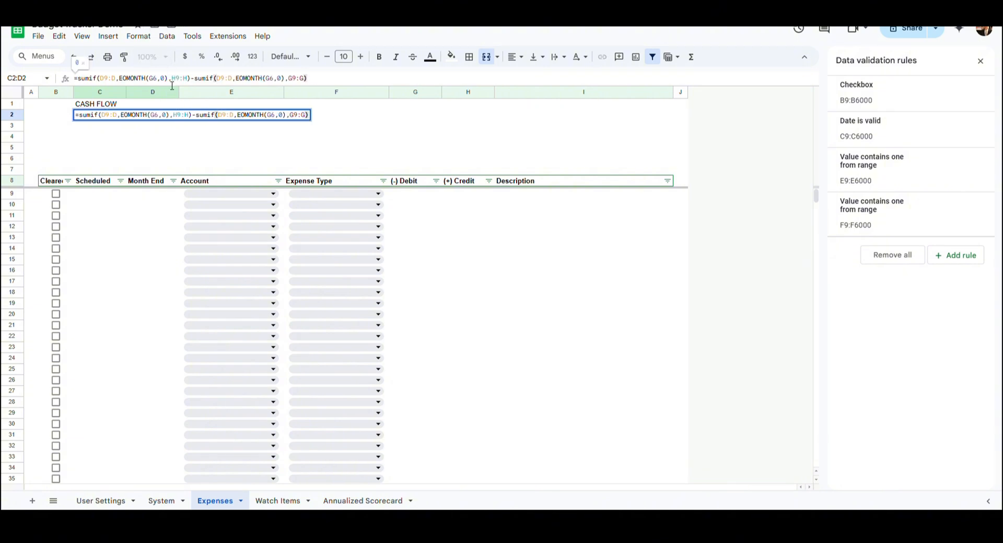
key("Return")
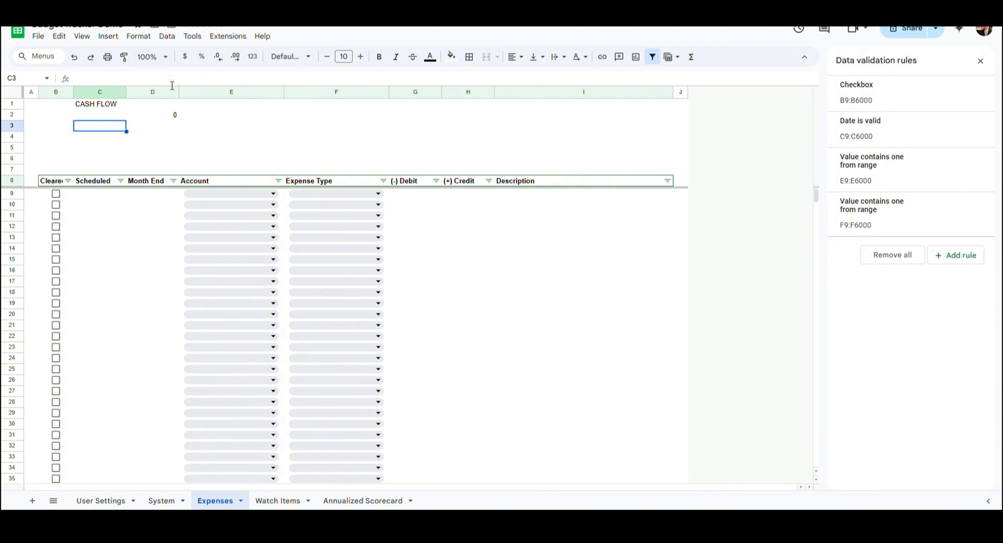
- Merge cells C3:D3 and enter the heading MONTHLY INCOME
key("shift+Right")
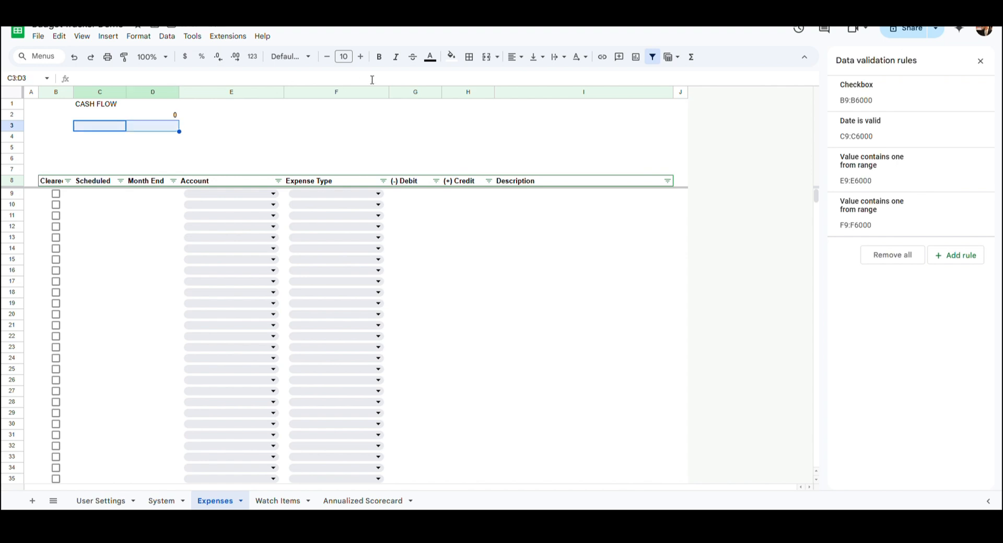
left_click(489, 59)
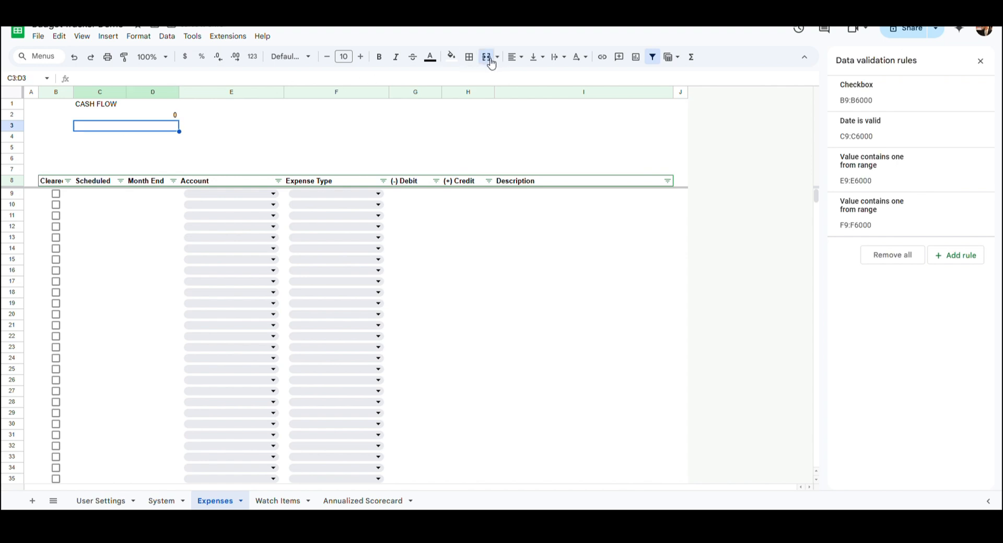
type("MONTHLY INCOME")
key("Return")
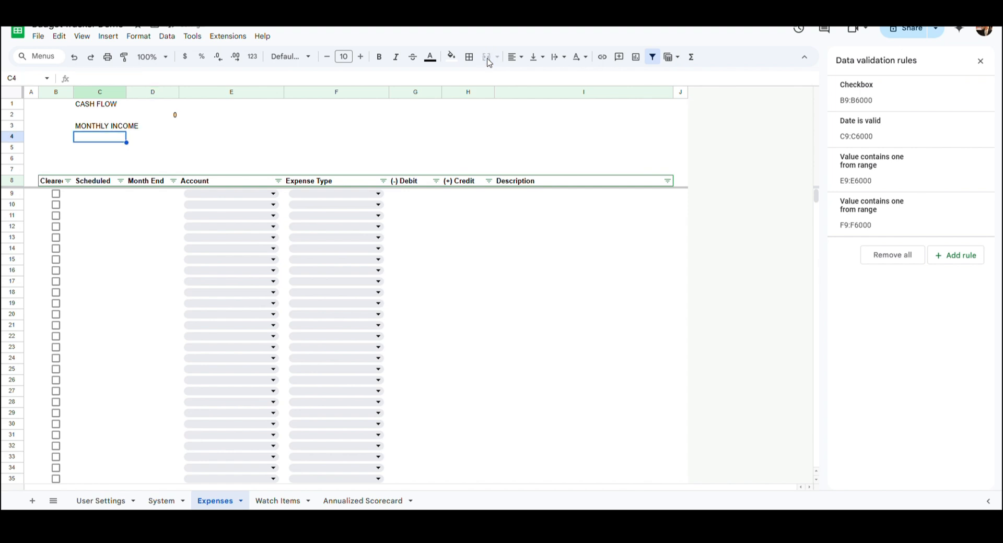
- Merge C4:D4 and enter the monthly income formula =sumif(D9:D,EOMONTH(G6,0),H9:H)
key("shift+Right")
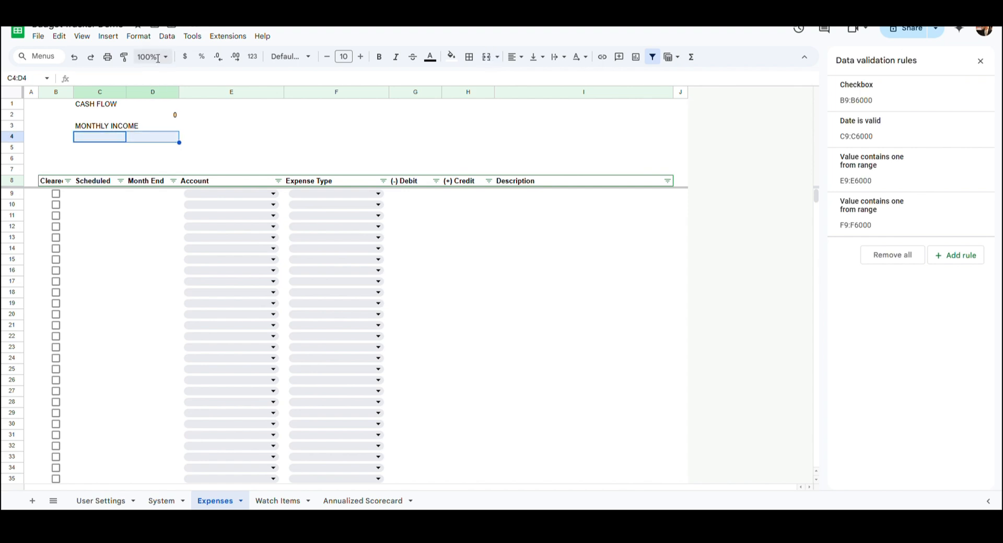
left_click(486, 57)
left_click(254, 84)
key("ctrl+v")
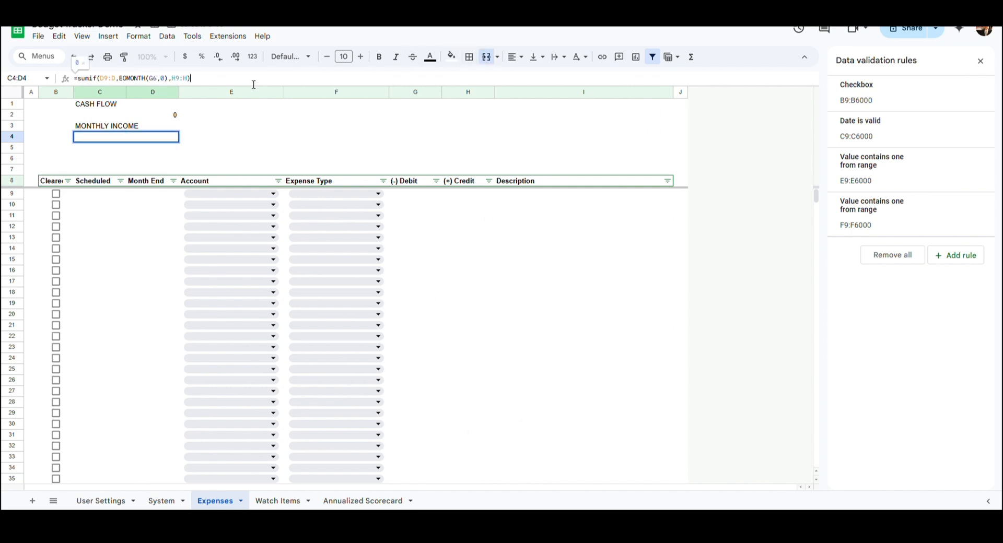
key("Return")
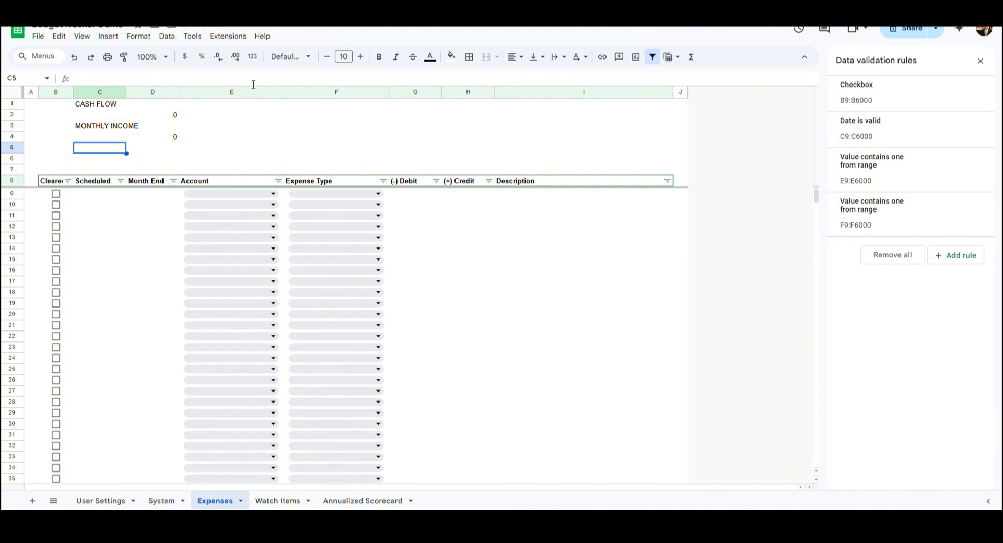
- Merge cells C5:D5 and enter the heading AVG SPEND FOR YEAR
key("shift+Right")
left_click(487, 57)
type("A")
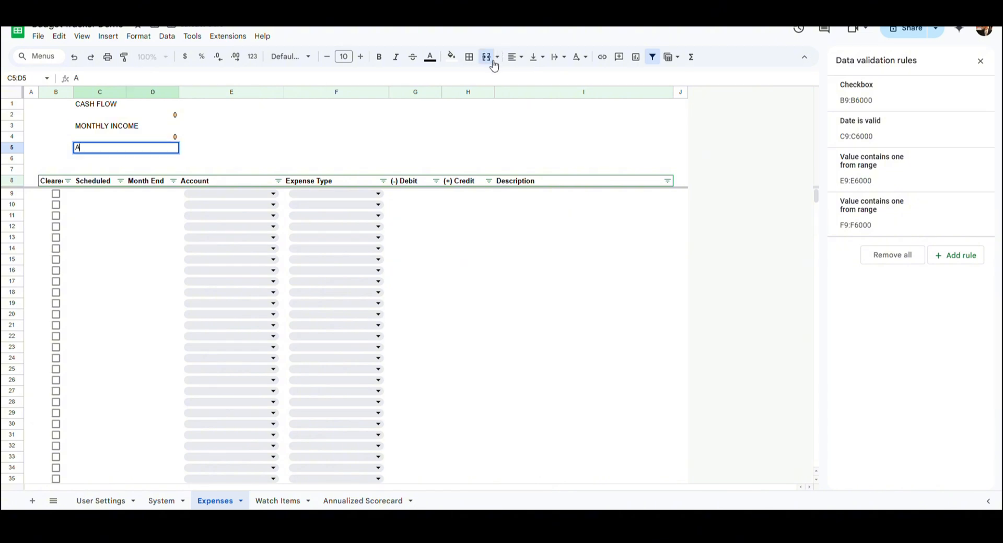
type("VG SPEND FOR YEAR")
key("Return")
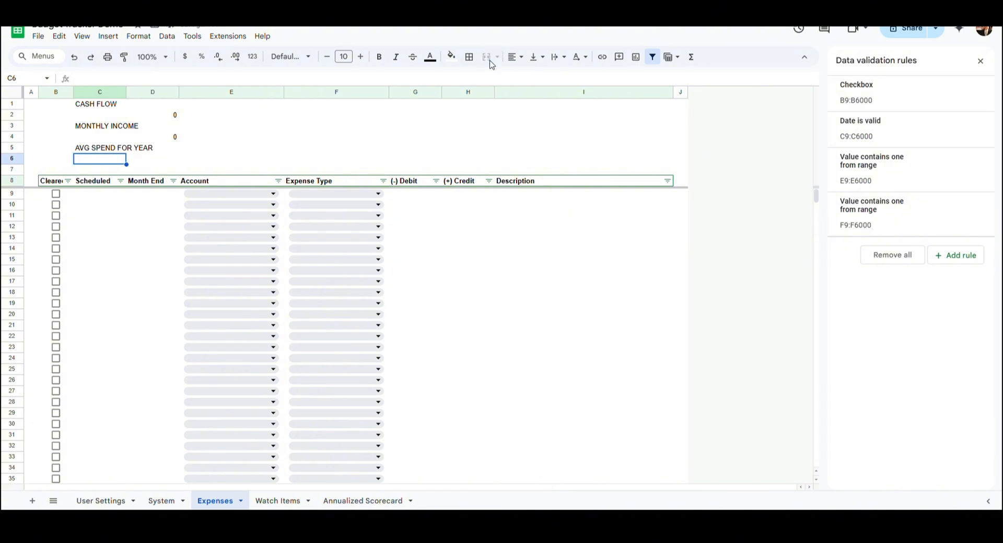
- Merge C6:D6 and enter =iferror(query(Expenses!D9:H,"select avg(G) where year(D)="&year(G6)&" label avg(G) ''"),0)
key("shift+Right")
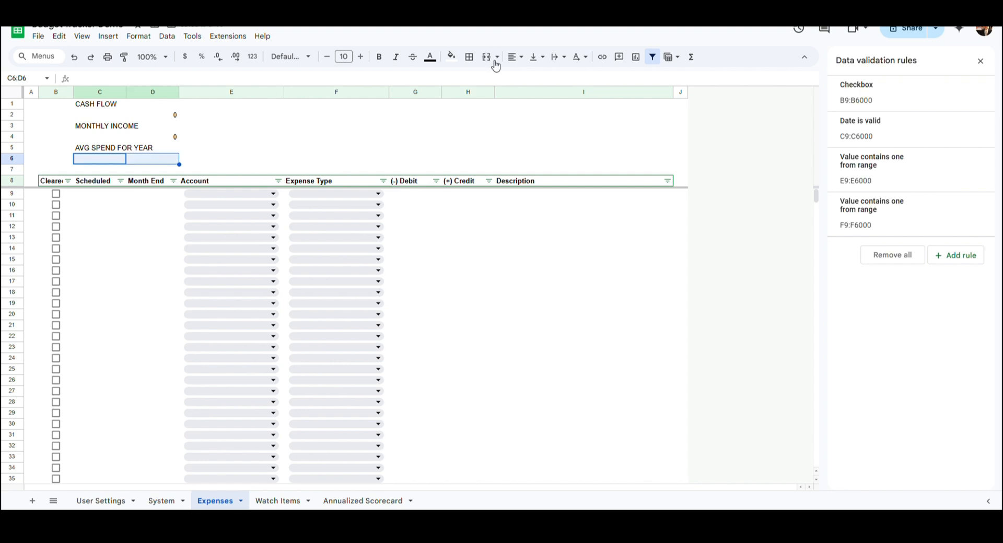
left_click(486, 57)
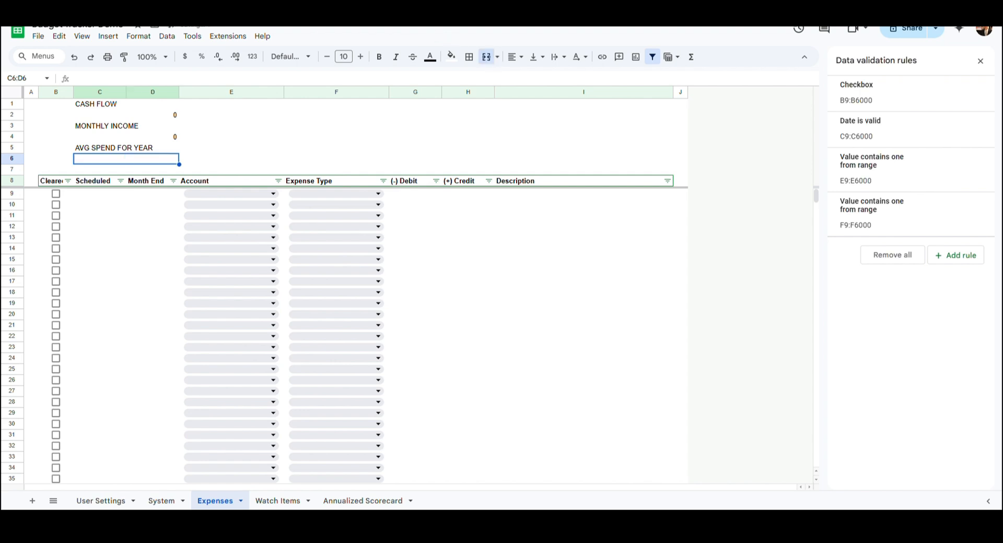
left_click(183, 82)
type("=iferror(query(Expenses!D9:H,\"select avg(G) where year(D)=\"&year(G6)&\" label avg(G) ''\"),0)")
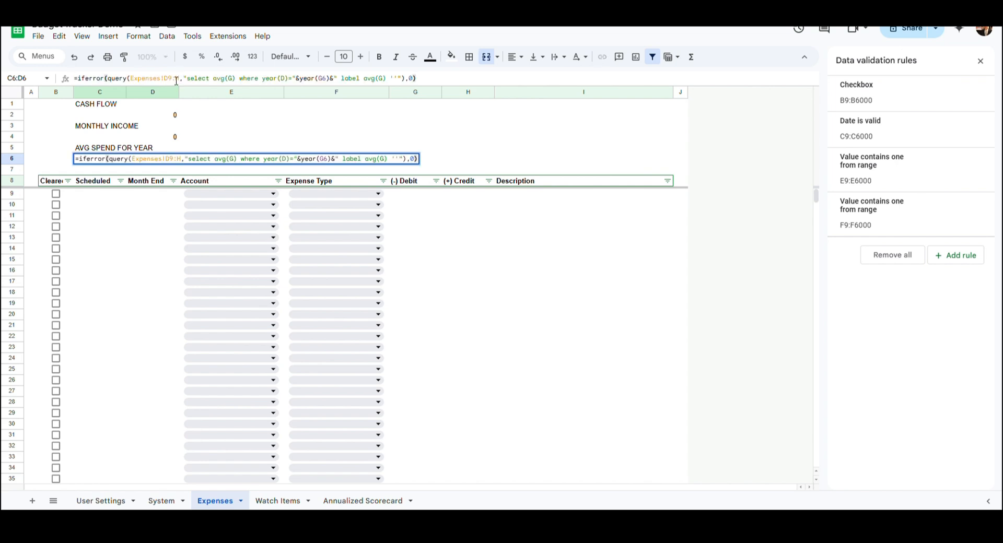
key("Return")
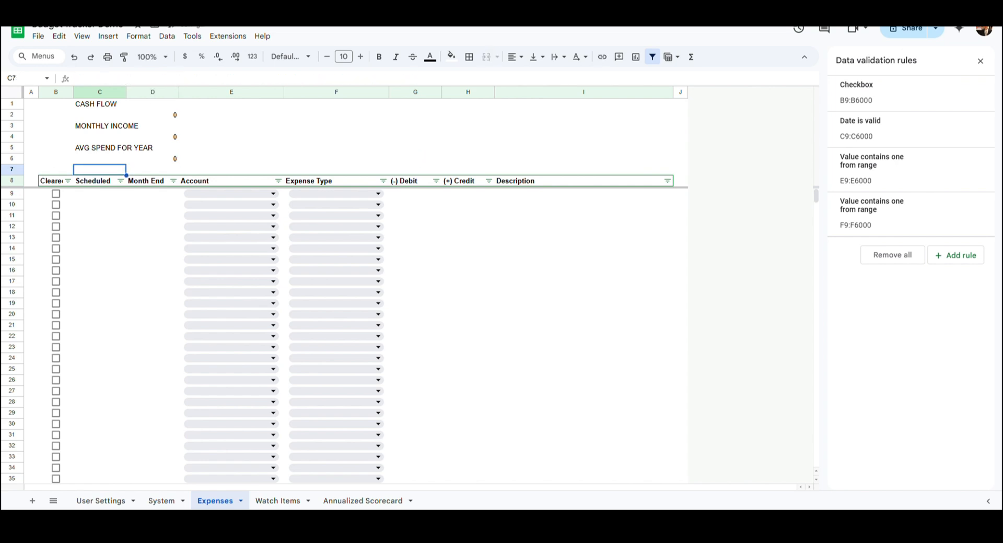
- Merge cells E1:H1 and enter the heading ACCOUNT EXPENSES
left_click(225, 106)
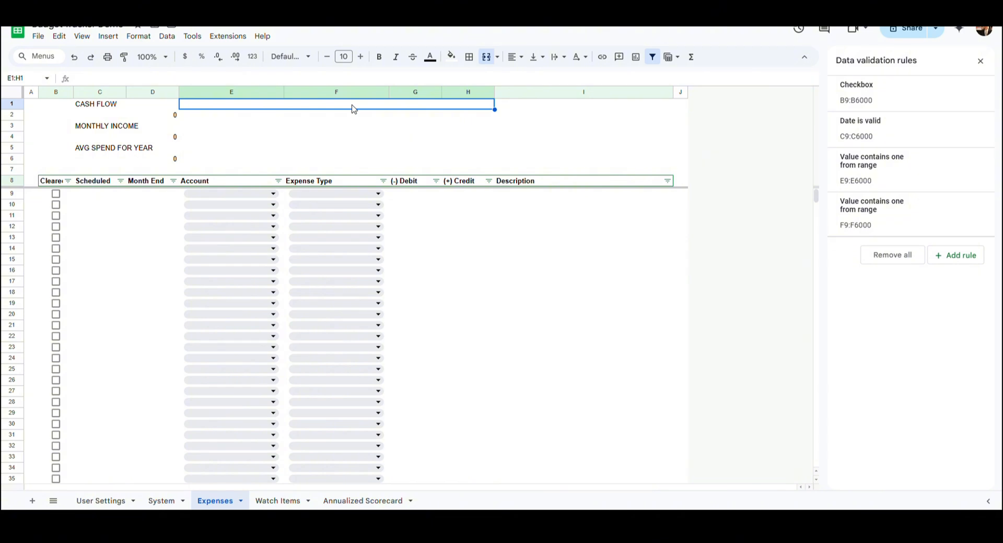
type("ACCOUNT")
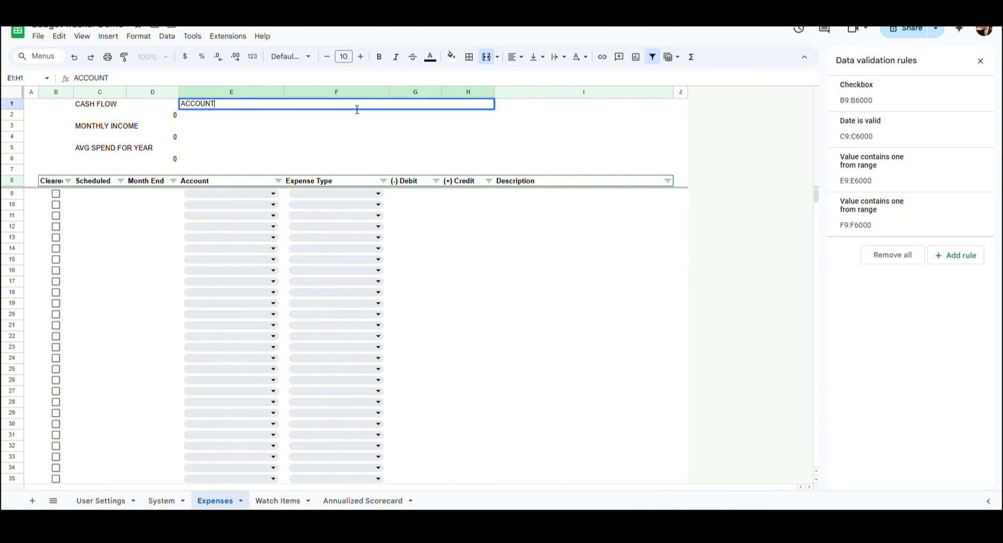
type(" EXPENSES")
key("Return")
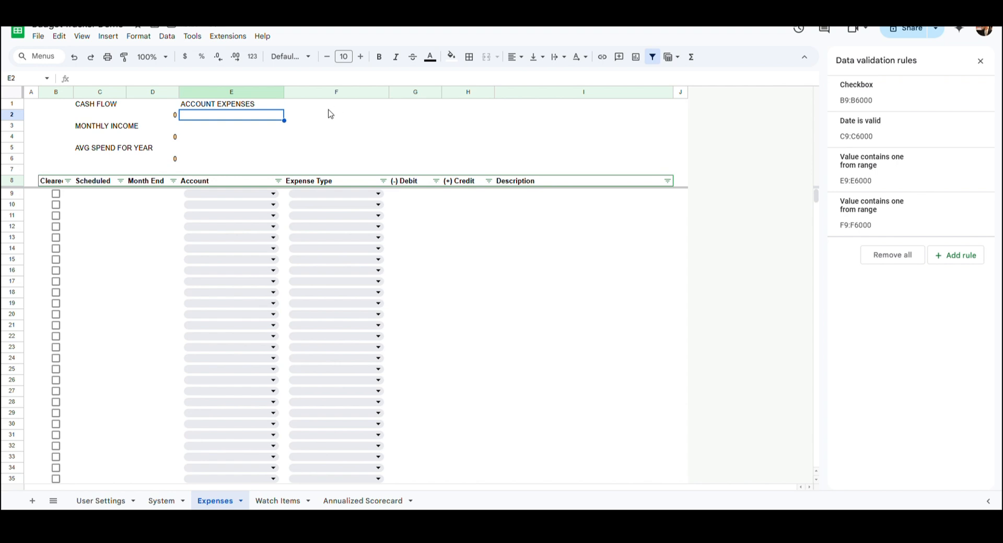
- Enter the label Account Nickname in cell I1
left_click(522, 110)
type("Account Nickname")
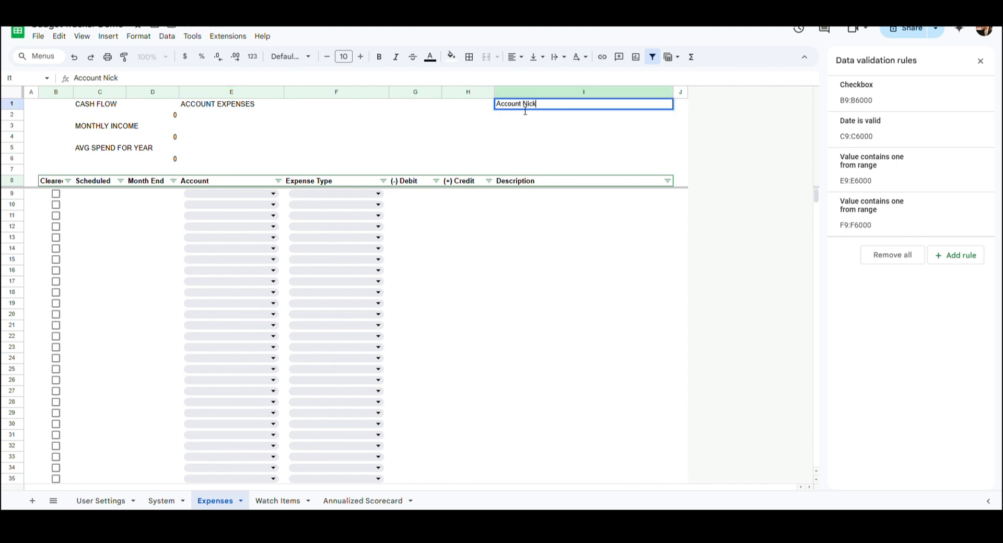
key("Return")
- Merge cells I5:I6 and enter the placeholder text "This is my account notes."
key("Down")
key("Down")
key("Down")
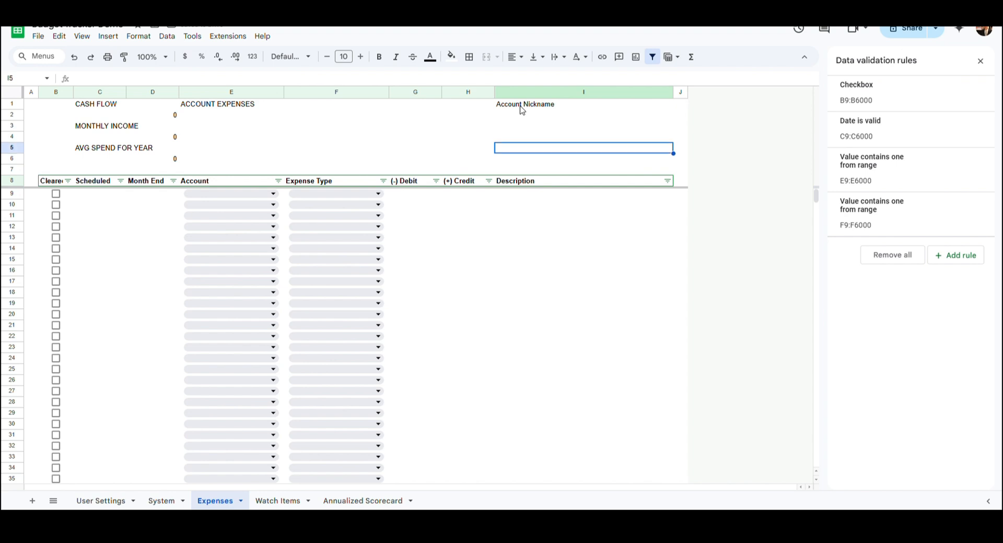
key("shift+Down")
left_click(487, 56)
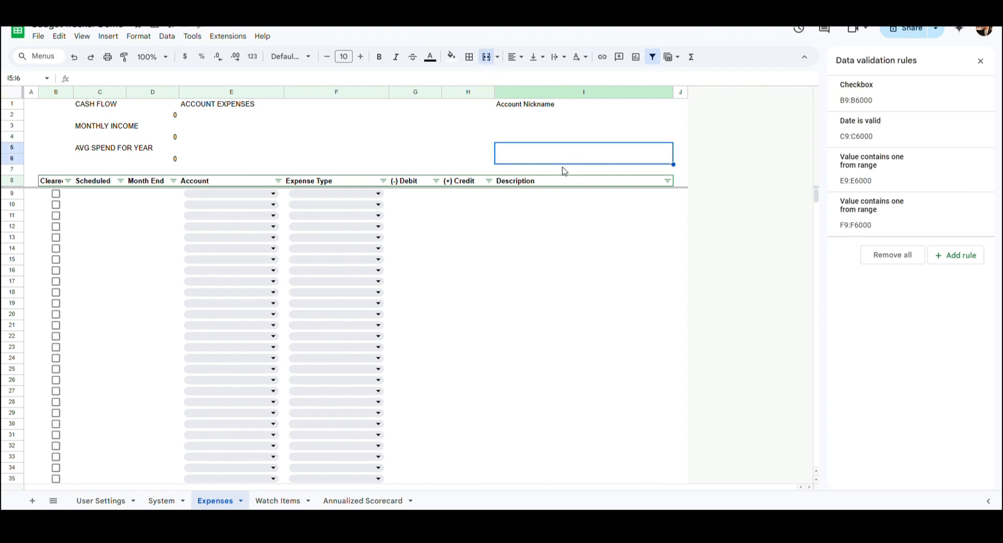
type("This is my account ")
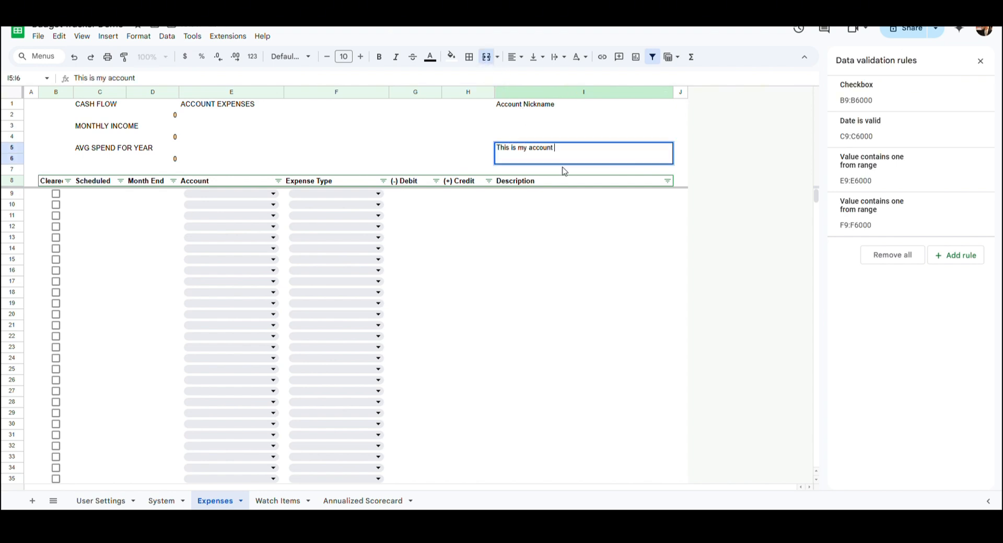
type("notes.")
- Enter the heading MONTHLY NEEDS in E3 and paste the copied monthly needs formula into E4
left_click(232, 130)
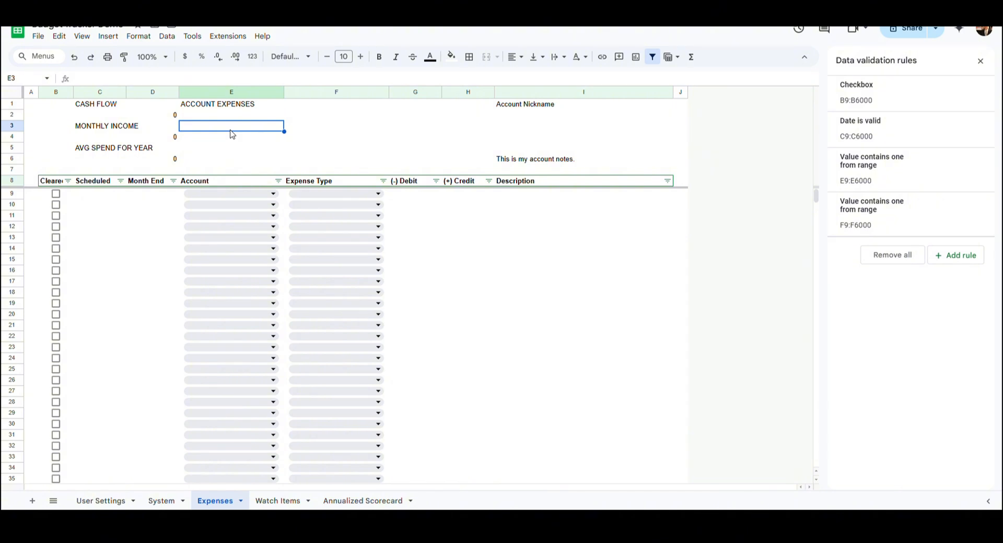
type("MONTHLY NEEDS")
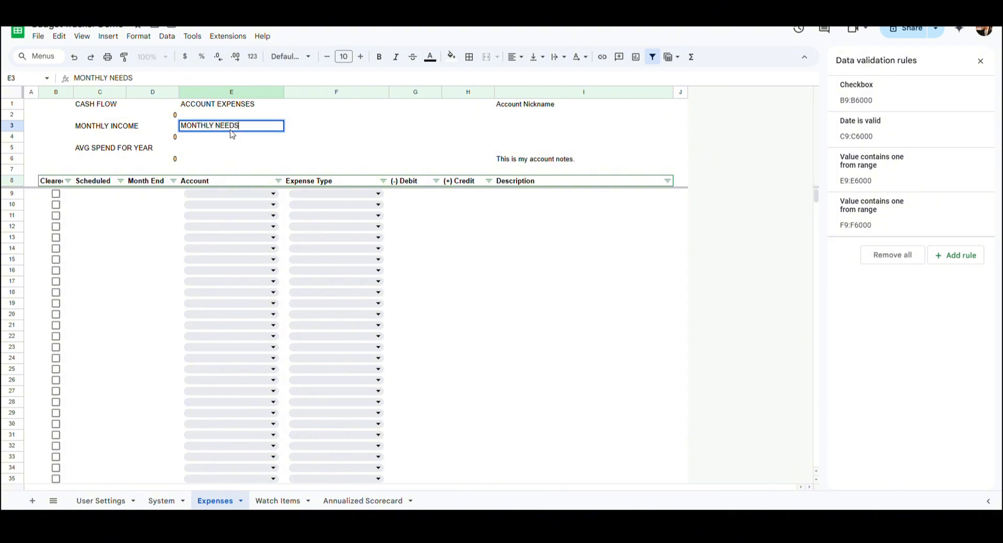
key("Return")
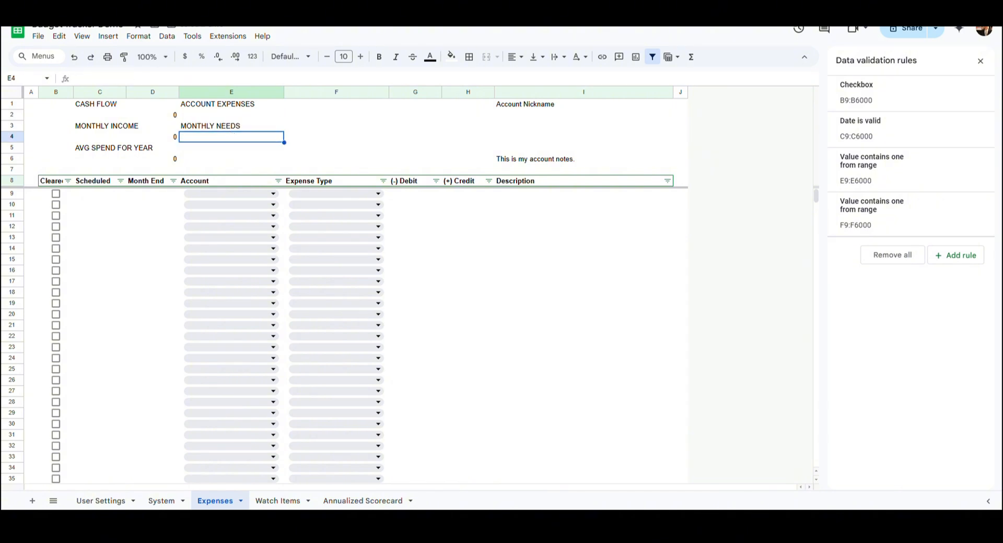
left_click(195, 79)
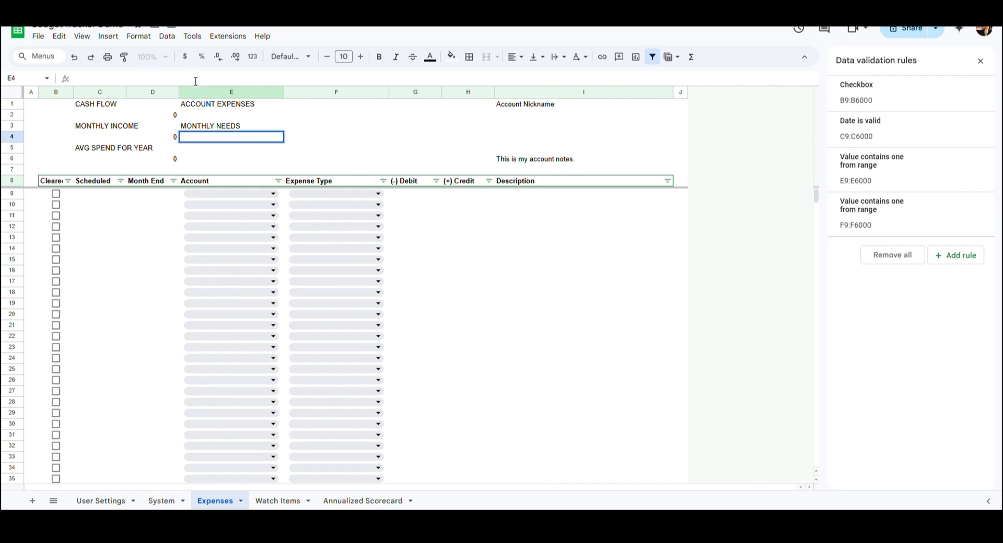
key("ctrl+v")
key("Return")
- Enter the heading PENDING ACTIVITY in E5 and the formula =sumif(B$9:B,true,H$9:H)-sumif(B$9:B,true,G$9:G) in E6
type("PENDING ACTIVITY")
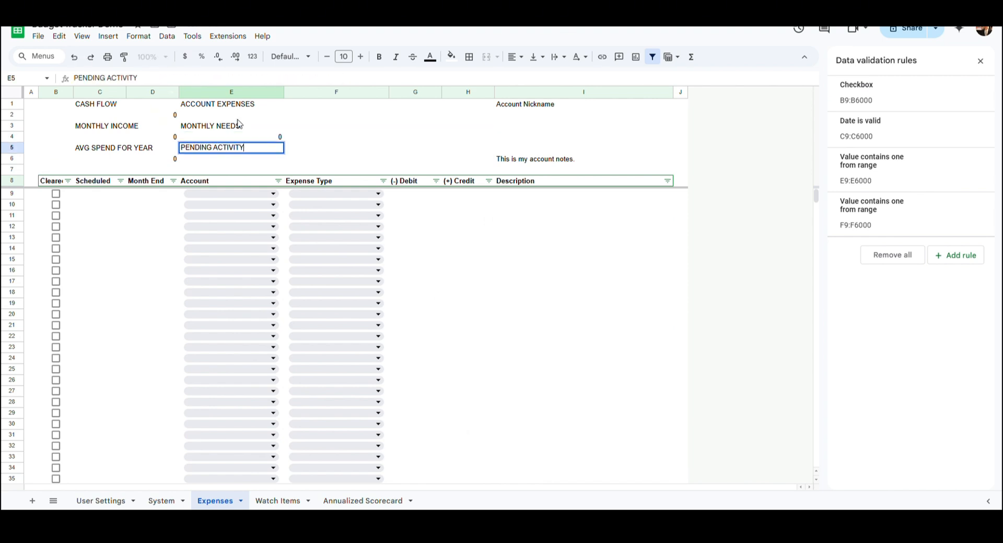
key("Return")
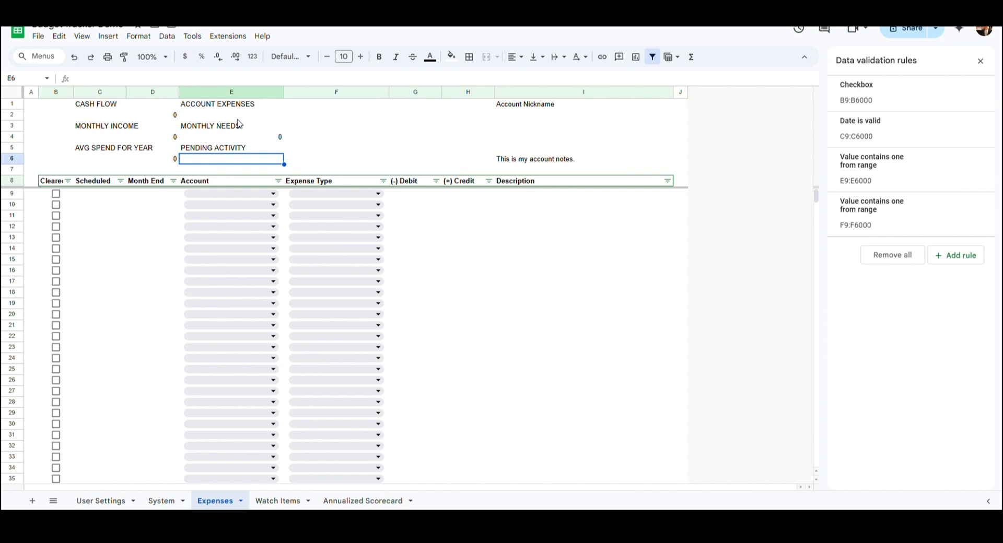
left_click(213, 79)
type("=sumif(B$9:B,true,H$9:H)-sumif(B$9:B,true,G$9:G)")
key("Return")
- Change the heading in E5 to ACCOUNT BALANCE
key("Up")
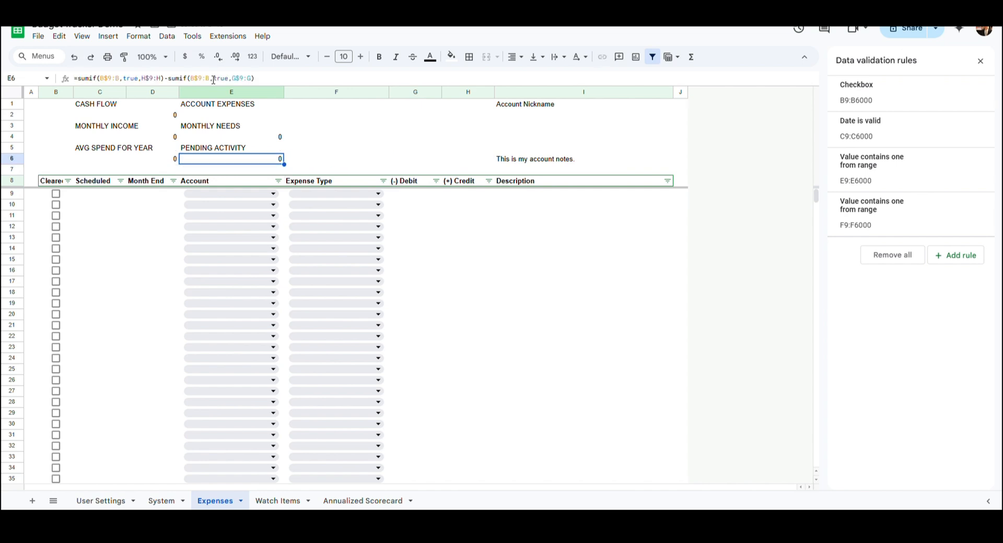
key("Up")
key("Up")
key("Up")
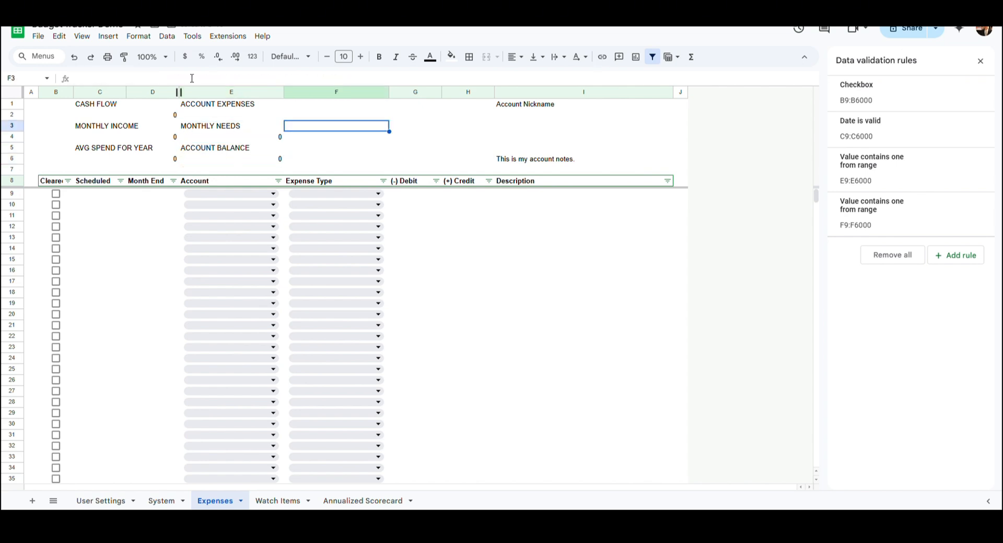
- Enter the heading MONTHLY SAVINGS in F3 and the formula =sumifs(System!AE3:AE,System!AD3:AD,eomonth(G6,0),System!AC3:AC,"Savings") in F4
type("MONTHLY SAVINGS")
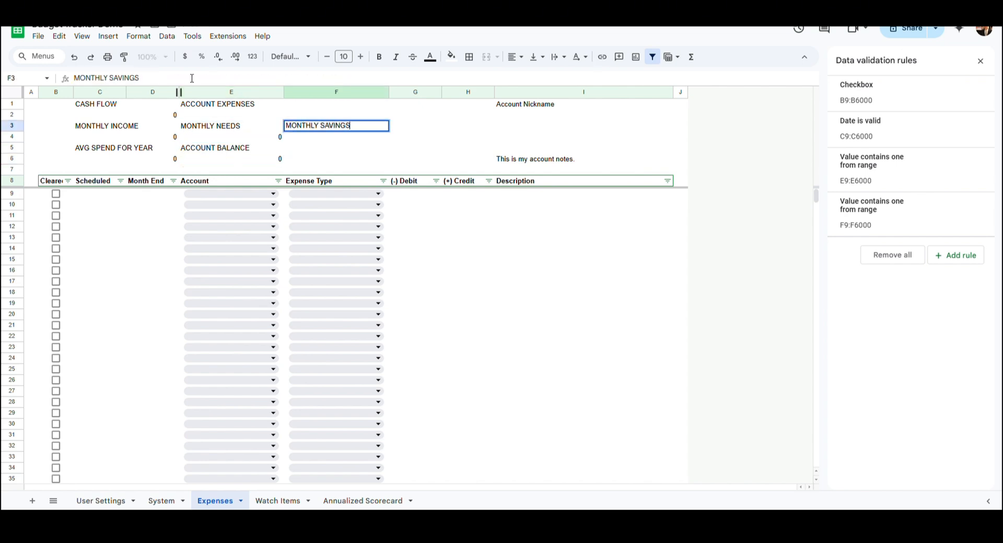
key("Return")
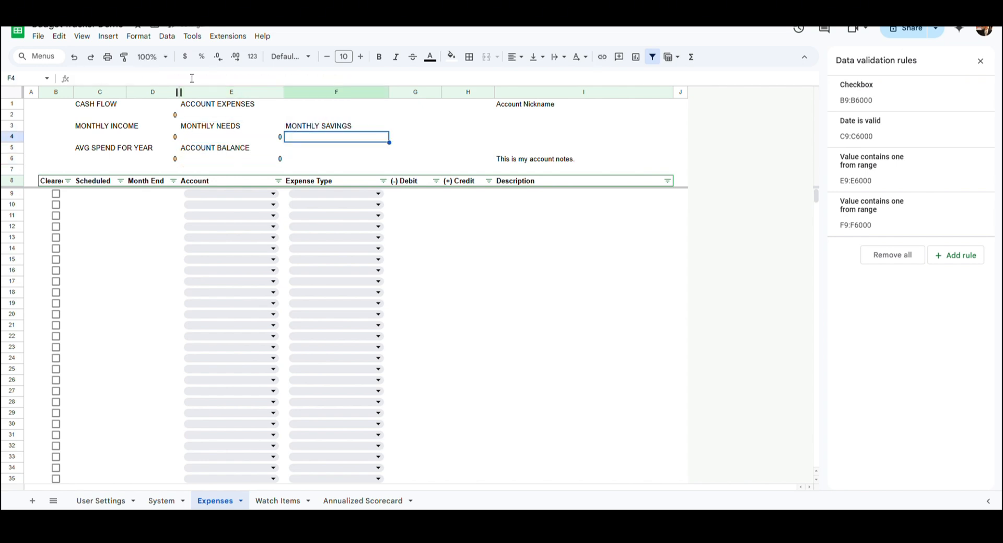
left_click(137, 82)
type("=sumifs(System!AE3:AE,System!AD3:AD,eomonth(G6,0),System!AC3:AC,\"Savings\")")
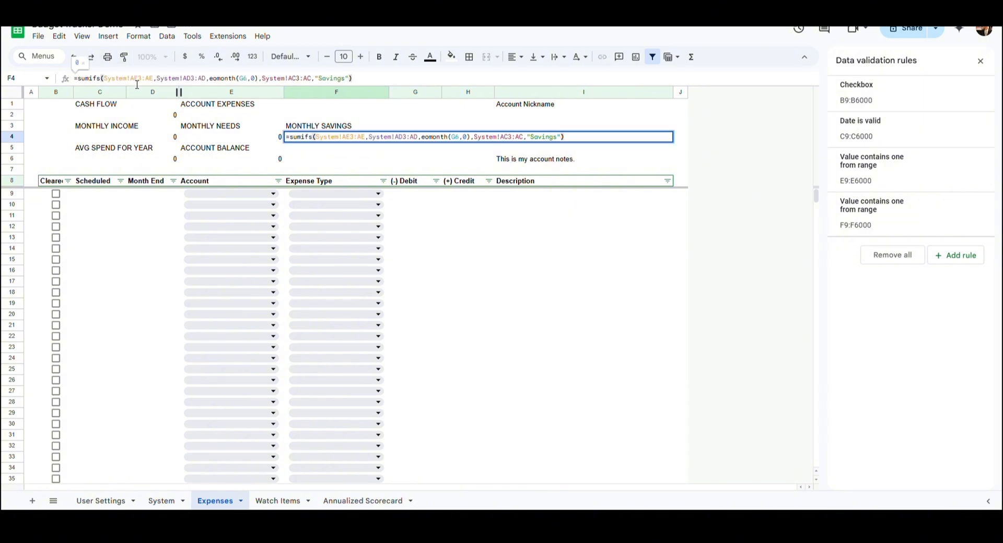
key("Return")
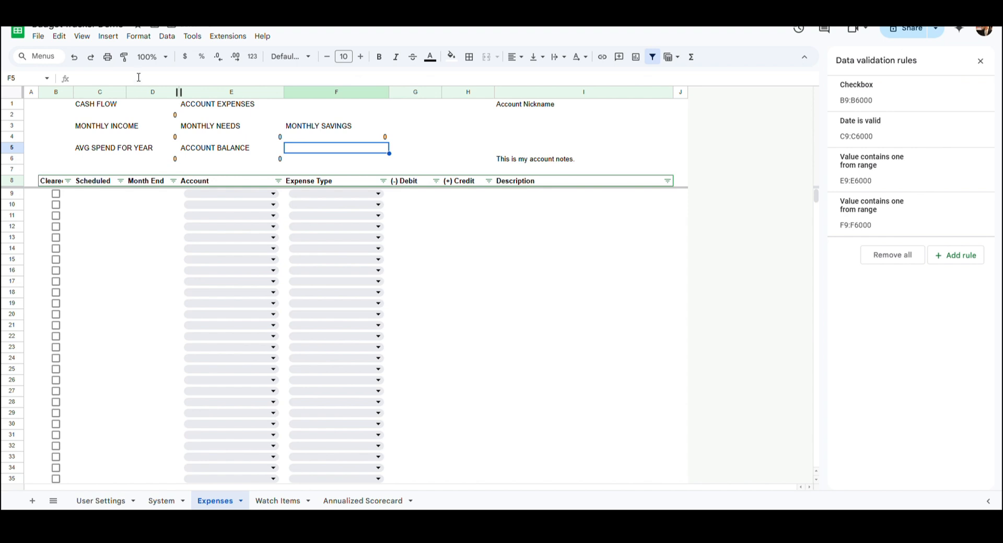
- Enter the heading PENDING ACTIVITY in F5 and bring the pending activity formula from the finished budget tracker into F6
type("PENDING ACTIVITY")
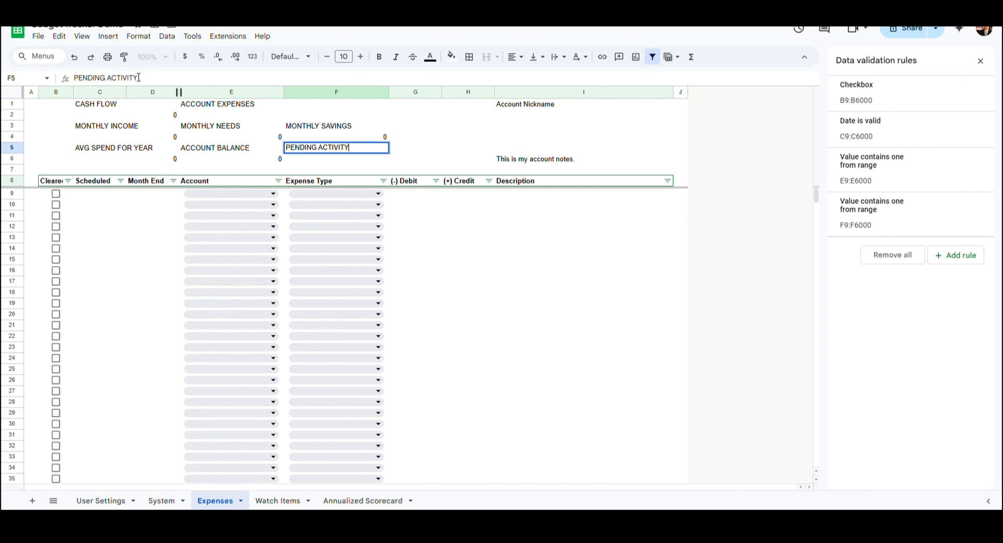
key("Return")
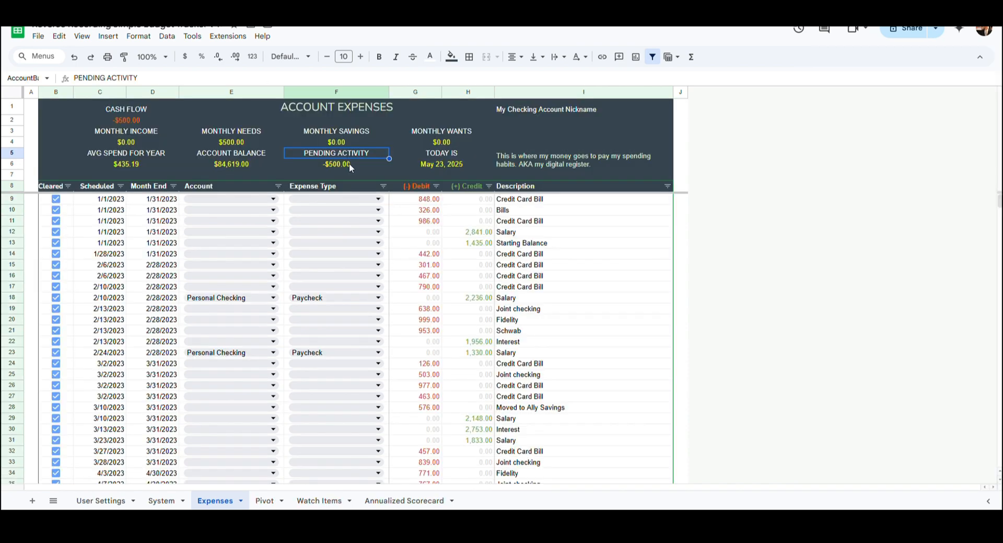
left_click(347, 161)
key("F2")
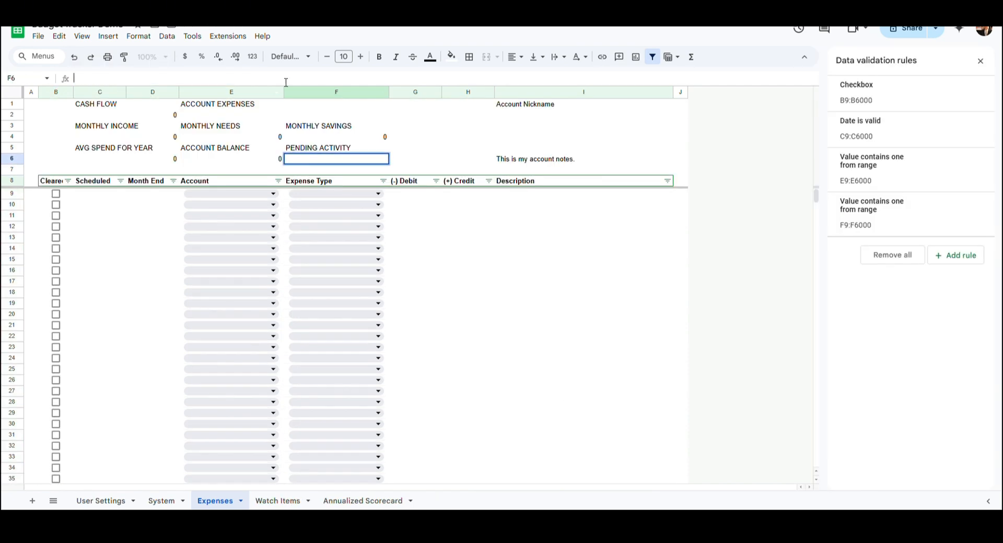
key("Return")
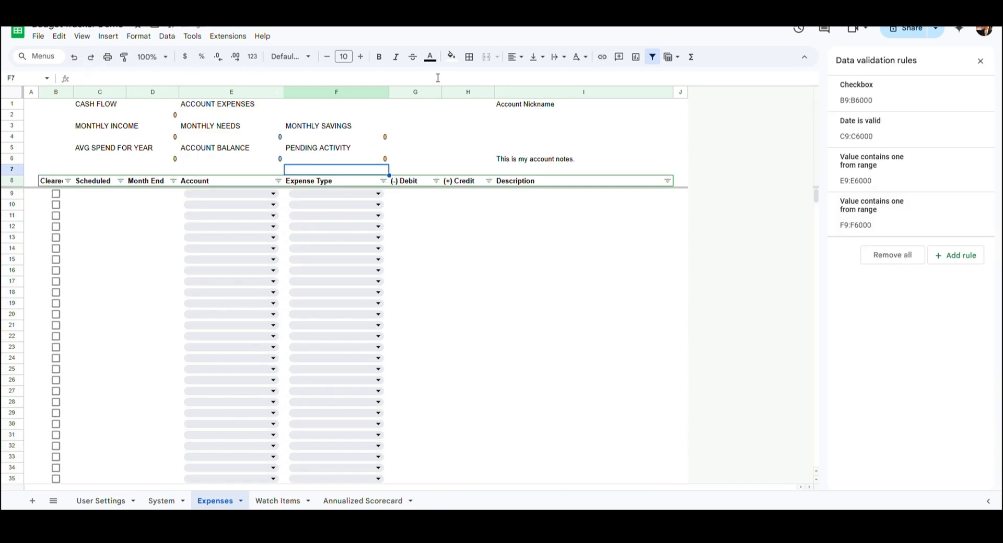
- Merge cells G3:H3 and enter the heading MONTHLY WANTS
left_click(456, 127)
left_click_drag(416, 127, 466, 127)
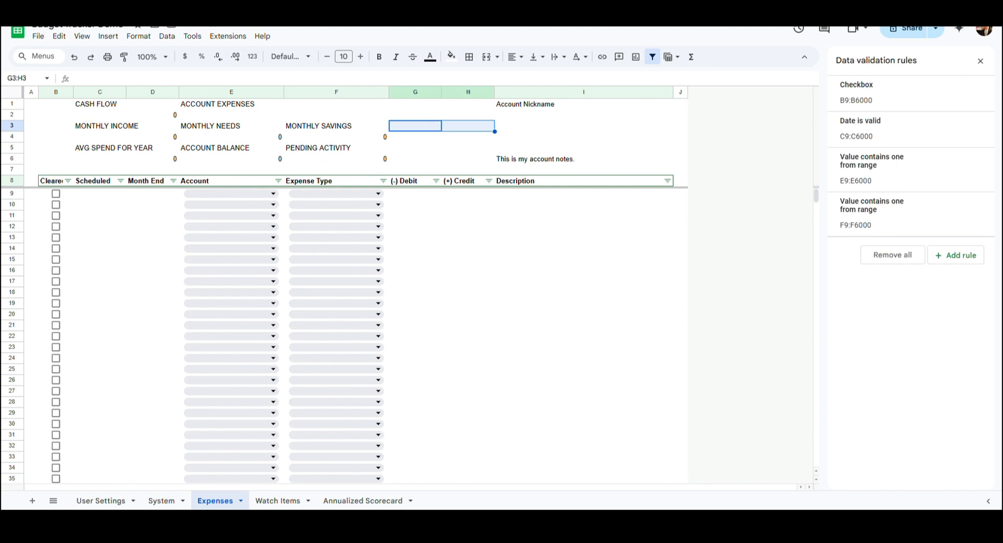
left_click(487, 57)
type("MONTHLY WANTS")
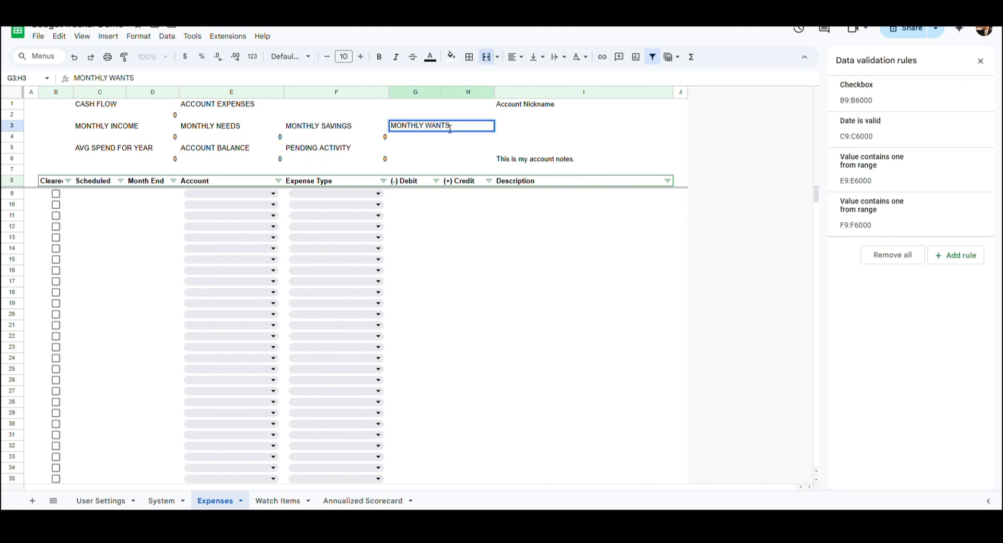
key("Return")
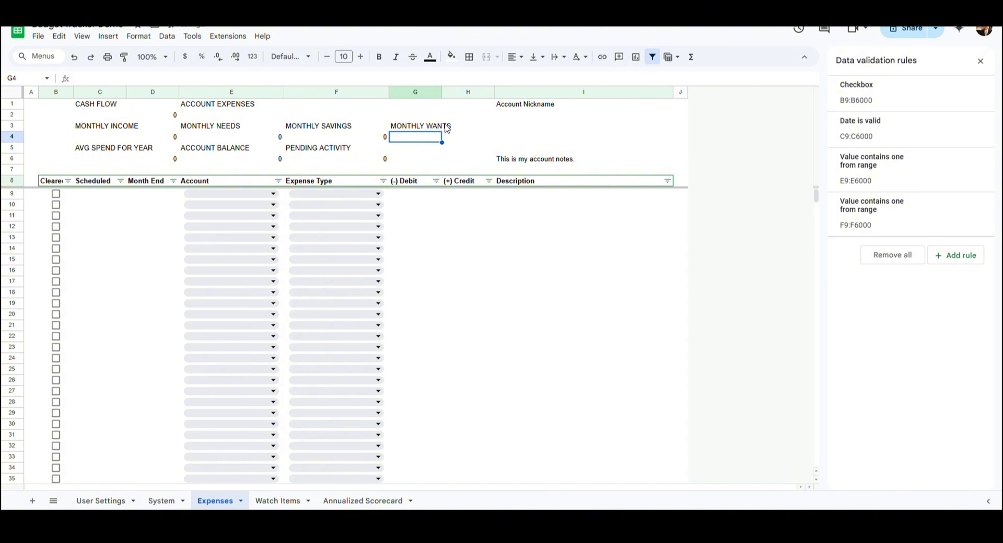
- Merge G4:H4 and enter the formula =sumifs(System!AE3:AE,System!AD3:AD,eomonth(G6,0),System!AC3:AC,"Wants")
key("shift+Right")
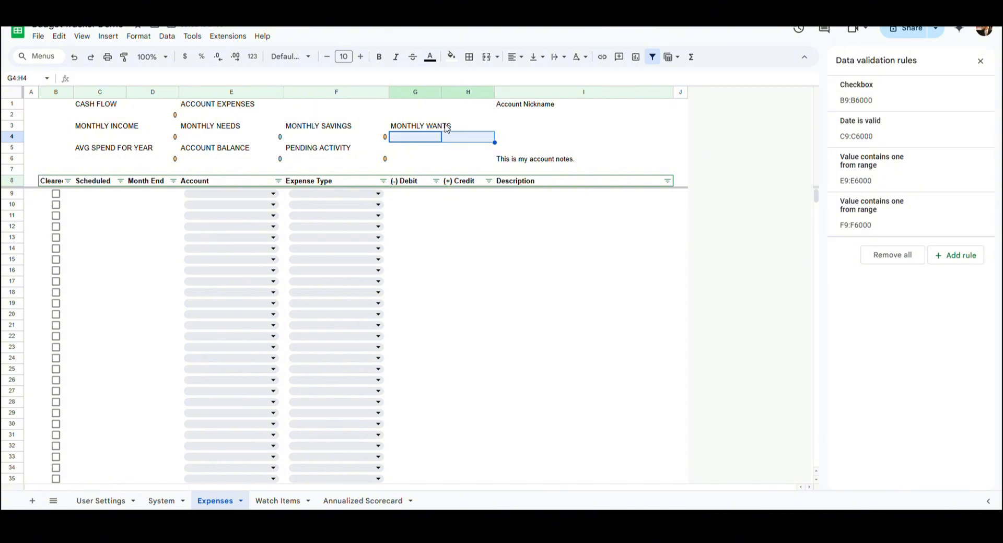
left_click(486, 56)
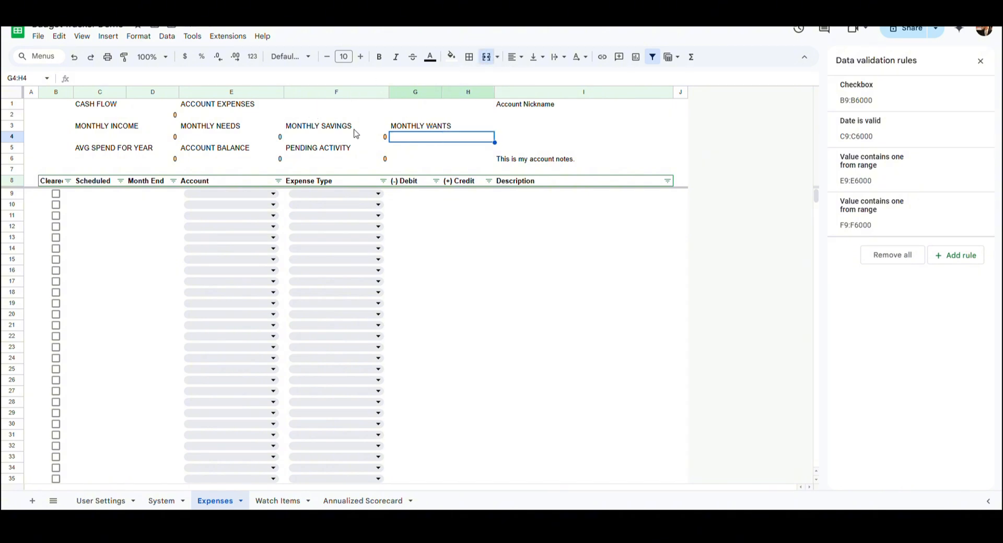
left_click(328, 79)
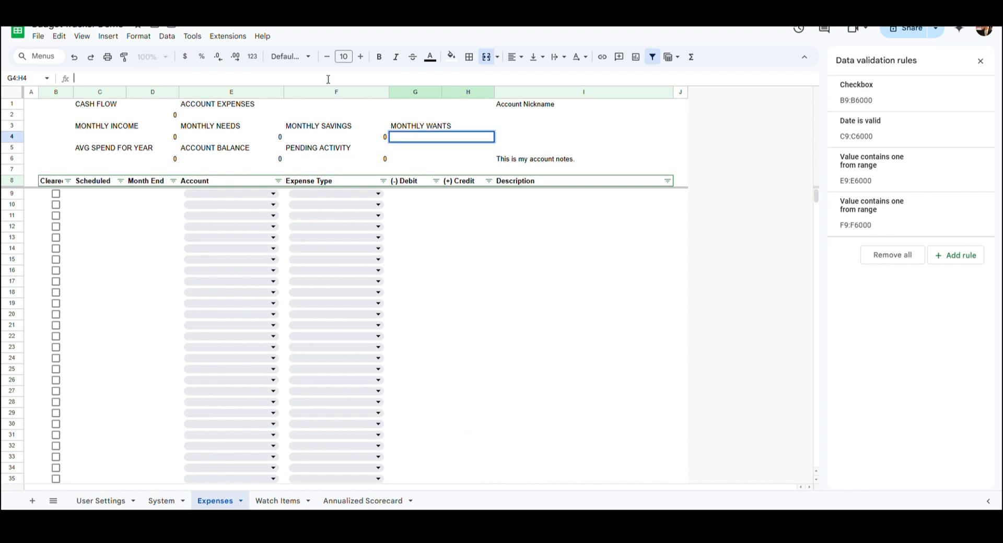
type("=sumifs(System!AE3:AE,System!AD3:AD,eomonth(G6,0),System!AC3:AC,\"Wants\")")
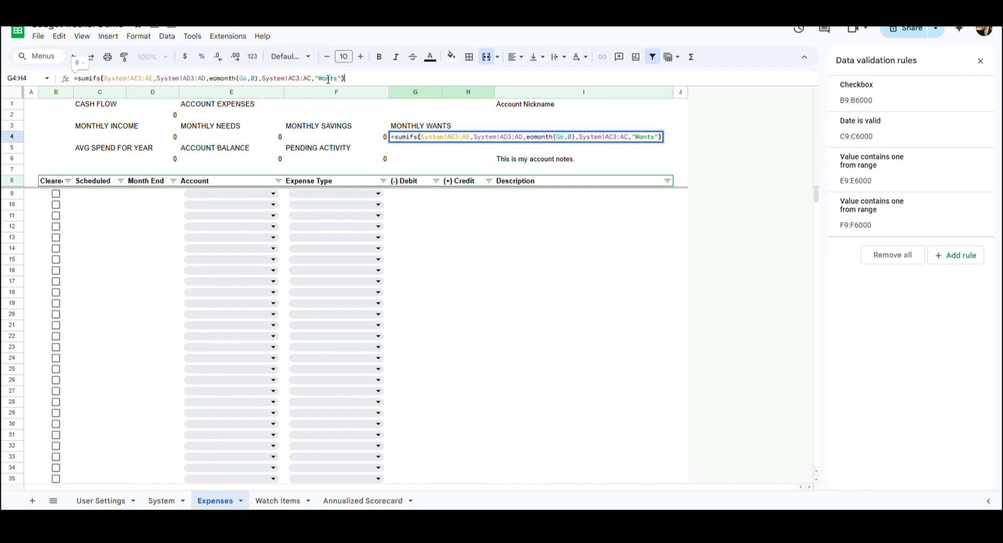
key("Return")
- Merge cells G5:H5 and enter the heading TODAY IS
key("shift+Right")
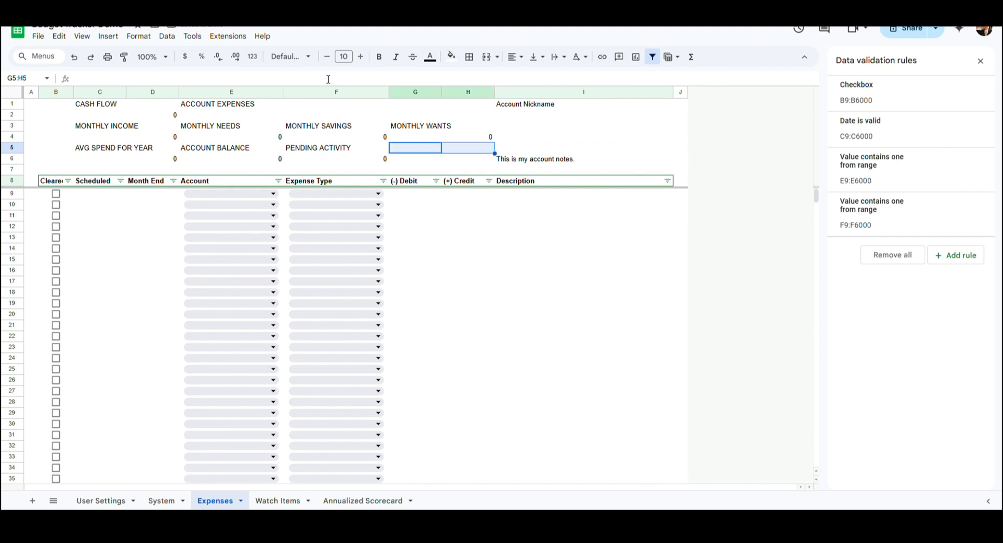
left_click(486, 56)
type("TODAY")
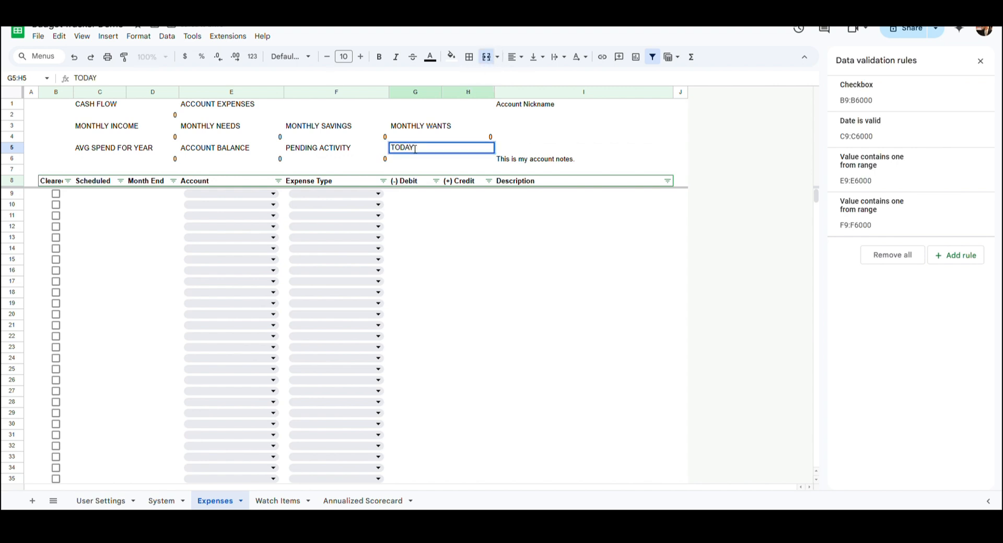
type(" IS")
key("Return")
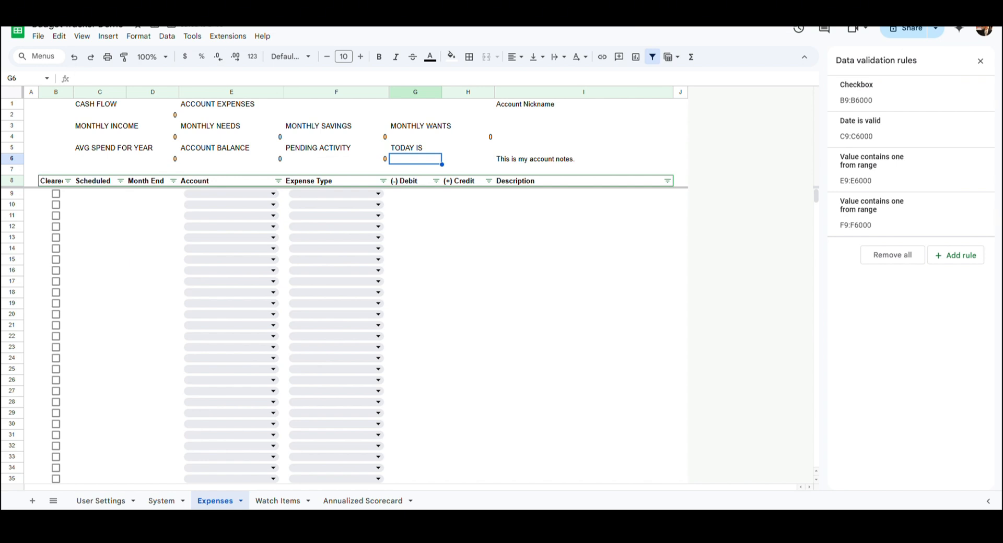
- Enter the current date formula =TODAY() in G6 below the TODAY IS heading
type("=")
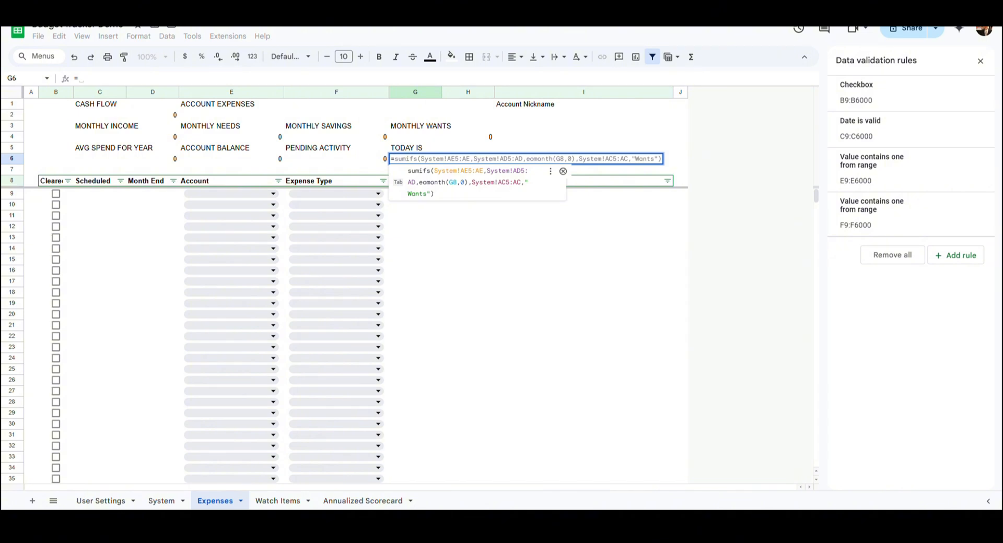
type("TODAY()")
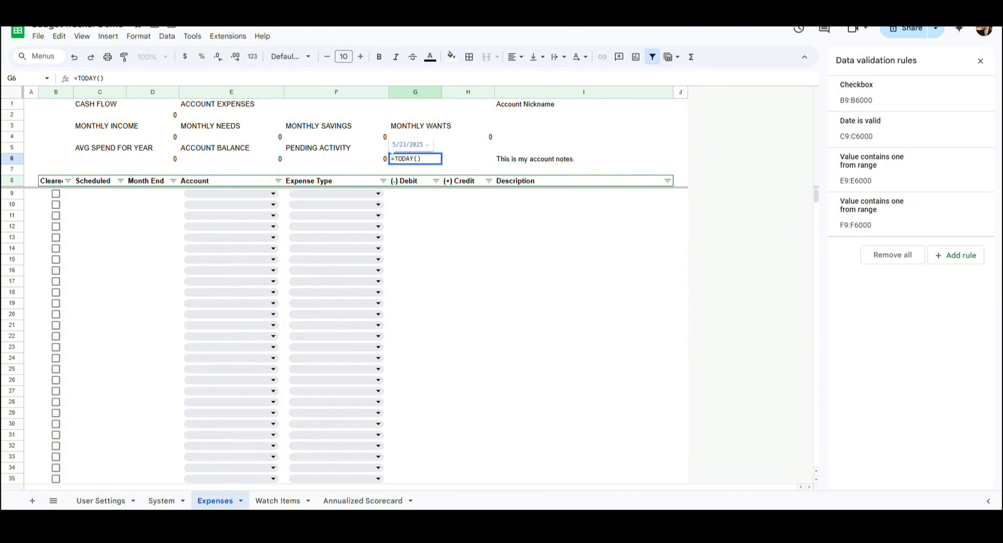
key("Return")
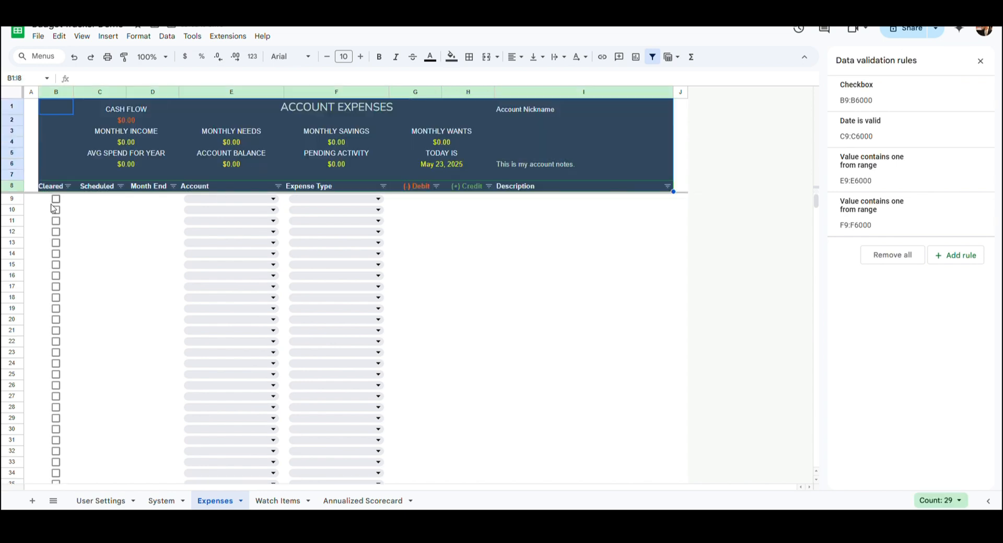
- Apply an outer border around the expense register range B9:I6000
left_click(47, 199)
key("ctrl+shift+Down")
key("shift+Right")
key("shift+Right")
key("shift+Right")
key("shift+Right")
key("shift+Right")
key("shift+Right")
key("shift+Right")
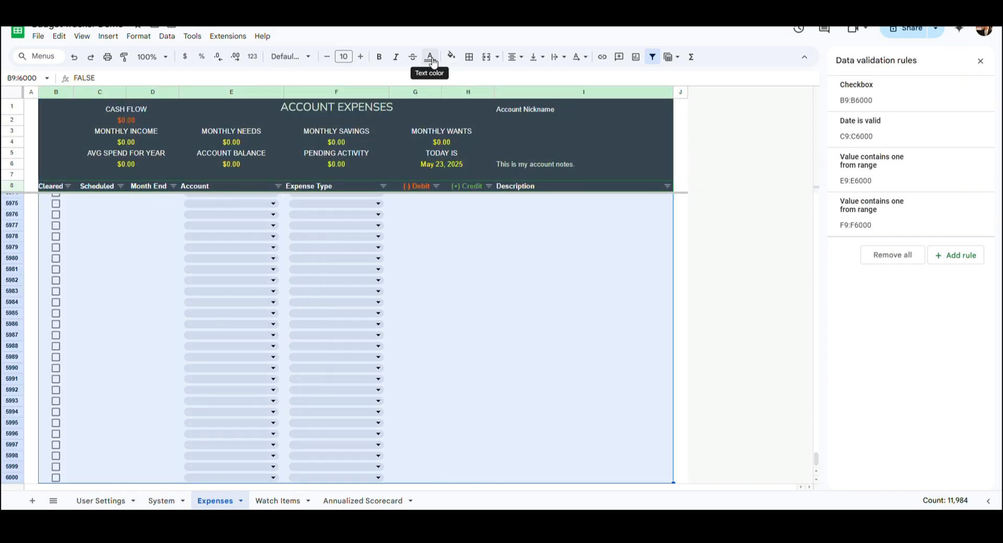
left_click(468, 56)
left_click(546, 80)
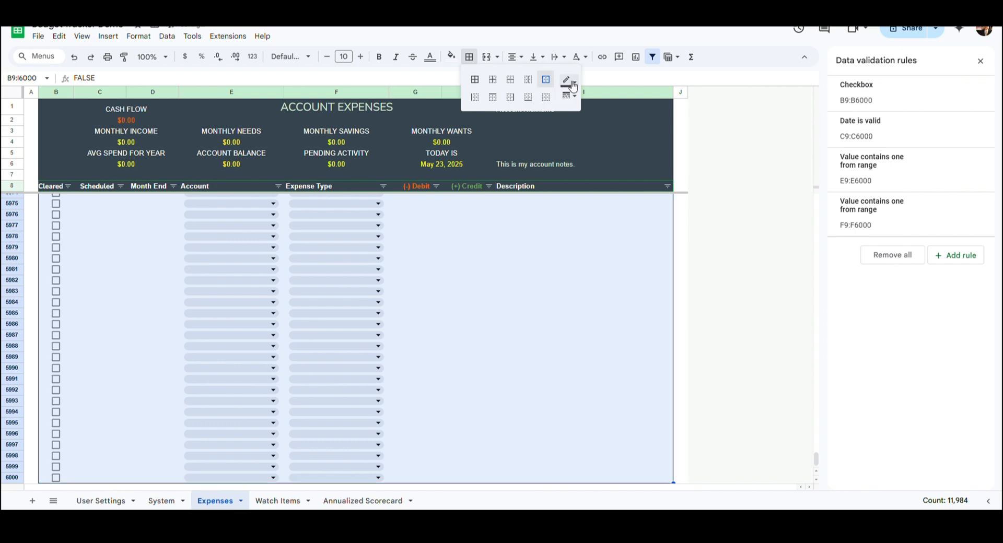
- Apply light-coloured horizontal and vertical inner borders to the expense register range B9:I6000
left_click(568, 81)
left_click(615, 116)
left_click(511, 80)
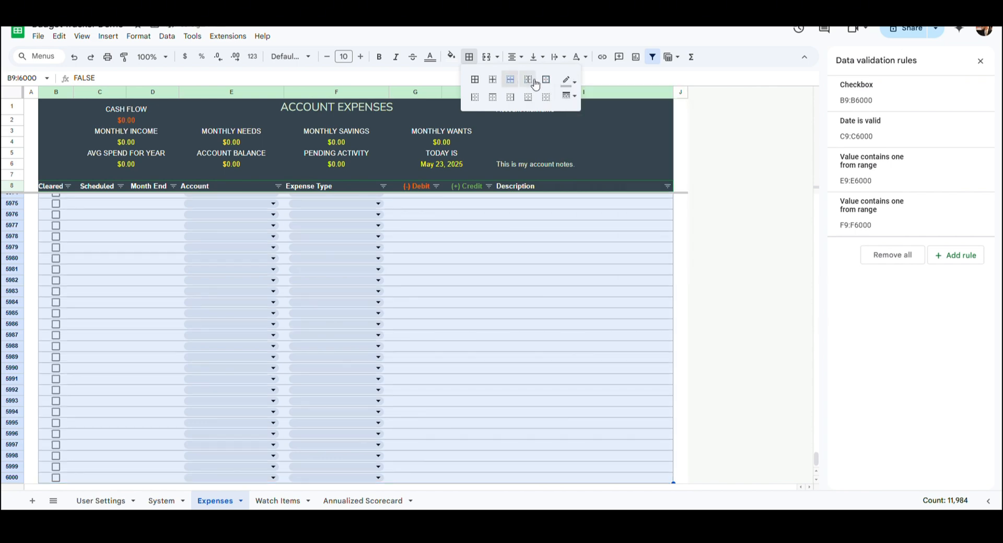
left_click(529, 80)
left_click(569, 84)
left_click(651, 117)
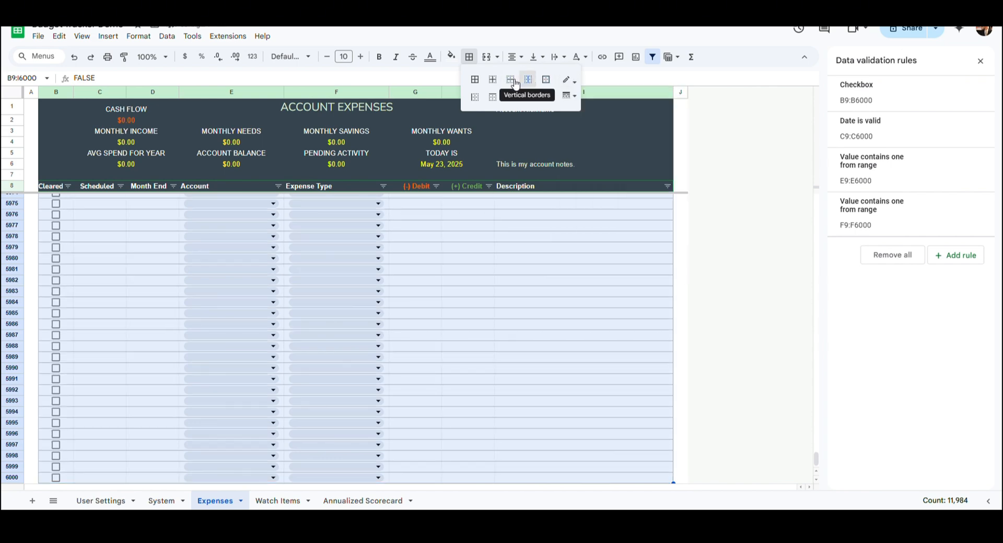
left_click(511, 81)
left_click(450, 251)
scroll(400, 250, "up", 3)
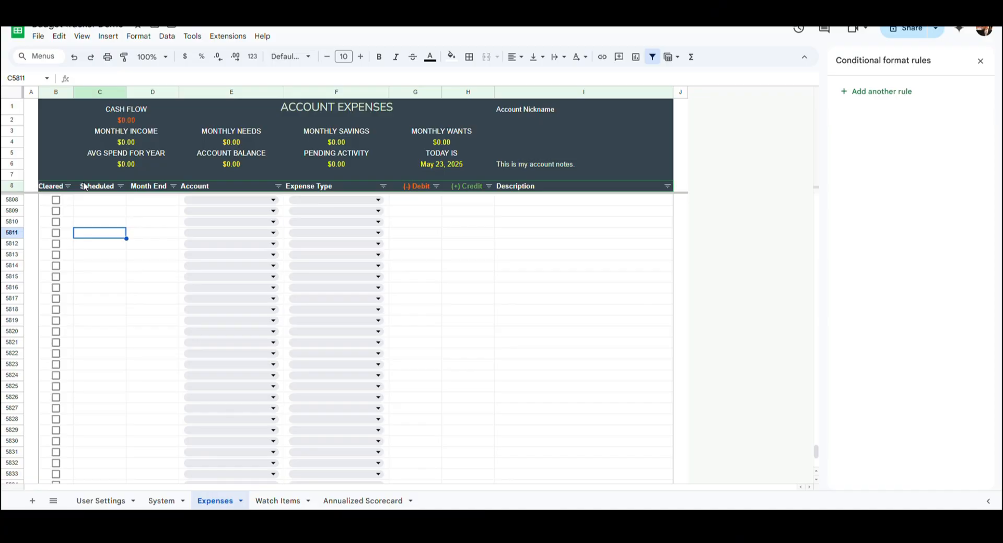
- Create a pivot table on a new sheet from the register range B8:I6000, including the header row
left_click(55, 189)
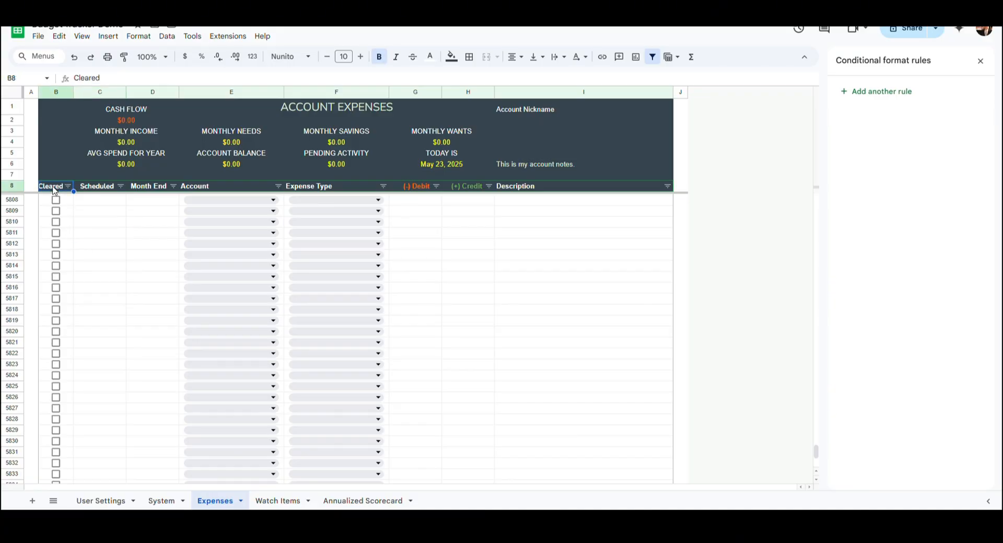
key("shift+Right")
key("shift+Right")
key("shift+Right")
key("shift+Right")
key("shift+Right")
key("shift+Right")
key("shift+Right")
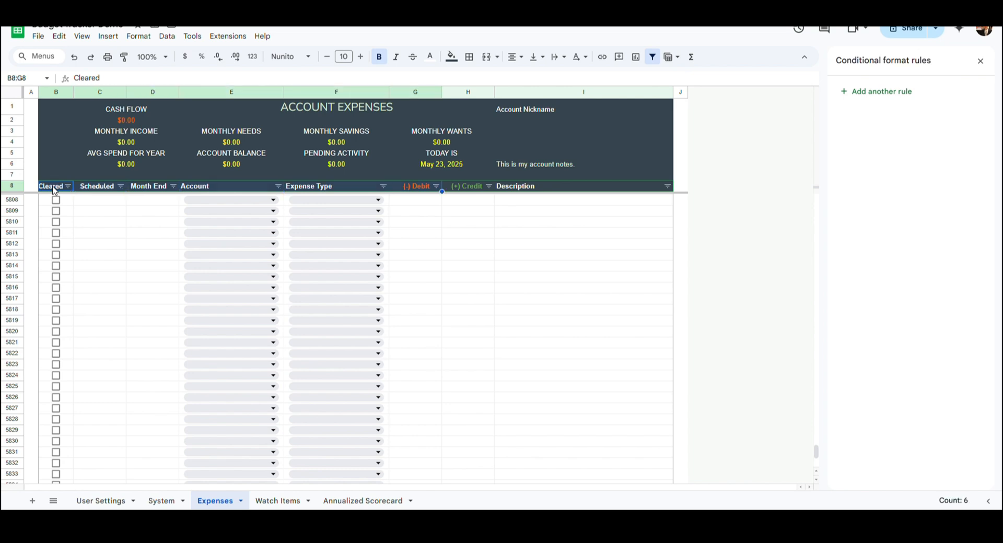
key("ctrl+shift+Down")
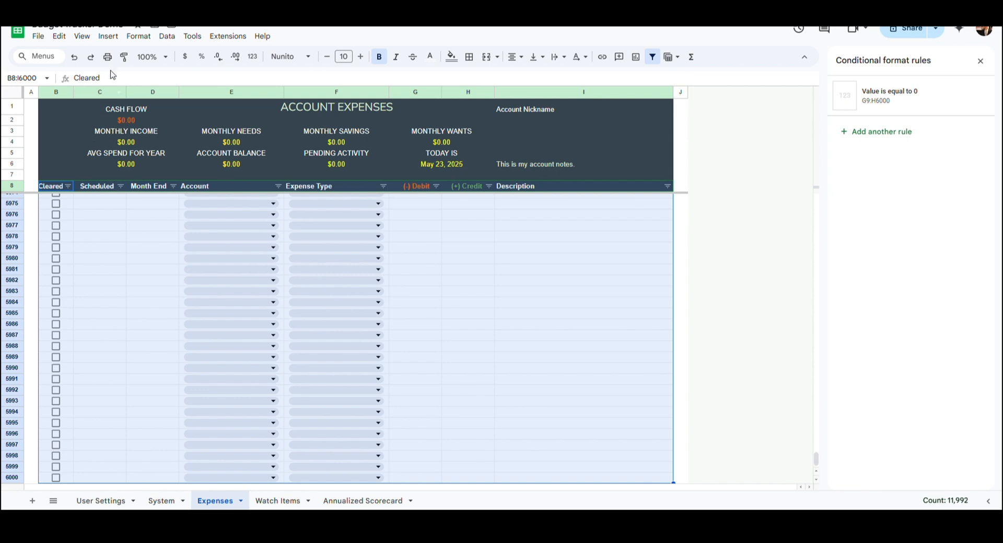
left_click(108, 36)
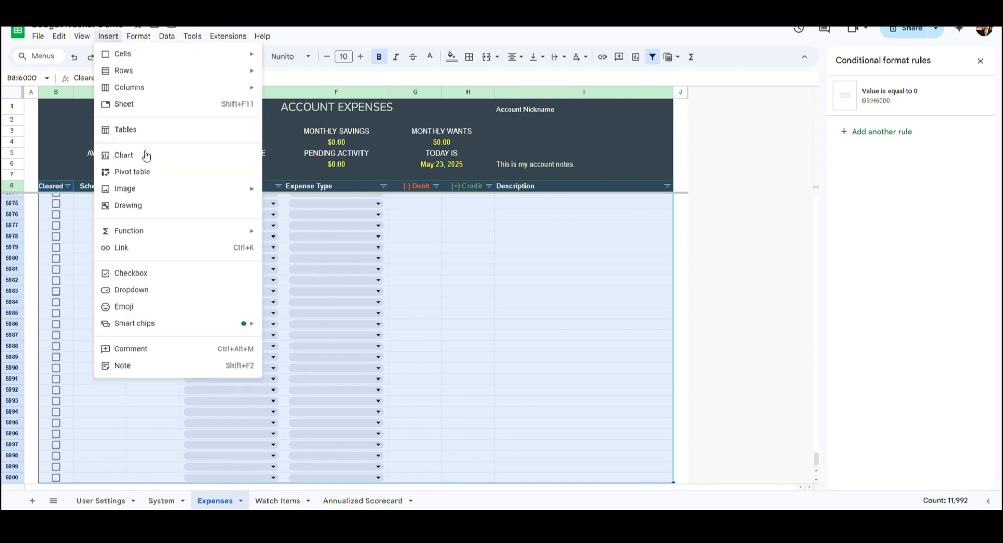
left_click(148, 172)
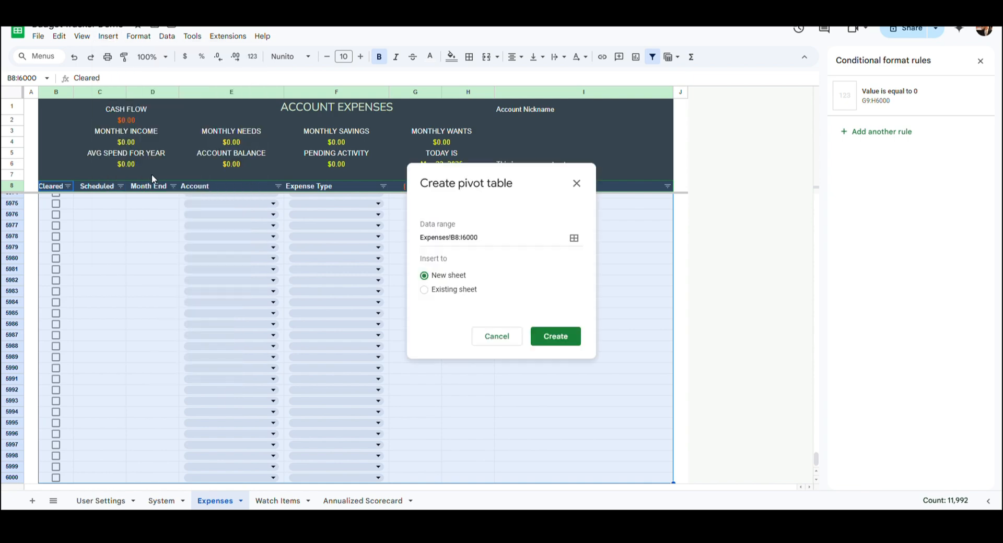
left_click(550, 337)
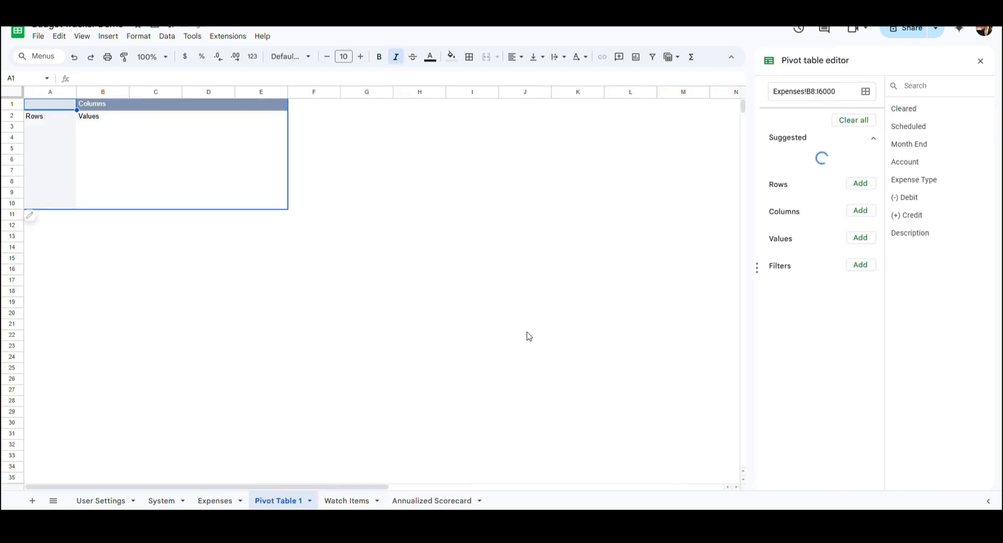
- Rename the new pivot table sheet as Pivot
double_click(282, 500)
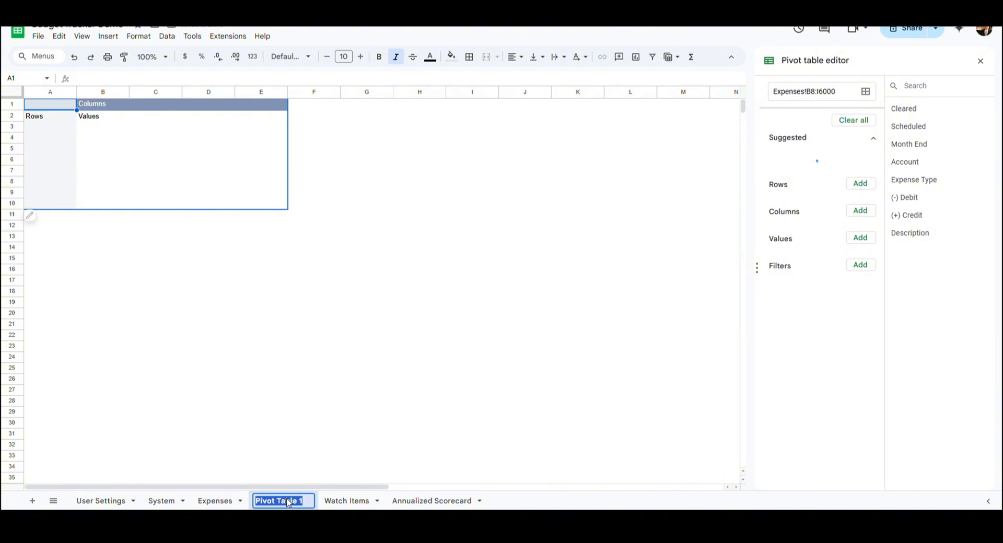
key("End")
key("shift+Left")
key("shift+Left")
key("shift+Left")
key("shift+Left")
key("shift+Left")
key("shift+Left")
key("shift+Left")
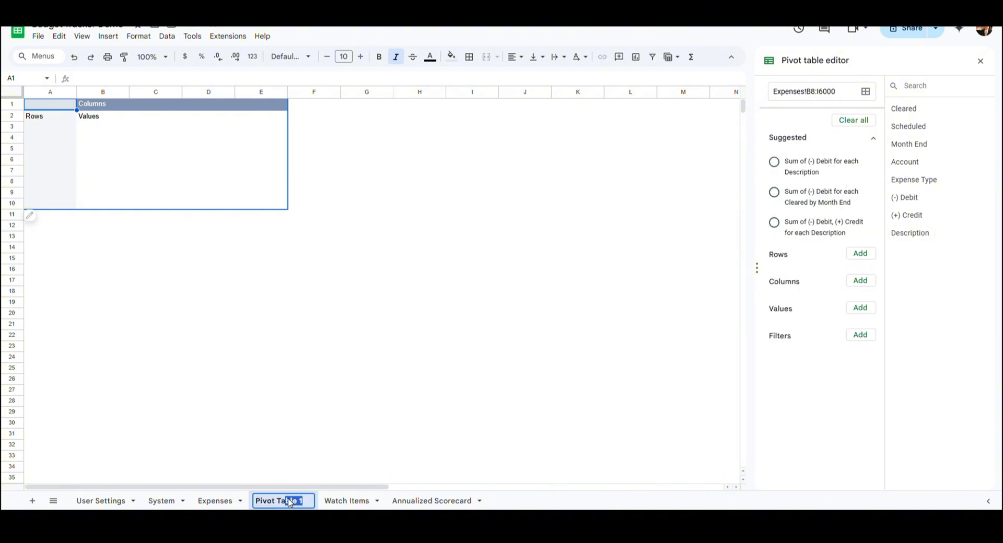
key("BackSpace")
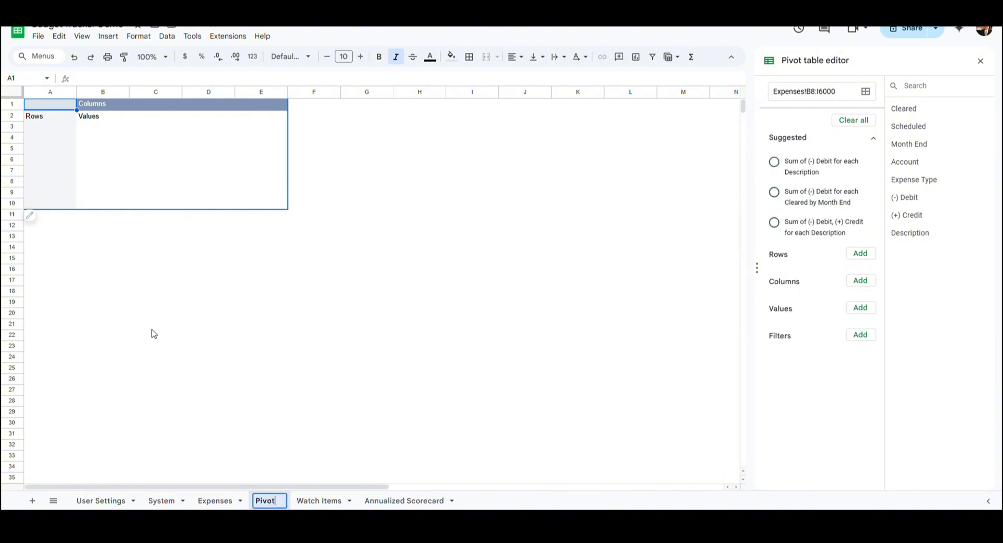
left_click(123, 240)
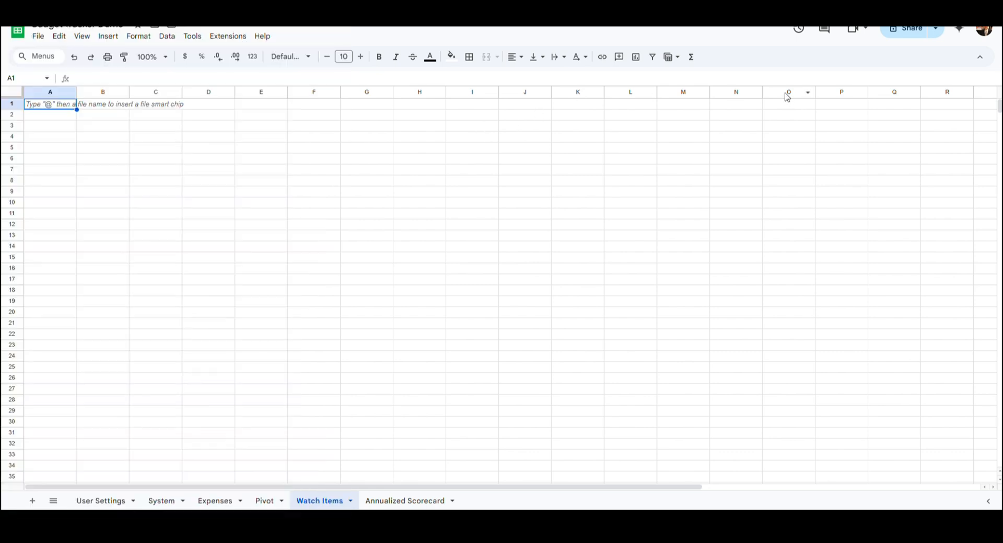
- On the Watch Items sheet, delete columns O to Z and rows 25 to 1000
left_click(788, 94)
key("ctrl+shift+Right")
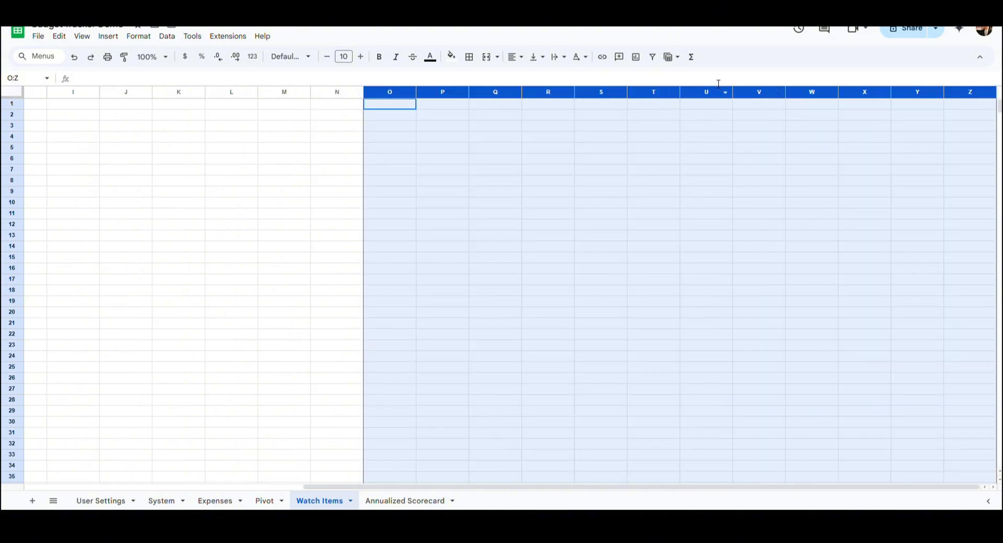
right_click(398, 98)
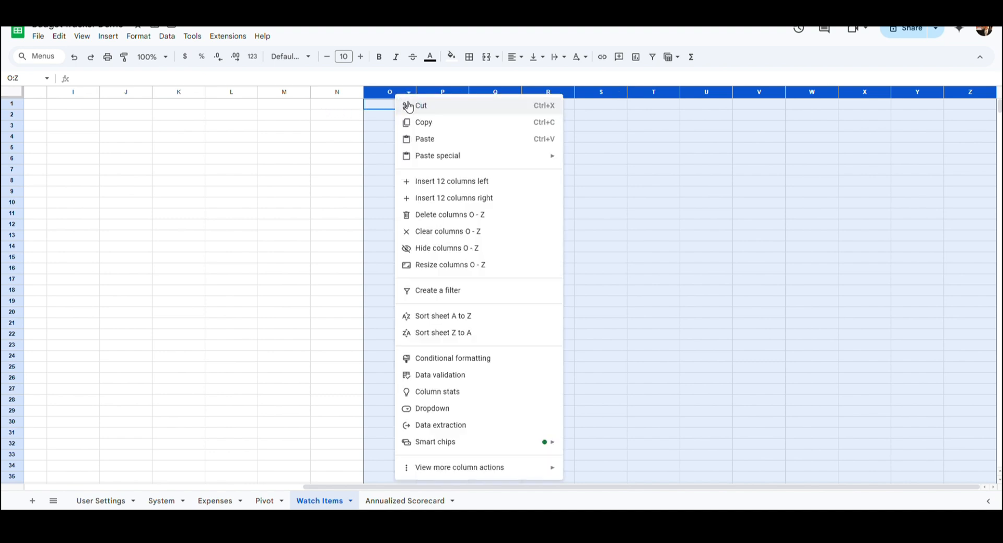
left_click(439, 215)
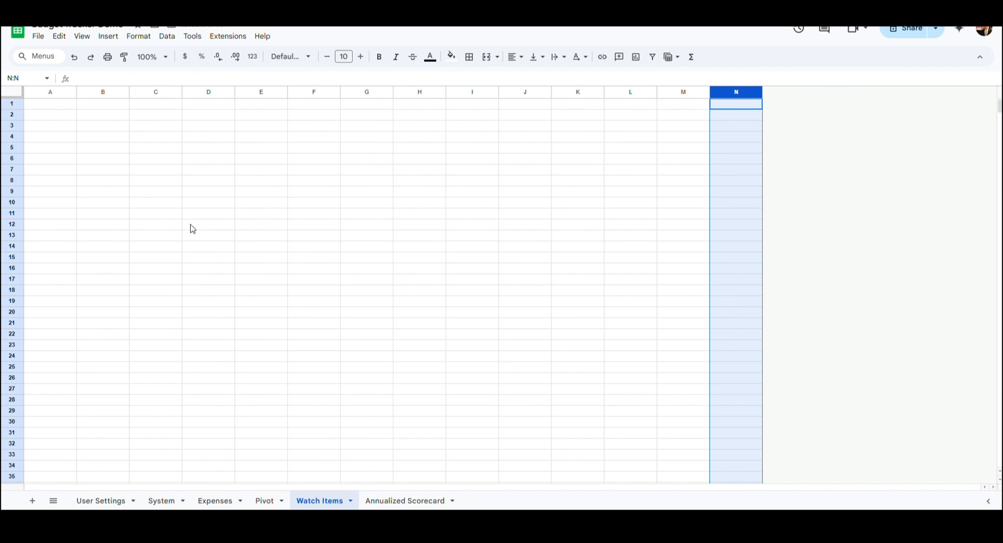
left_click(11, 367)
key("ctrl+shift+Down")
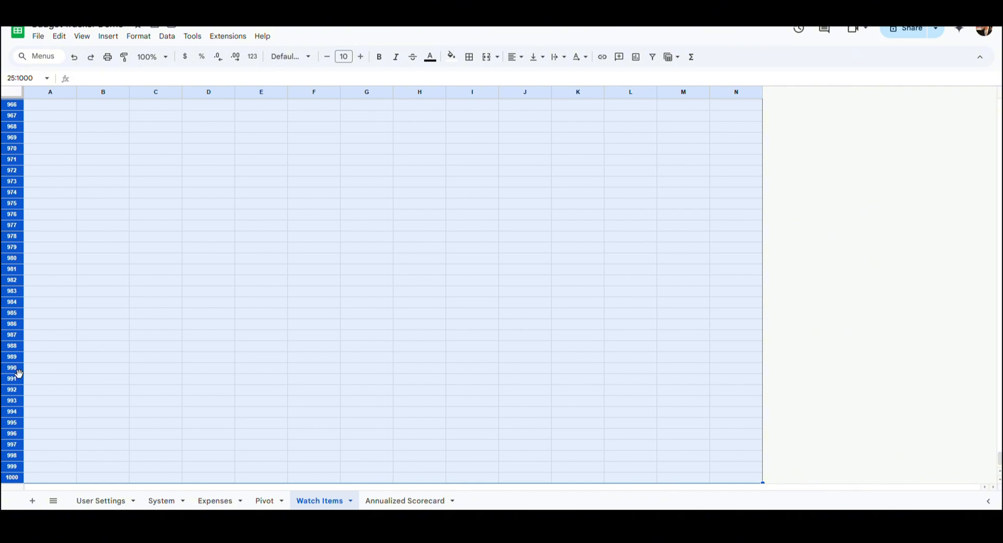
right_click(19, 373)
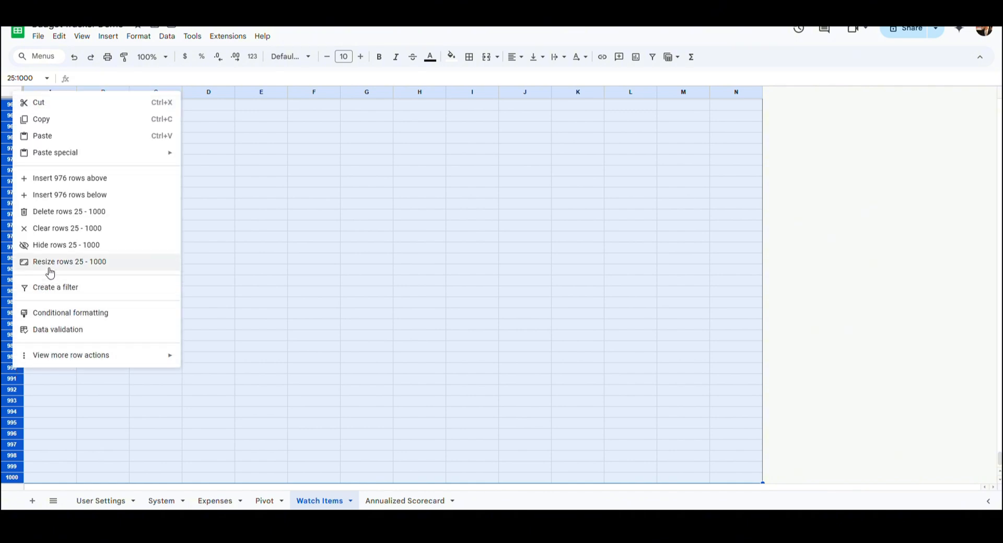
left_click(65, 212)
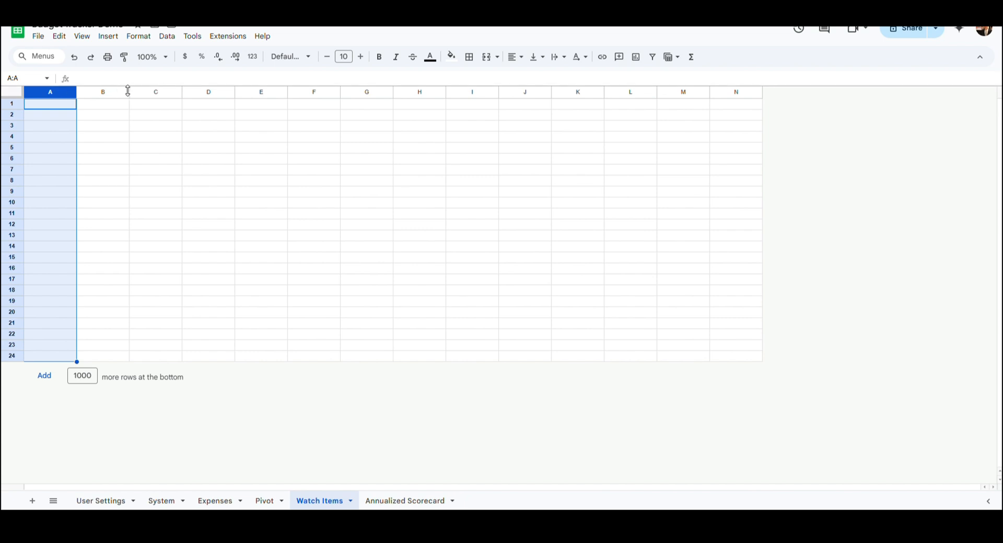
- Set the width of columns A, H and N on the Watch Items sheet to 27 pixels
left_click(413, 93, "ctrl")
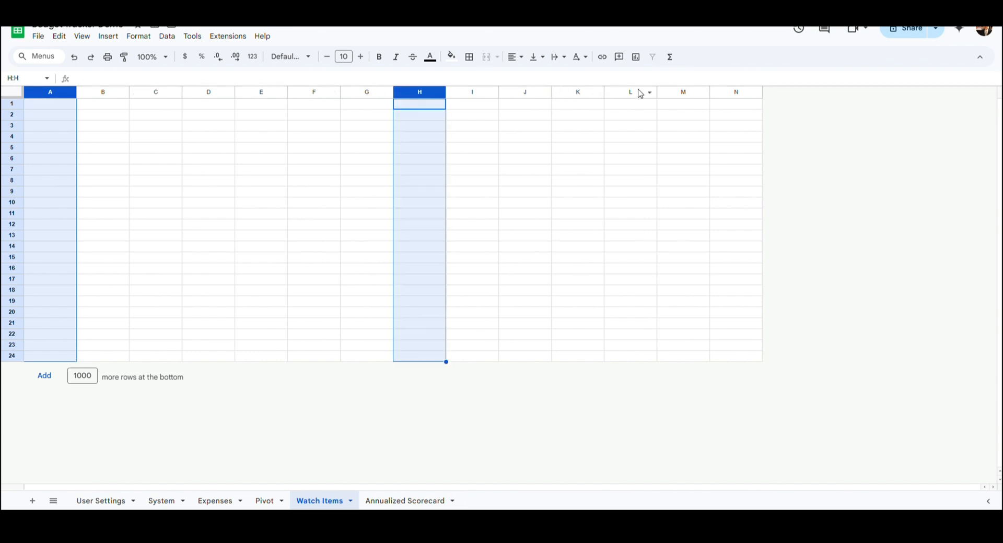
left_click(731, 93, "ctrl")
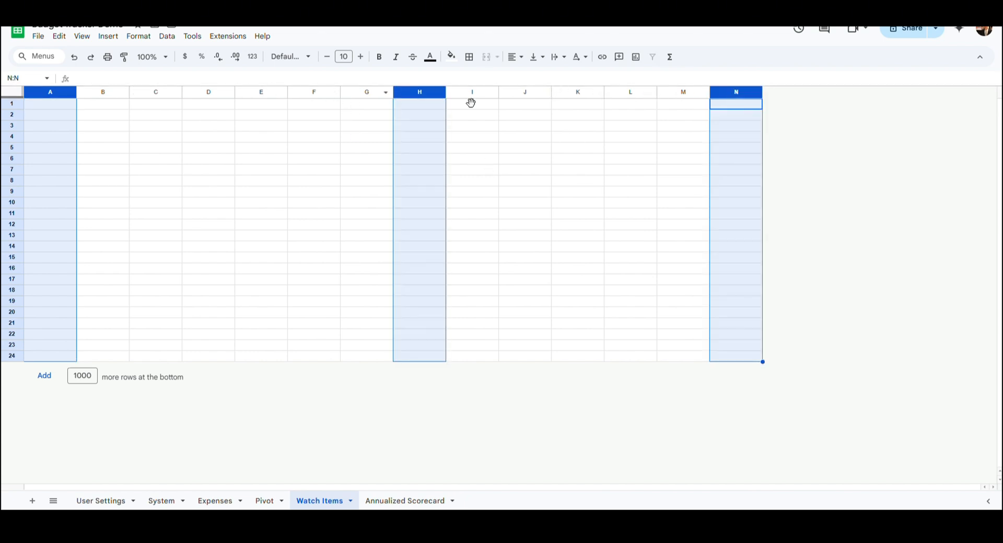
right_click(424, 94)
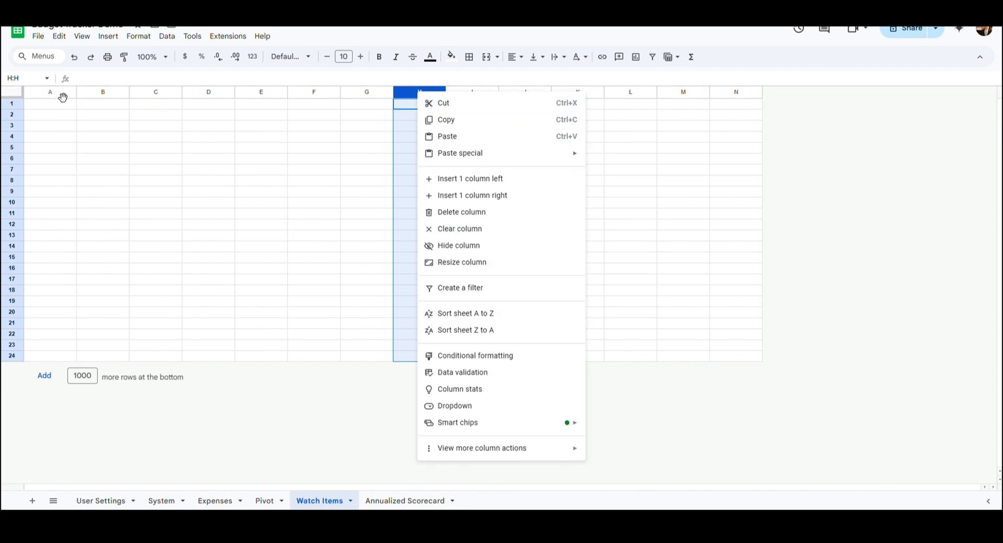
right_click(63, 97, "ctrl")
right_click(731, 94, "ctrl")
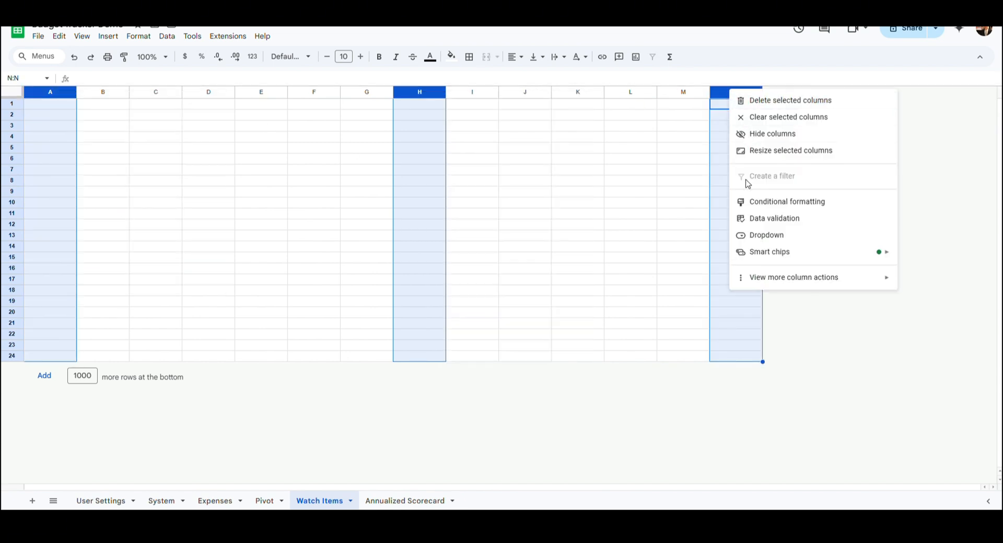
left_click(764, 152)
type("2")
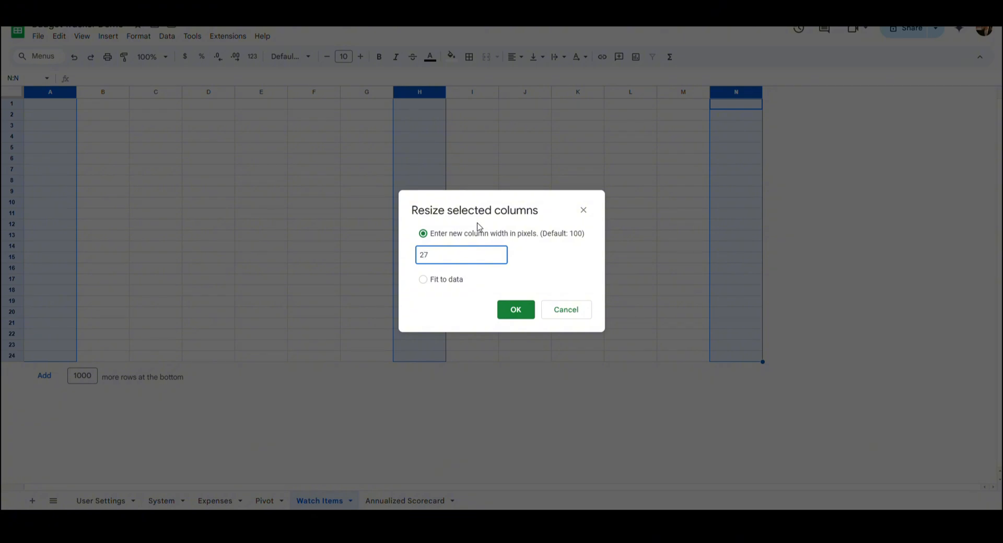
type("7")
key("Return")
- Set the width of column B on the Watch Items sheet to 195 pixels
left_click(71, 96)
right_click(73, 97)
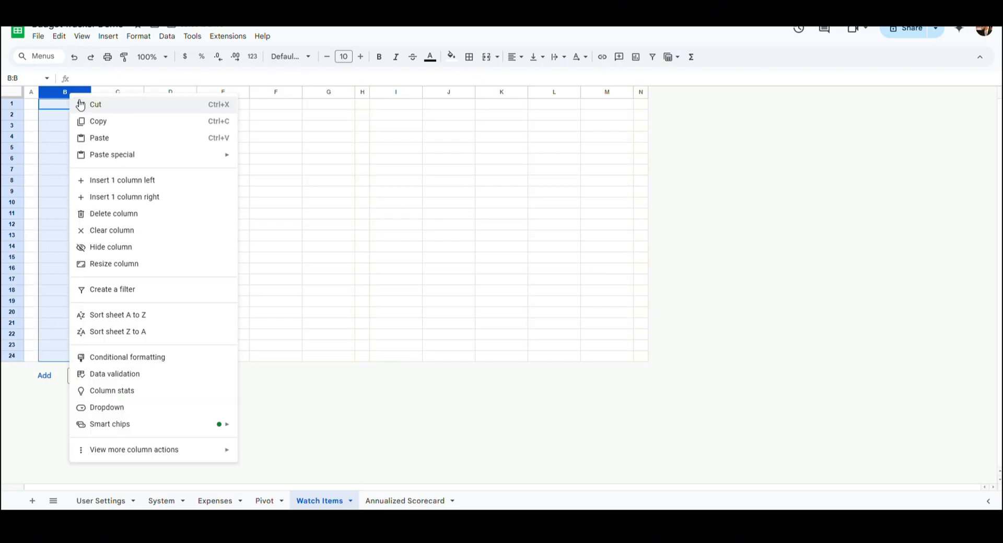
left_click(116, 265)
type("195")
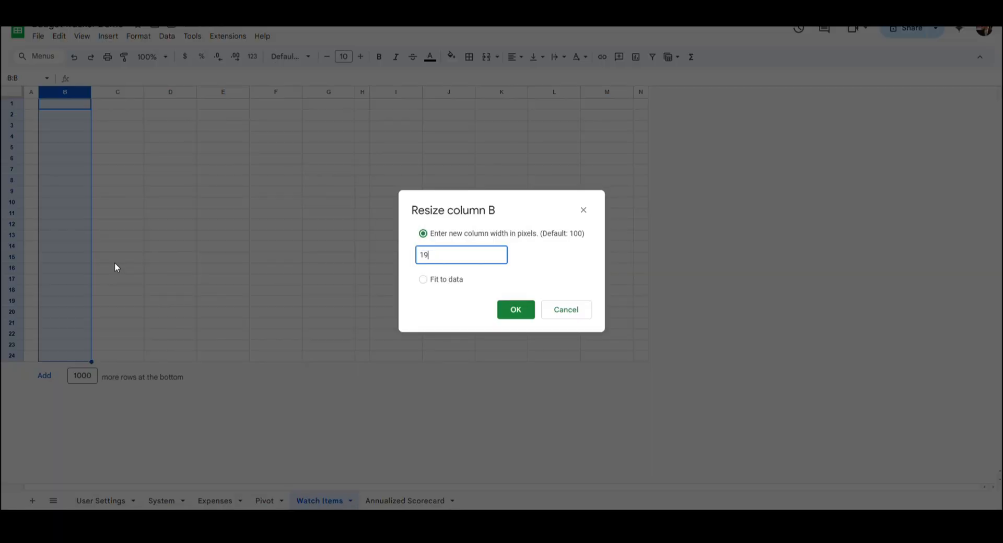
key("Return")
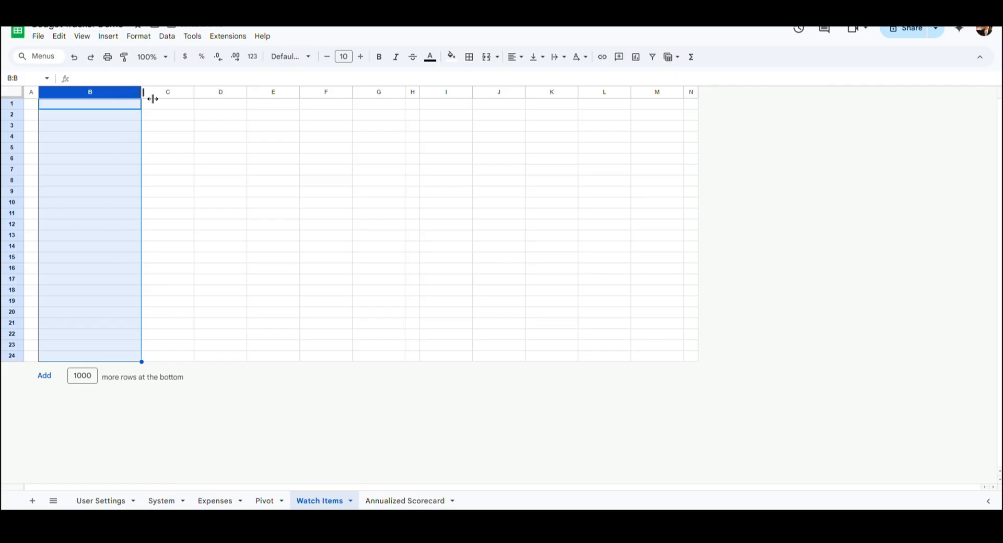
- Set the width of columns C to F on the Watch Items sheet to 60 pixels each
left_click(169, 93)
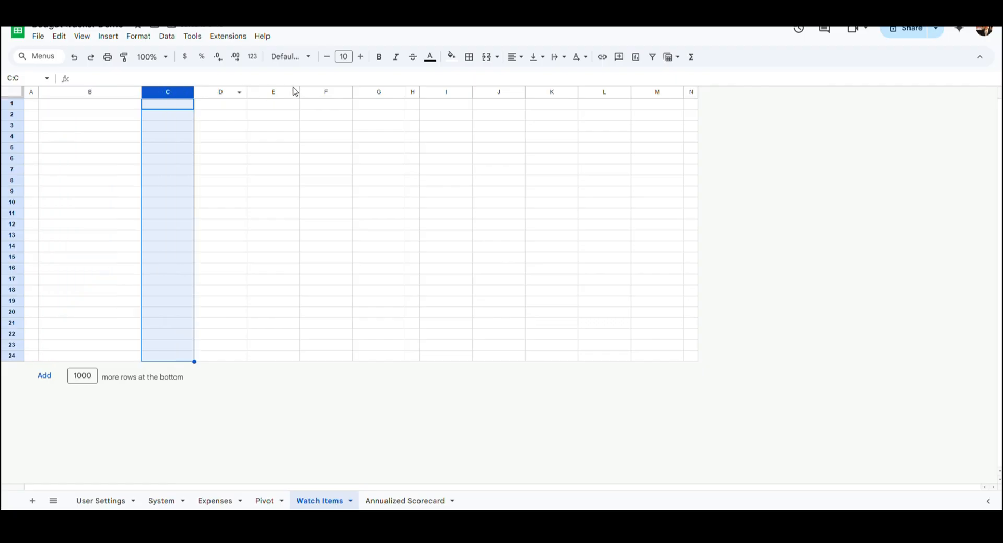
left_click(336, 97, "shift")
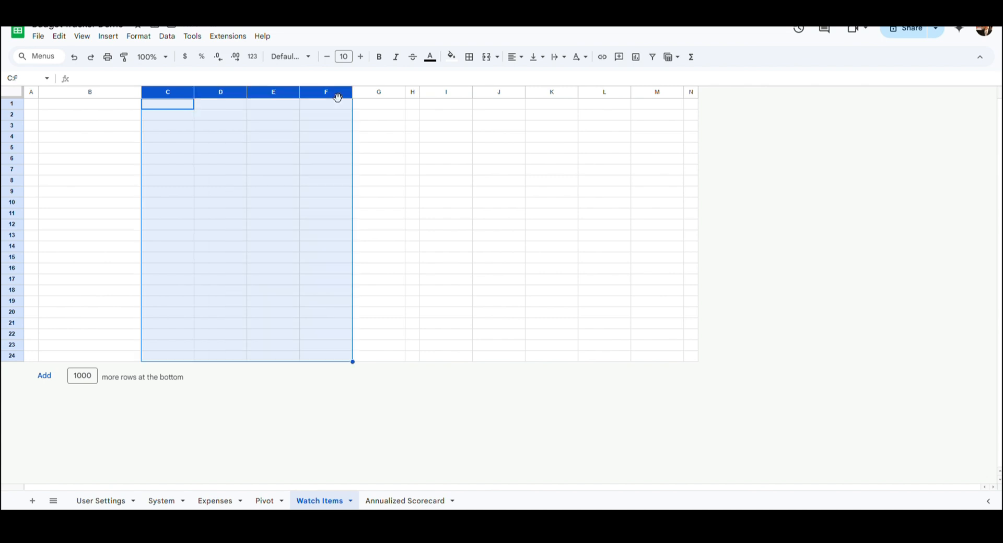
right_click(338, 97)
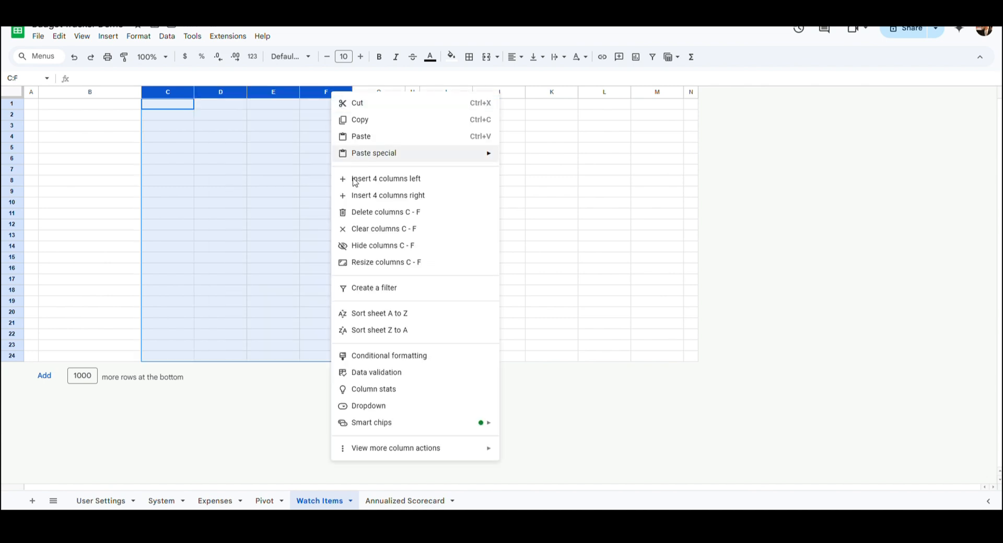
left_click(365, 264)
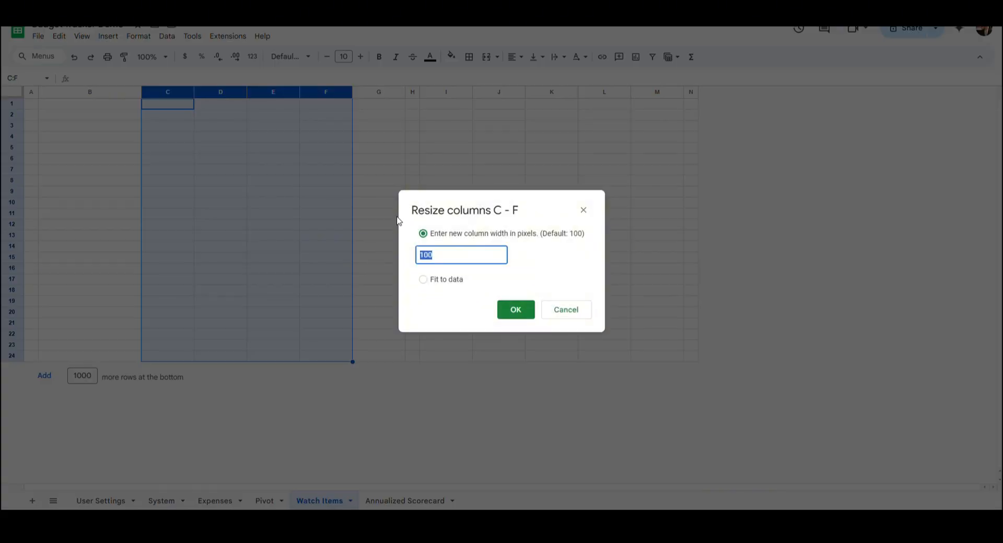
type("60")
key("Return")
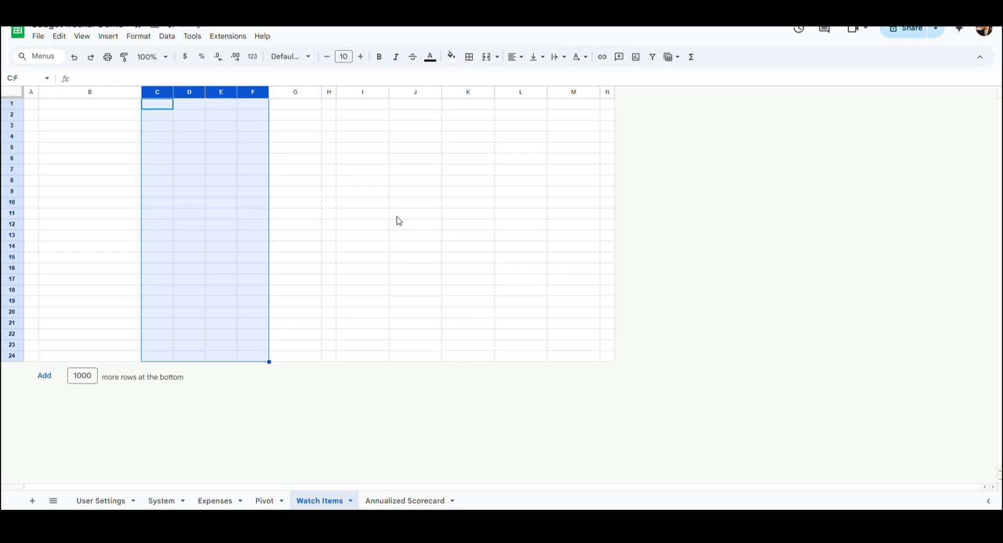
- Set the width of column G on the Watch Items sheet to 215 pixels
left_click(303, 98)
right_click(305, 99)
left_click(358, 261)
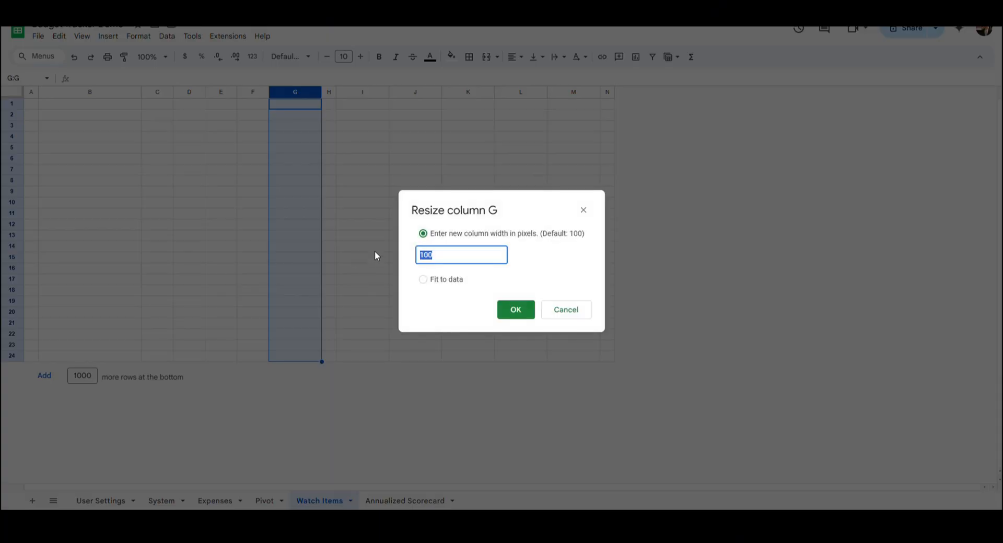
type("215")
key("Return")
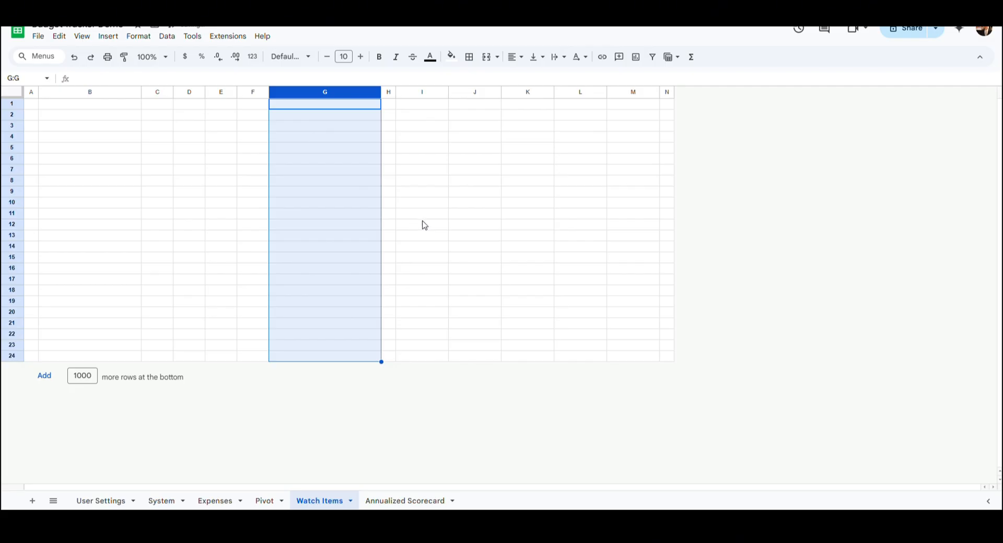
- Set the width of column I on the Watch Items sheet to 200 pixels
right_click(434, 96)
left_click(467, 261)
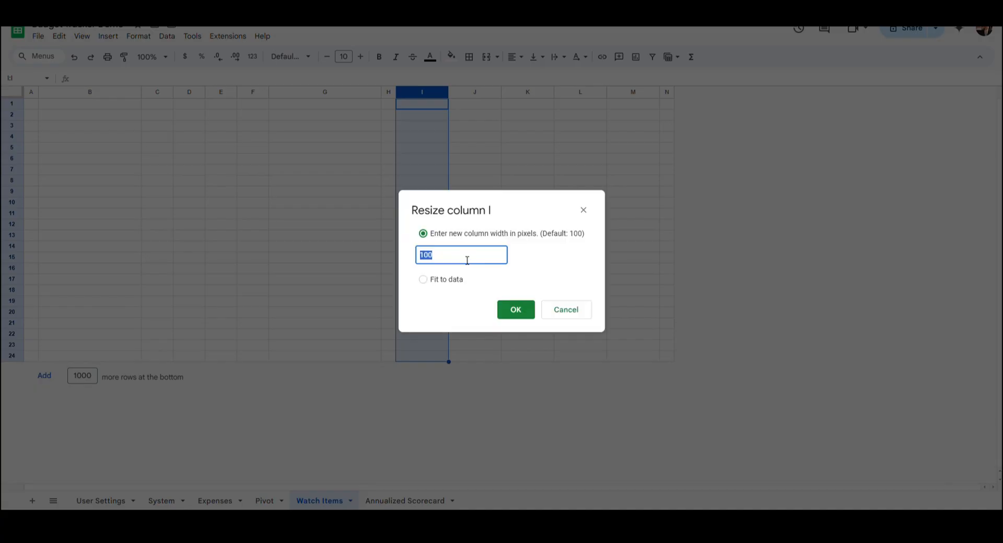
type("200")
key("Return")
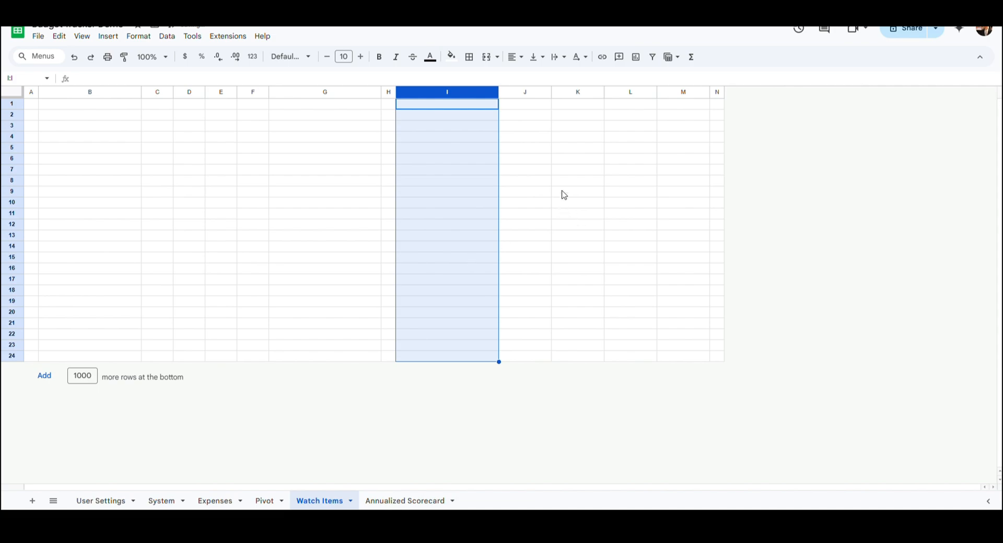
- Set the width of column M on the Watch Items sheet to 40 pixels
right_click(683, 93)
left_click(731, 264)
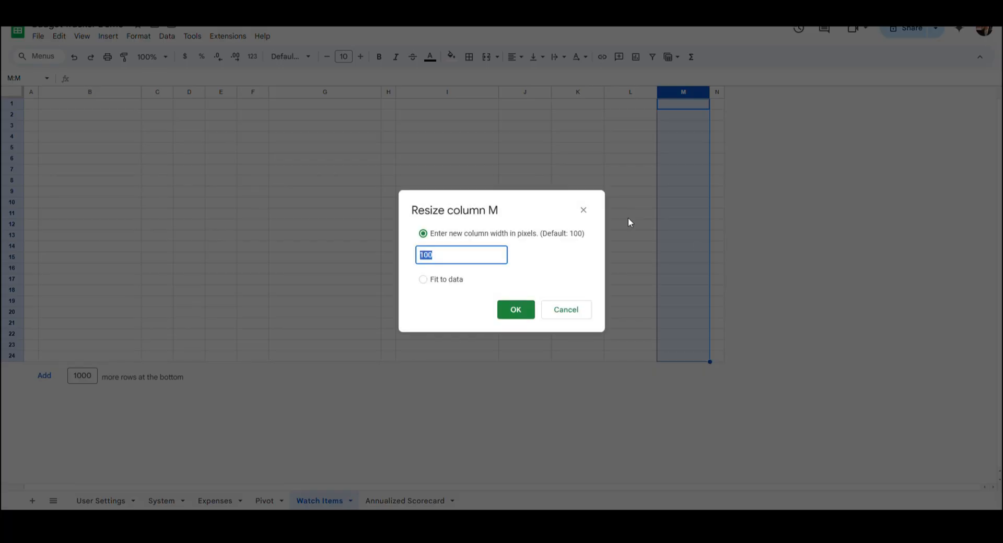
type("40")
key("Return")
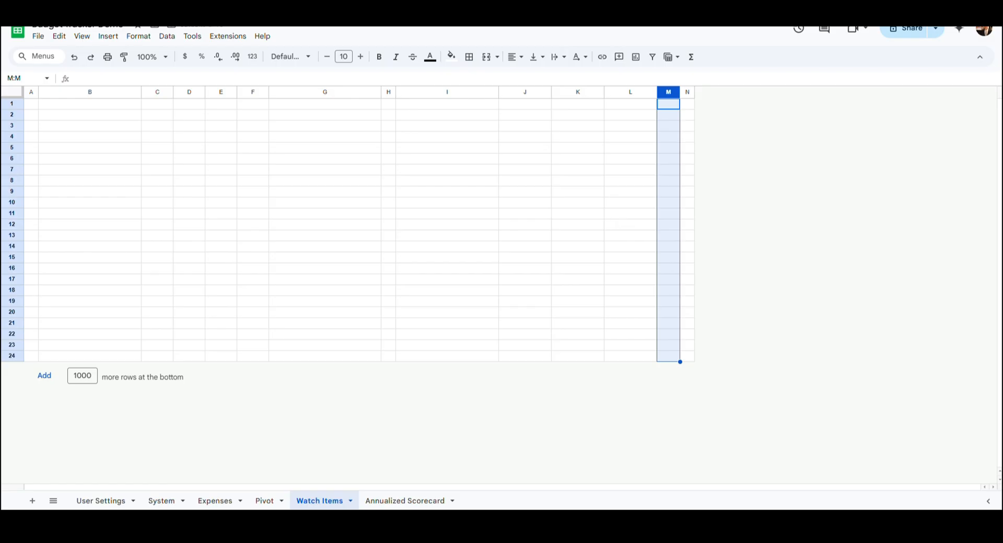
- Merge cells B1:G1, enter the heading RECURRING BILLS and center it horizontally
left_click(128, 107)
left_click(294, 107, "shift")
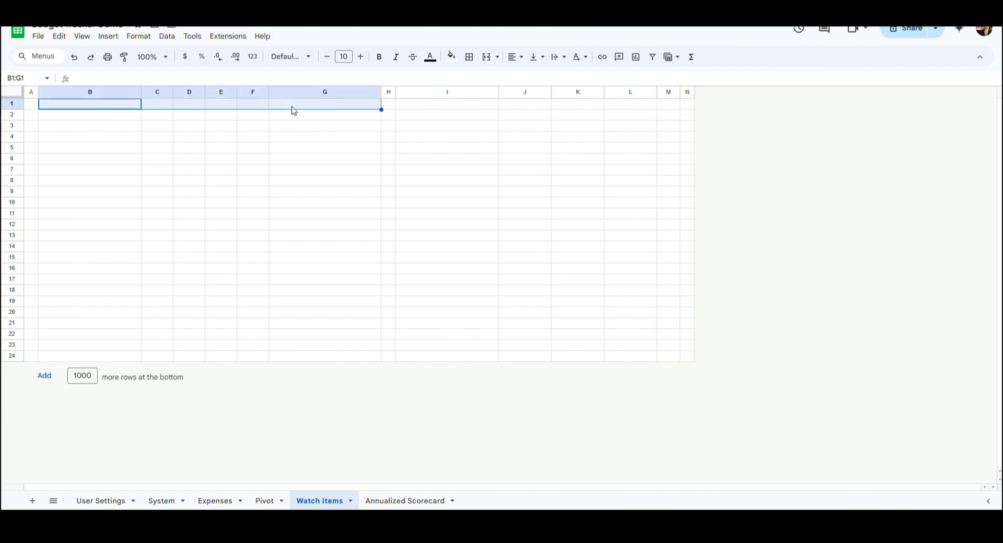
left_click(487, 57)
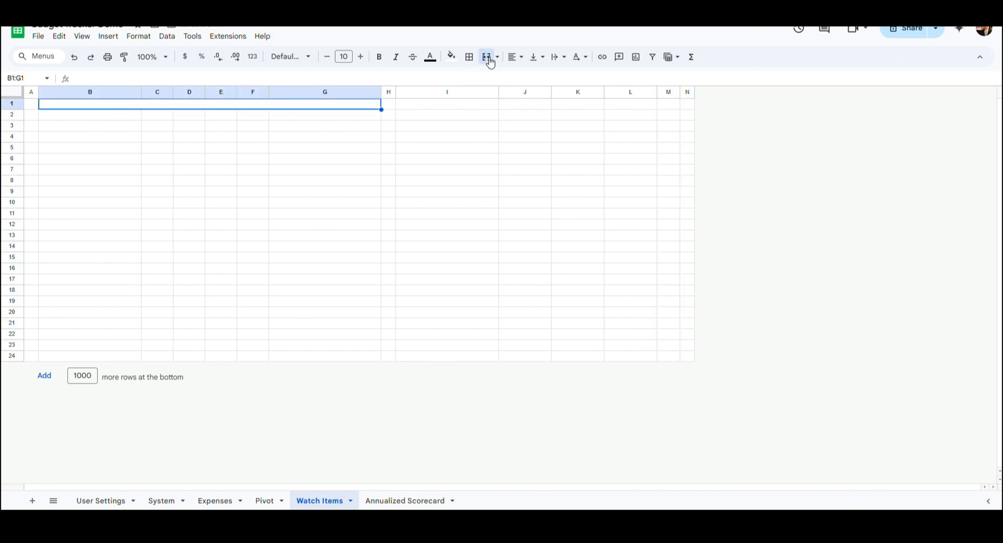
type("RECURRING BILLS")
key("Return")
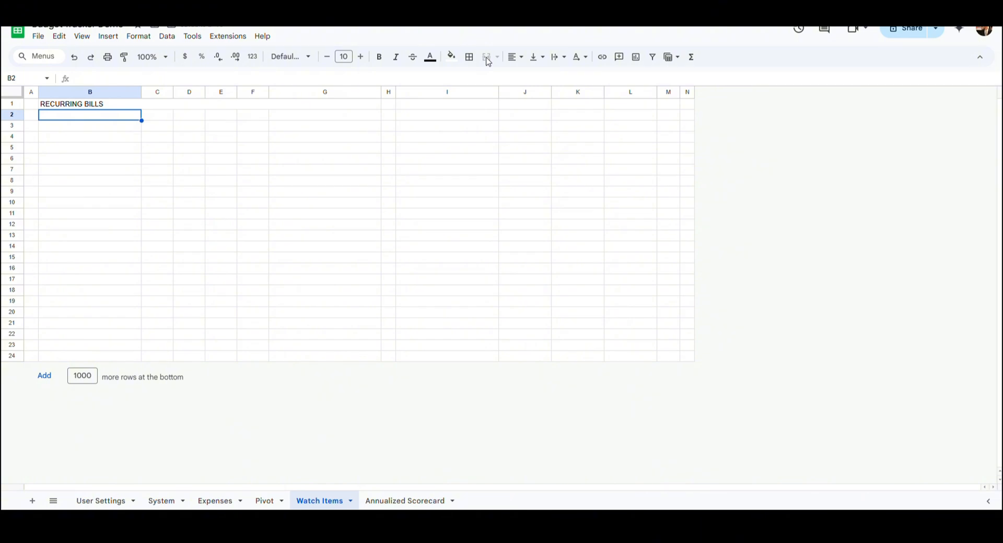
key("Up")
left_click(515, 57)
left_click(533, 77)
- Merge cells D2:F2, enter the subheading Month and center it horizontally
left_click(193, 119)
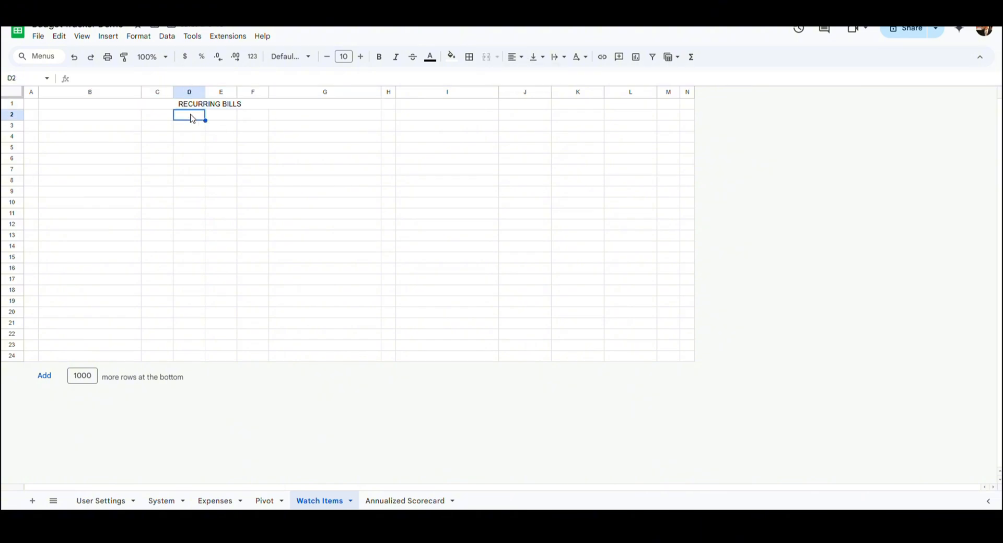
left_click_drag(193, 119, 253, 116)
left_click(487, 56)
type("Month")
key("Return")
key("Up")
left_click(515, 57)
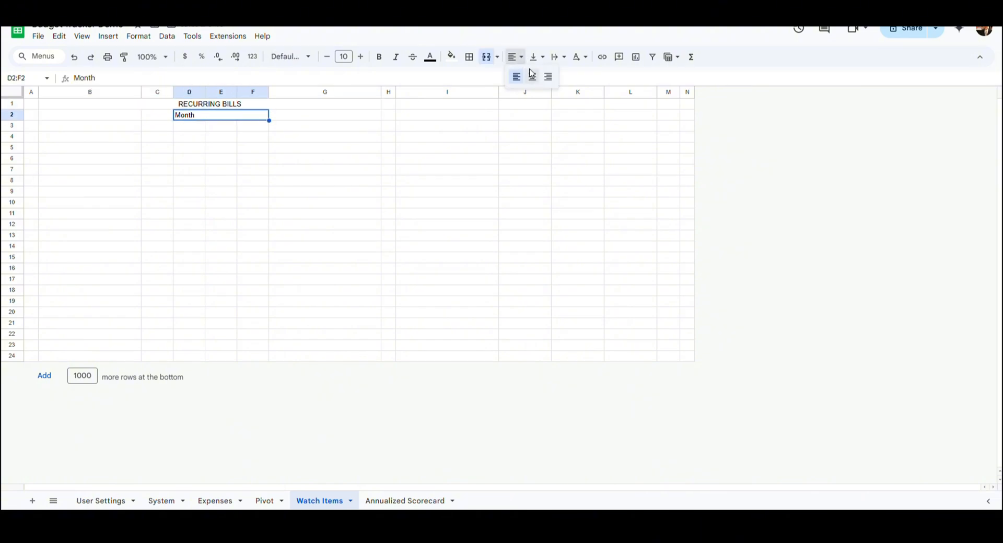
left_click(532, 76)
- Enter the headers Category, Date Due, Current, Prev, Avg and System Message across B3:G3
left_click(79, 127)
type("Cate")
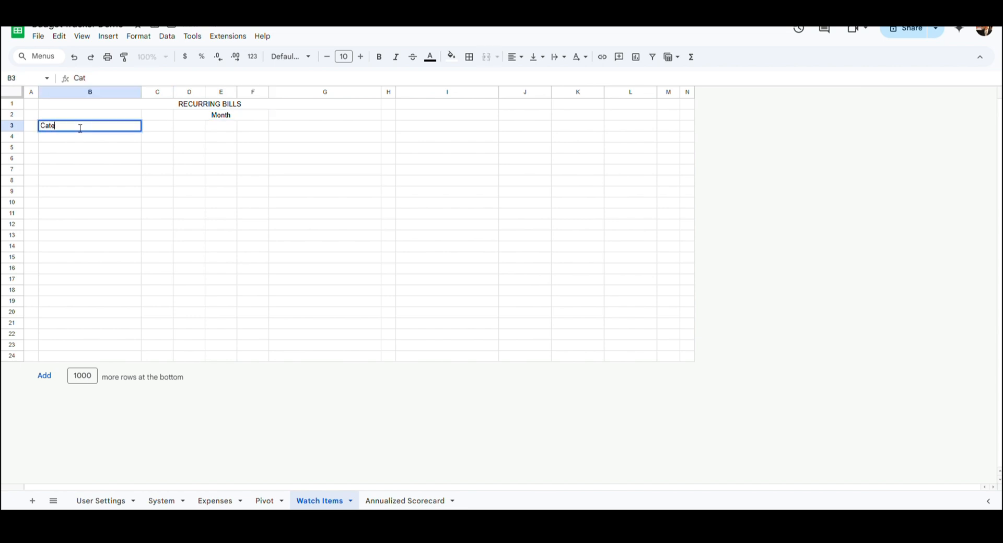
type("gory")
key("Tab")
type("Date Due")
key("Tab")
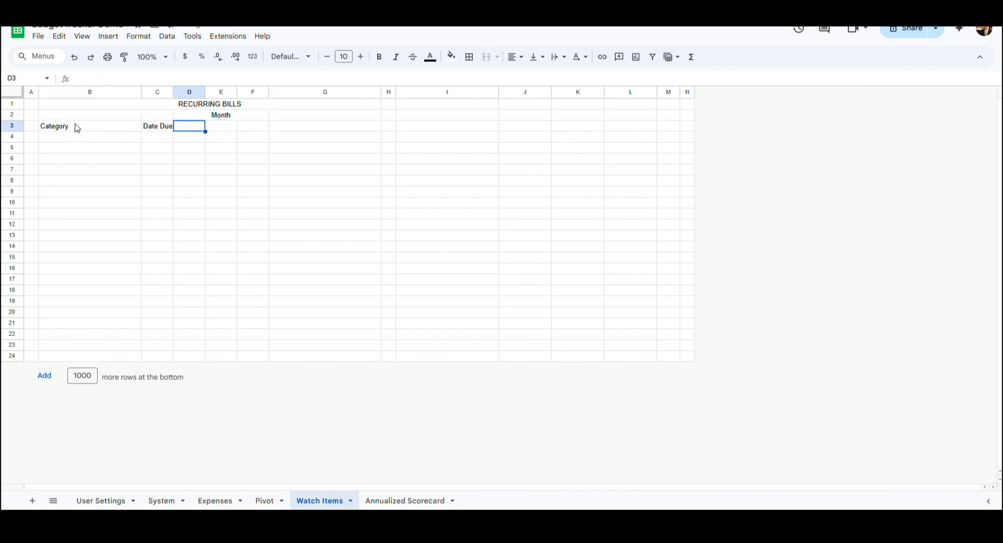
type("Current")
key("Tab")
type("Prev")
key("Tab")
type("A")
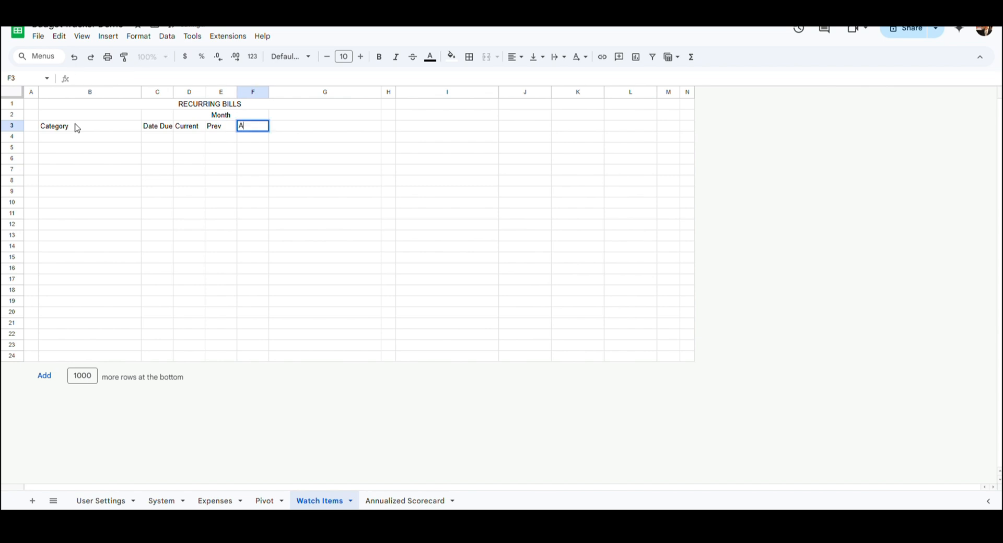
type("vg")
key("Tab")
type("System Message")
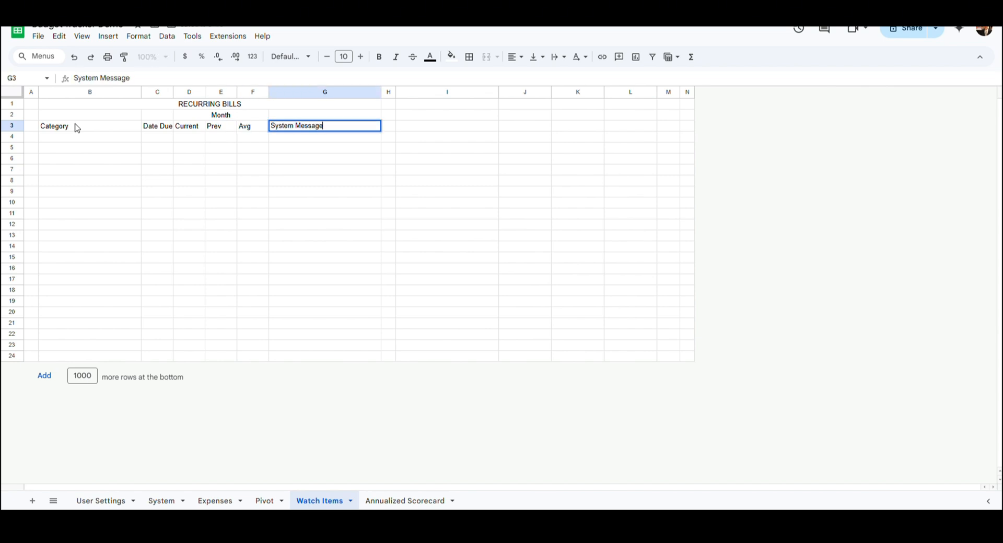
key("Tab")
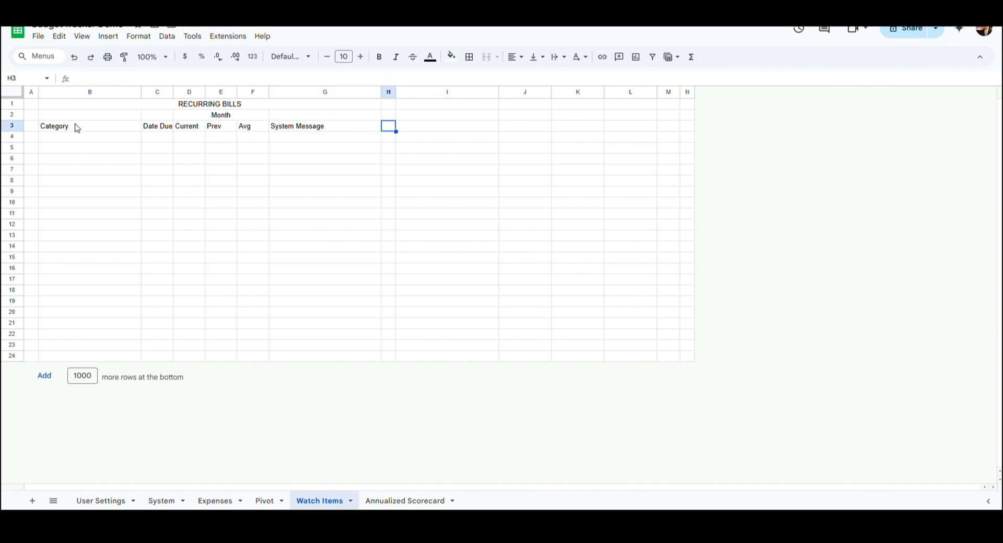
- Enter the headers Category, My $ Goal, Total Saved, Status and Pct across I3:M3
key("Tab")
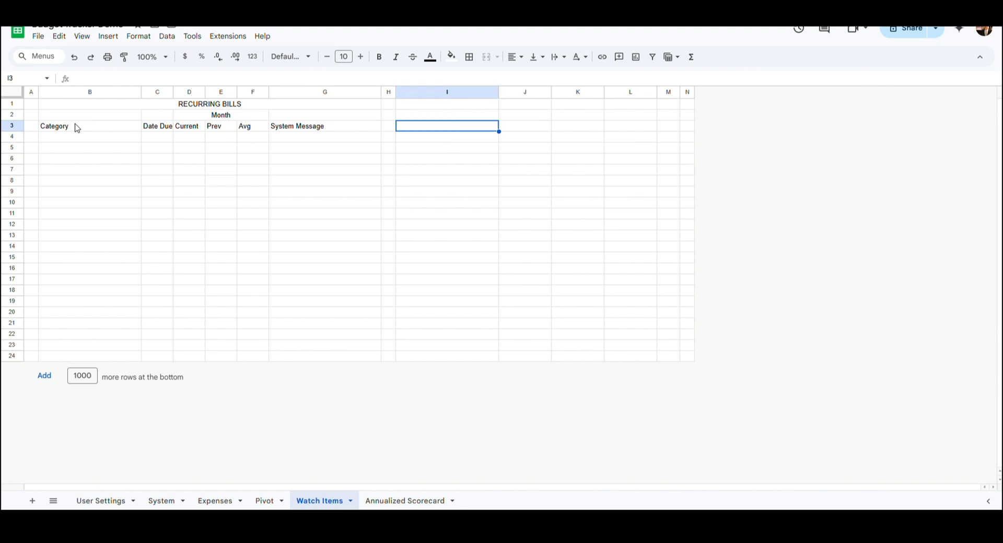
type("Category")
key("Tab")
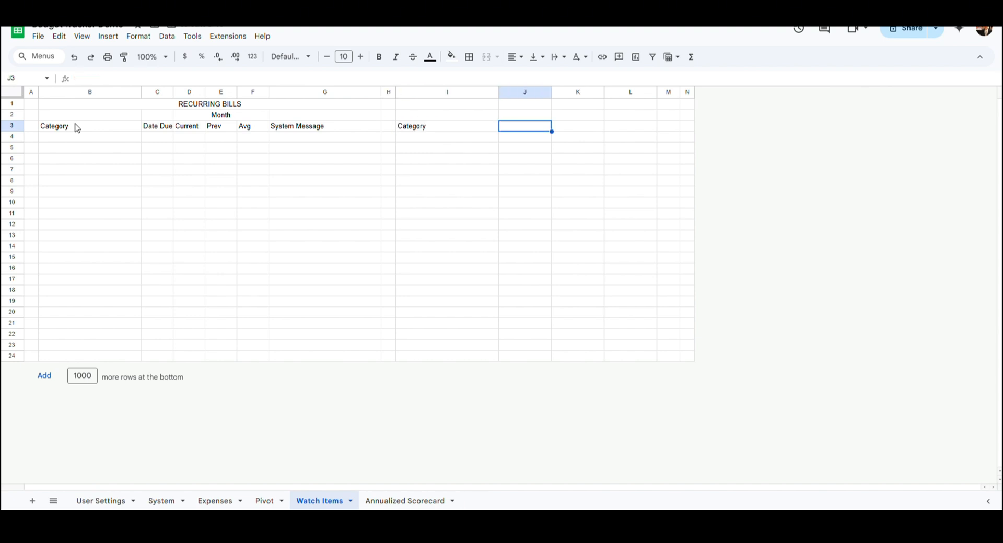
type("My $ Goal")
key("Tab")
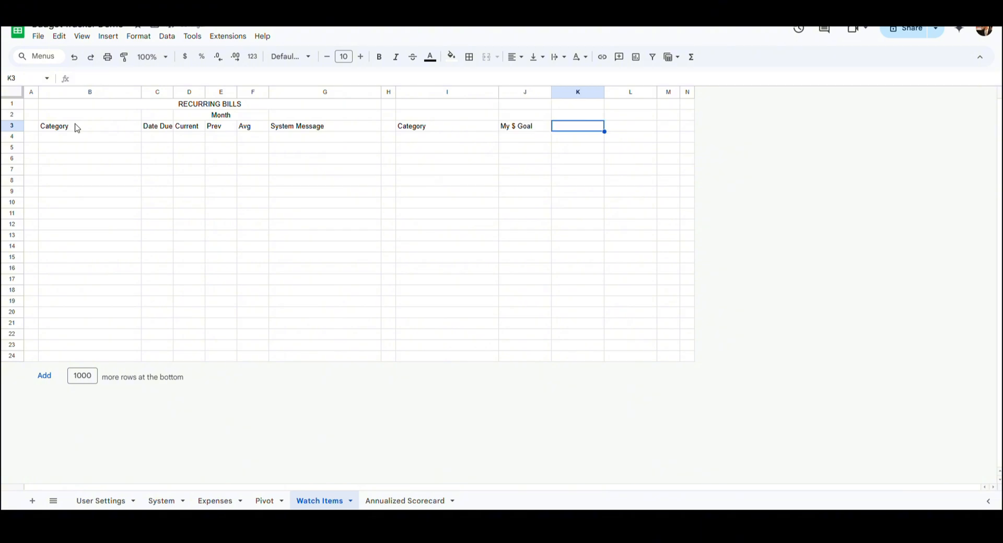
type("Total Saved")
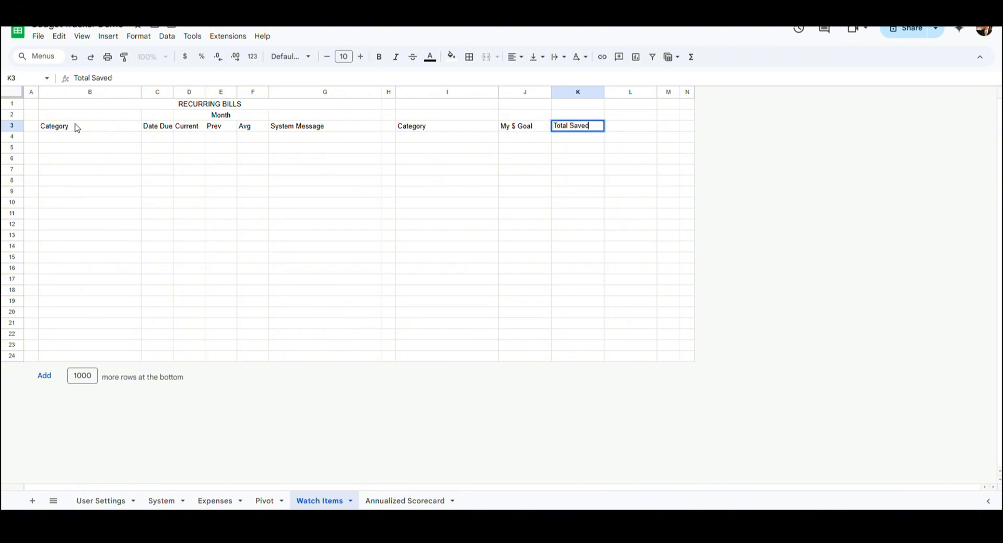
key("Tab")
type("Status")
key("Tab")
type("Pc")
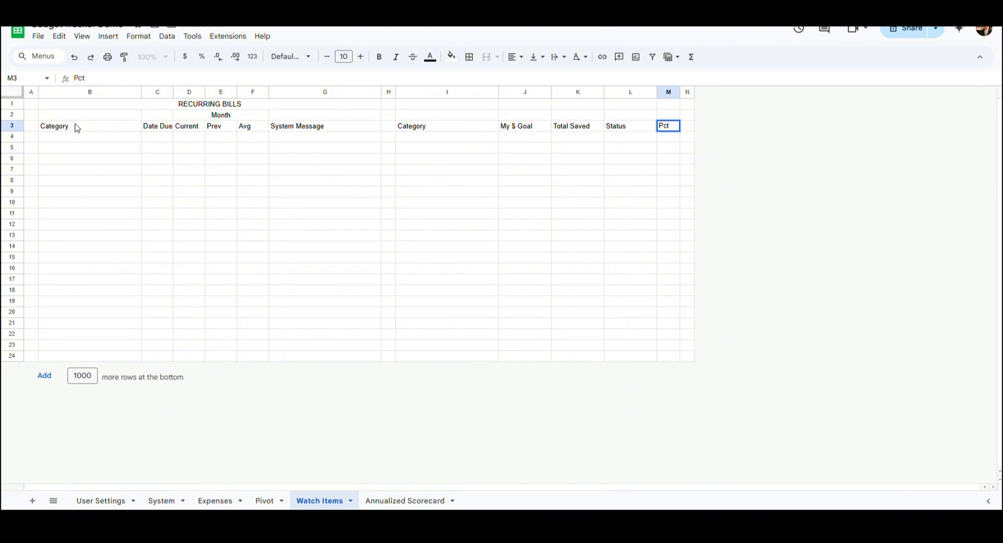
- Merge cells I1:M1 and enter the heading SAVINGS GOALS
left_click_drag(435, 105, 669, 104)
left_click(486, 56)
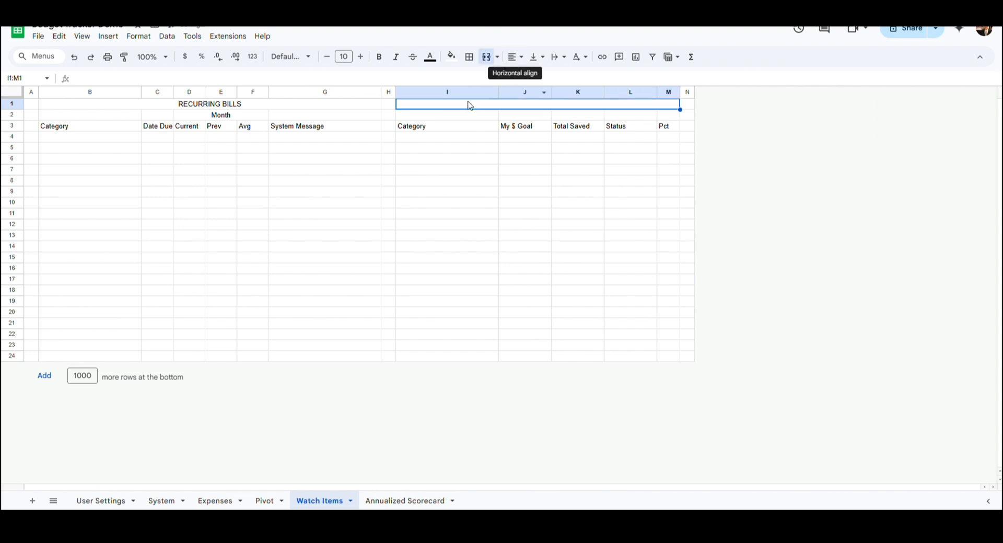
type("SAVINGS GOALS")
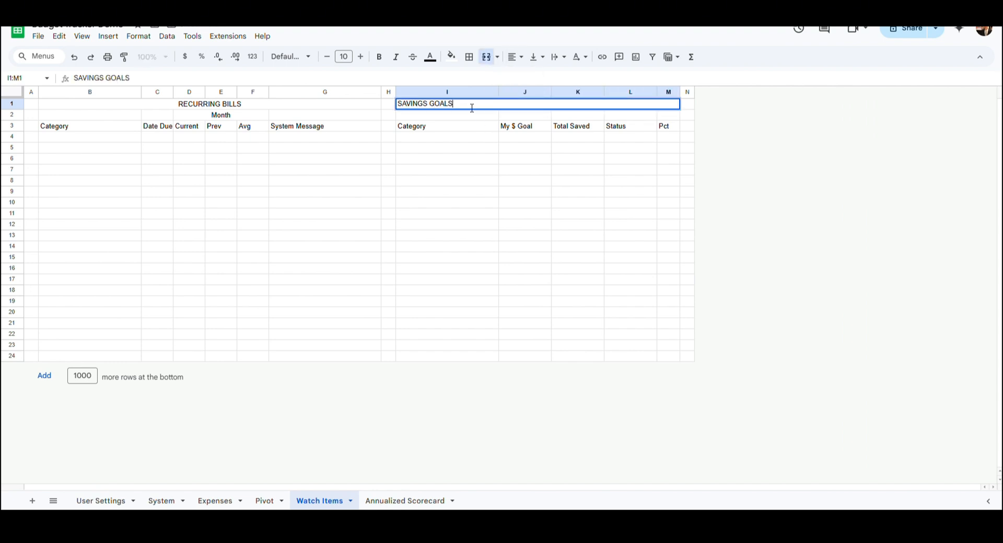
key("Return")
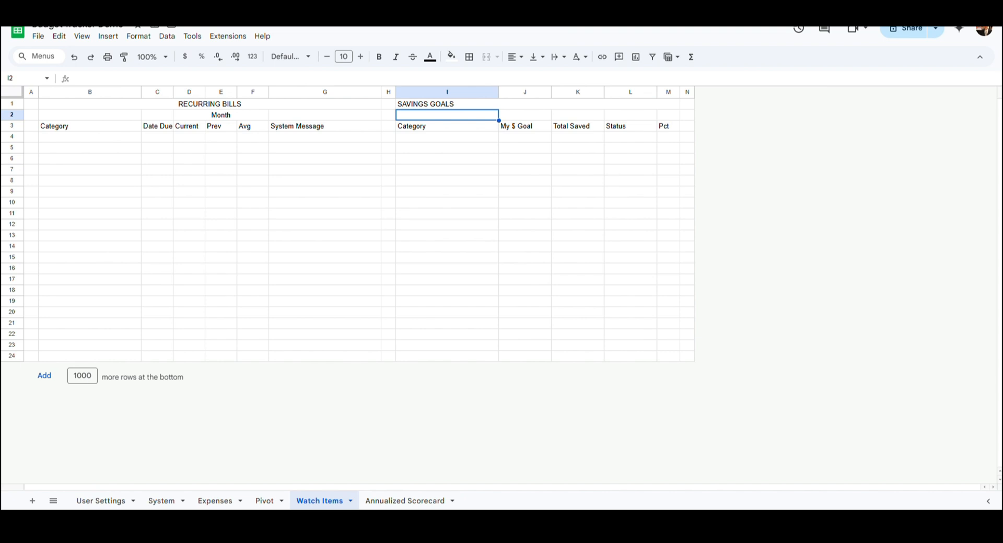
- Add a dropdown to B4:B23 on Watch Items that takes its options from the range System!G3:G82
left_click(100, 137)
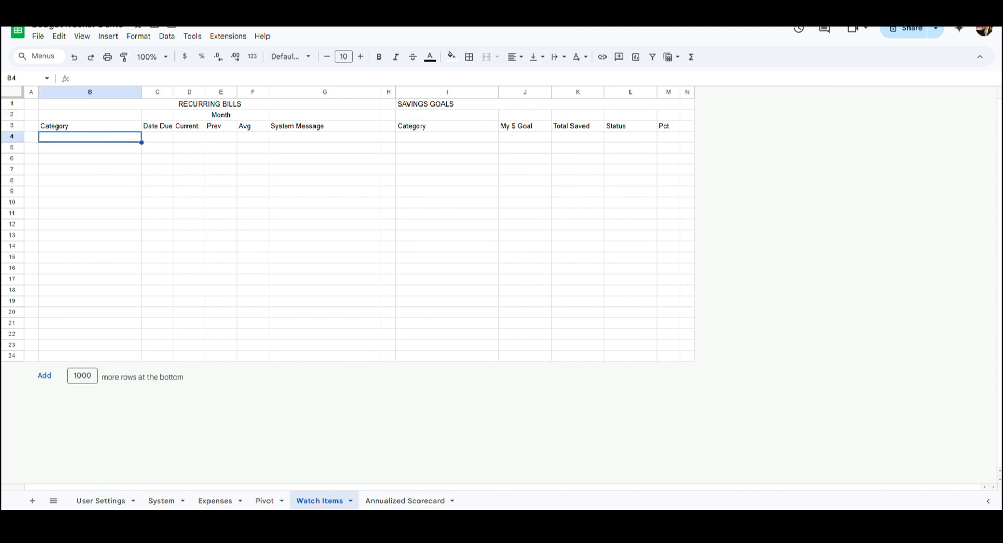
left_click(60, 349, "shift")
left_click(108, 36)
left_click(131, 290)
left_click(902, 165)
left_click(894, 183)
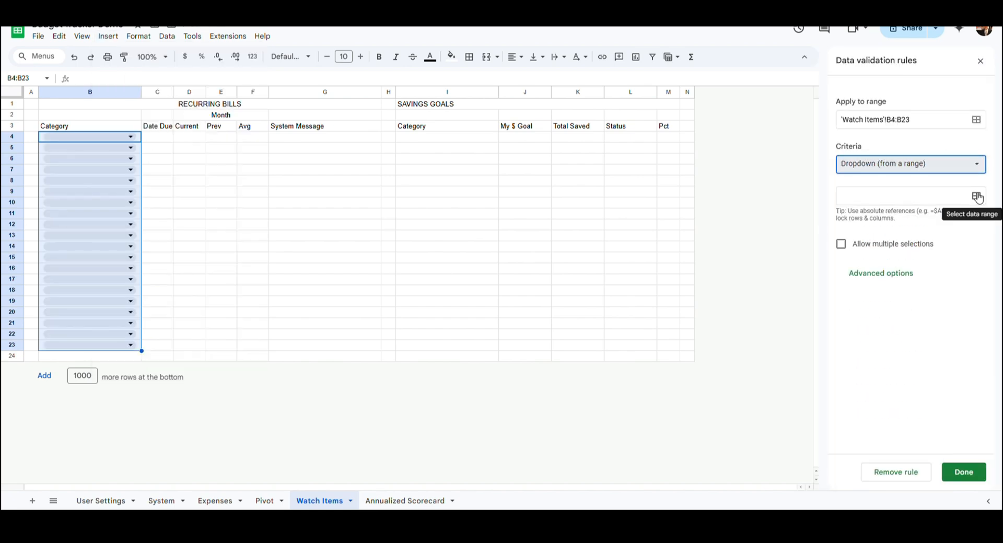
left_click(977, 197)
left_click(161, 501)
scroll(294, 137, "up", 16)
left_click(282, 131)
key("shift+Page_Down")
key("shift+Page_Down")
key("shift+Page_Down")
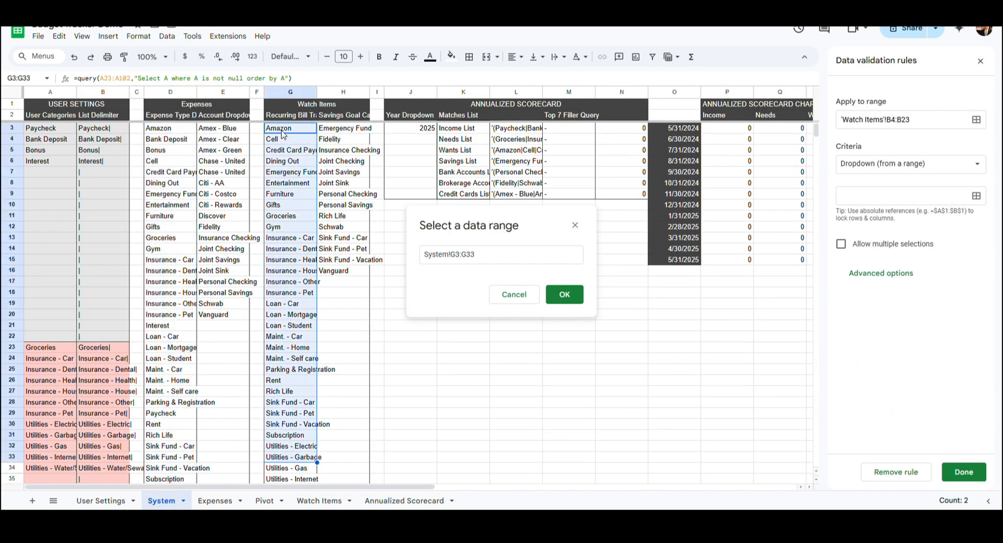
key("shift+Up")
key("shift+Up")
key("shift+Up")
key("shift+Up")
key("Return")
scroll(896, 366, "down", 10)
left_click(964, 471)
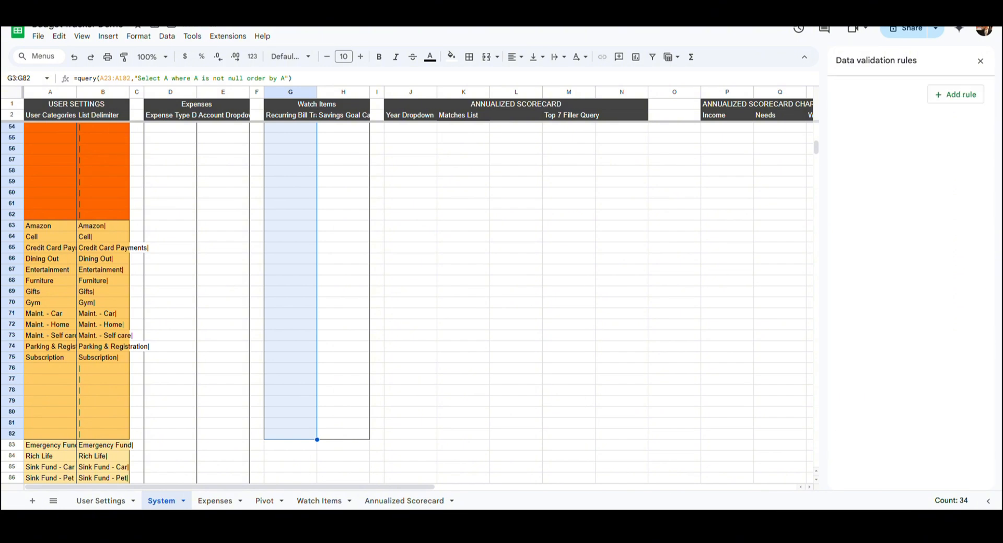
- Add a dropdown to I4:I23 on Watch Items with options from System!H3:H82, and check the category list in B4
left_click(414, 139)
key("shift+Down")
key("shift+Down")
key("shift+Down")
key("shift+Down")
key("shift+Down")
key("shift+Down")
key("shift+Down")
key("shift+Down")
key("shift+Down")
key("shift+Down")
key("shift+Down")
key("shift+Down")
key("shift+Down")
key("shift+Down")
key("shift+Down")
key("shift+Down")
key("shift+Down")
key("shift+Down")
key("shift+Down")
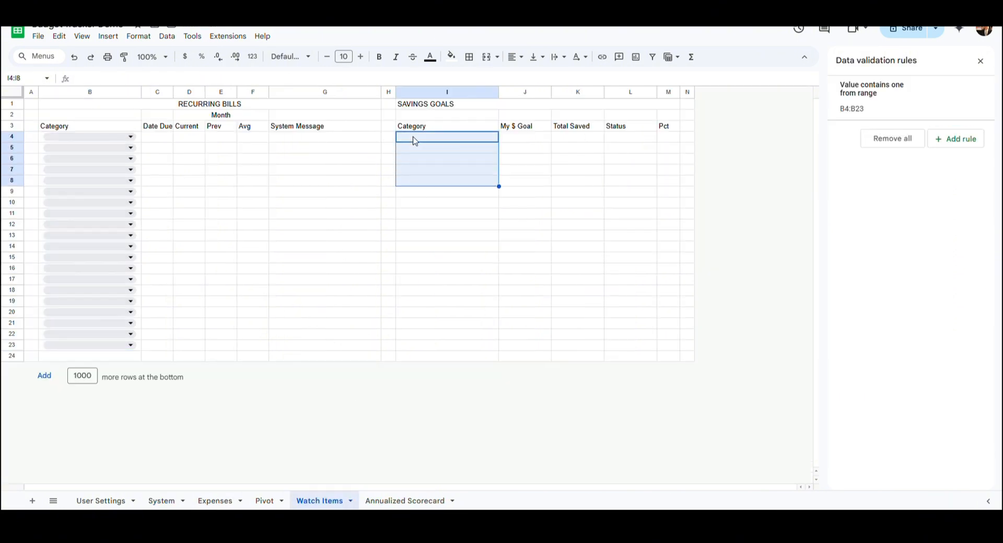
left_click(108, 35)
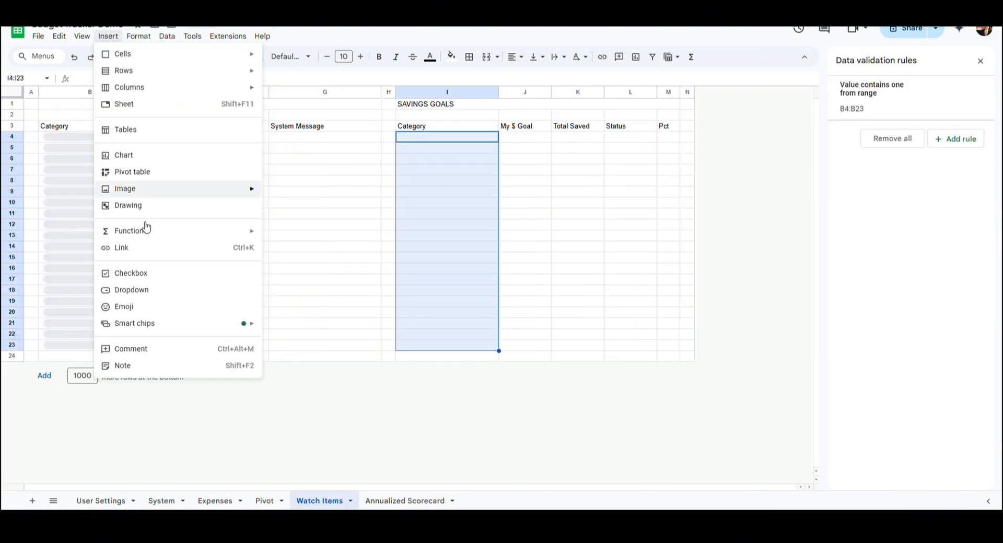
left_click(133, 289)
left_click(939, 166)
left_click(893, 180)
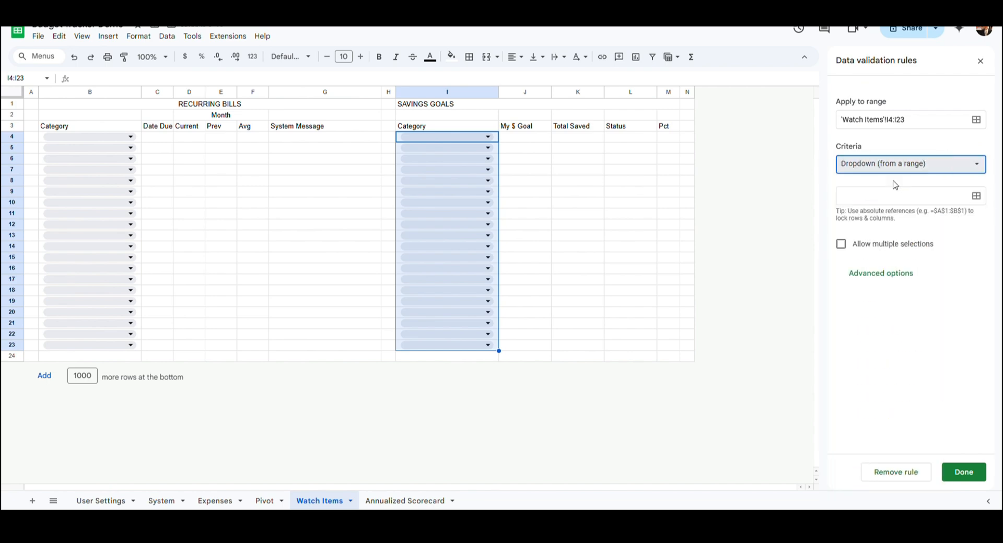
left_click(976, 195)
left_click(162, 501)
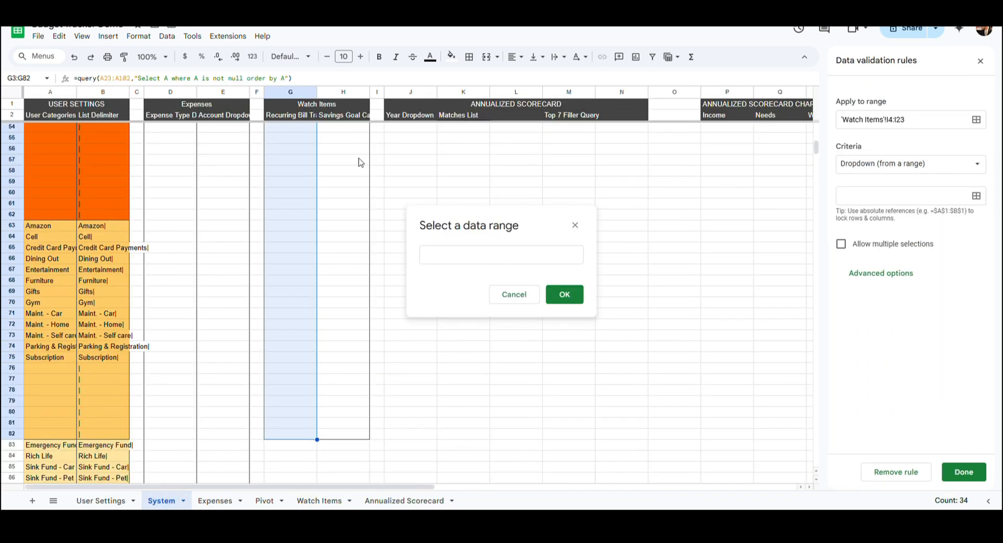
left_click(354, 118)
key("Down")
key("shift+Down")
key("shift+Down")
key("shift+Down")
key("shift+Down")
key("shift+Down")
key("shift+Down")
key("shift+Down")
key("shift+Down")
key("shift+Down")
key("shift+Down")
key("shift+Down")
key("shift+Down")
key("shift+Down")
key("shift+Down")
key("shift+Down")
key("shift+Down")
key("shift+Down")
key("shift+Down")
key("shift+Down")
key("shift+Down")
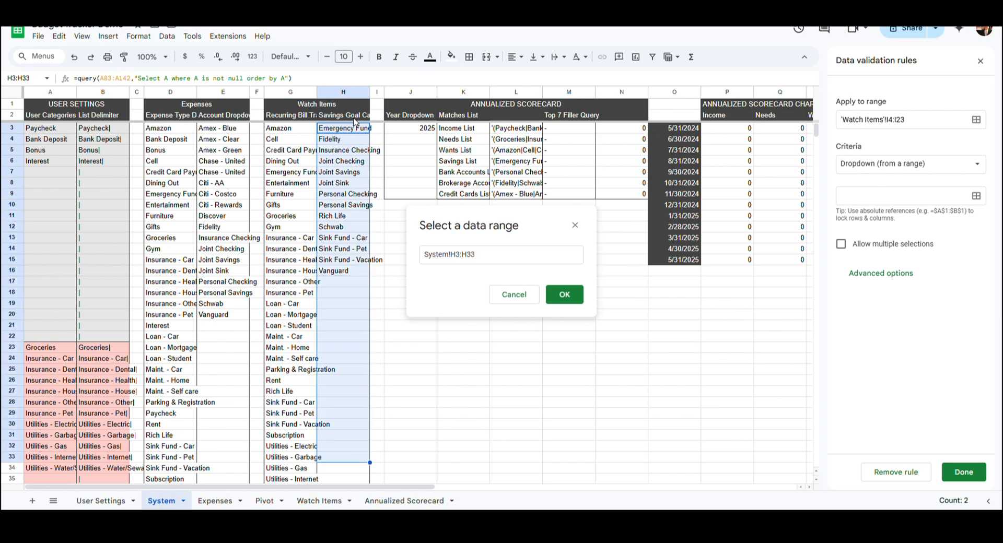
key("shift+Down")
key("shift+Down")
key("shift+Down")
key("shift+Down")
key("shift+Down")
key("shift+Down")
key("shift+Down")
key("shift+Down")
key("shift+Down")
key("shift+Down")
key("shift+Down")
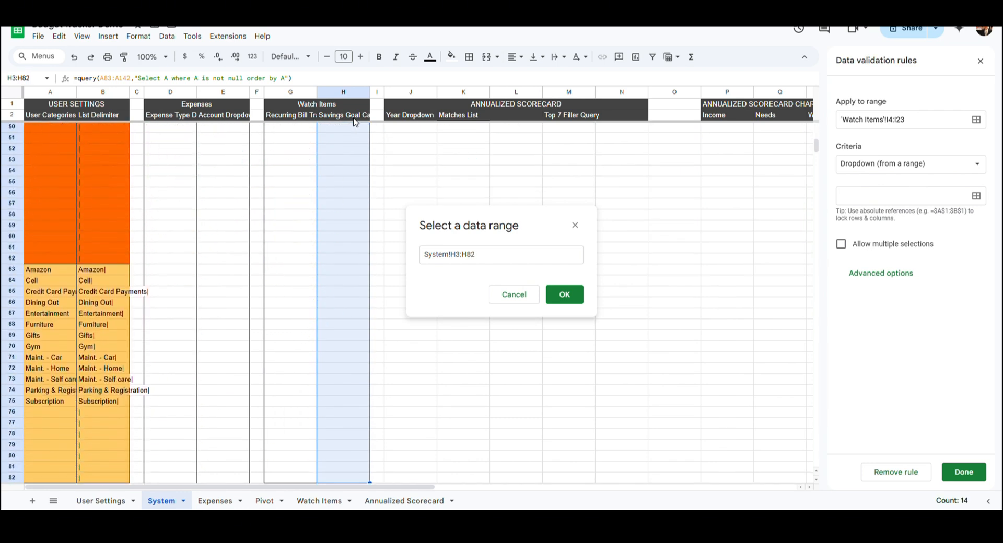
left_click(566, 293)
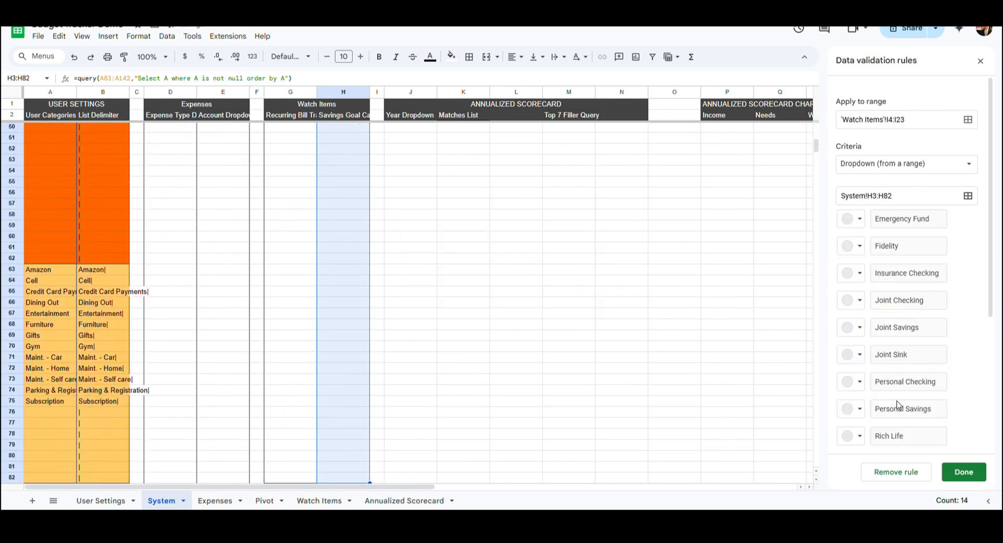
left_click(963, 472)
left_click(300, 502)
left_click(131, 138)
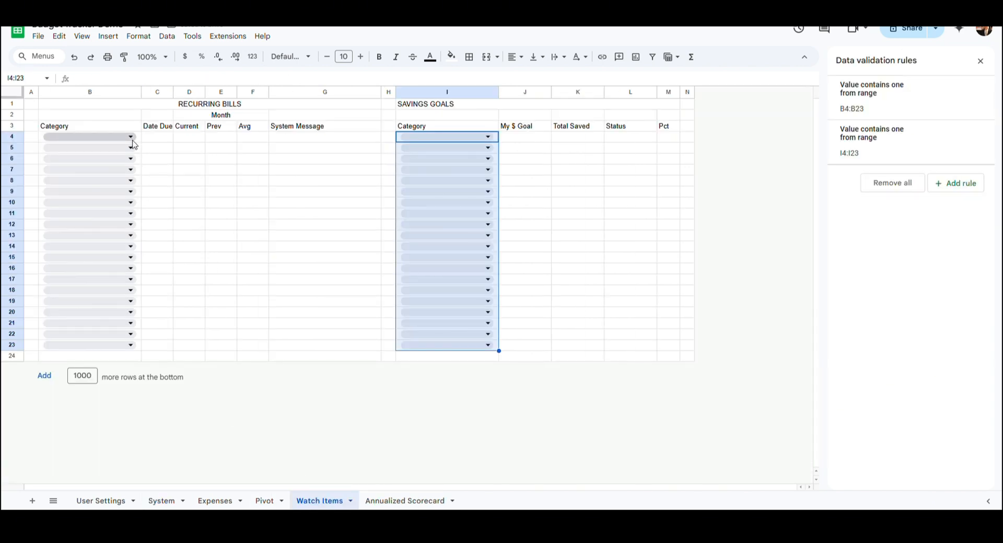
left_click(138, 138)
left_click(164, 146)
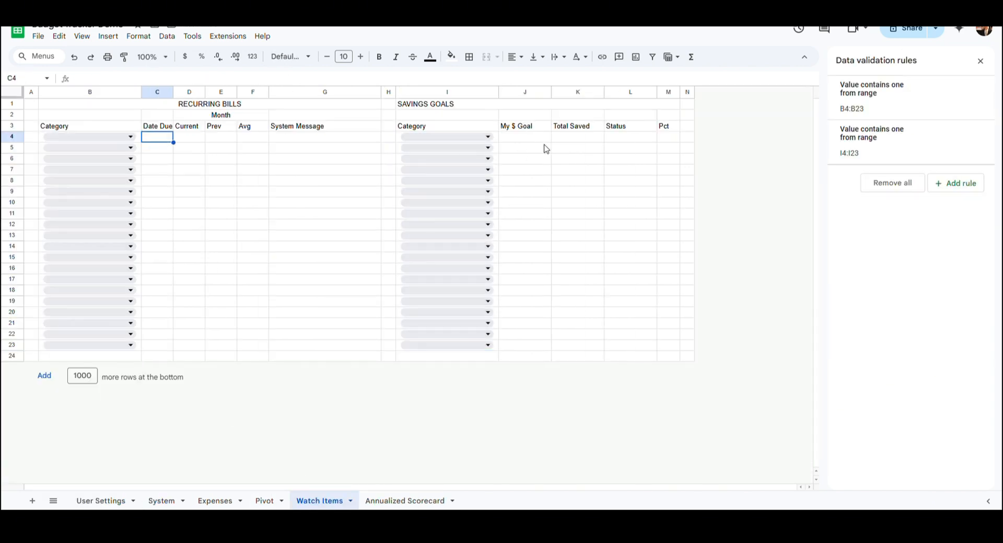
- Enter in C4 the formula =if(isblank(B4),"", ifna(date(year(today()),month(today()),day(query(Expenses!$C$9:$F,"select C where F='"&$B4&"' order by C desc limit 1"))),""))
left_click(495, 140)
left_click(362, 139)
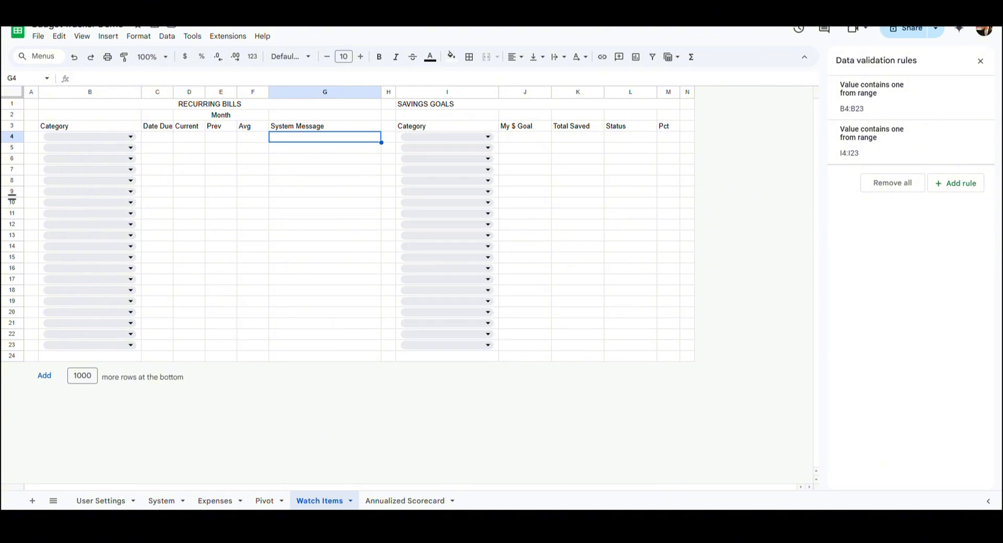
left_click(170, 140)
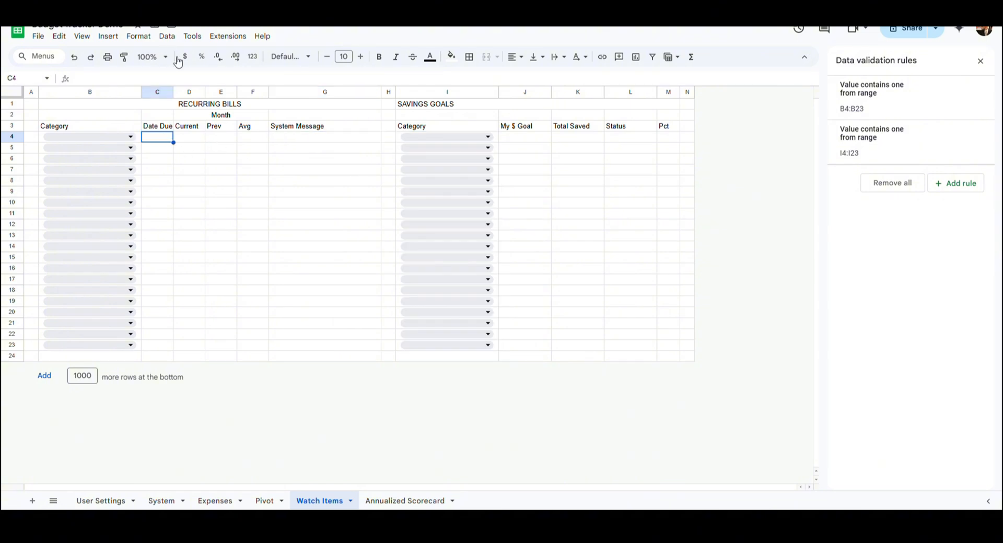
left_click(176, 79)
type("=if(isblank(B4),\"\", ifna(date(year(today()),month(today()),day(query(Expenses!$C$9:$F,\"select C where F='\"&$B4&\"' order by C desc limit 1\"))),\"\"))")
key("Return")
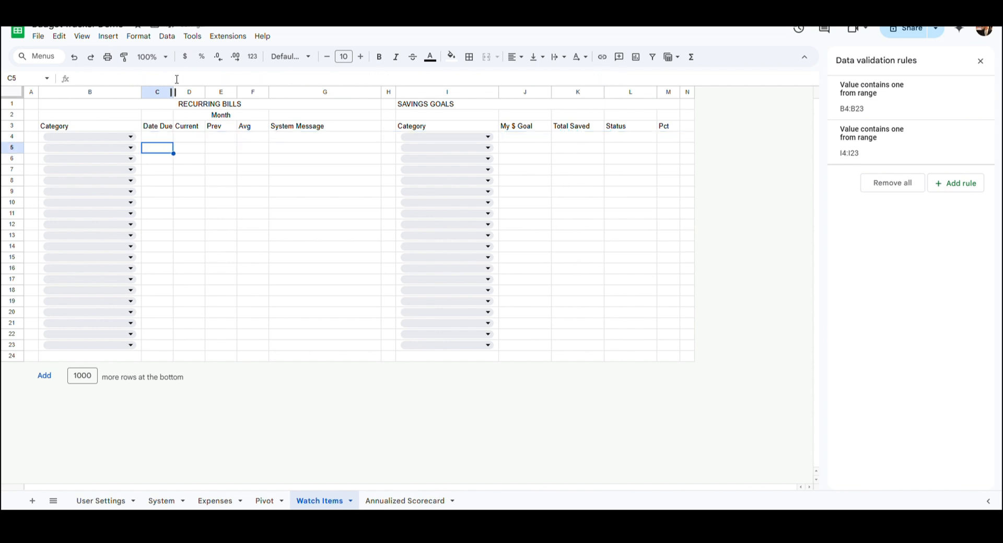
key("Up")
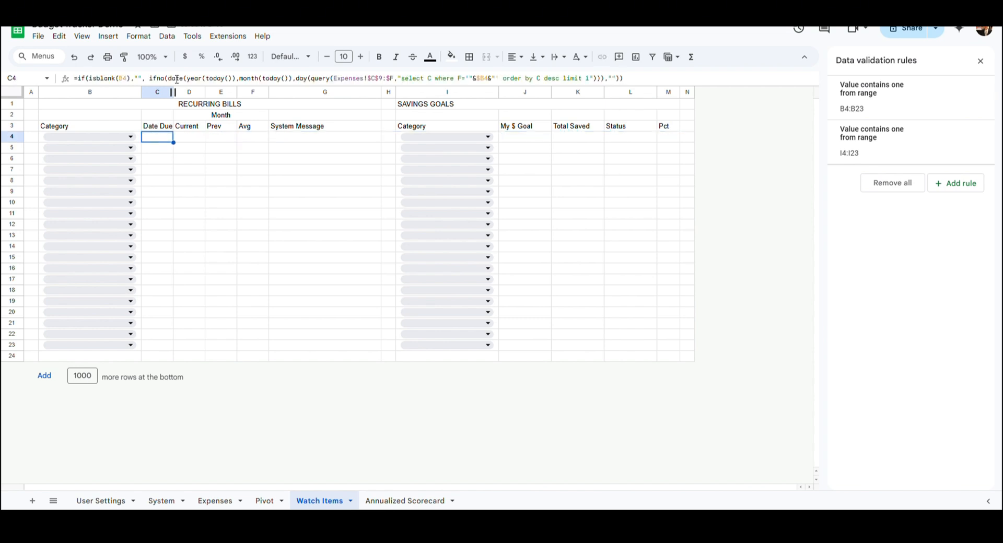
- Enter in D4 the current-month formula =if(isblank(B4),"", sumifs(Expenses!$G$9:$G,Expenses!$D$9:$D,eomonth('Annualized Scorecard'!U$2,0),Expenses!$F$9:$F,$B4))
key("Right")
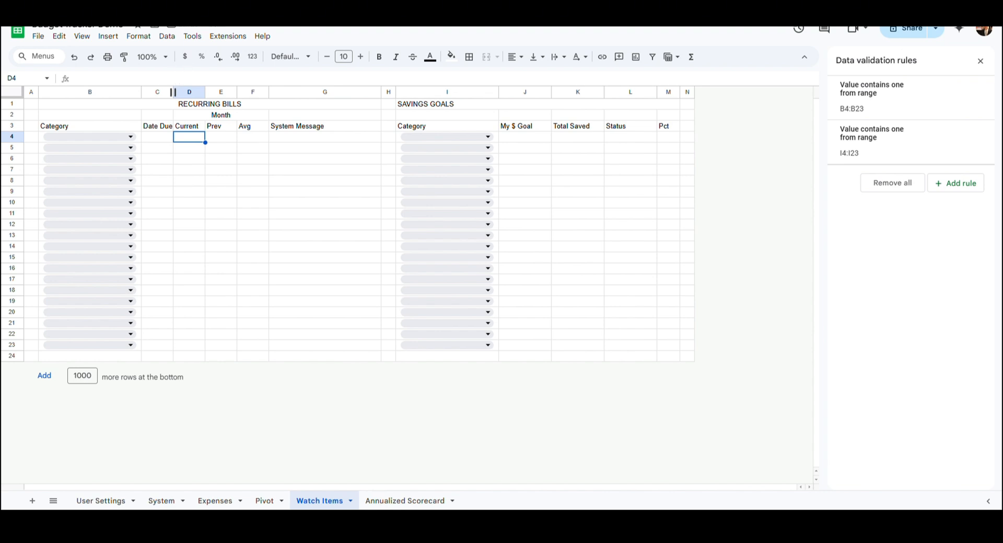
left_click(153, 83)
key("ctrl+v")
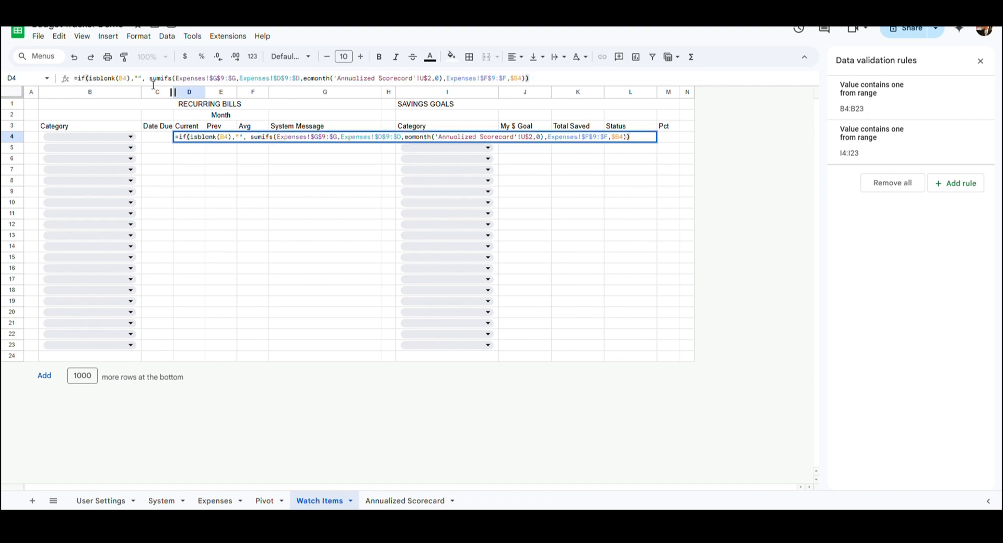
key("Return")
key("Up")
- Enter in E4 the formula =if(isblank(B4),"", IFERROR(query(Expenses!$D$9:$G,"select G where F='"&$B4&"' and Year(D)="&year('Annualized Scorecard'!U$2)&" order by D desc limit 1 label G ''"),0))
key("Right")
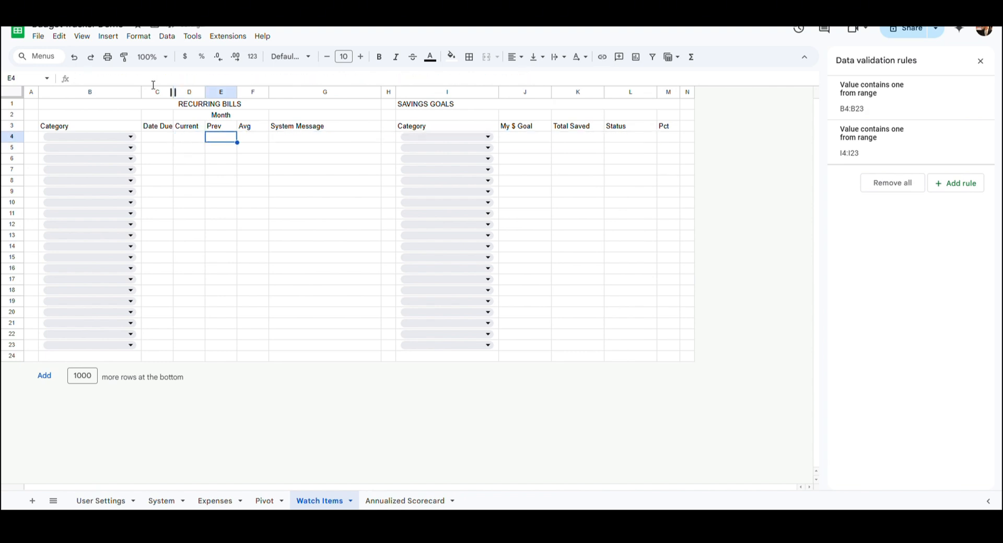
left_click(239, 79)
key("ctrl+v")
key("Return")
key("Up")
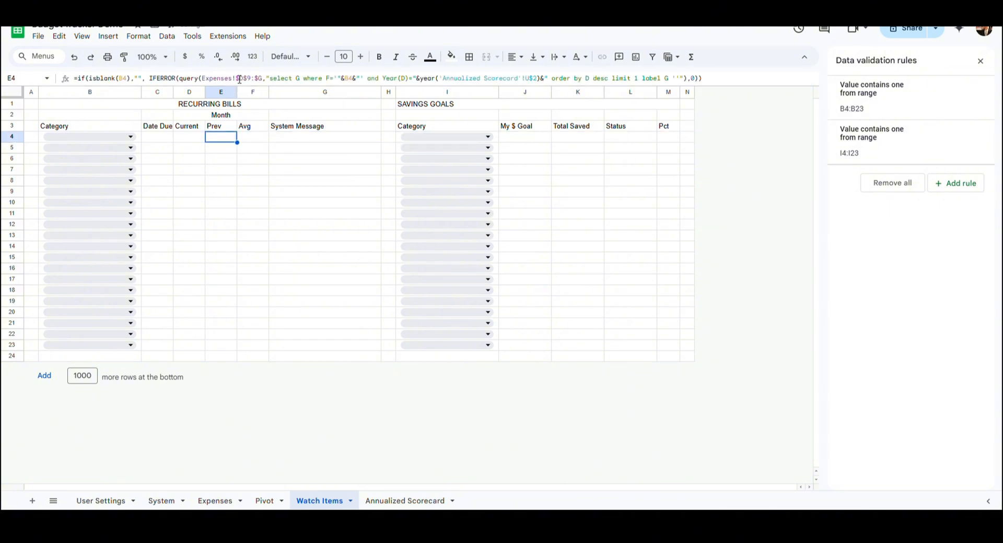
- Paste the prepared monthly average formula into F4 under the Avg header of the Recurring Bills table
key("Right")
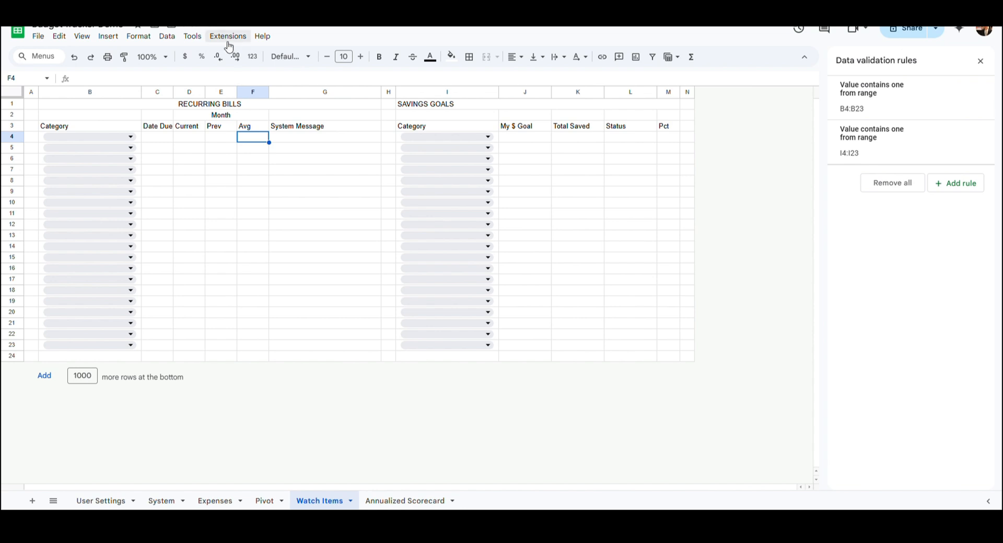
left_click(260, 80)
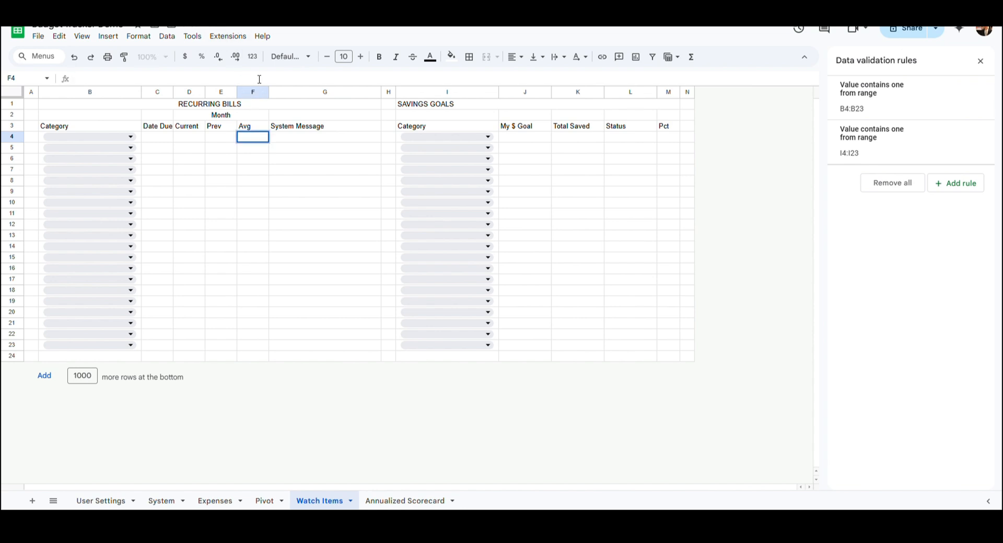
key("ctrl+v")
key("Return")
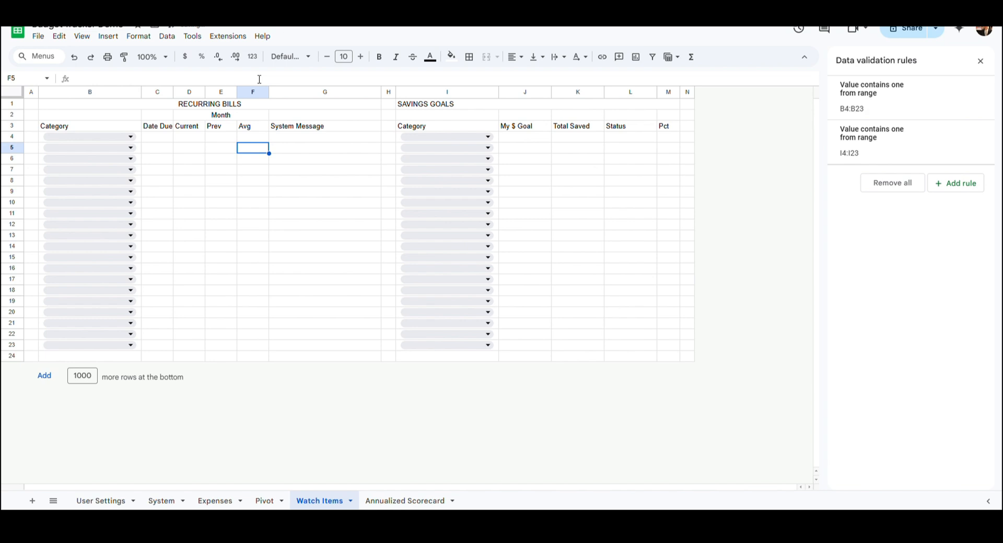
key("Up")
- Enter in G4 the formula =if(isblank(B4),"", if(isblank(C4),"Please enter the day the bill is due.",if(D4=0,if(C4<=DAY('Annualized Scorecard'!U$2),"Bill is overdue!","Bill Not Paid"),"Bill Paid")))
key("Right")
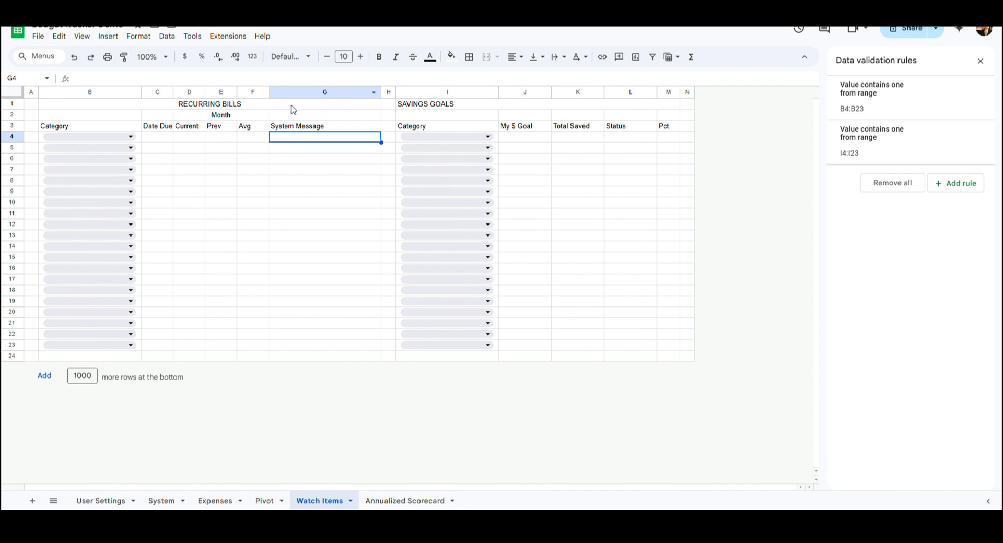
left_click(285, 83)
key("ctrl+v")
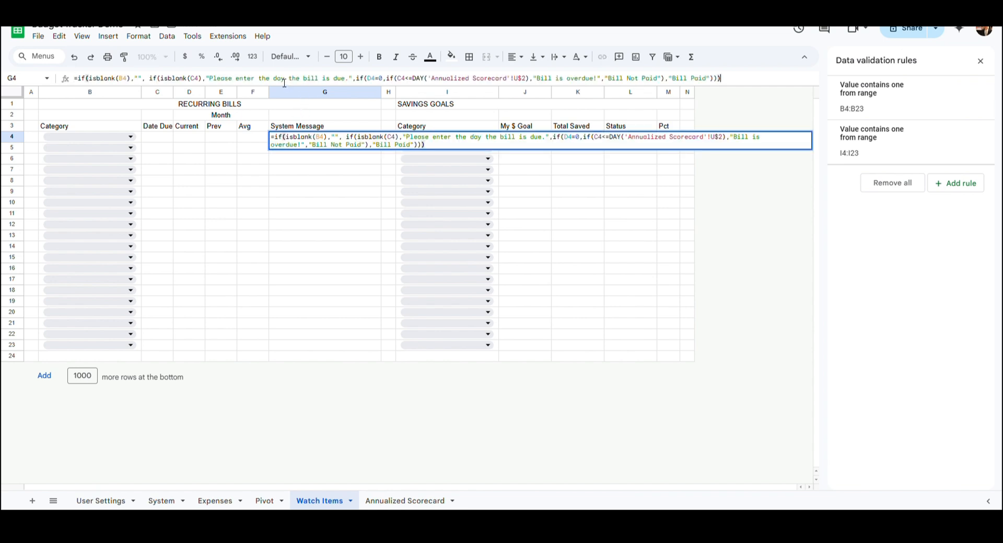
key("Return")
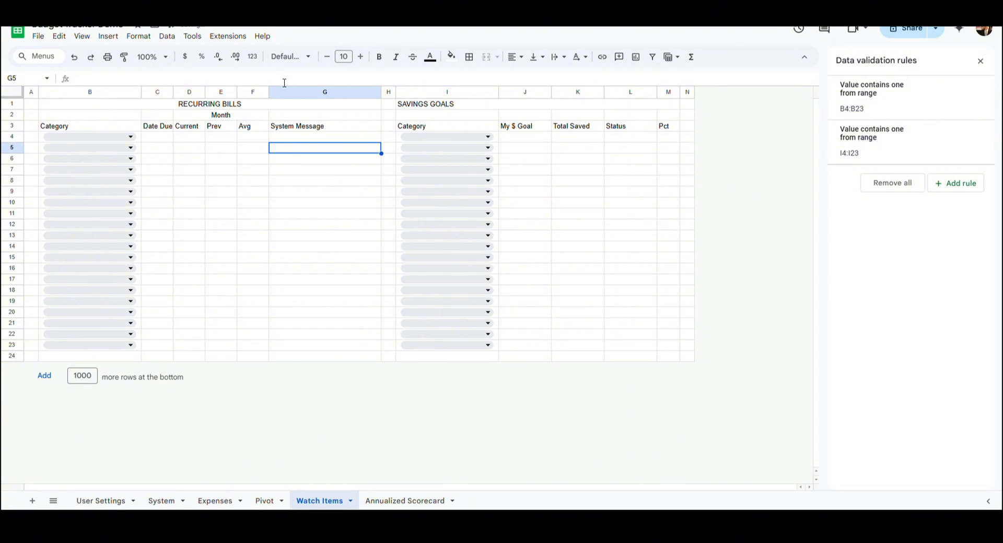
key("Up")
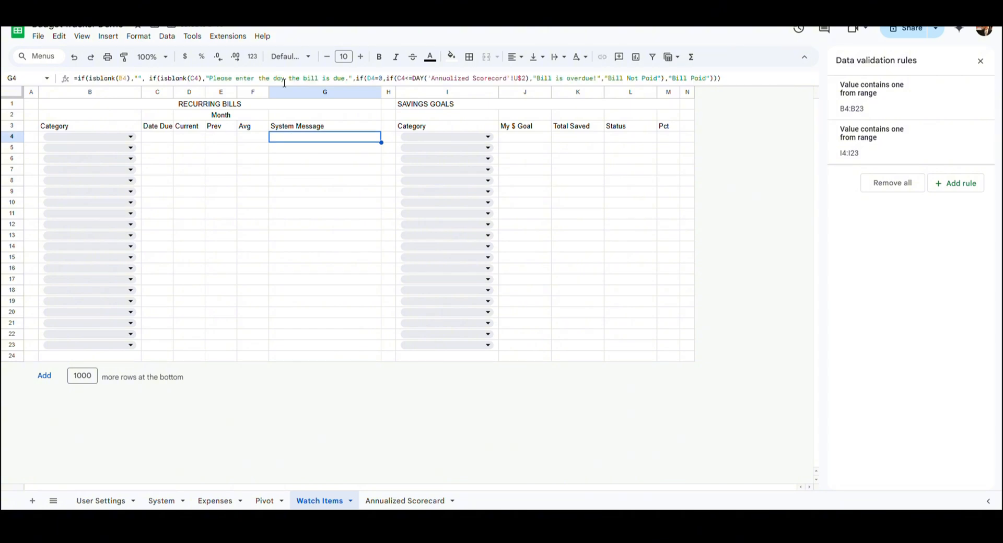
- Copy the formulas in C4:G4 and paste them into C5:G23 as formulas only
key("shift+Left")
key("shift+Left")
key("shift+Left")
key("shift+Left")
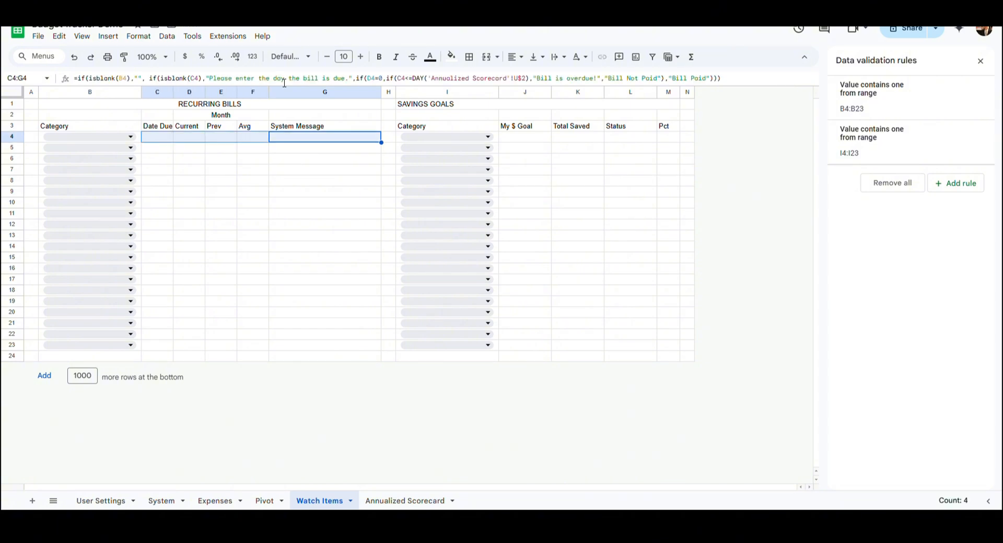
key("ctrl+c")
key("Down")
key("Left")
key("Left")
key("Left")
key("Left")
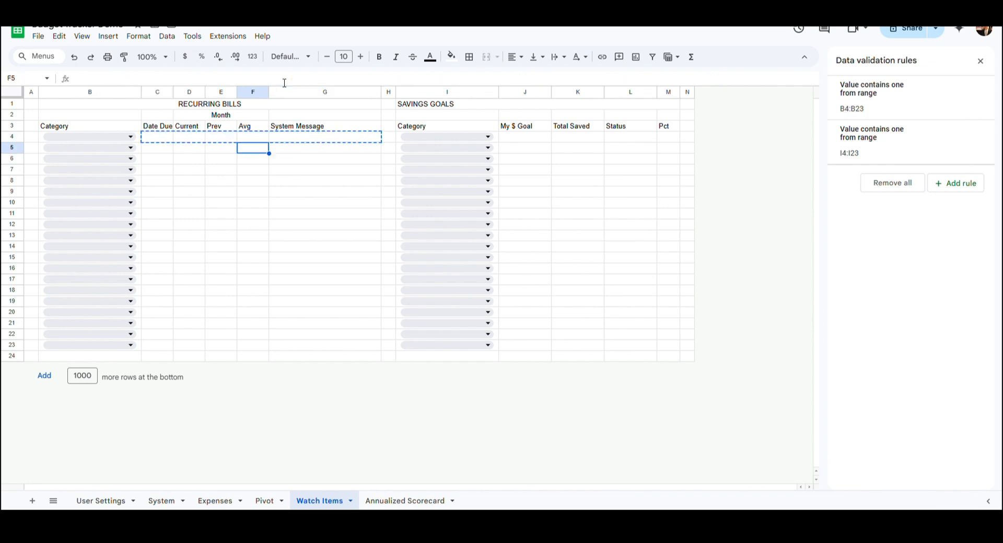
key("shift+Down")
key("shift+Down")
key("shift+Down")
key("shift+Down")
key("shift+Down")
key("shift+Down")
key("shift+Down")
key("shift+Down")
key("shift+Down")
key("shift+Down")
key("shift+Down")
key("shift+Down")
key("shift+Down")
key("shift+Down")
key("shift+Down")
key("shift+Down")
key("shift+Down")
key("shift+Down")
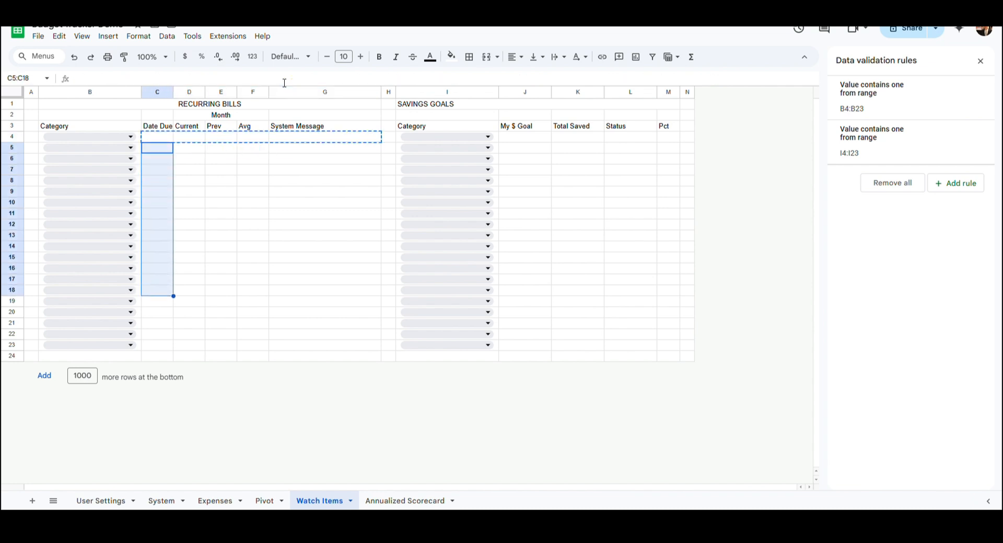
key("shift+Right")
key("shift+Right")
key("shift+Right")
key("shift+Right")
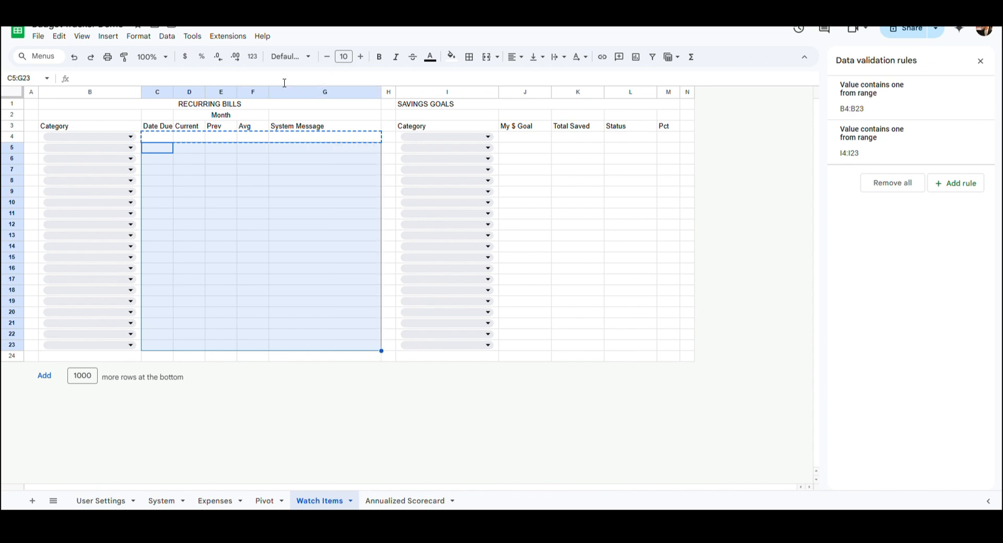
left_click(59, 36)
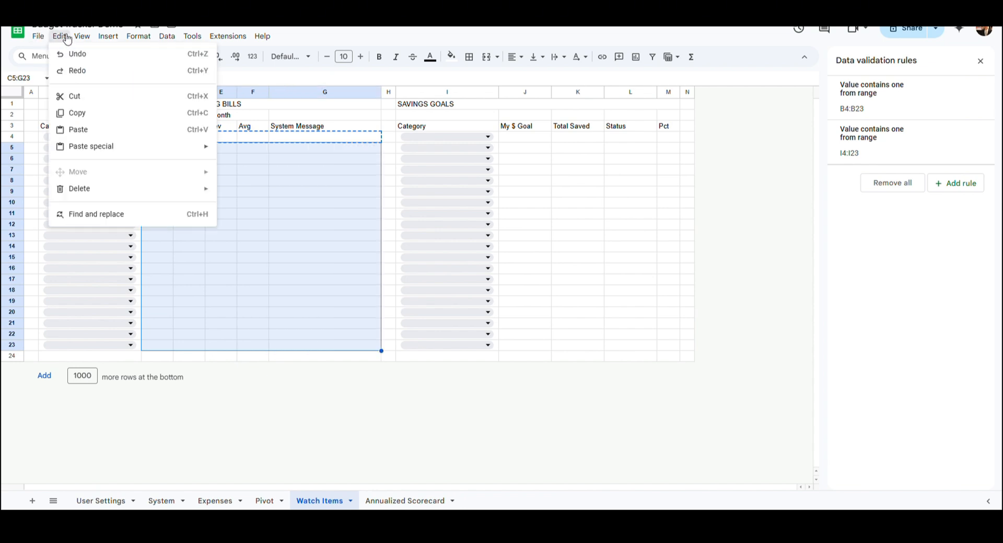
mouse_move(130, 148)
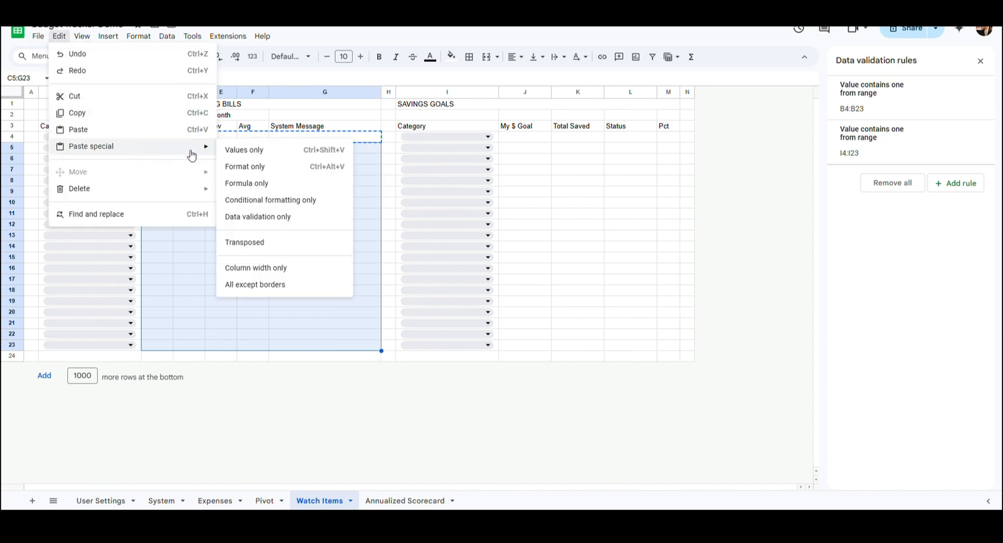
left_click(259, 182)
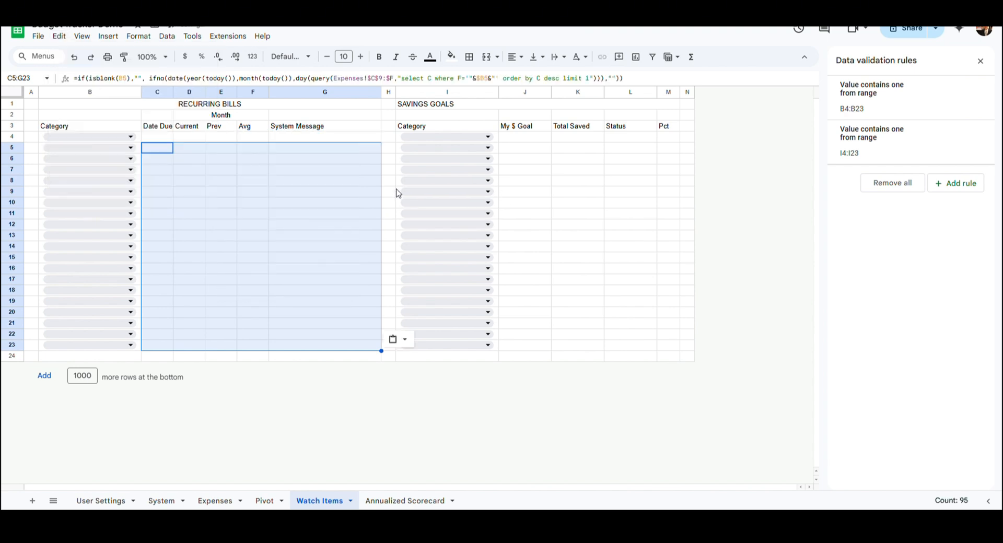
key("Down")
key("Down")
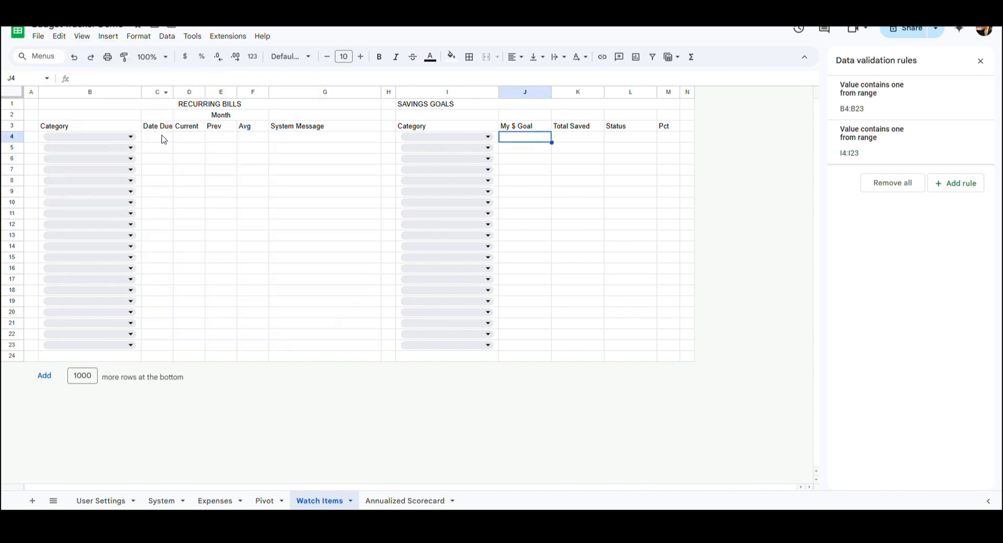
- Start a single-color conditional format rule for C4:G23 whose condition is a custom formula
left_click(164, 140)
left_click_drag(165, 140, 317, 347)
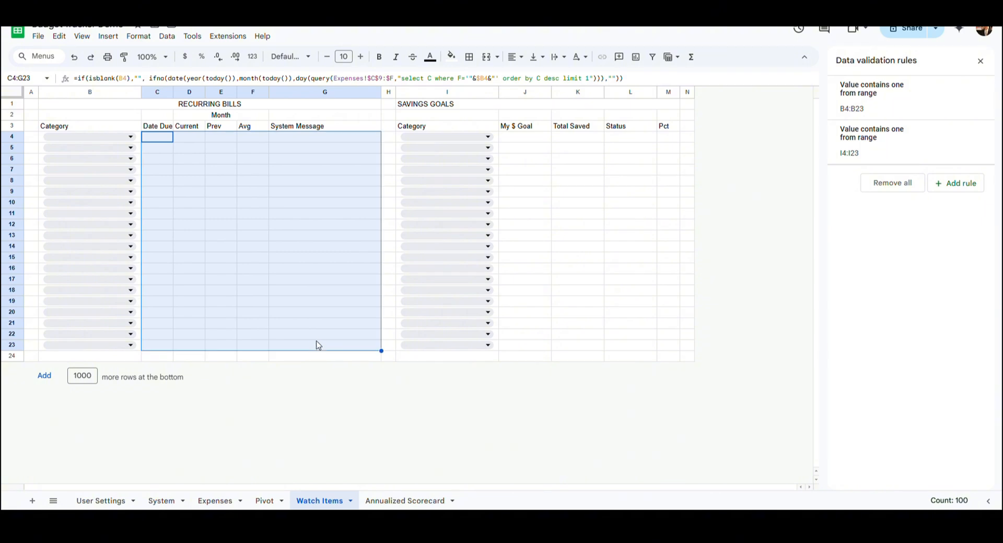
left_click(139, 37)
left_click(199, 249)
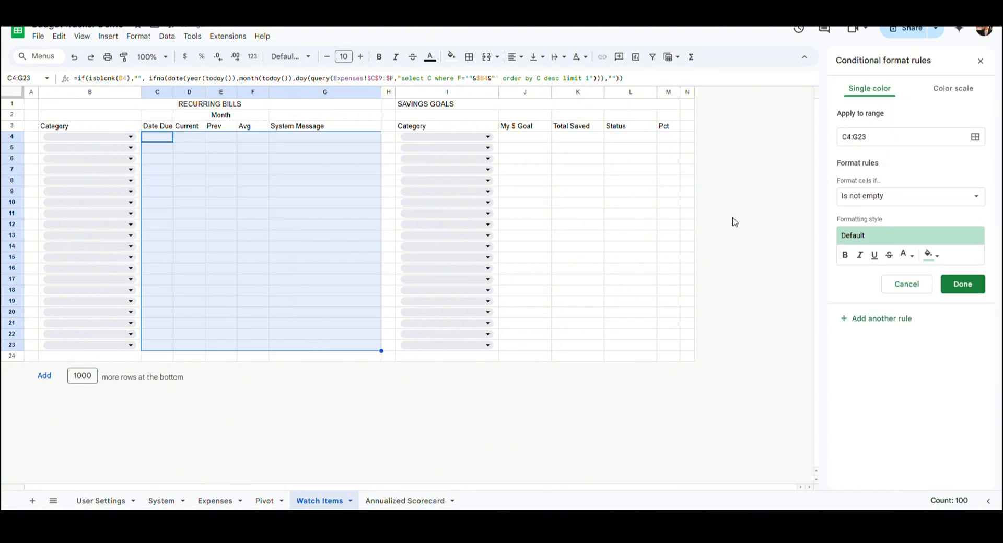
left_click(911, 203)
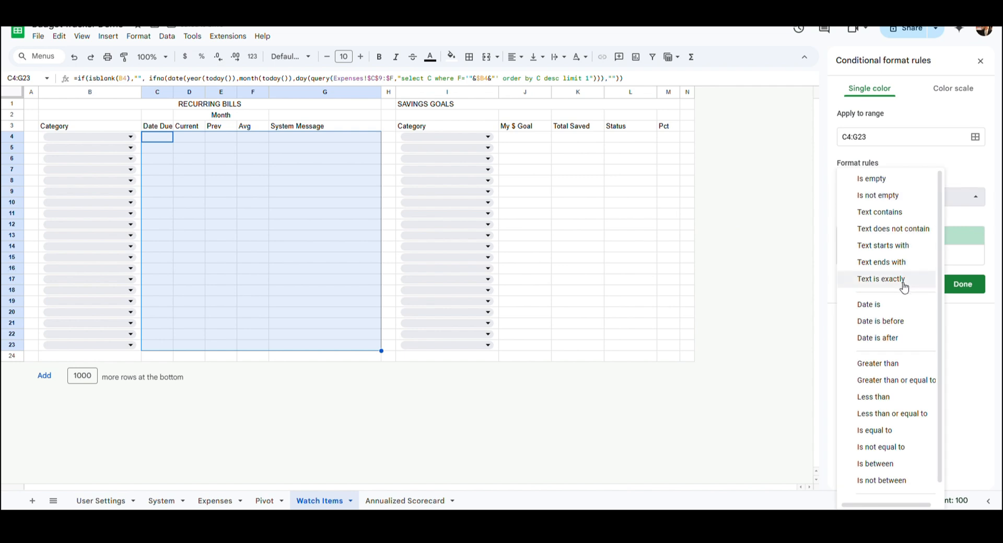
scroll(905, 287, "down", 1)
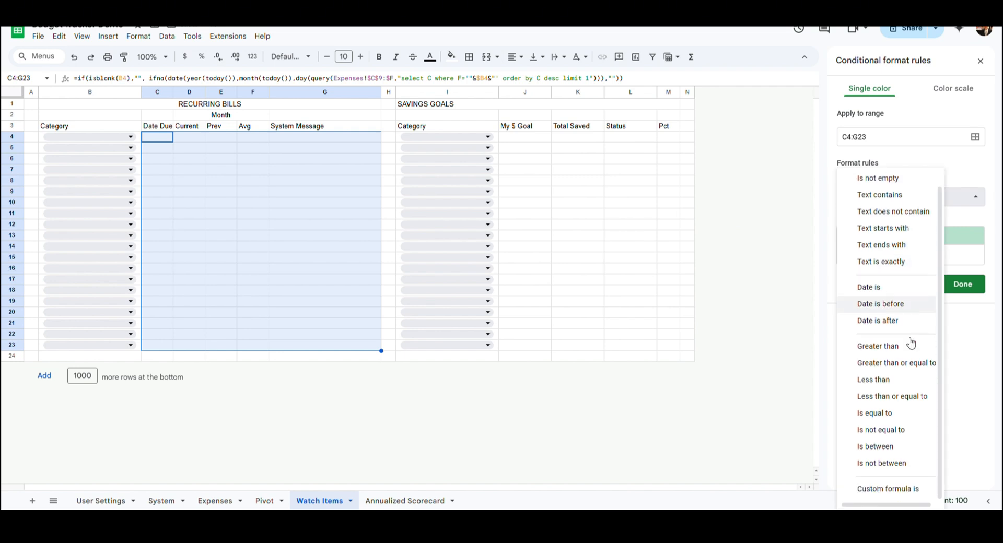
left_click(907, 488)
left_click(868, 221)
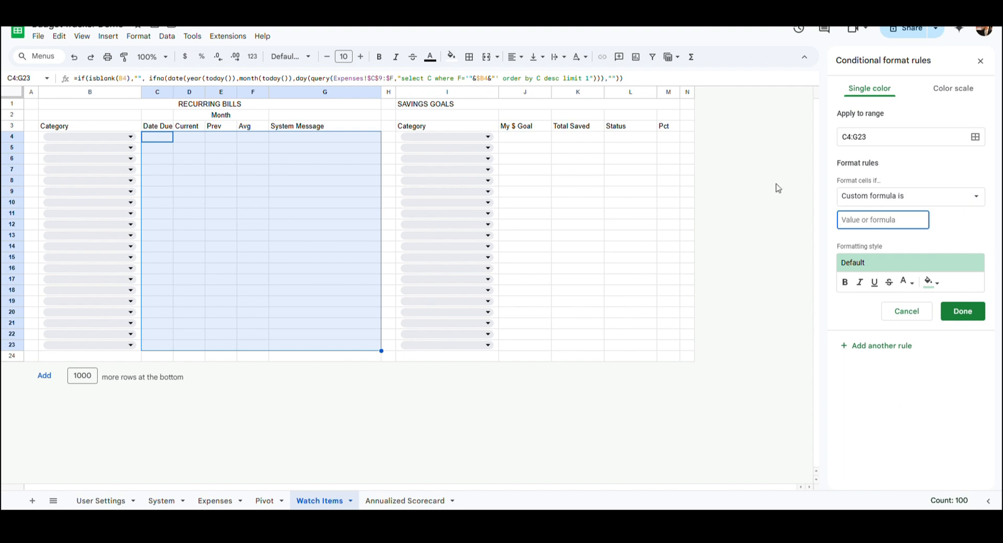
- Give the rule the formula =IF($G4="Bill Not Paid", TRUE, FALSE) and a yellow fill, and save it
left_click(11, 153)
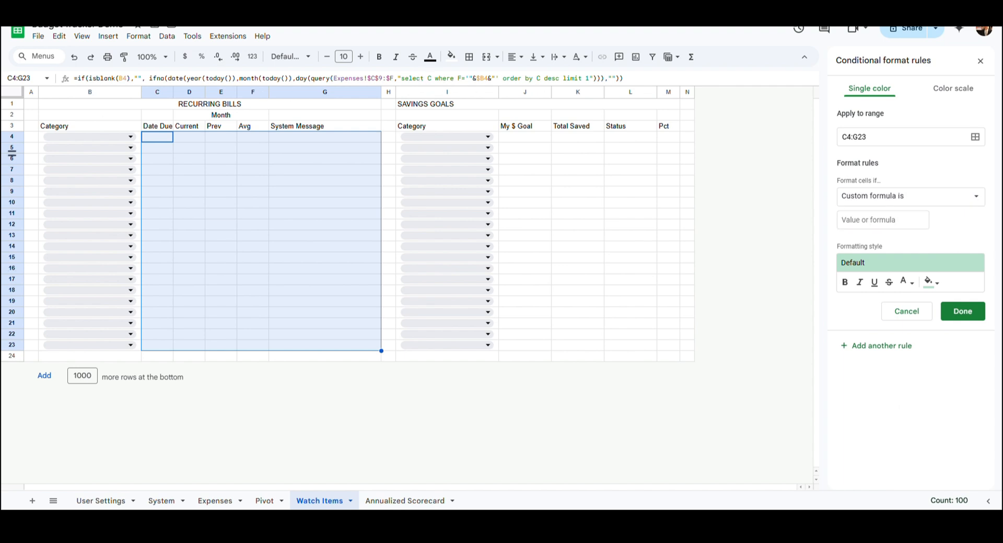
left_click(869, 225)
key("ctrl+v")
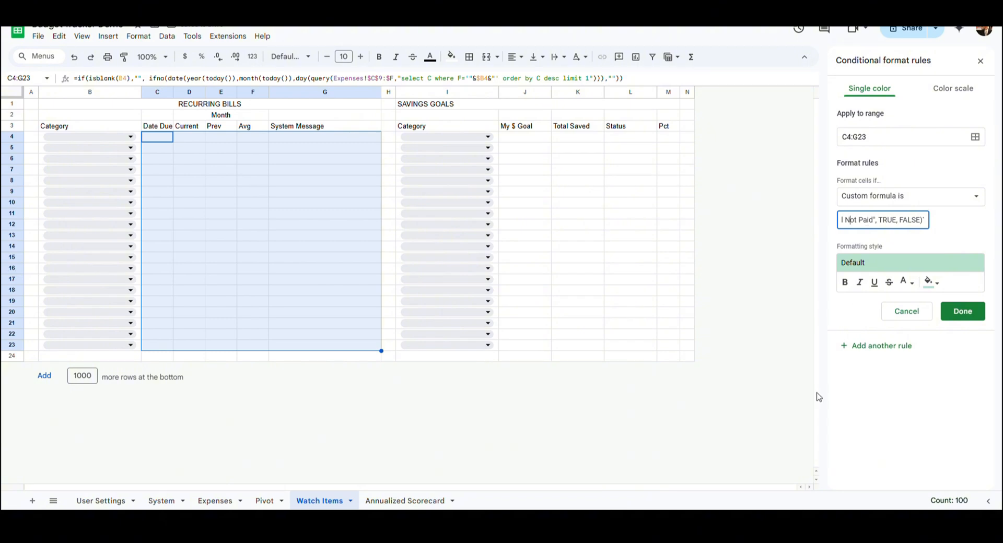
key("Home")
key("End")
key("BackSpace")
key("Home")
left_click(930, 282)
left_click(862, 329)
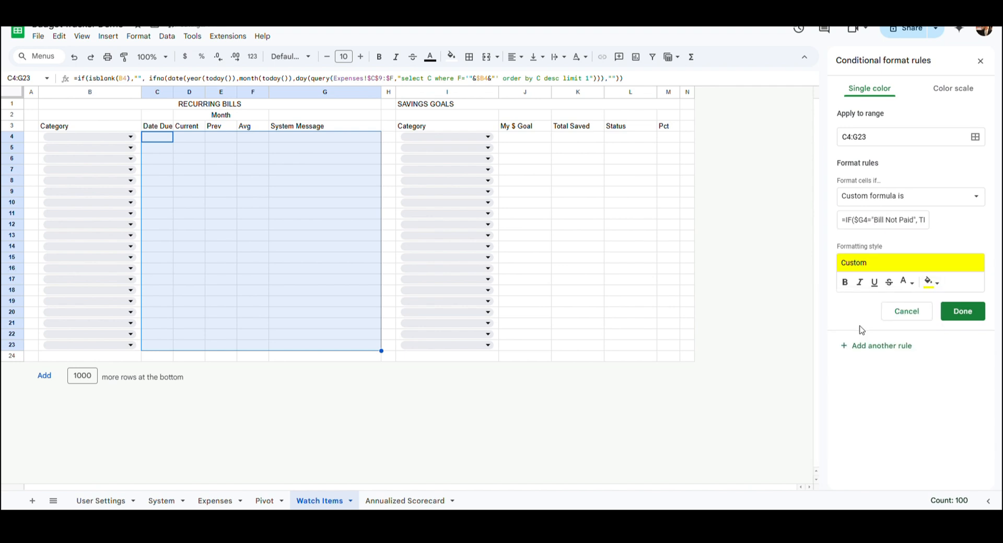
left_click(945, 313)
- Enter the label Total Unpaid Bills in B24 below the Recurring Bills categories and move on to D24
left_click(110, 137)
key("Delete")
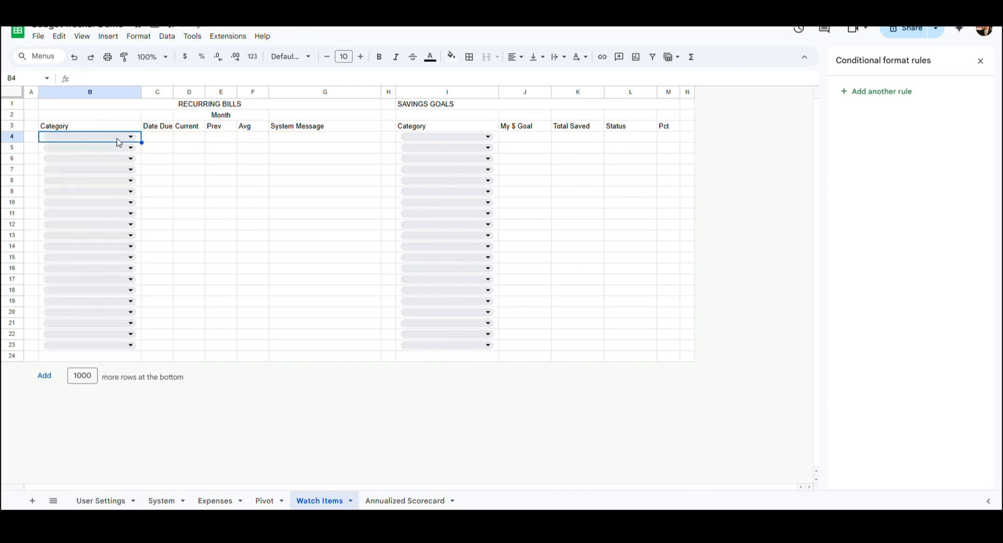
left_click(115, 357)
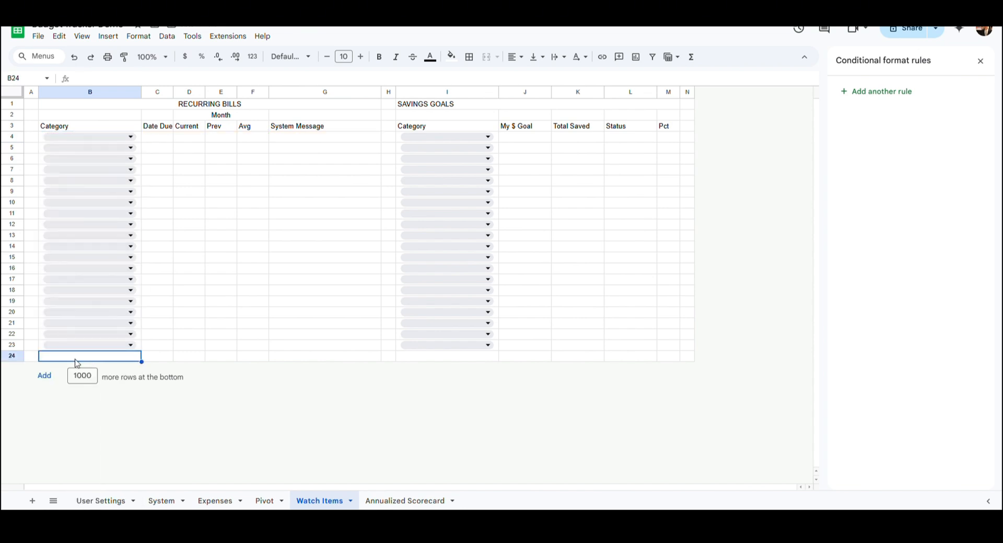
type("Total Unpaid Bills")
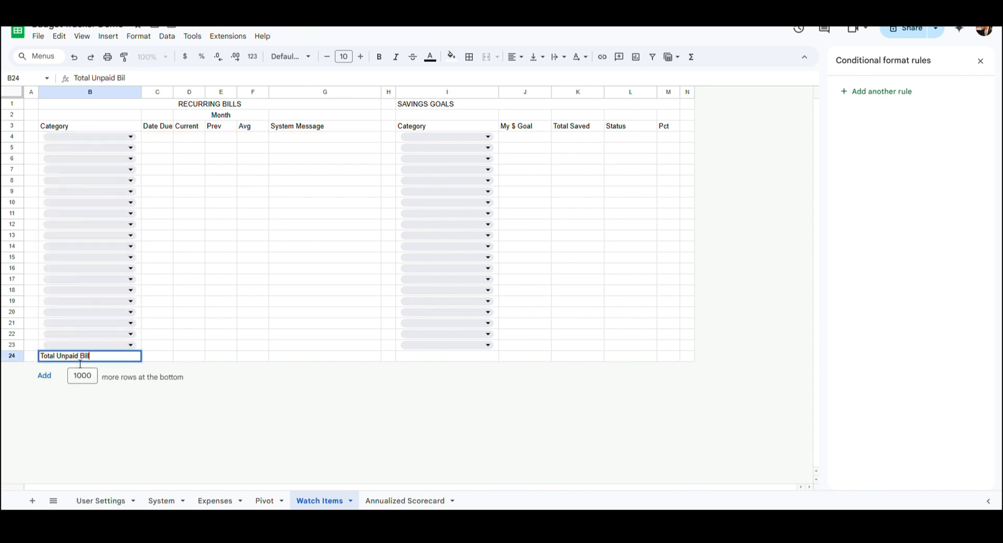
key("Tab")
key("Tab")
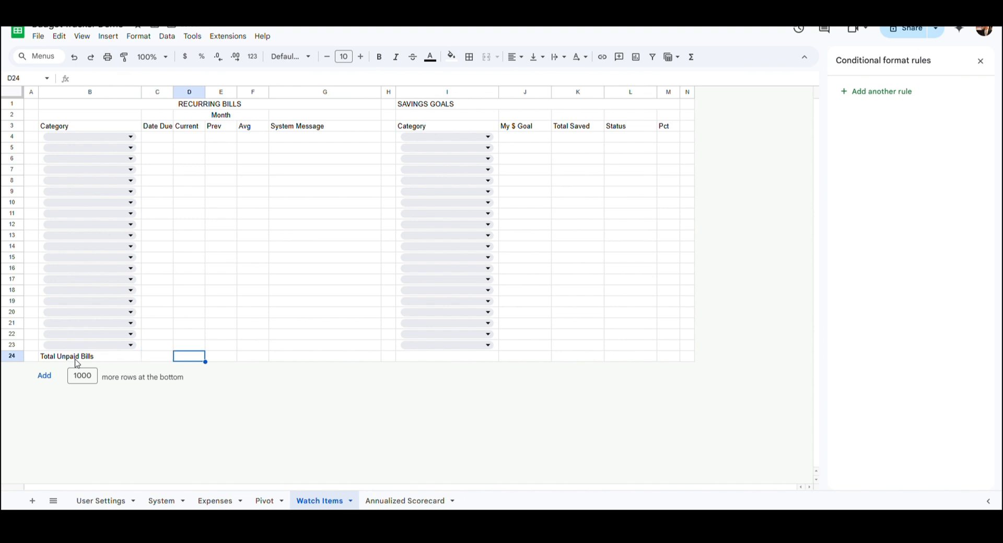
- Enter =SUMif($G4:$G23,"Bill Not Paid",D4:D23) in D24 to total the current month's unpaid bills
type("=SUMIf($G4:$G23,\"Bill Not Paid\",D4:D23)")
key("shift+Right")
key("shift+Right")
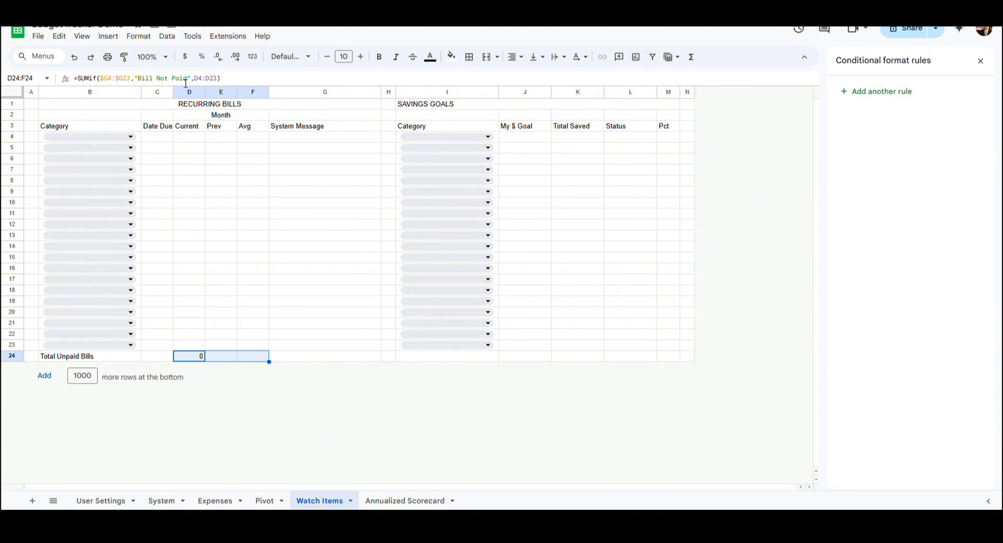
- Copy the total formula in D24 and paste it into E24:F24 as formula only
key("shift+Left")
key("shift+Left")
key("ctrl+c")
key("Right")
key("shift+Right")
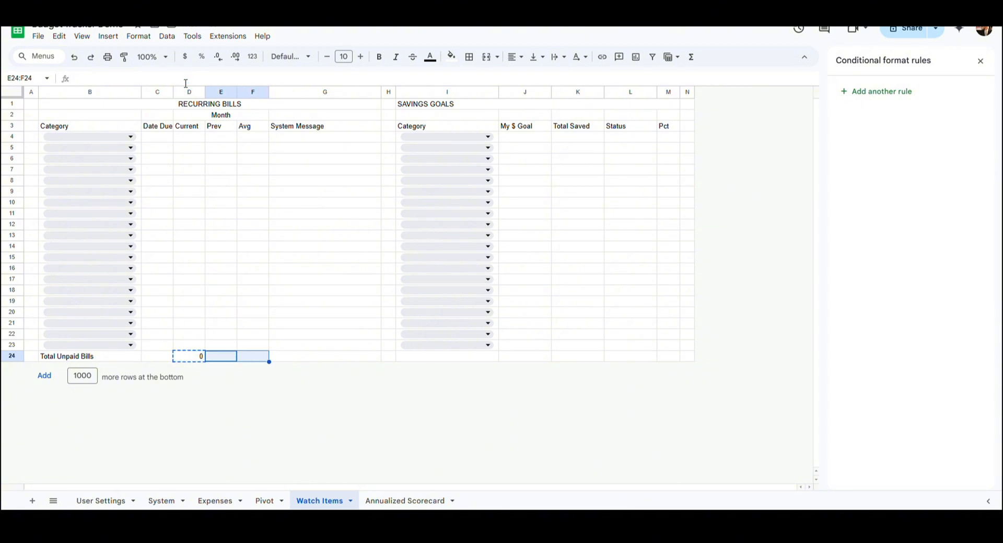
left_click(59, 36)
mouse_move(99, 147)
left_click(269, 189)
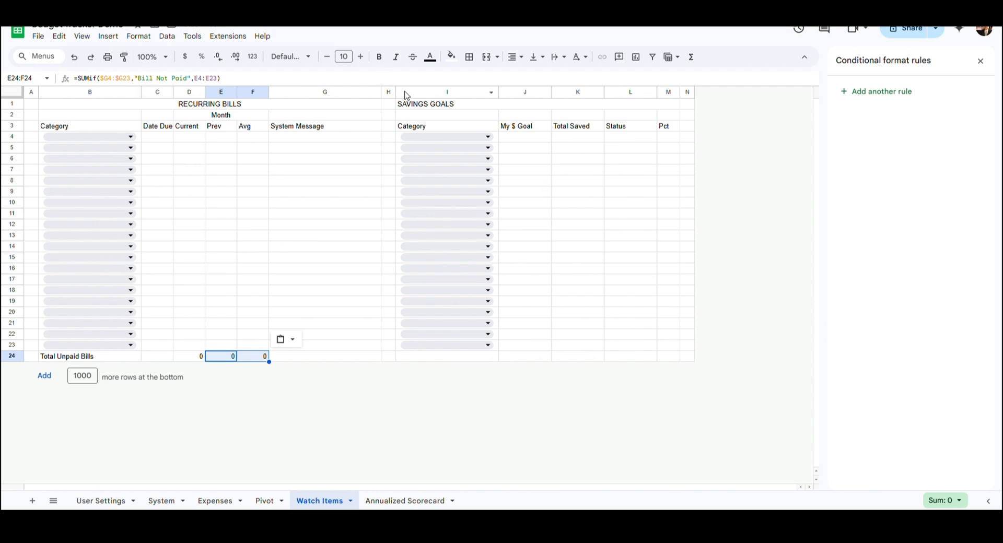
- Merge I1:M1 and center the SAVINGS GOALS title across the merged cells
left_click(424, 108)
left_click(515, 57)
left_click(534, 78)
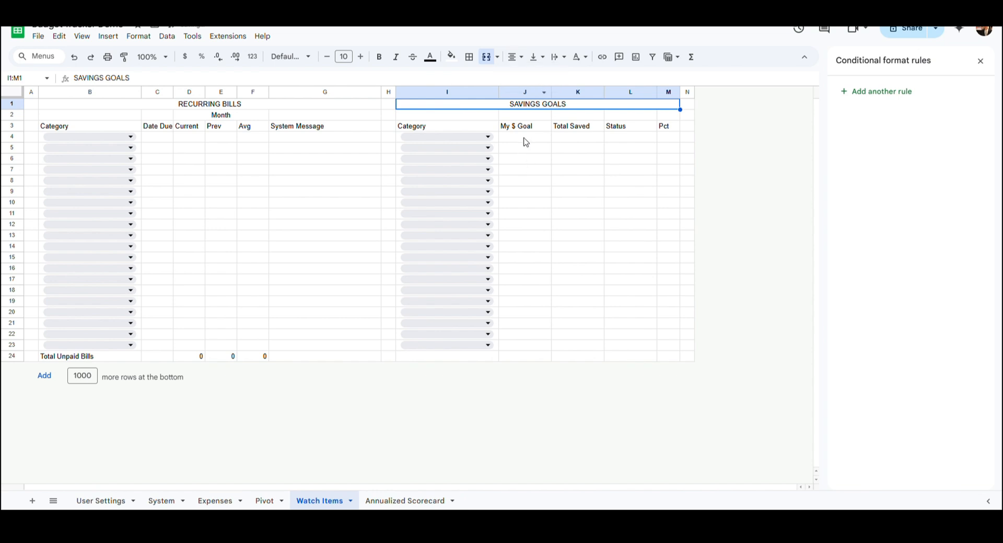
- Enter =if(isblank(I4),"", sumif(Expenses!$F$9:$F,$I4,Expenses!$G$9:$G)+sumif(Expenses!$E$9:$E,$I4,Expenses!$G$9:$G)) in K4 for Total Saved
left_click(524, 139)
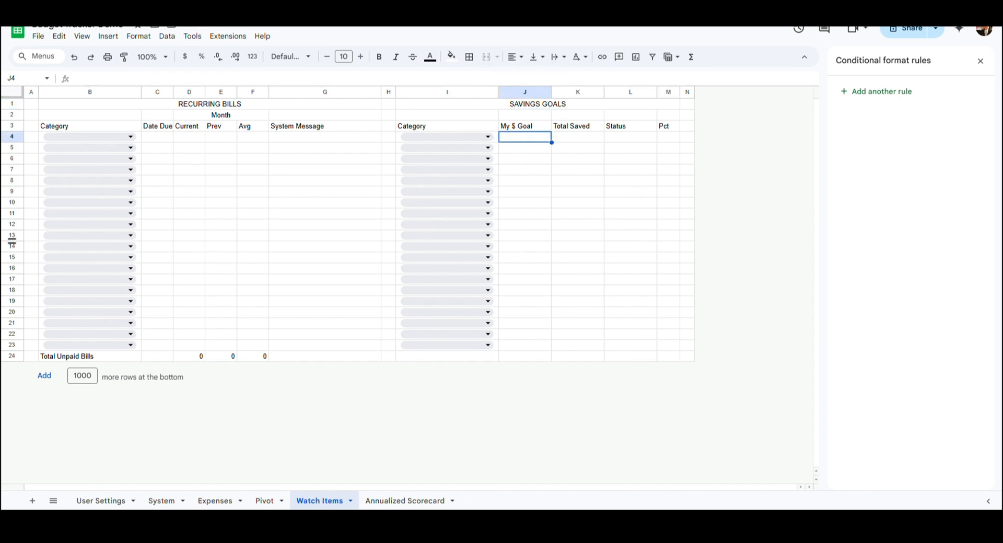
left_click(585, 141)
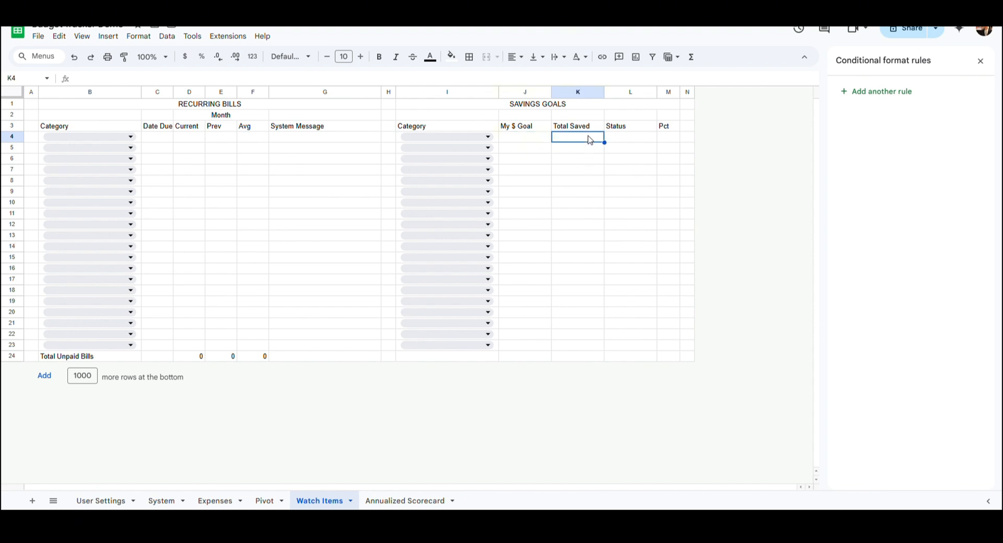
left_click(410, 82)
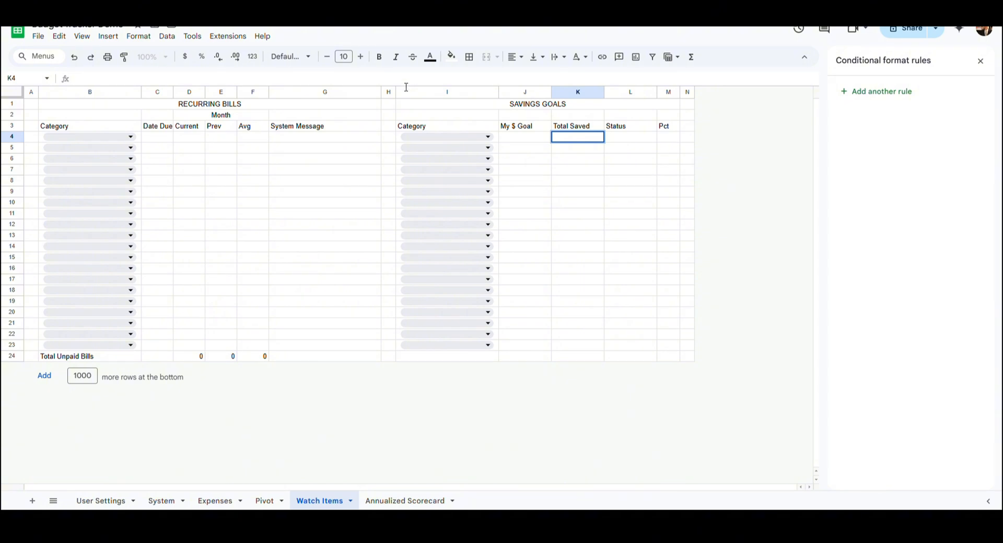
key("ctrl+v")
key("Return")
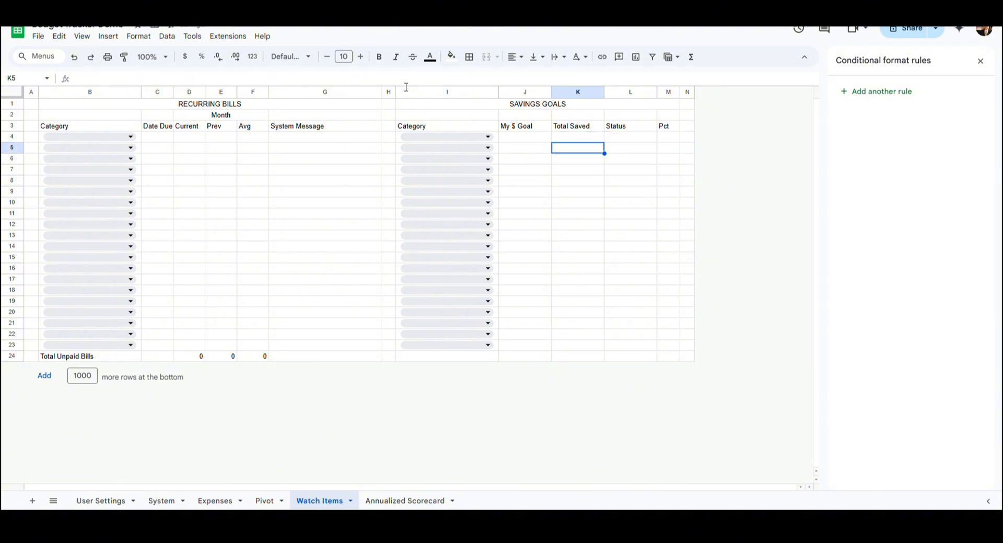
- Enter =if(isnumber(K4), sparkline(J4:K4,{"charttype","bar";"max",K4;"color1","#50C878";"color2","#d4d4d4"}),"") in L4 for Status
key("Up")
key("Right")
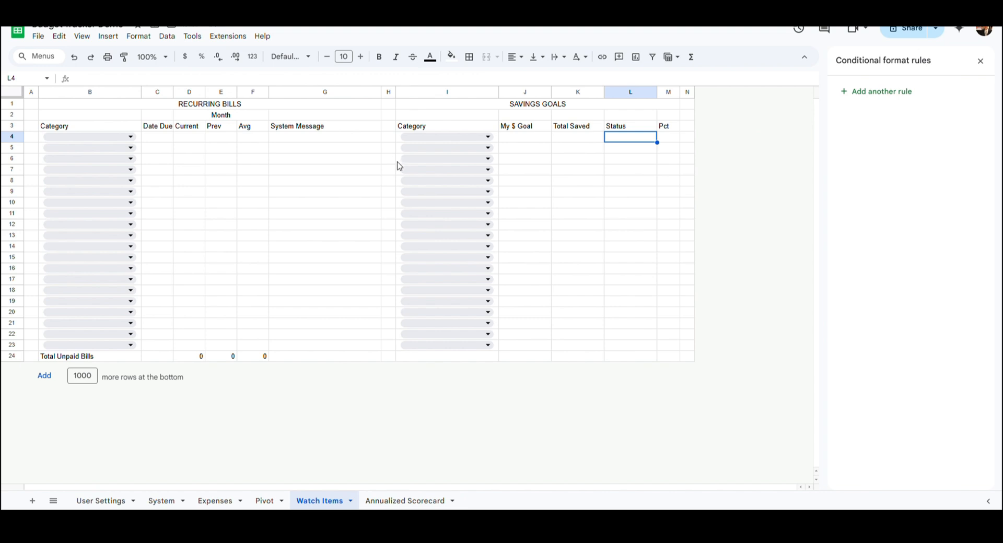
left_click(382, 78)
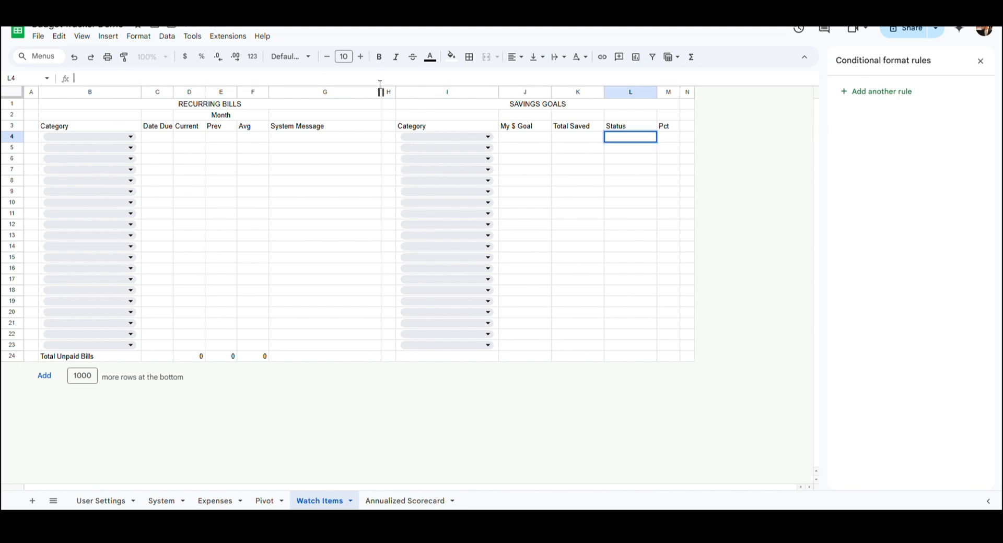
type("=if(isnumber(K4), sparkline(J4:K4,{\"charttype\",\"bar\";\"max\",K4;\"color1\",\"#50C878\";\"color2\",\"#d4d4d4\"}),\"\")")
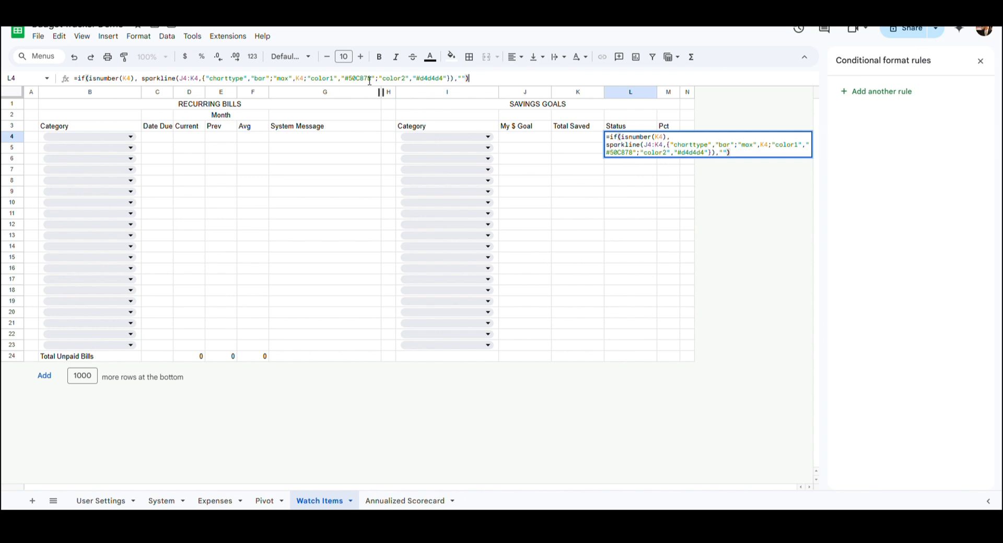
key("Return")
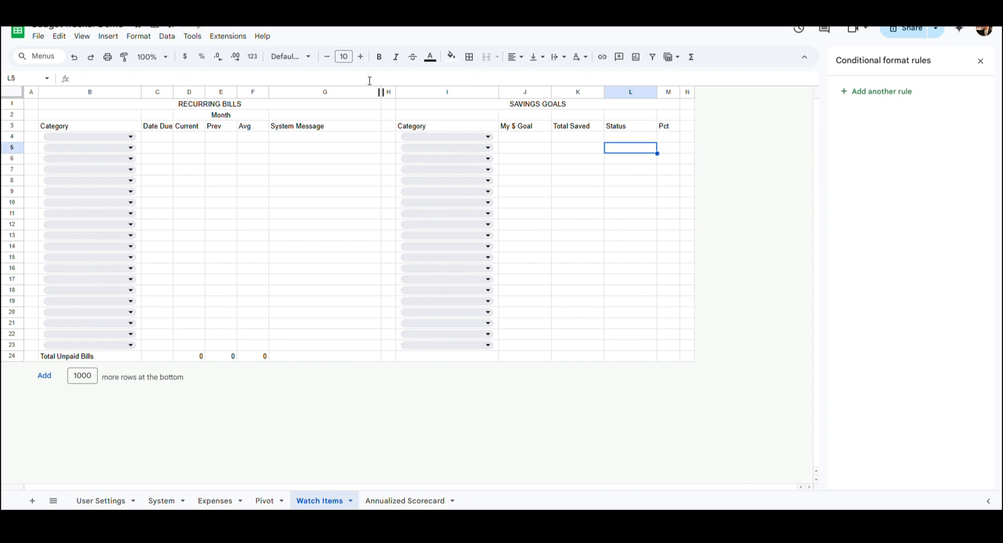
- Enter =iferror(if(J4>0,(J4/K4)," ")," ") in M4 for Pct and go back to K4
key("Up")
key("Right")
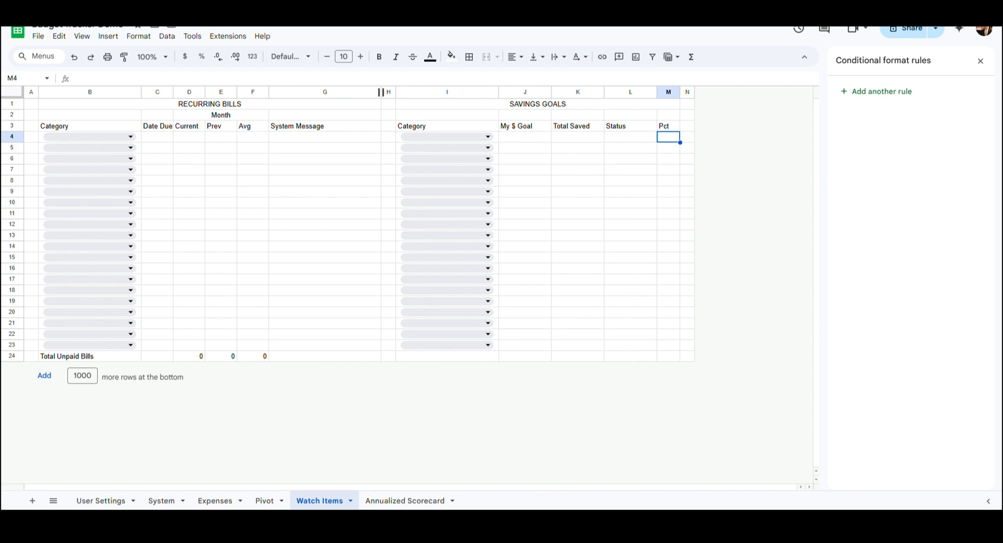
left_click(179, 79)
type("=iferror(if(J4>0,(J4/K4),\" \"),\" \")")
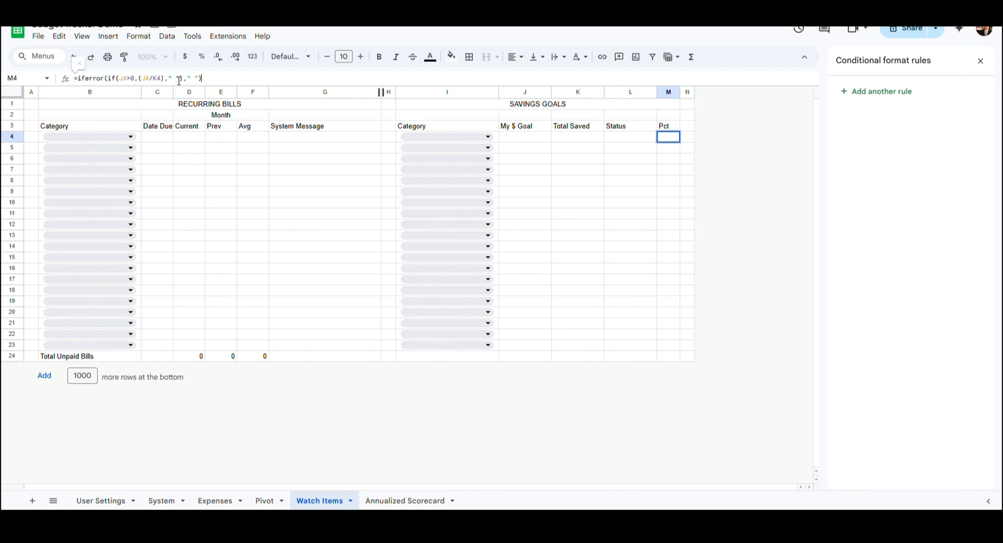
key("Return")
key("Up")
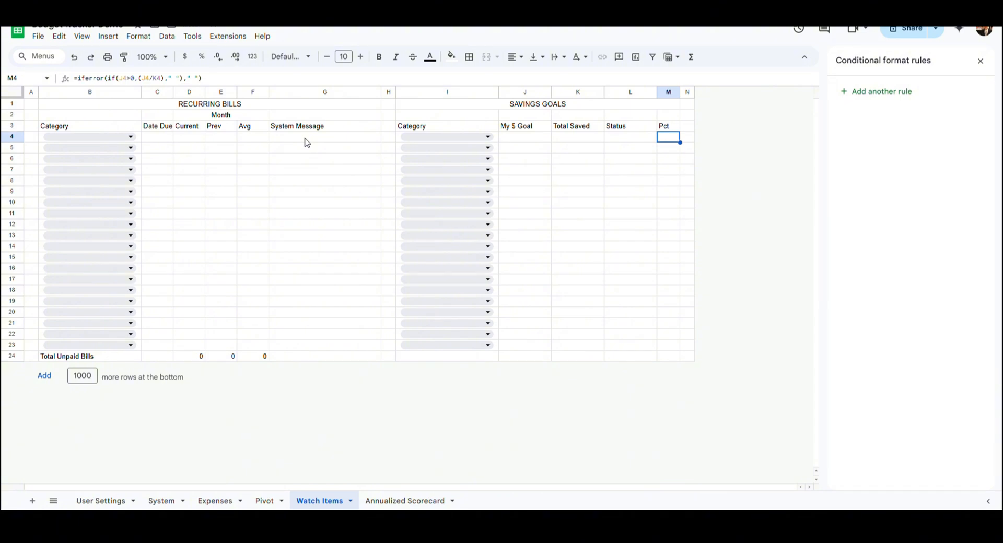
key("Left")
key("Left")
key("Left")
key("Right")
key("shift+Down")
key("shift+Down")
key("shift+Down")
key("shift+Down")
key("shift+Down")
key("shift+Down")
key("shift+Down")
key("shift+Down")
key("shift+Down")
key("shift+Down")
key("shift+Down")
key("shift+Down")
key("shift+Down")
key("shift+Down")
key("shift+Down")
key("shift+Down")
key("shift+Down")
key("shift+Down")
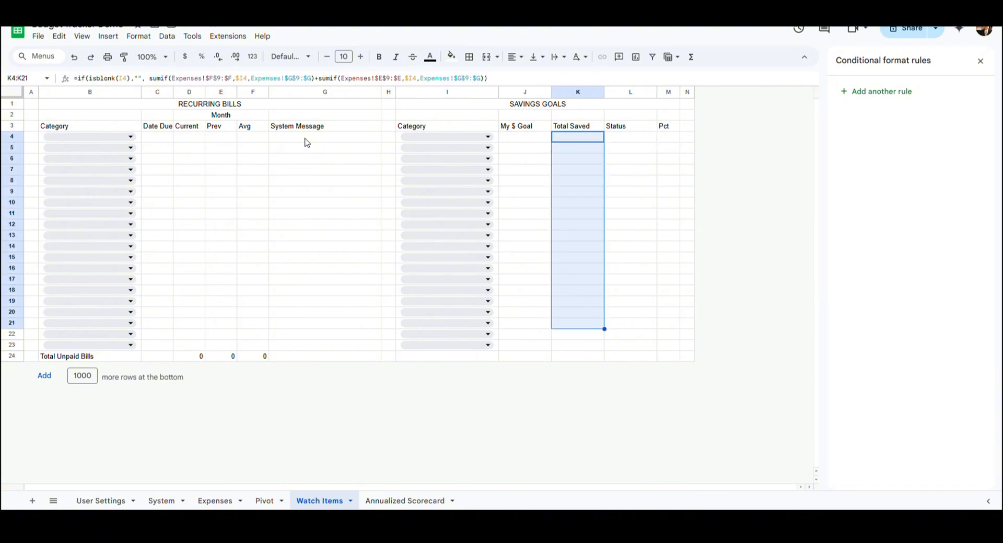
key("shift+Up")
key("shift+Up")
key("shift+Up")
key("shift+Up")
key("shift+Up")
key("shift+Up")
key("shift+Up")
key("shift+Up")
key("shift+Up")
key("shift+Up")
key("shift+Up")
key("shift+Up")
key("shift+Up")
key("shift+Up")
key("shift+Up")
key("shift+Up")
key("shift+Up")
key("shift+Up")
- Copy the formulas in K4:M4 and paste them into K5:M23 as formulas only
key("shift+Right")
key("shift+Right")
key("ctrl+c")
key("Down")
key("shift+Down")
key("shift+Down")
key("shift+Down")
key("shift+Down")
key("shift+Down")
key("shift+Down")
key("shift+Down")
key("shift+Down")
key("shift+Down")
key("shift+Down")
key("shift+Down")
key("shift+Down")
key("shift+Down")
key("shift+Down")
key("shift+Down")
key("shift+Down")
key("shift+Down")
key("shift+Down")
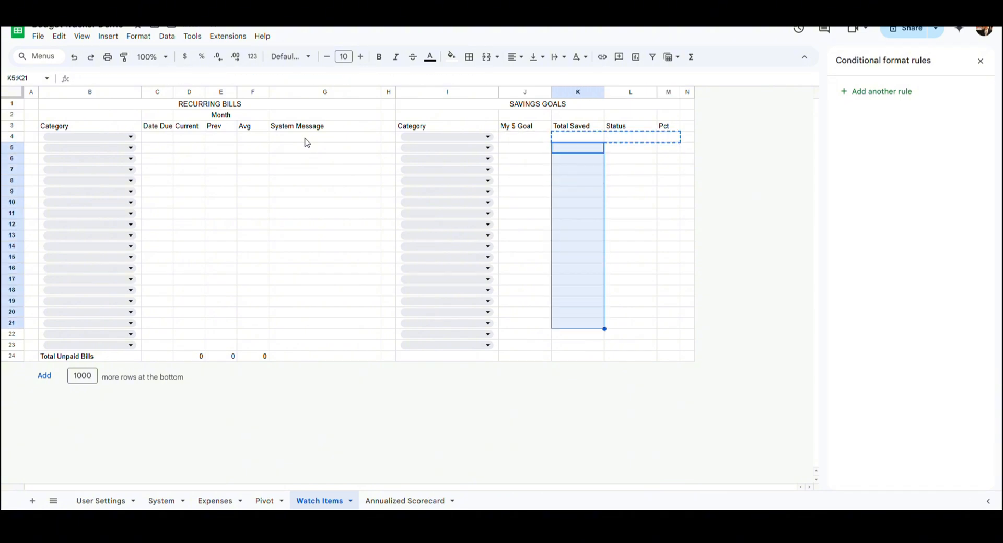
key("shift+Right")
key("shift+Right")
left_click(59, 36)
mouse_move(130, 147)
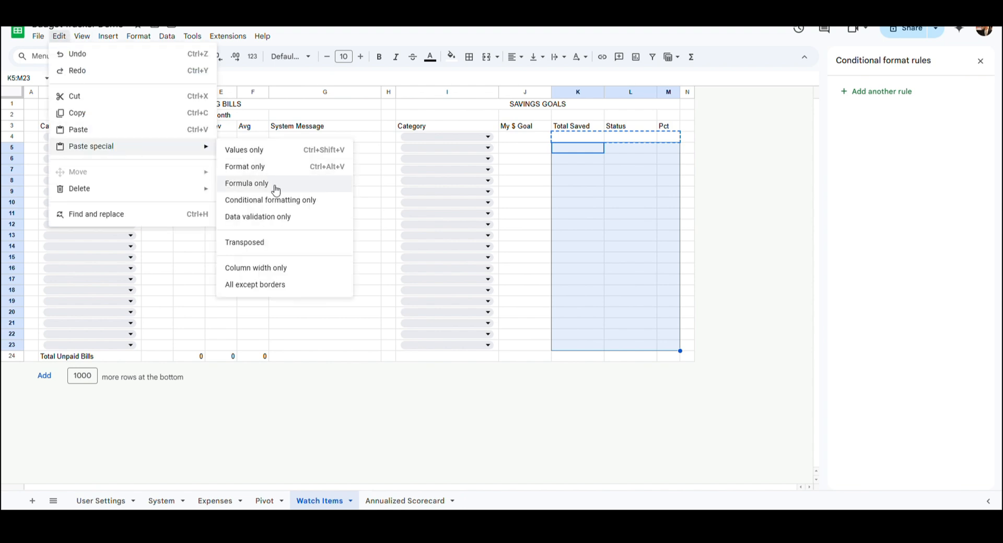
left_click(273, 183)
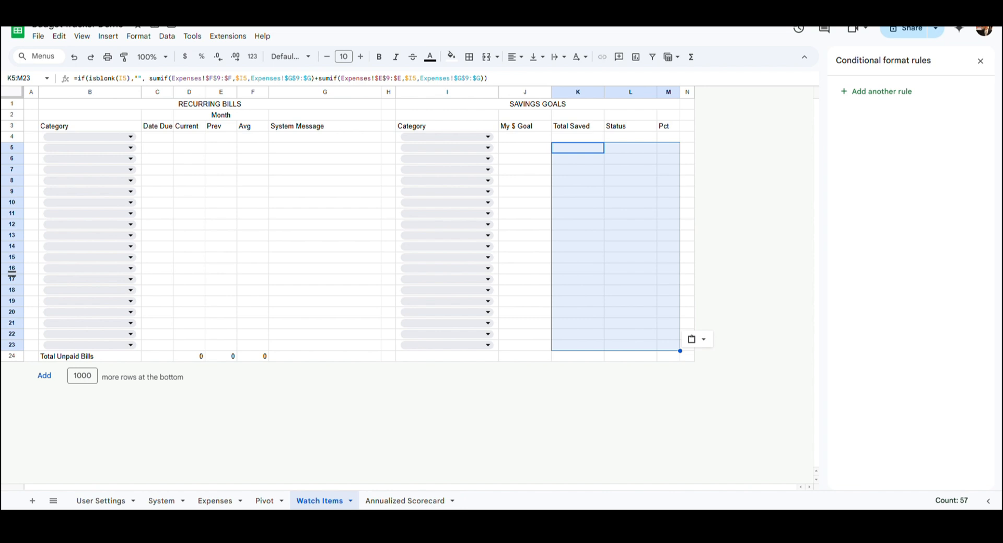
- Enter the label Total Savings in I24 below the Savings Goals categories
left_click(476, 358)
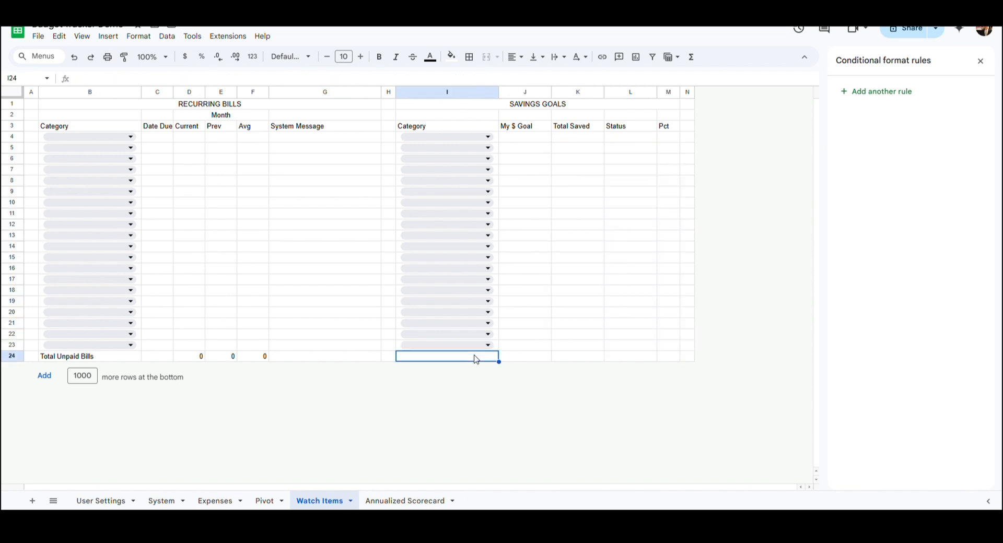
type("Total S")
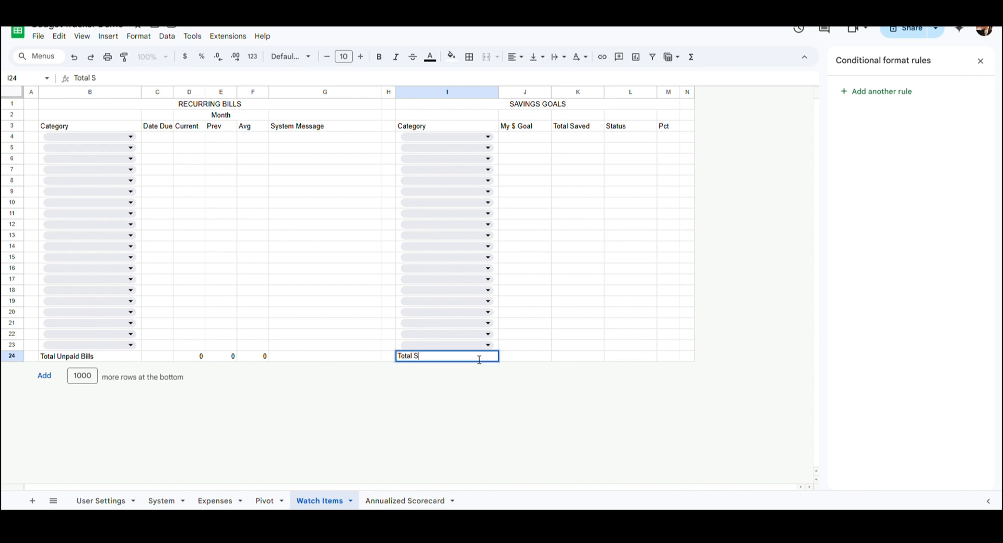
type("avings")
key("Tab")
key("Tab")
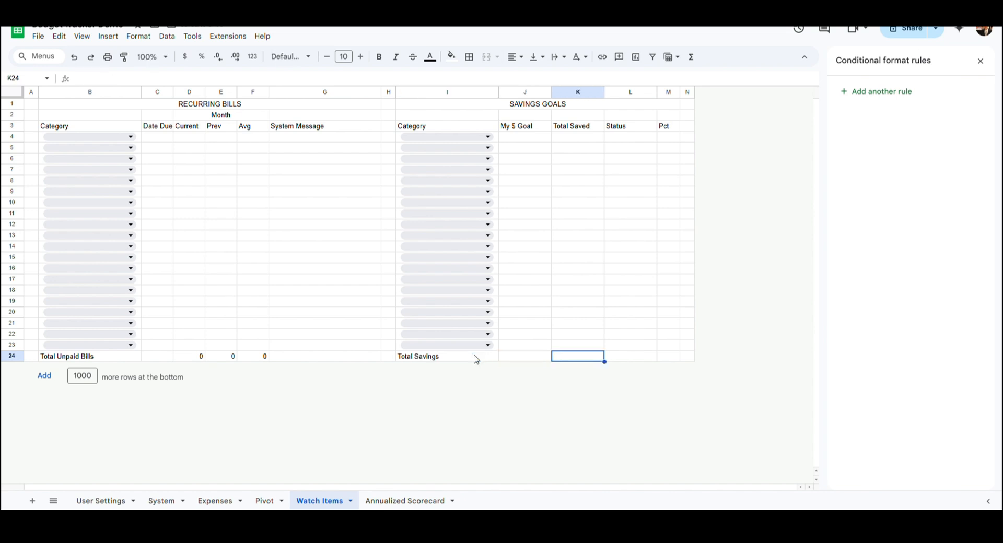
- Sum the My $ Goal amounts J4:J23 with a SUM formula in J24
key("Left")
type("=sum(")
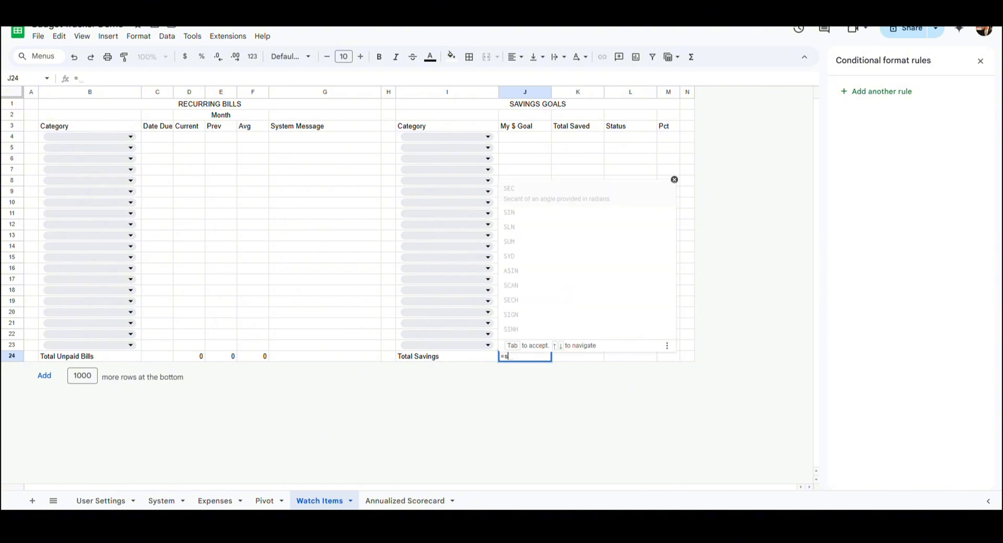
key("Up")
key("shift+Up")
key("shift+Up")
key("shift+Up")
key("shift+Up")
key("shift+Up")
key("shift+Up")
key("shift+Up")
key("shift+Up")
key("shift+Up")
key("shift+Up")
key("shift+Up")
key("shift+Up")
key("shift+Up")
key("shift+Up")
key("shift+Up")
key("shift+Up")
key("shift+Up")
key("shift+Up")
key("shift+Up")
key("Return")
- Copy the SUM formula in J24 and paste it into K24 as formula only
key("ctrl+c")
key("Right")
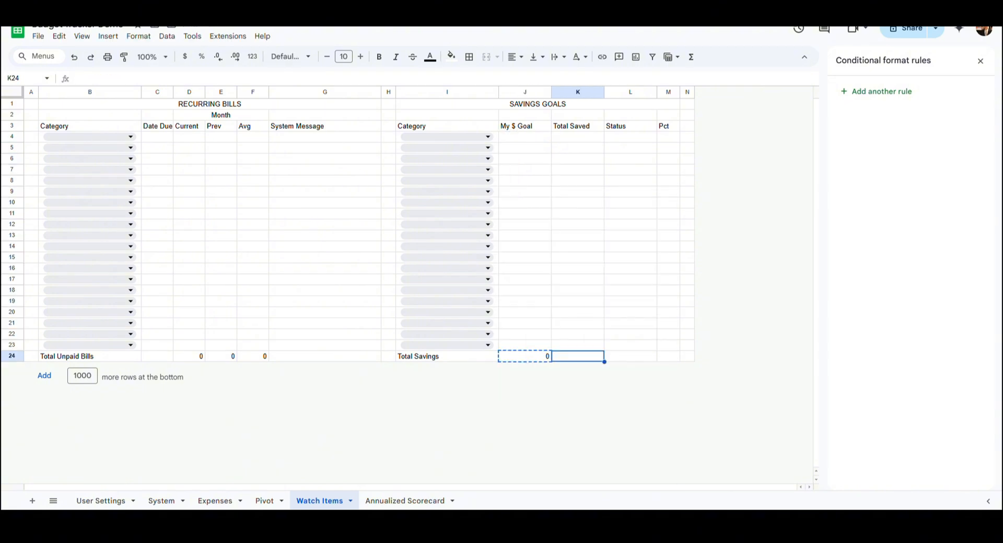
left_click(59, 36)
mouse_move(89, 146)
left_click(245, 183)
- Enter =sparkline(J24:K24,{"charttype","bar";"max",K24;"color1","#50C878";"color2","#d4d4d4"}) in L24 and =iferror(if(J24>0,(J24/K24)," ")," ") in M24
key("Right")
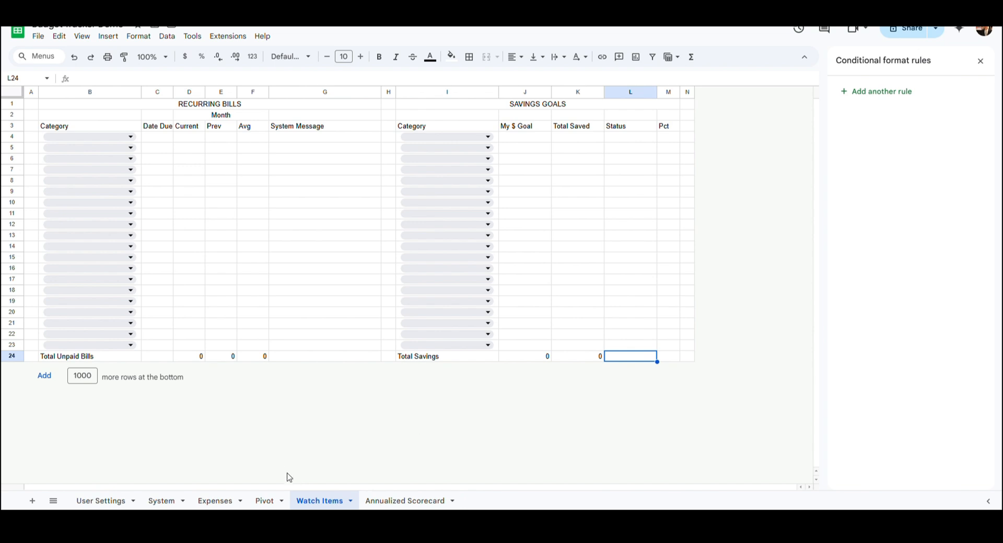
key("ctrl+v")
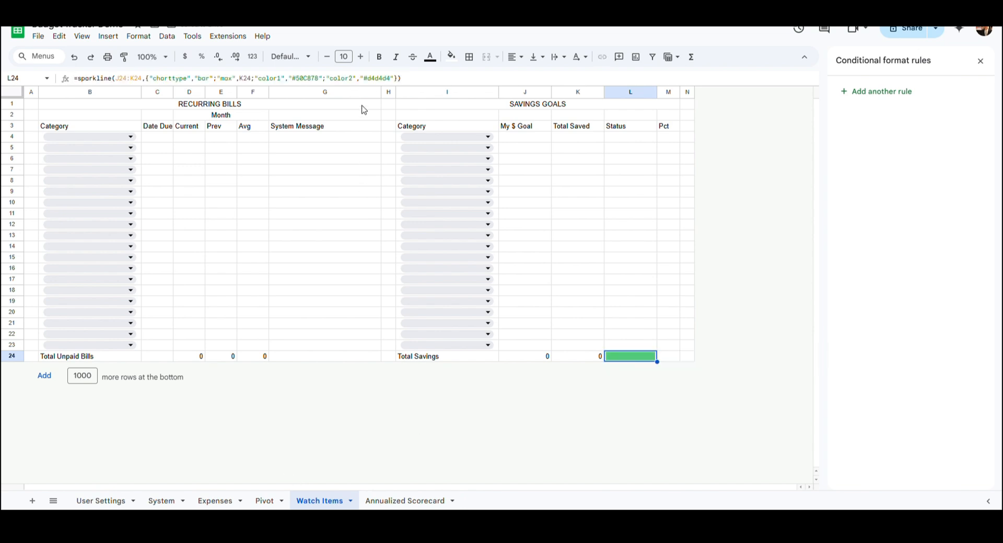
key("Right")
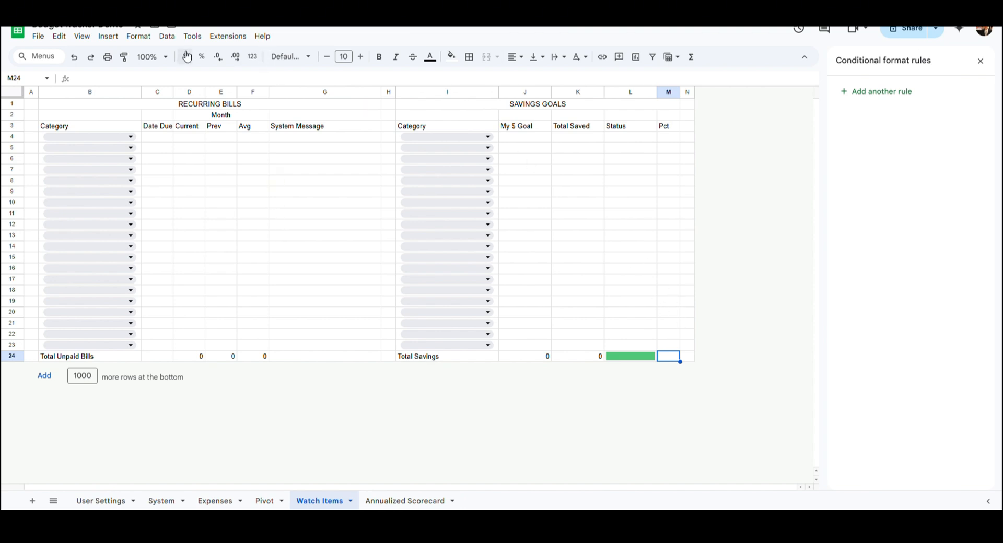
left_click(200, 80)
key("ctrl+v")
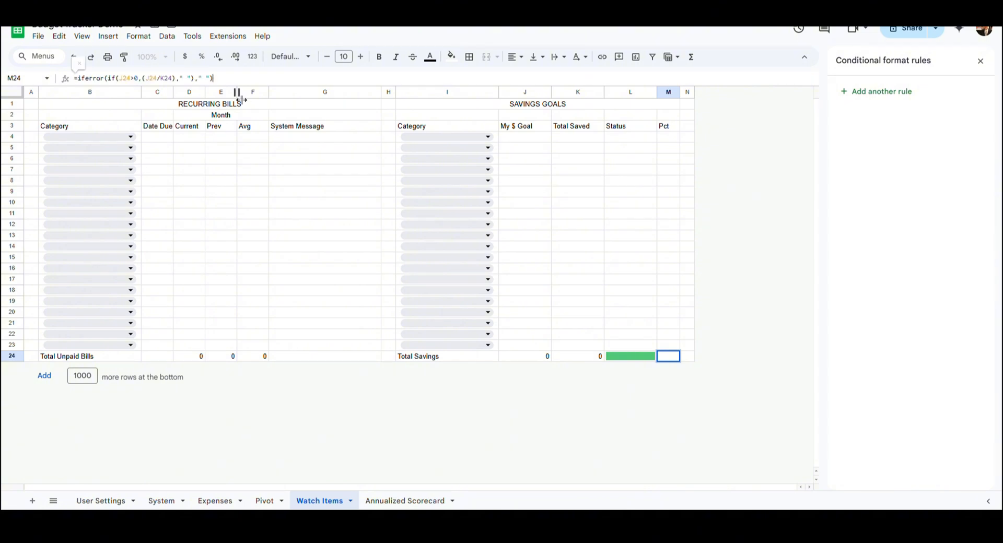
key("Return")
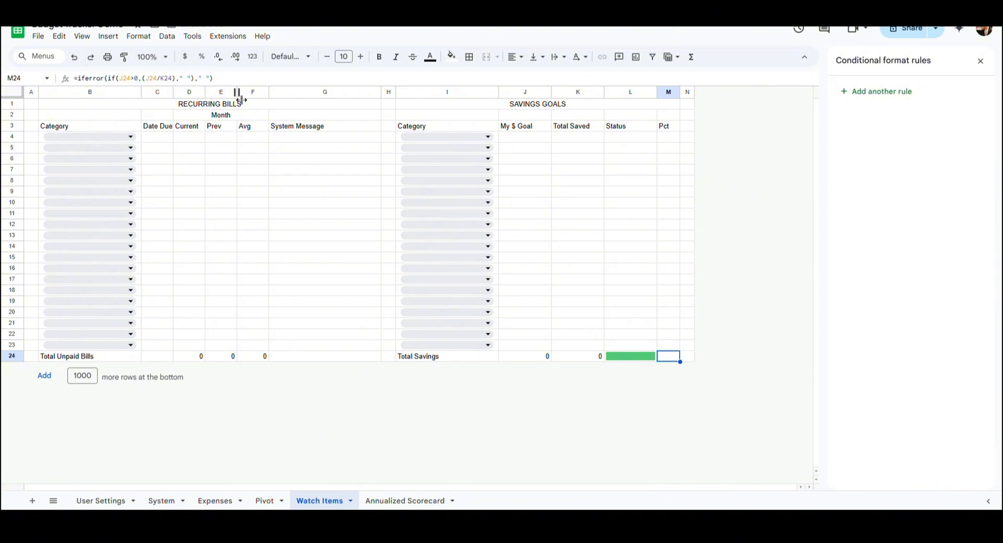
- Hide the gridlines on the Watch Items sheet
left_click(82, 37)
mouse_move(108, 74)
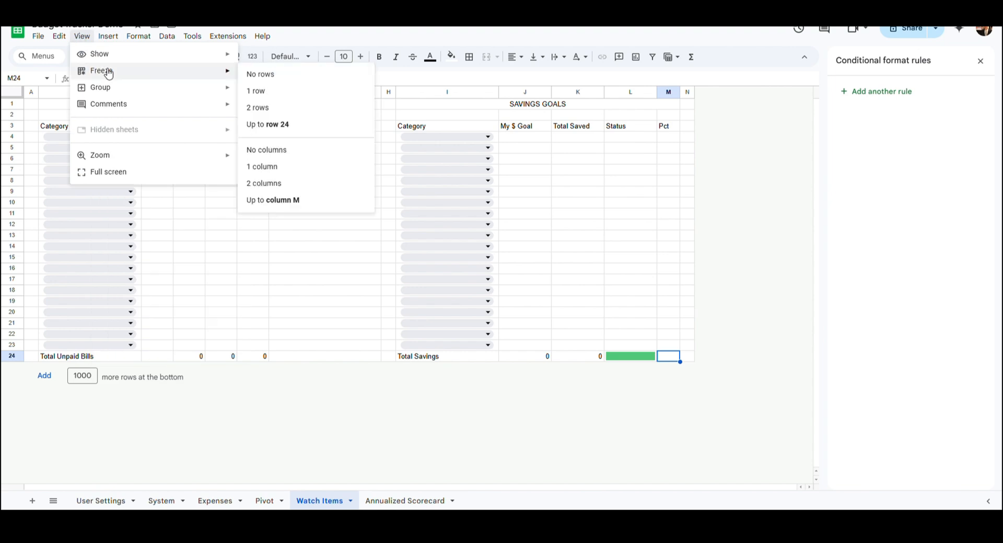
mouse_move(108, 54)
left_click(280, 76)
- Freeze the header rows of the Watch Items sheet up to row 3
left_click(81, 36)
mouse_move(93, 76)
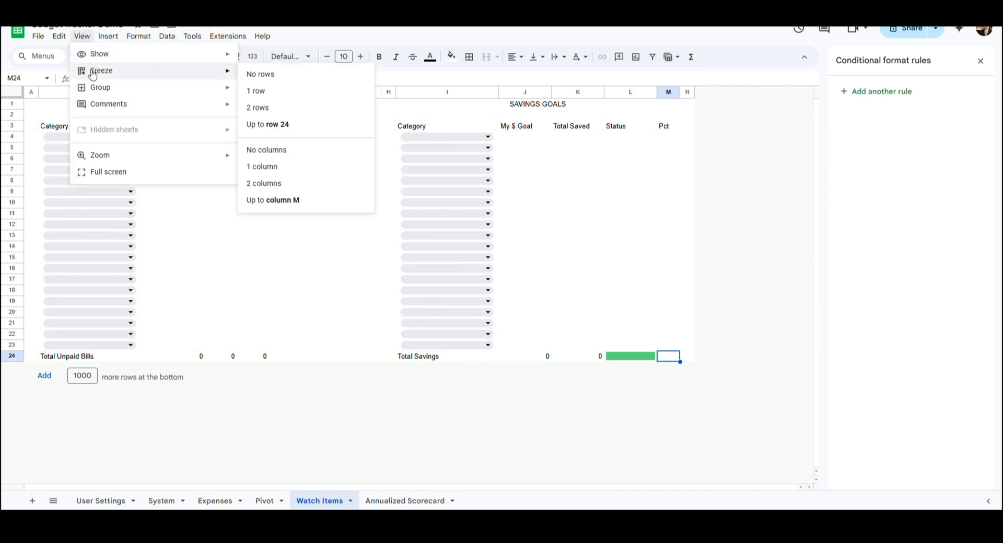
left_click(58, 128)
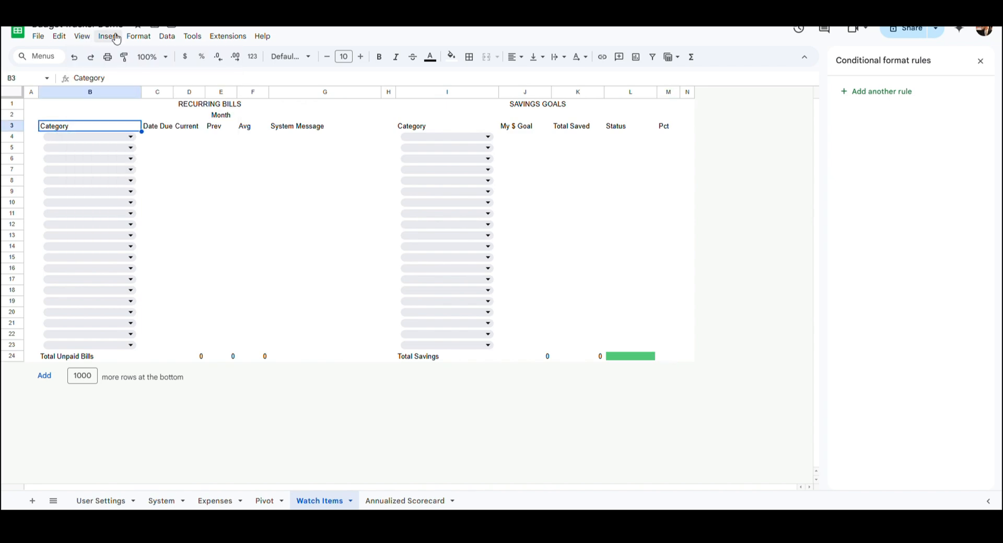
left_click(82, 36)
mouse_move(104, 70)
left_click(295, 125)
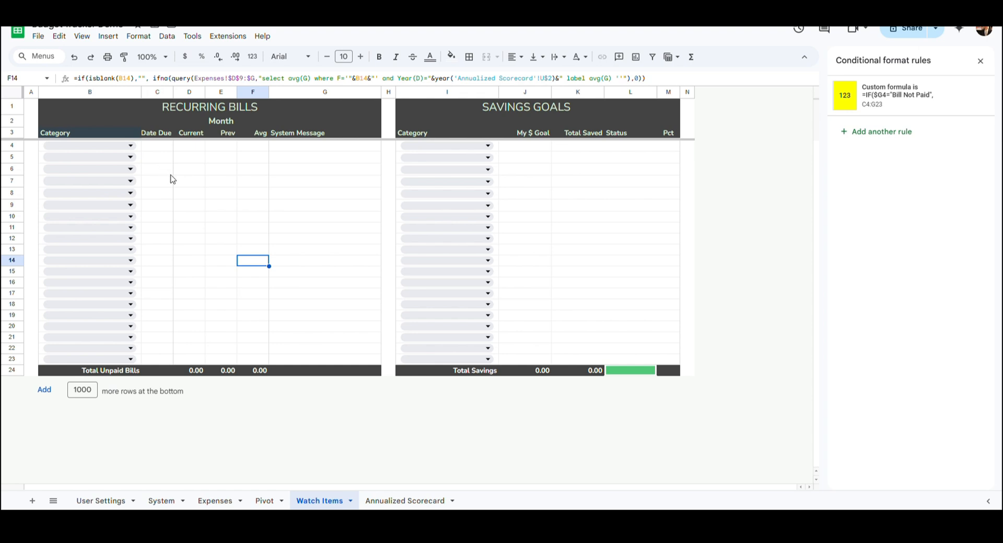
- Look at the category choices offered in B4 and close the list without picking one
left_click(104, 151)
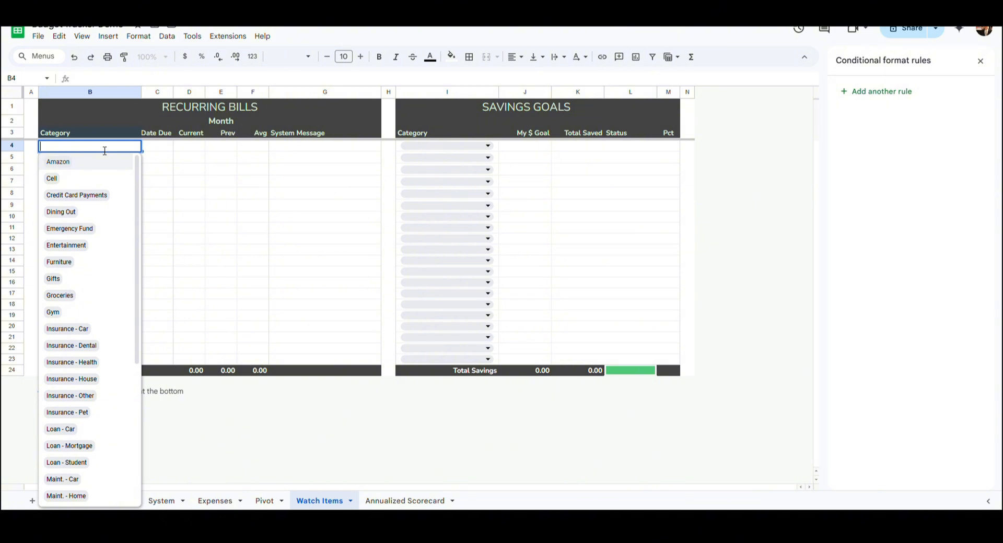
left_click(168, 148)
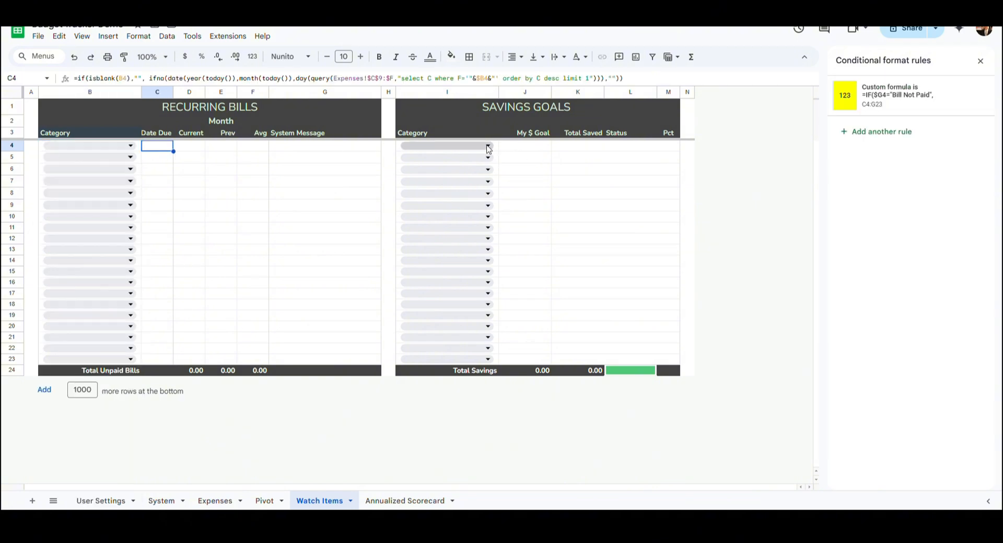
- Look at the savings category choices offered in I4 and close the list without picking one
left_click(488, 148)
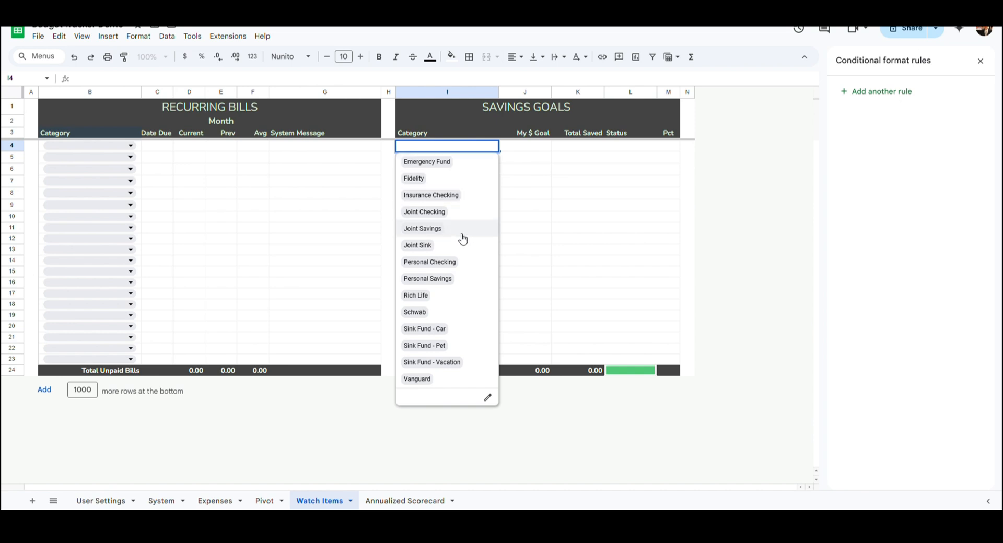
left_click(281, 151)
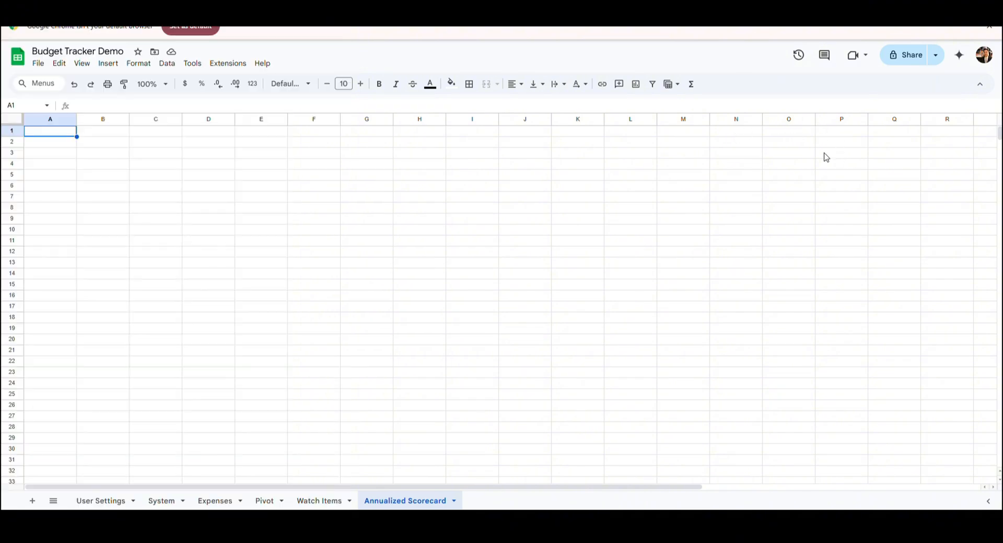
- Delete the unused columns X to Z from the Annualized Scorecard sheet
key("Right")
key("Right")
key("Right")
key("Right")
key("Right")
key("Right")
key("Right")
key("Right")
key("Right")
key("Right")
key("Right")
key("Right")
key("Right")
key("Right")
key("Right")
key("Right")
key("Right")
key("Right")
key("Right")
key("Right")
key("Right")
key("Right")
key("Right")
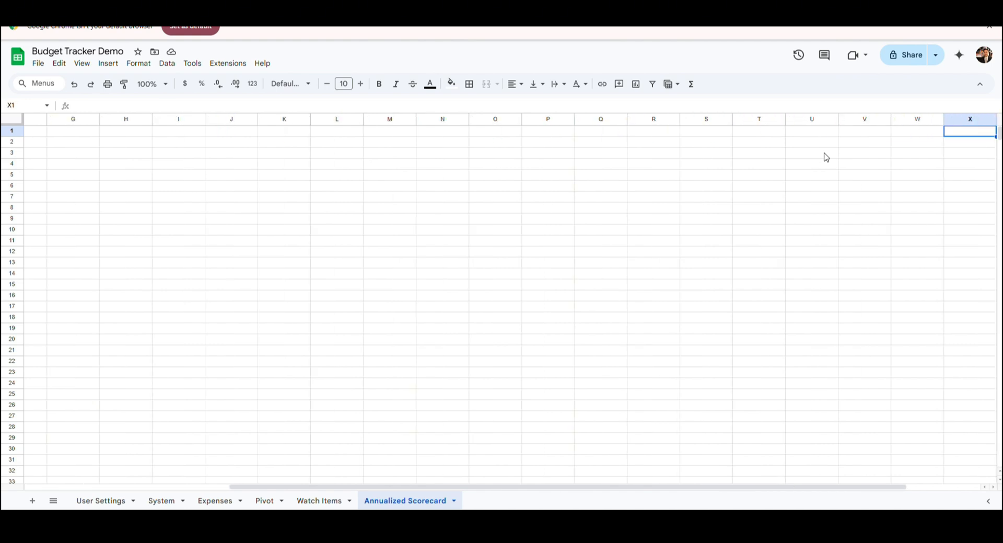
left_click(960, 120)
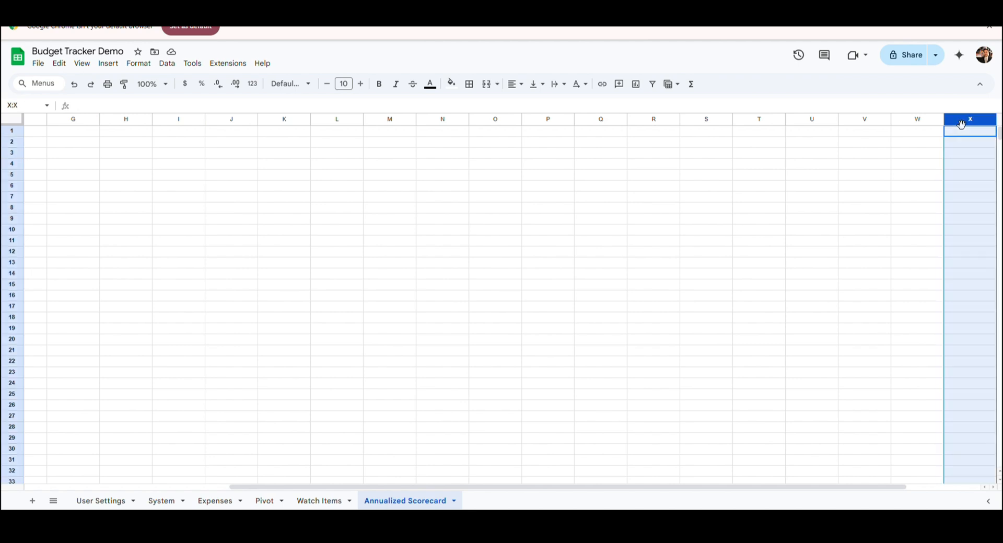
key("shift+Right")
key("shift+Right")
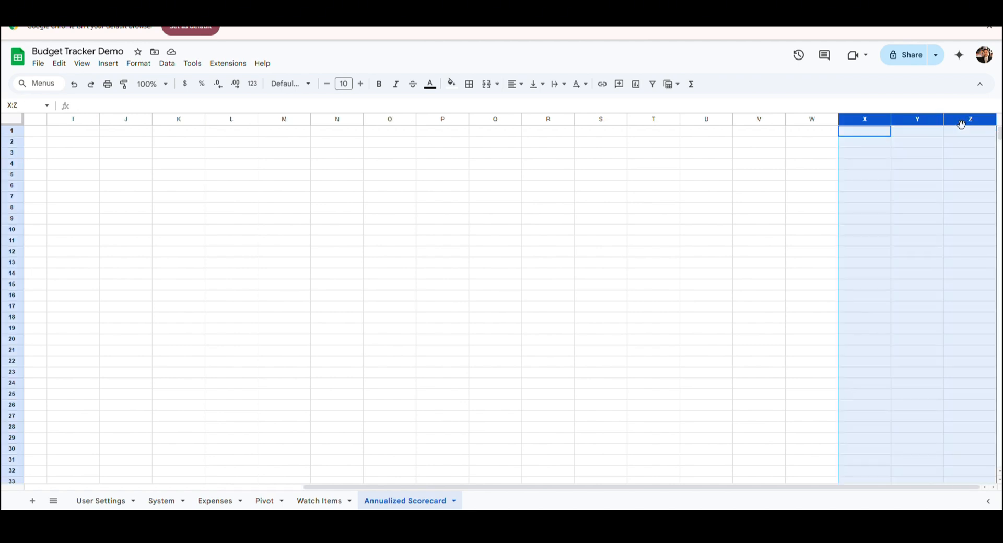
left_click(883, 124)
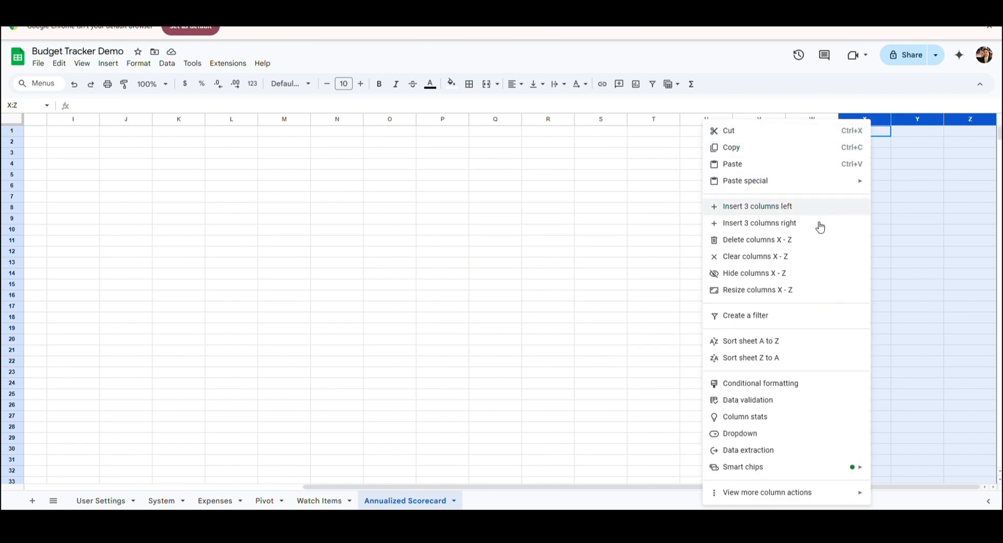
left_click(812, 245)
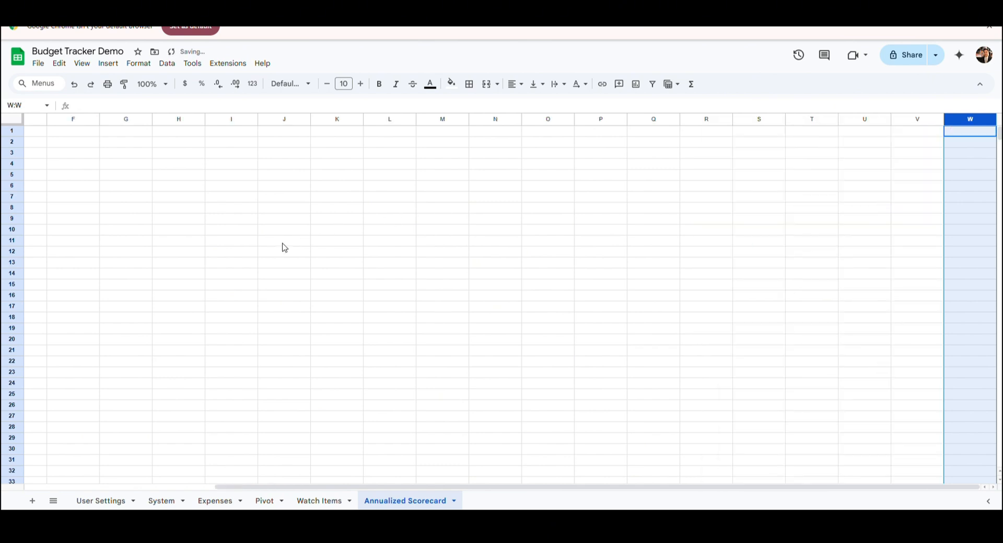
- Delete rows 120 to 1000 from the Annualized Scorecard sheet
left_click(40, 373)
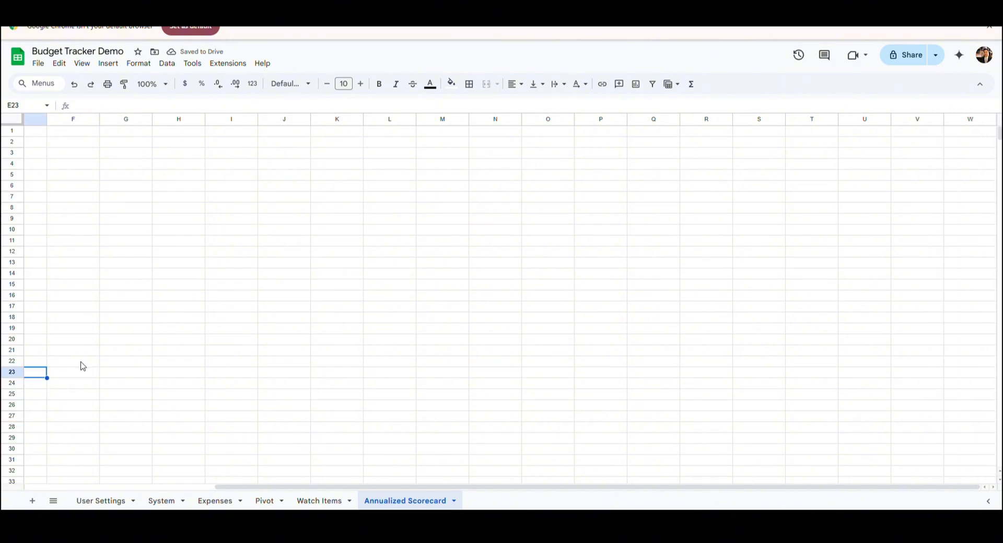
key("ctrl+Down")
key("Up")
key("Up")
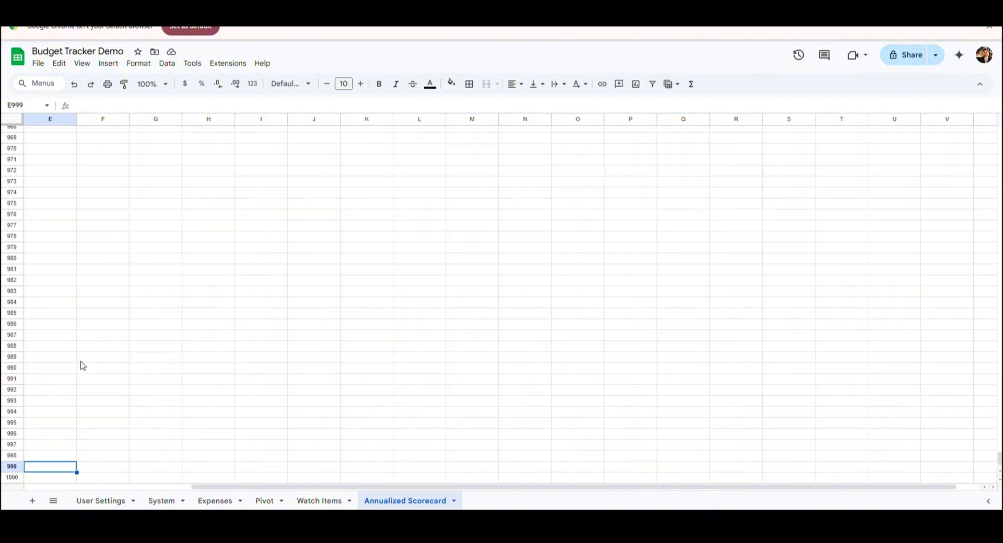
key("Up")
key("Up")
key("Up")
key("Up")
key("Up")
key("Up")
key("Up")
key("Up")
key("Up")
key("Up")
key("Up")
key("Up")
key("Up")
key("Up")
key("Up")
key("Up")
key("Up")
key("Up")
key("Up")
key("Up")
key("ctrl+Up")
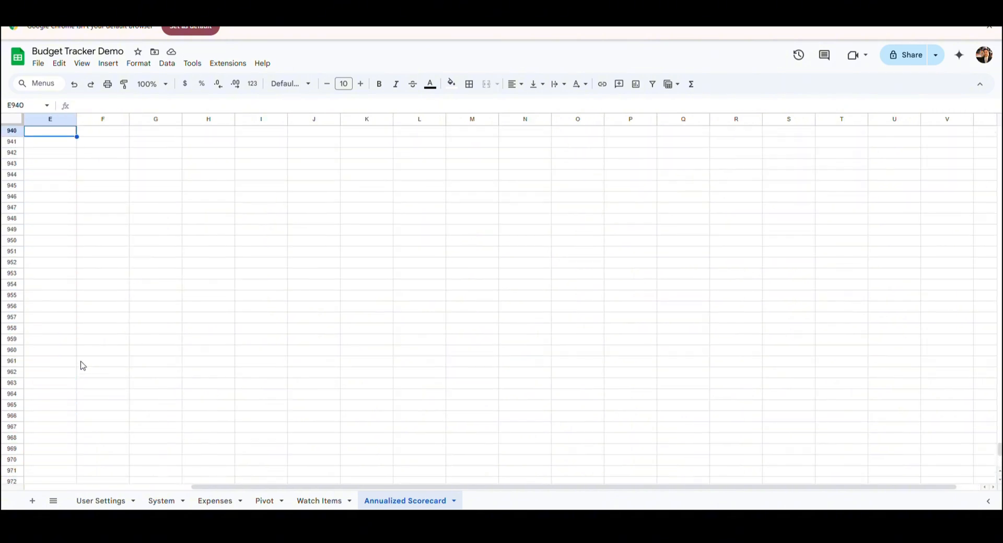
key("Down")
key("Down")
key("Down")
key("Down")
key("Down")
key("Down")
key("Down")
key("Down")
key("Down")
key("Down")
key("Down")
key("Down")
key("Down")
key("Down")
key("Down")
key("Down")
key("Down")
key("Down")
key("Down")
key("Down")
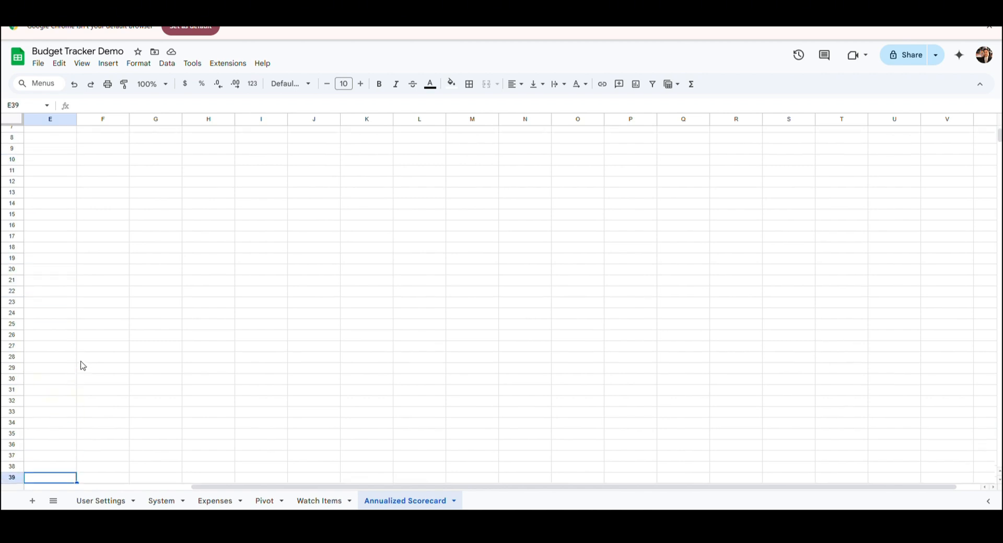
key("Down")
key("Down")
key("Down")
key("Down")
key("Down")
key("Down")
key("Down")
key("Down")
key("Down")
key("Down")
key("Down")
key("Down")
key("Down")
key("Down")
key("Down")
key("Down")
key("Down")
key("Down")
key("Down")
key("Down")
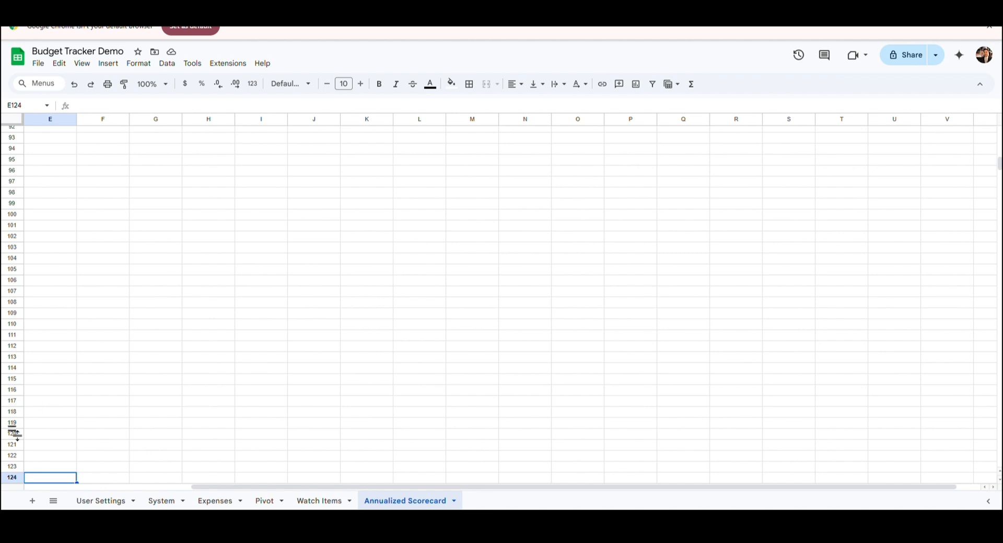
left_click(13, 437)
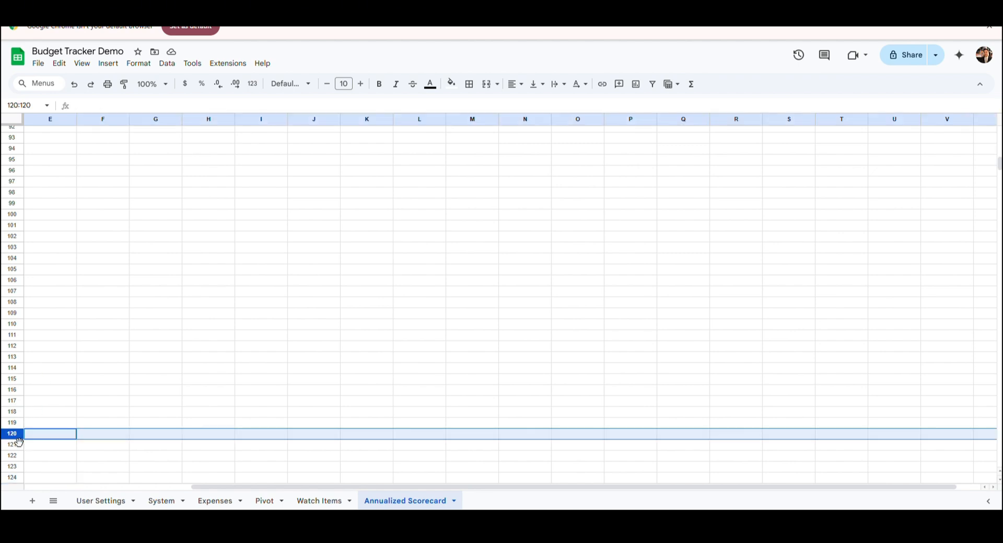
key("ctrl+shift+Down")
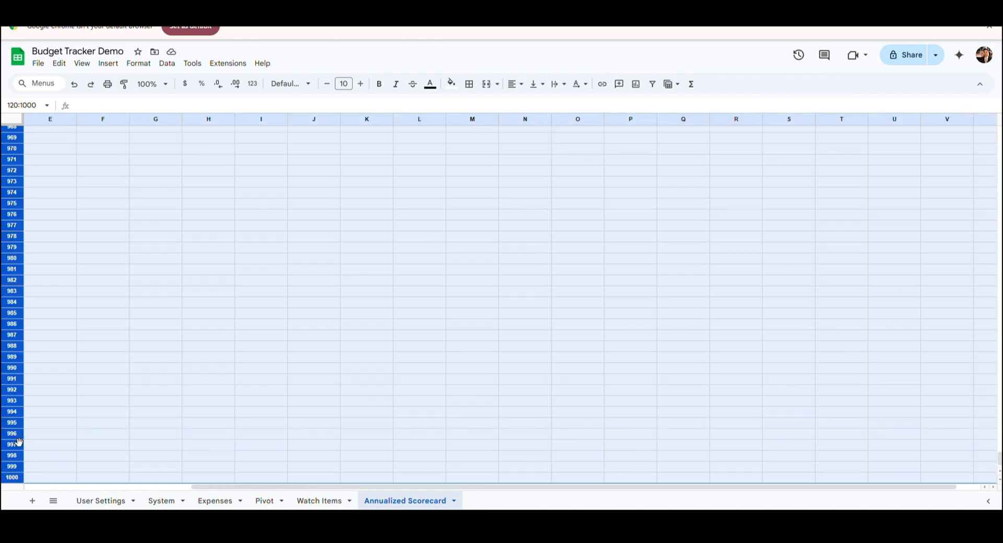
right_click(19, 443)
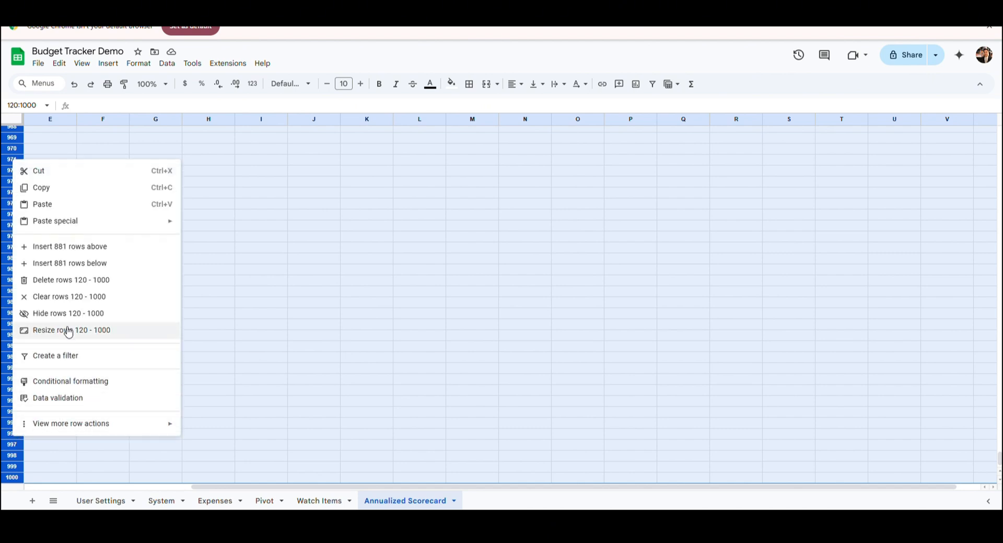
left_click(81, 280)
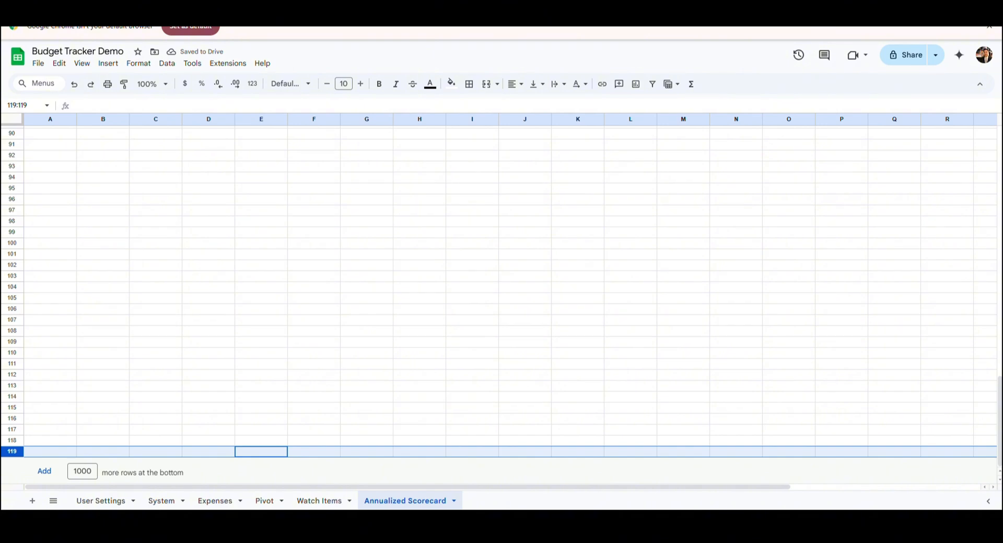
- Resize columns A and B of the Annualized Scorecard sheet to 27 pixels wide
left_click(48, 120)
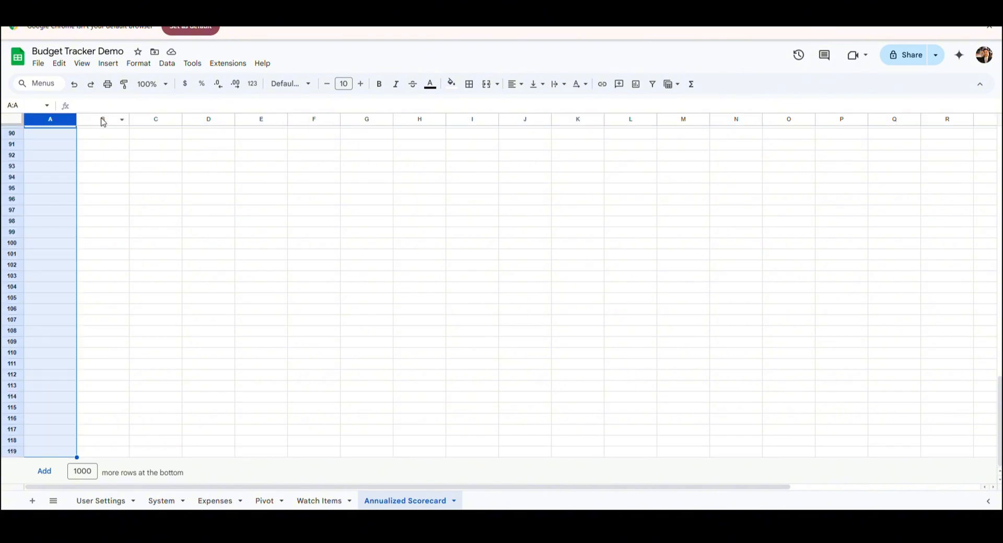
left_click(102, 120, "ctrl")
right_click(108, 123)
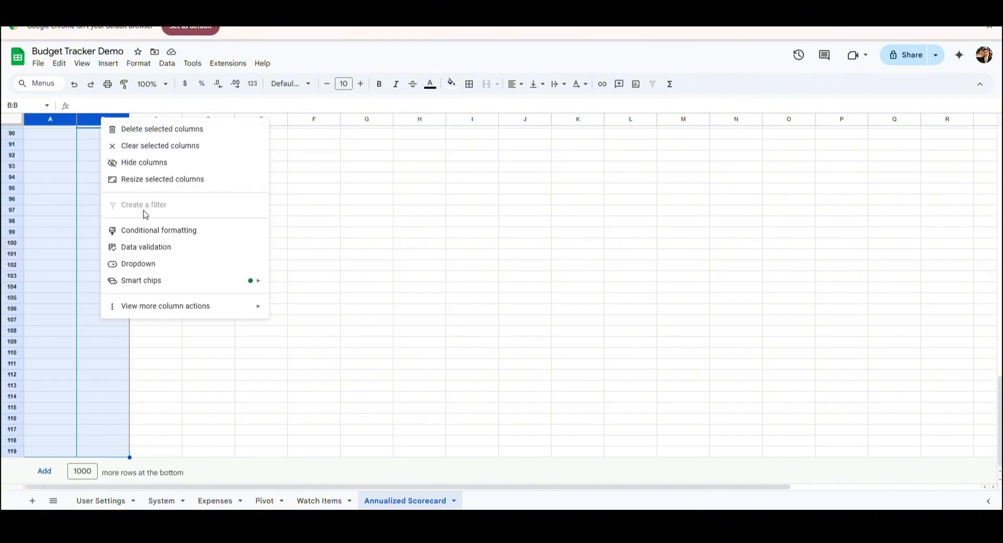
left_click(156, 180)
type("27")
key("Return")
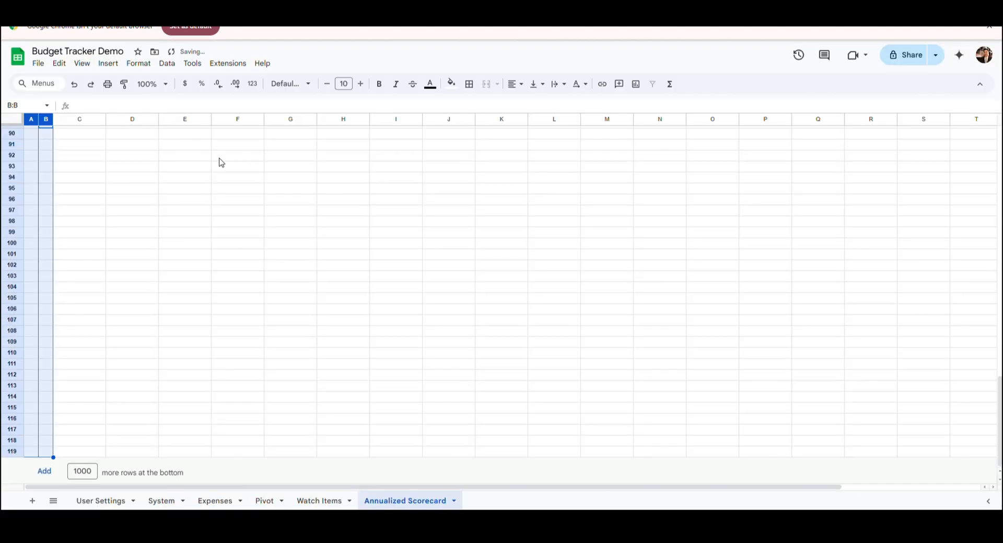
- Set the width of column C to 130 pixels
right_click(84, 123)
left_click(145, 291)
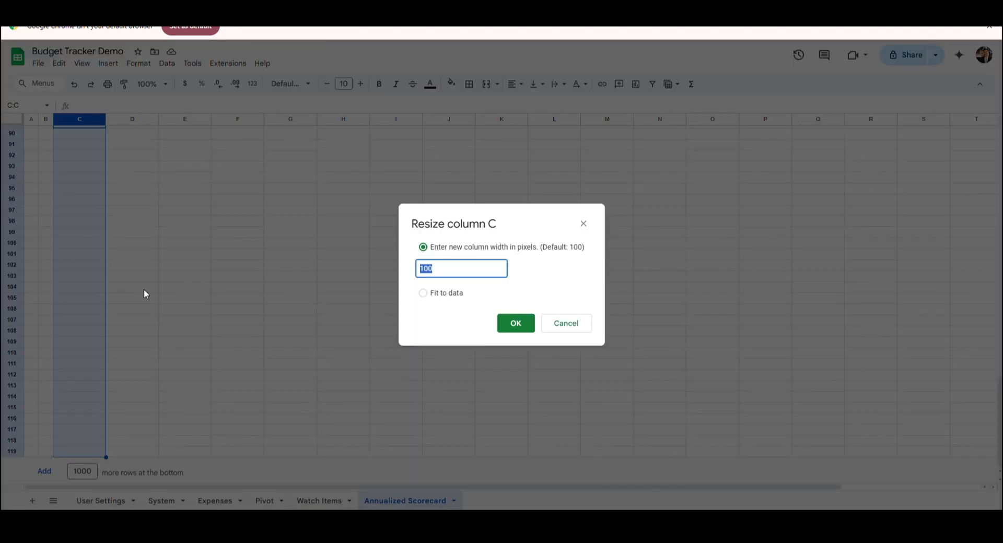
type("130")
key("Return")
- Resize columns E, F and I through W together to 66 pixels wide
left_click(250, 120)
left_click(250, 119, "ctrl")
left_click_drag(412, 119, 992, 125)
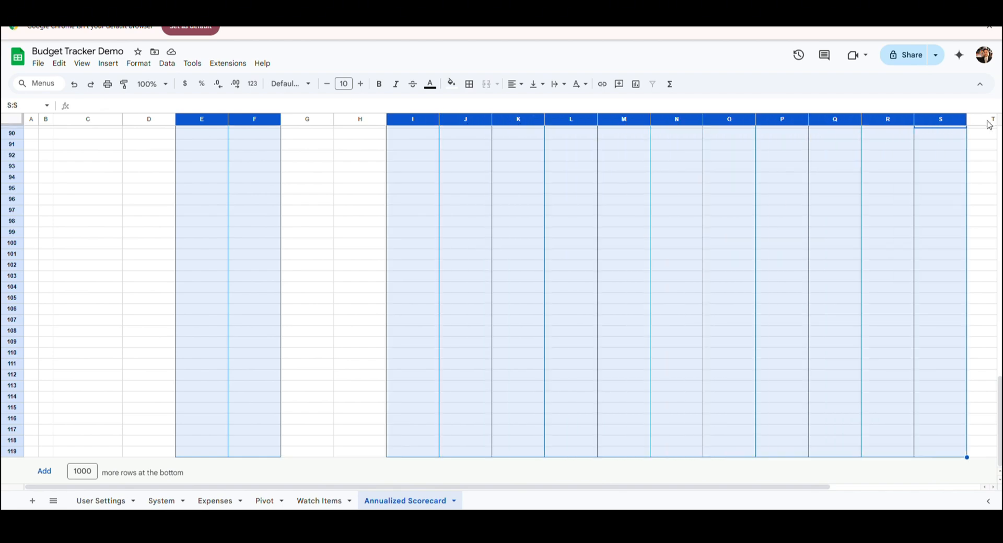
left_click_drag(864, 119, 967, 121)
right_click(956, 128)
left_click(902, 185)
type("66")
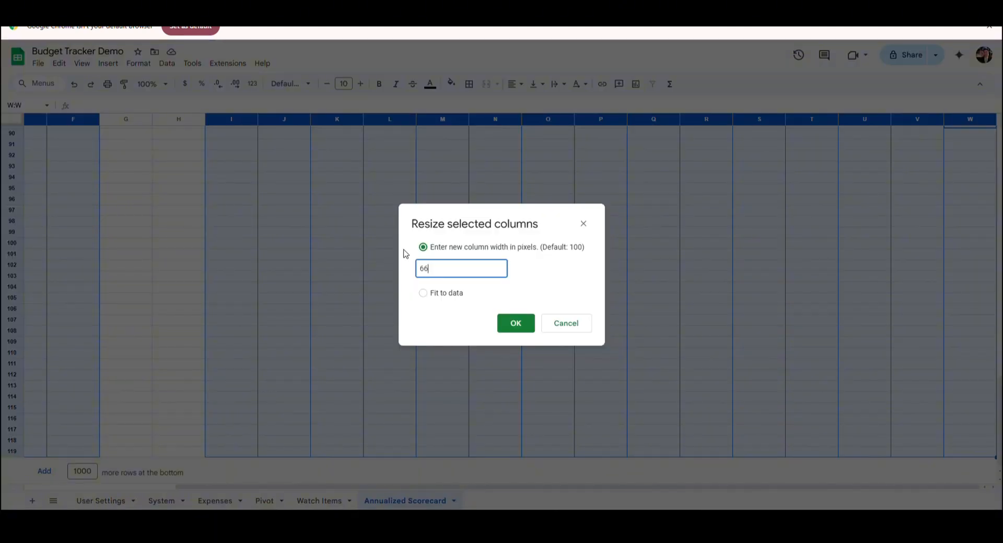
left_click(516, 322)
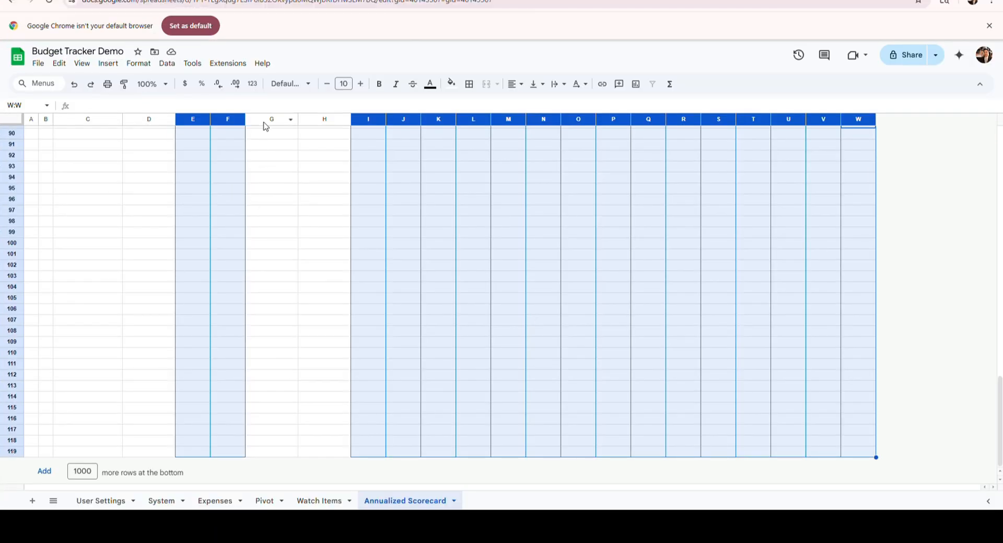
- Set the width of columns G and H to 33 pixels
left_click_drag(270, 125, 318, 123)
right_click(316, 124)
left_click(349, 290)
type("33")
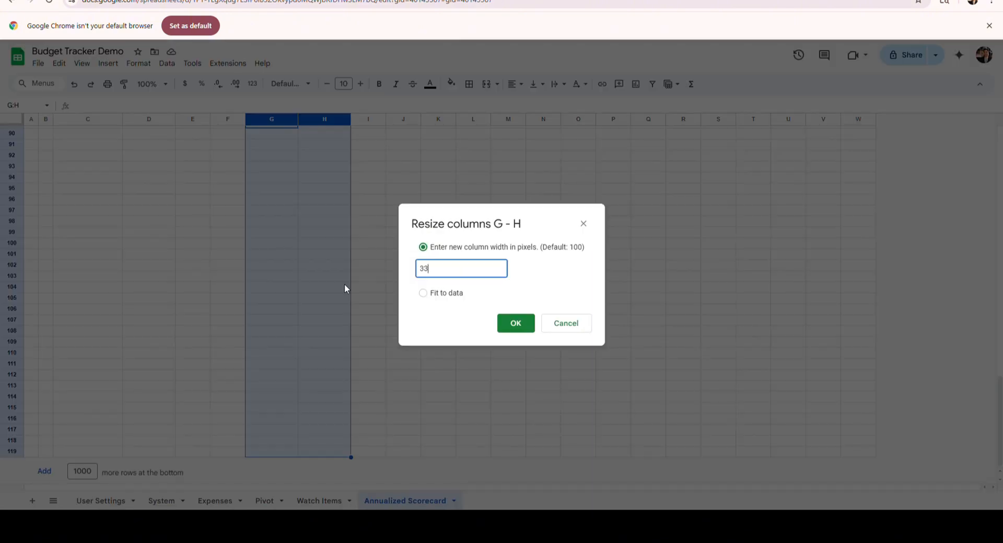
key("Return")
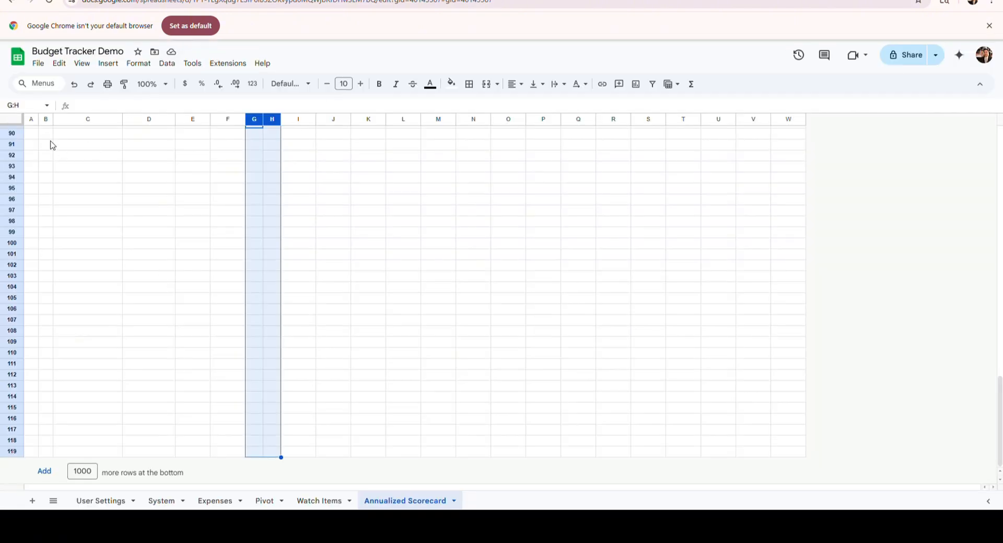
- Merge C2:D2 and enter the label "Scorecard Year Filter" in it
scroll(53, 146, "up", 20)
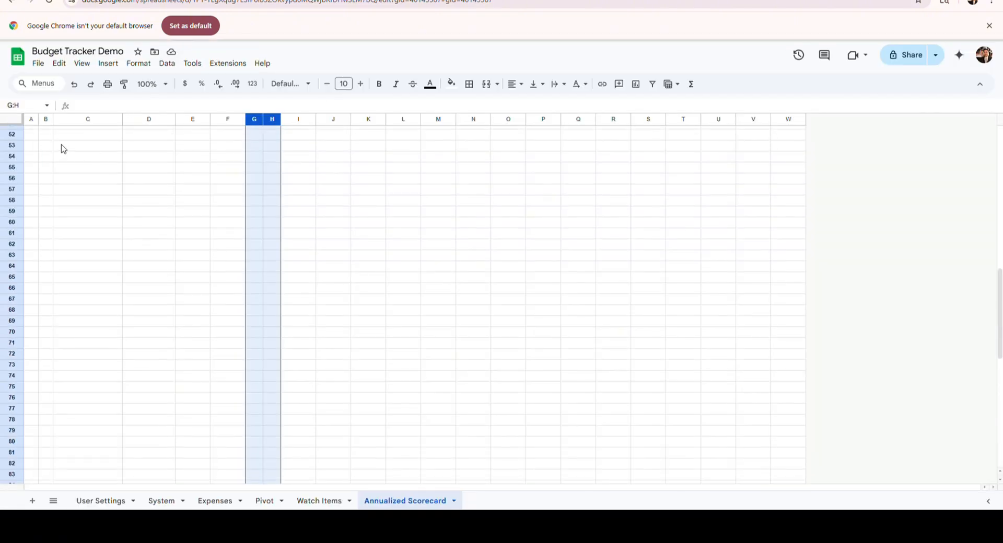
left_click(81, 130)
key("Down")
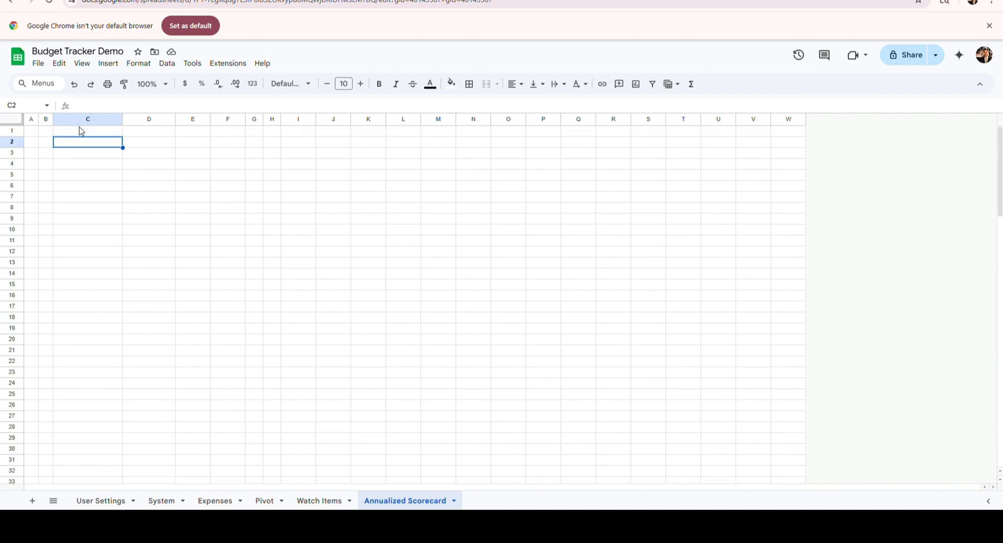
key("shift+Right")
left_click(486, 83)
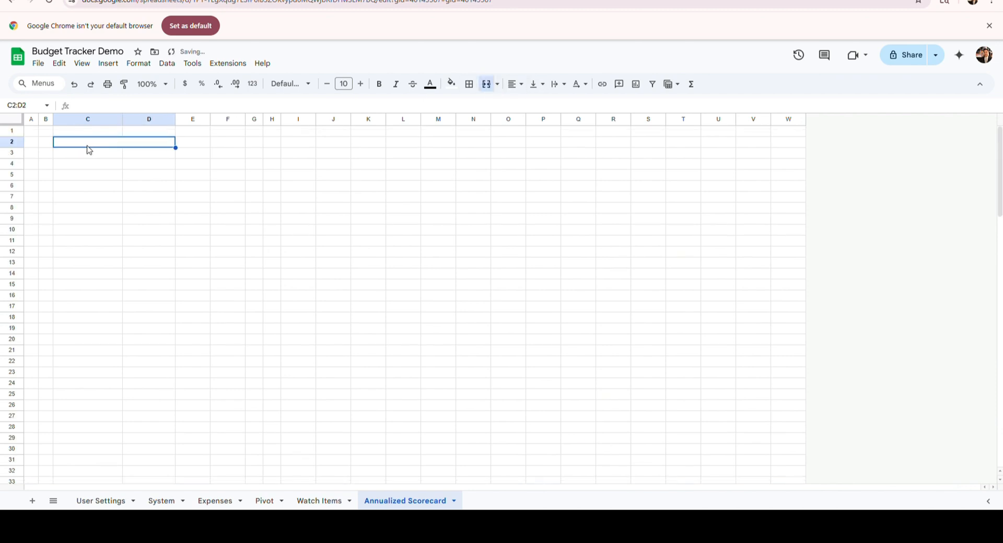
type("Scorecard")
type("Year Filter")
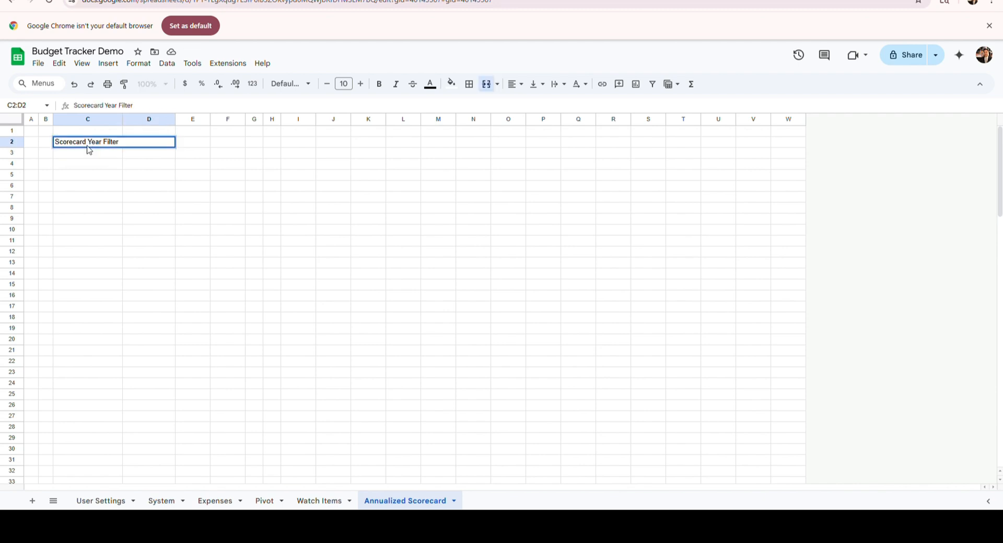
key("Tab")
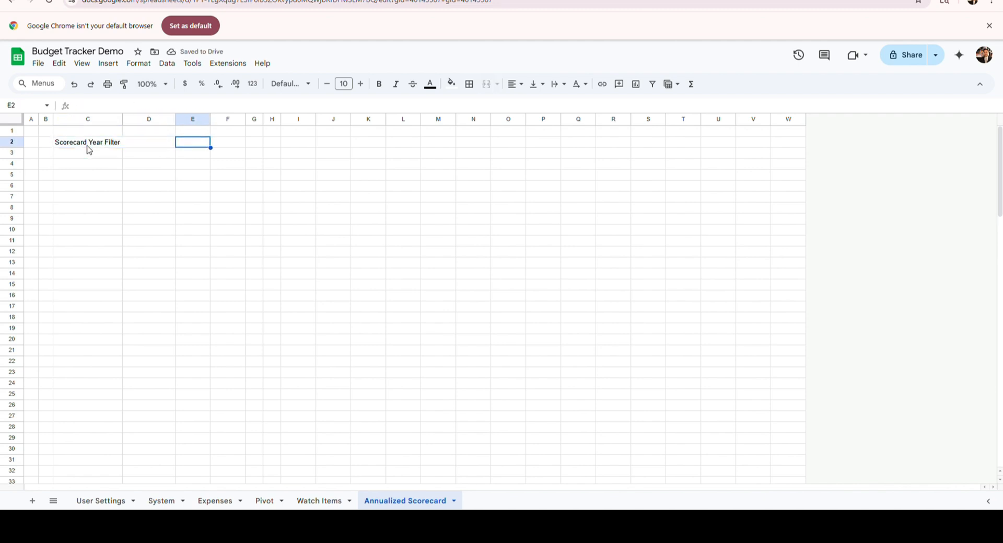
- Merge E2:F2 and add a dropdown there that takes its choices from the range System!J3:J9
key("shift+Right")
left_click(109, 64)
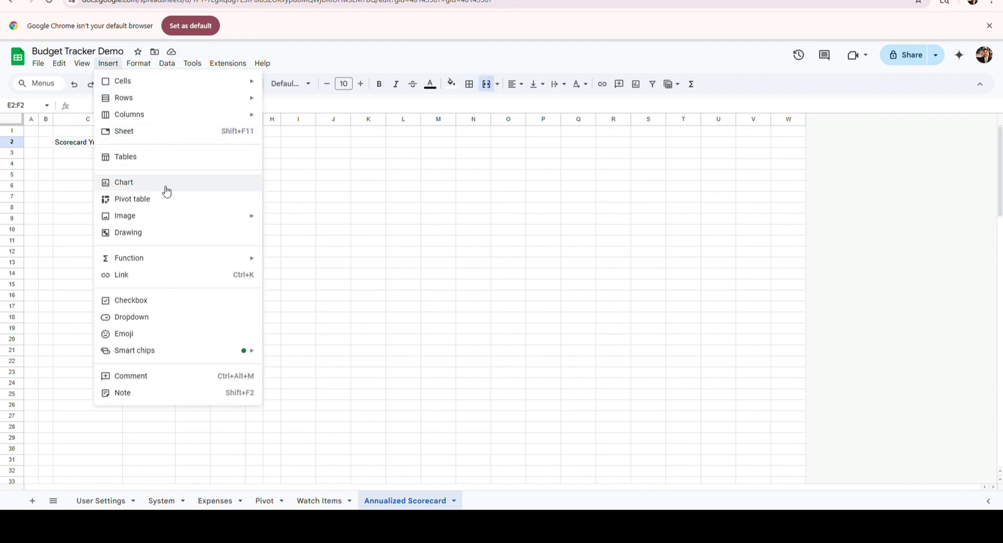
left_click(133, 316)
left_click(857, 179)
left_click(878, 195)
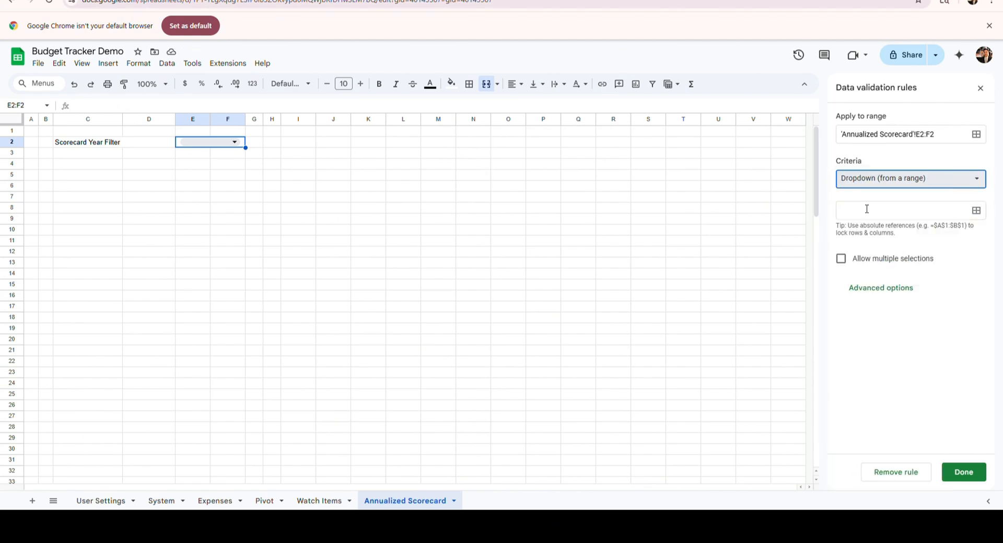
left_click(975, 210)
left_click(161, 501)
left_click_drag(410, 155, 416, 222)
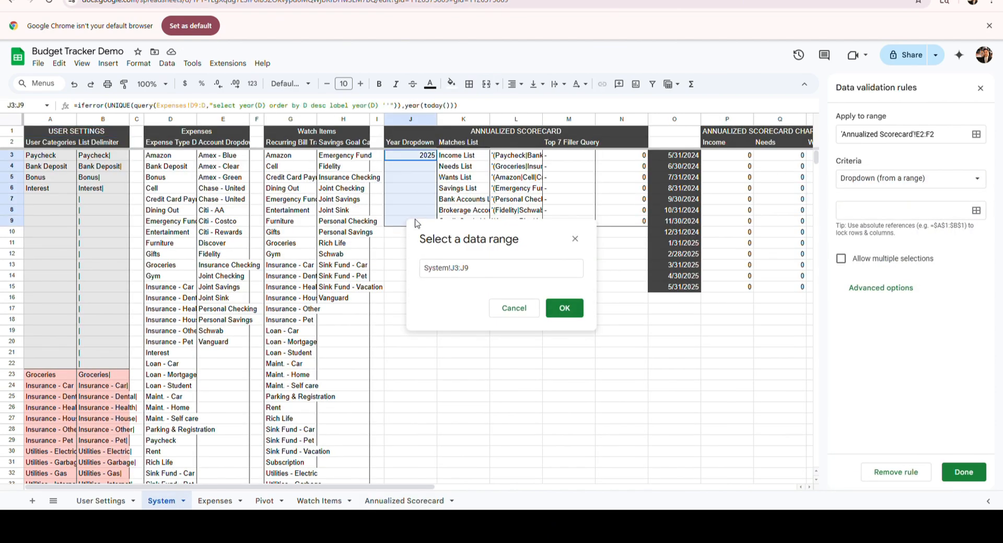
left_click(564, 308)
left_click(964, 472)
- Check the year choices offered in E2 on the Annualized Scorecard sheet without picking one, and close the data validation rules
left_click(390, 501)
left_click(239, 142)
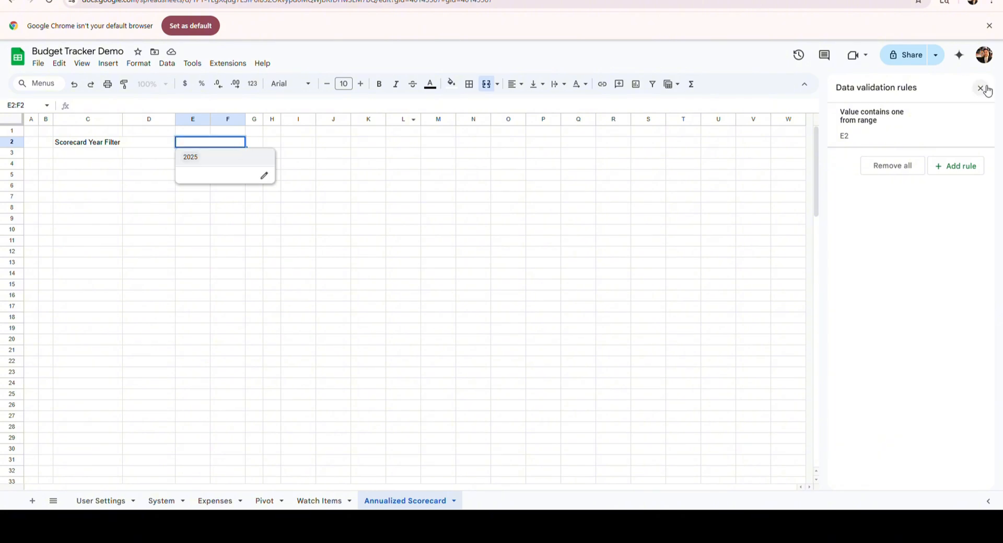
left_click(980, 88)
left_click(94, 156)
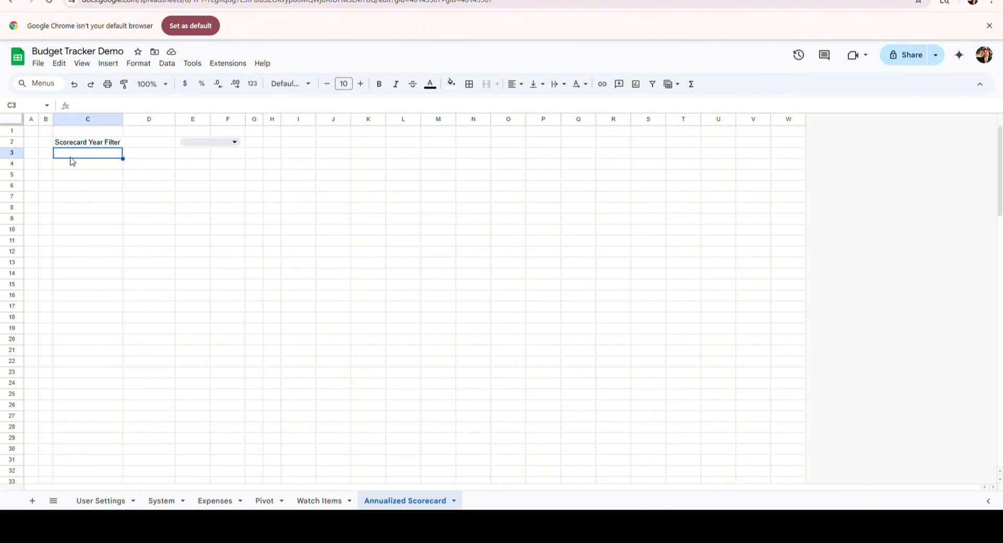
- Merge J2:Q2 and enter the title formula ="ANNUAL "&E2&" FINANCIAL SCORECARD" in it
left_click(321, 144)
key("shift+Right")
key("shift+Right")
key("shift+Right")
key("shift+Right")
key("shift+Right")
key("shift+Right")
key("shift+Right")
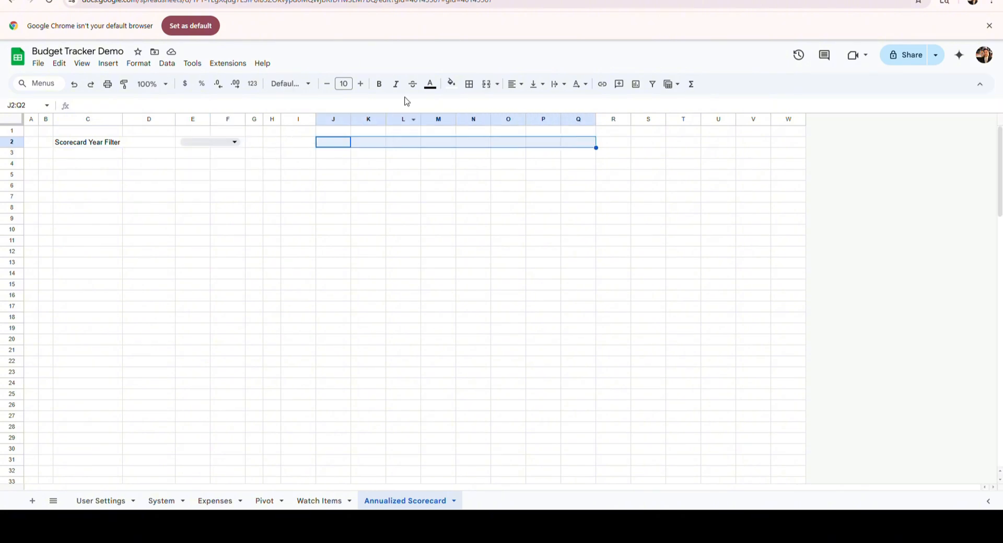
left_click(486, 84)
type("=\"ANNUAL \"&")
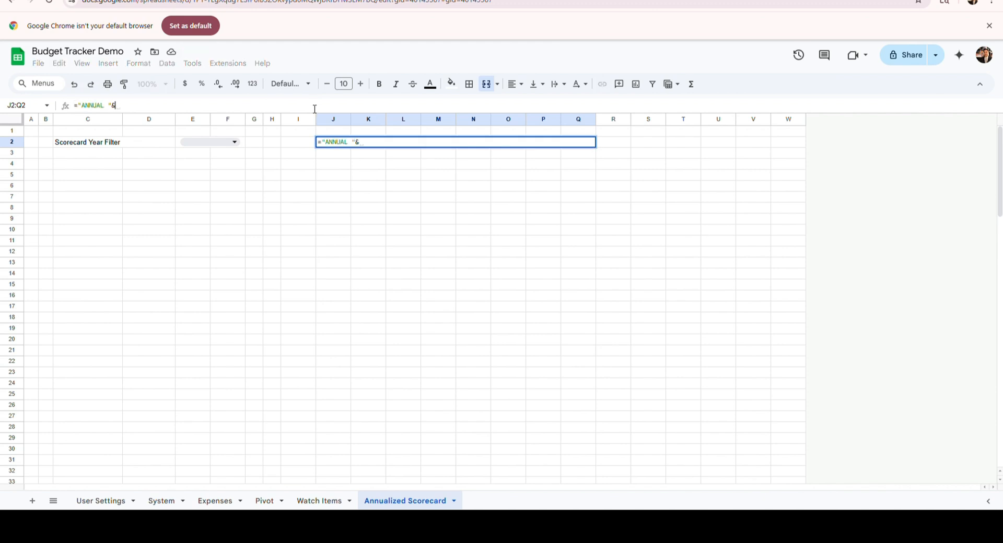
type("E2&\" FINANCIAL SCORECARD\"")
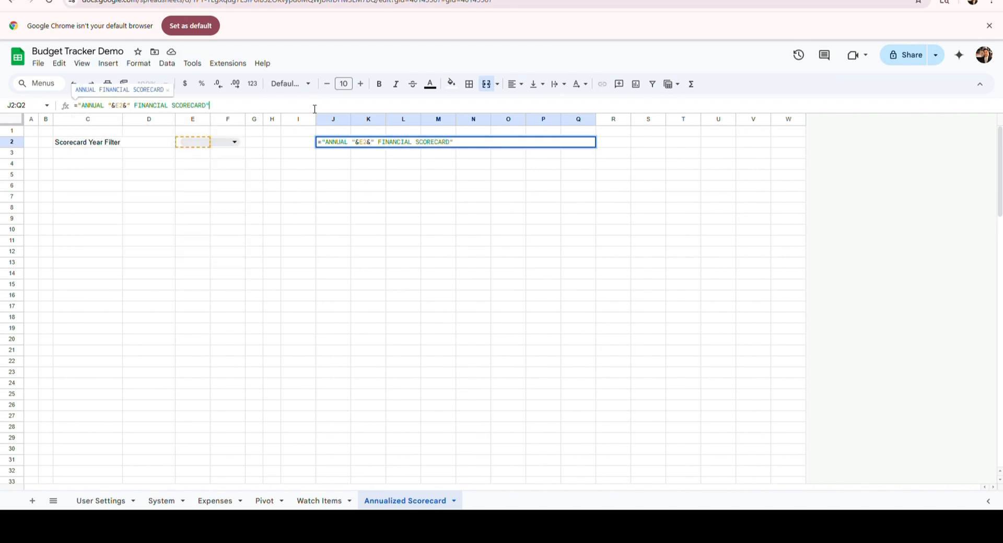
key("Return")
left_click(90, 155)
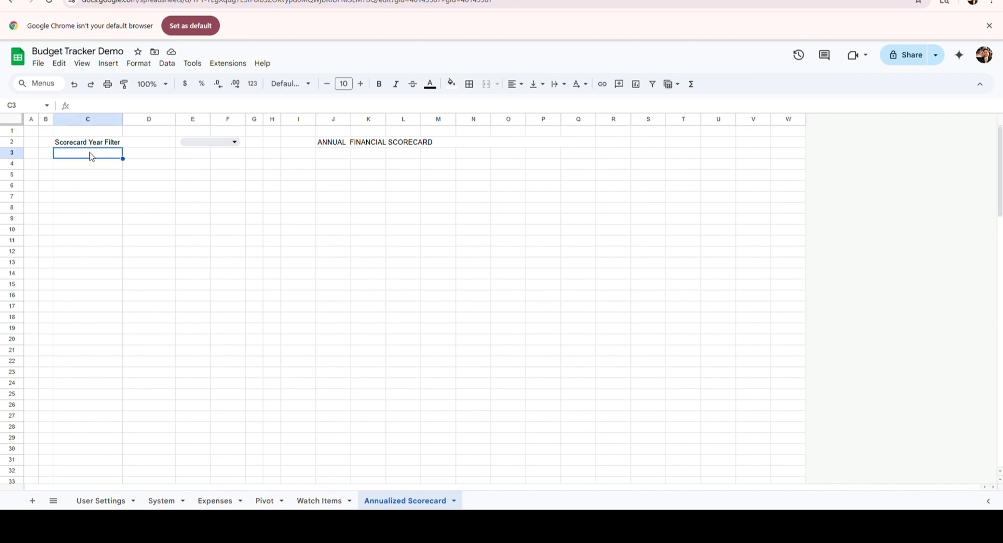
- Merge S2:T2 and enter the label "TODAY IS" in it
left_click(650, 143)
left_click(683, 145, "shift")
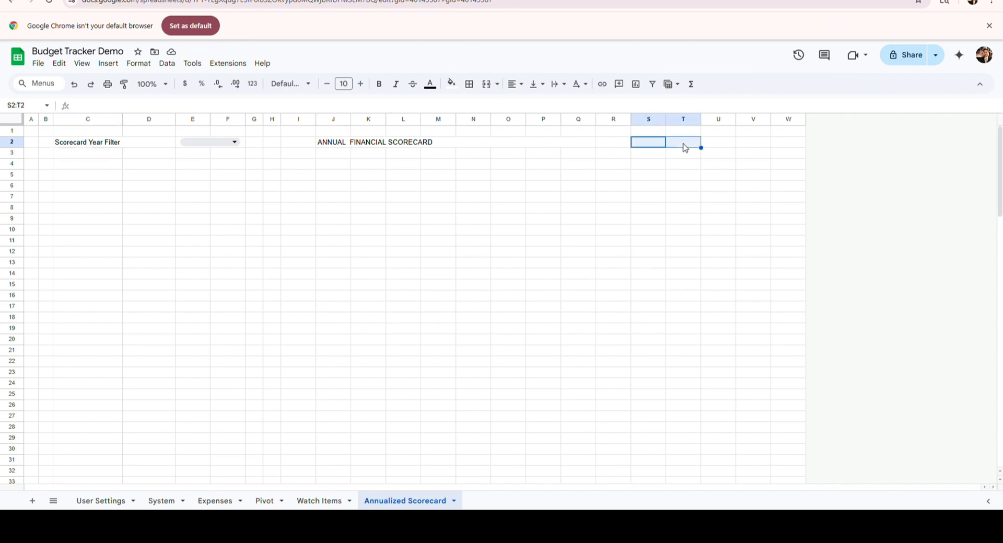
right_click(683, 144)
left_click(487, 84)
type("TODA")
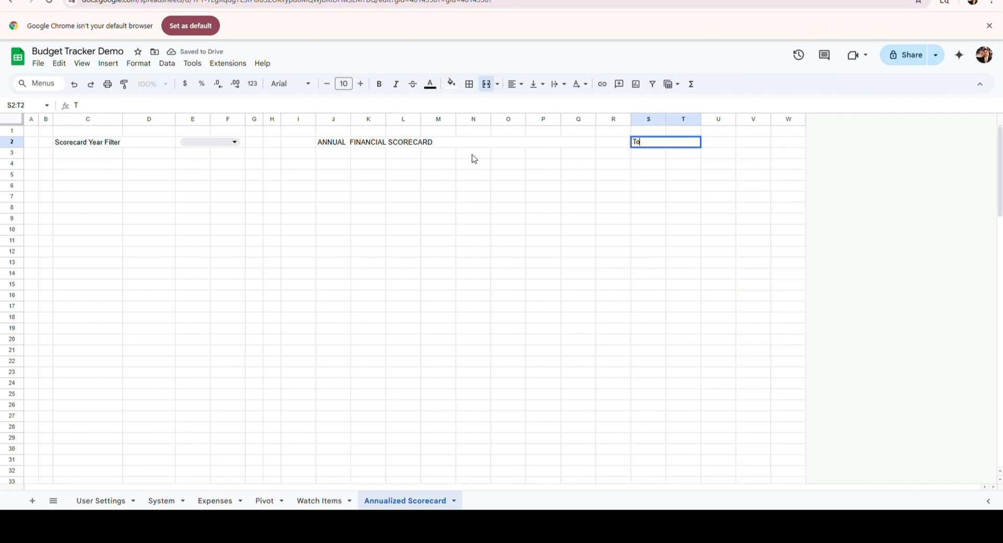
type("Y IS")
key("Tab")
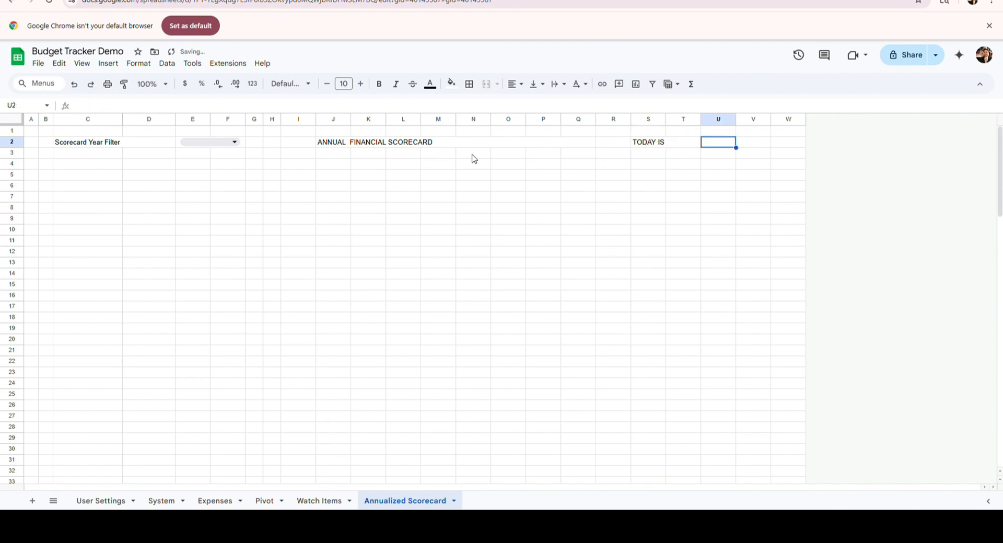
- Merge U2:V2 beside the TODAY IS label and enter the formula =TODAY() in it
key("shift+Right")
left_click(486, 84)
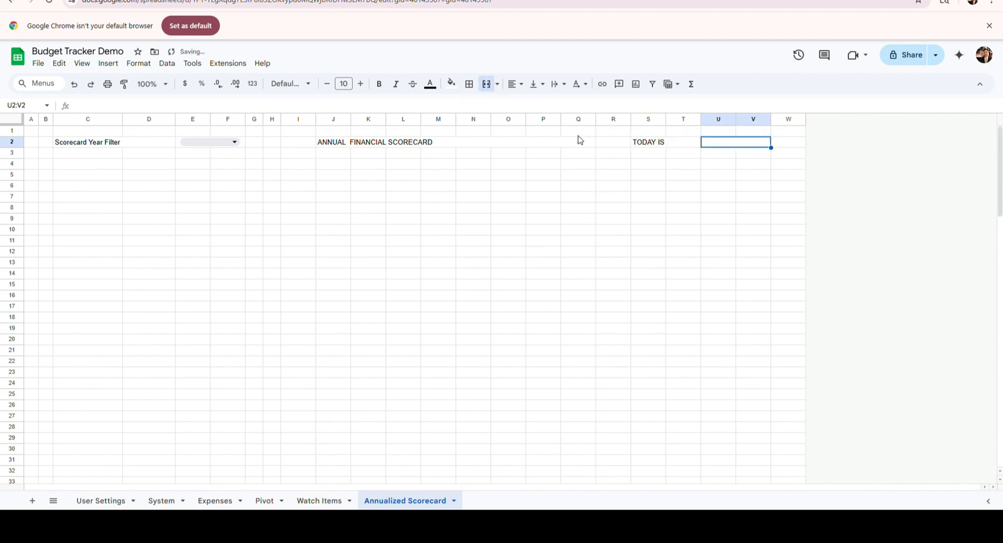
type("=TODAY()")
key("Return")
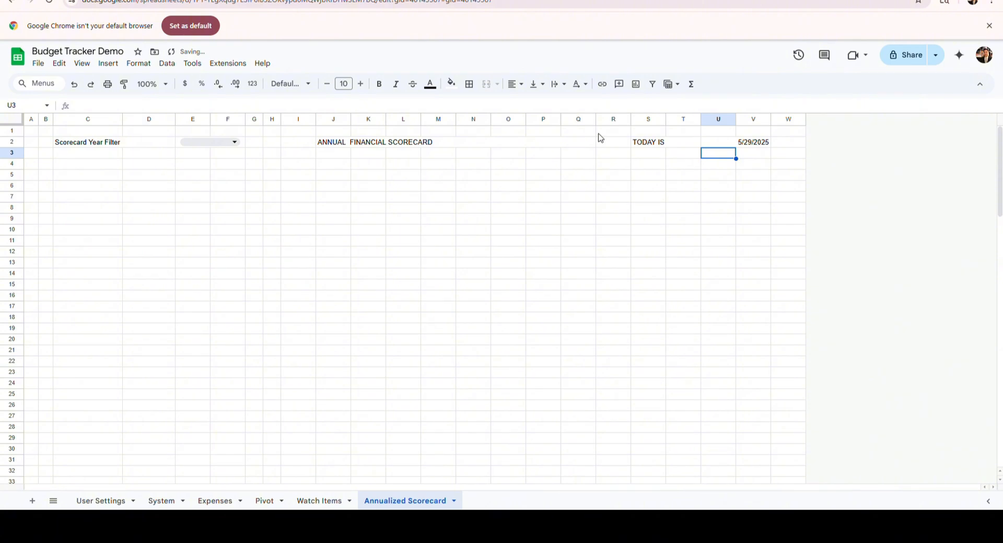
left_click(715, 145)
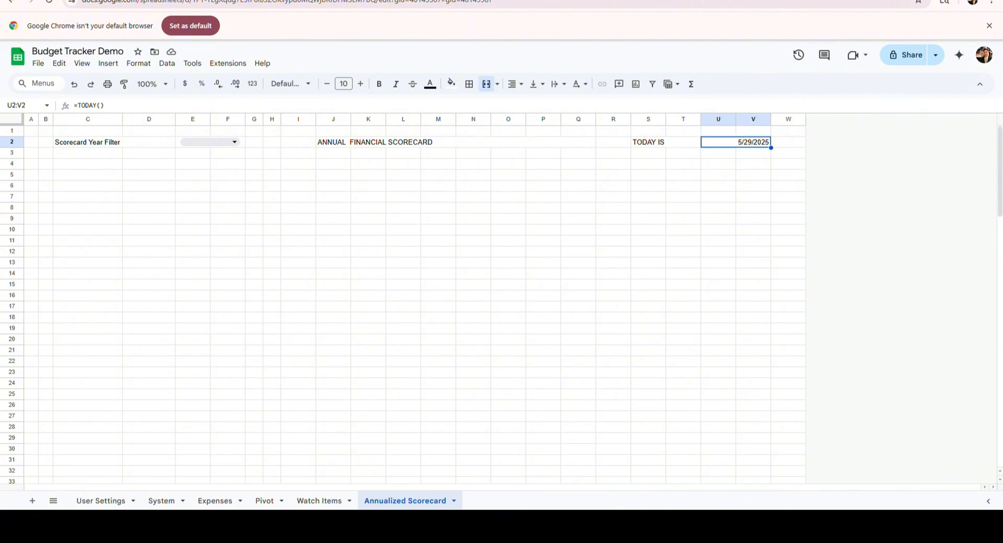
- Enter the label "INCOME" in C4
left_click(83, 167)
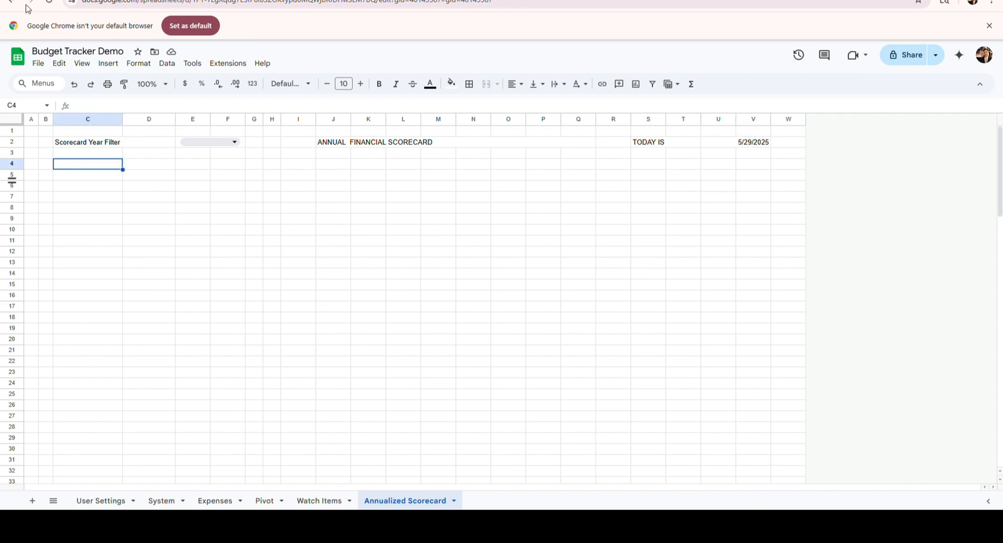
type("INCOME")
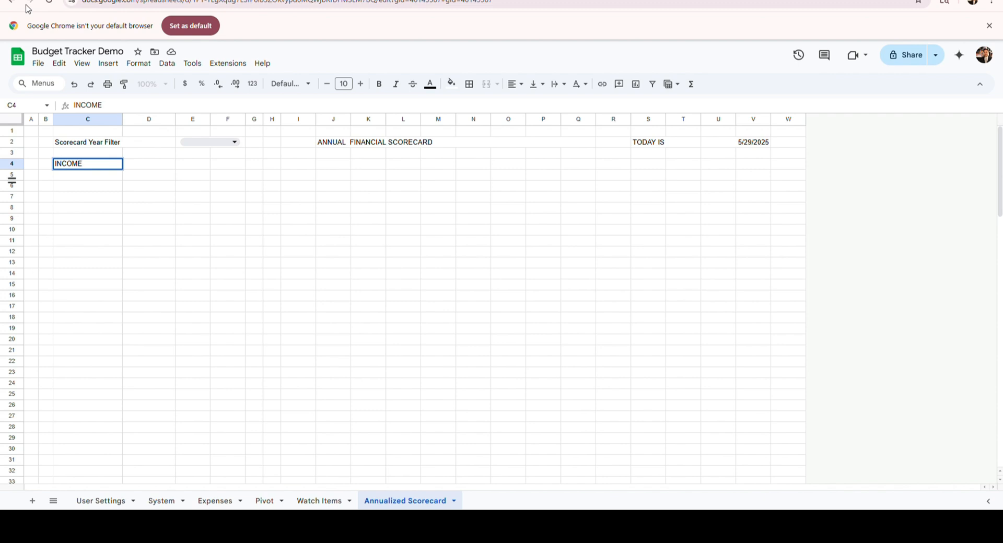
key("Tab")
key("Return")
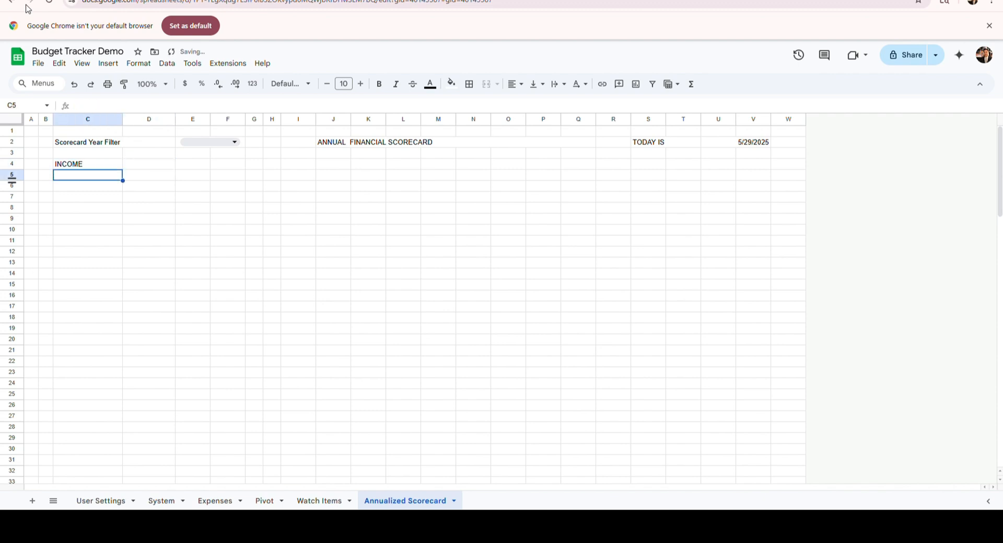
- In C5, enter =iferror(query(Expenses!D11:H,"select sum(H) where F matches "&System!L3&" and year(D)="&E2&" label sum(H) ''"),0)
left_click(111, 105)
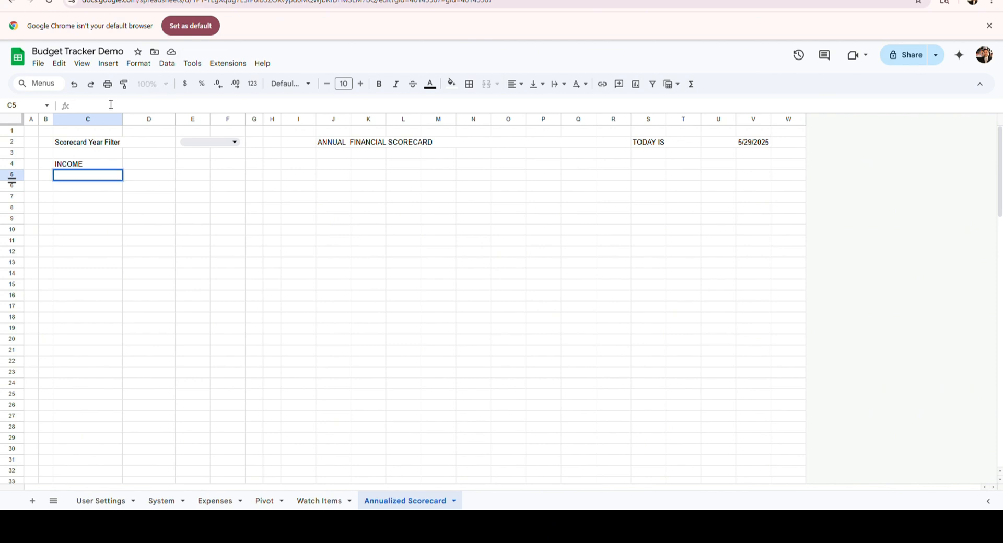
type("=iferror(query(Expenses!D11:H,\"select sum(H) where F matches \"&System!L3&\" and year(D)=\"&E2&\" label sum(H) ''\"),0)")
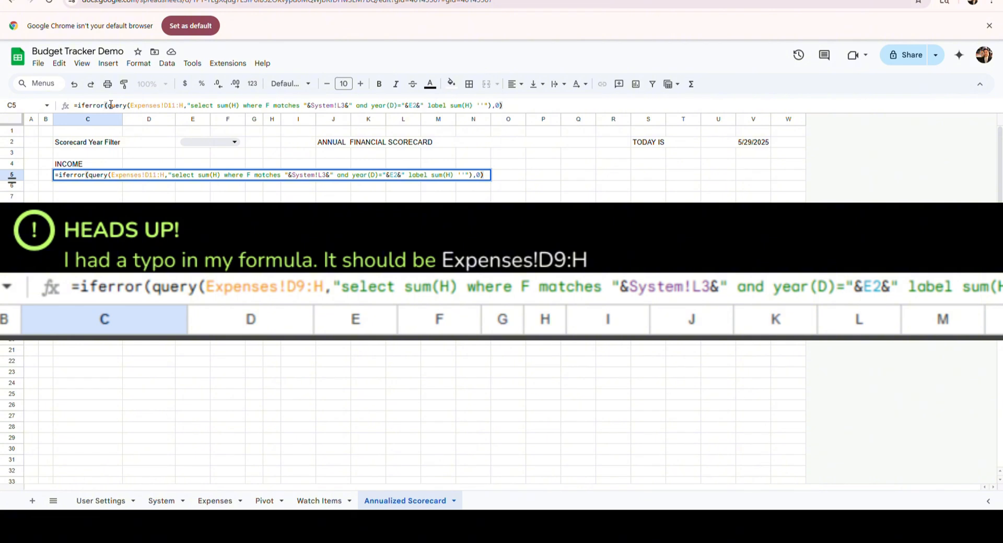
key("shift+Return")
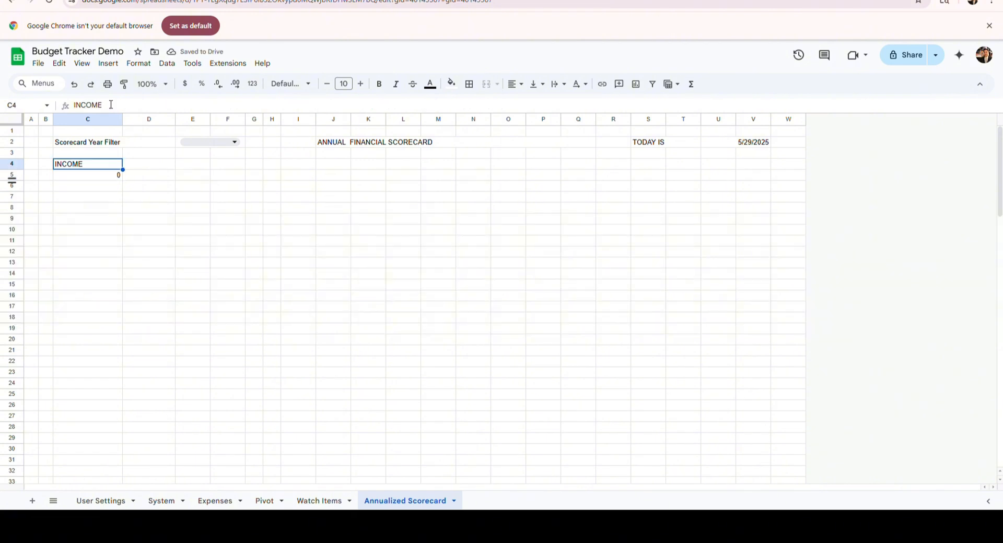
- Merge E4:F4 and enter the label "NEEDS" in it
key("Right")
key("Right")
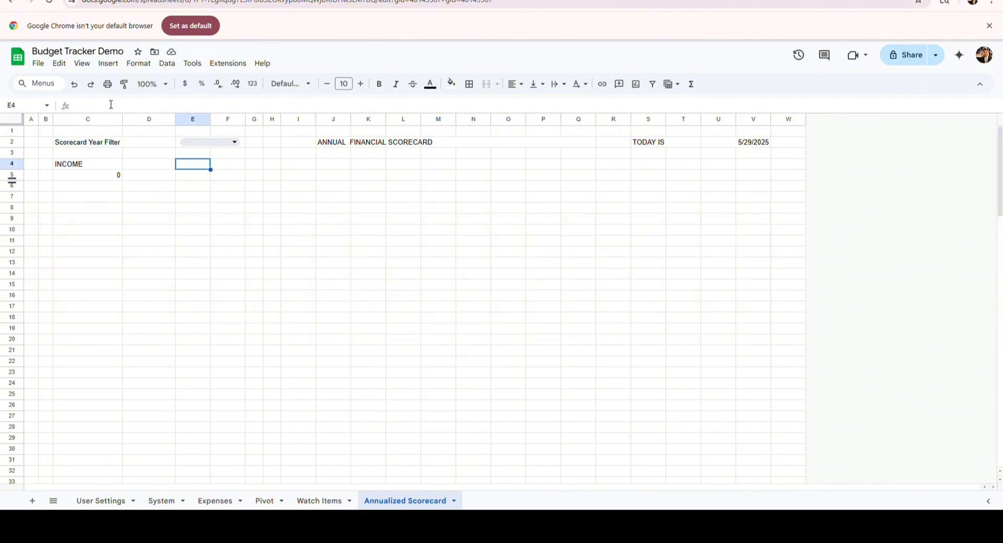
key("shift+Right")
left_click(485, 84)
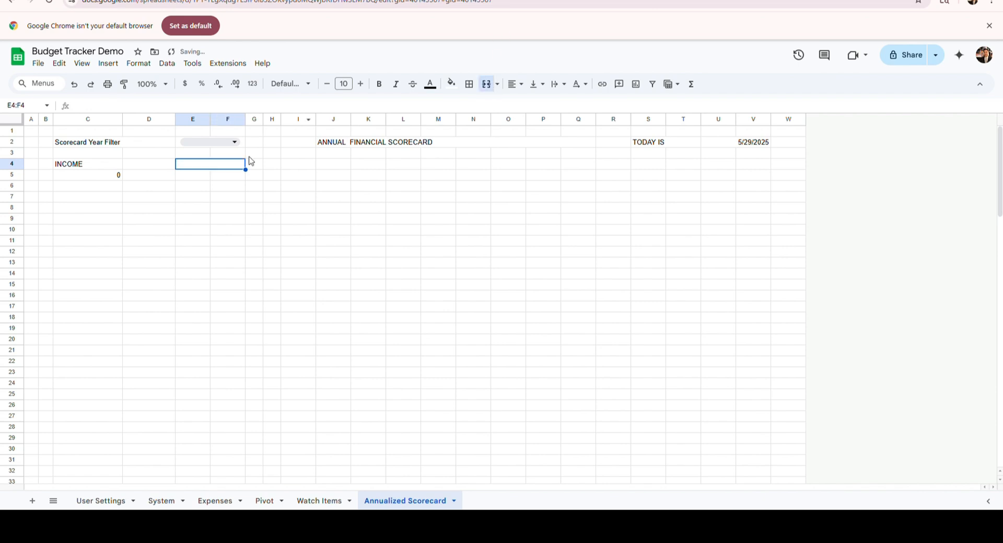
type("NEEDS")
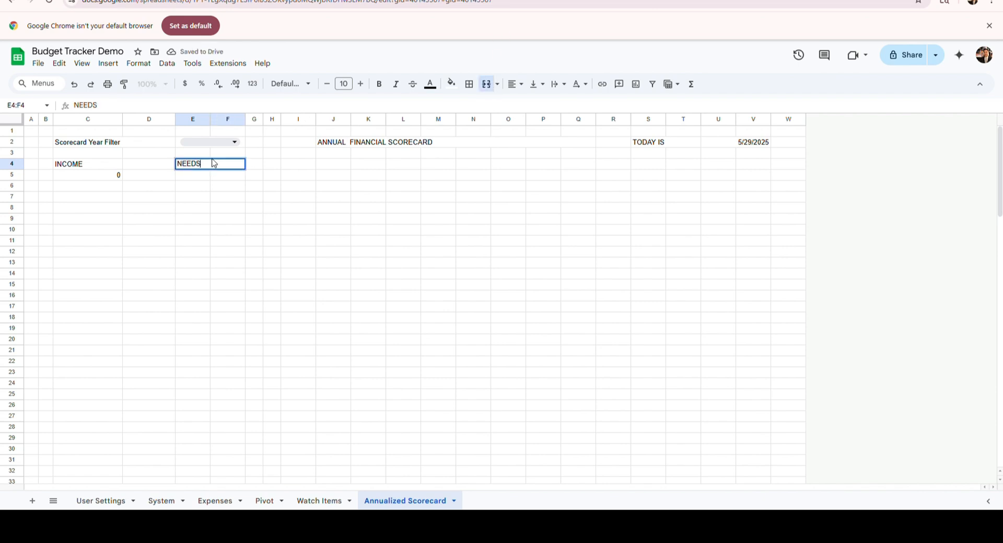
key("Return")
- Merge E5:F5 under the NEEDS label and enter the formula =D16 in it
key("shift+Right")
left_click(487, 86)
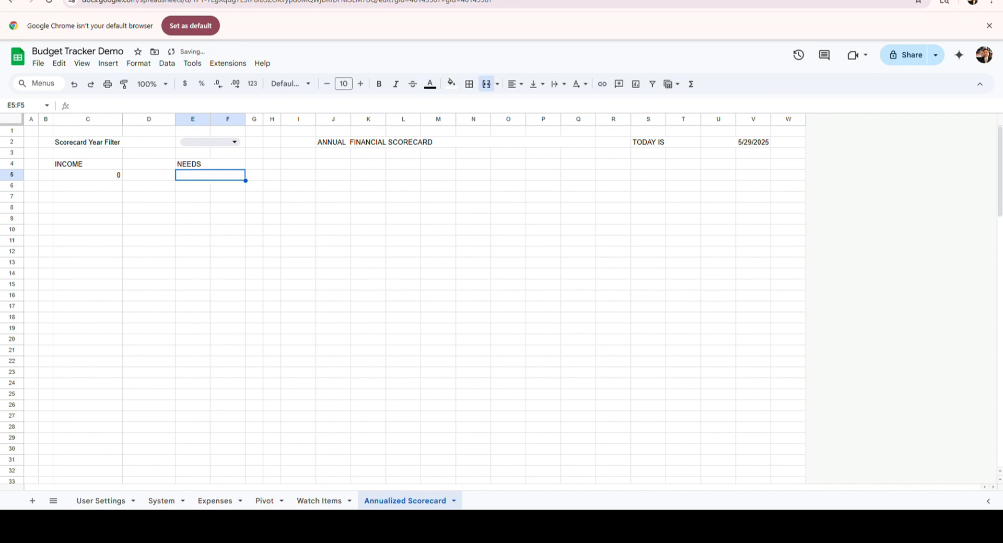
left_click(177, 112)
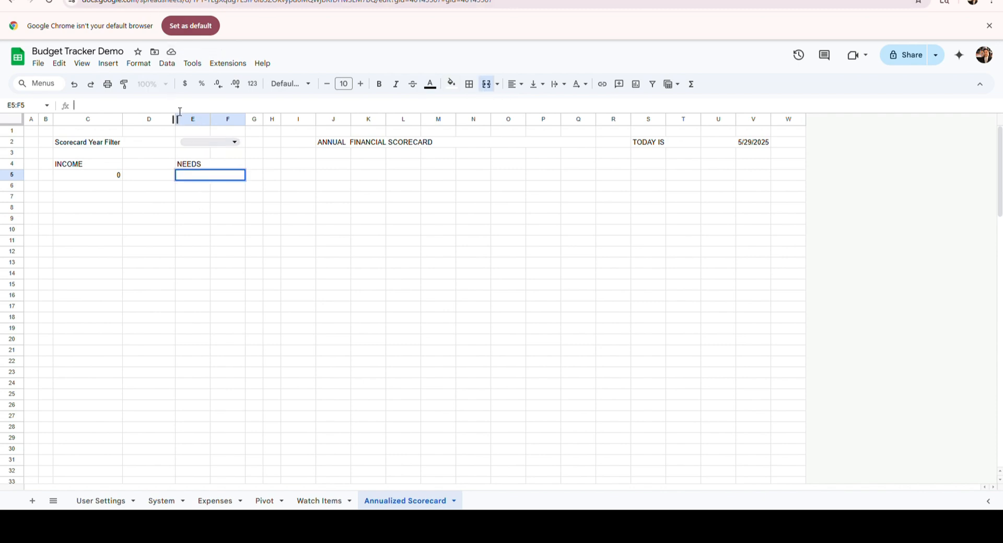
type("=D16")
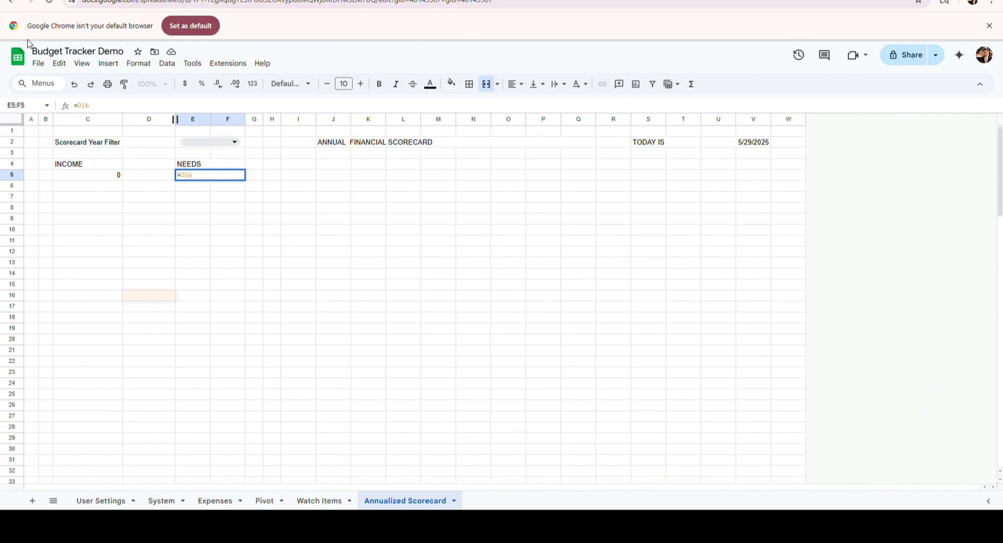
key("Return")
- Merge I4:J4 with the label "WANTS", and fill the merged I5:J5 below it with the formula =D24
left_click(266, 164)
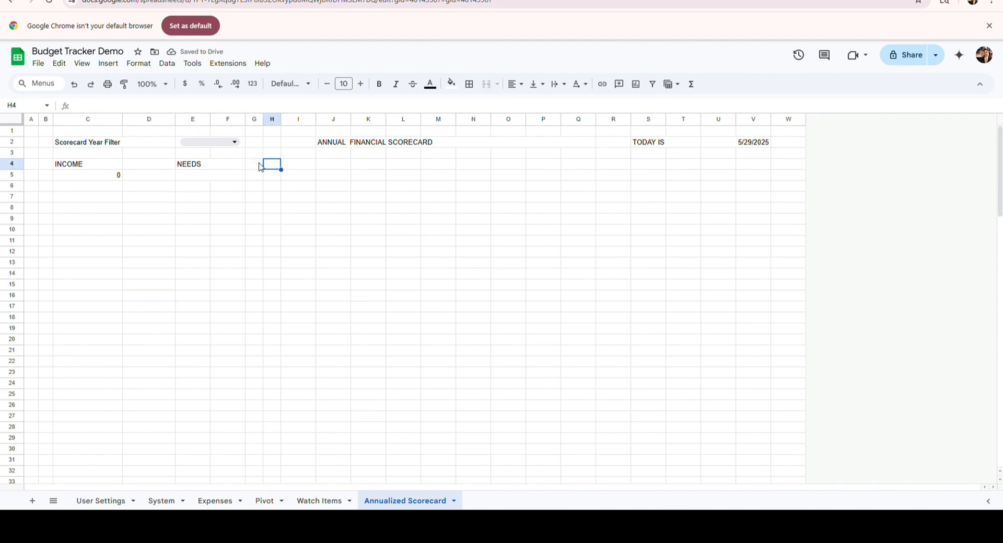
key("Right")
key("shift+Right")
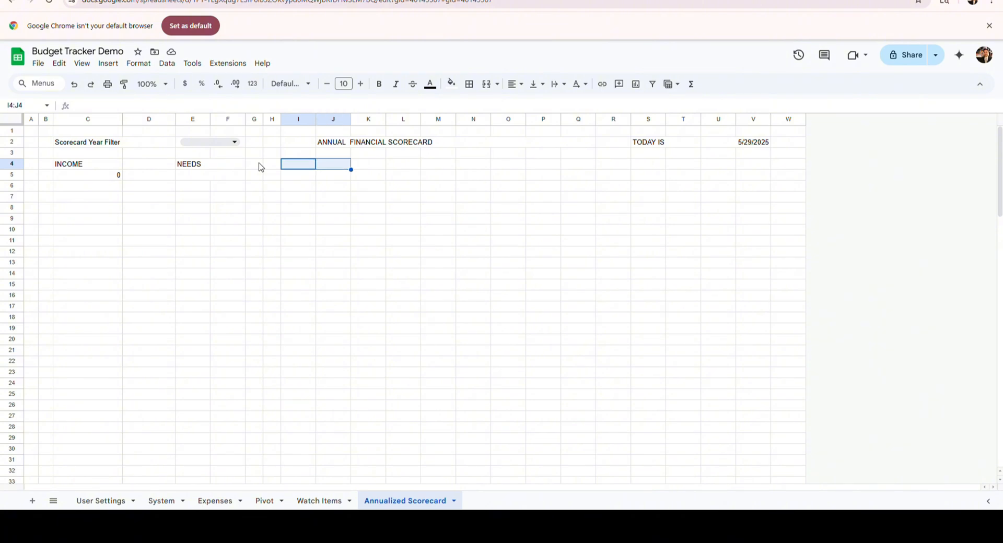
left_click(486, 84)
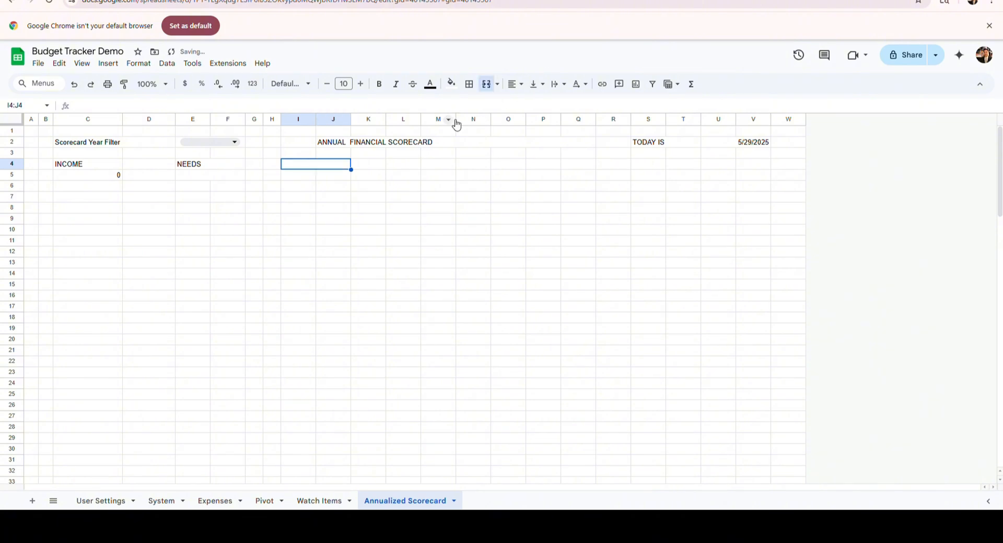
type("WANTS")
key("Return")
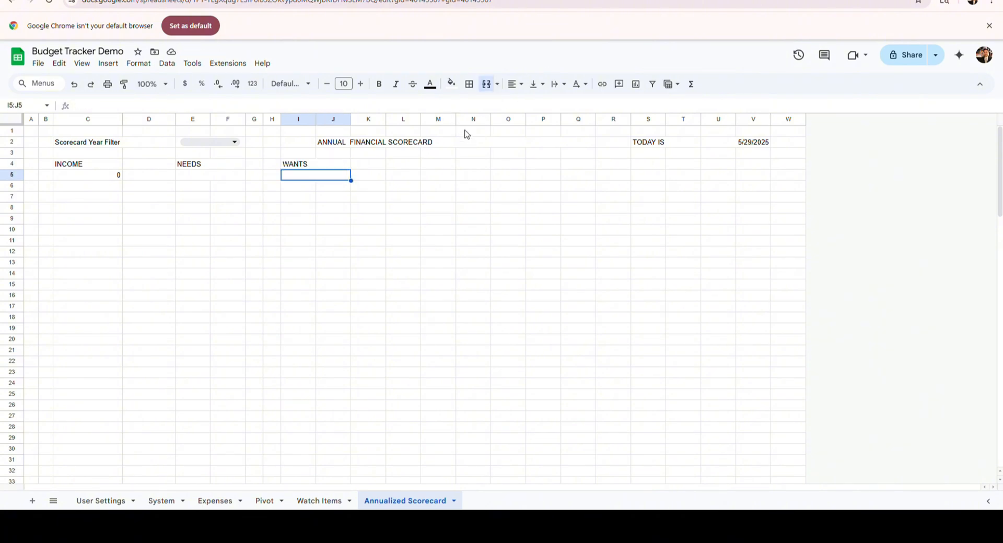
type("=D24")
left_click(212, 181)
left_click(334, 178)
- Merge L4:M4 with the label "SAVINGS", and merge L5:M5 beneath it
left_click(403, 165)
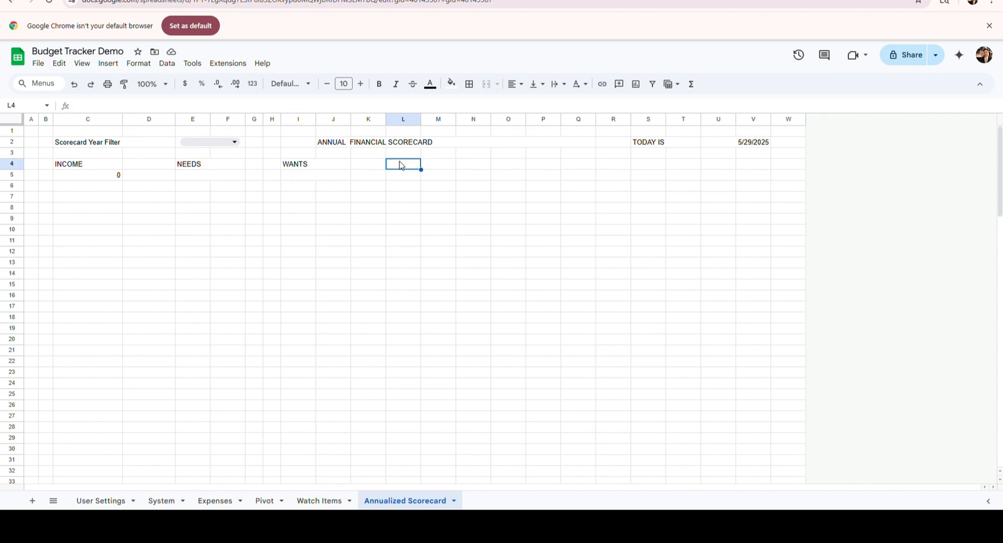
left_click(434, 165, "shift")
left_click(486, 84)
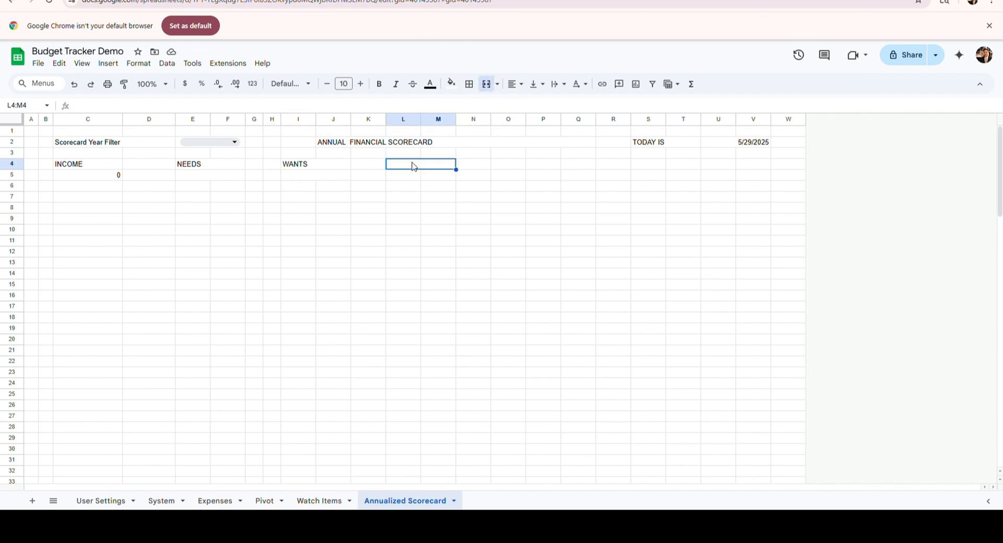
type("SAVINGS")
key("Return")
key("shift+Right")
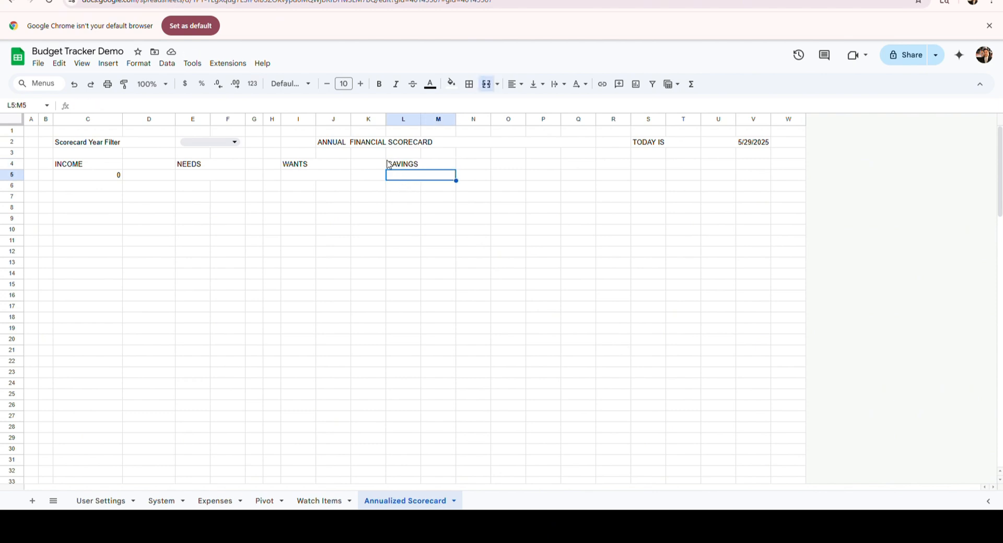
left_click(351, 108)
key("Escape")
left_click(474, 164)
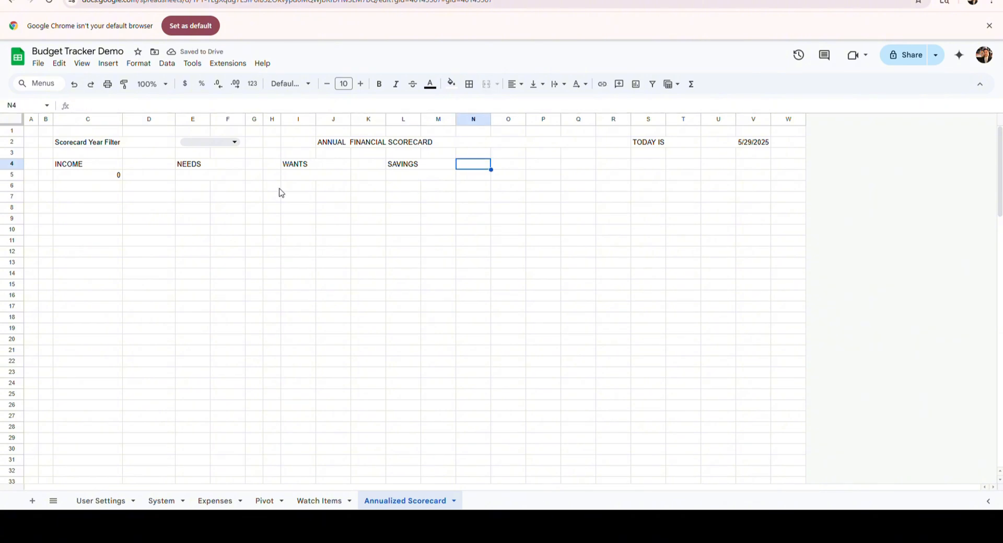
- Merge O4:P4 with the label "BANK TRANSFERS", and fill the merged O5:P5 below it with the formula =D86
left_click_drag(515, 163, 541, 164)
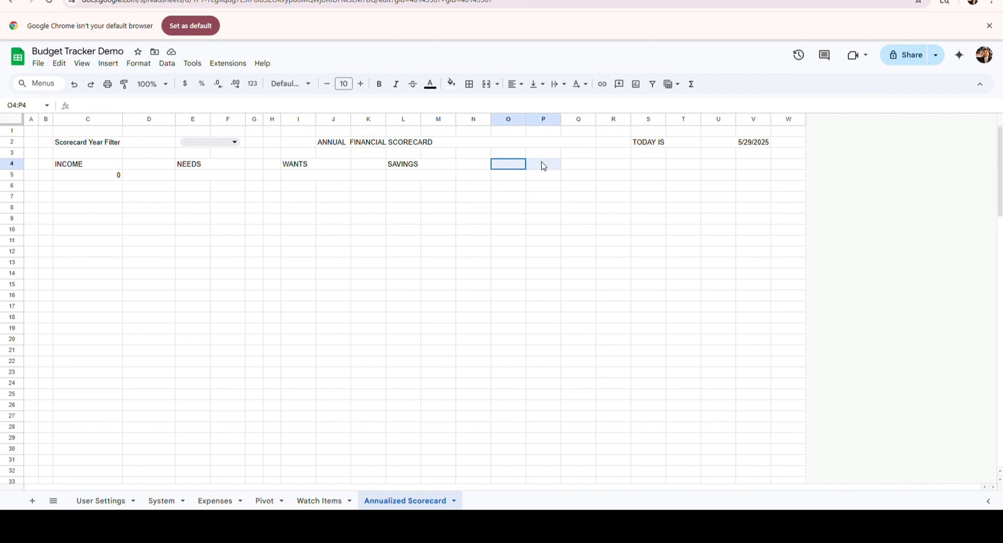
left_click(487, 87)
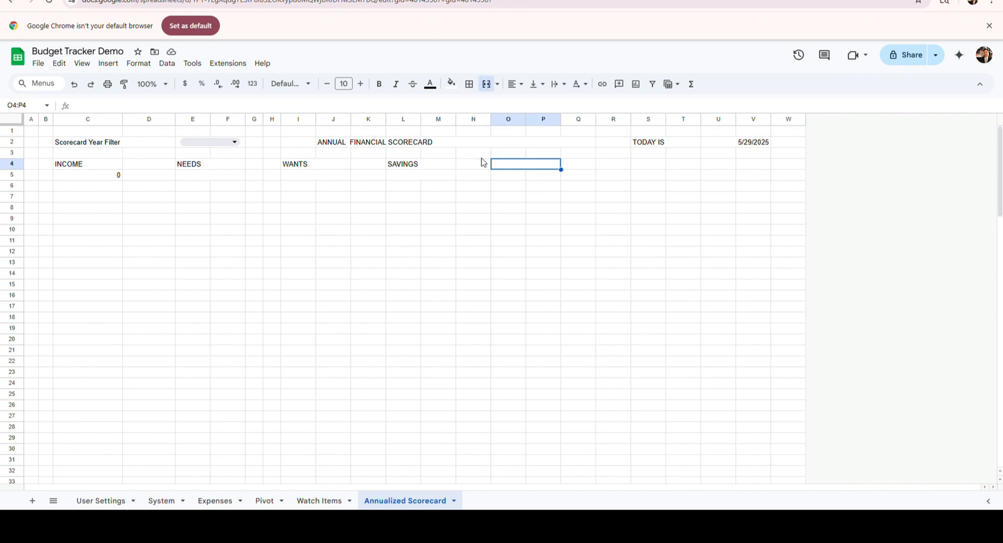
type("BANK TRANSFERS")
key("Return")
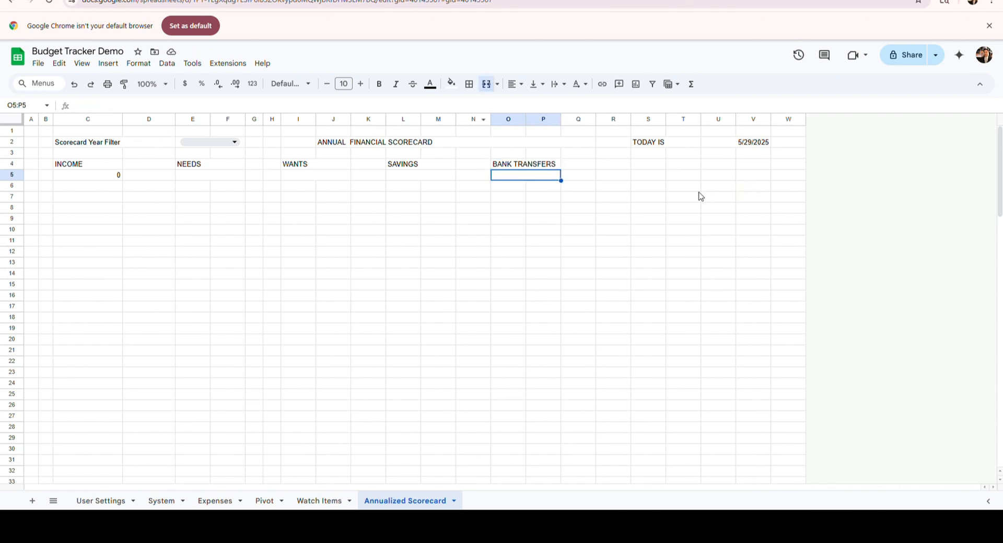
type("=D86")
left_click(252, 113)
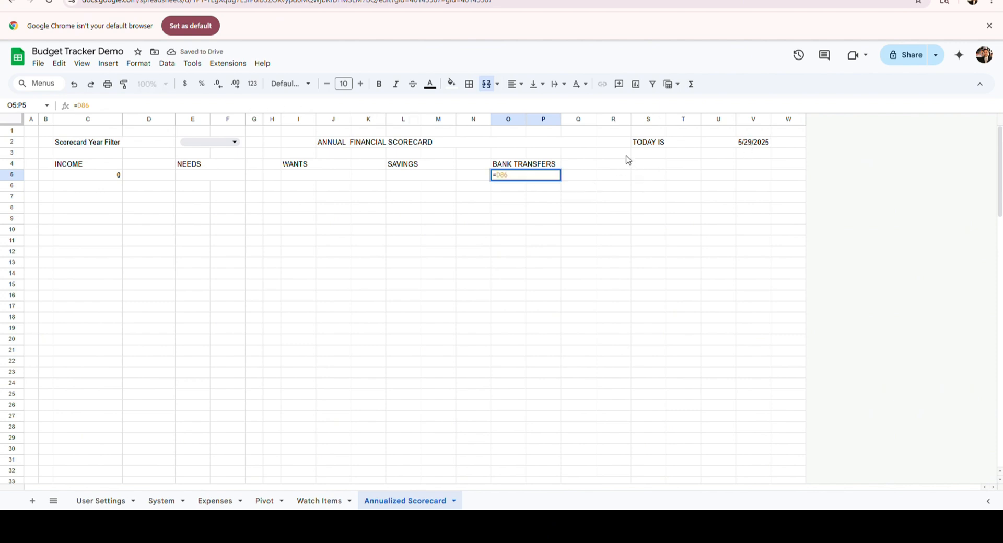
key("Return")
left_click(612, 166)
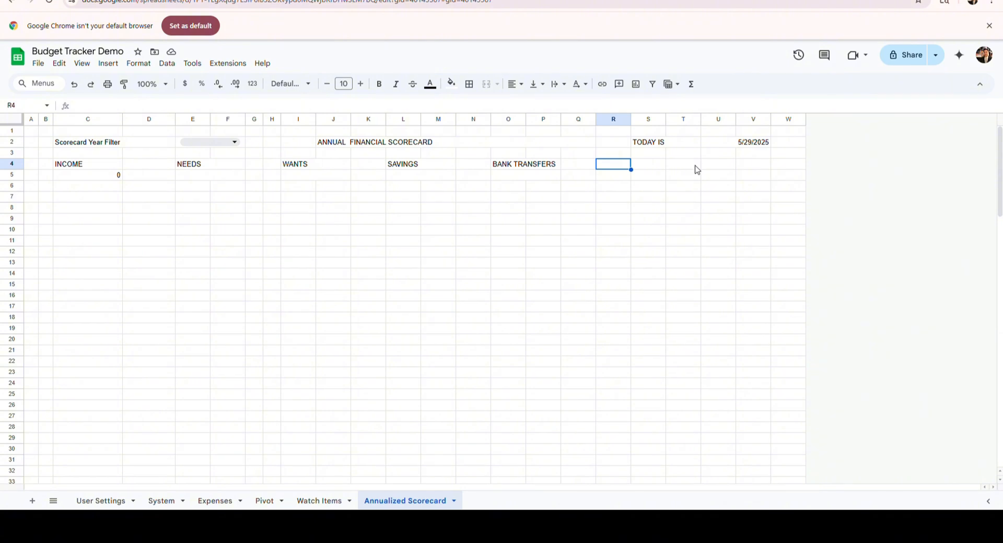
- Merge R4:S4 with the label "BROKERAGES", and fill the merged R5:S5 below it with the formula =D91
key("shift+Right")
left_click(487, 84)
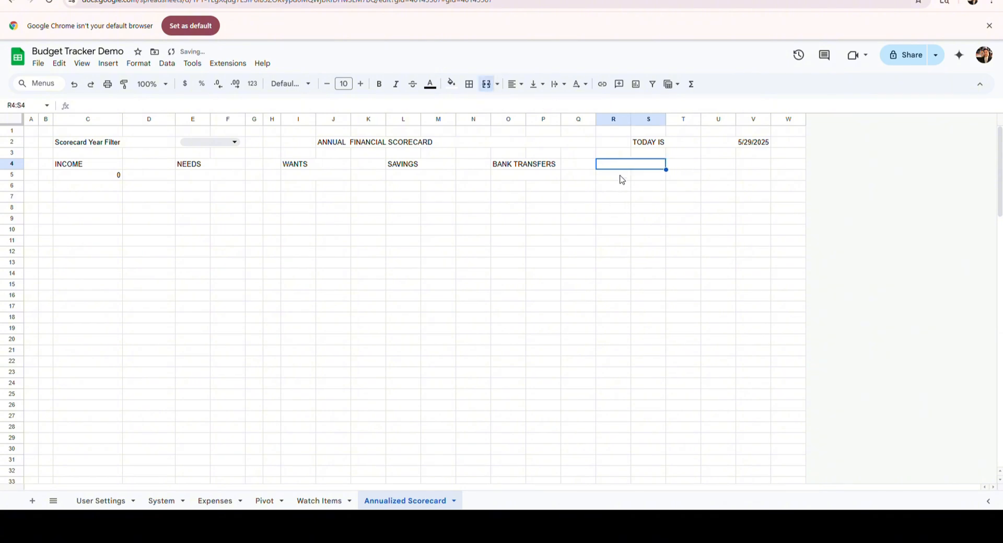
type("BROKERAGES")
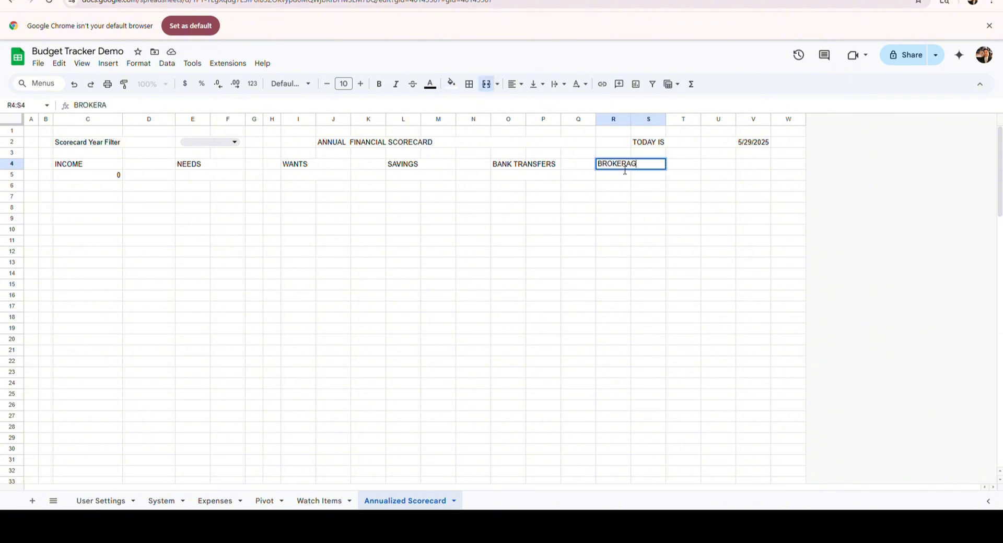
key("Return")
key("shift+Right")
left_click(486, 84)
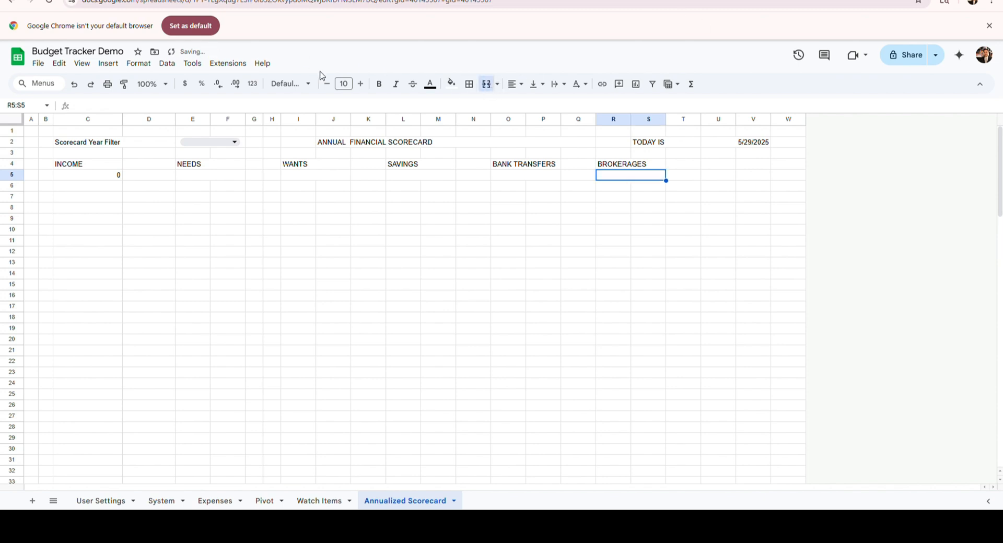
left_click(344, 111)
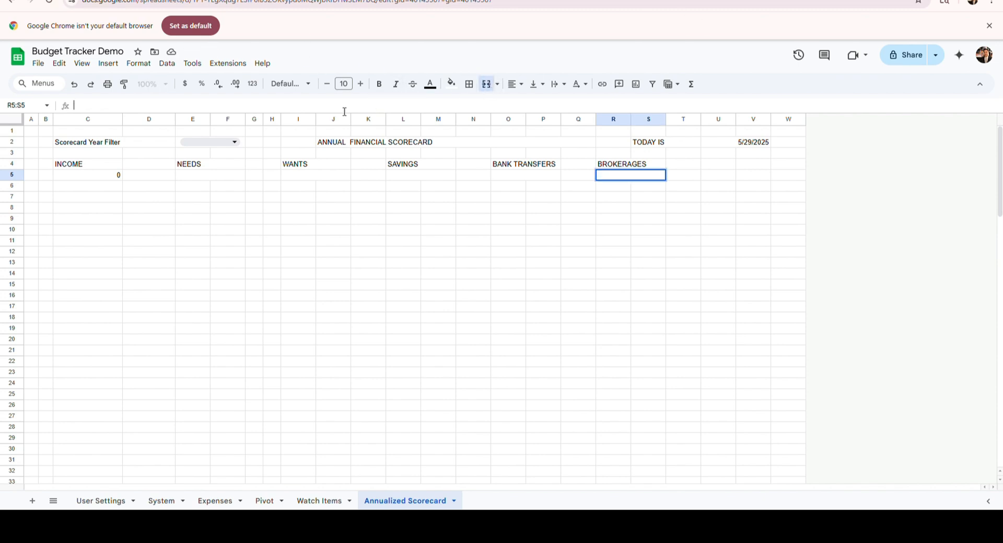
type("=D91")
key("Return")
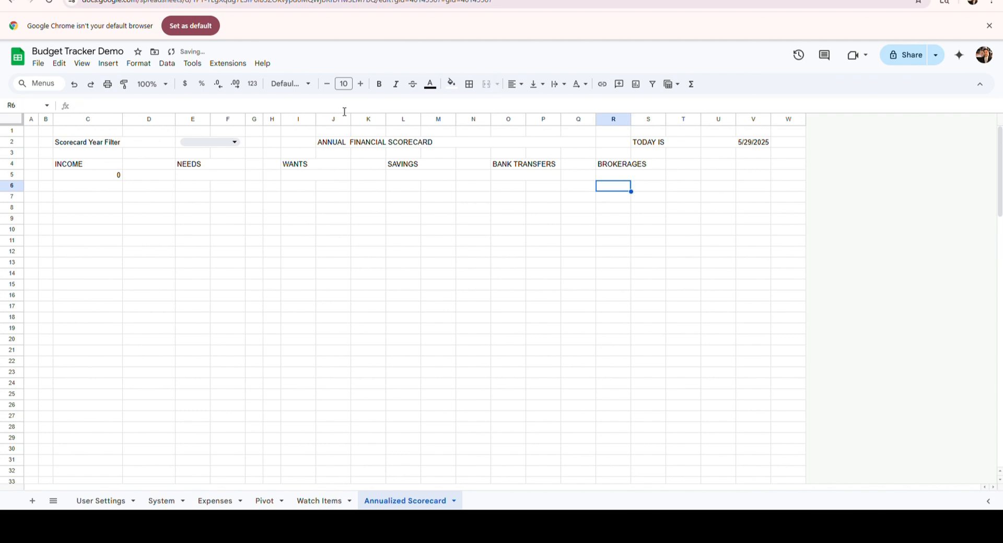
- Merge U4:V4 with the label "CREDIT CARDS", and merge U5:V5 beneath it
key("Up")
key("Right")
key("Right")
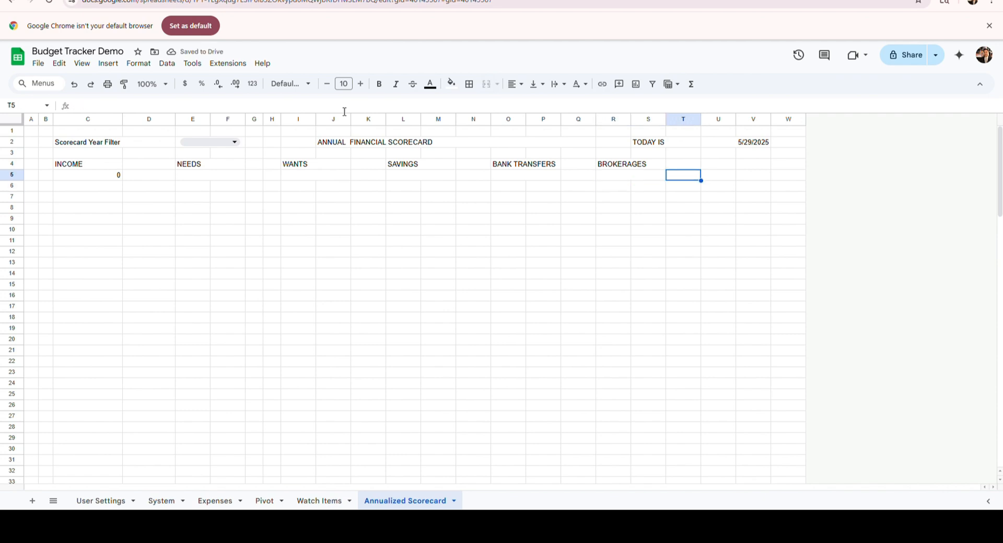
key("Up")
type("CREDIT CARDS")
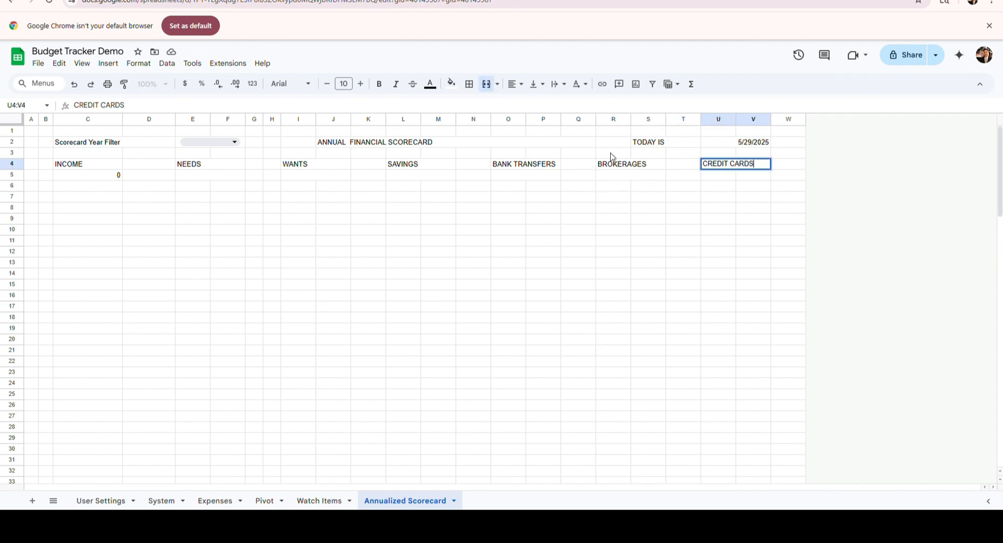
key("Return")
key("shift+Right")
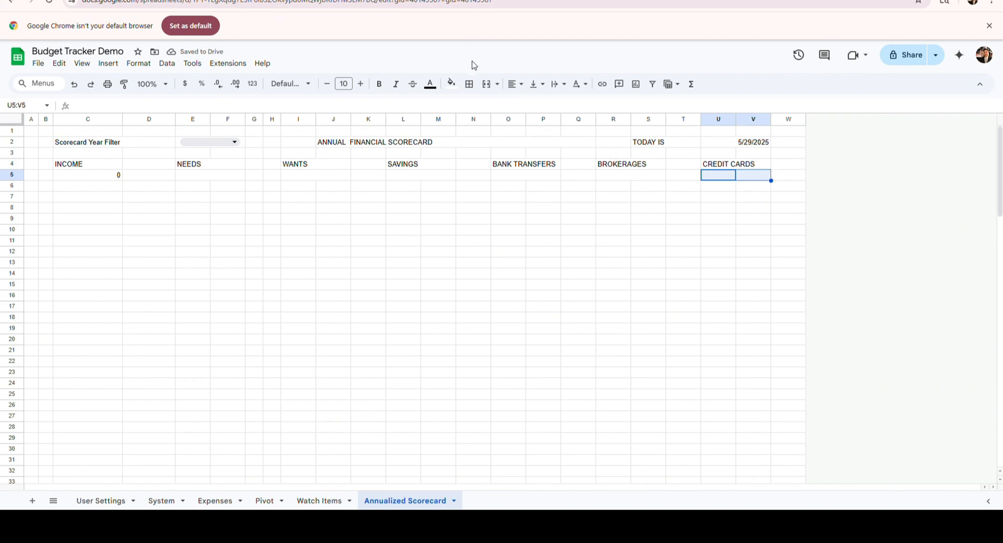
left_click(485, 84)
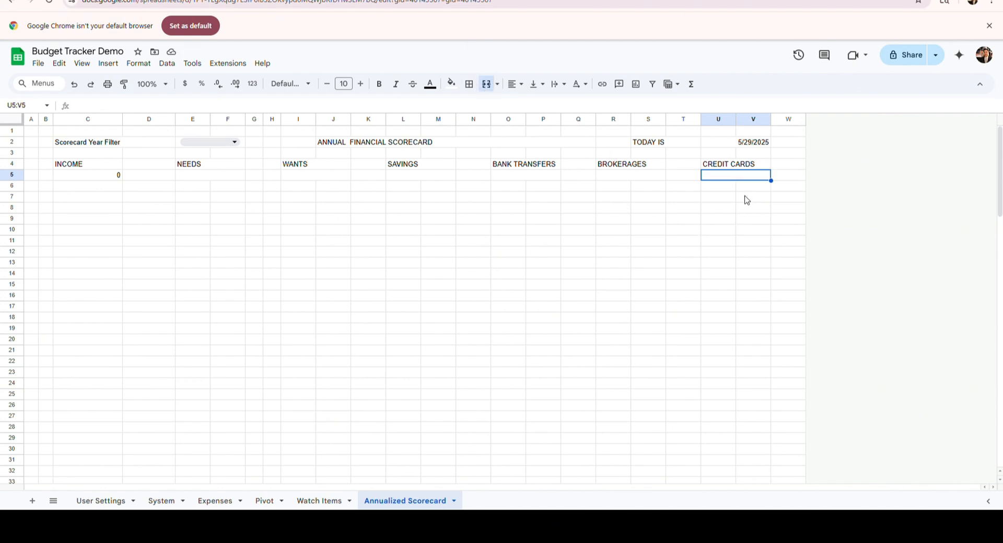
left_click(362, 108)
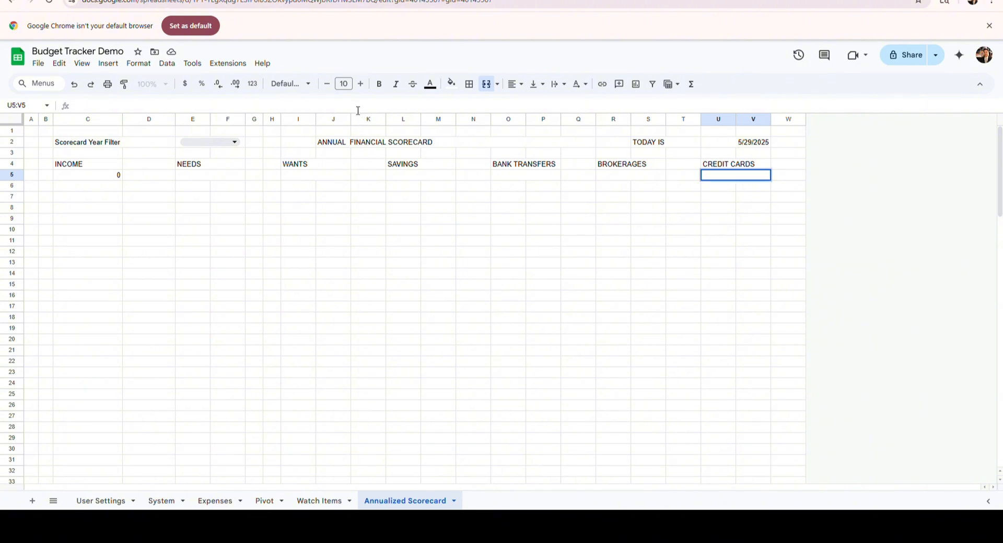
key("Return")
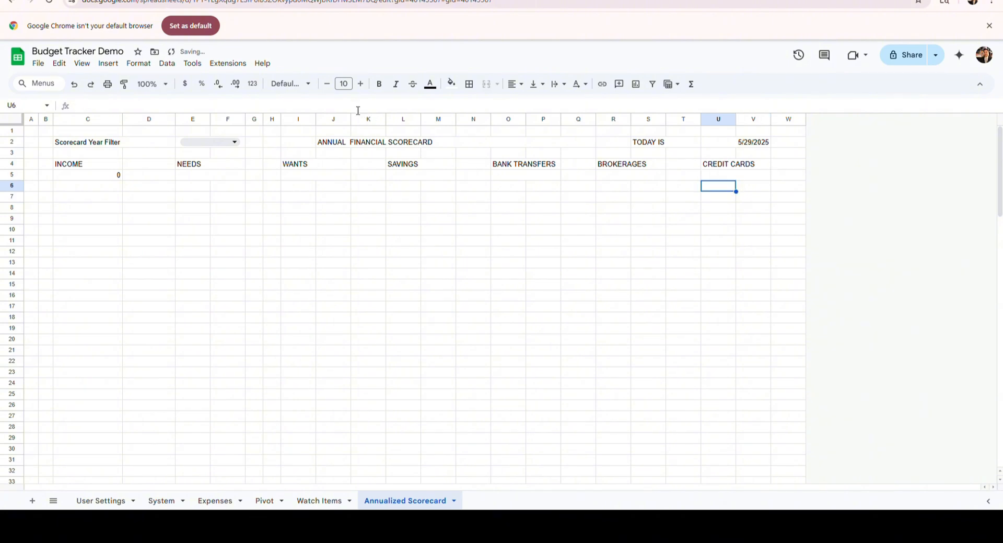
- Freeze the scorecard's header rows up to row 6
left_click(32, 188)
left_click(59, 63)
mouse_move(82, 63)
mouse_move(96, 99)
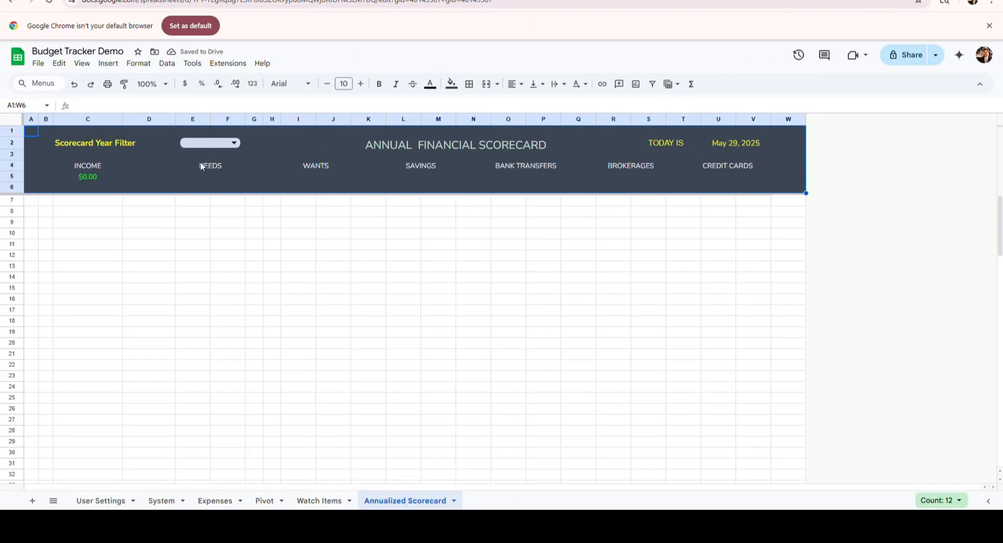
left_click(206, 177)
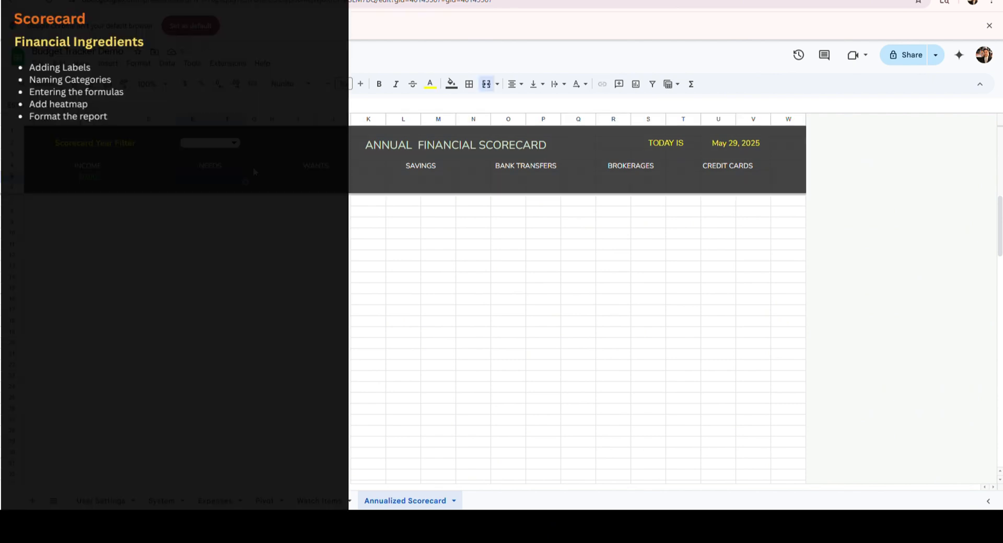
left_click(93, 180)
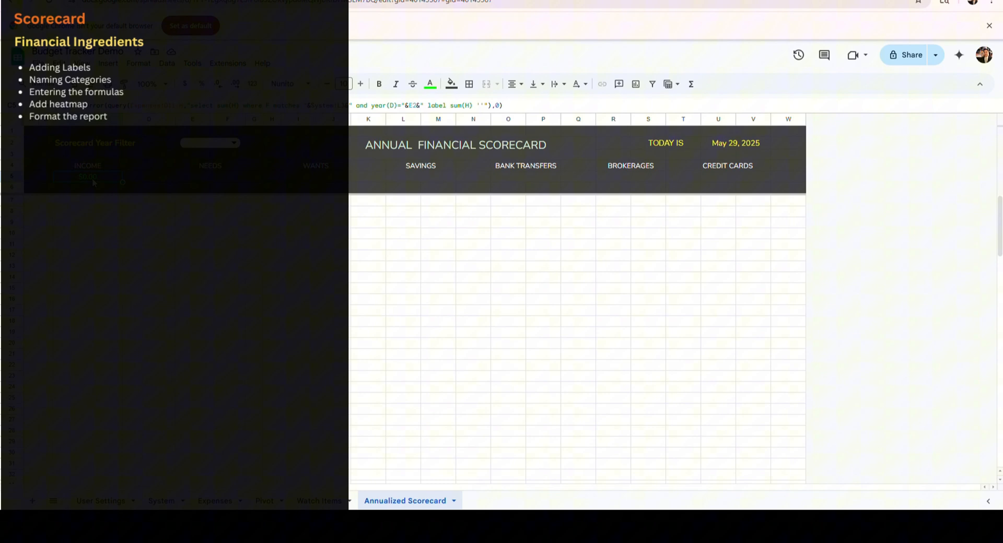
left_click(232, 177)
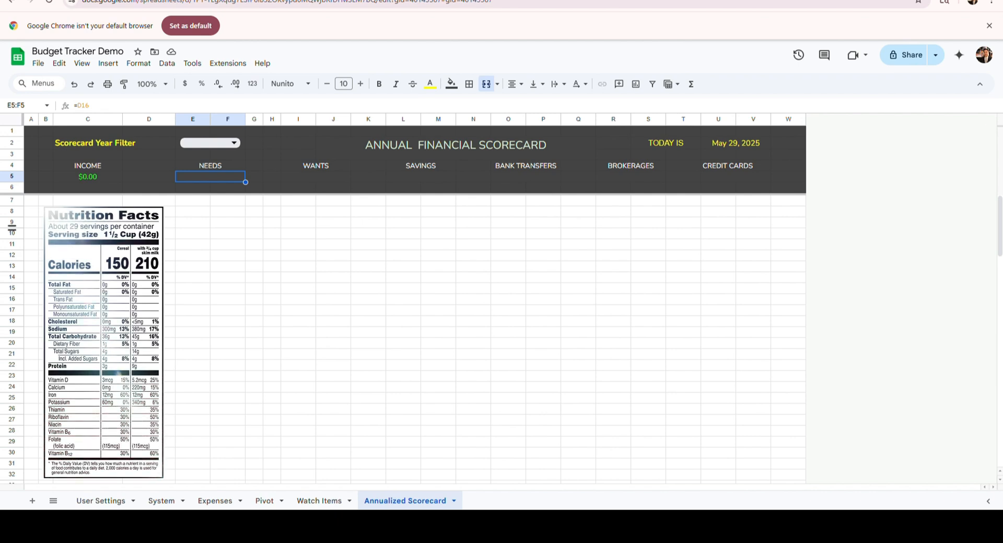
- Merge B8:F8 and paste in the section title "FINANCIAL INGREDIENTS - " followed by the scorecard year
left_click(48, 210)
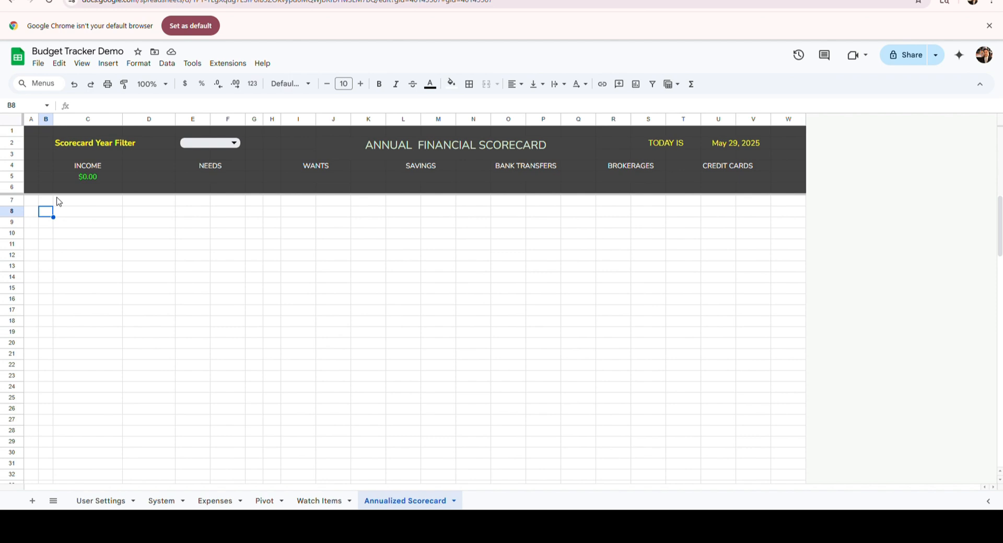
key("shift+Right")
key("shift+Right")
key("shift+Right")
key("shift+Right")
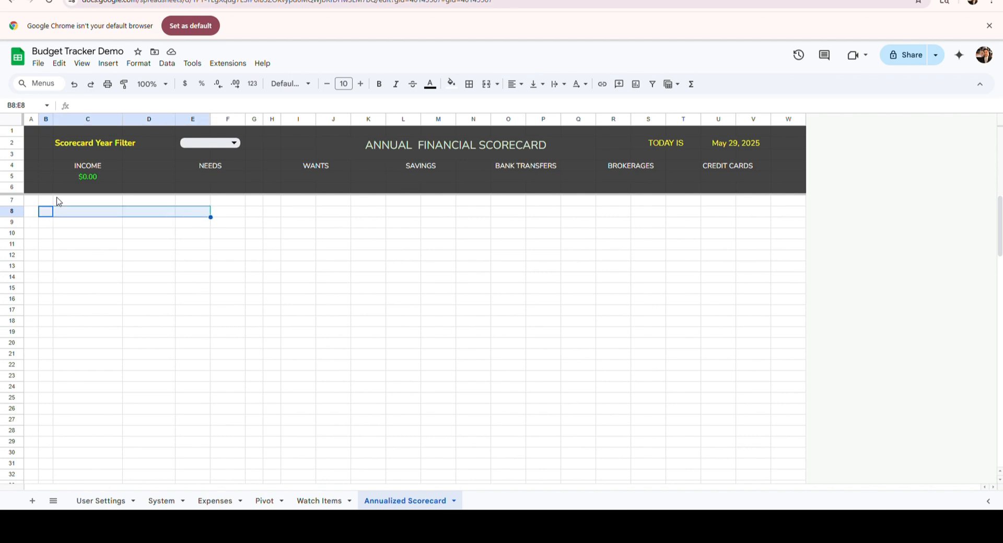
left_click(486, 85)
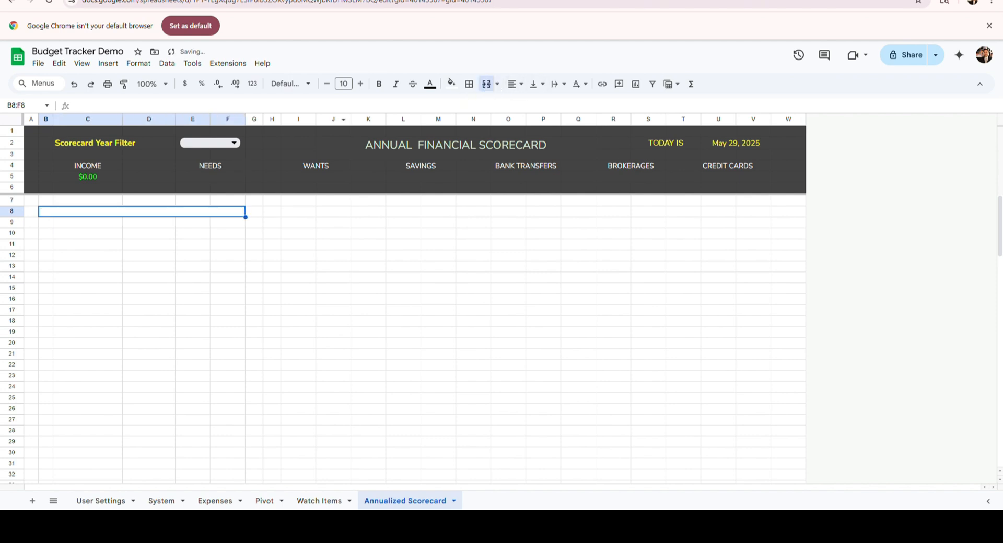
left_click(90, 108)
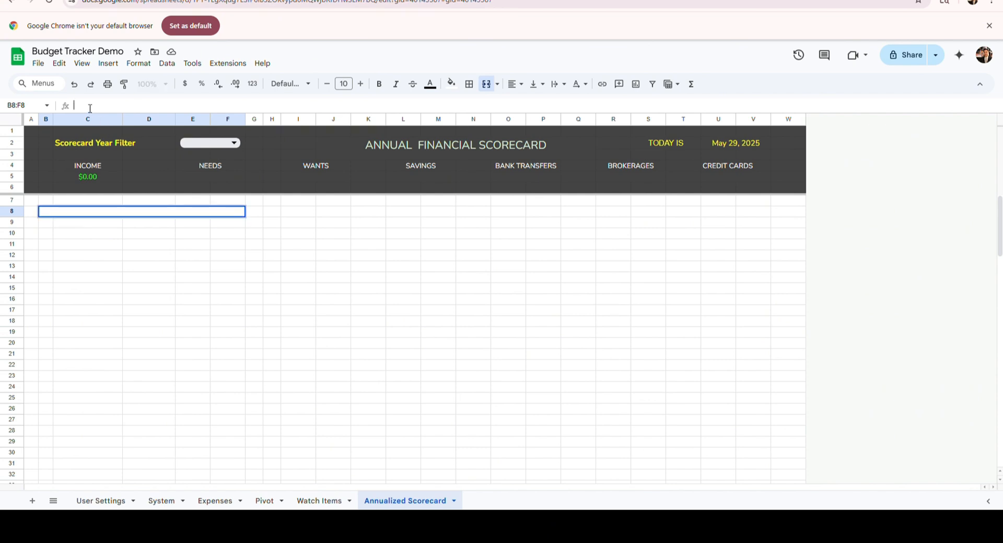
key("ctrl+v")
key("Return")
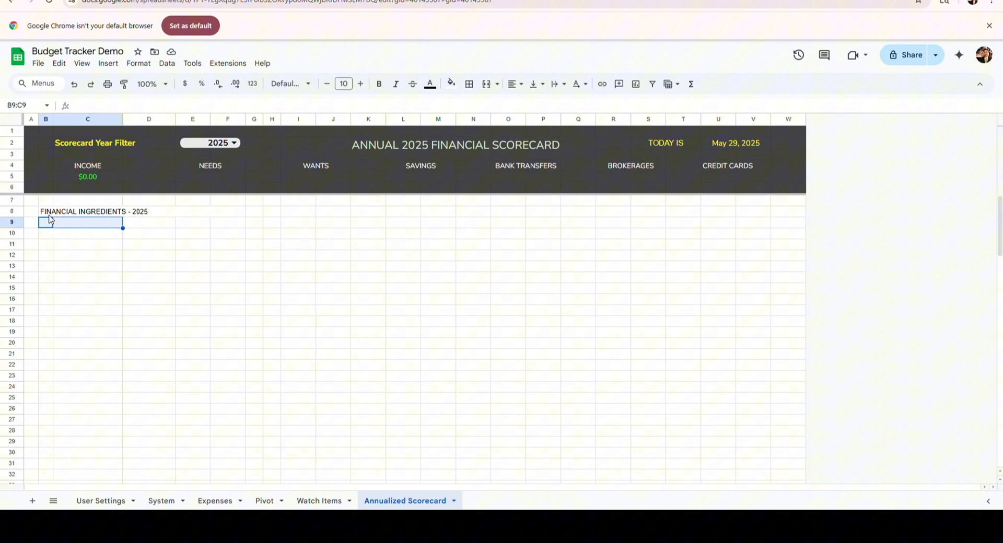
- Create row 9 headers: "Nutrition Facts" in merged B9:C9, "Actual" in merged D9:E9, and "Rec.*" in F9
left_click(486, 84)
type("Nutrition Facts")
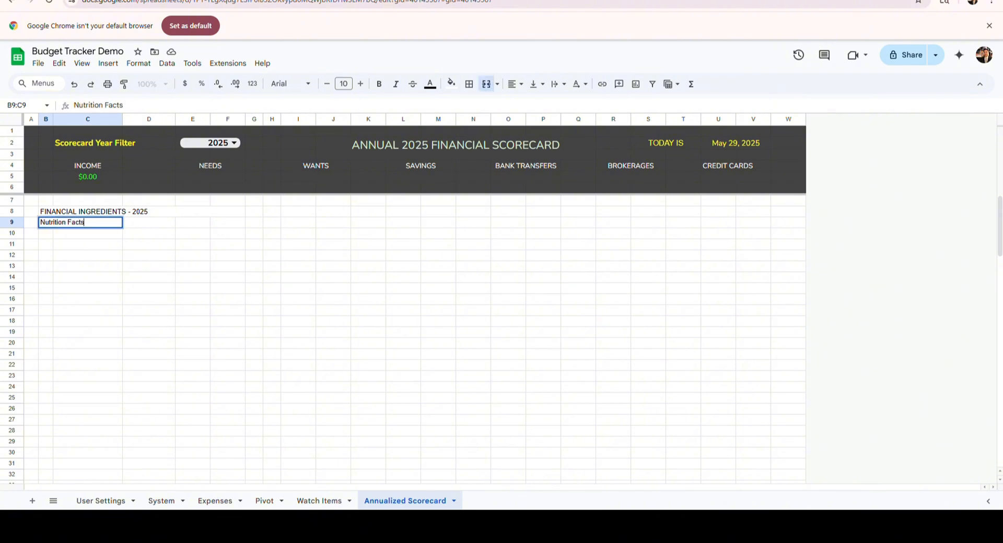
key("Tab")
key("shift+Right")
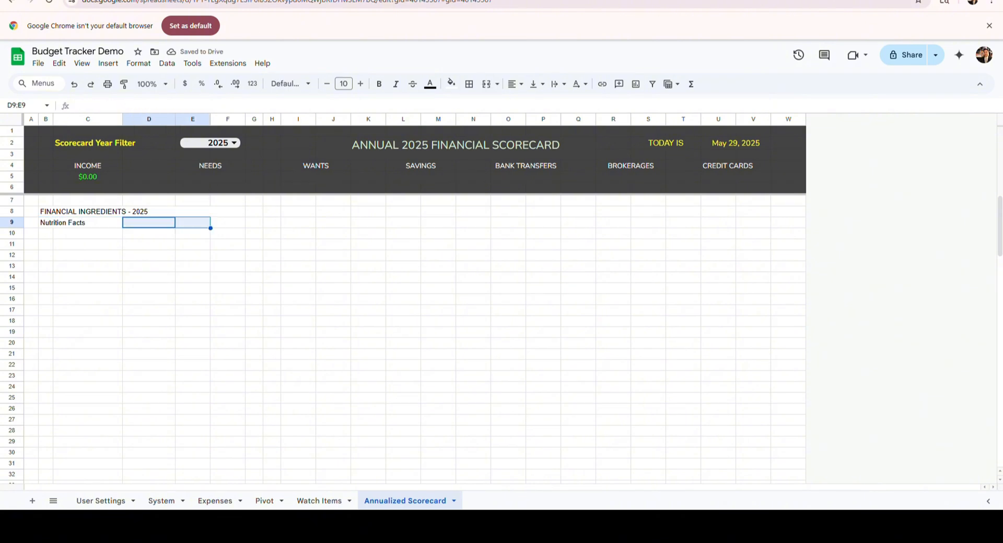
left_click(486, 84)
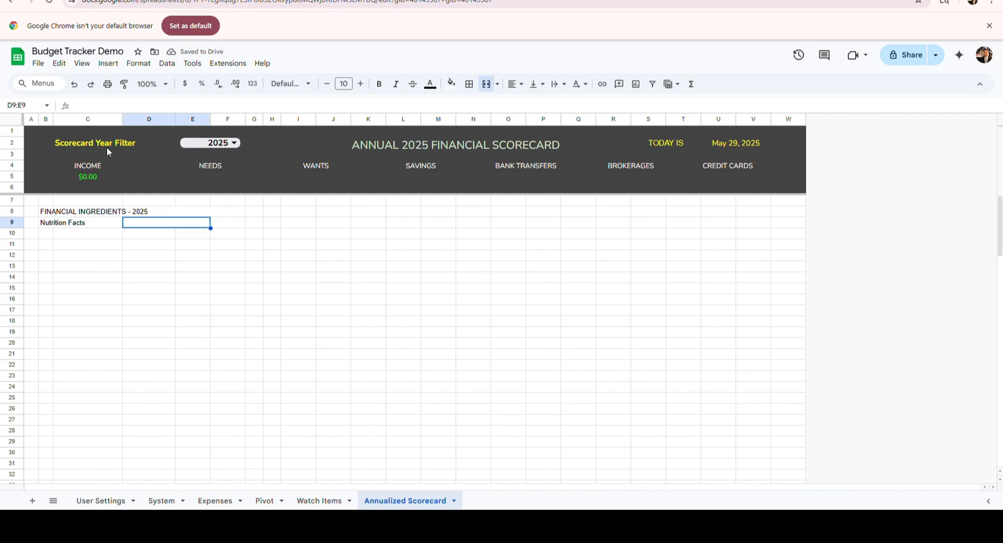
type("Actual")
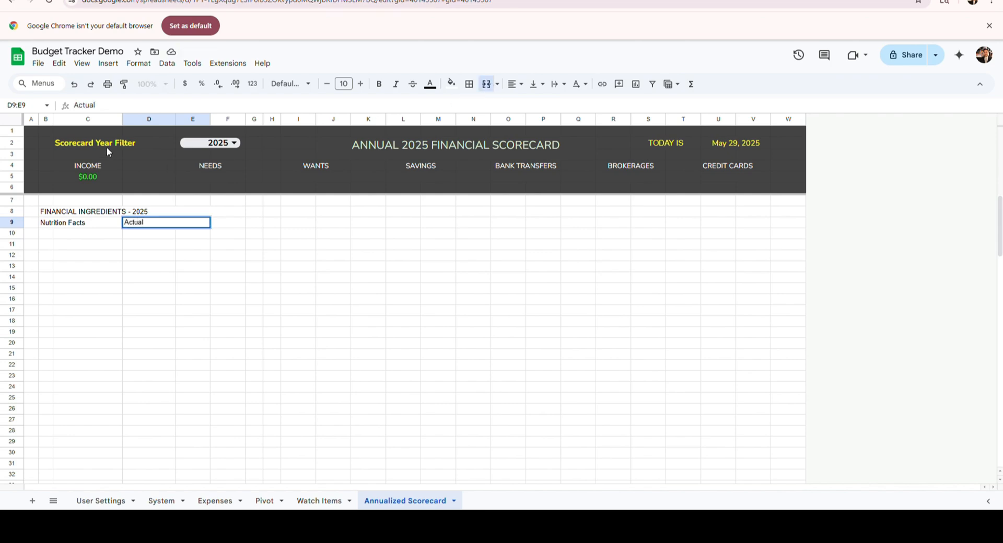
key("Tab")
type("Re")
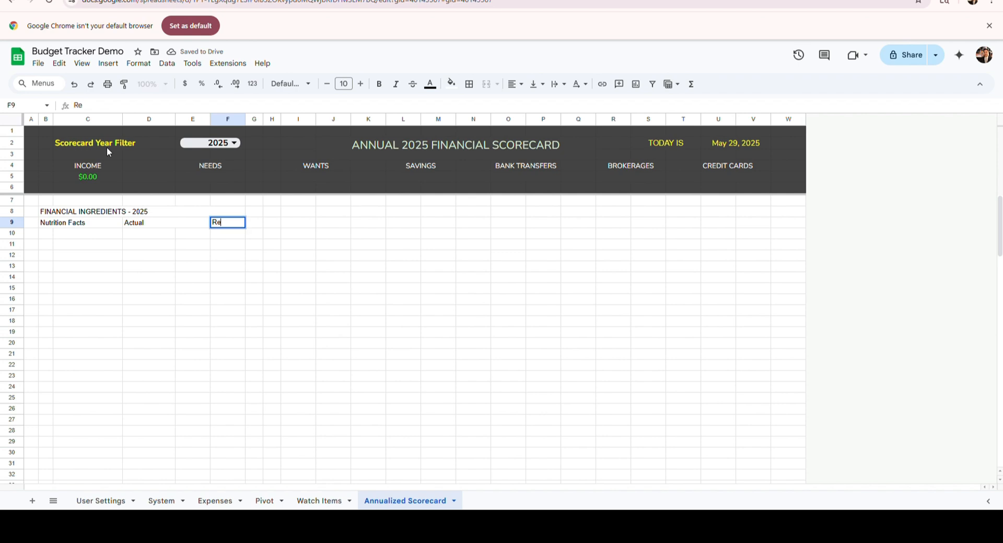
type("c.*")
key("Return")
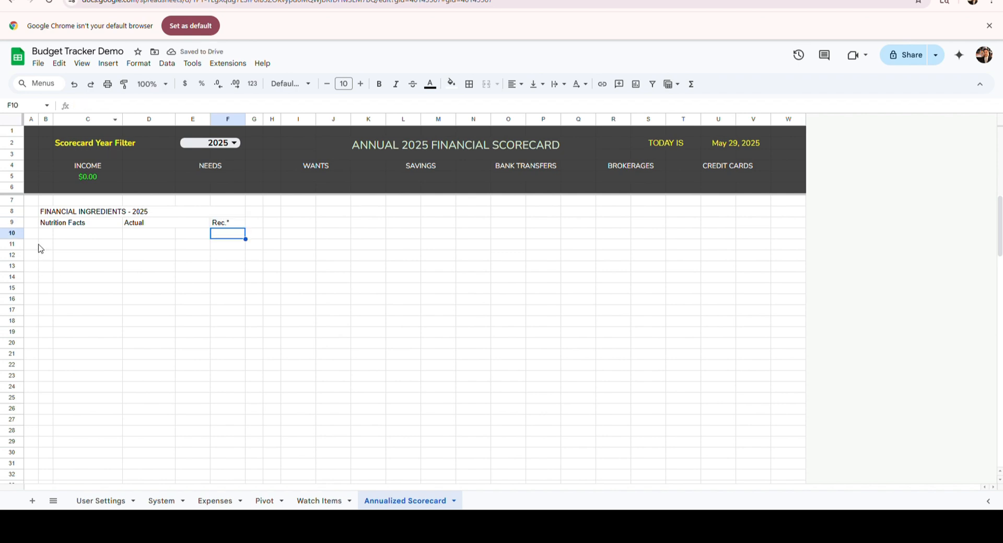
- Merge B10:C10 and enter the category label "Needs" in it
left_click(51, 236)
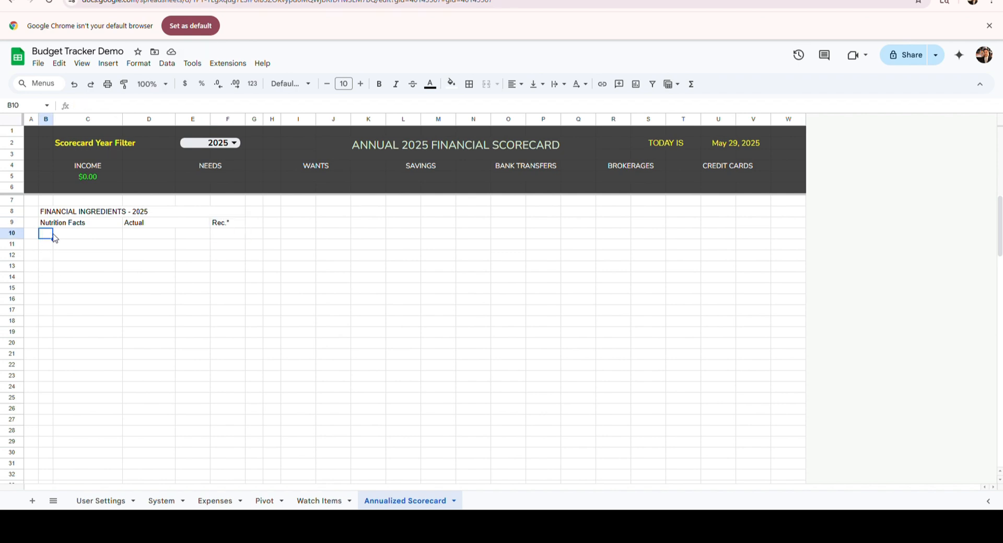
left_click(79, 238, "shift")
left_click(487, 85)
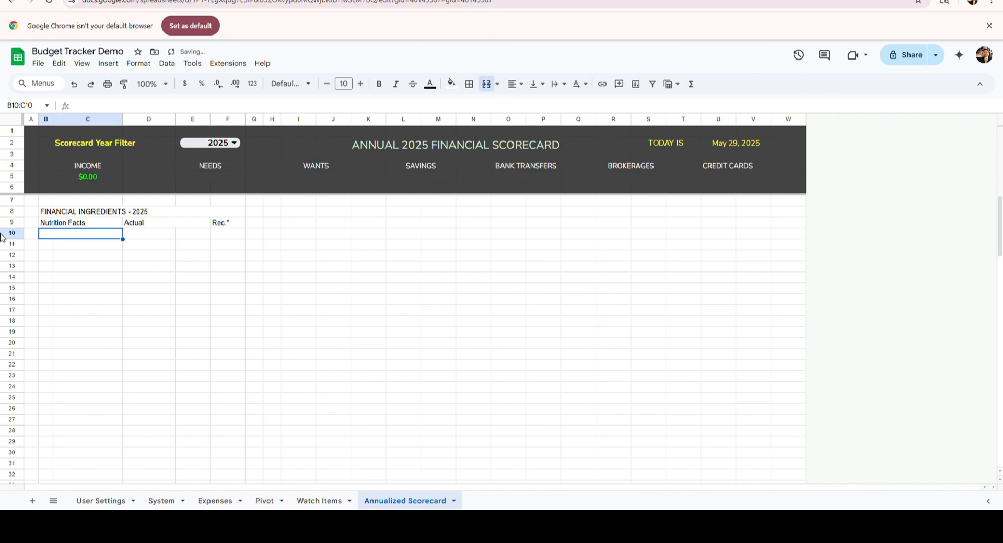
type("n")
key("BackSpace")
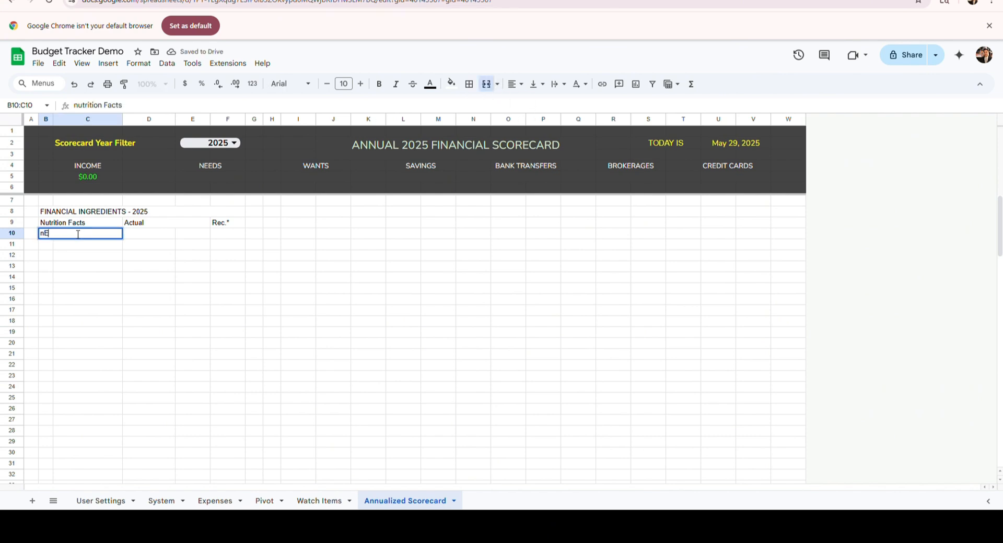
type("Needs")
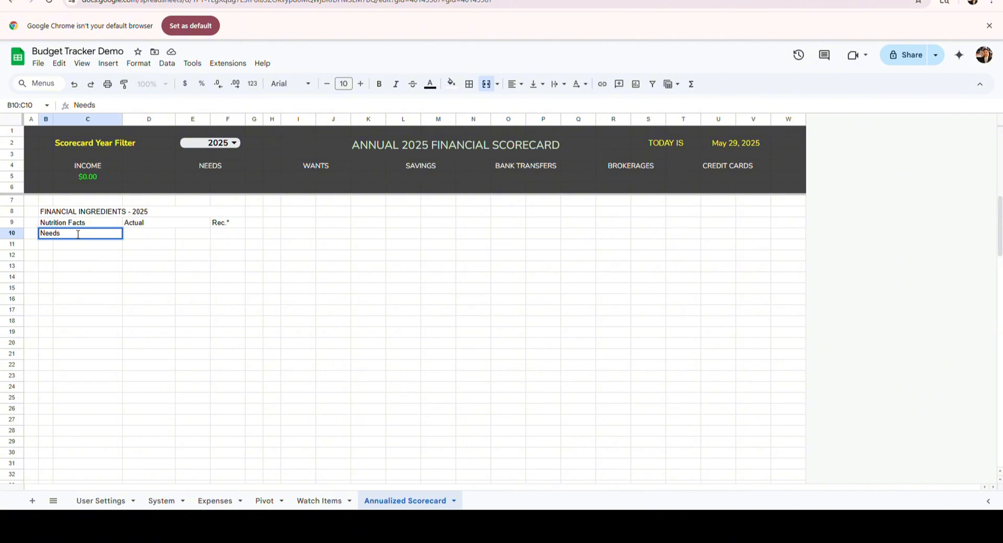
key("Return")
- Merge B17:C17 and enter the category label "Wants" in it
key("Down")
key("Down")
key("Down")
key("Down")
key("Down")
key("Down")
key("shift+Right")
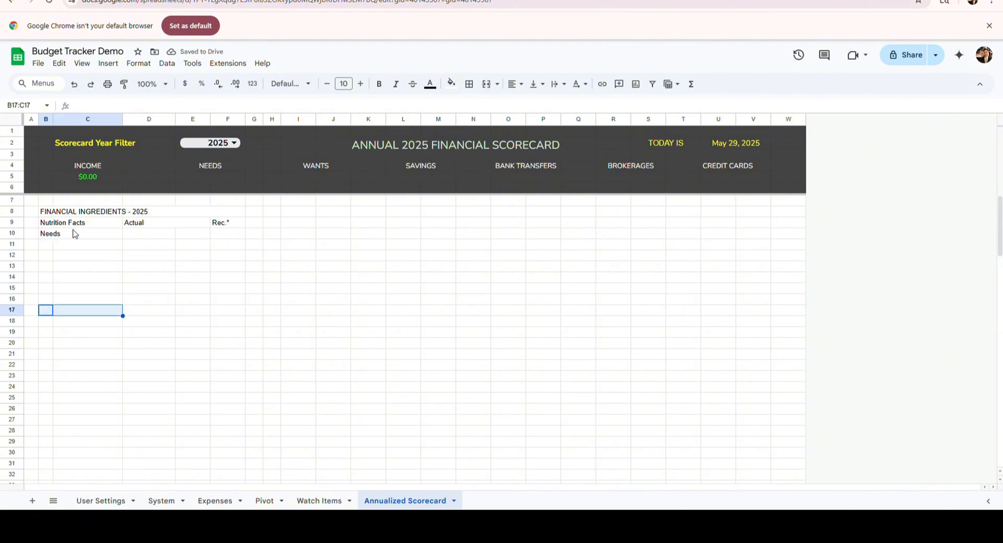
left_click(486, 84)
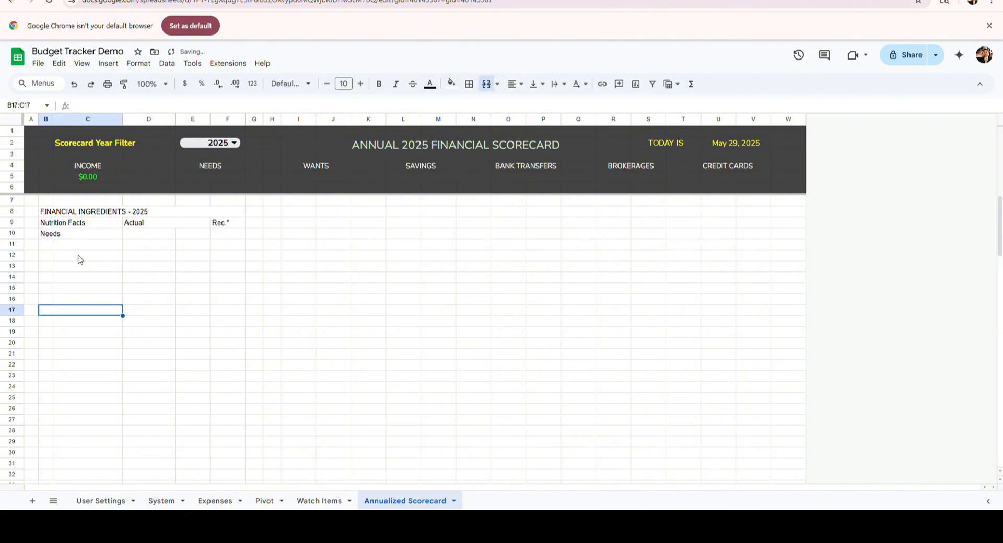
type("Wants")
key("Return")
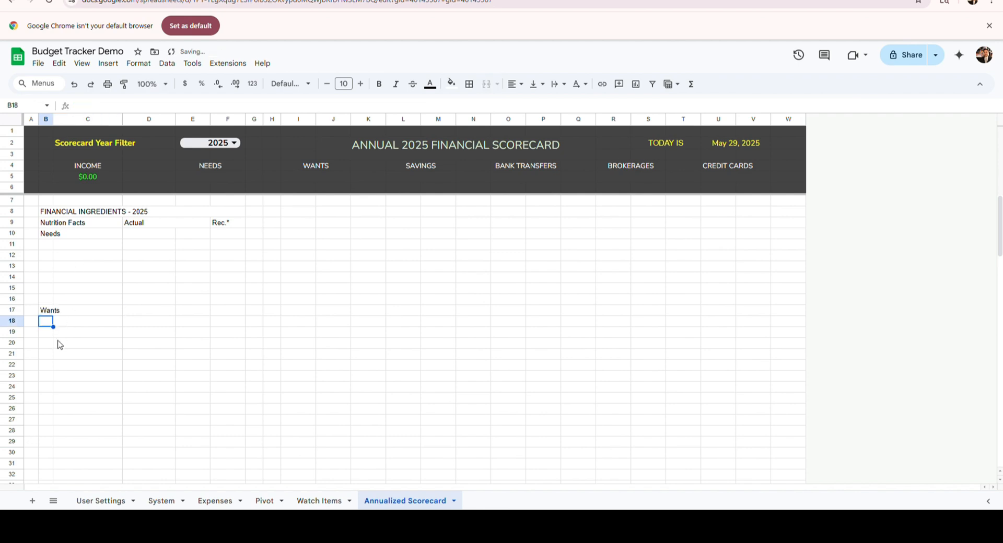
- Merge B25:C25 and enter the category label "Savings" in it
left_click(44, 398)
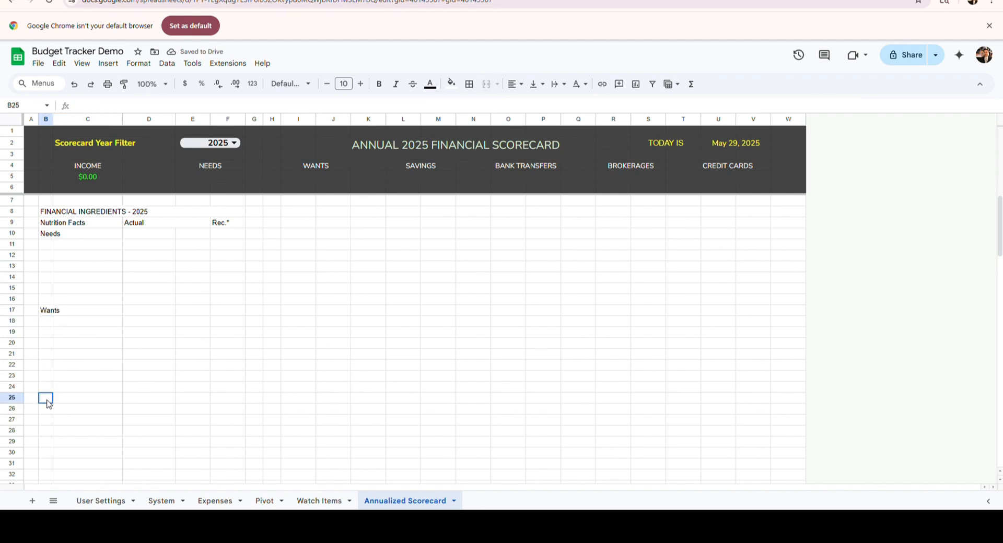
left_click(87, 404, "shift")
left_click(486, 84)
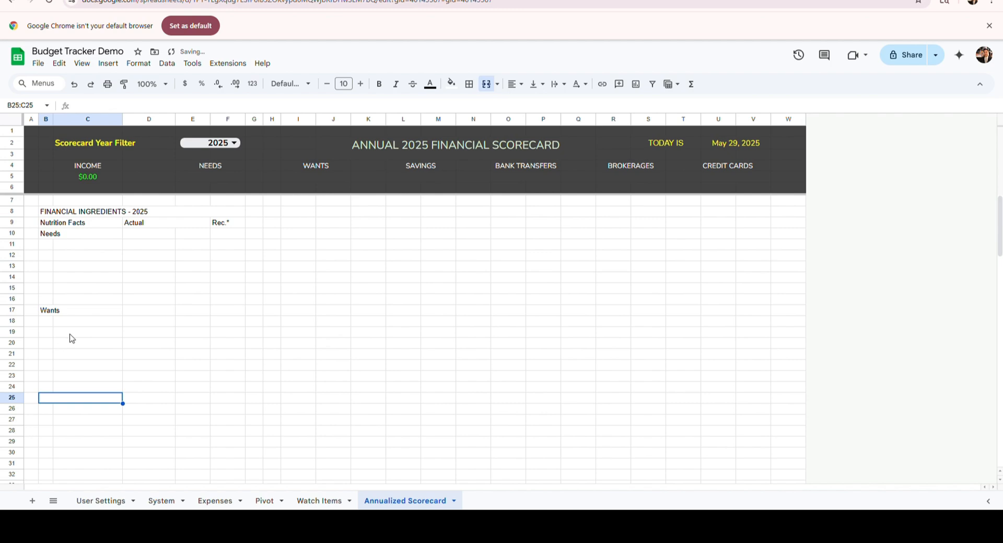
type("Savings")
key("Return")
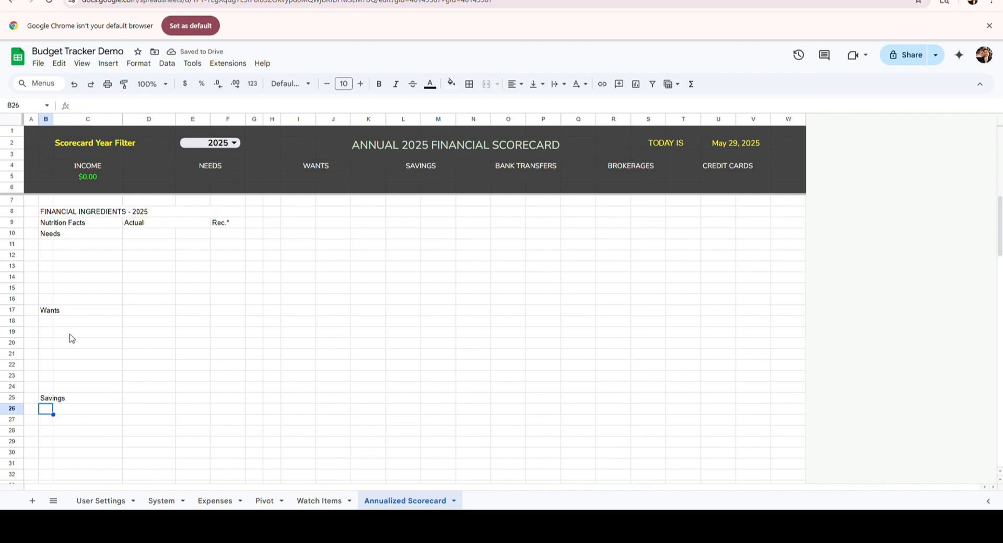
- Enter "Spent" in D10 beside Needs and in D17 beside Wants
left_click(164, 241)
type("S")
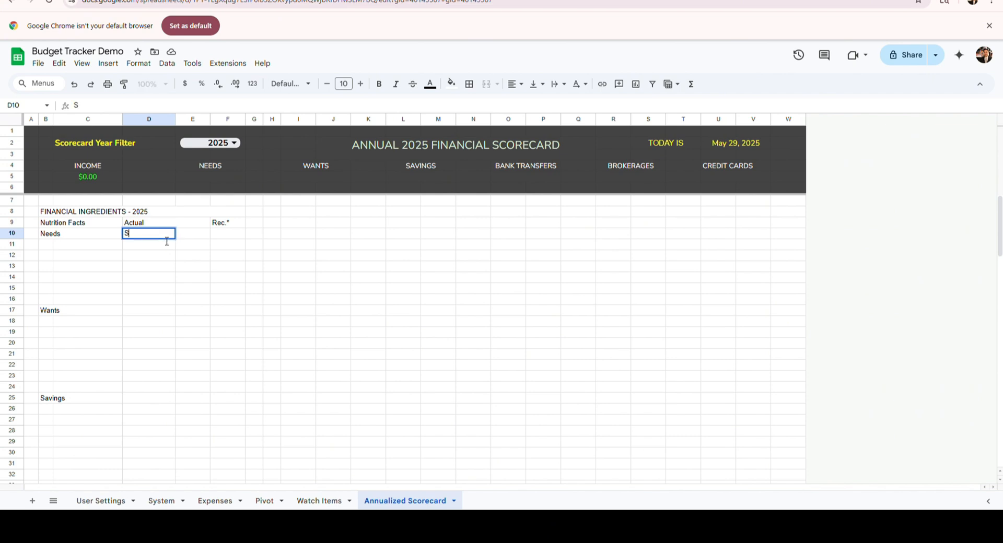
type("pent")
key("Return")
key("Down")
key("Down")
key("Down")
key("Down")
key("Down")
key("Down")
type("Spent")
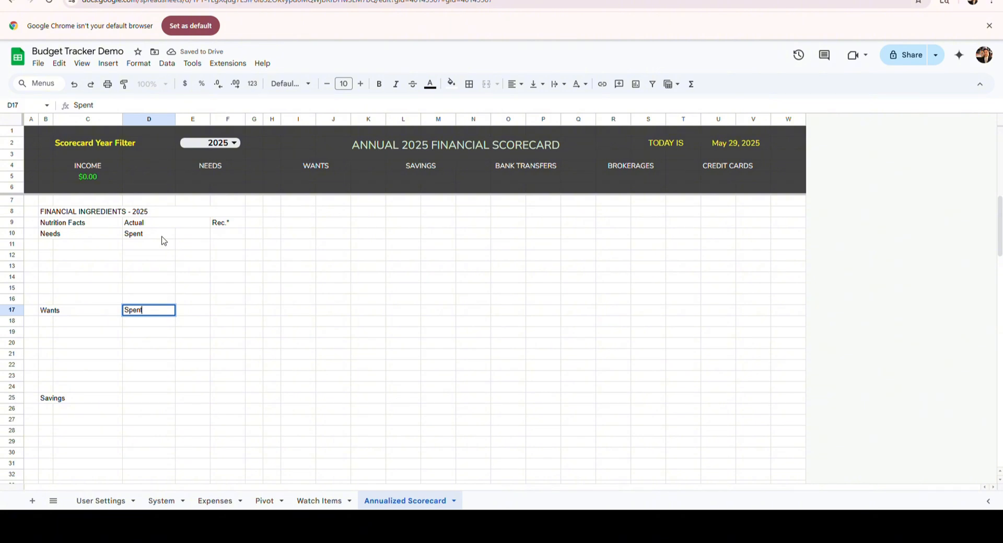
- Confirm the Wants heading in D17 and enter the heading "Spent" in D25 beside Savings
key("Return")
key("Down")
key("Down")
key("Down")
key("Down")
key("Down")
key("Down")
key("Down")
type("Spent")
key("Tab")
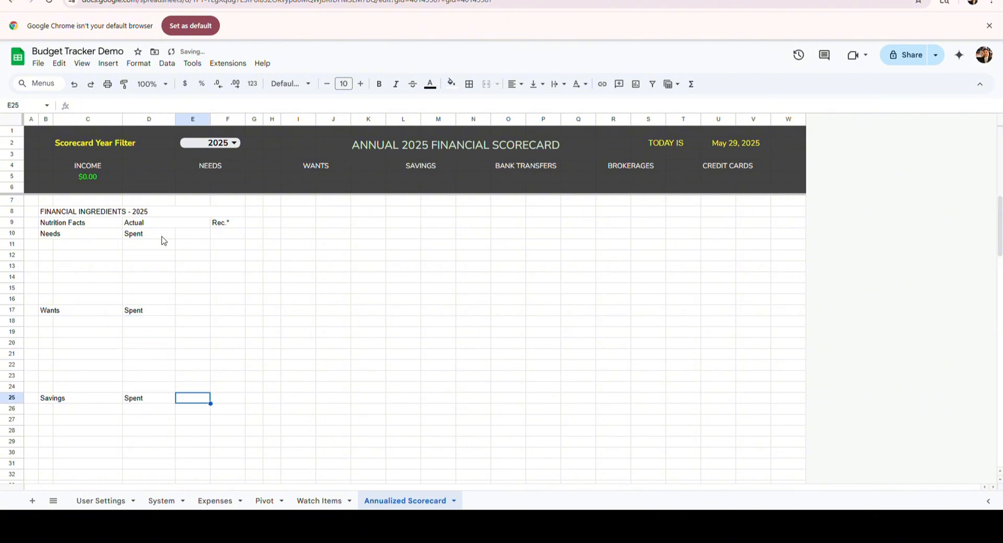
- Enter "%" in E10 as the percentage heading for the Needs section
key("Right")
key("Up")
key("Up")
key("Up")
key("Up")
key("Up")
key("Up")
key("Up")
key("Up")
key("Up")
key("Up")
key("Up")
key("Up")
key("Up")
key("Up")
key("Up")
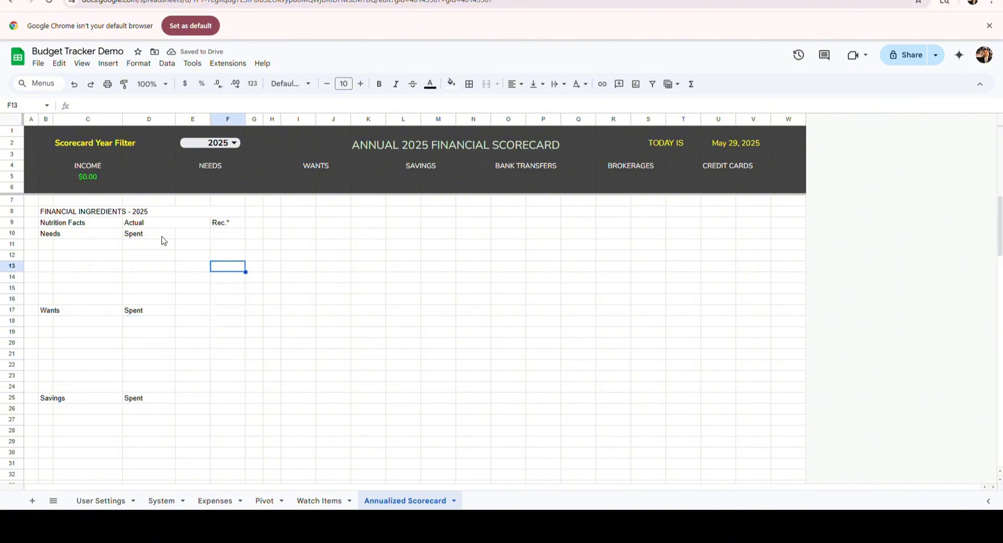
key("Left")
type("%")
key("Return")
- Enter "%" in E17 and E25 as the percentage headings for the Wants and Savings sections
key("Down")
key("Down")
key("Down")
key("Down")
key("Down")
key("Down")
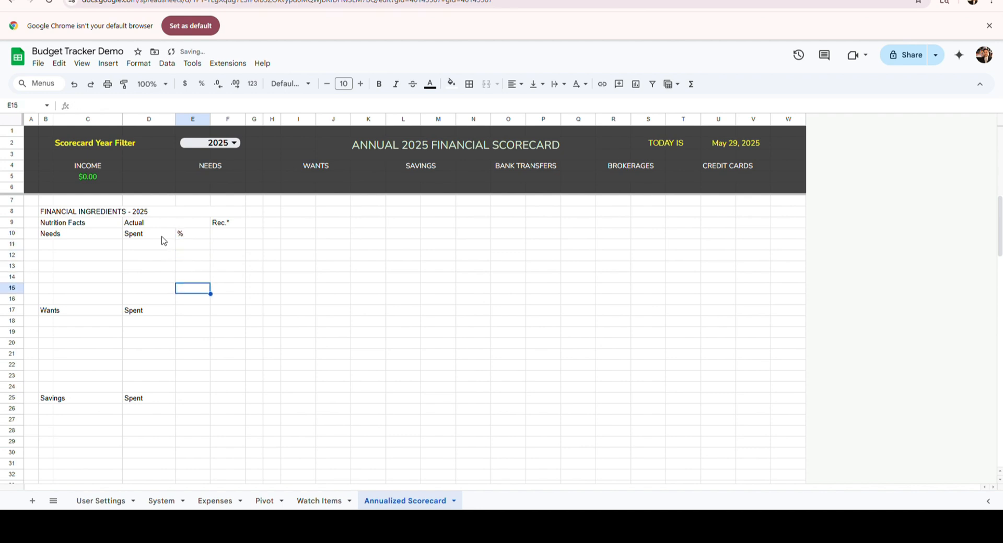
type("%")
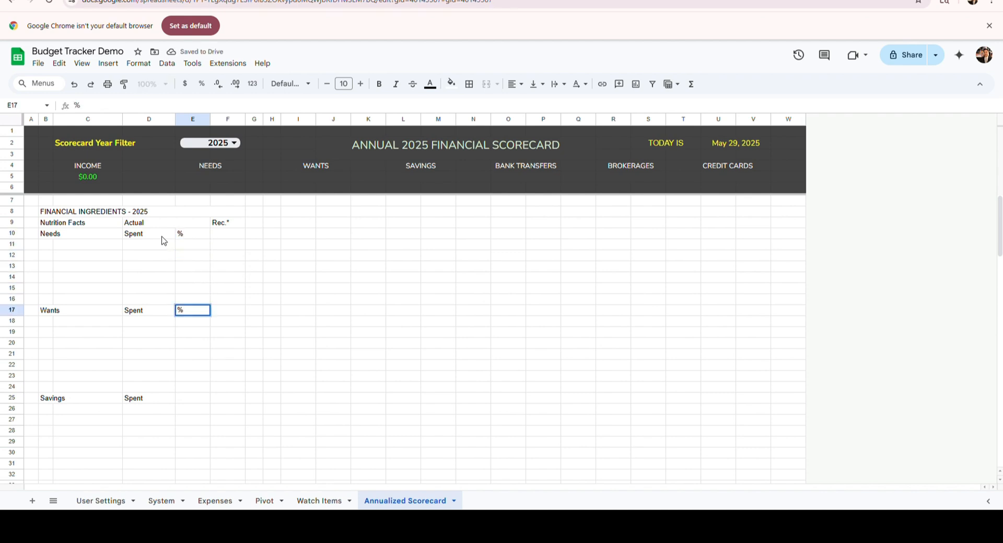
key("Return")
key("Down")
key("Down")
key("Down")
key("Down")
key("Down")
key("Down")
key("Down")
type("%")
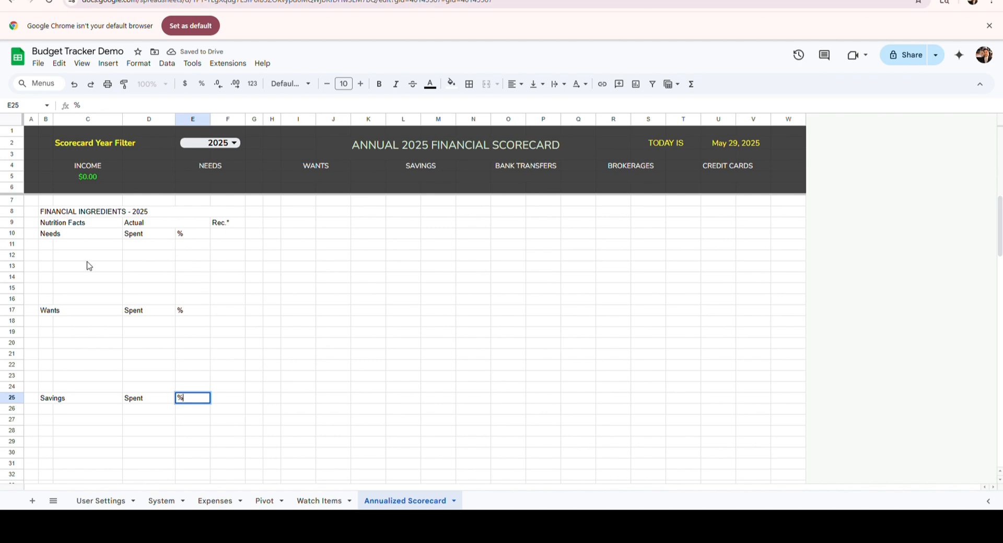
key("Return")
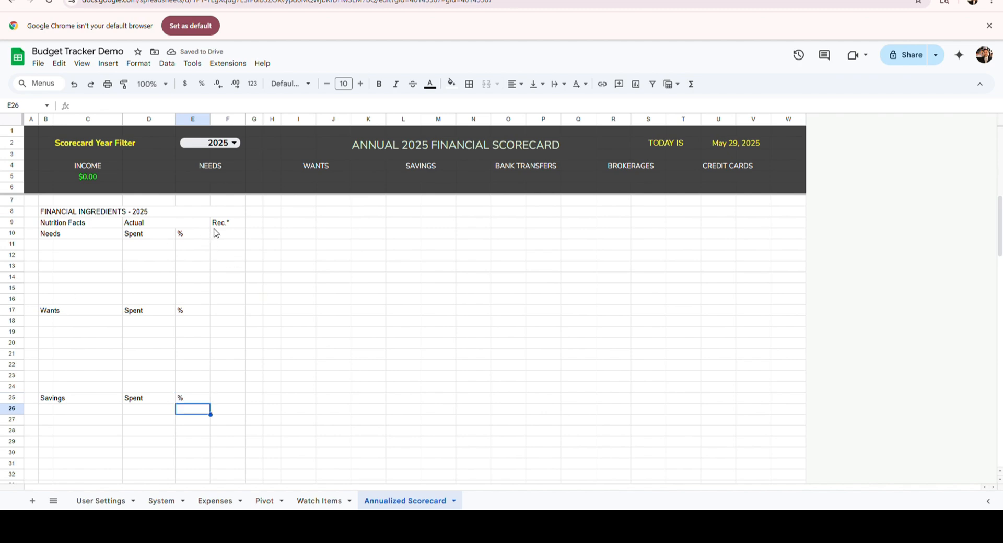
- Enter the recommended percentages: 50% for Needs in F10, 20% for Wants in F17 and 30% for Savings in F25
left_click(227, 234)
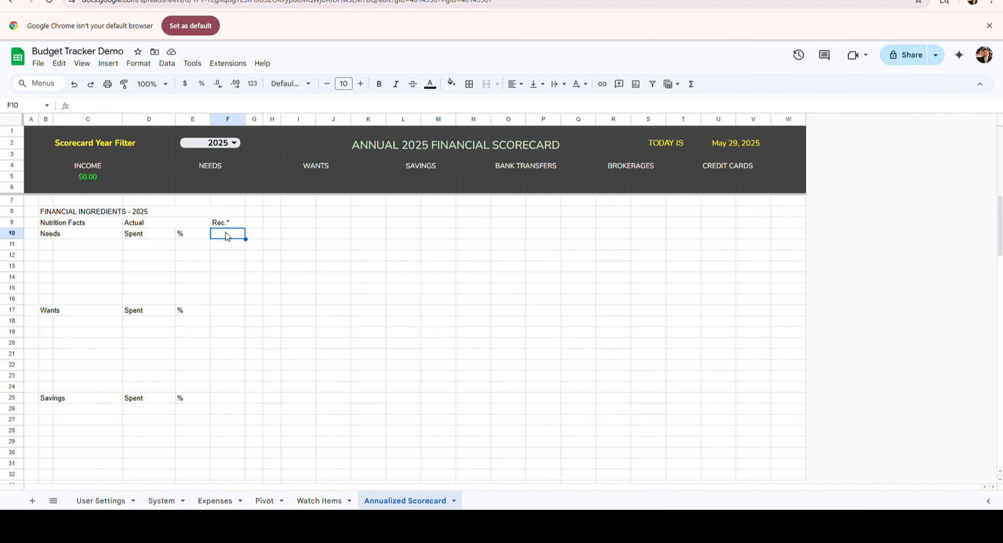
type("50")
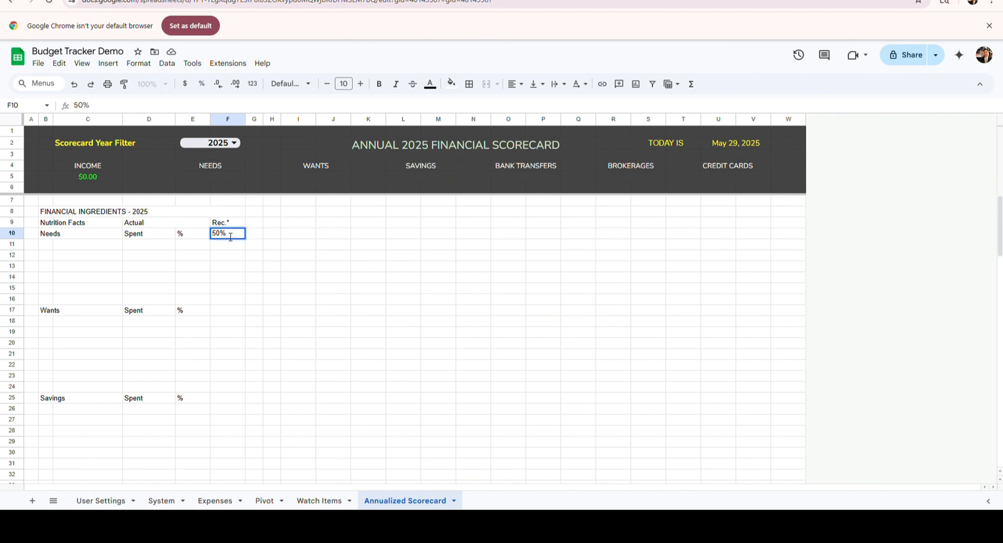
key("Return")
left_click(232, 314)
type("20")
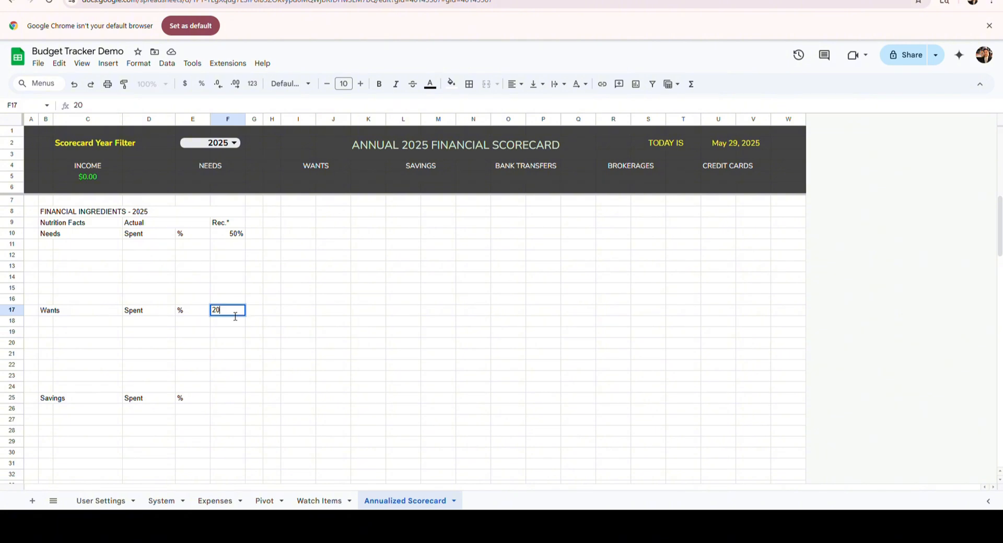
key("Return")
key("Down")
key("Down")
key("Down")
key("Down")
key("Down")
key("Down")
key("Down")
type("30%")
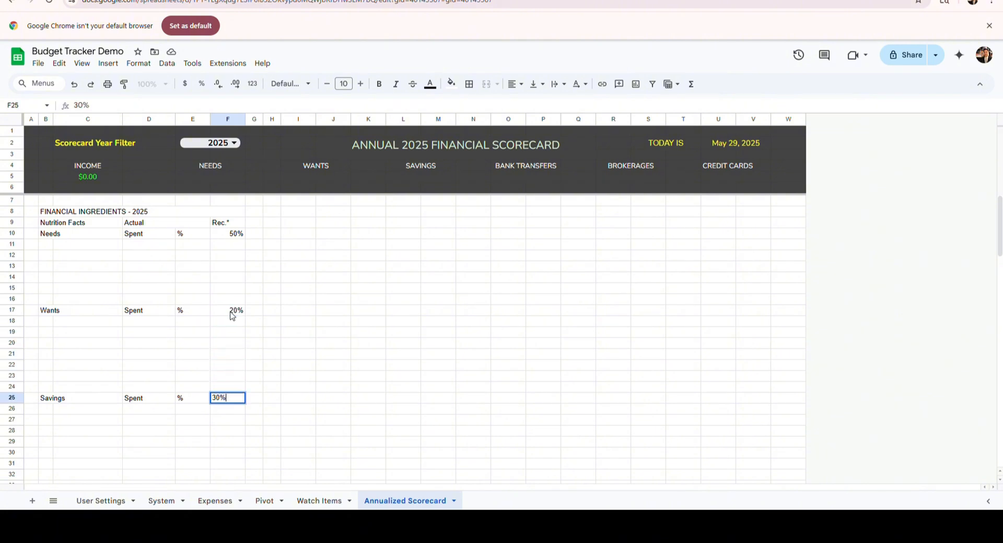
key("Up")
- In C11, enter an IFERROR QUERY formula listing the top four Needs categories from Expenses!D9:H, matched on System!L4 and year E2, padded from System!M3:N9
key("Up")
key("Up")
key("Up")
key("Left")
key("Left")
key("Up")
key("Up")
key("Up")
key("Up")
key("Up")
key("Up")
key("Up")
key("Up")
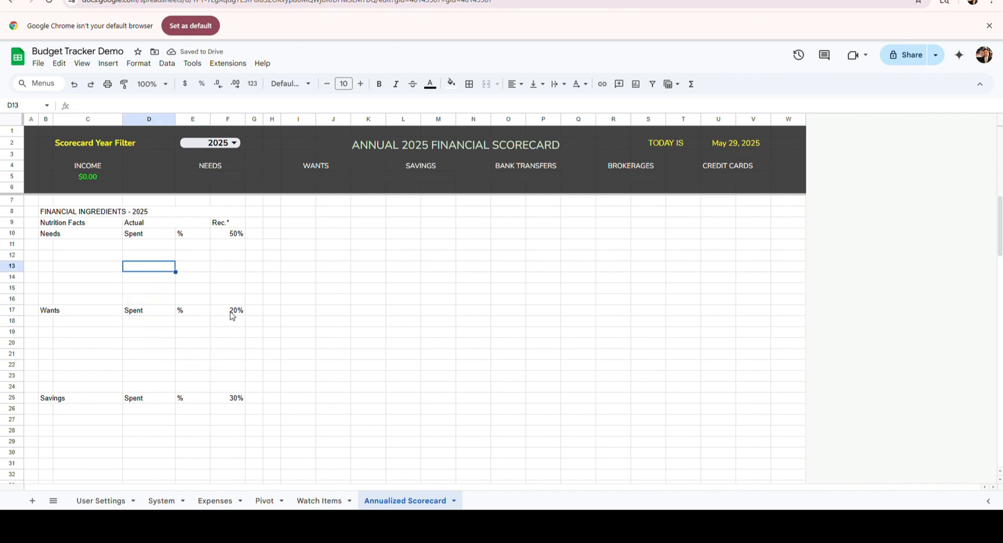
key("Up")
key("Up")
key("Left")
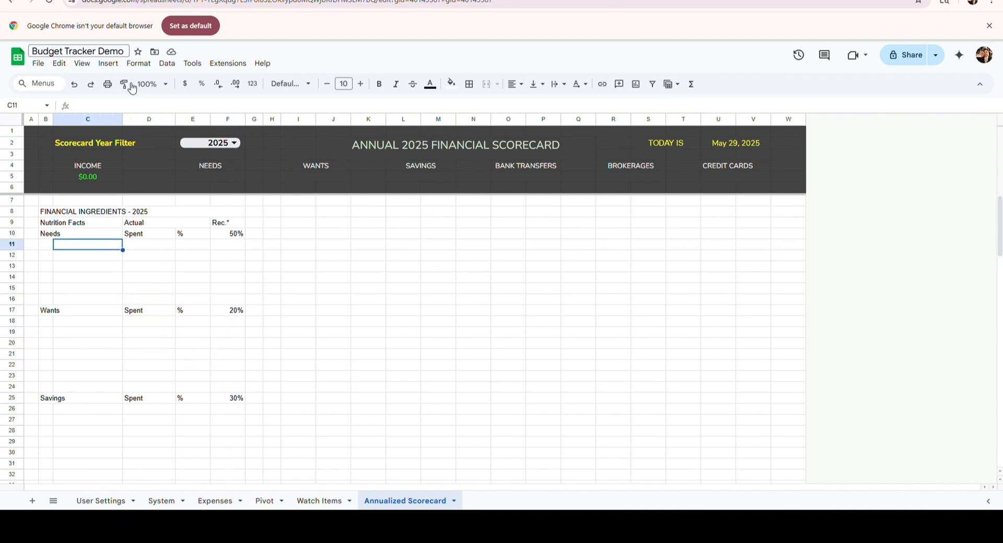
left_click(125, 107)
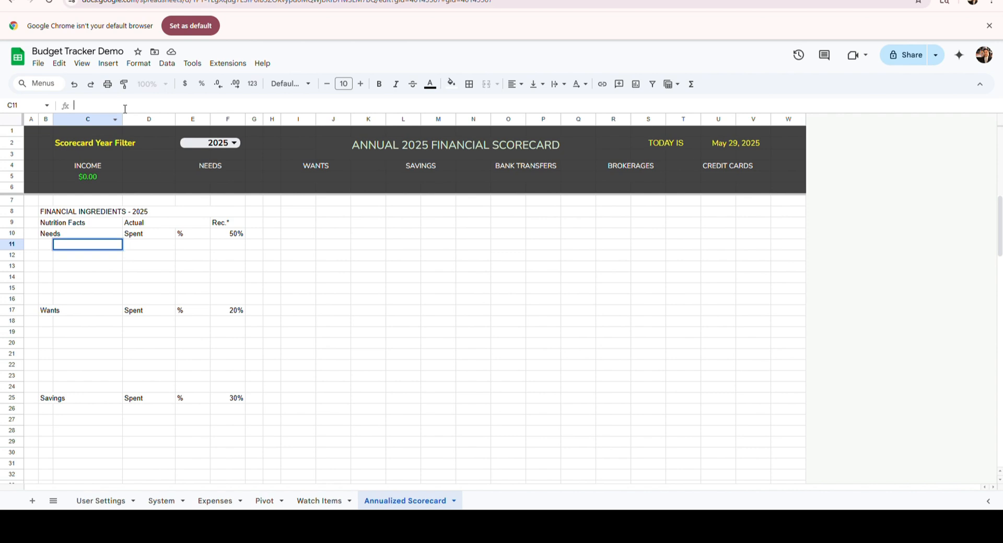
type("=iferror(query({query(Expenses!D9:H,\"select F,sum(G) where F matches \"&System!L4&\" and year(D)=\"&E2&\" group by F order by sum(G) desc limit 4 label sum(G) ''\");query(System!M3:N9,\"select *\")},\"select * limit 4\"),\" \")")
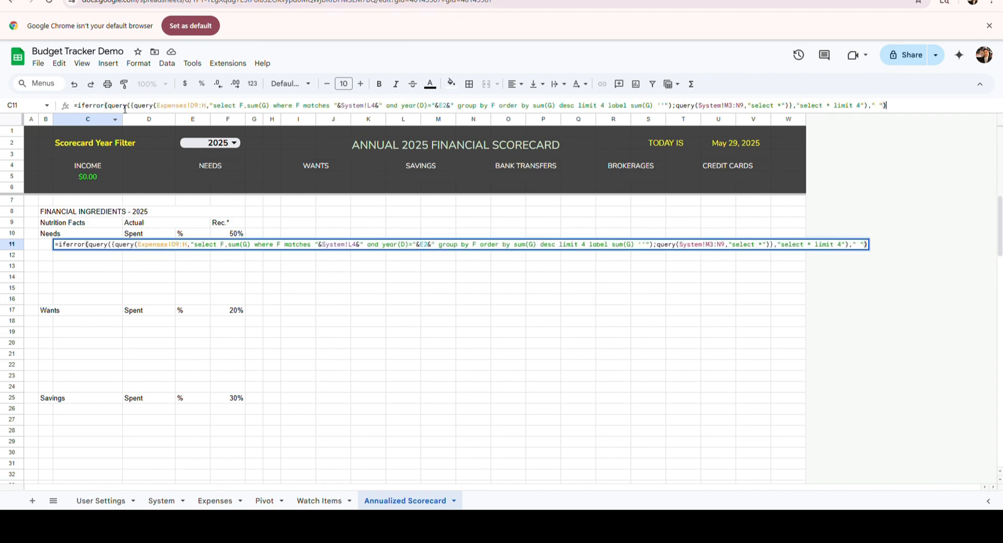
- In C15, enter a QUERY on Expenses!D9:H returning 'Other' as sum(G) minus D11 through D14, filtered by System!L4 and year E2
left_click(87, 288)
left_click(111, 106)
type("=query(Expenses!D9:H,\"select 'Other',sum(G)-\"&(D11+D12+D13+D14)&\" where F matches \"&System!L4&\" and year(D)=\"&E2&\" group by 'Other' label 'Other' '',sum(G)-\"&(D11+D12+D13+D14)&\" ''\")")
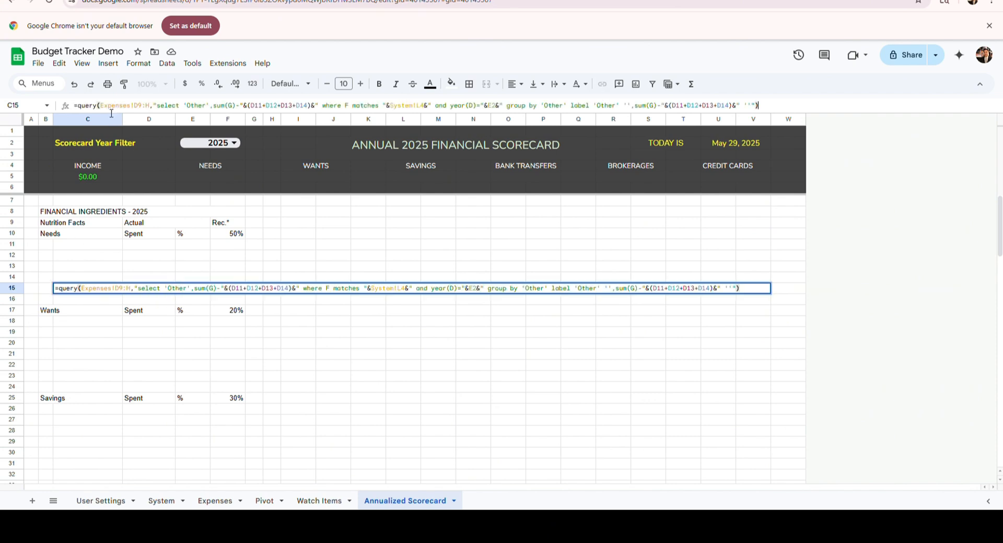
- In C18, enter an IFERROR QUERY formula listing the top five Wants categories from Expenses!D9:H, matched on System!L5 and year E2, padded from System!M3:N9
left_click(88, 320)
left_click(152, 106)
type("=iferror(query({query(Expenses!D9:H,\"select F,sum(G) where F matches \"&System!L5&\" and year(D)=\"&E2&\" group by F order by sum(G) desc limit 5 label sum(G) ''\");query(System!M3:N9,\"select *\")},\"select * limit 5\"),\" \")")
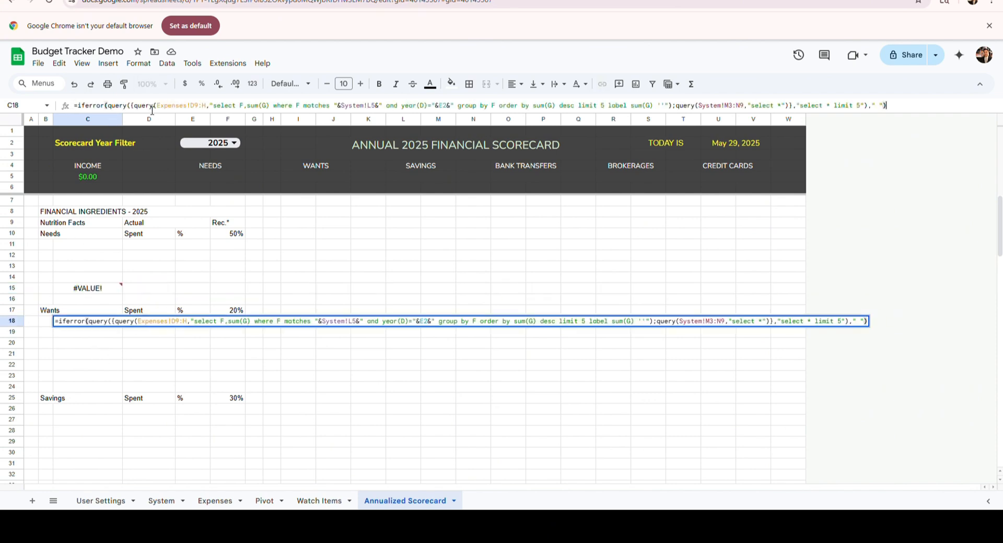
- In C23, enter a QUERY on Expenses!D9:H returning 'Other' as sum(G) minus D18 through D22, filtered by System!L5 and year E2
left_click(88, 376)
left_click(136, 107)
type("=query(Expenses!D9:H,\"select 'Other',sum(G)-\"&(D18+D19+D20+D21+D22)&\" where F matches \"&System!L5&\" and year(D)=\"&E2&\" group by 'Other' label 'Other' '',sum(G)-\"&(D18+D19+D20+D21+D22)&\" ''\")")
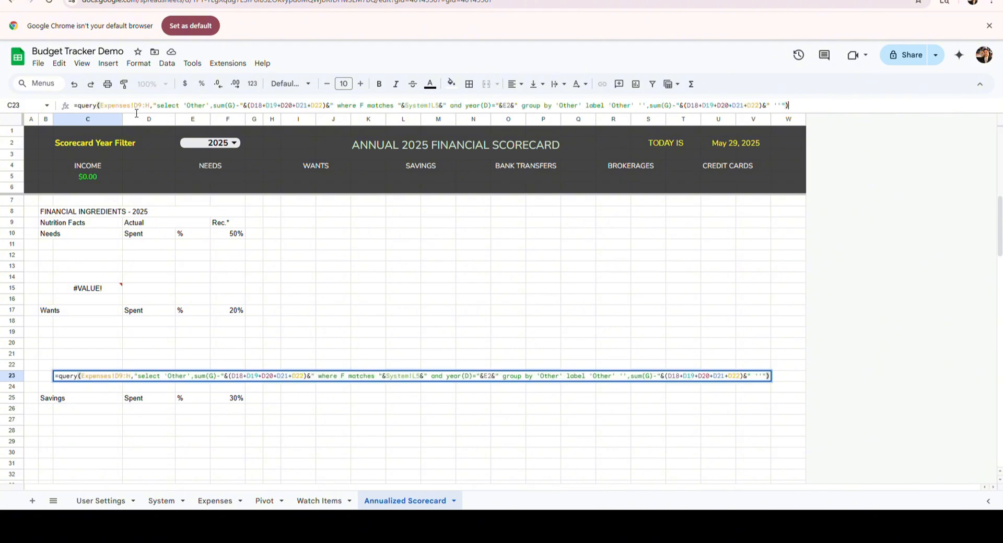
key("Return")
- In C26, enter an IFERROR QUERY formula summing Savings categories from Expenses!D9:H, matched on System!L6 and year E2 and grouped by F
key("Down")
key("Down")
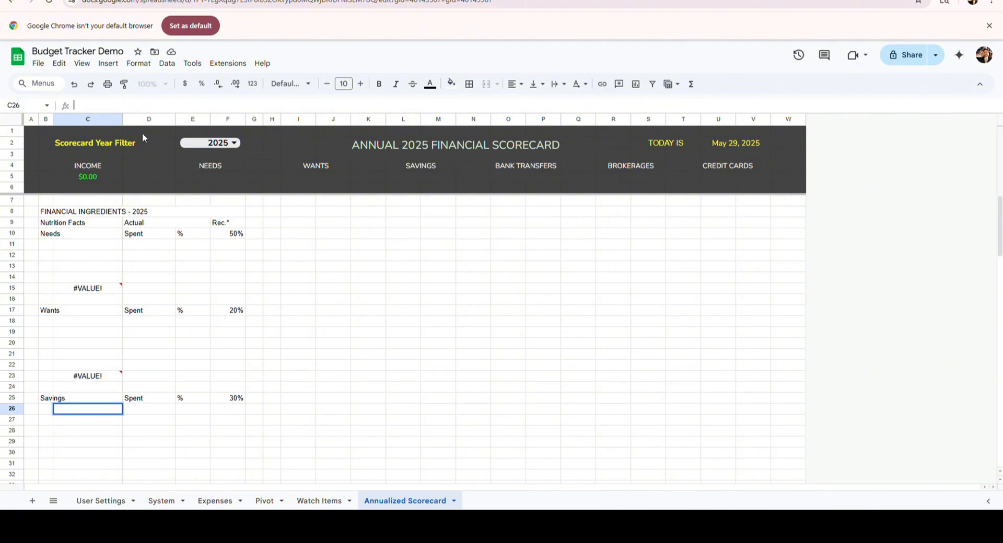
type("=iferror(query({query(Expenses!D9:H,\"select F,sum(G) where F matches \"&System!L6&\" and year(D)=\"&E2&\" group by F order by sum(G) desc limit 2 label sum(G) ''\");query(System!M3:N9,\"select *\")},\"select * limit 2\"),\" \")")
key("Return")
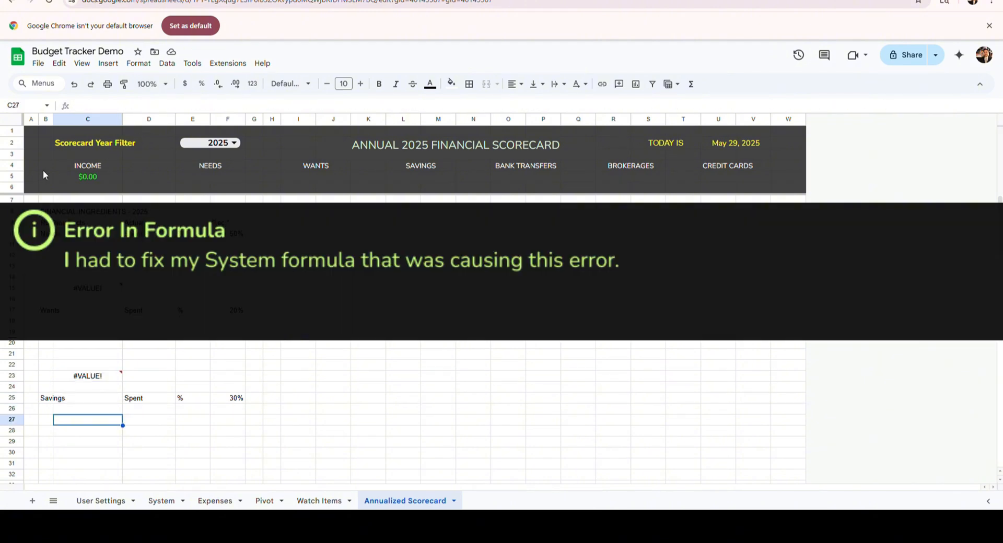
- In C28, enter a QUERY on Expenses!D11:H returning 'Other' as sum(G) minus D26+D27, filtered by System!L6 and year E2
key("Down")
left_click(163, 107)
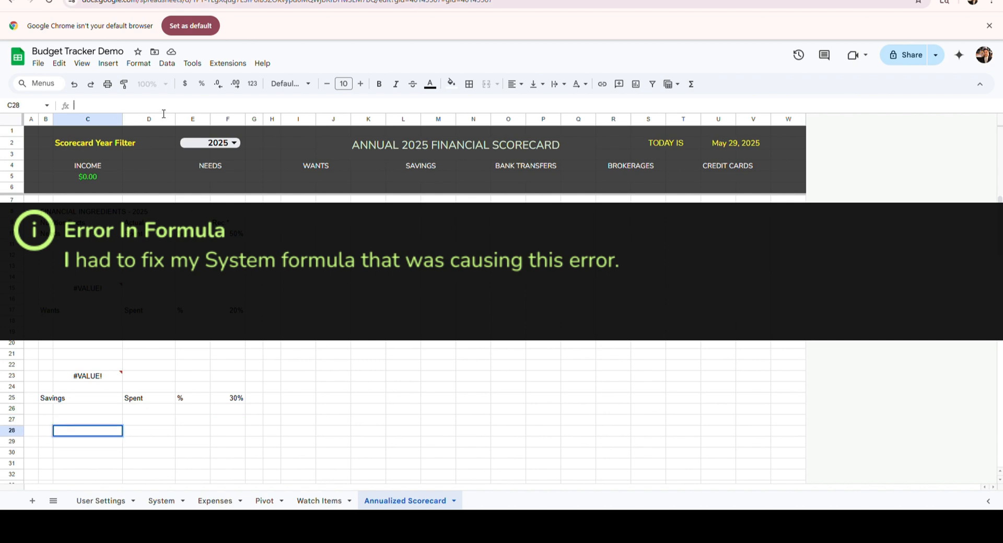
type("=query(Expenses!D11:H,\"select 'Other',sum(G)-\"& (D26+D27) &\" where F matches \"&System!L6&\" and year(D)=\"&E2&\" group by 'Other' label 'Other' '',sum(G)-\"&(D26+D27)&\" ''\")")
key("Return")
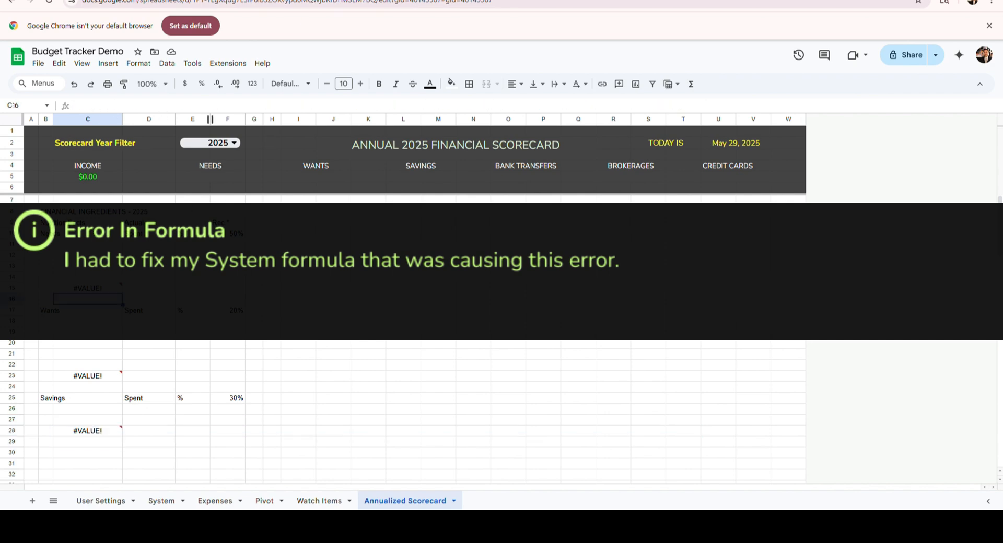
- Enter the label "Total" in C16 at the end of the Needs section
type("Tot")
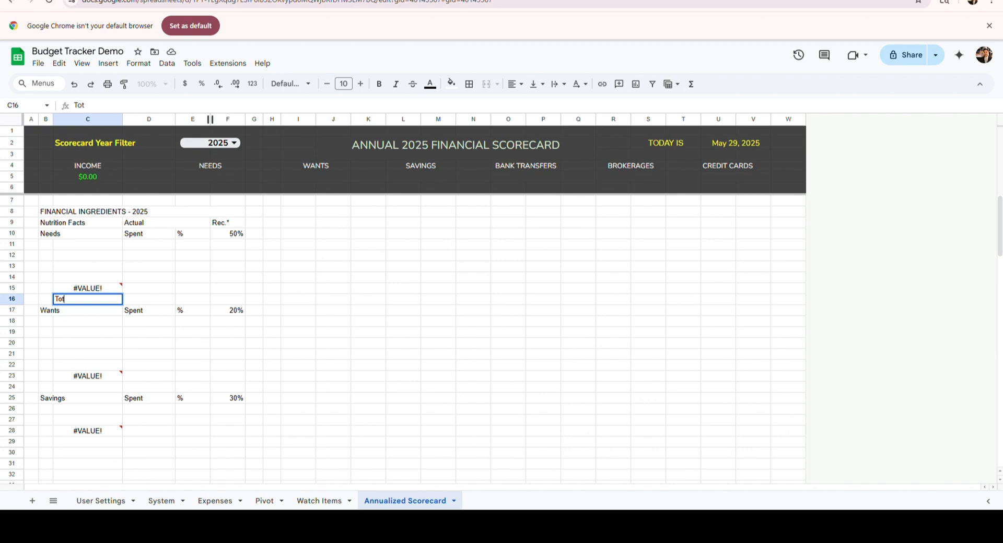
type("al")
key("Return")
- Enter the label "Total" in C24 at the end of the Wants section
key("Down")
key("Down")
key("Down")
key("Down")
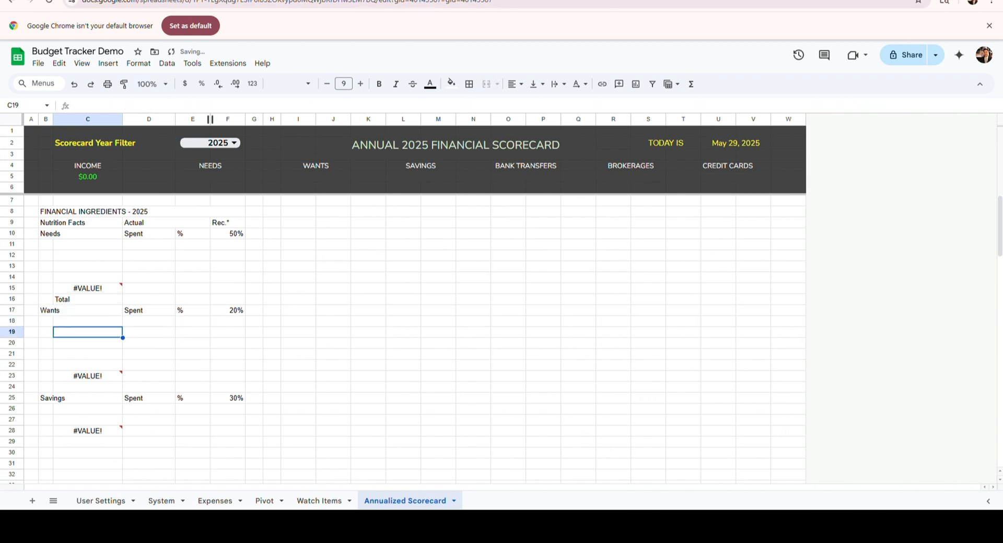
key("Return")
key("Return")
key("Return")
key("Return")
key("Return")
key("Return")
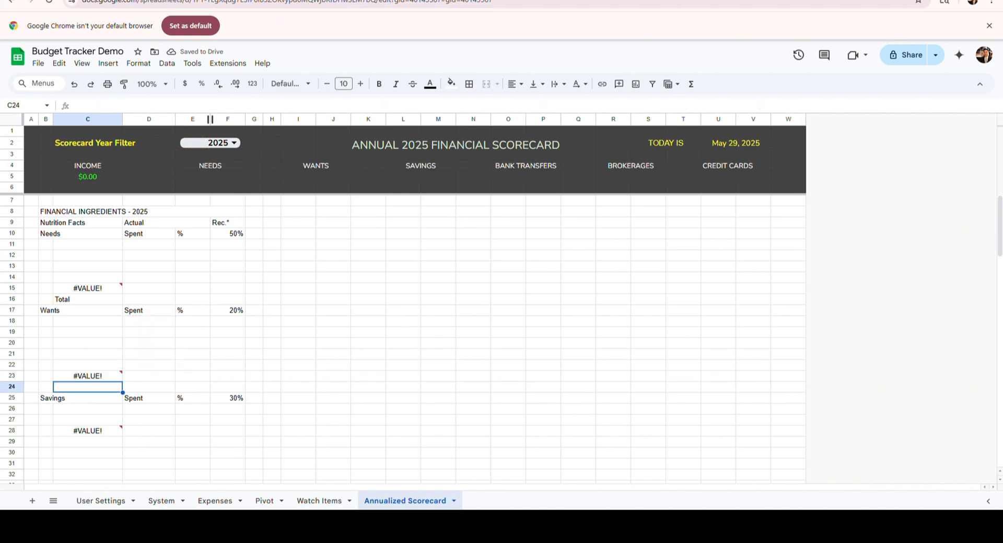
type("Total")
key("Return")
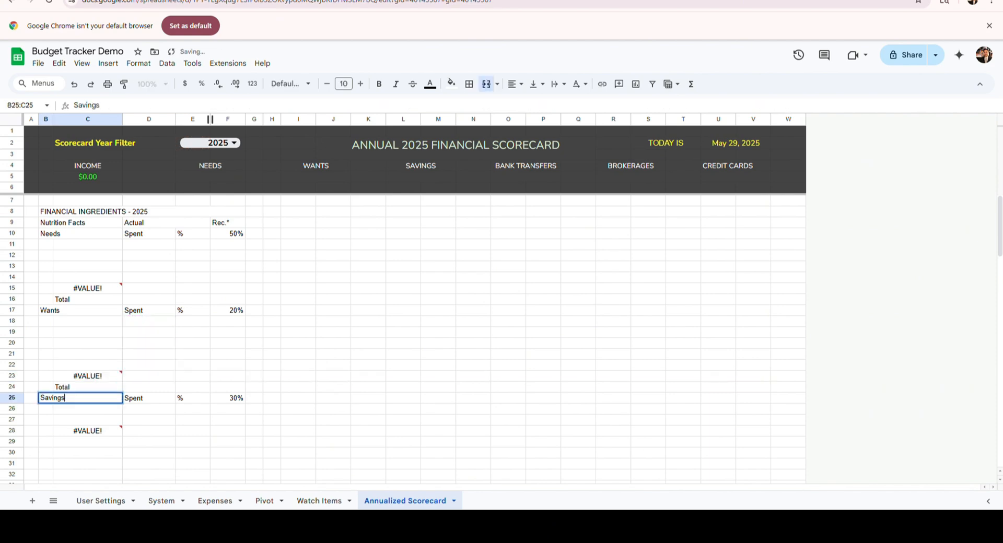
- Enter the label "Total" in C29 at the end of the Savings section
key("Down")
key("Down")
key("Down")
key("Down")
type("Total")
key("Return")
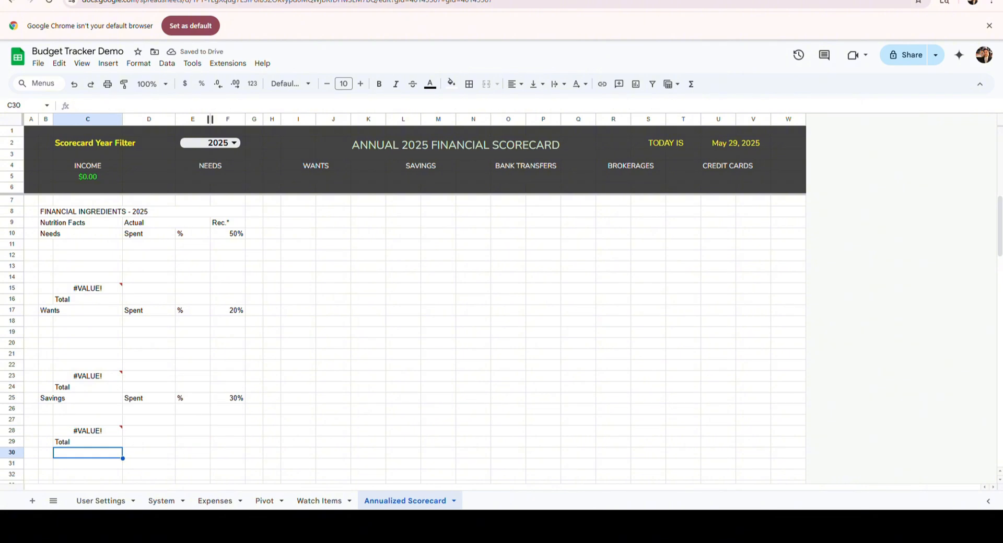
- Total the Needs spending in D16 with the formula =sum(D11:D15)
left_click(149, 244)
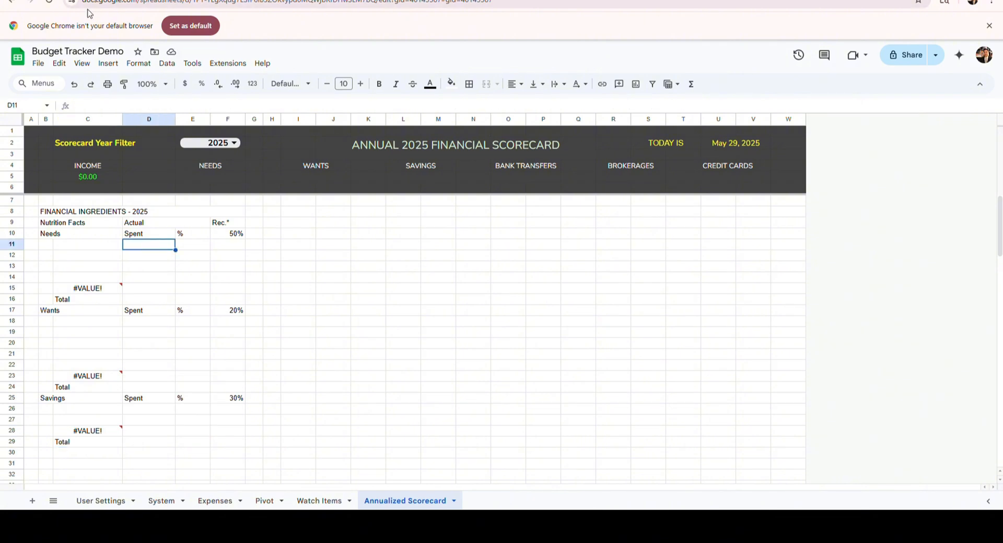
left_click(147, 300)
type("=sum(D11:D15)")
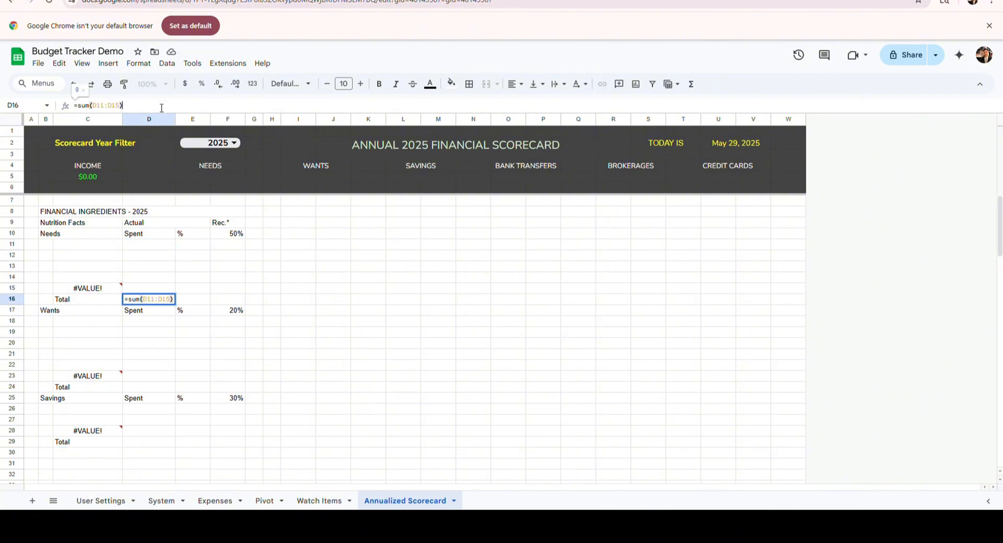
key("Return")
- Total the Wants spending in D24 with the formula =sum(D18:D23)
left_click(149, 388)
left_click(192, 108)
type("=sum(D18:D23)")
key("Return")
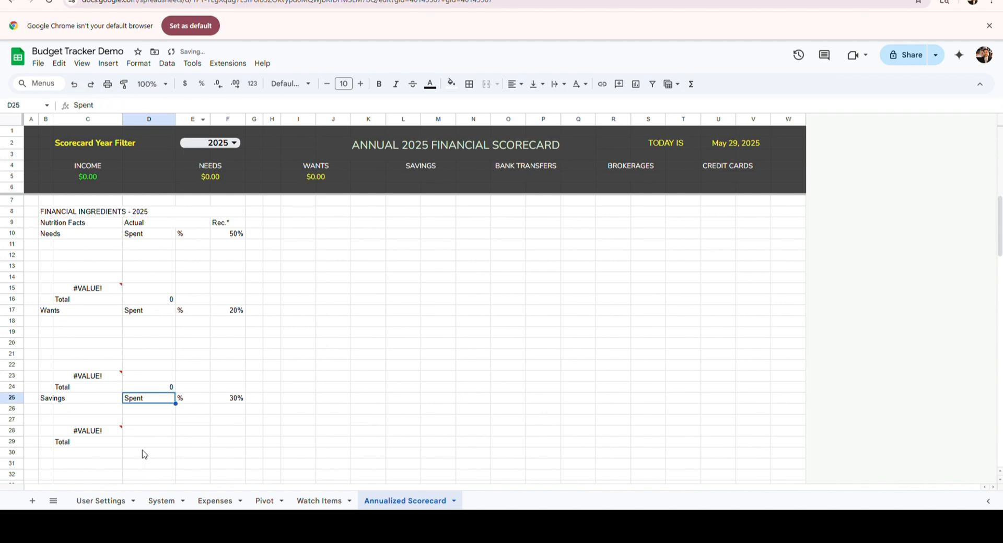
- Total the Savings spending in D29 with the formula =D26+D27+D28
left_click(146, 442)
type("=D26+D27+D28")
key("Return")
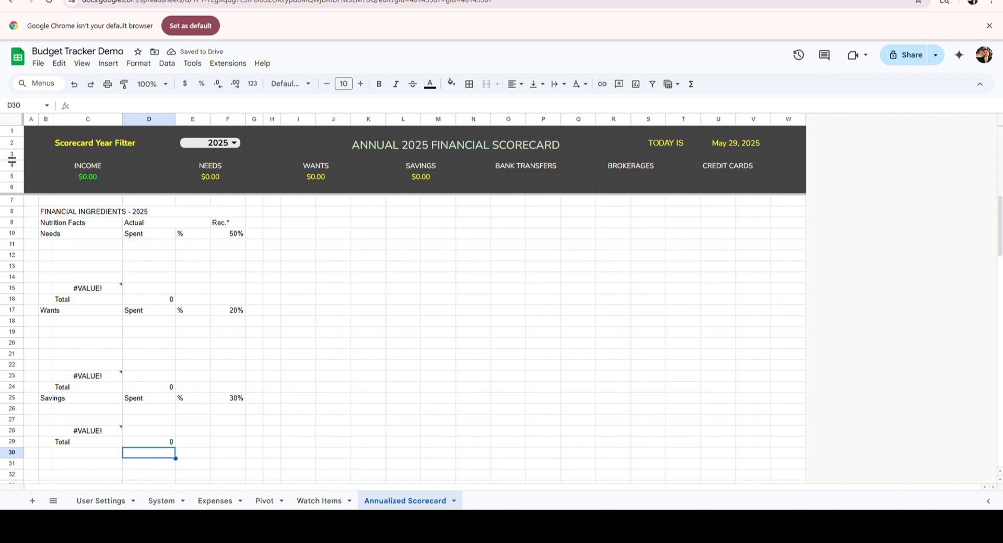
- Calculate the Needs share of total spending in E16 with =iferror(D16/sum(D$16,D$24,D$29),0)
left_click(193, 247)
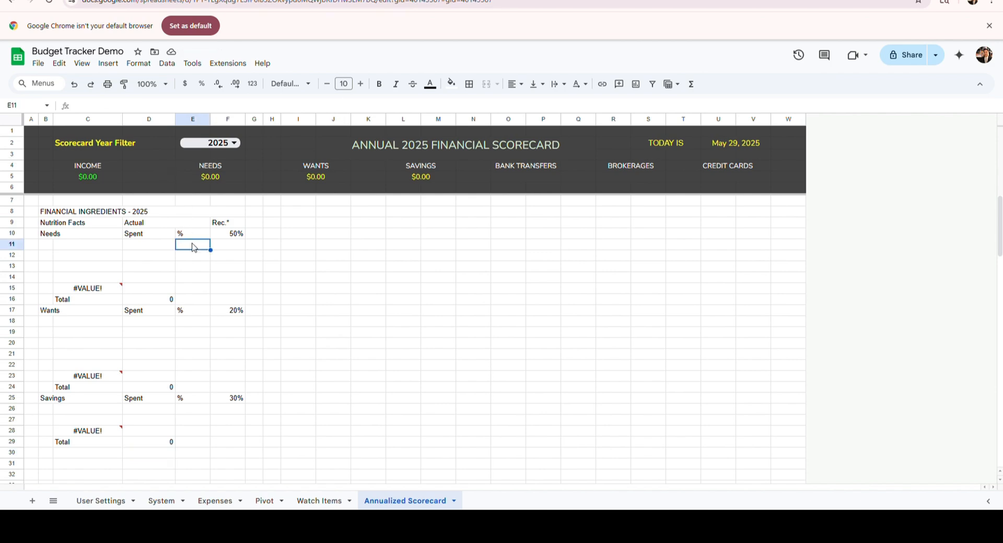
left_click(203, 302)
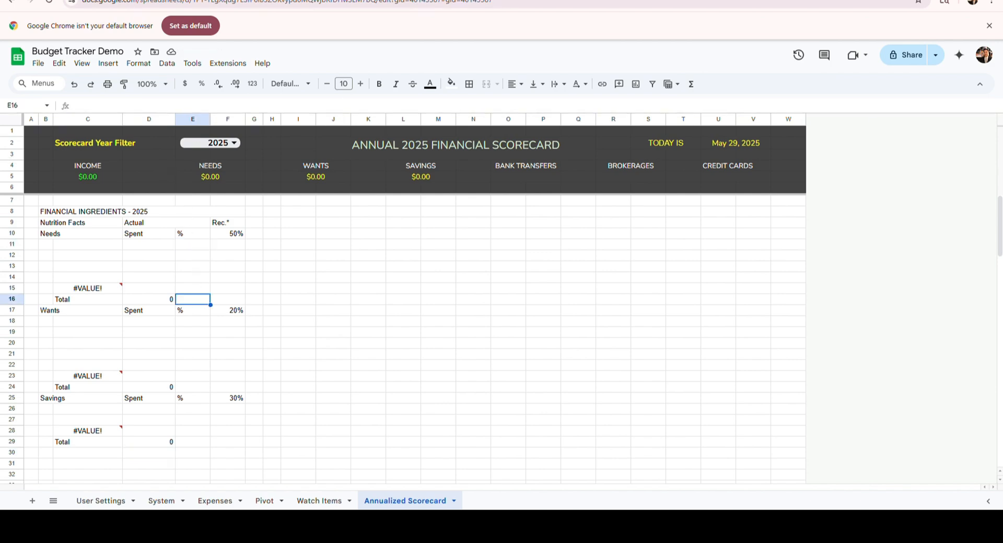
type("=iferror(D16/sum(D$16,D$24,D$29),0)")
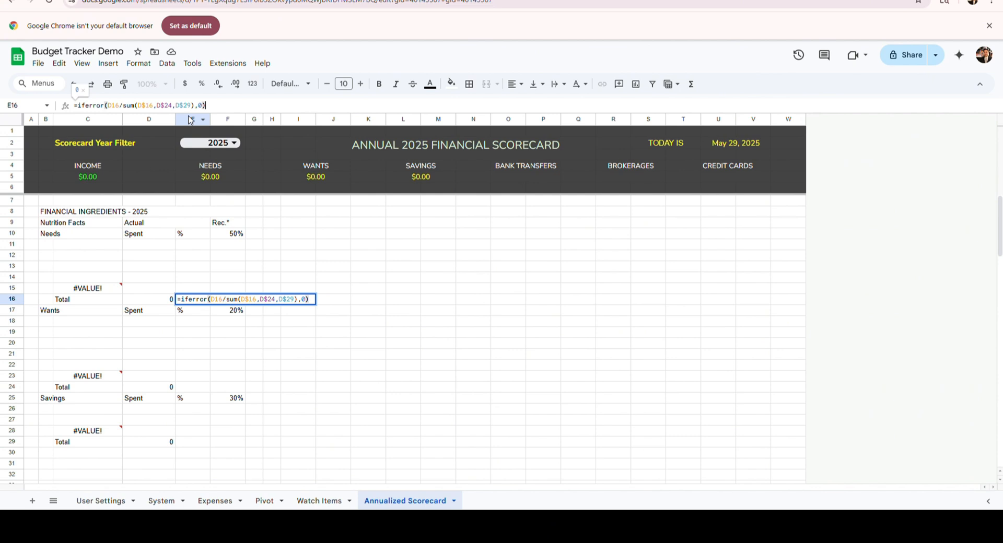
key("Return")
- Calculate the Wants share of total spending in E24 with =iferror(D24/sum(D$16,D$24,D$29),0)
left_click(179, 387)
type("=iferror(D24/sum(D$16,D$24,D$29),0)")
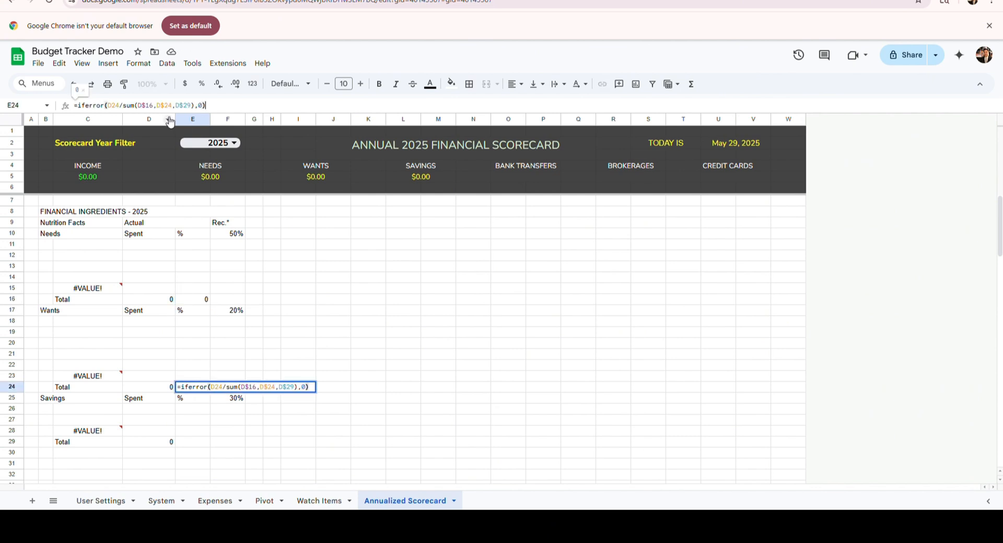
key("Return")
- Calculate the Savings share of total spending in E29 with =iferror(D29/sum(D$16,D$24,D$29),0)
key("Down")
key("Down")
key("Down")
key("Down")
type("=iferror(D29/sum(D$16,D$24,D$29),0)")
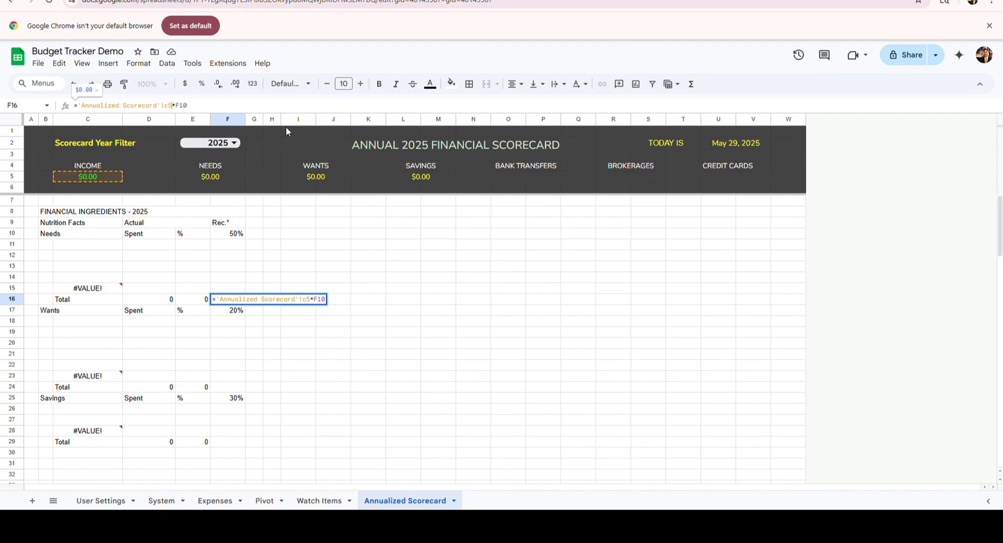
- Calculate the recommended amounts by multiplying 'Annualized Scorecard'!C5 by F10 in F16, by F17 in F24 and by F25 in F29
key("Return")
left_click(239, 389)
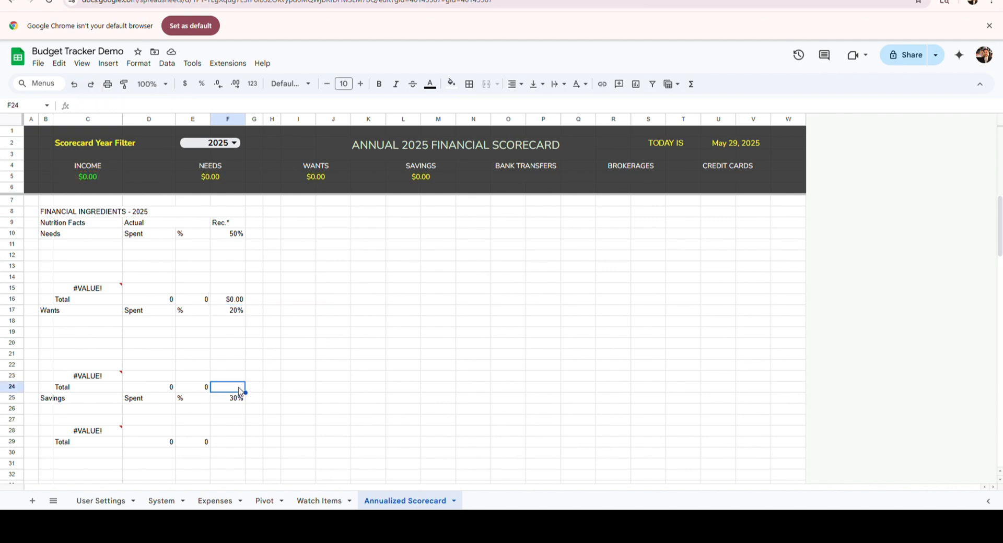
left_click(196, 107)
type("='Annualized Scorecard'!C5*F17")
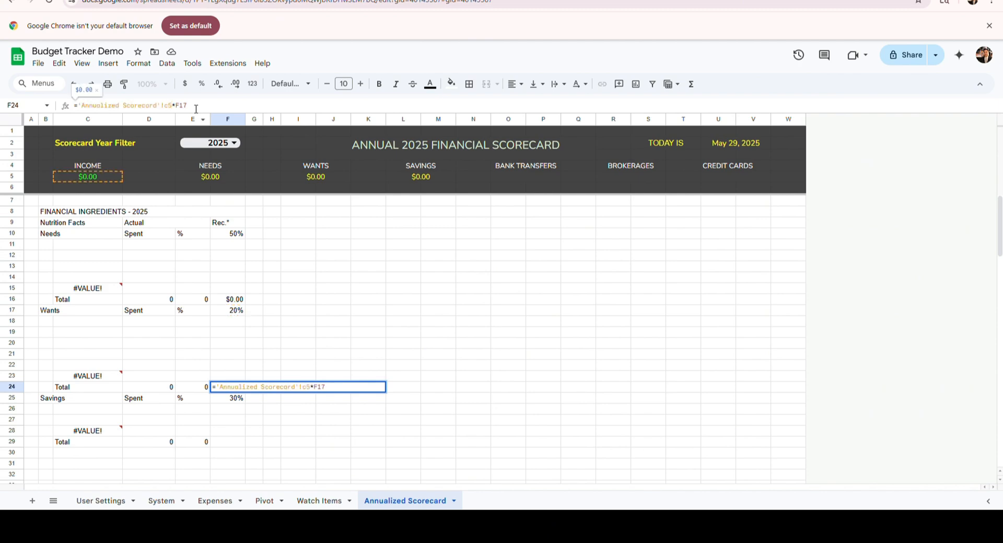
type("='Annualized Scorecard'!c5*F25")
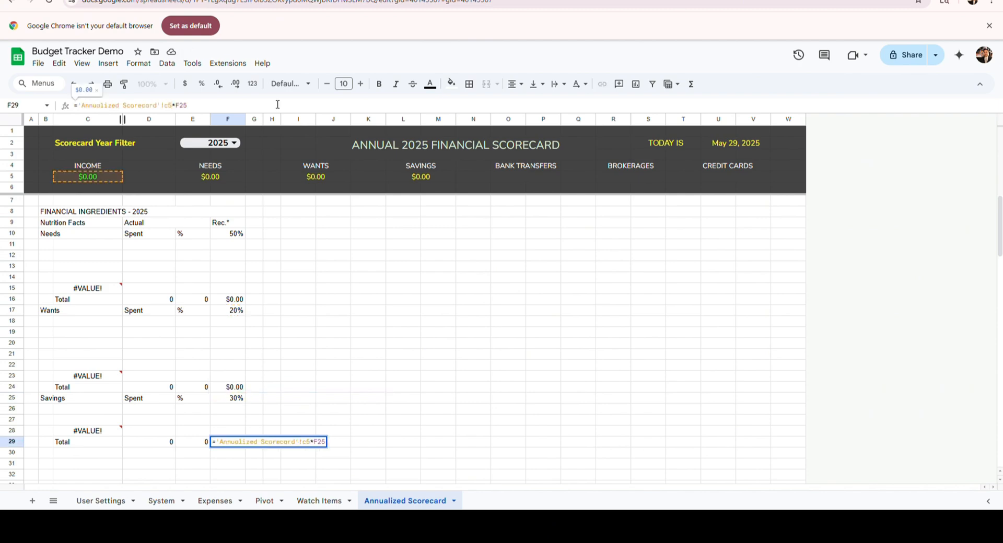
key("Return")
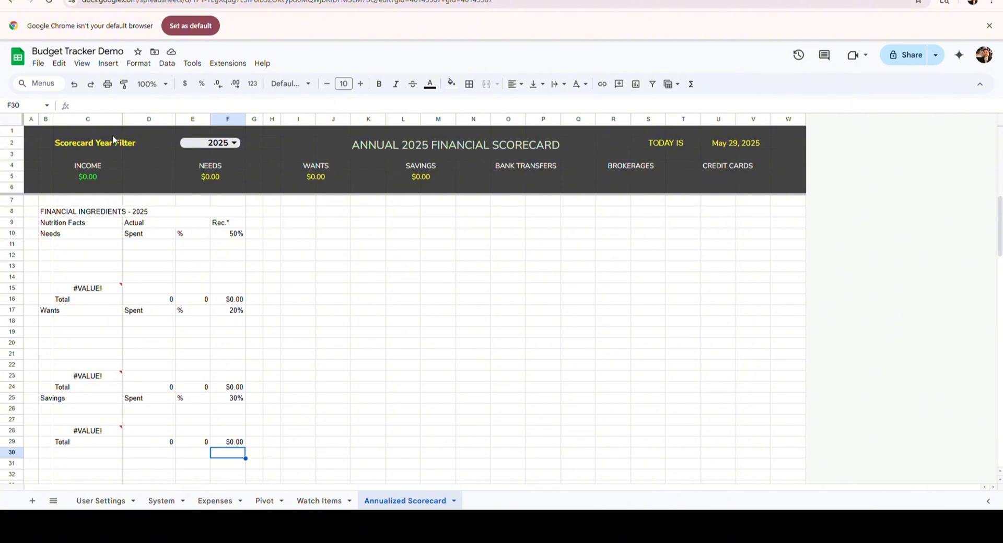
- Enter 0 in the first Needs percentage cell, E11, and copy it down through E15
left_click(197, 244)
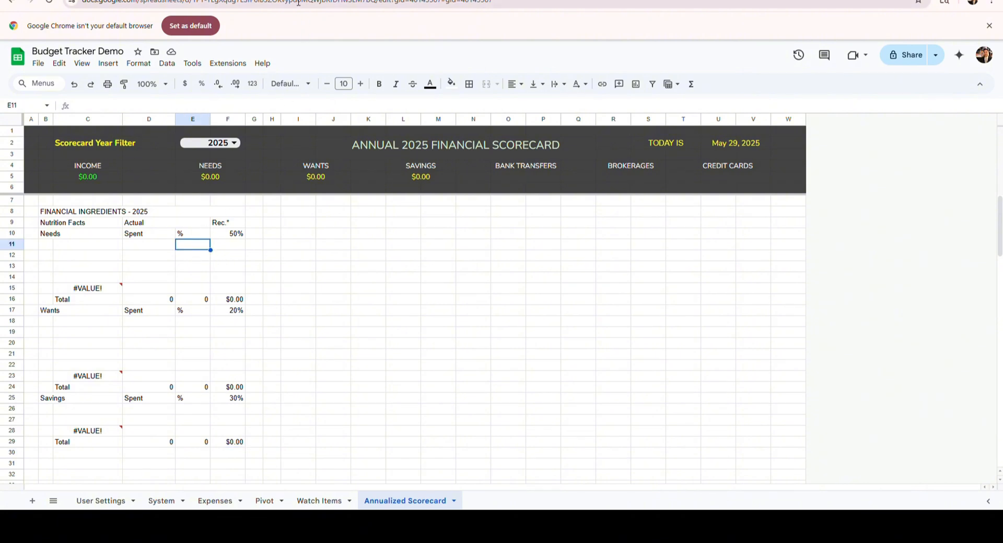
type("0")
left_click(59, 64)
mouse_move(94, 172)
left_click_drag(191, 245, 193, 376)
left_click(246, 211)
- Enter 0 in the first Wants percentage cell, E18, and copy it down through E23
left_click(192, 322)
type("0")
left_click_drag(193, 333, 195, 376)
left_click(246, 210)
- Copy the Wants percentage cell E18 into the Savings percentage cells E26:E28
left_click(192, 322)
left_click(193, 409)
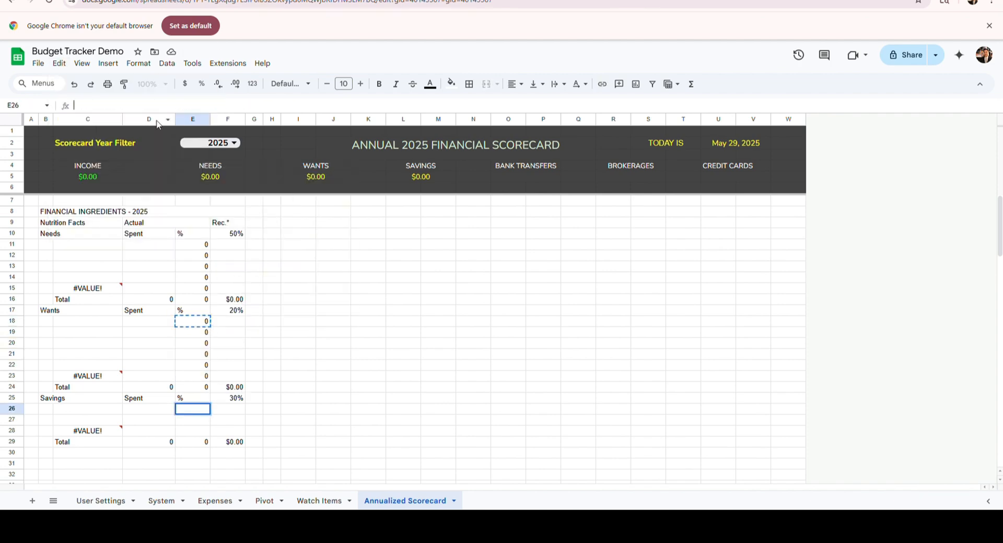
left_click(246, 210)
left_click_drag(193, 431, 193, 420)
key("ctrl+v")
left_click(139, 354)
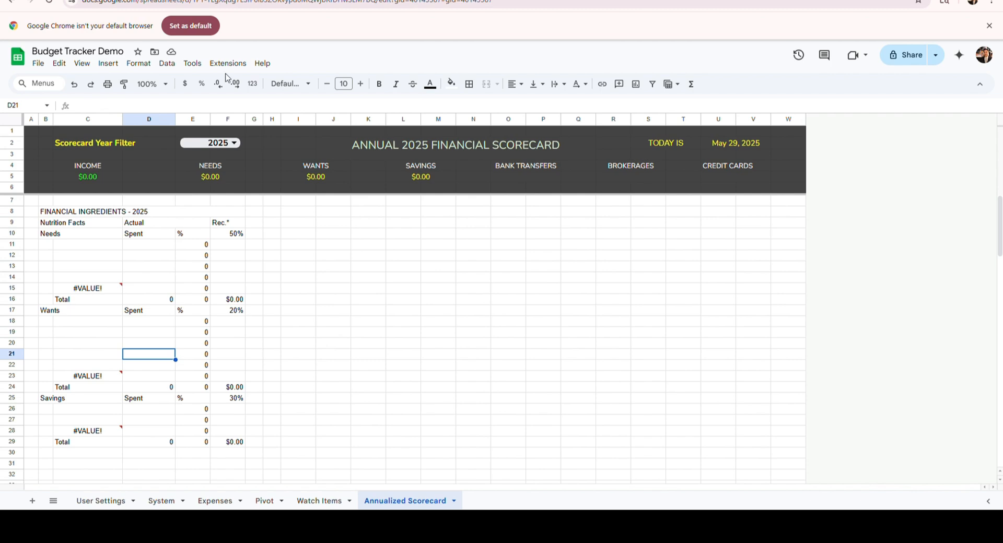
- Apply a red color scale to the three total rows, D16:F16, D24:F24 and D29:F29
left_click(152, 301)
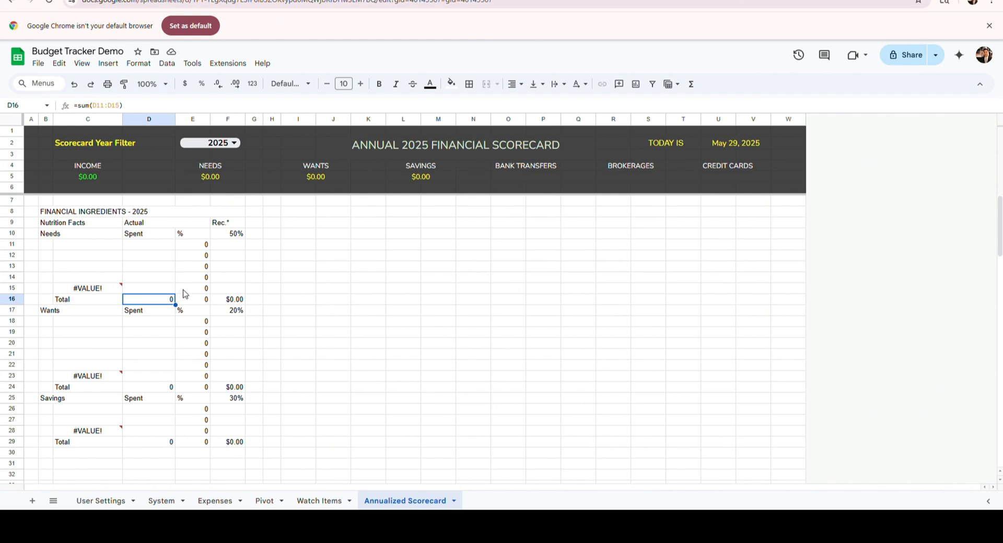
left_click(234, 303, "shift")
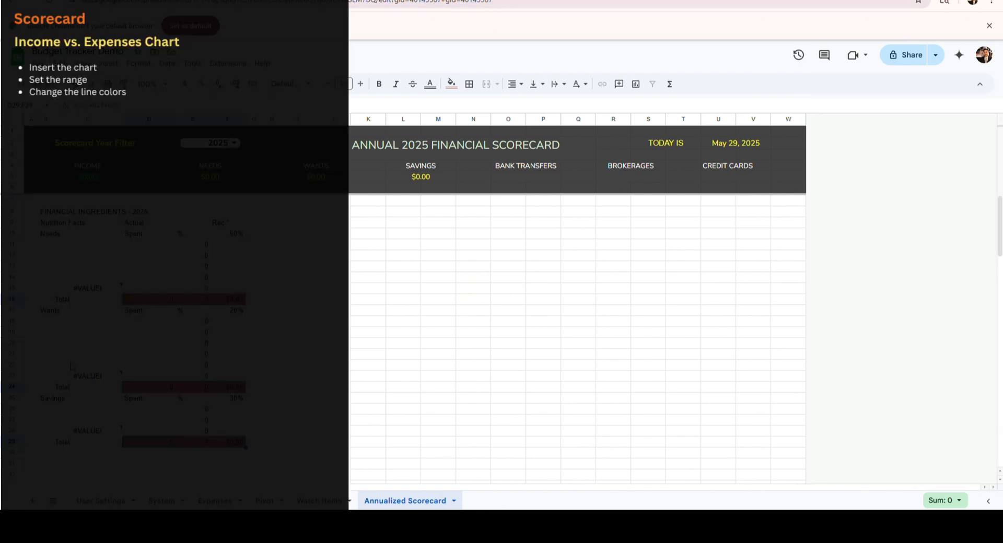
- Insert a stepped area chart beside the table using the data range System!O2:X15
left_click(404, 343)
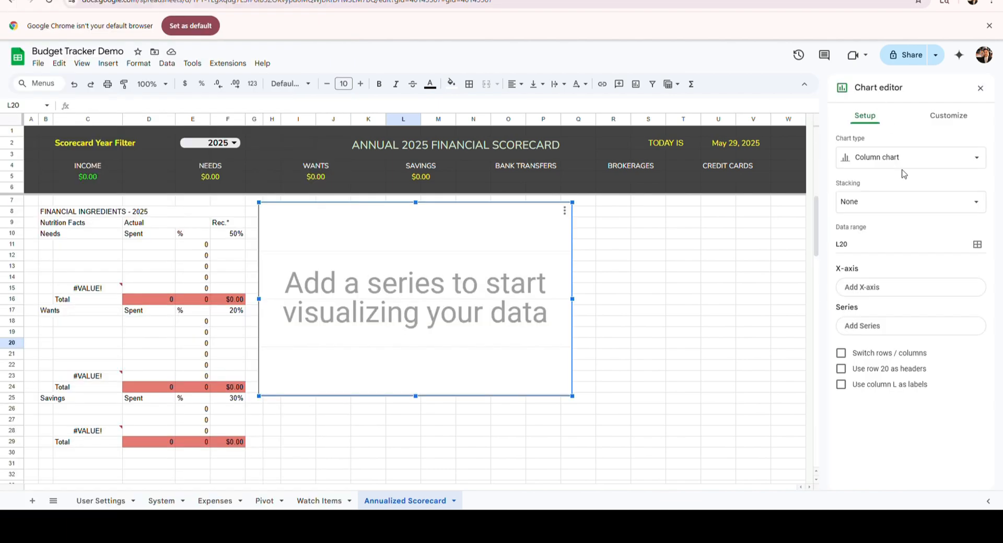
left_click(906, 161)
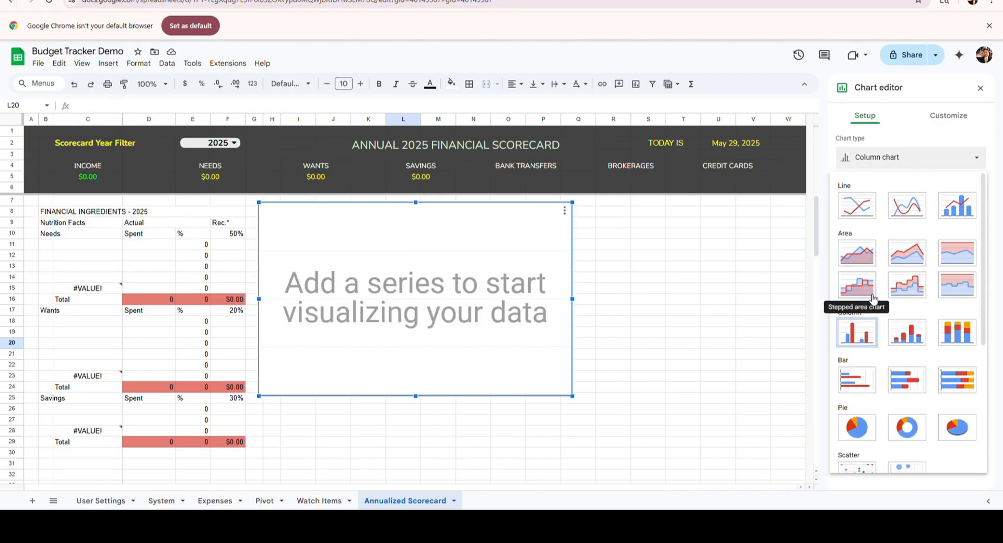
left_click(857, 286)
scroll(914, 298, "down", 3)
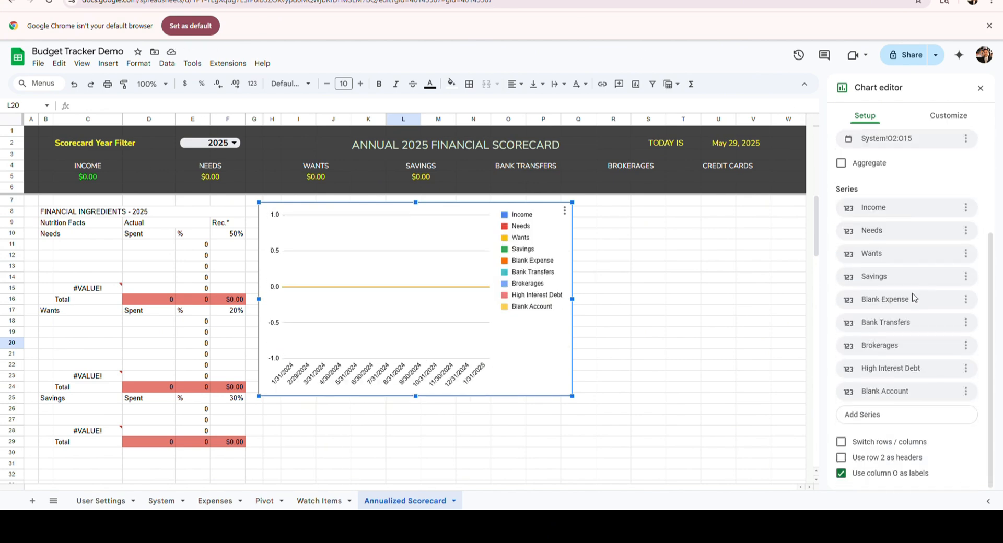
- Remove the Blank Expense, Bank Transfers, Brokerages, High Interest Debt and Blank Account series from the chart
scroll(914, 298, "up", 3)
left_click(948, 116)
left_click(865, 116)
scroll(888, 261, "down", 2)
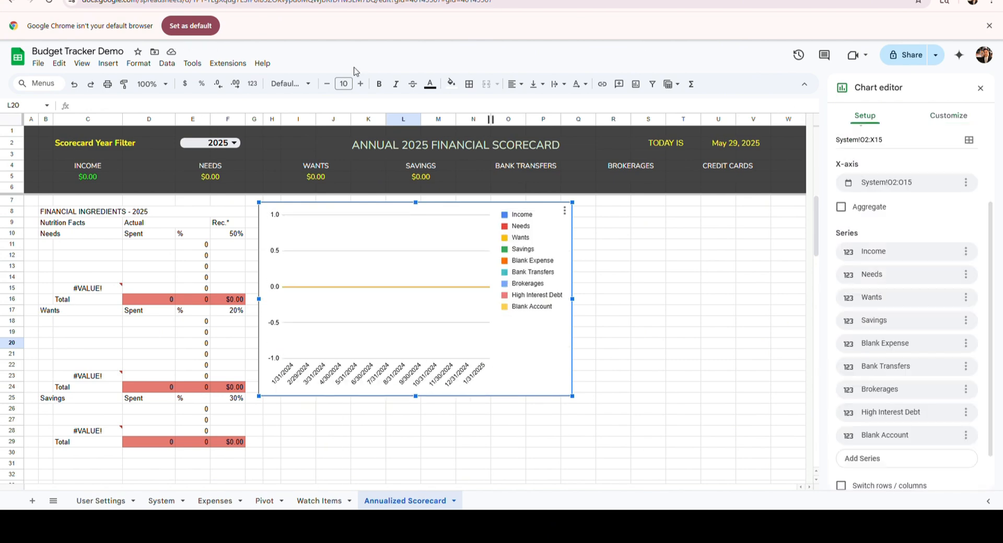
left_click(966, 343)
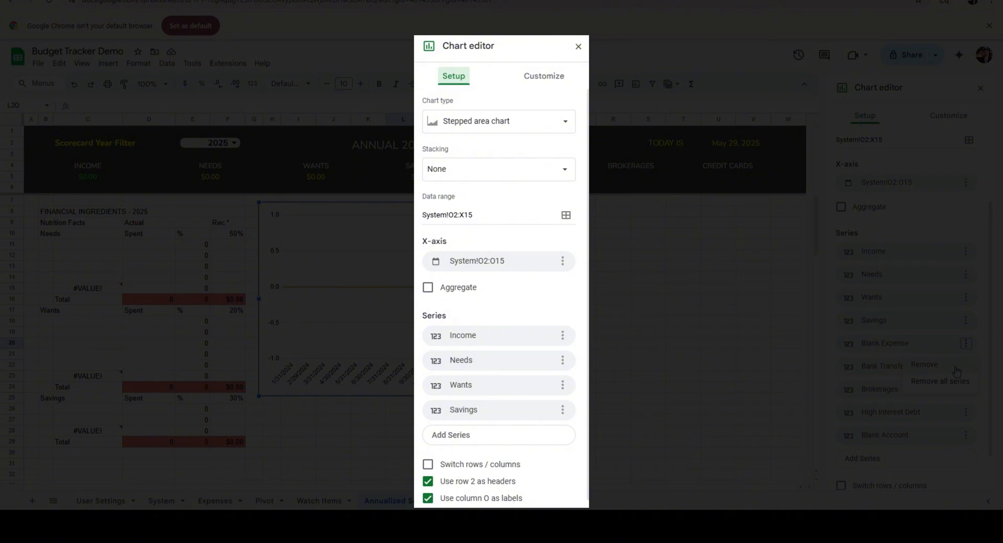
left_click(925, 364)
left_click(966, 345)
left_click(949, 364)
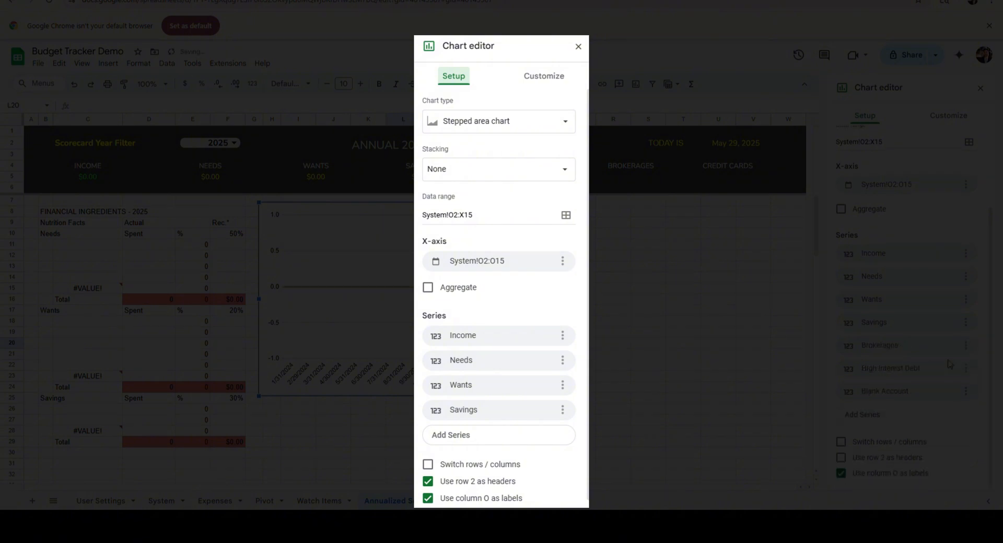
left_click(965, 345)
left_click(962, 367)
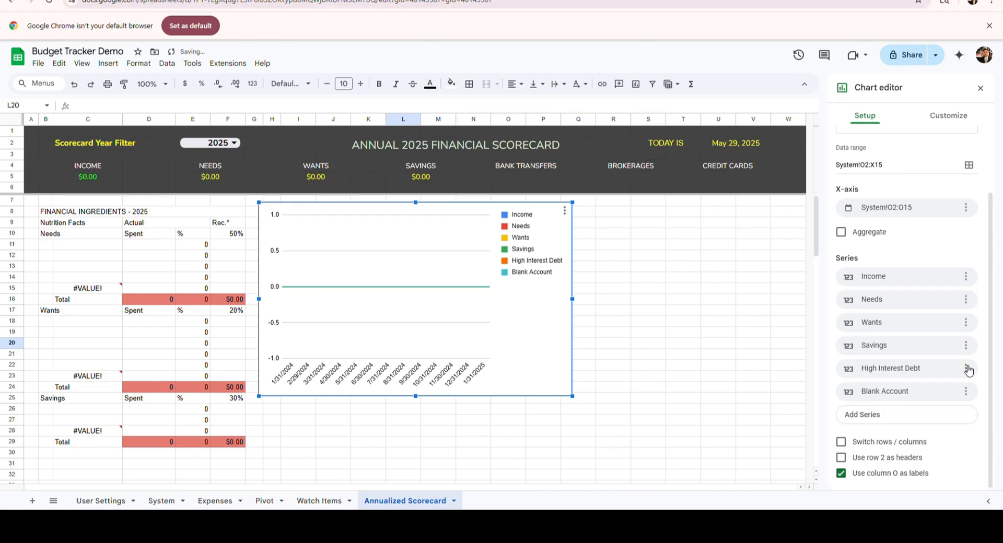
left_click(966, 368)
left_click(926, 388)
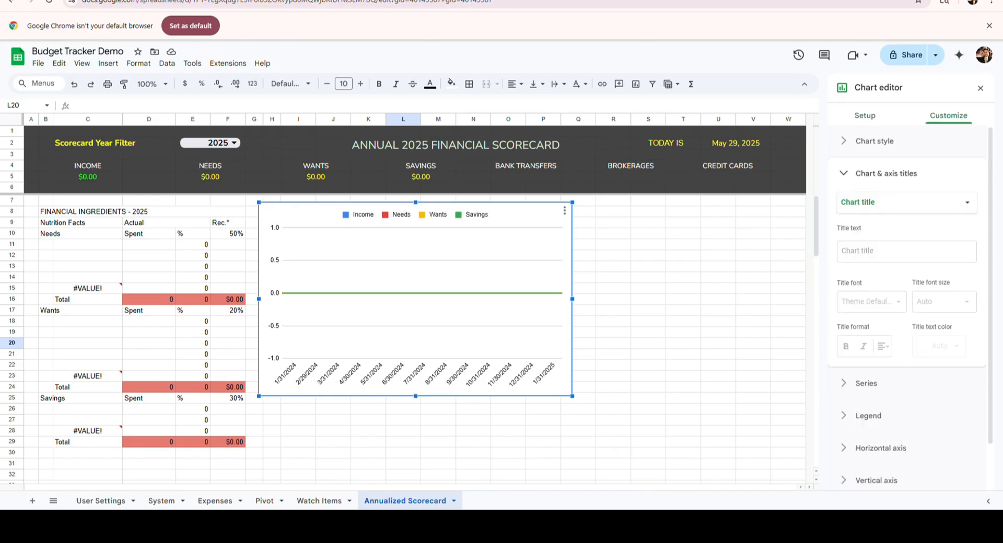
- Title the chart Monthly Income vs Expenses and place its legend at the bottom
scroll(946, 224, "down", 1)
left_click(946, 225)
type("Mon")
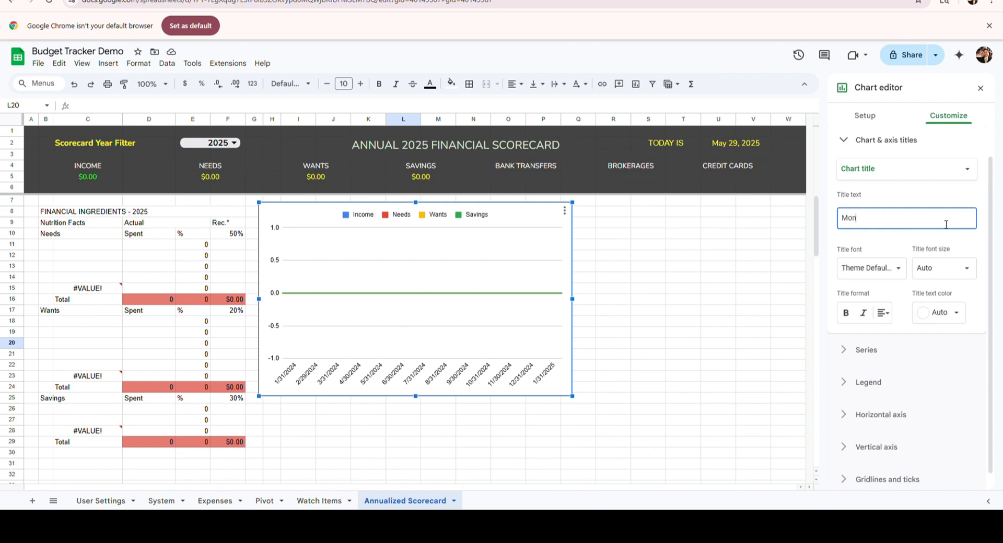
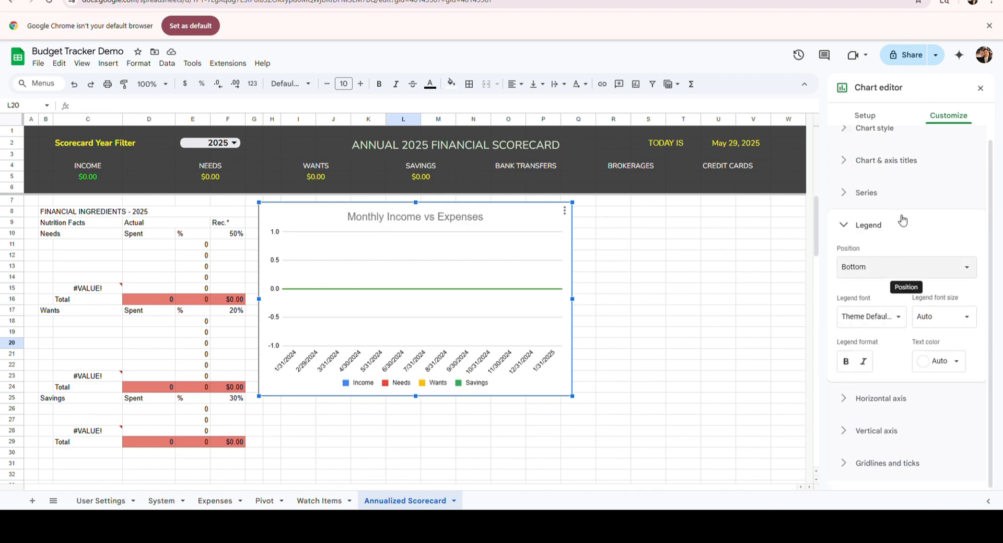
left_click(844, 225)
- Format the chart's Income series with a green dotted line
left_click(849, 207)
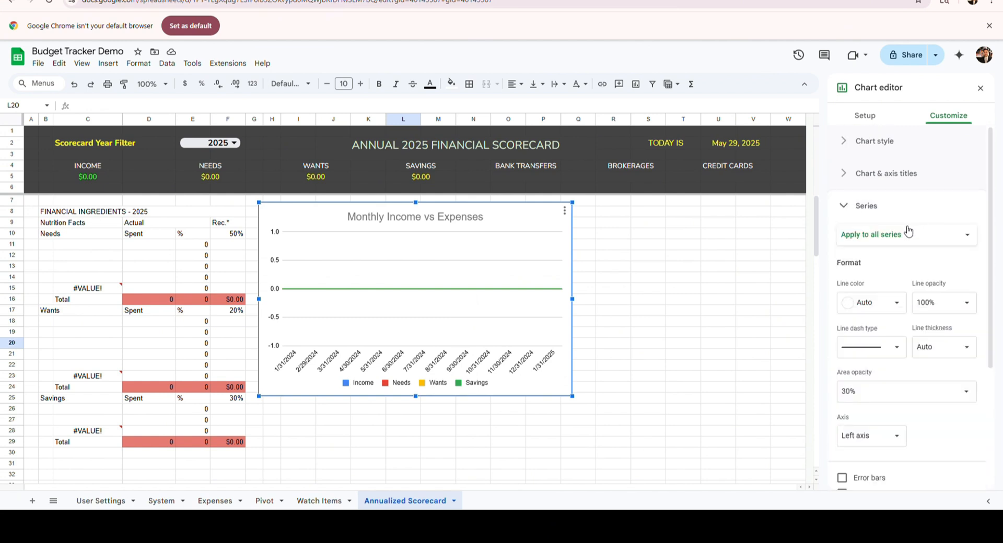
left_click(895, 234)
left_click(878, 250)
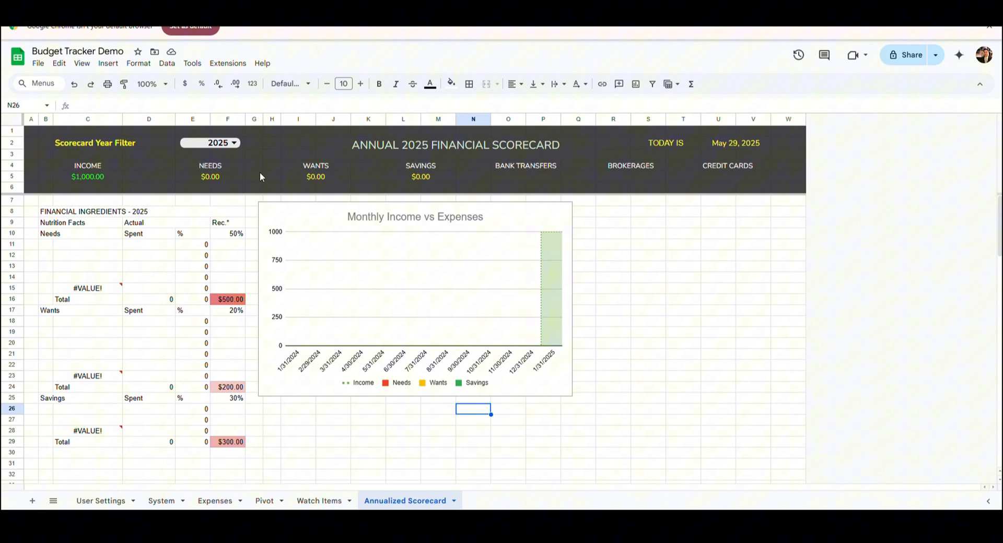
- Examine the Income total's formula in C5 and the scorecard year filter it refers to
left_click(87, 177)
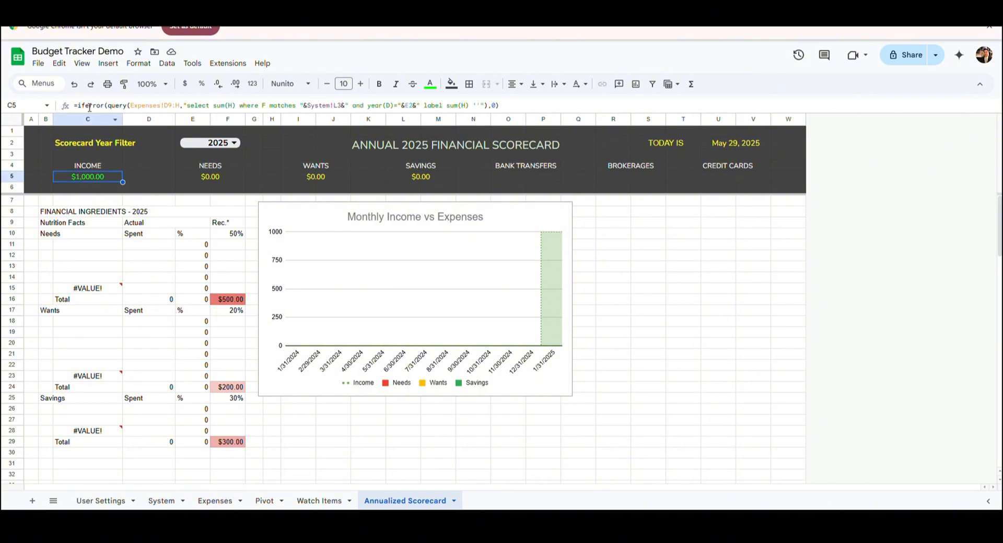
left_click_drag(81, 106, 588, 111)
left_click(595, 111)
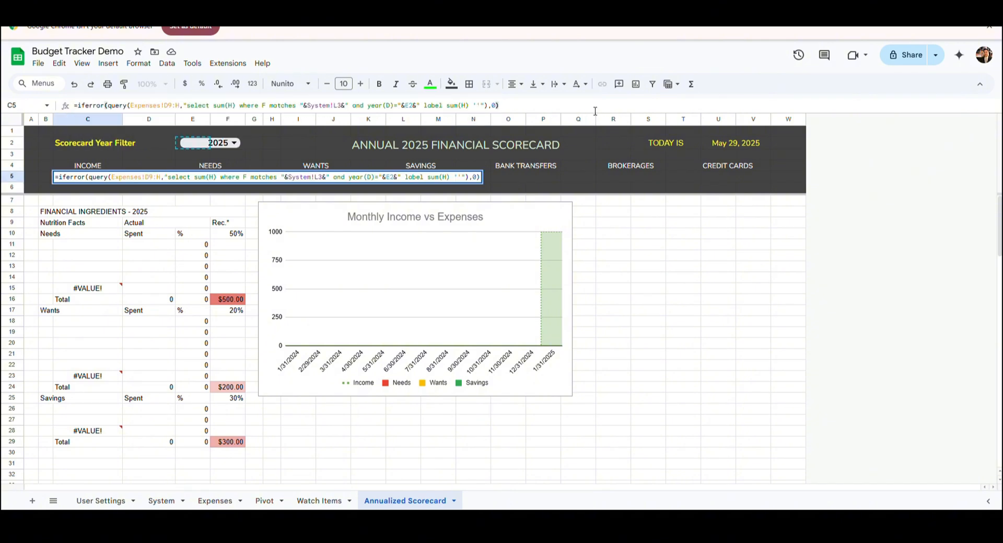
left_click(239, 147)
left_click(198, 159)
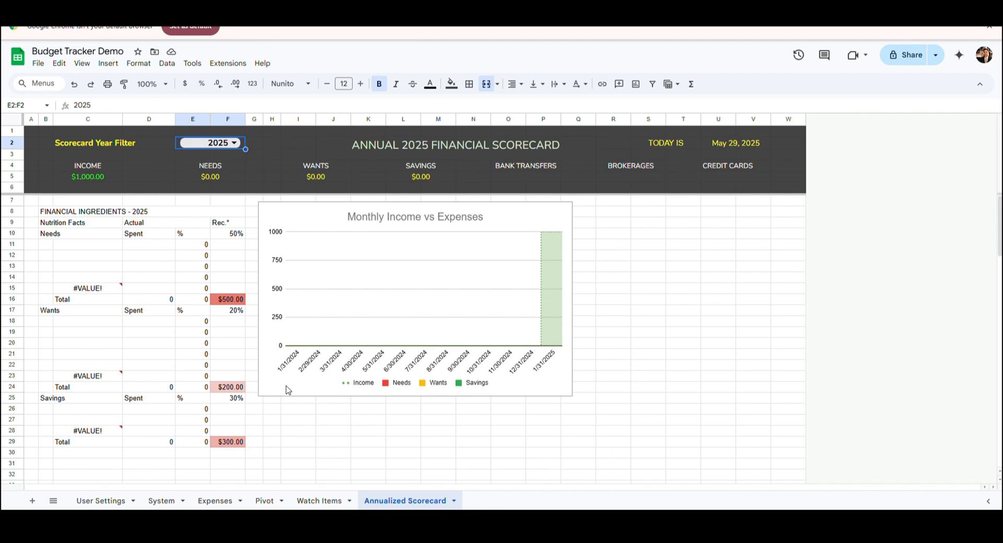
- Move the Monthly Income vs Expenses chart away from the table and shrink it to span about P15 to W29
left_click_drag(309, 225, 516, 271)
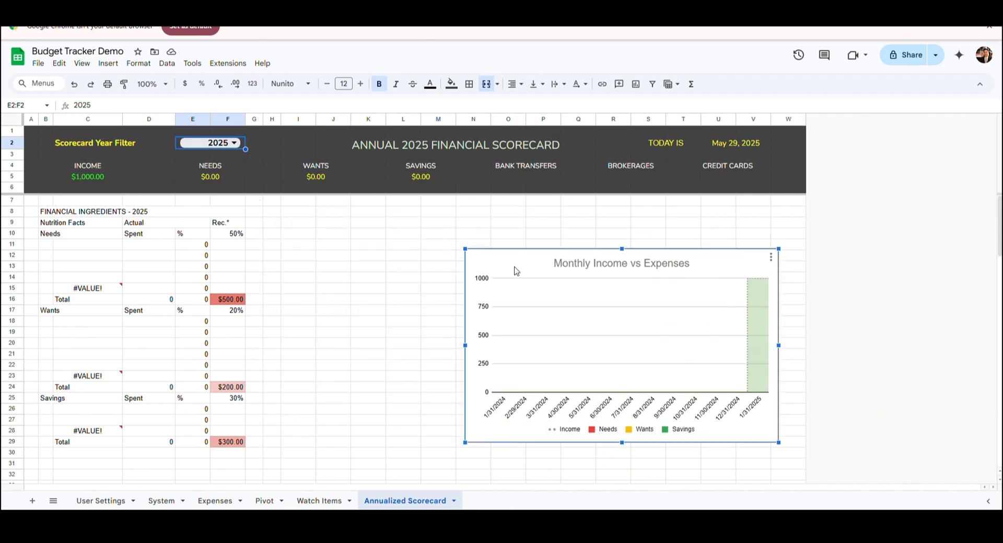
left_click_drag(465, 249, 531, 290)
left_click(403, 321)
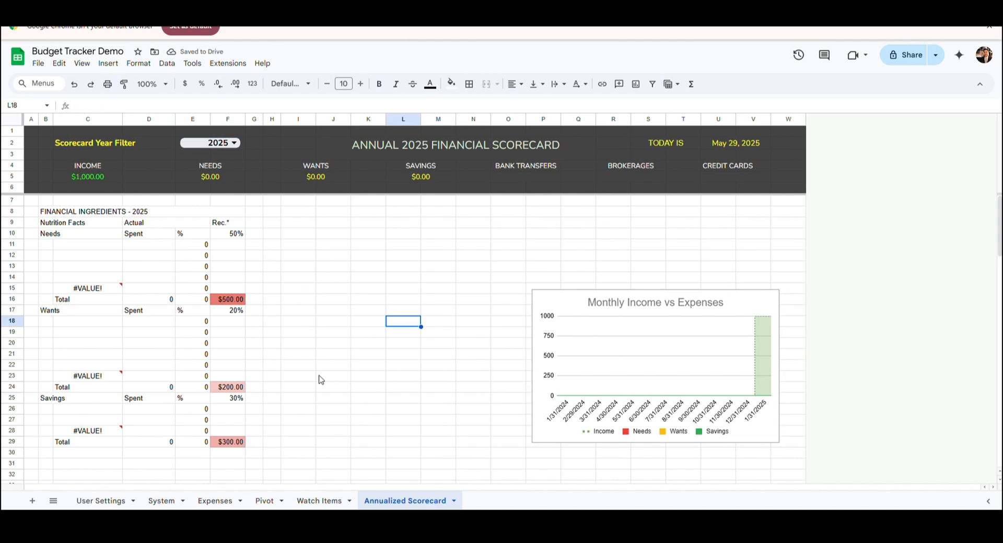
- Format the Financial Ingredients table with bold headings, borders, whole-dollar and percent formats, and add the 50/20/30 Rule footnote in row 30
scroll(336, 398, "down", 2)
scroll(229, 432, "down", 1)
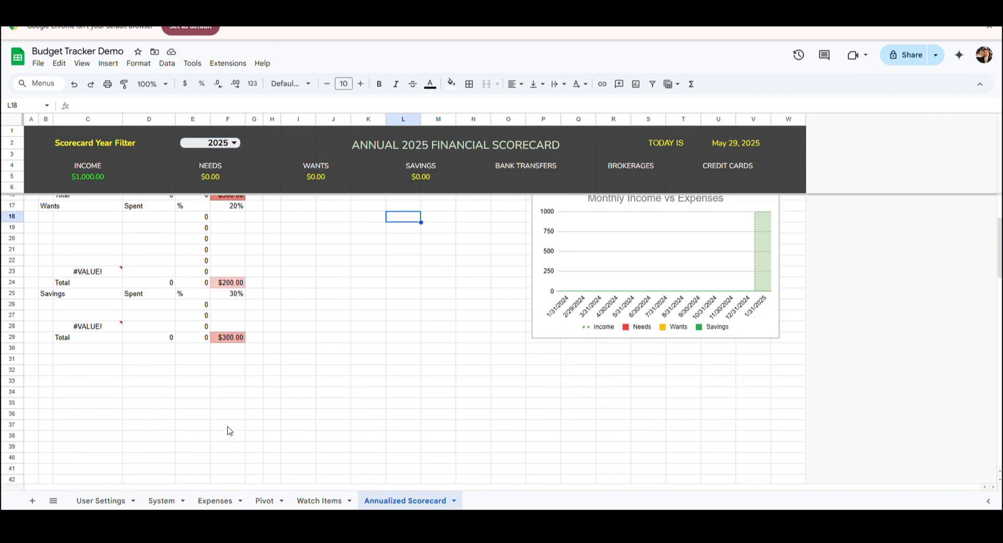
left_click(229, 429)
scroll(229, 430, "up", 3)
left_click(49, 212)
key("ctrl+a")
key("shift+Down")
key("ctrl+alt+v")
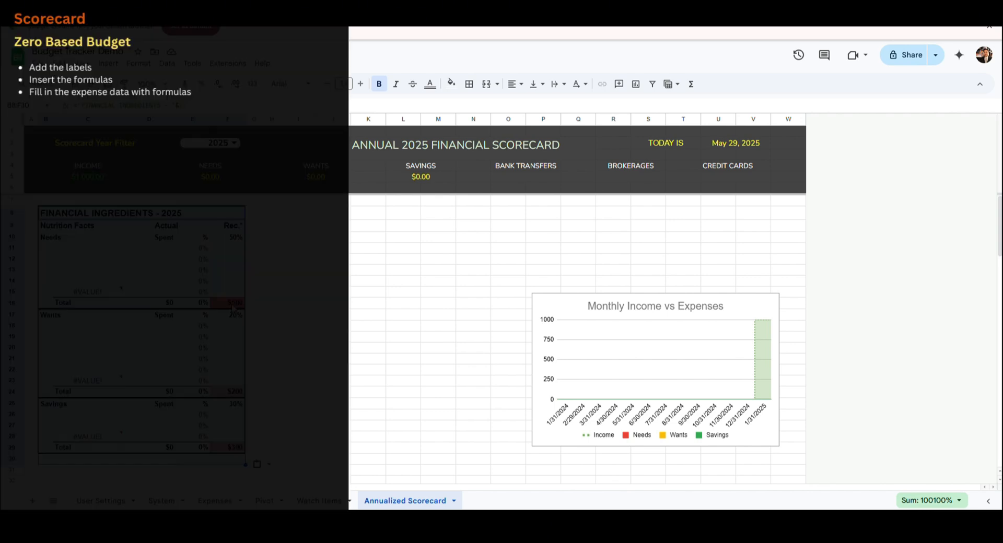
left_click(183, 471)
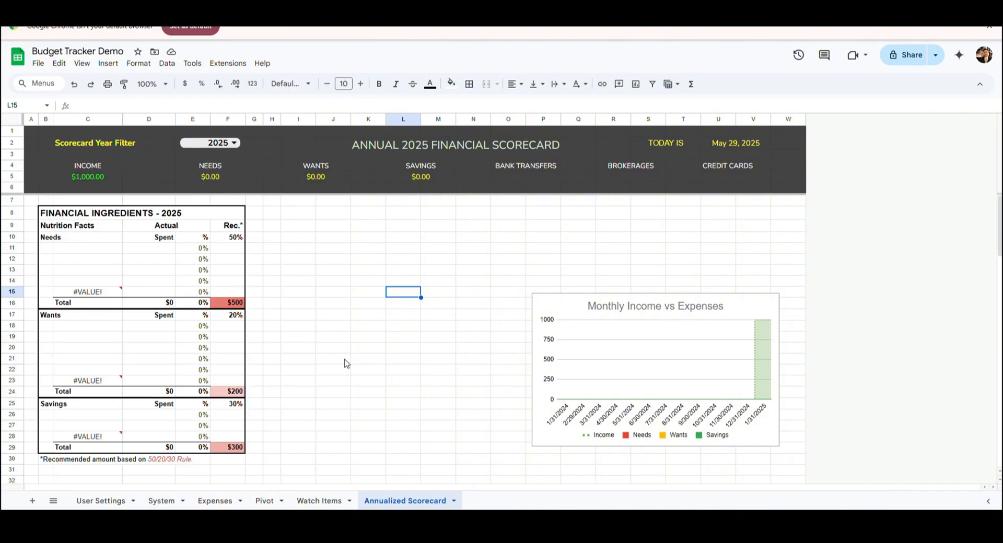
- Enter the heading Zero Based Budget in F38, below the Financial Ingredients table
scroll(345, 363, "down", 2)
left_click(224, 377)
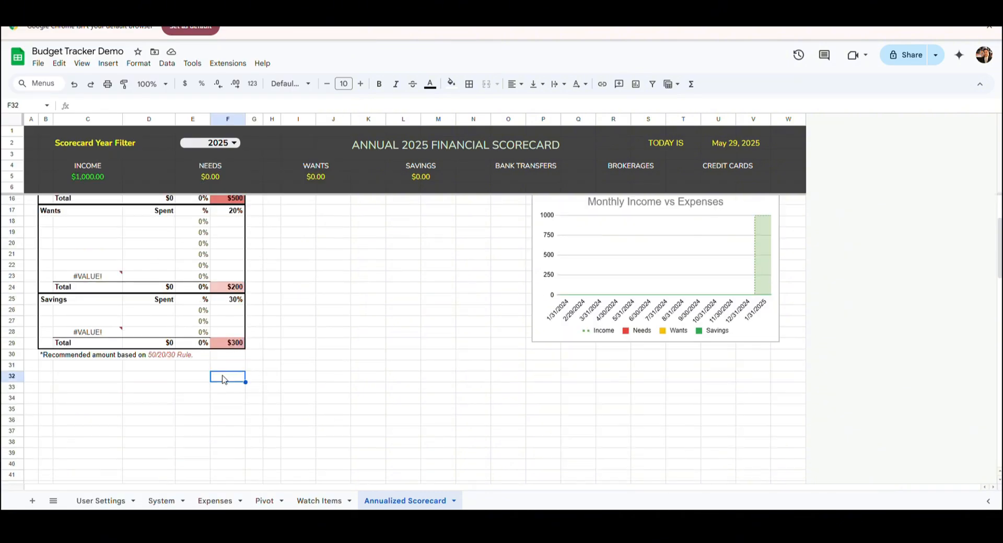
key("Down")
key("Down")
key("Down")
key("Down")
key("Down")
key("Down")
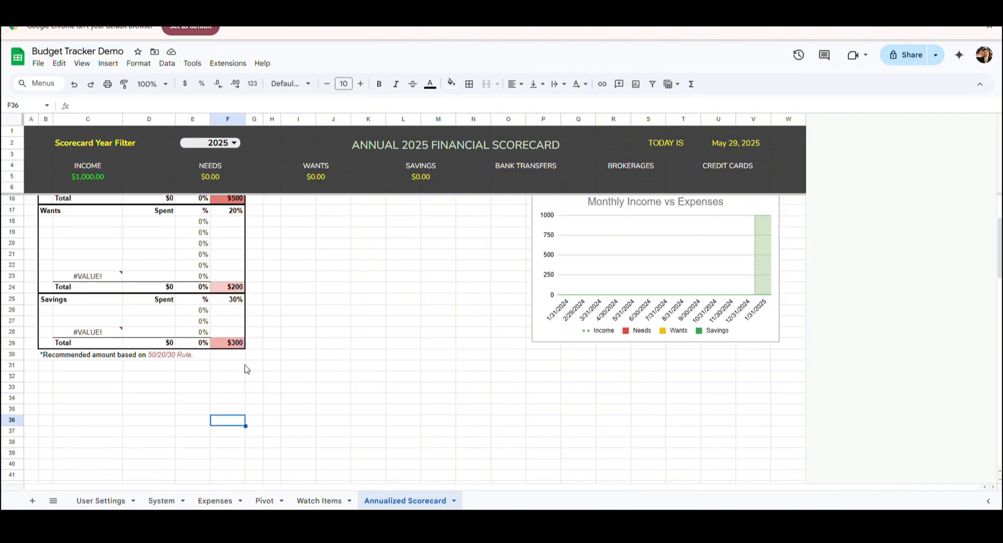
key("shift+Right")
type("Zero Based Budget")
left_click(293, 443, "shift")
left_click(486, 84)
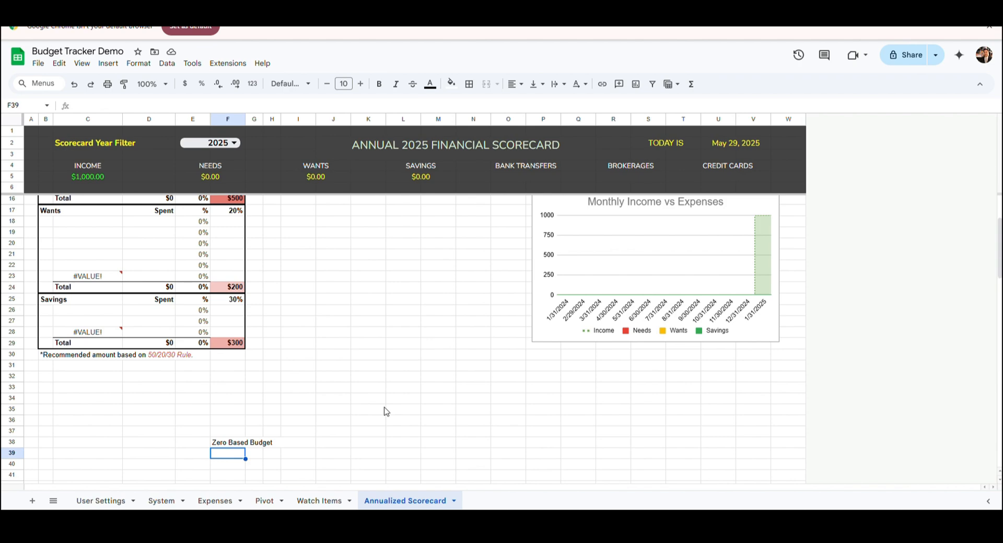
- Enter the row labels Income, Needs, Wants, Savings, Blank Expense and Monthly Totals in F39:F44 under the Zero Based Budget heading
type("Income")
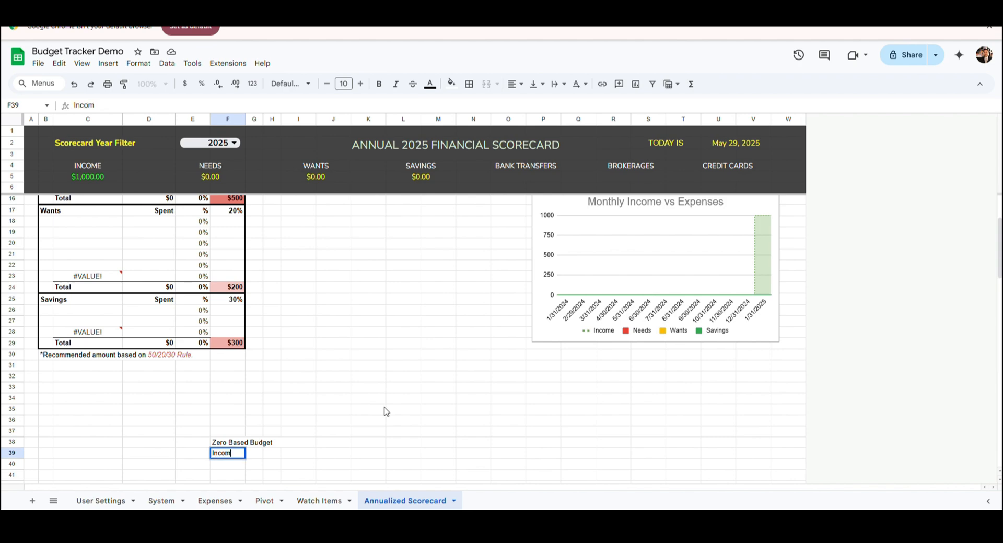
key("Return")
type("Needs")
key("Return")
scroll(168, 394, "down", 1)
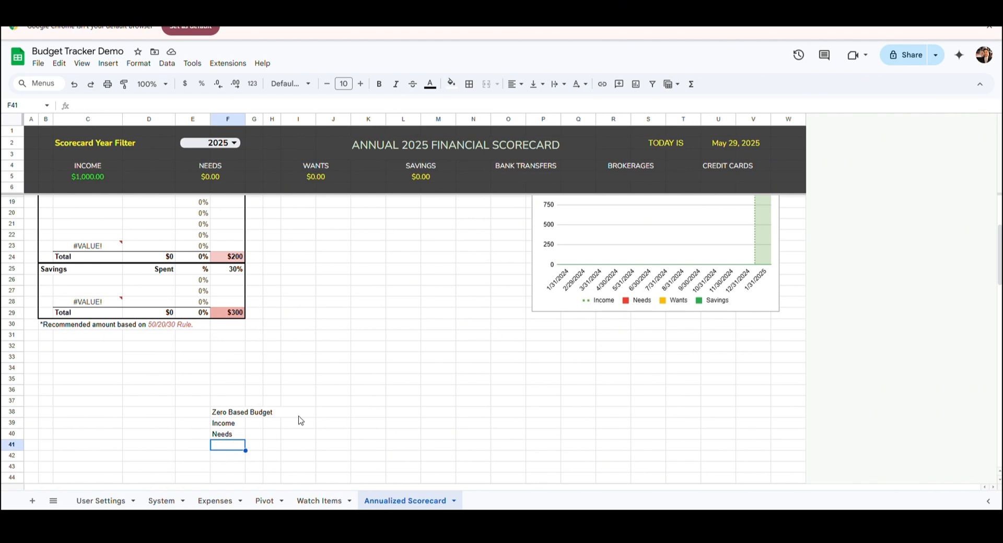
type("Wants")
key("Return")
type("Savings")
key("Return")
type("Blank Exp")
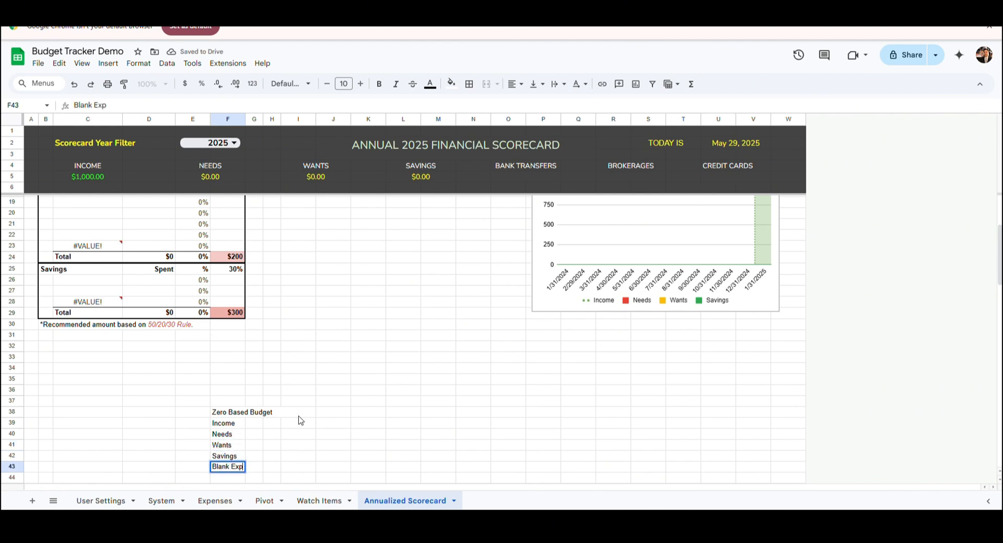
type("ense")
key("Return")
type("Monthly Totals")
key("Return")
- Merge columns F to I separately in each Zero Based Budget label row from 39 to 44
key("Up")
key("shift+Right")
key("shift+Right")
key("shift+Right")
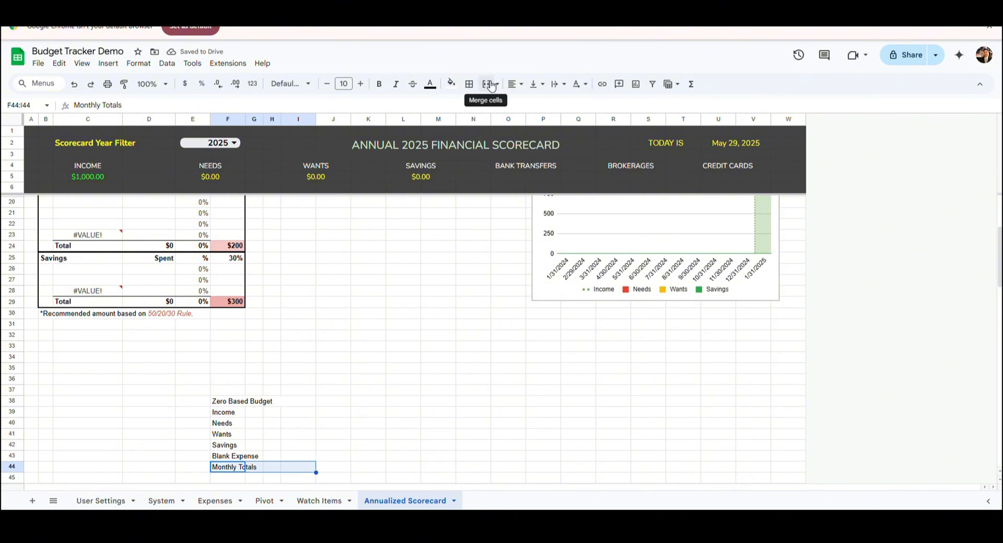
left_click(489, 85)
key("Up")
key("shift+Right")
key("shift+Right")
key("shift+Right")
key("F4")
key("Up")
key("shift+Right")
key("shift+Right")
key("shift+Right")
key("F4")
key("Up")
key("shift+Right")
key("shift+Right")
key("shift+Right")
key("F4")
key("Up")
key("shift+Right")
key("shift+Right")
key("shift+Right")
key("F4")
key("Up")
key("shift+Right")
key("shift+Right")
key("shift+Right")
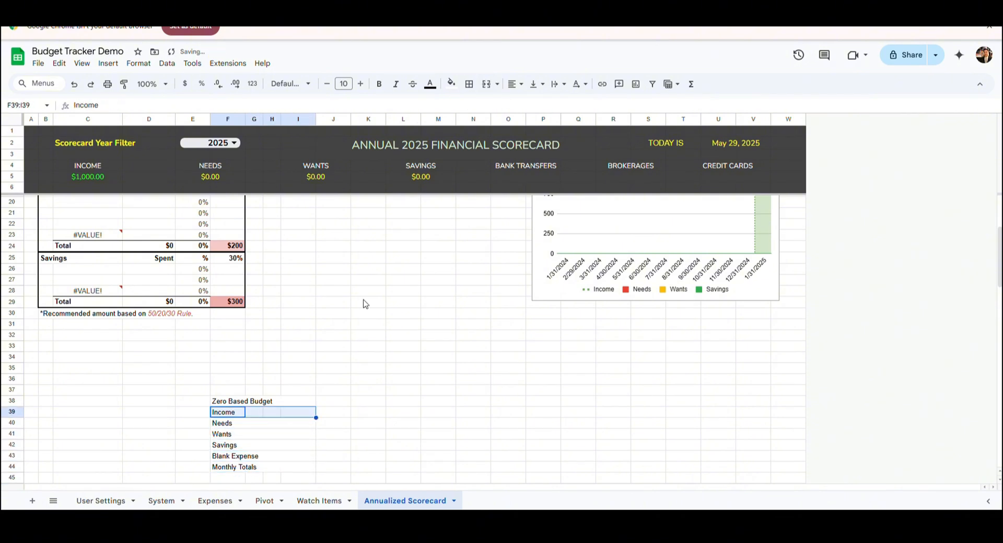
key("F4")
- Enter the month-end header formulas =eomonth(date(E2,1,1),0) in J38 and =EOMONTH(J38,-1) in K38
key("Up")
key("Right")
type("=eomonth(date(E2,1,1),0)")
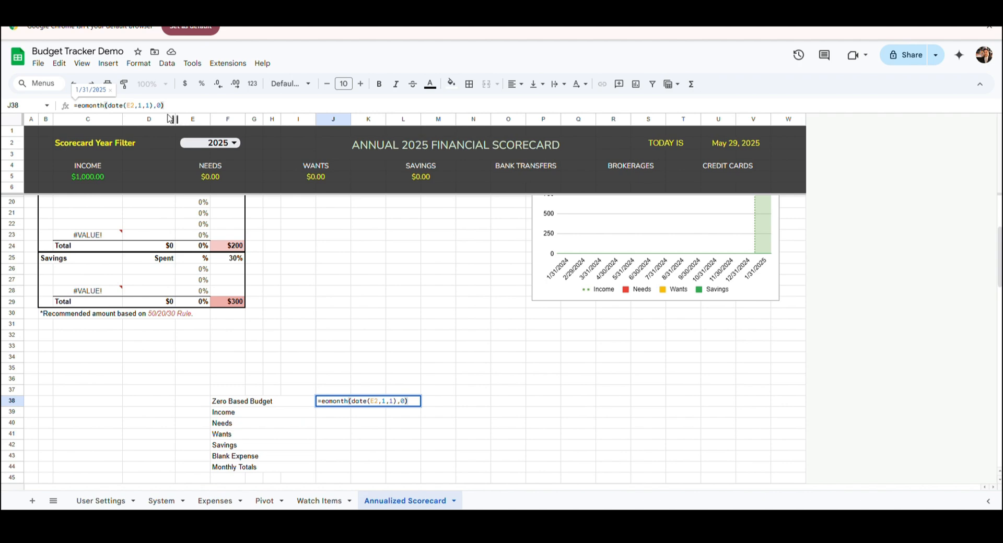
key("Tab")
type("=EOMONTH(J38,-1)")
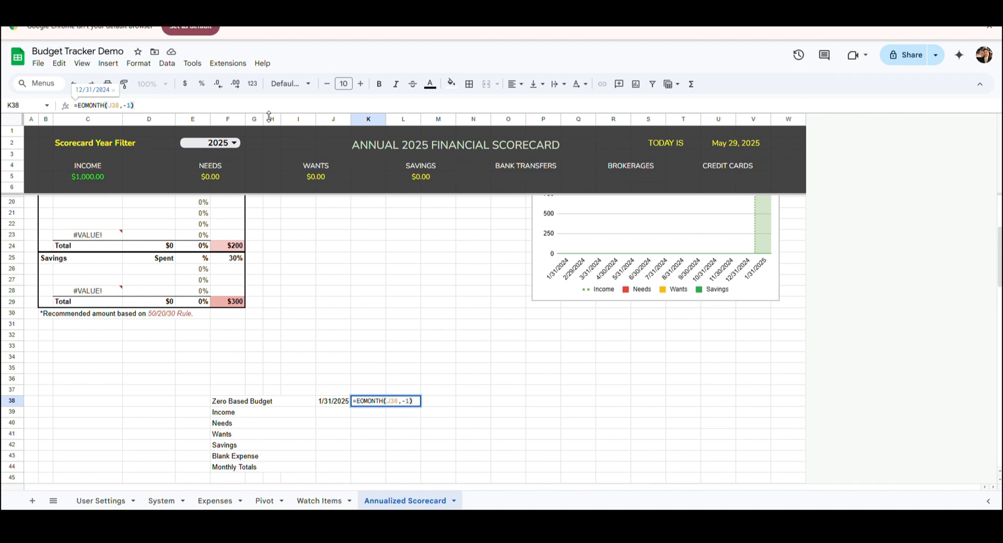
key("Return")
- Copy the K38 month-end formula across K38:V38, pasting the formula only
key("Up")
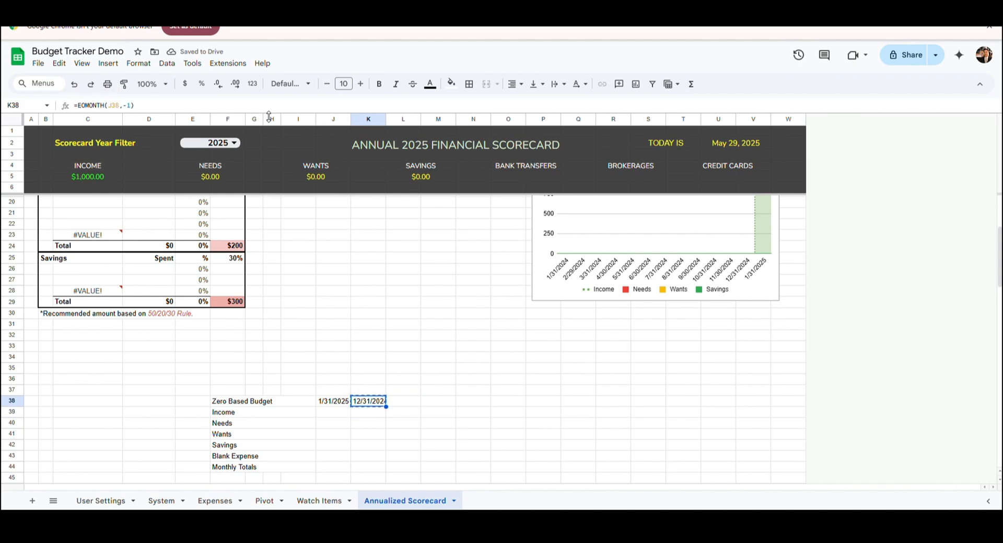
key("shift+Right")
key("shift+Right")
key("shift+Right")
key("shift+Right")
key("shift+Right")
key("shift+Right")
key("shift+Right")
key("shift+Right")
key("shift+Right")
key("shift+Right")
key("shift+Right")
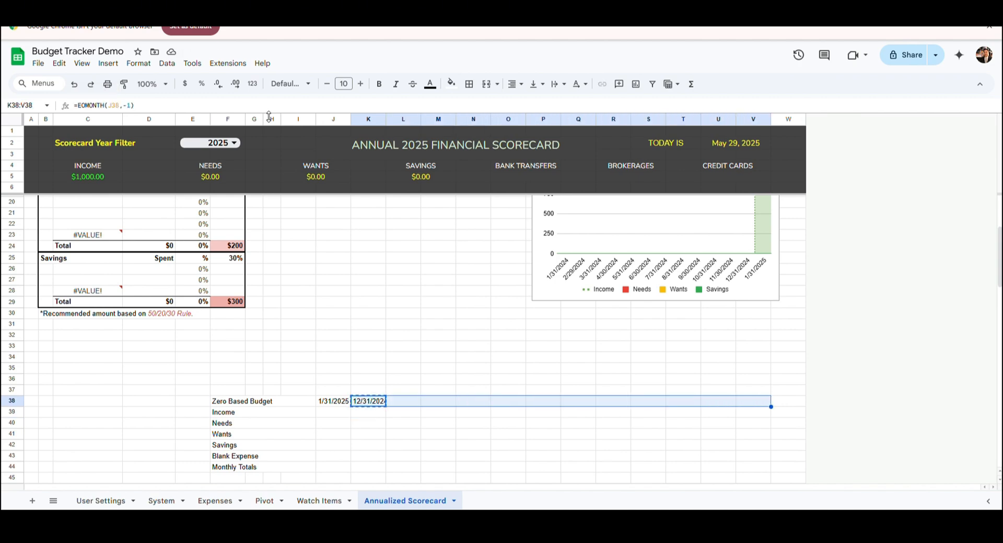
left_click(59, 63)
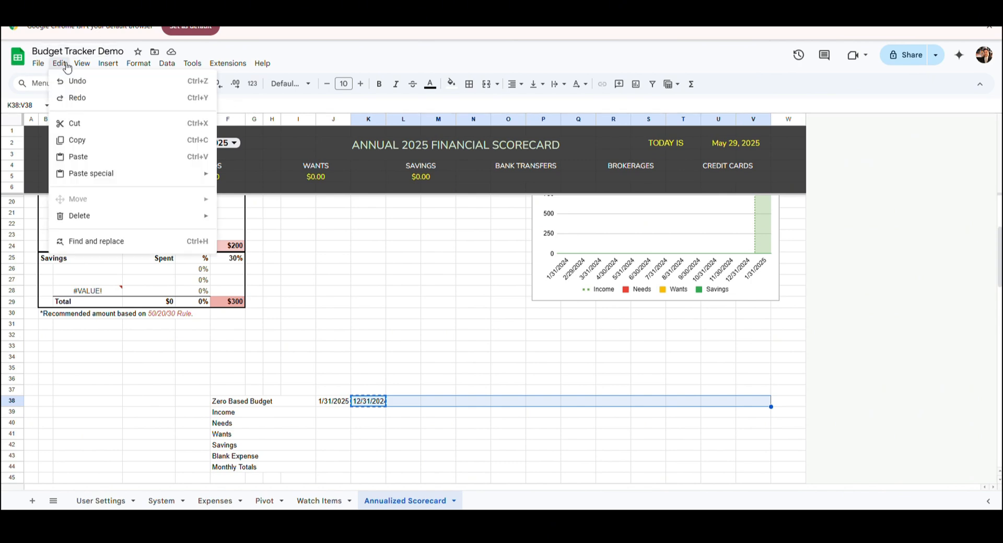
mouse_move(104, 182)
left_click(308, 209)
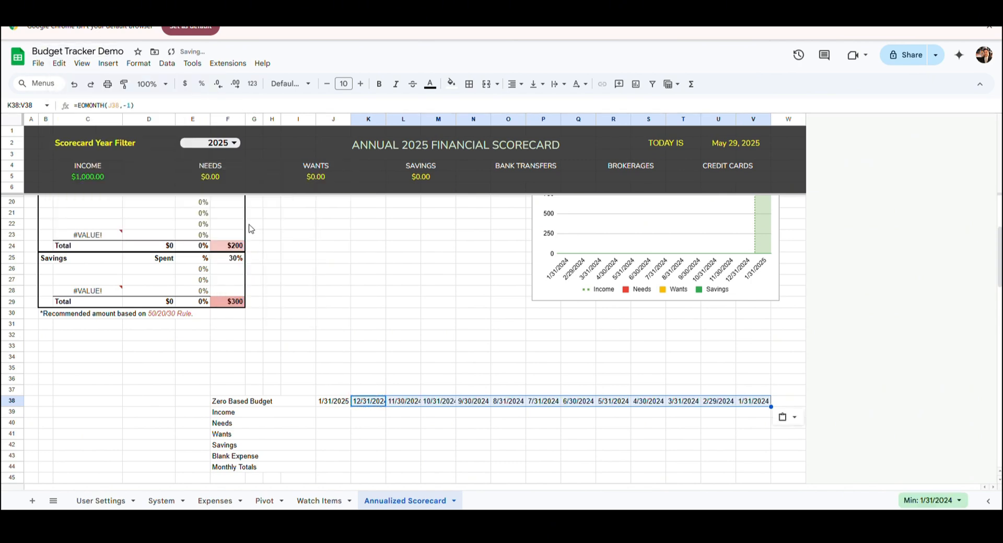
- Add the column heading Yr. Totals in W38, after the last month
left_click(335, 467)
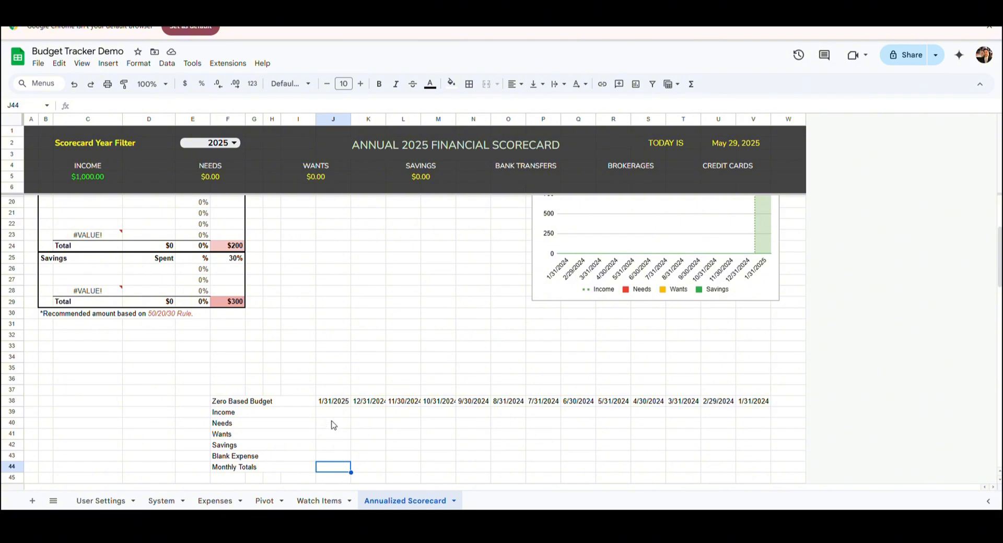
left_click(784, 404)
type("Yr. Totals")
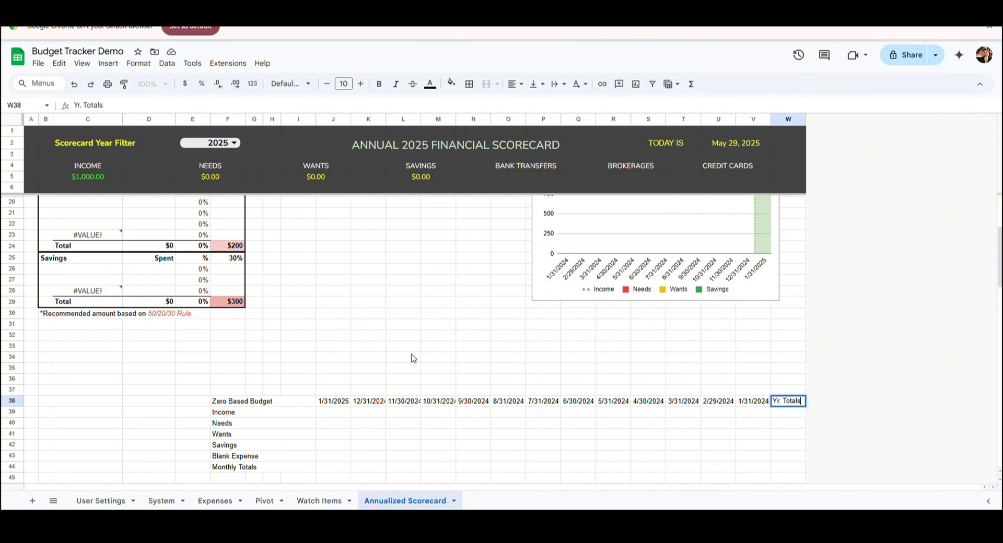
key("Return")
- Enter =sumifs(System!$AE$3:$AE,System!$AC$3:$AC,$F39,System!$AD$3:$AD,J$38) in J39 for the first month's Income
key("Left")
key("Left")
key("Left")
key("Left")
key("Left")
key("Left")
key("Left")
key("Left")
key("Left")
key("Left")
key("Left")
key("Left")
key("Left")
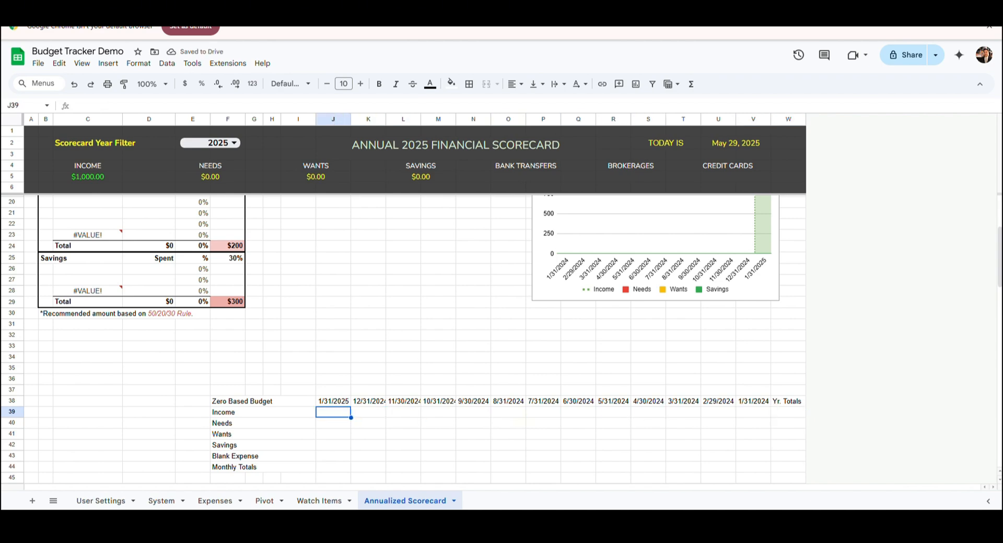
left_click(229, 110)
type("=sumifs(System!$AE$3:$AE,System!$AC$3:$AC,$F39,System!$AD$3:$AD,J$38)")
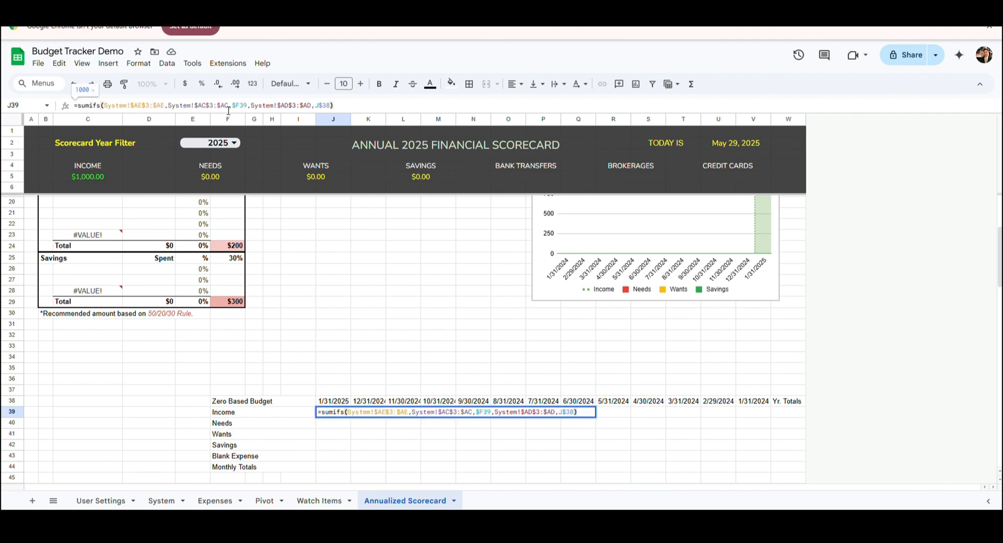
key("Return")
- Copy the J39 SUMIFS formula to all category rows and months in J39:V43, pasting the formula only
key("Up")
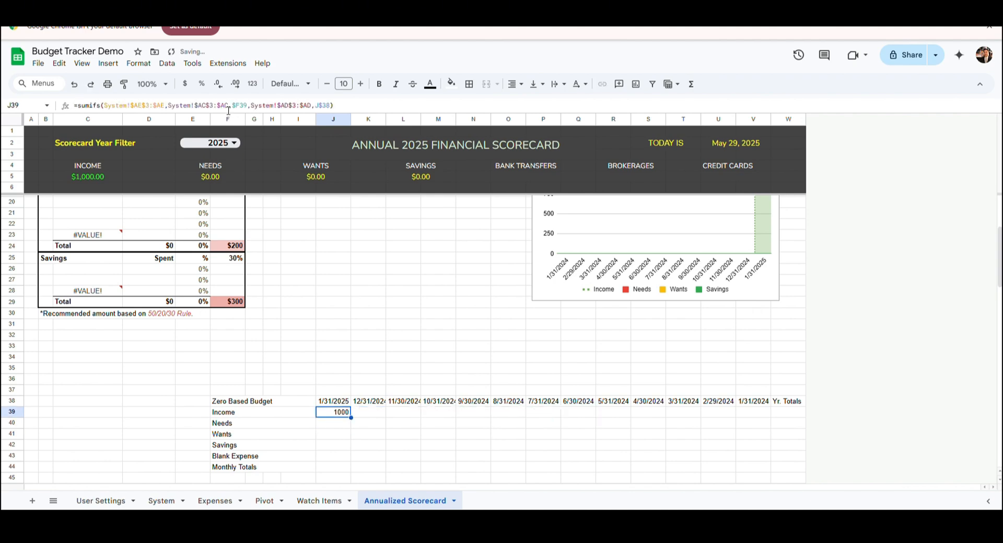
key("ctrl+c")
key("shift+Down")
key("shift+Down")
key("shift+Down")
key("shift+Down")
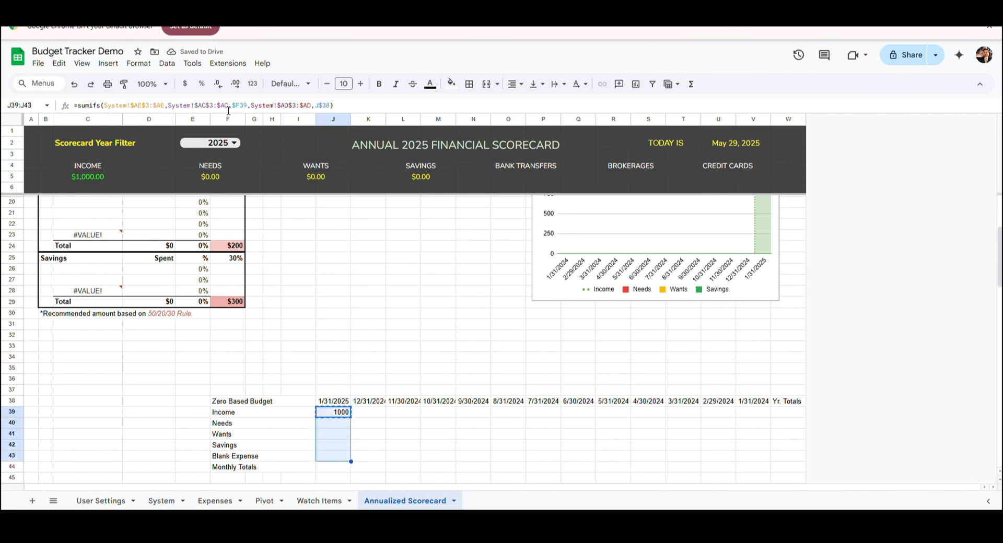
key("shift+Right")
key("shift+Right")
key("shift+Right")
key("shift+Right")
key("shift+Right")
key("shift+Right")
key("shift+Right")
key("shift+Right")
key("shift+Right")
key("shift+Right")
key("shift+Right")
key("shift+Right")
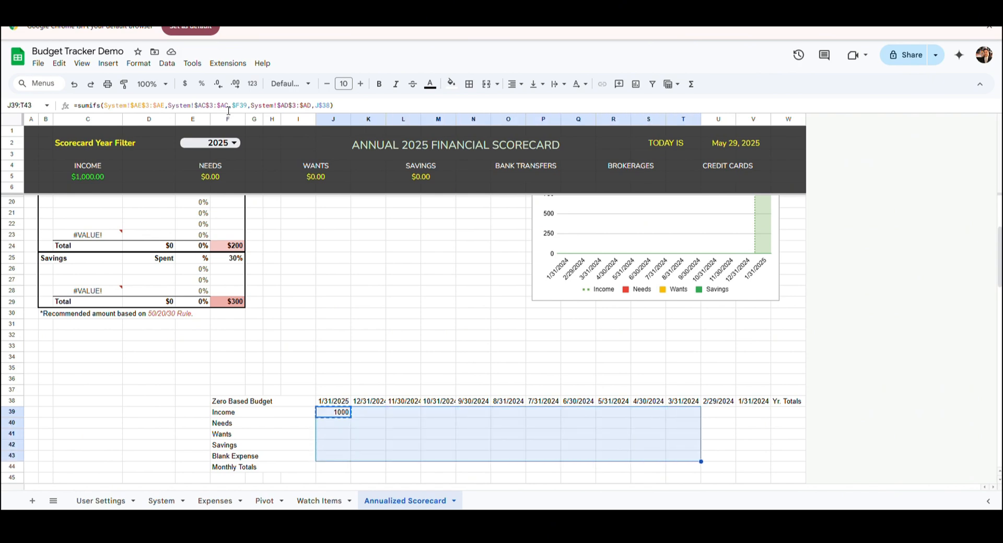
left_click(59, 64)
mouse_move(126, 179)
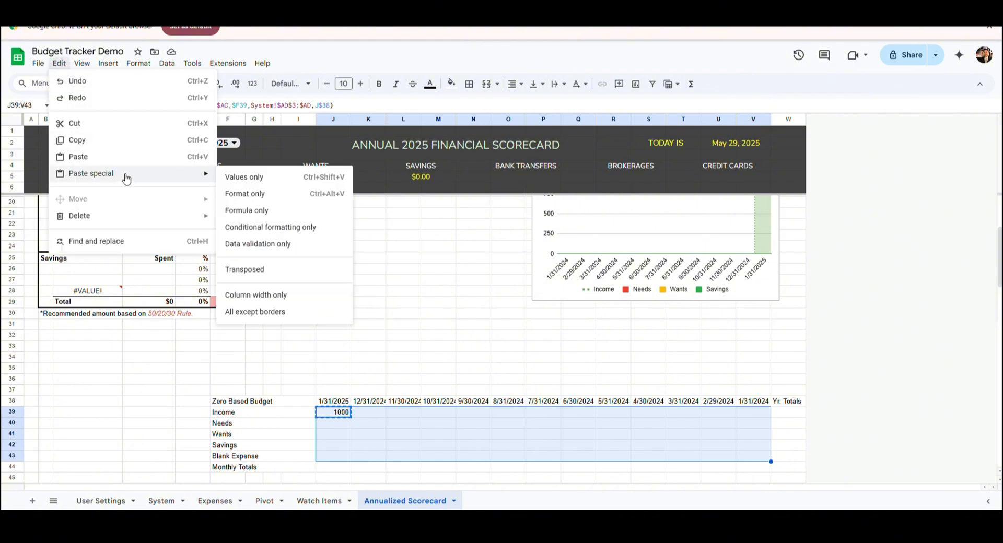
left_click(283, 212)
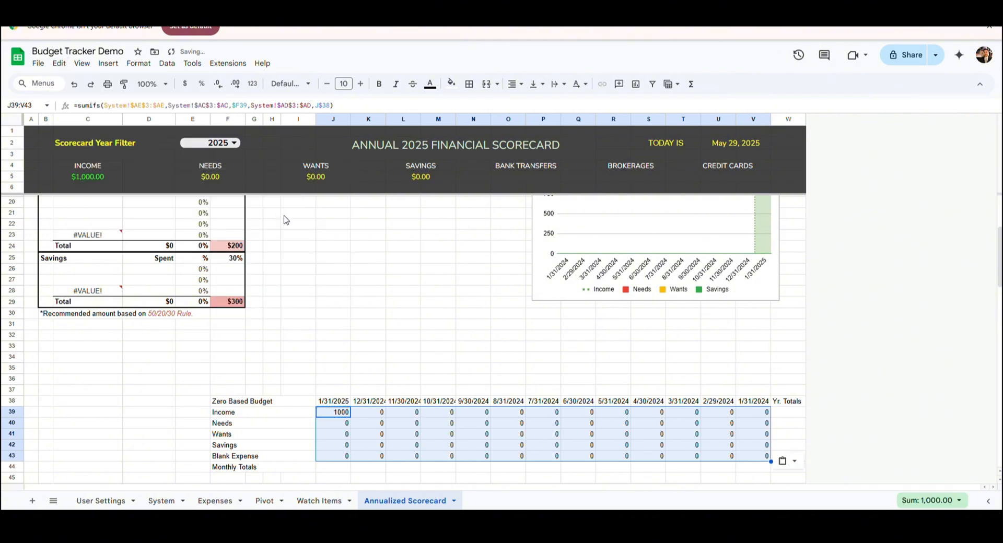
- Enter =J39-sum(J40:J43) in J44 as the first month's Monthly Totals formula
scroll(320, 278, "down", 1)
left_click(334, 415)
type("=J39-sum(J40:J43)")
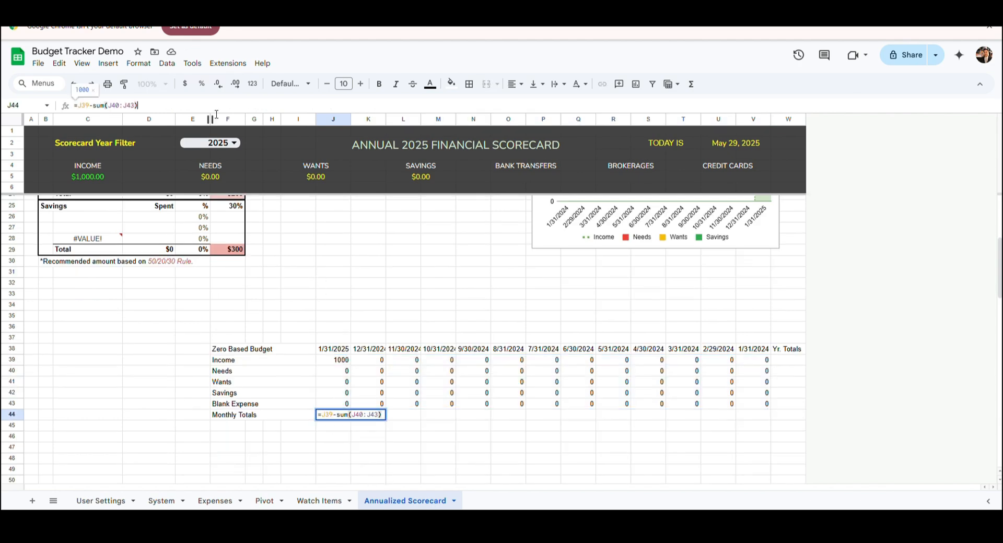
key("Return")
key("Return")
- Copy the J44 Monthly Totals formula across J44:V44, pasting the formula only
key("Up")
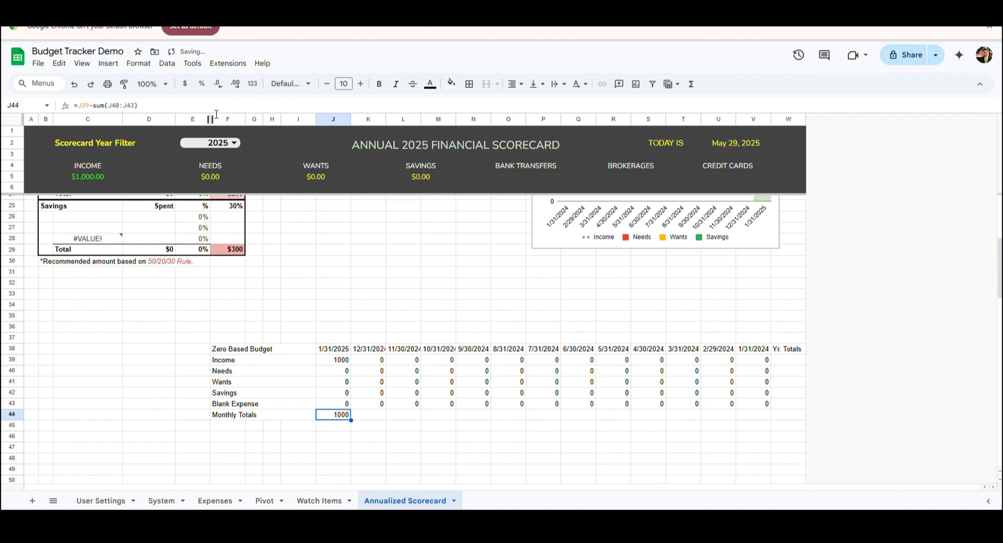
key("ctrl+c")
key("shift+Right")
key("shift+Right")
key("shift+Right")
key("shift+Right")
key("shift+Right")
key("shift+Right")
key("shift+Right")
key("shift+Right")
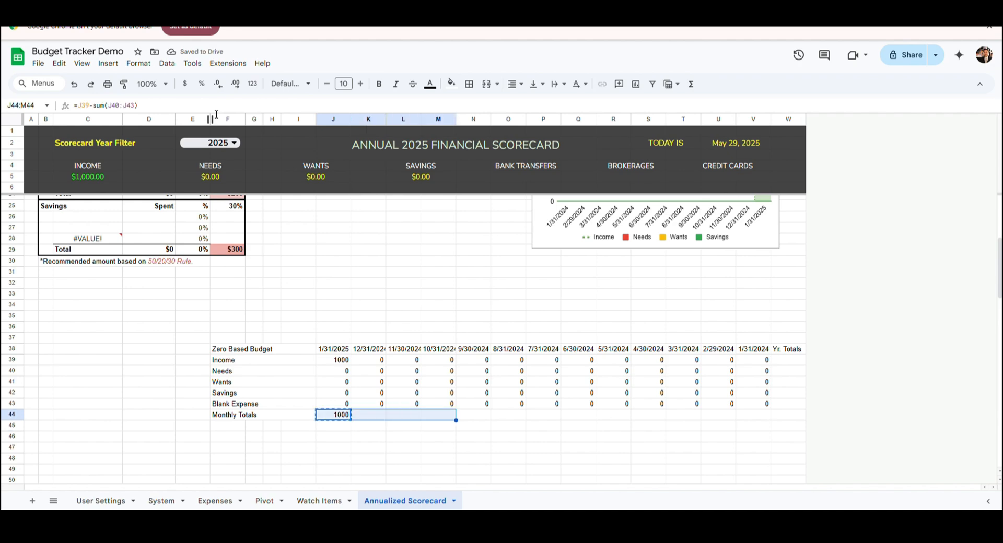
key("shift+Right")
key("shift+Right")
key("shift+Right")
key("shift+Right")
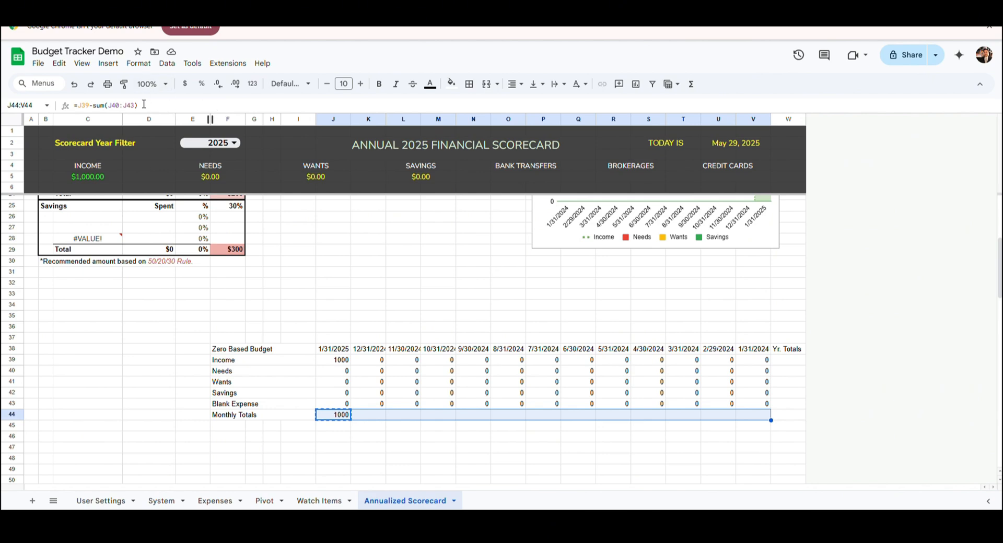
left_click(59, 63)
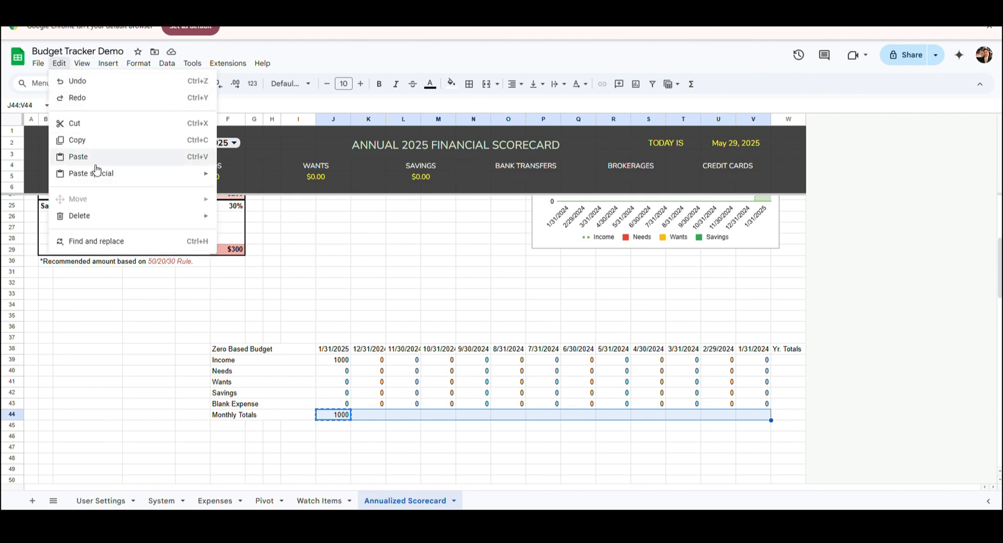
mouse_move(97, 170)
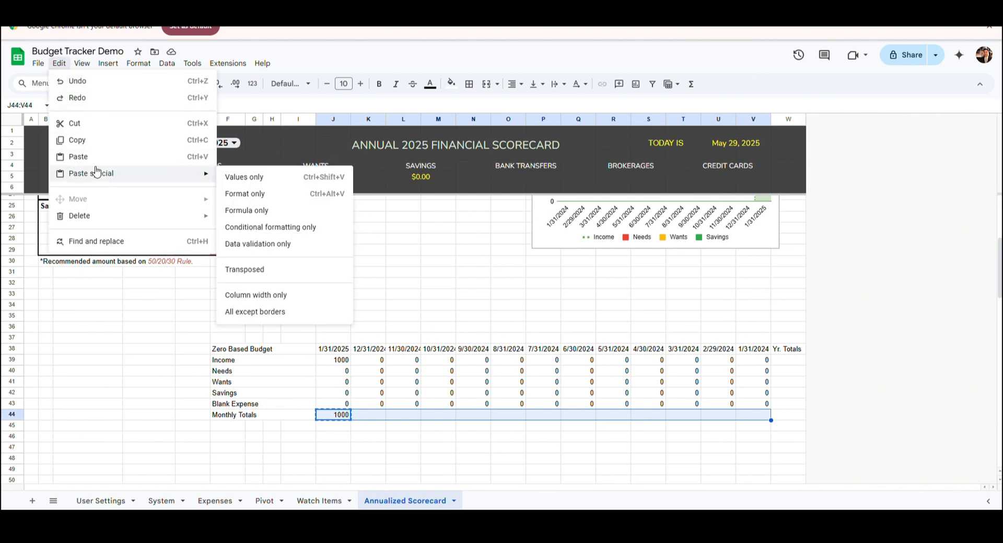
left_click(259, 210)
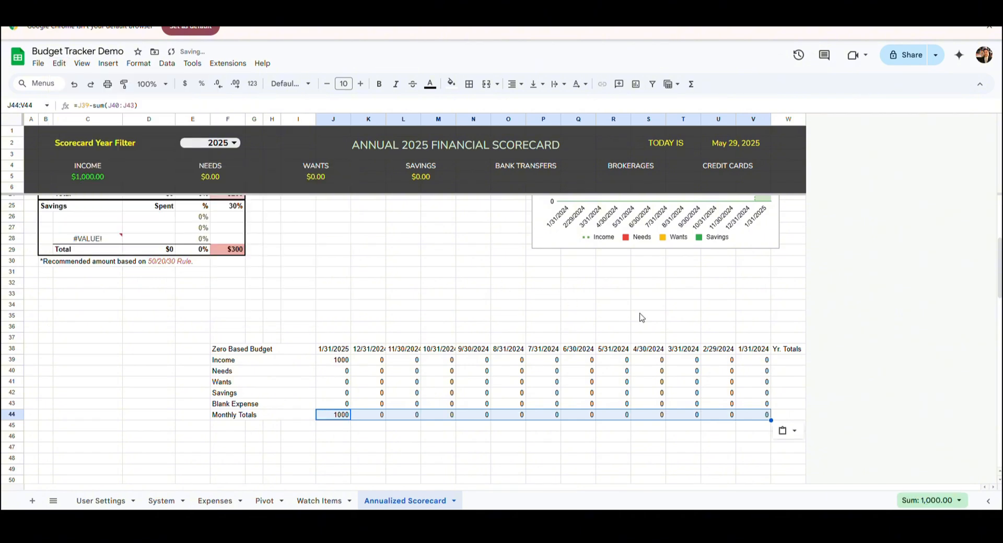
- Total the Income row in W39 with a sum of J39:V39 and dismiss the suggested autofill
left_click(777, 362)
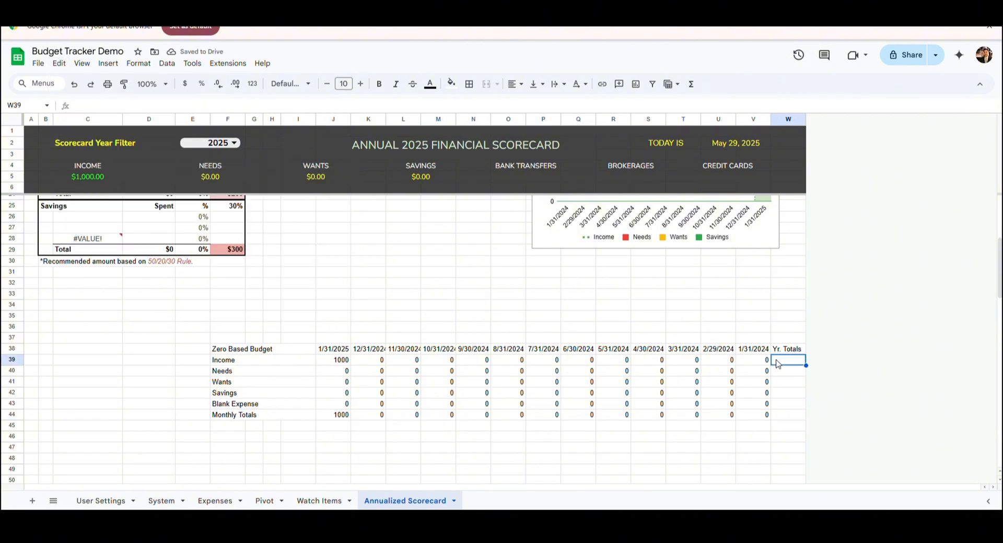
type("=sum(")
left_click(341, 361)
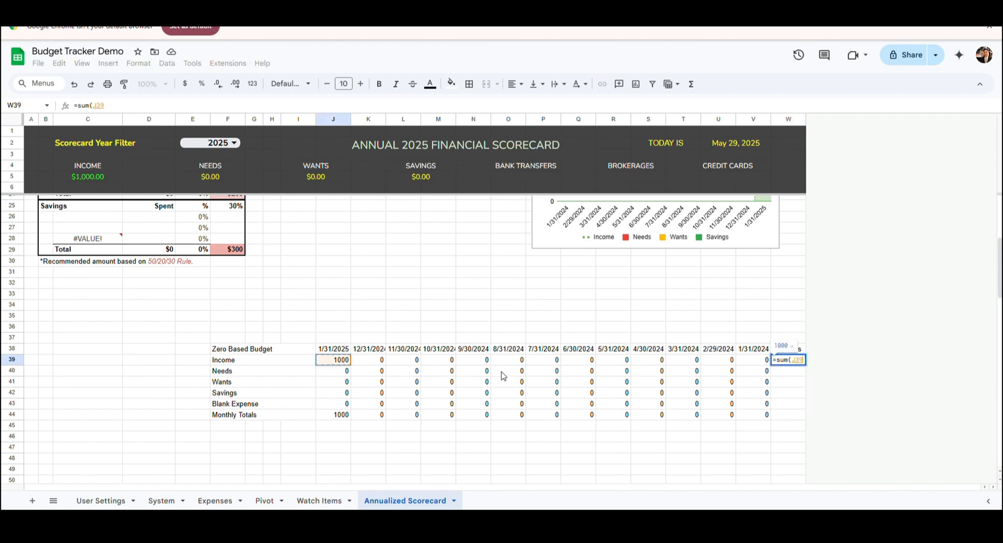
left_click(767, 360, "shift")
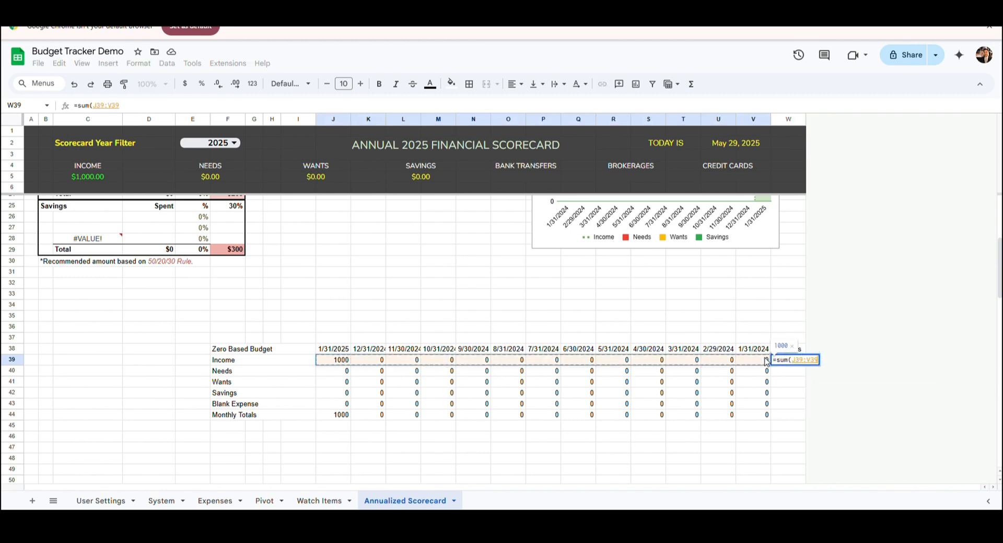
key("Return")
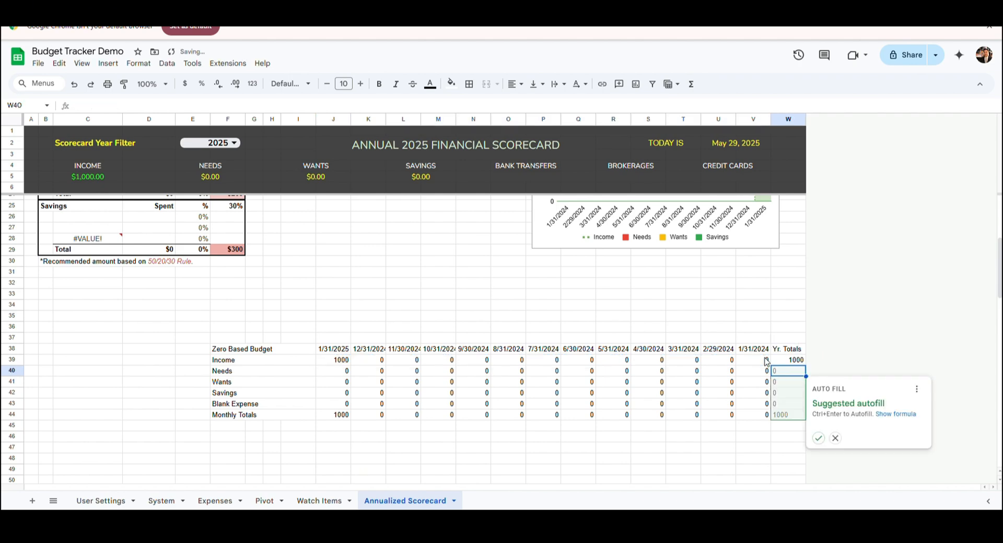
key("Return")
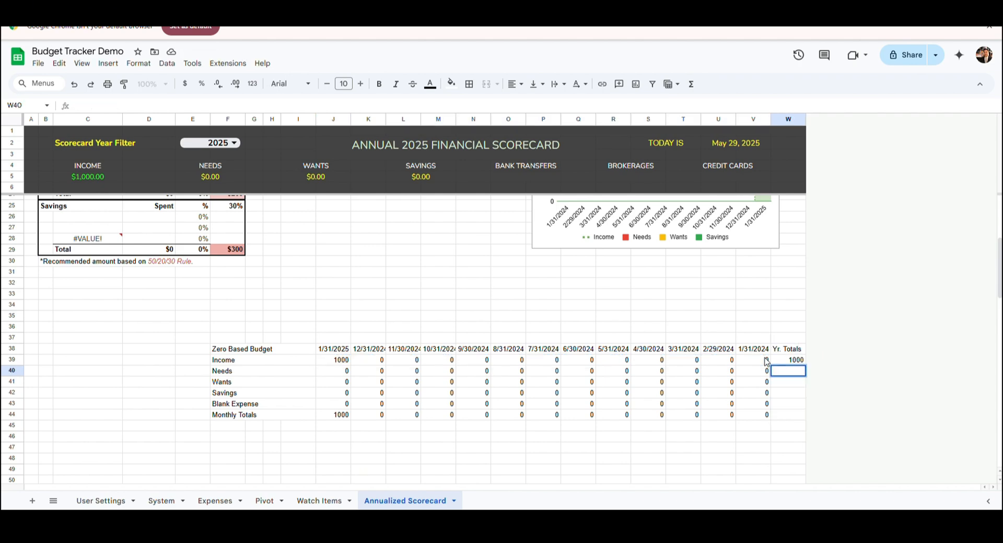
- Copy the W39 yearly total formula to W40:W43, pasting the formula only
key("Up")
key("ctrl+c")
key("Down")
key("shift+Down")
key("shift+Down")
key("shift+Down")
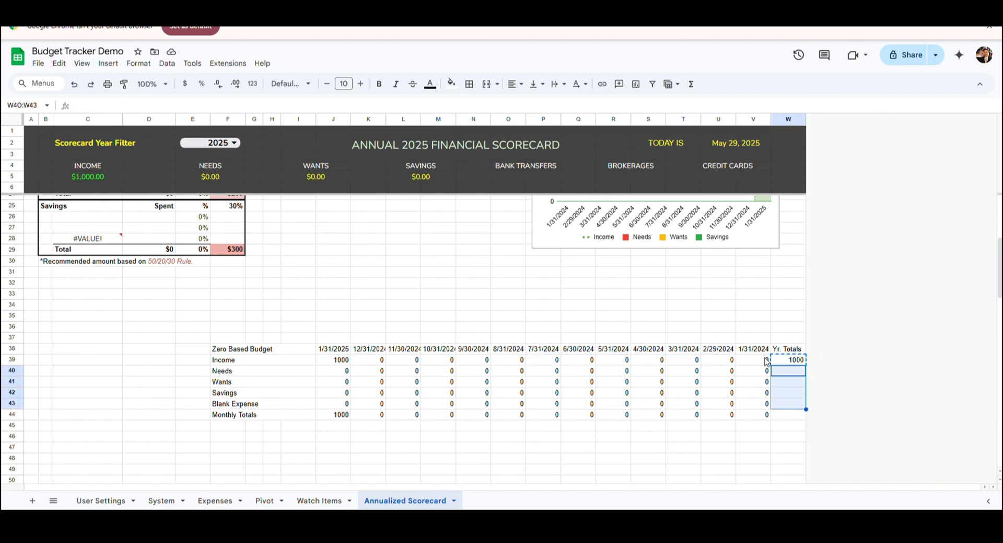
left_click(59, 64)
mouse_move(131, 172)
left_click(263, 205)
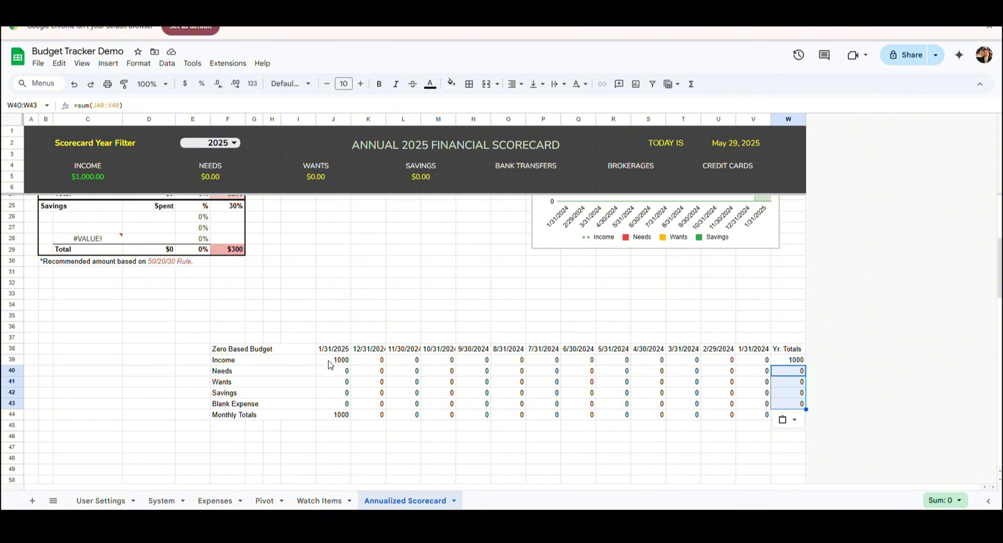
- Apply a white-to-red color scale conditional format to the monthly budget values in J39:V43
left_click_drag(339, 365, 742, 407)
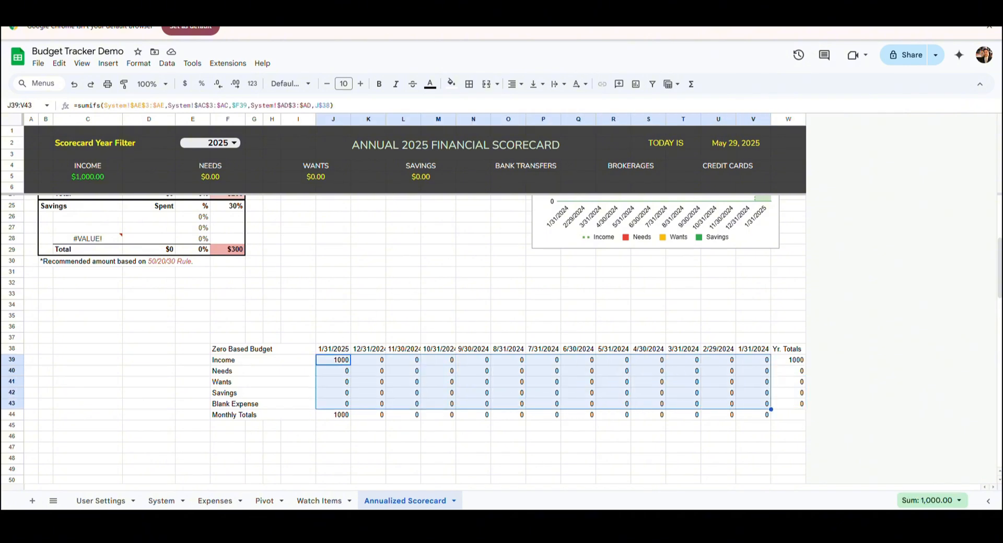
left_click(139, 63)
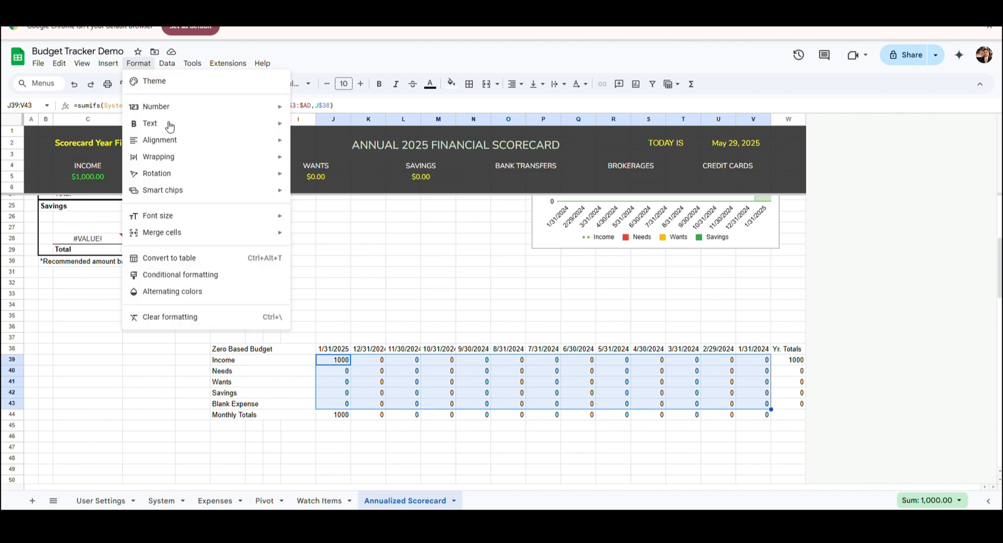
left_click(197, 275)
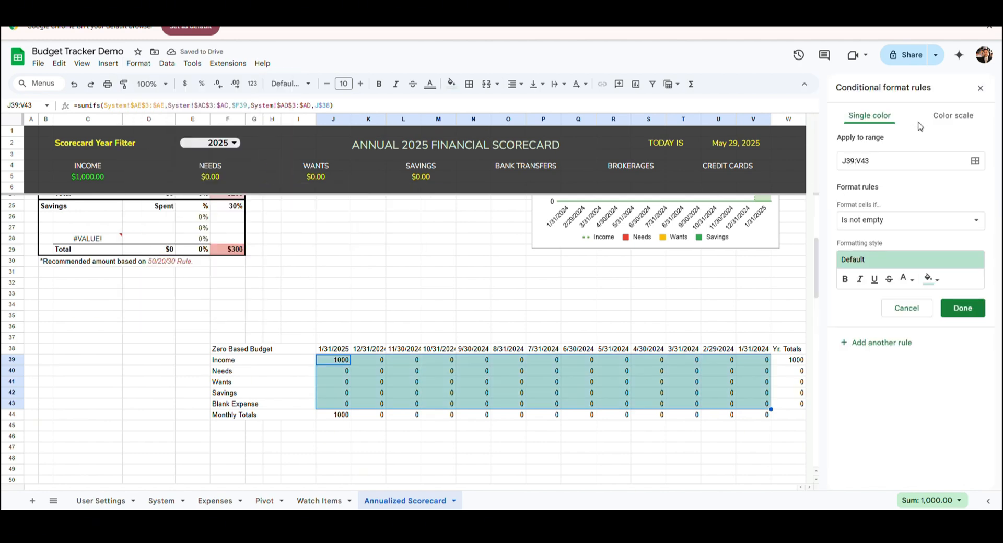
left_click(957, 119)
left_click(943, 221)
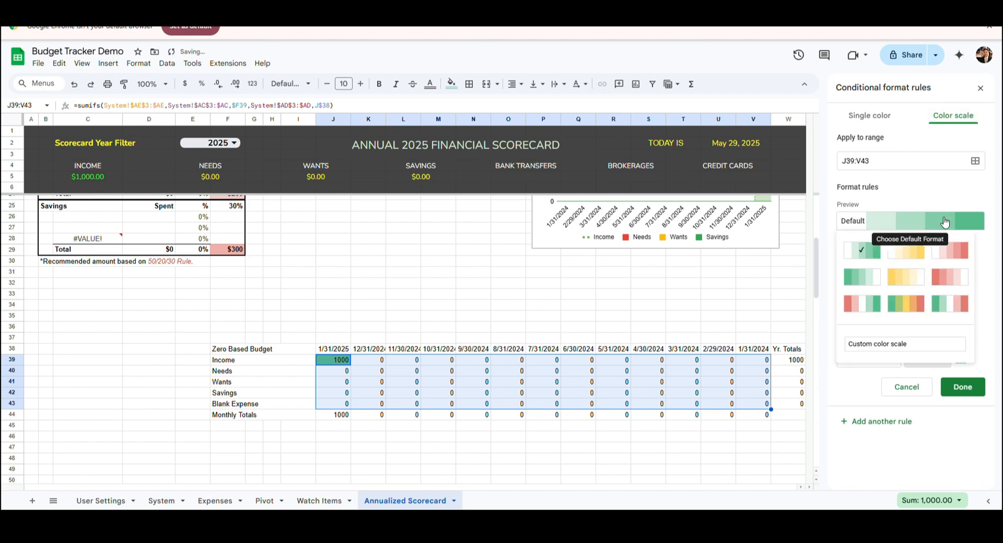
left_click(969, 257)
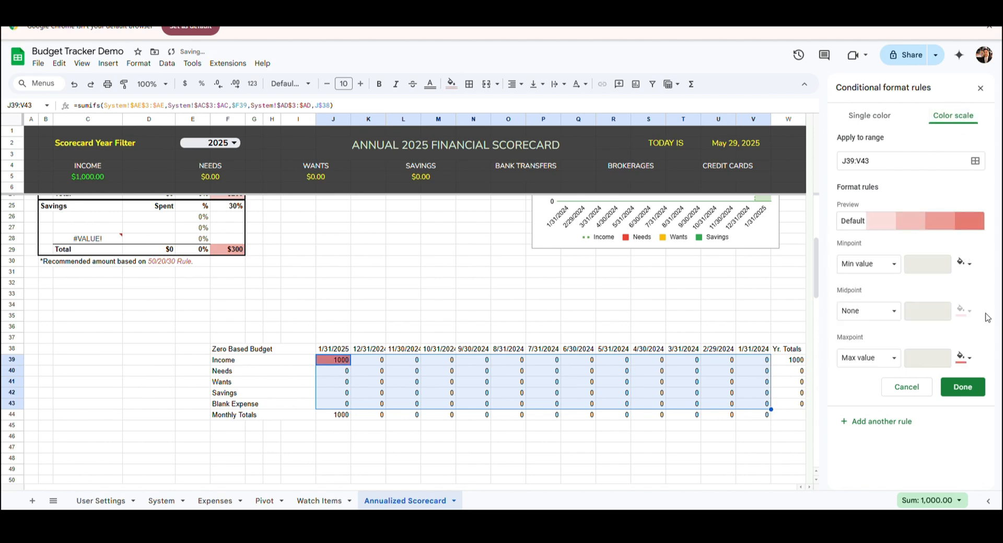
left_click(963, 388)
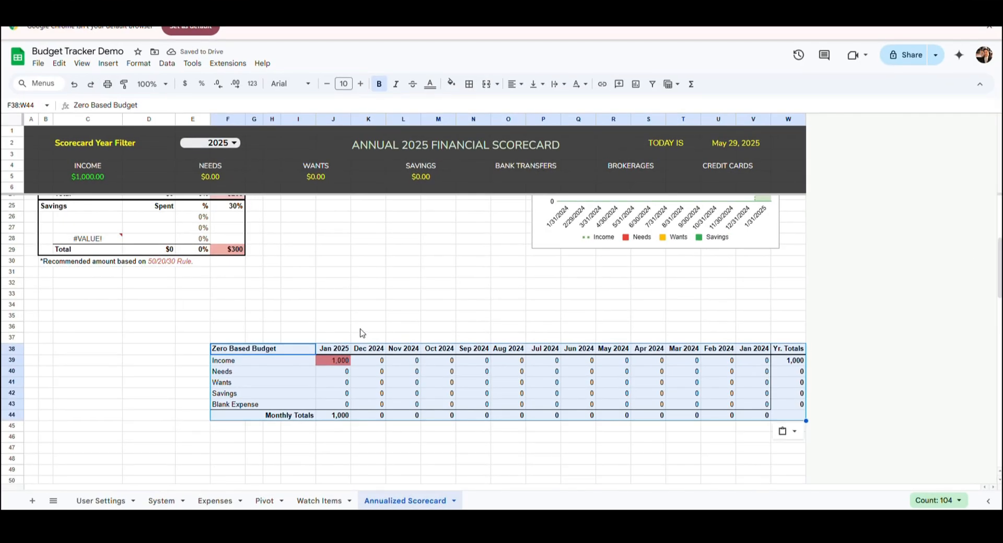
left_click(360, 330)
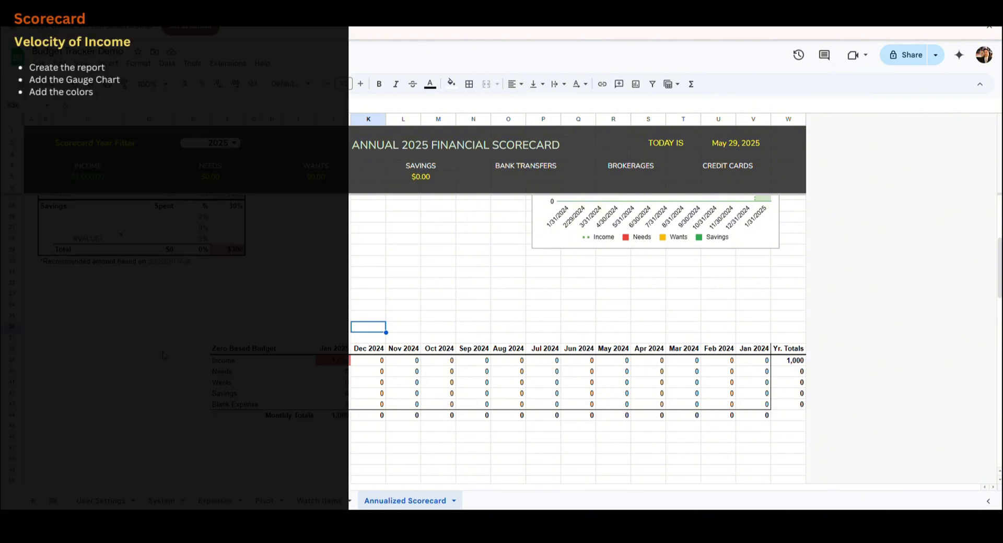
- Merge Q50:U50 below the budget table and enter the title formula ="VELOCITY OF INCOME ("&E2&")"
scroll(183, 379, "down", 2)
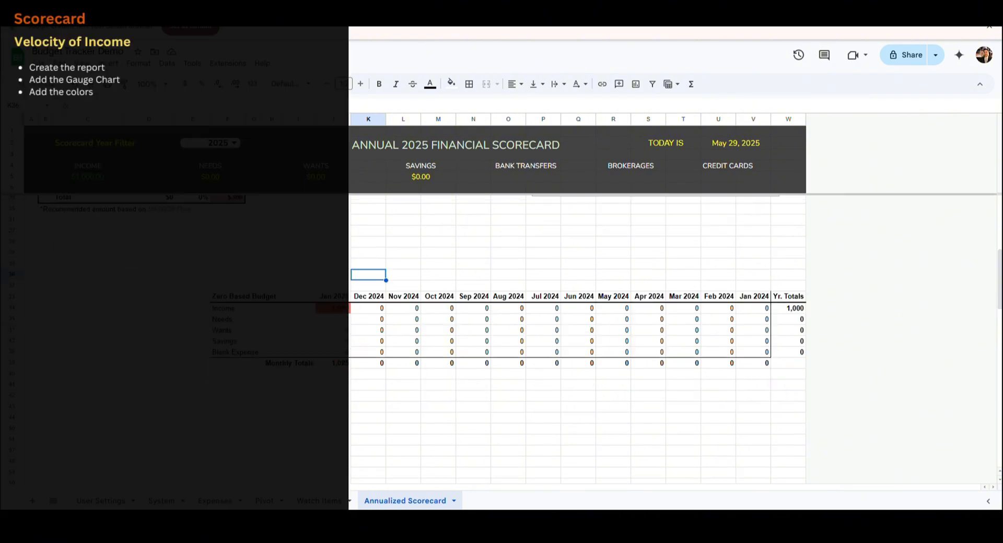
left_click(639, 422)
key("Down")
key("Left")
key("Left")
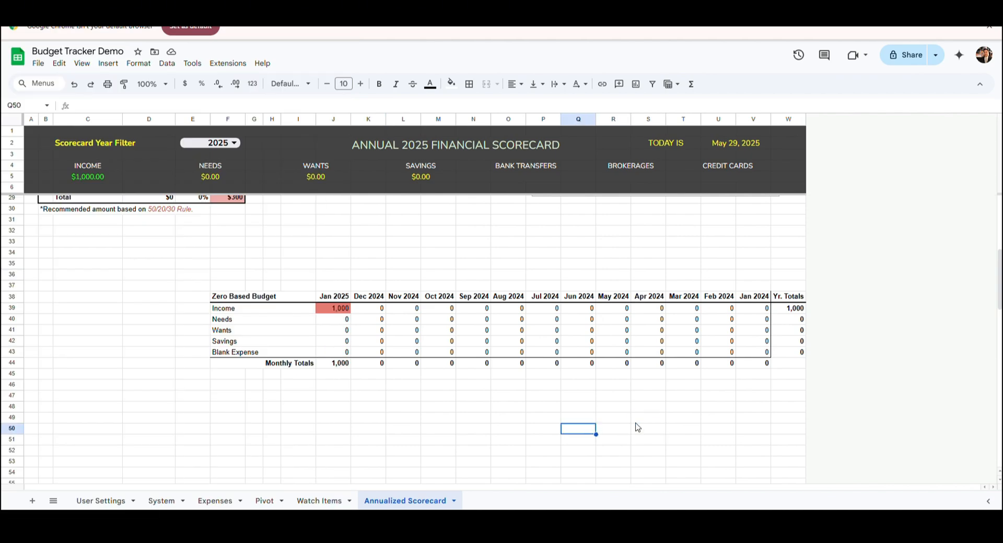
key("shift+Right")
key("shift+Right")
key("shift+Right")
key("shift+Right")
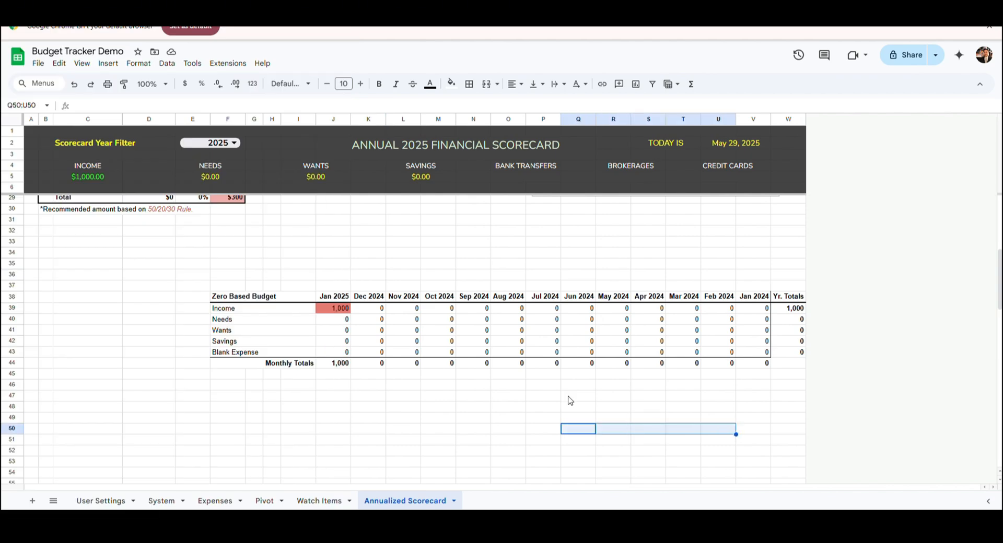
left_click(486, 84)
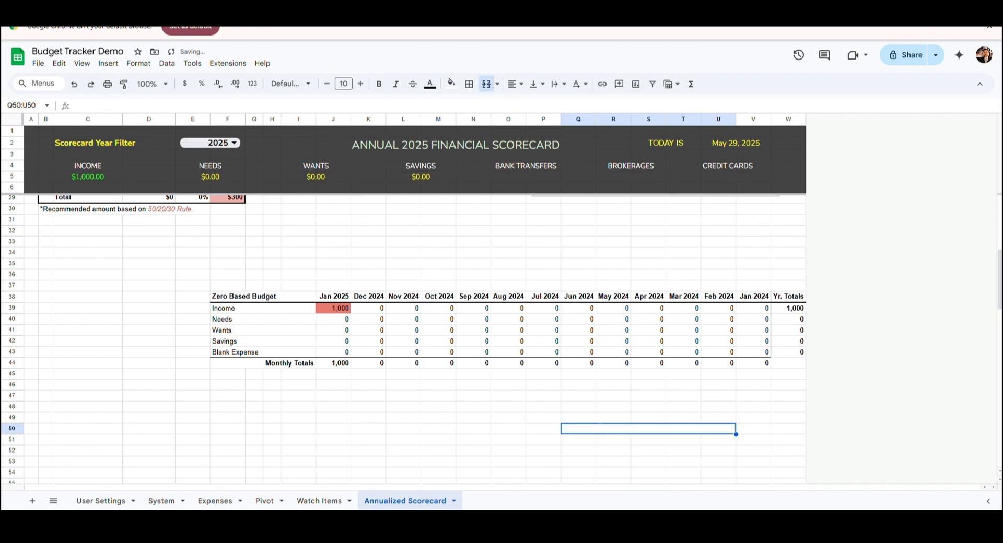
left_click(479, 105)
type("=\"VELOCITY OF INCOME (\"&E2&\")\"")
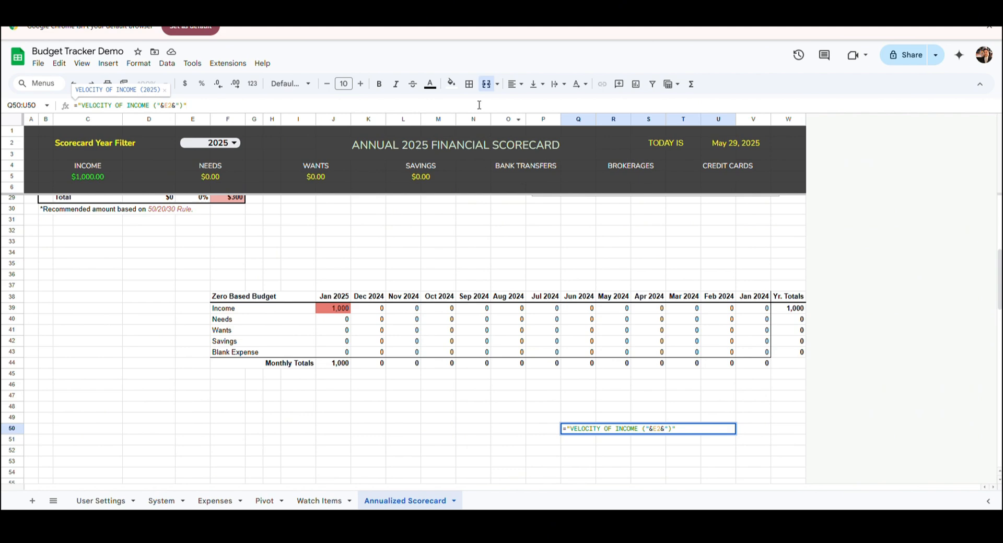
key("Return")
- Merge Q52:R52 with the label Annual Spend and enter =query(Expenses!D9:H,"select sum(G) where year(D)="&E2&" label sum(G) ''") in Q53
key("shift+Right")
key("Down")
key("shift+Right")
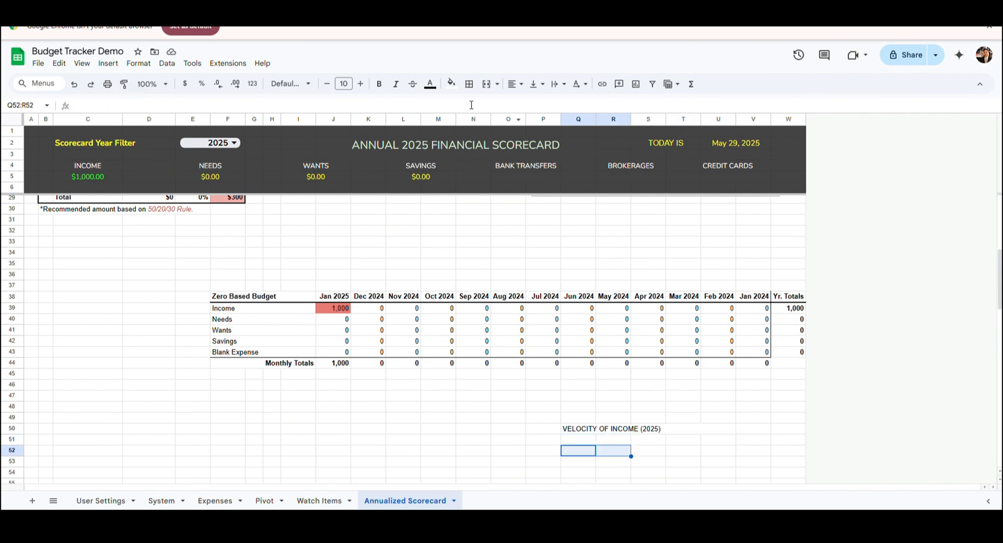
left_click(486, 85)
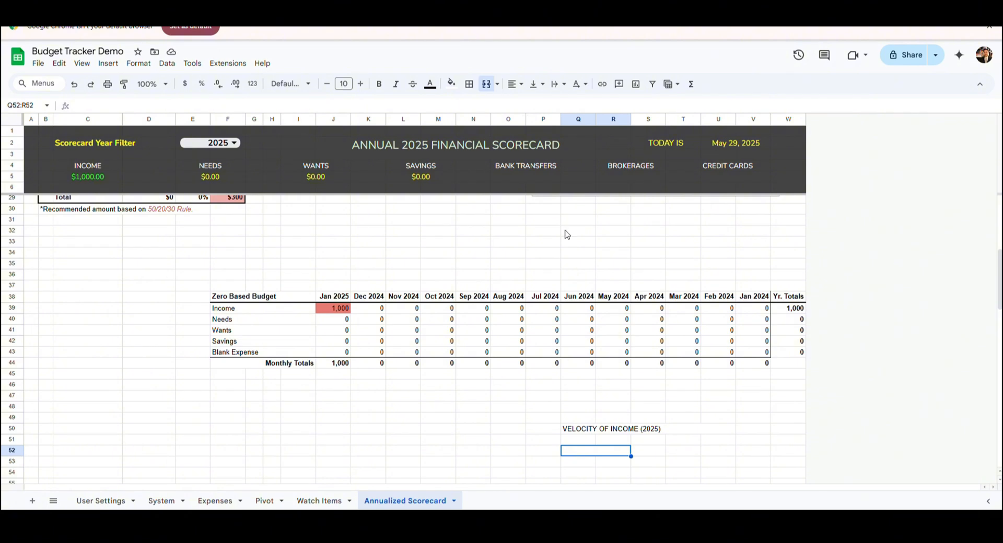
type("Annual Spend")
key("Return")
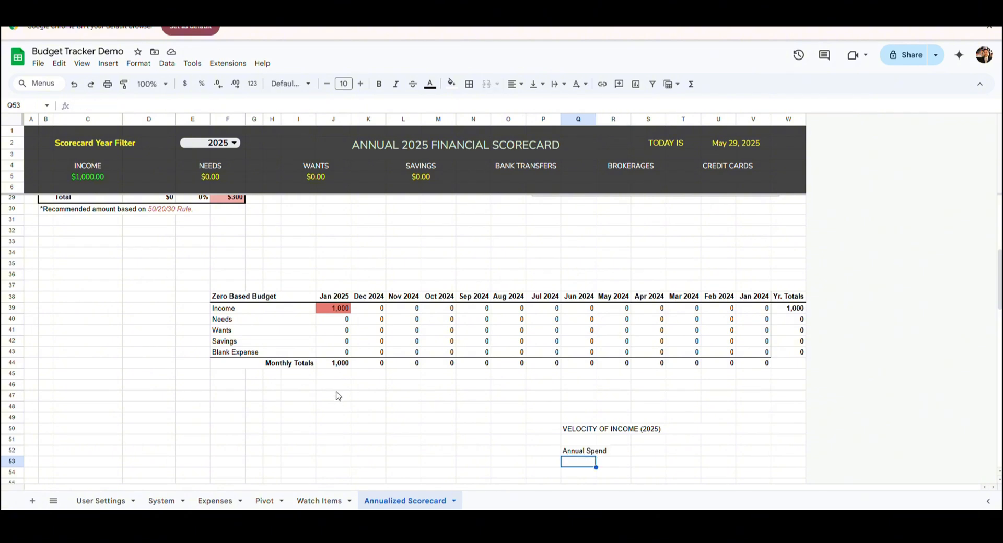
type("=query(Expenses!D9:H,\"select sum(G) where year(D)=\"&E2&\" label sum(G) ''\")")
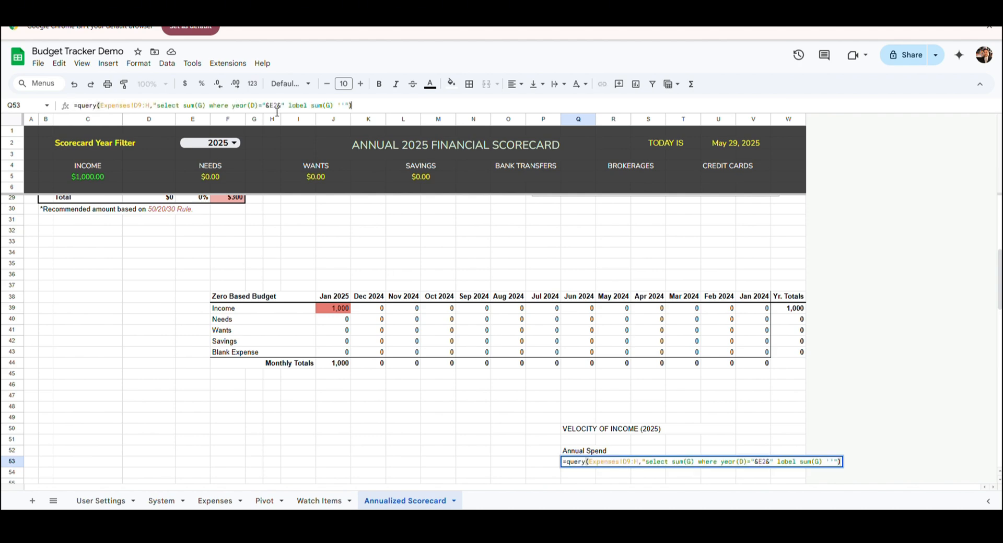
key("Return")
- On the Expenses sheet, fill row 10 with account Joint Checking, expense type Loan - Mortgage and a debit of 500
left_click(230, 501)
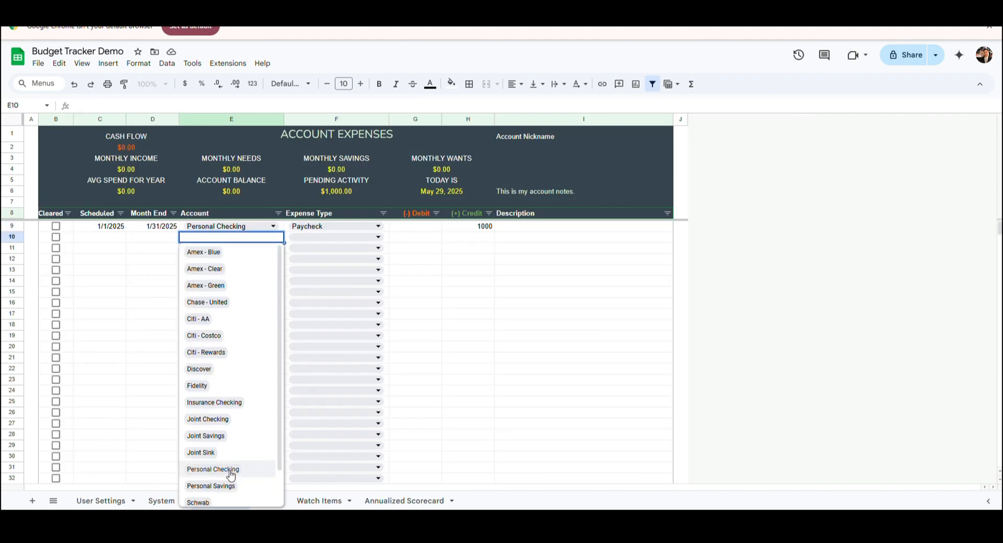
left_click(226, 420)
left_click(346, 237)
scroll(334, 397, "down", 3)
left_click(328, 481)
left_click(431, 234)
type("500")
key("Return")
- Set the scheduled date of the row 10 mortgage expense to 1/15/2025
key("Up")
key("Left")
key("Left")
key("Left")
key("Left")
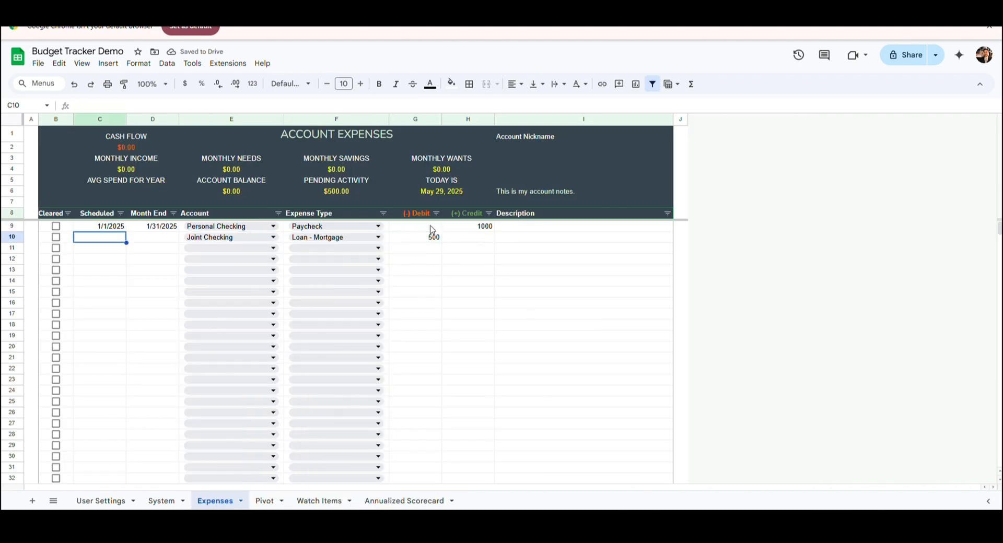
double_click(101, 238)
left_click(135, 254)
left_click(134, 254)
left_click(134, 254)
left_click(135, 254)
left_click(100, 314)
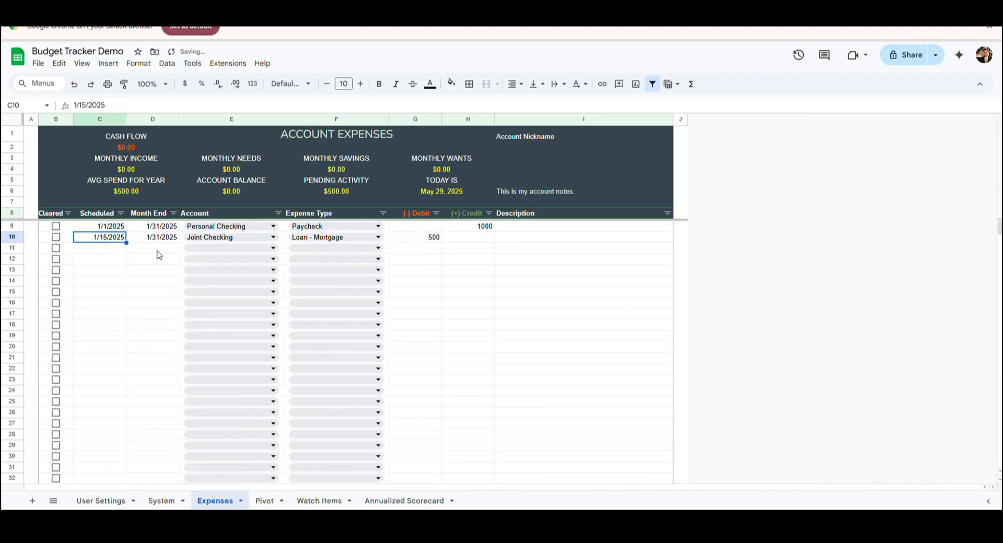
- Return to the Annualized Scorecard sheet, merge T52:U52 and label it Annual Income
left_click(397, 499)
key("shift+Right")
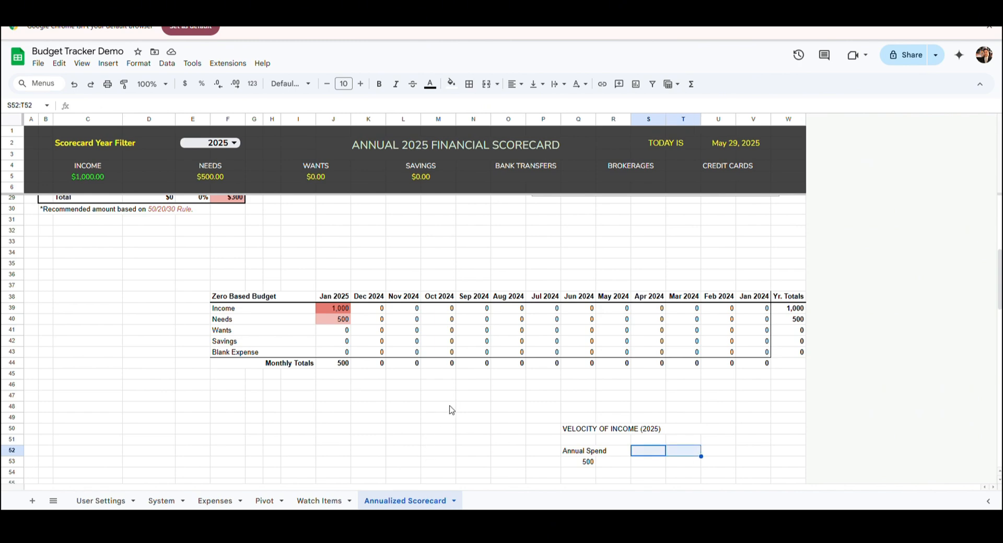
key("Right")
key("shift+Right")
left_click(486, 83)
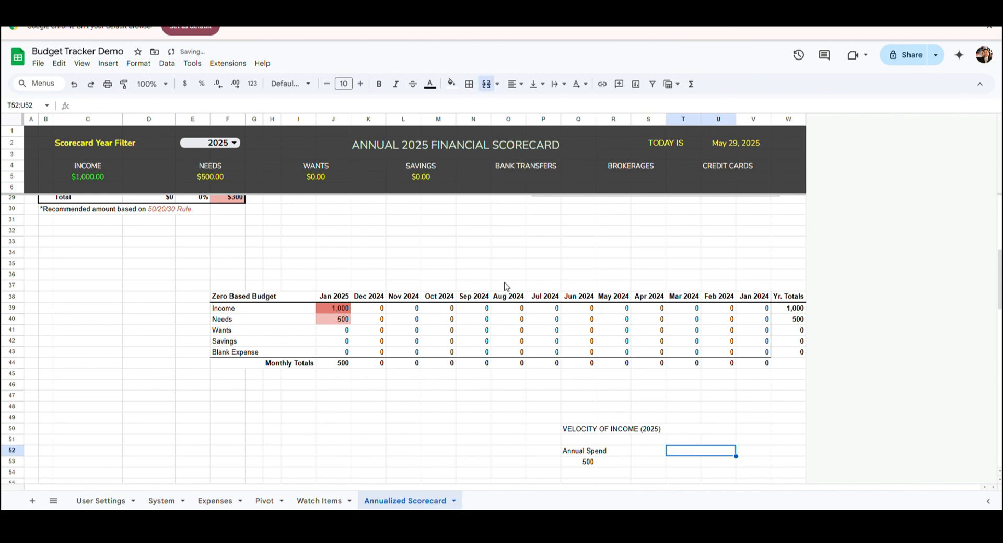
type("Annual Income")
key("Return")
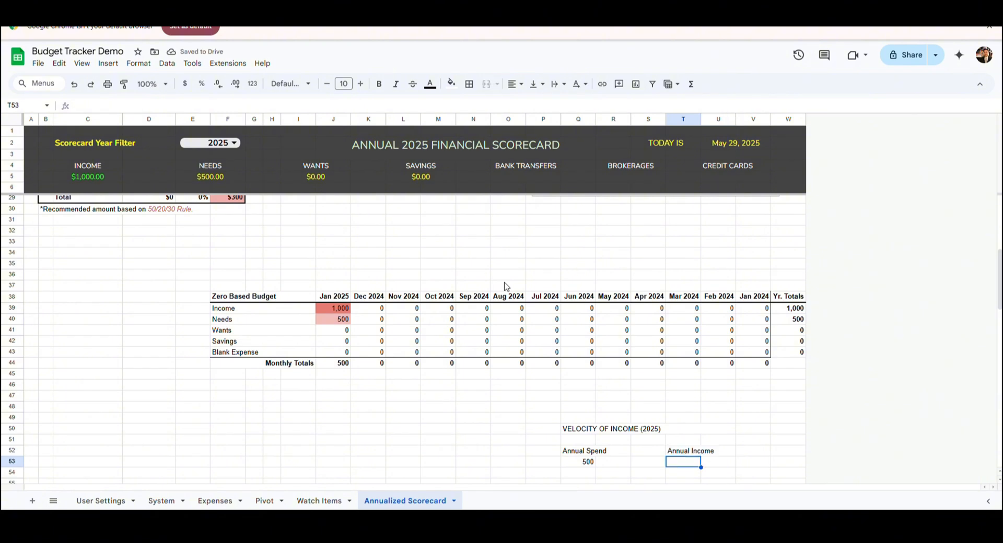
- Enter =query(Expenses!D9:H,"select sum(H) where year(D)="&E2&" label sum(H) ''") in T53 and the ratio =Q53/T53 in S51
type("=query(Expenses!D9:H,\"select sum(H) where year(D)=\"&E2&\" label sum(H) ''\")")
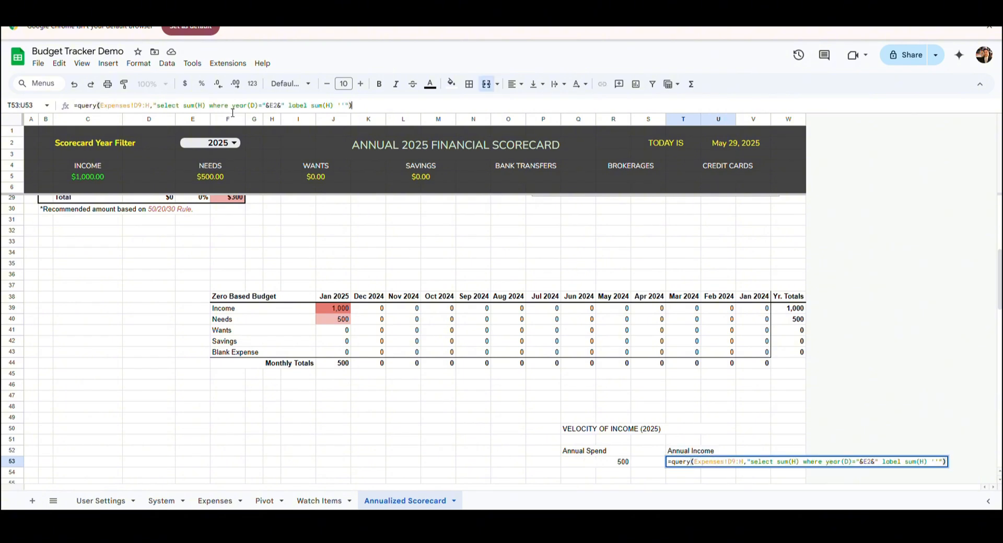
key("Return")
left_click(648, 439)
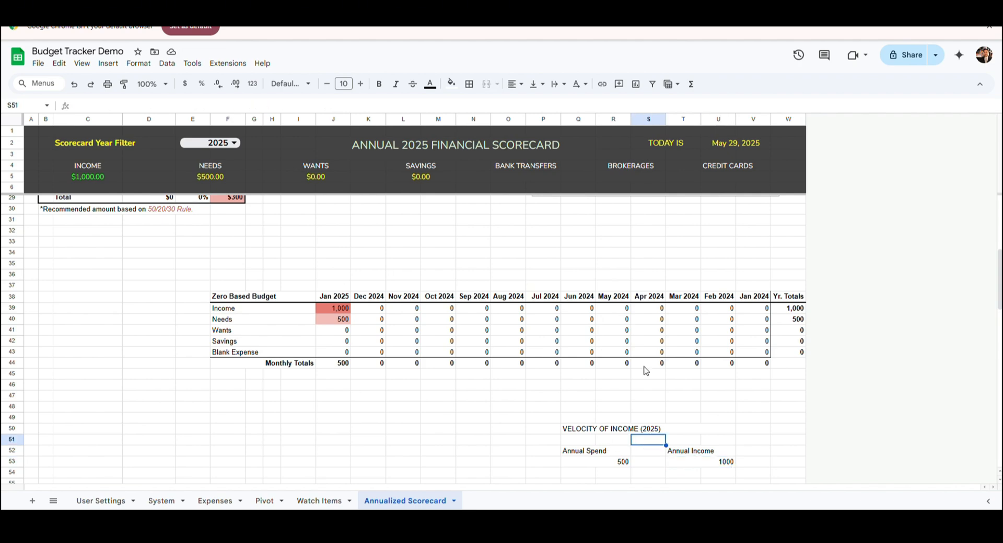
type("=Q53/T53")
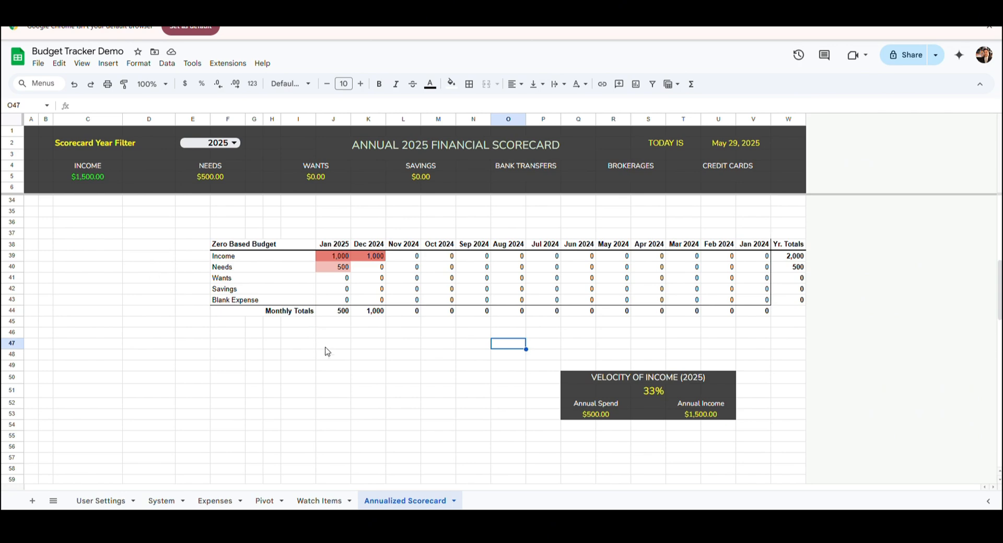
- Insert a new chart on the Annualized Scorecard sheet from I49 and change its type to Gauge chart
left_click(285, 369)
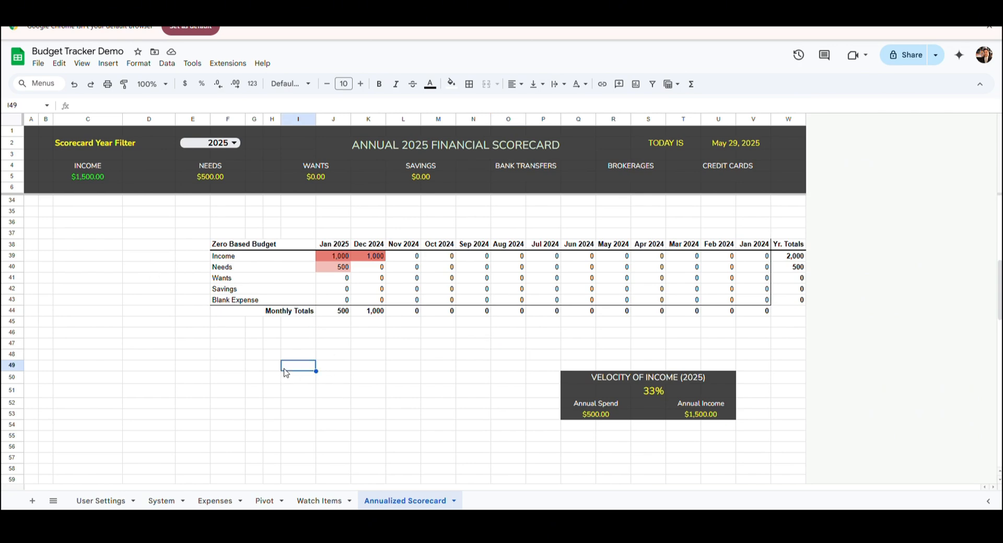
left_click(108, 63)
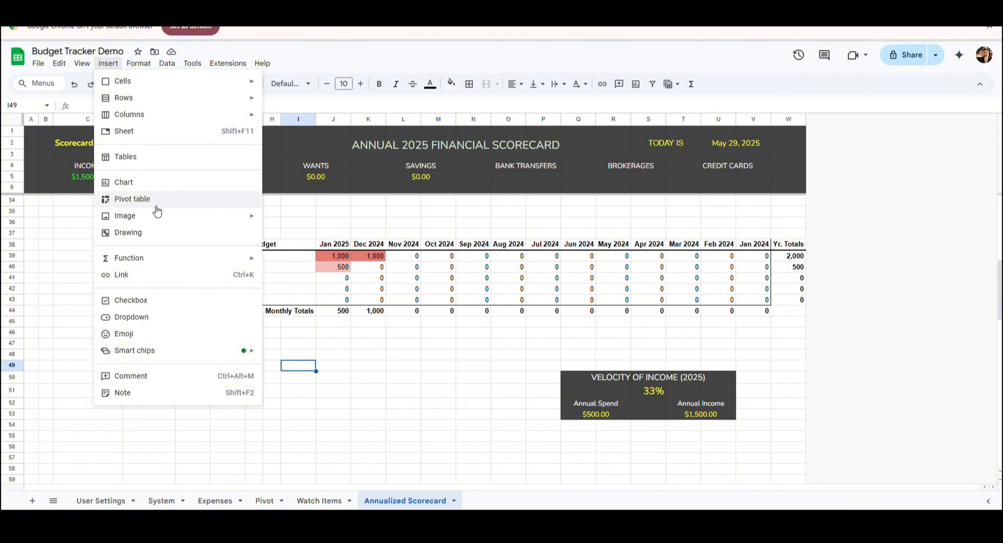
left_click(156, 183)
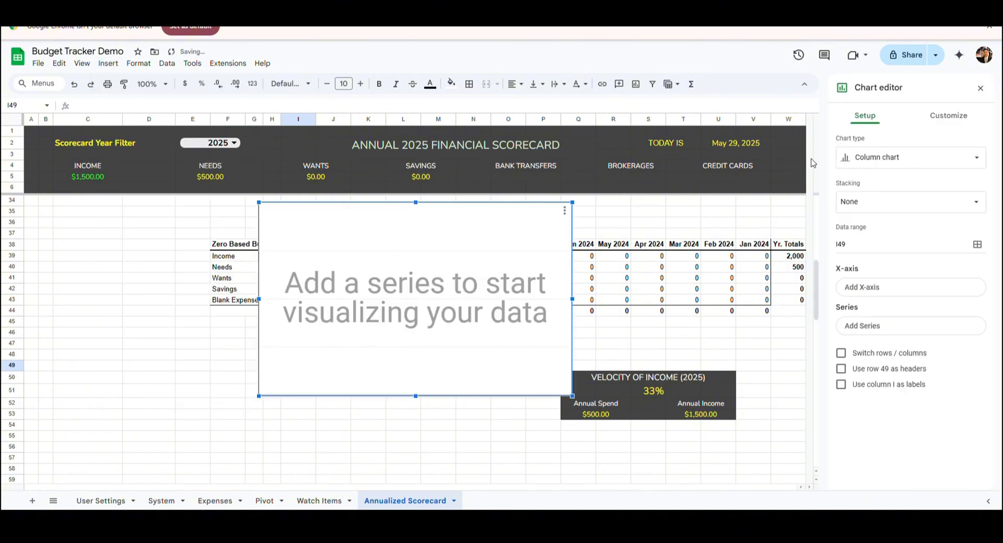
left_click(870, 154)
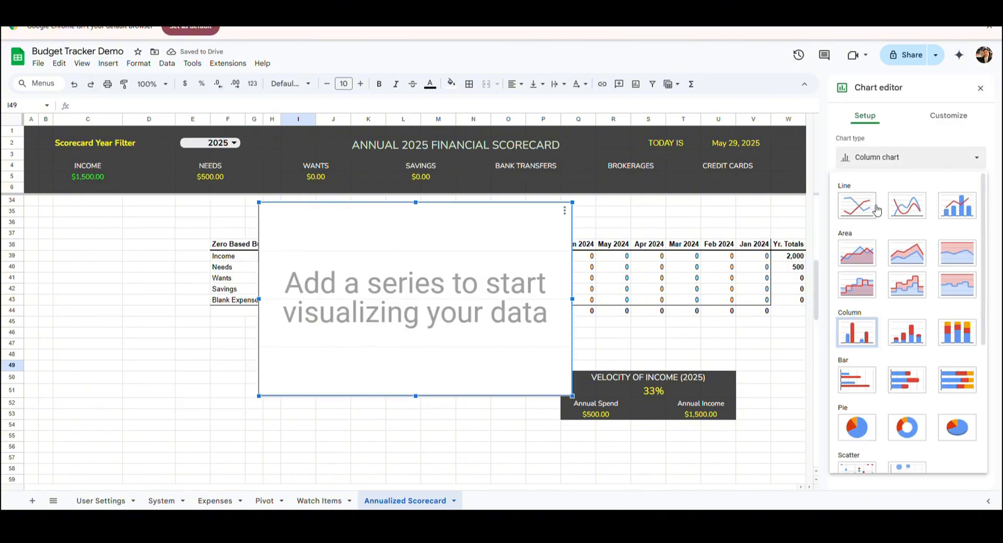
scroll(876, 210, "down", 4)
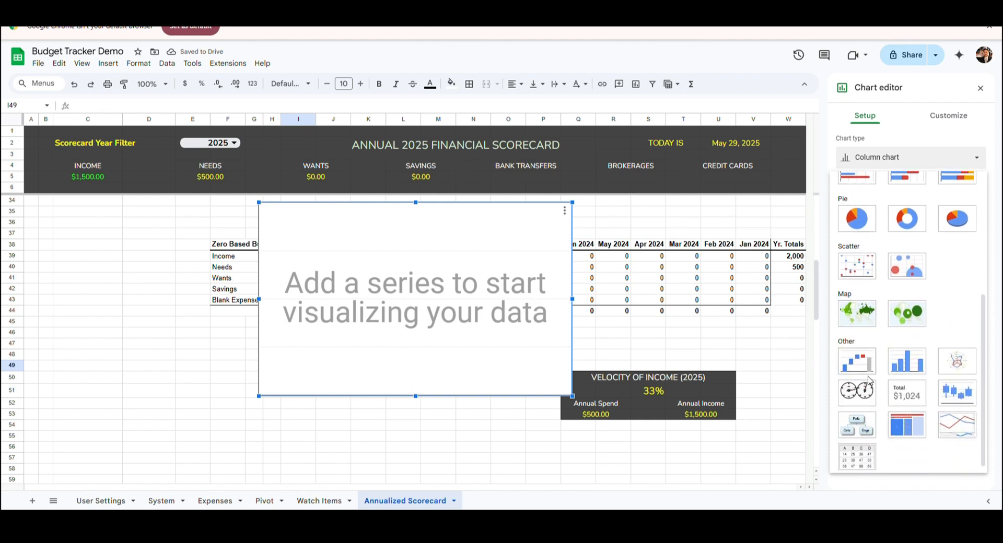
left_click(867, 394)
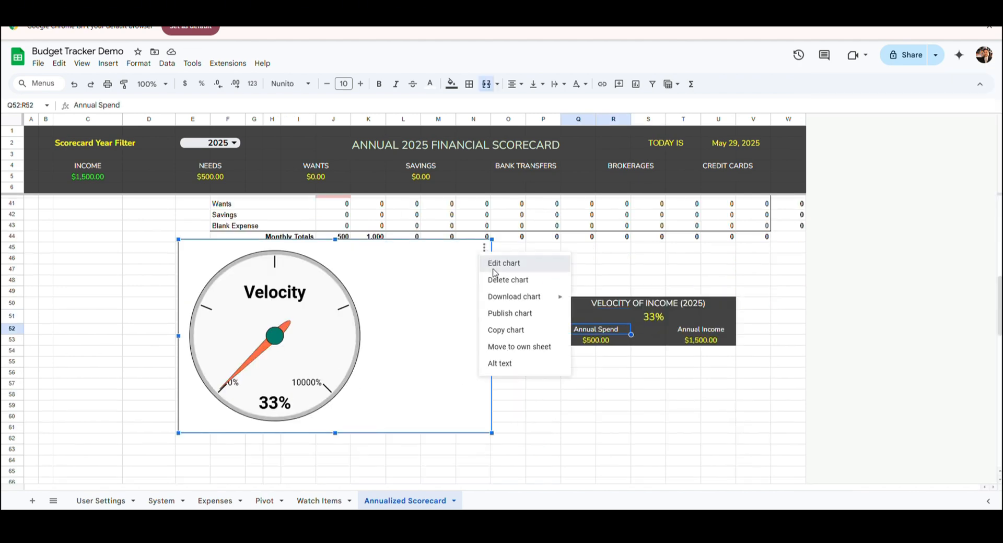
- Edit the Velocity gauge chart and set its gauge range maximum to 1
left_click(503, 263)
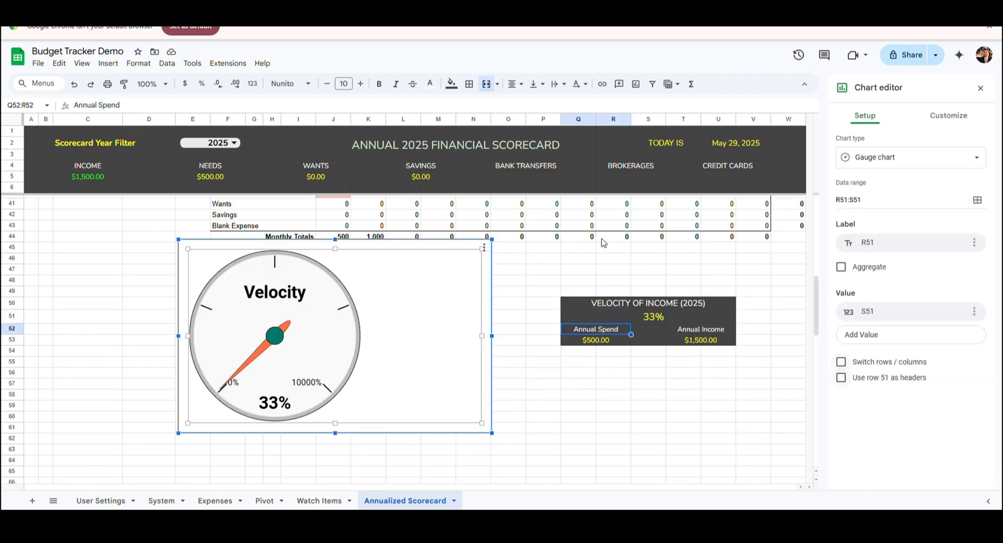
left_click(948, 117)
left_click(847, 173)
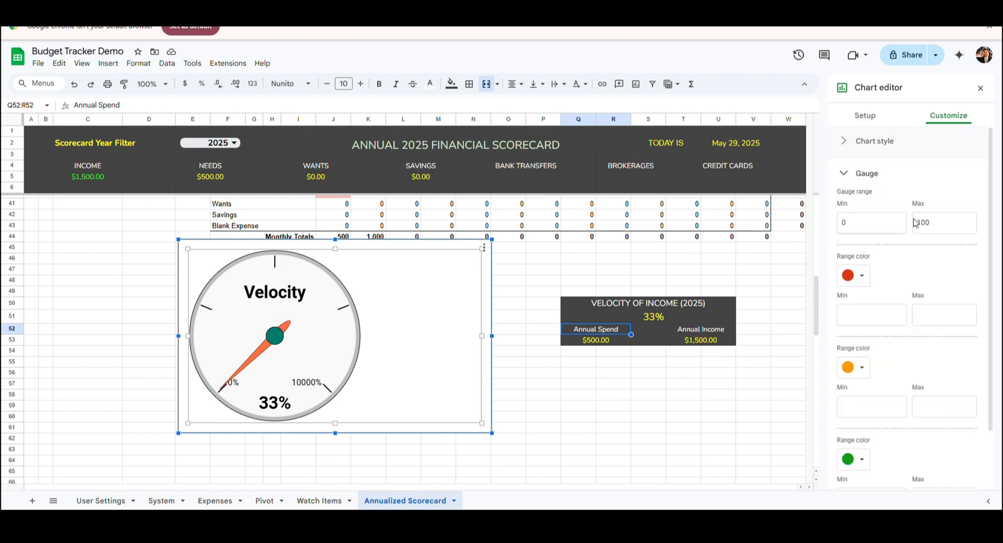
left_click_drag(953, 225, 890, 230)
type("1")
- Set the gauge's first range from 0 to 0.33 and color it green
left_click_drag(864, 315, 844, 300)
type("0")
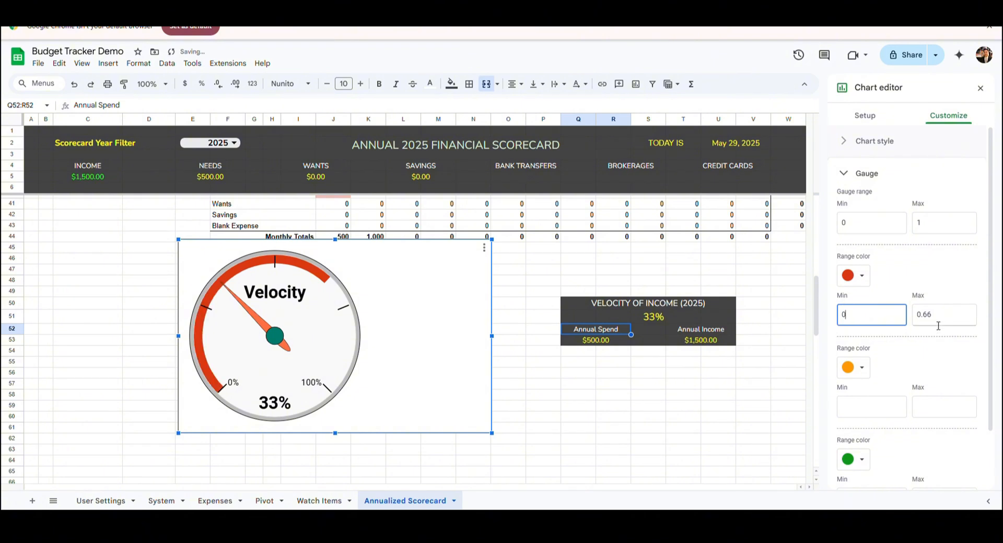
double_click(938, 319)
type("0.33")
left_click(858, 277)
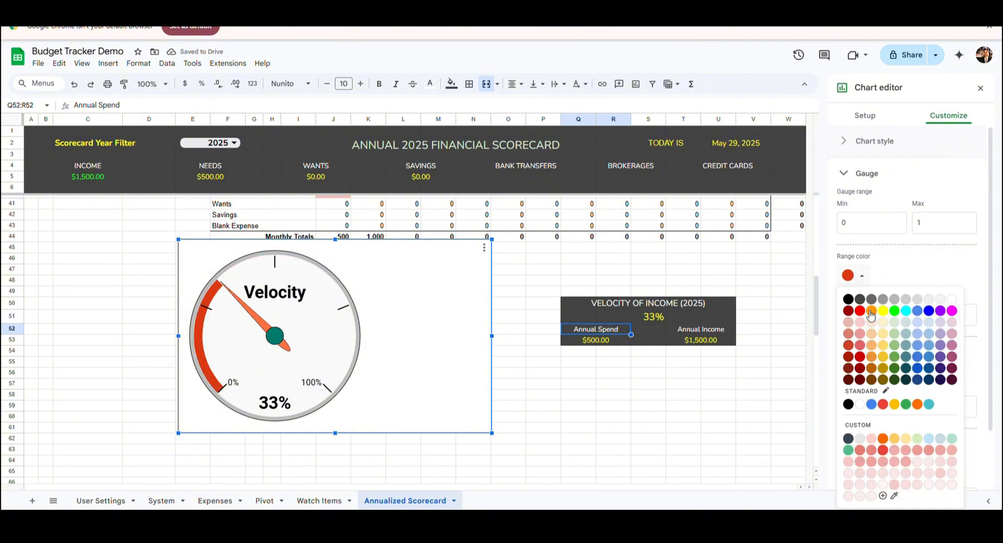
left_click(894, 364)
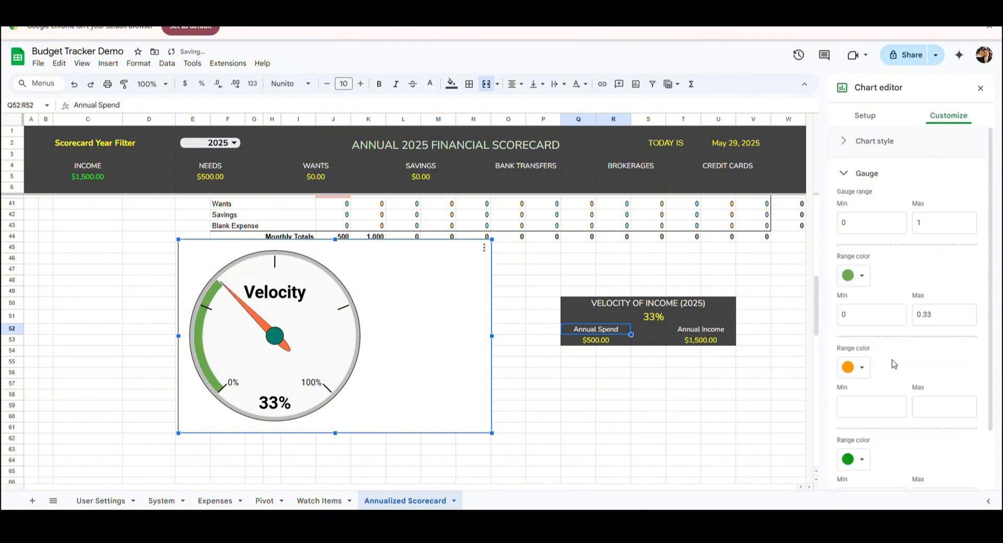
- Color the gauge's third range red and set the orange middle range from 0.34 to 0.66
scroll(867, 410, "down", 1)
left_click(872, 409)
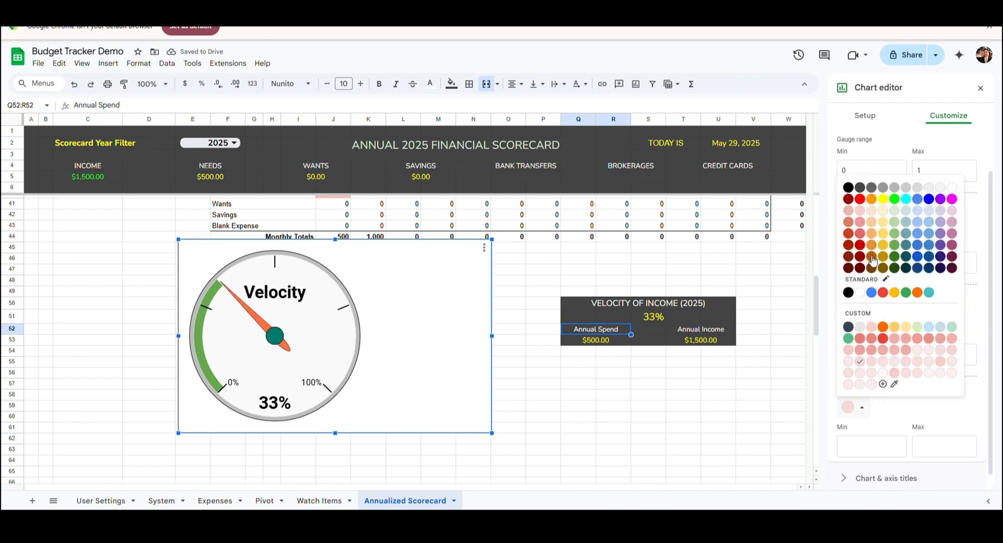
left_click(860, 199)
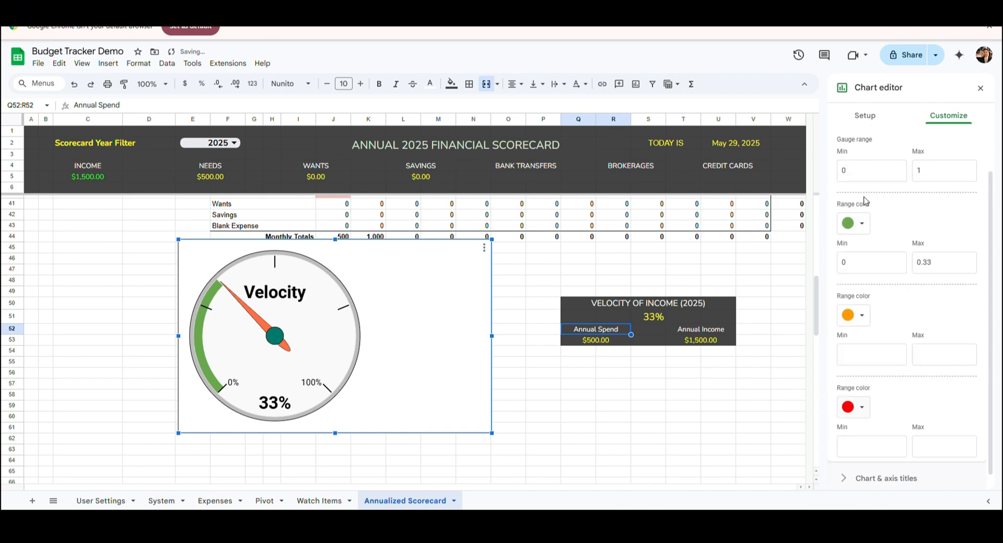
left_click(873, 357)
key("Tab")
type("0.66")
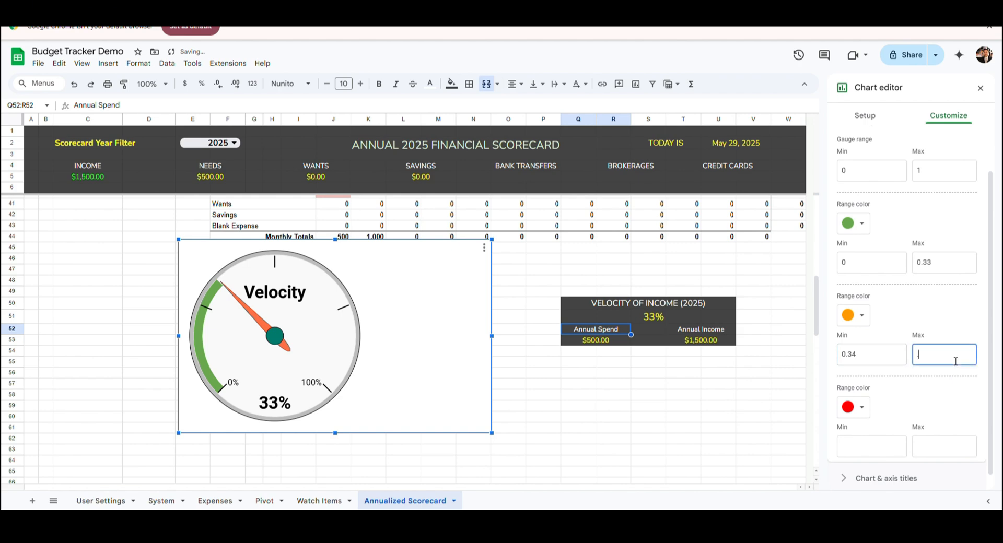
- Set the gauge's red range from 0.67 to 1
left_click(883, 447)
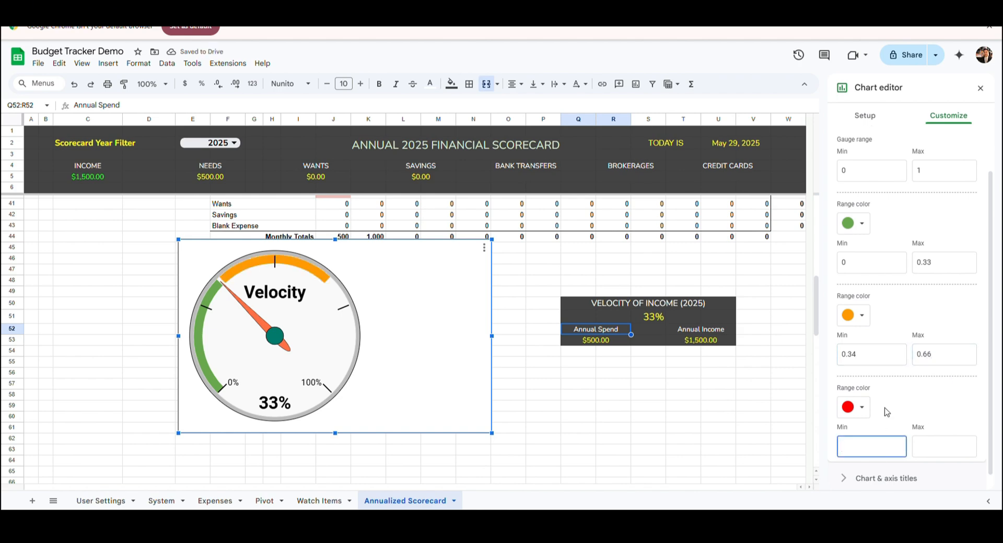
left_click(931, 448)
type("1")
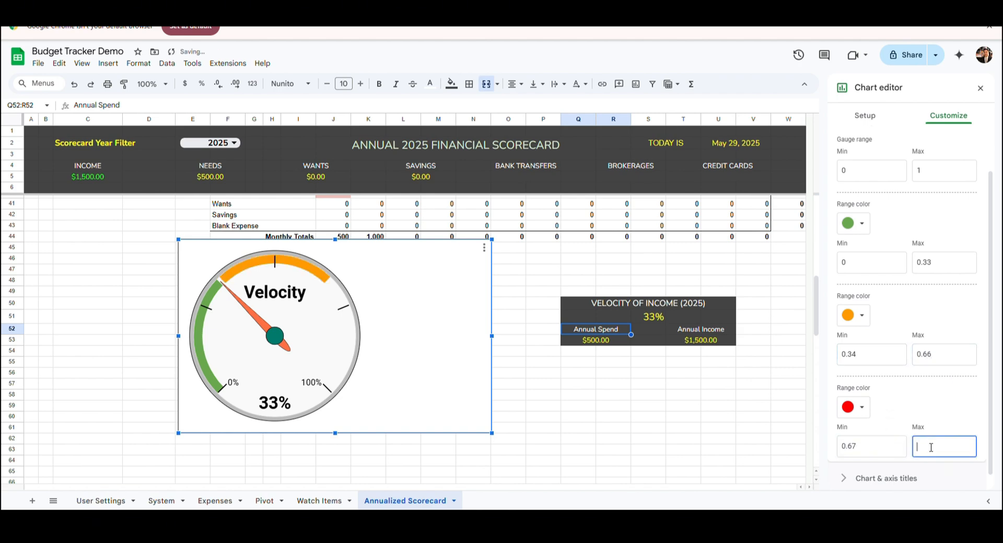
scroll(859, 197, "up", 2)
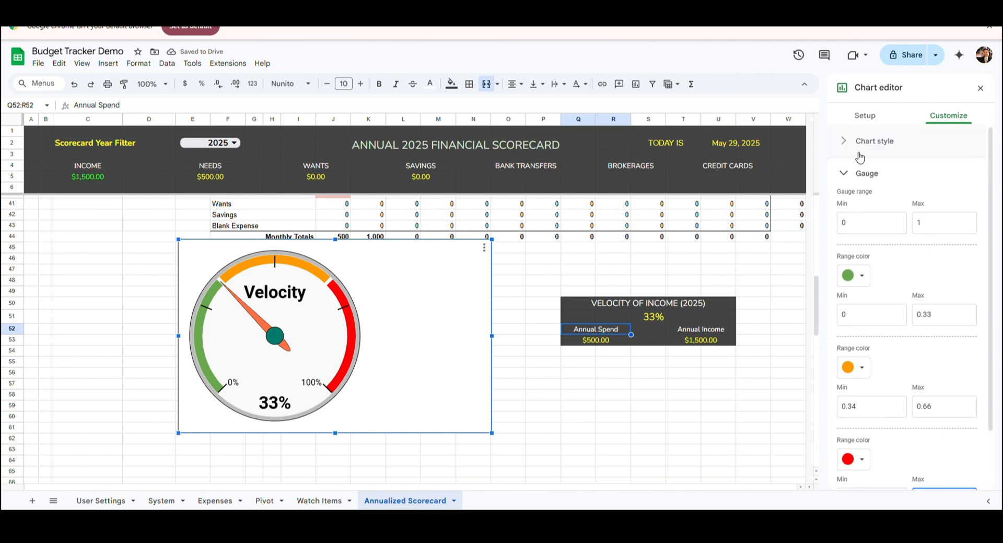
left_click(851, 145)
left_click(854, 151)
left_click(845, 174)
left_click(862, 172)
left_click(865, 116)
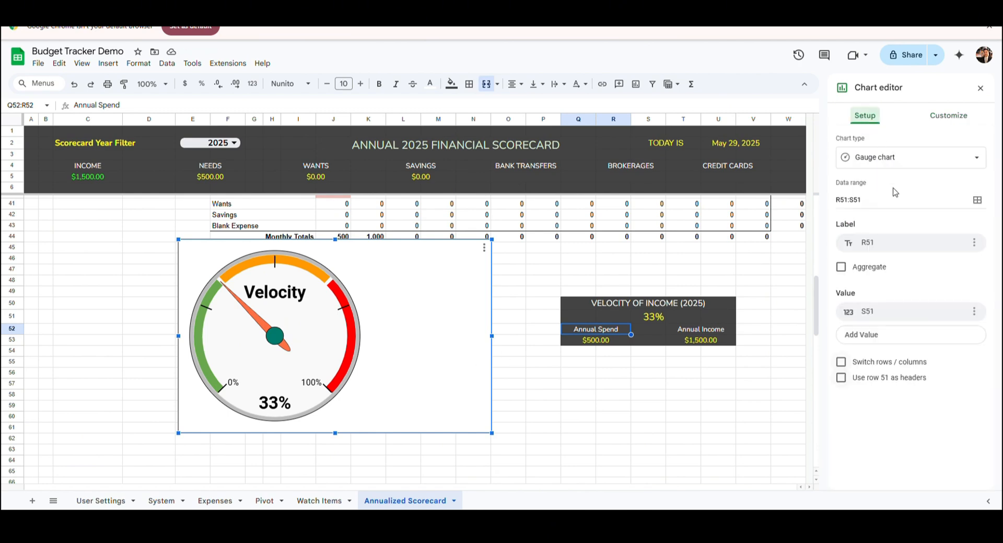
- Shrink the Velocity gauge chart to fit closely around its dial and place it beside the Velocity of Income table
left_click_drag(364, 386, 345, 351)
left_click_drag(361, 295, 287, 295)
left_click_drag(276, 261, 484, 289)
left_click(503, 331)
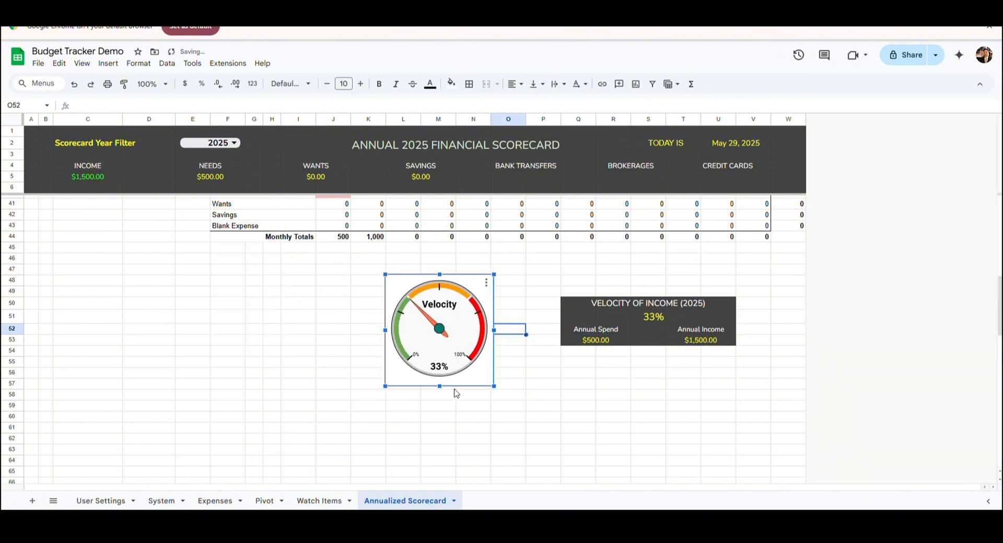
left_click_drag(439, 387, 440, 378)
left_click(439, 395)
- Merge F64:I64 below the gauge and label it Expense Type
left_click(231, 464)
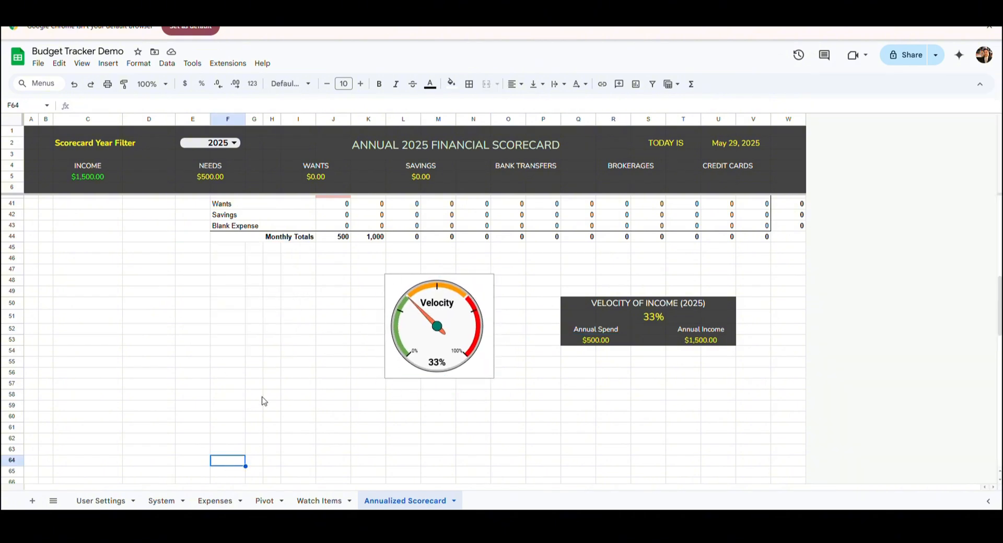
key("shift+Right")
left_click(486, 83)
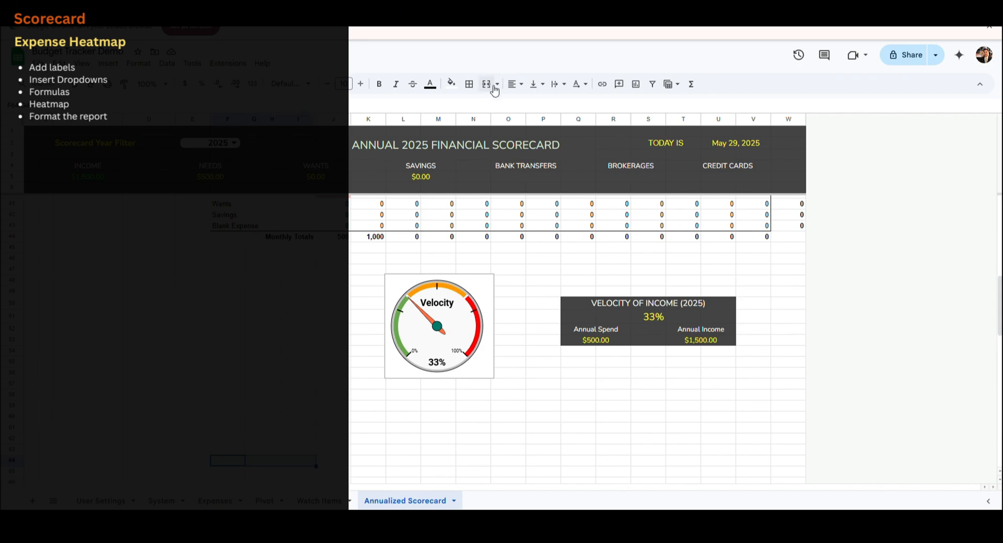
type("Expense Type")
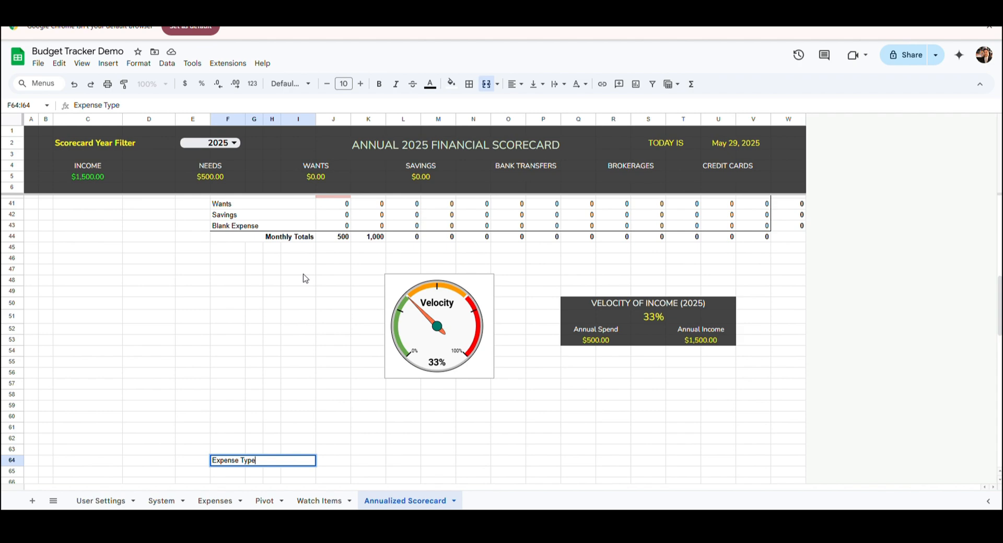
key("Return")
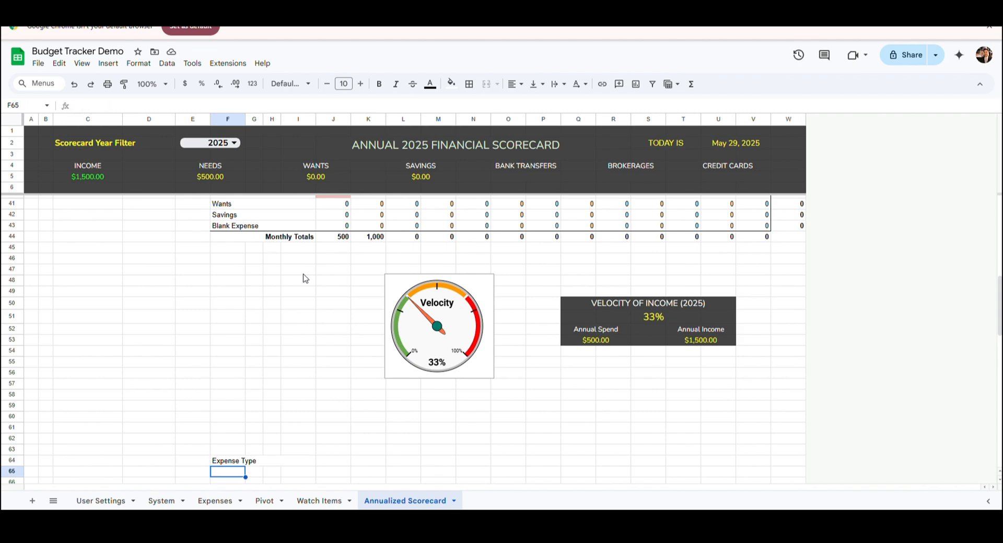
- Merge F65:I65 and label it Income
key("shift+Right")
key("shift+Right")
key("shift+Right")
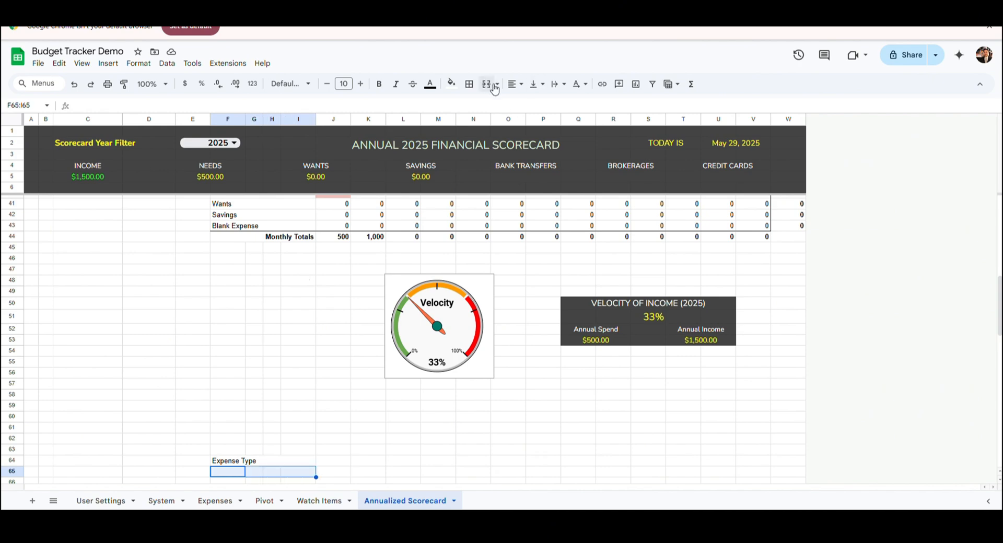
left_click(486, 84)
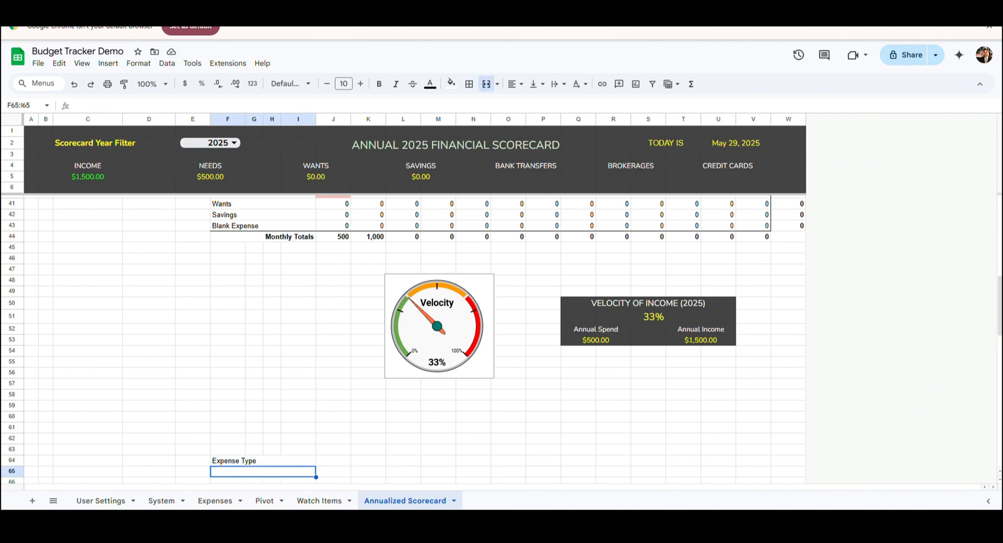
type("Income")
key("Return")
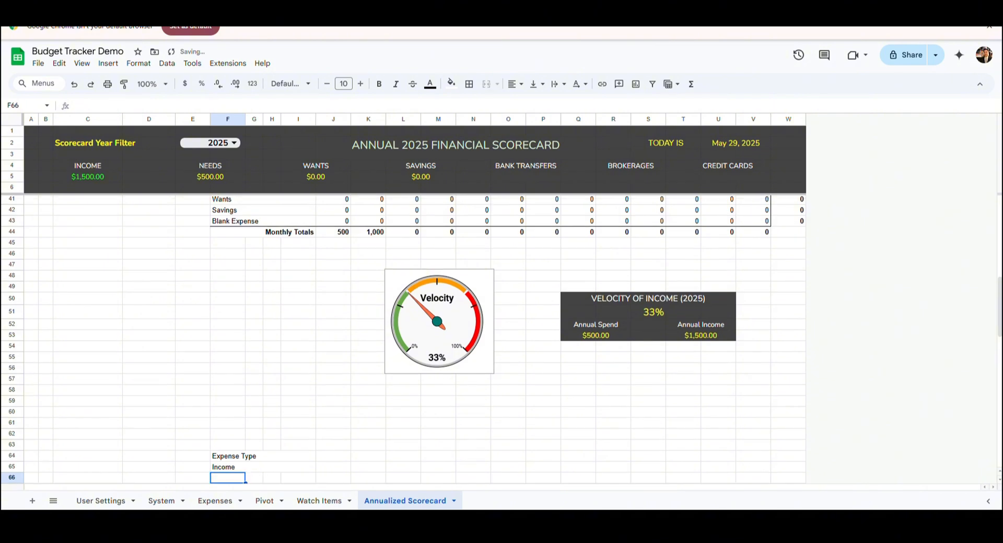
- Merge F73:I73 and label it Monthly Totals
key("Down")
key("Down")
key("Down")
key("Down")
key("Down")
key("Down")
key("Down")
key("shift+Right")
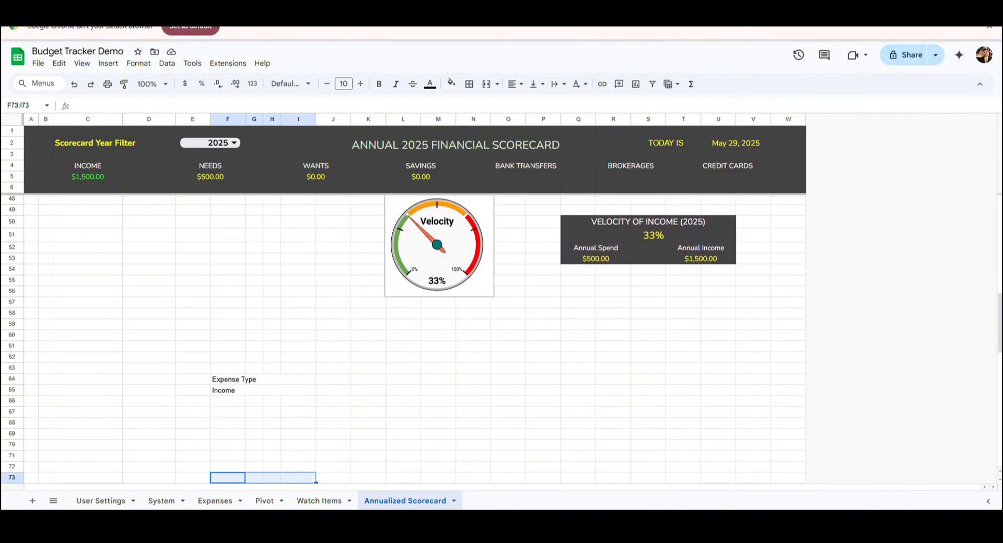
left_click(486, 84)
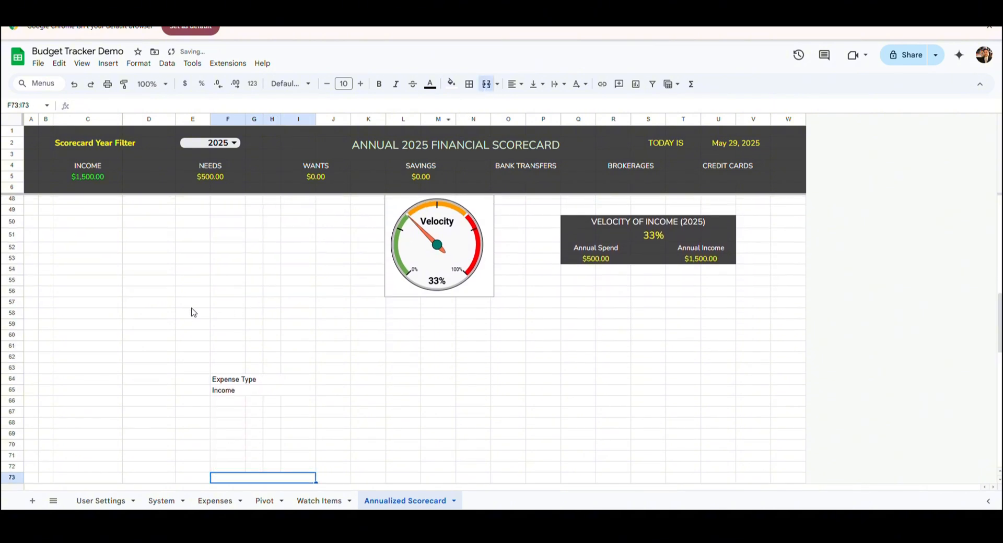
type("Monthly Totals")
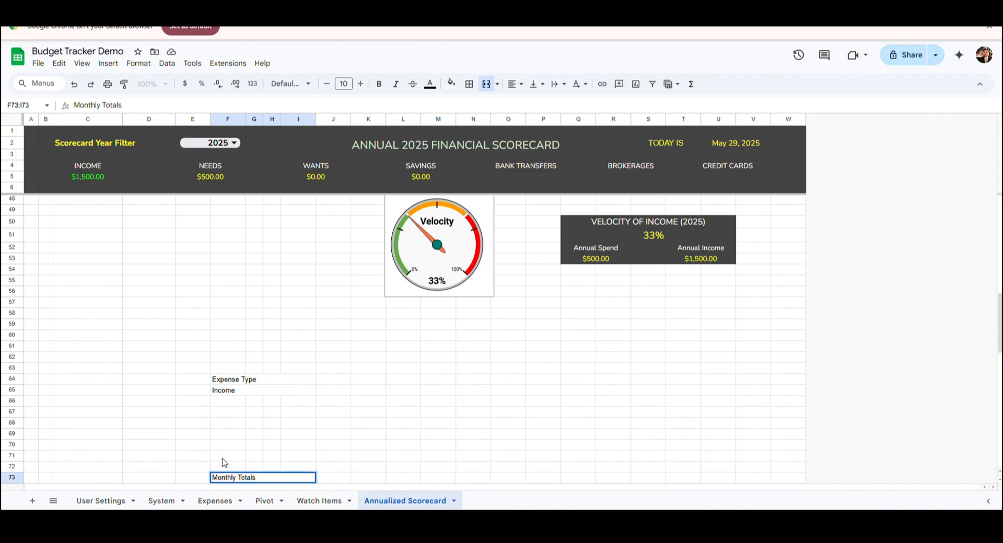
left_click(225, 463)
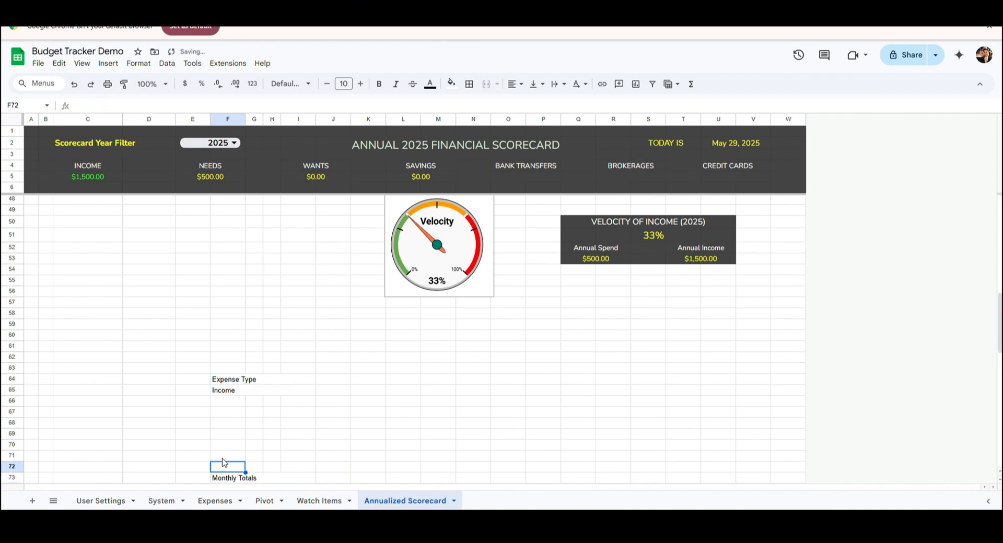
- Enter =eomonth(date(E2,1,1),0) in J64 and =EOMONTH(J64,-1) in K64 as the month headers
left_click(334, 380)
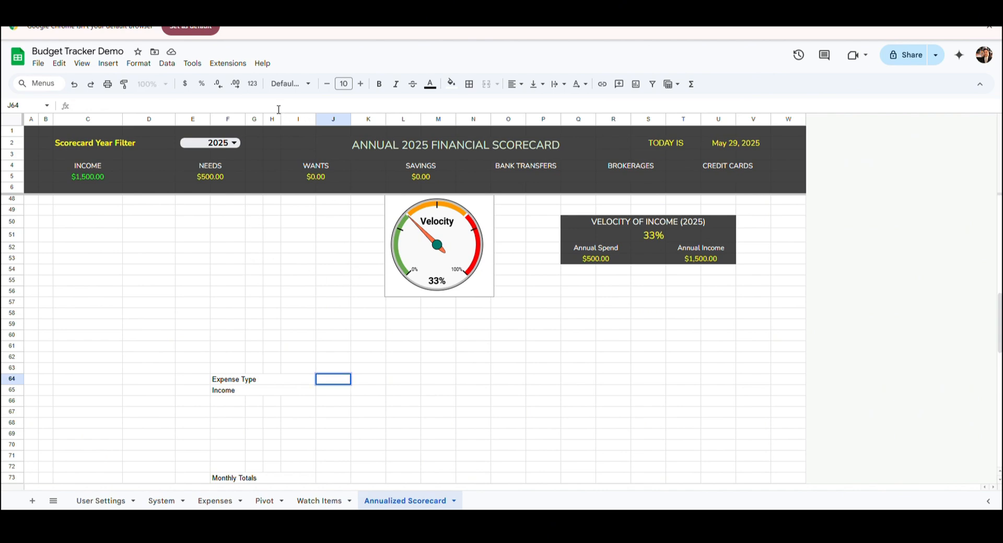
type("=eomonth(date(E2,1,1),0)")
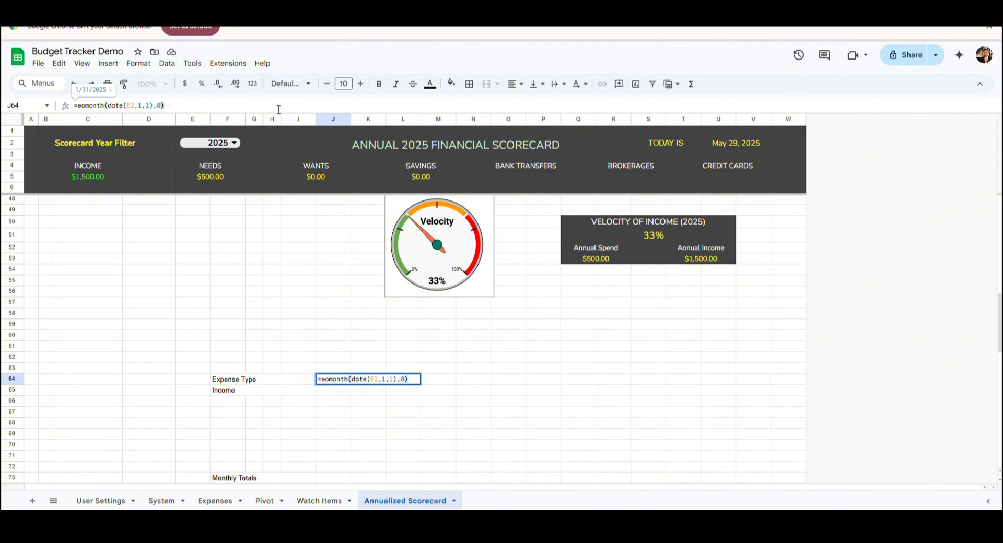
key("Tab")
type("=EOMONTH(J64,-1)")
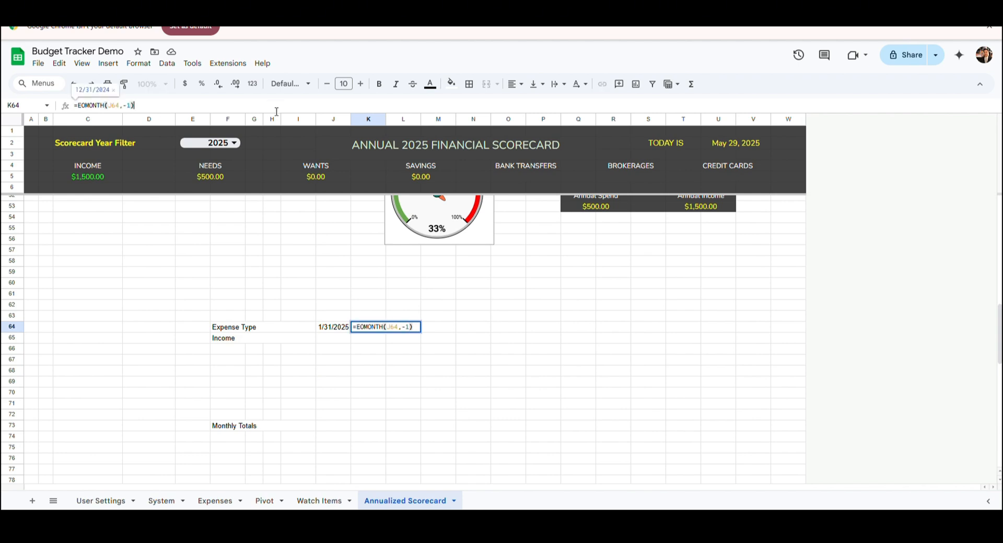
key("Return")
key("Up")
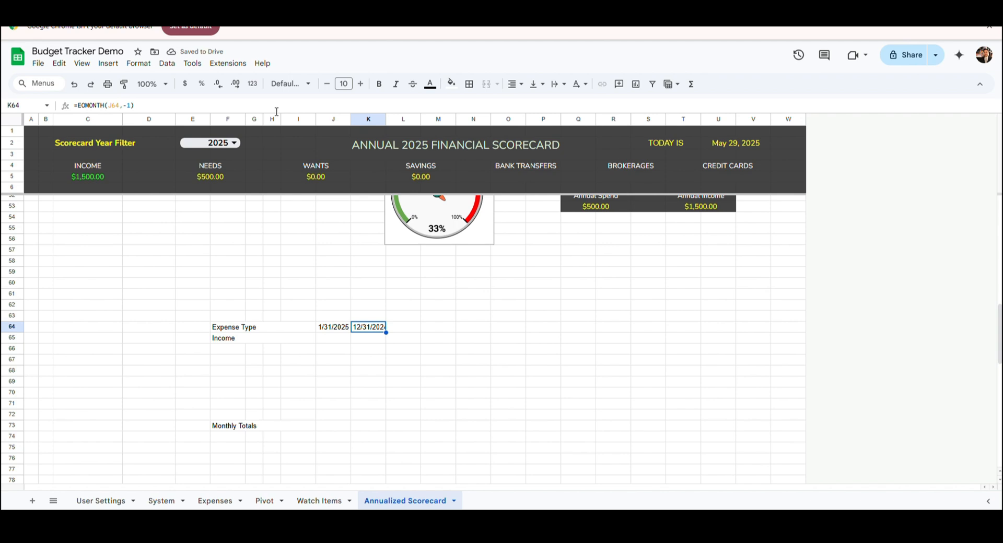
- Copy K64 and paste only its formula across K64:V64 to fill the remaining month headers
key("shift+Right")
key("shift+Right")
key("shift+Right")
key("shift+Right")
key("shift+Right")
key("shift+Right")
key("shift+Right")
key("shift+Right")
key("shift+Right")
key("shift+Right")
key("shift+Right")
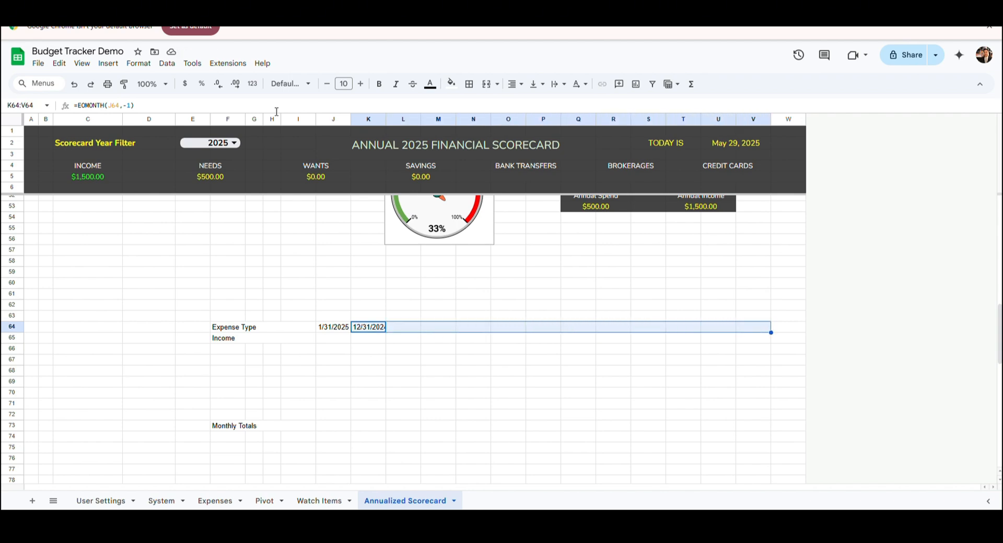
key("shift+Left")
key("Left")
key("Right")
key("ctrl+c")
key("shift+Right")
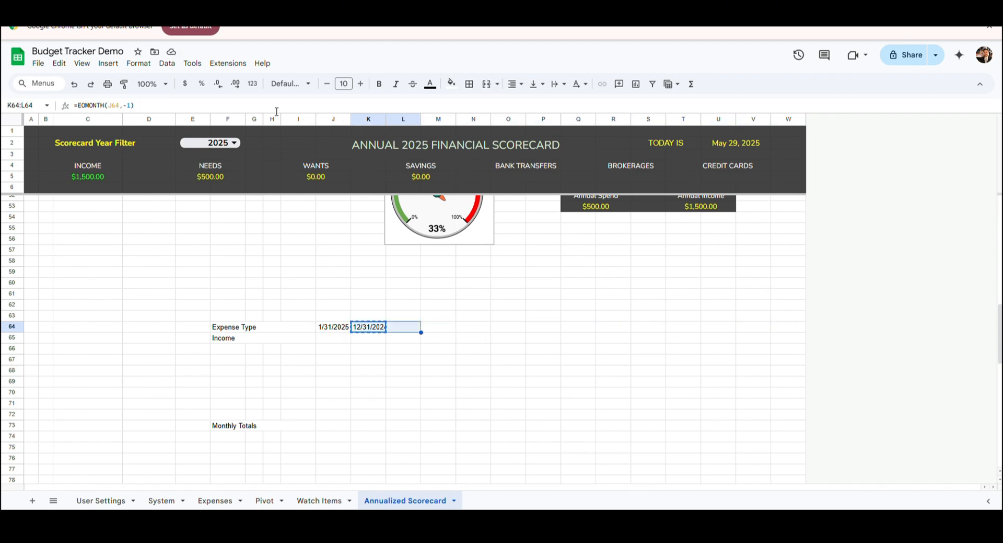
key("shift+Right")
key("shift+Right")
key("shift+Right")
key("shift+Right")
key("shift+Right")
key("shift+Right")
key("shift+Right")
key("shift+Right")
key("shift+Right")
key("shift+Right")
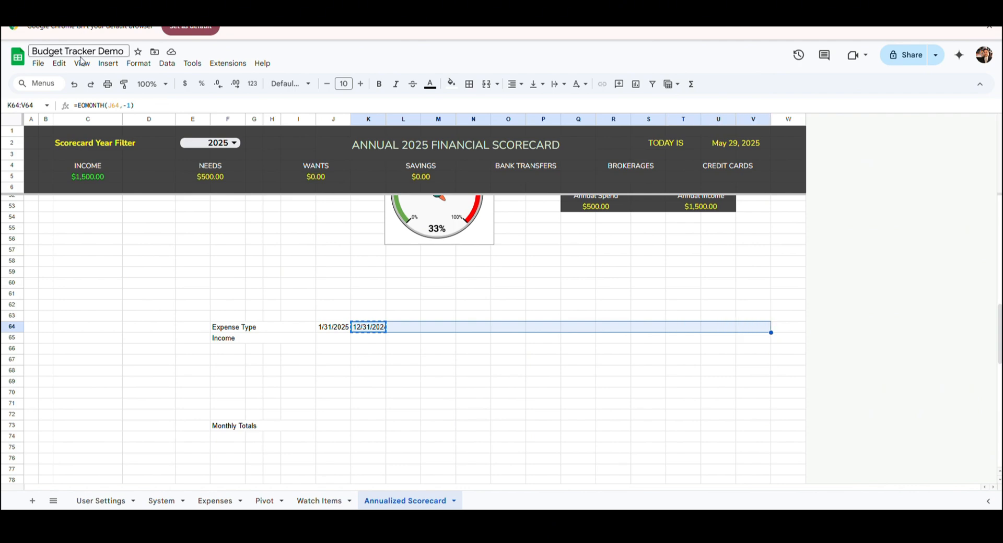
left_click(59, 63)
mouse_move(94, 173)
left_click(256, 210)
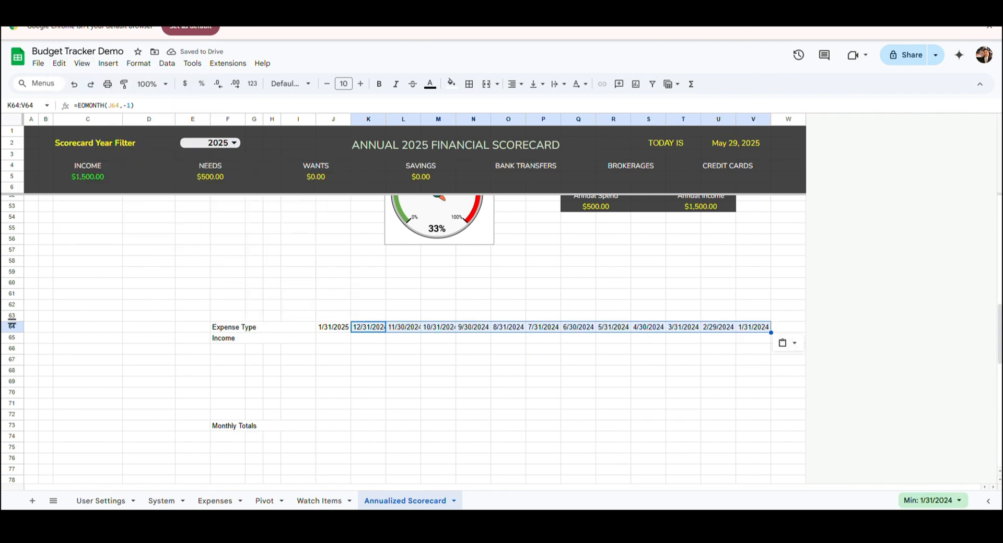
- Enter =sumifs(System!$AE$3:$AE,System!$AC$3:$AC,$F65,System!$AD$3:$AD,J$64) in J65
left_click(234, 107)
key("ctrl+v")
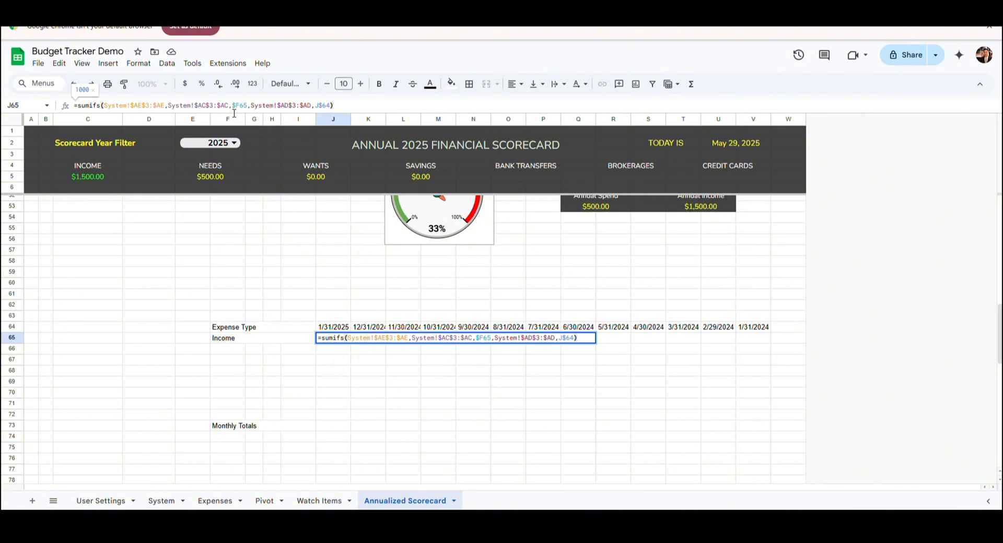
key("Return")
- Copy the Income formula from J65 and paste only the formula across J65:V65
key("shift+Right")
key("shift+Right")
key("shift+Right")
key("shift+Right")
key("shift+Right")
key("shift+Right")
key("shift+Right")
key("shift+Right")
key("shift+Right")
key("shift+Right")
key("shift+Right")
key("shift+Right")
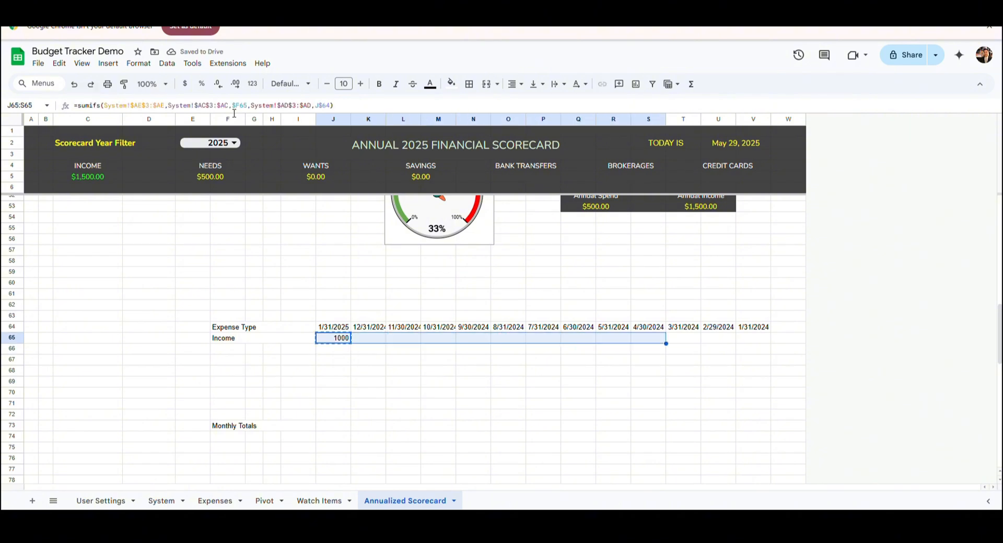
left_click(59, 64)
mouse_move(100, 176)
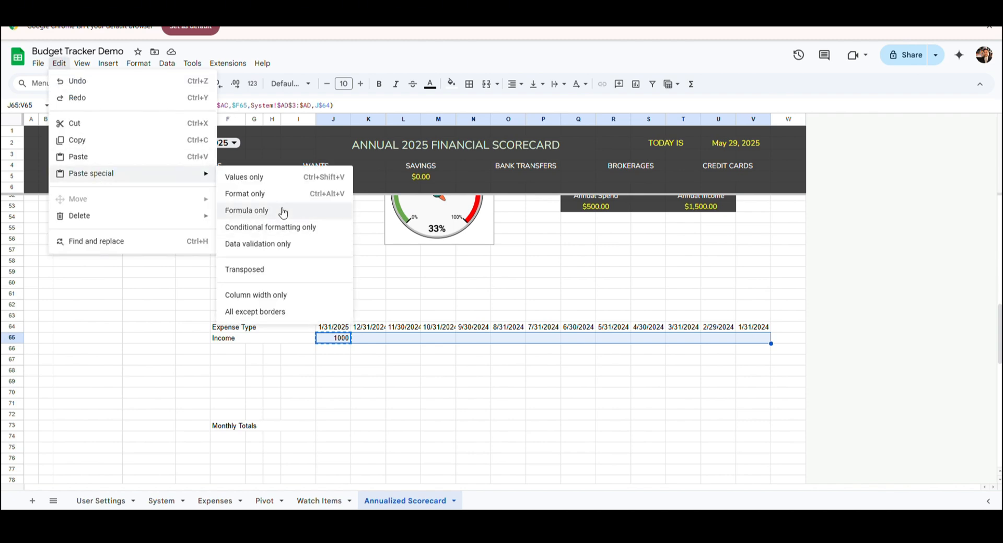
left_click(282, 212)
- Merge columns F to I separately in each of rows 66 through 72
left_click(228, 349)
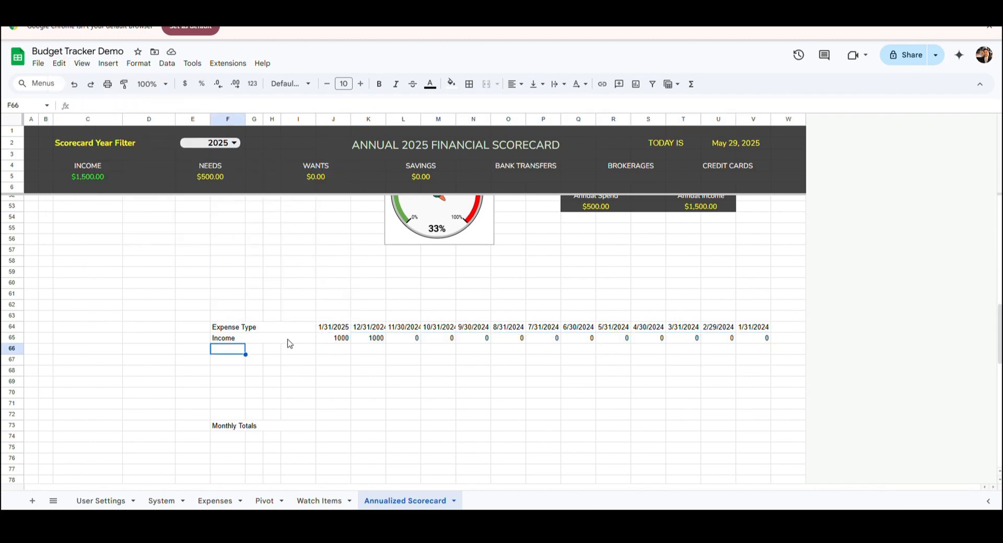
key("shift+Right")
key("shift+Right")
key("shift+Right")
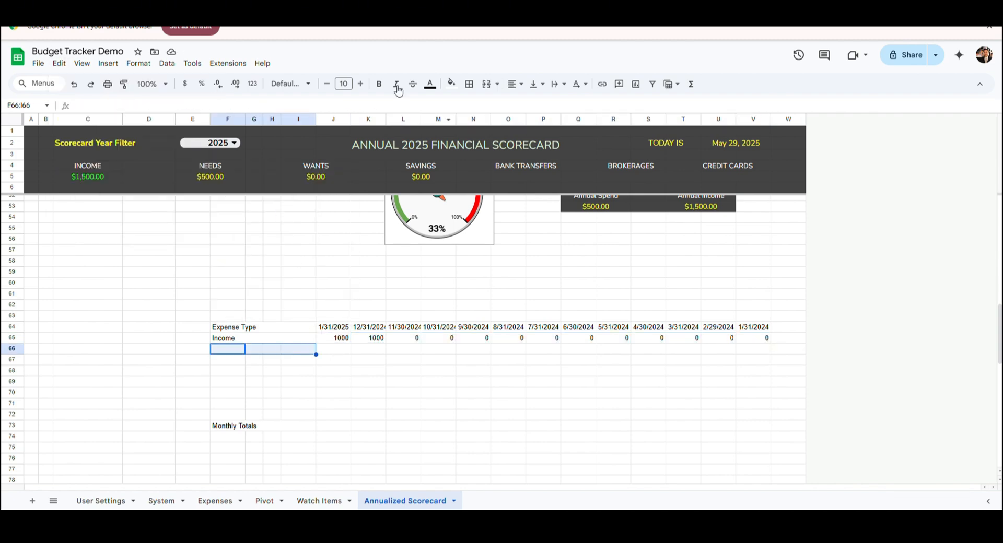
left_click(489, 87)
key("Down")
key("shift+Right")
key("shift+Right")
key("shift+Right")
left_click(490, 86)
key("Down")
key("shift+Right")
key("shift+Right")
key("shift+Right")
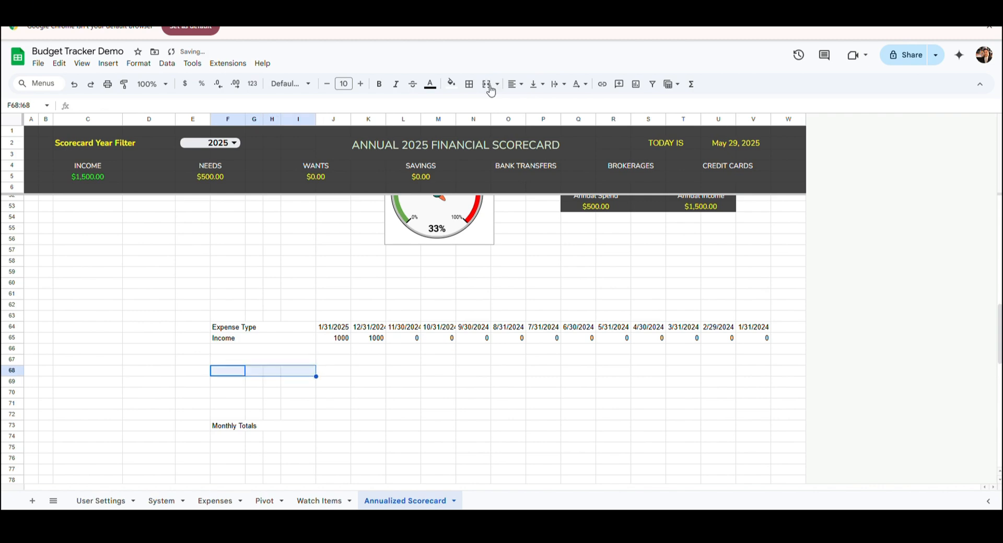
left_click(490, 87)
key("Down")
key("shift+Right")
key("shift+Right")
key("shift+Right")
left_click(490, 87)
key("Down")
key("shift+Right")
key("shift+Right")
key("shift+Right")
left_click(490, 87)
key("Down")
key("shift+Right")
key("shift+Right")
key("shift+Right")
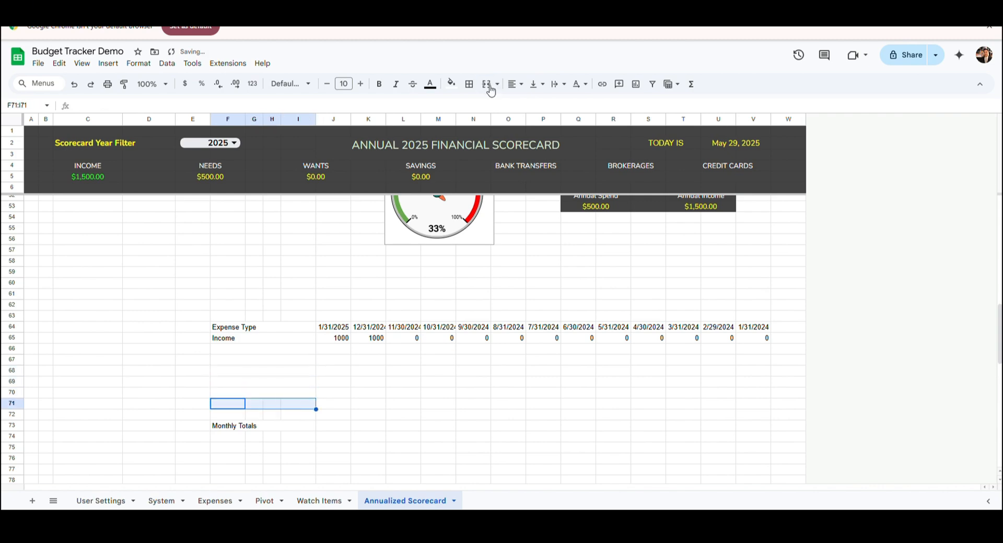
left_click(490, 87)
key("Down")
key("shift+Right")
key("shift+Right")
key("shift+Right")
left_click(490, 86)
- Add dropdowns to F66:I72 that take their options from the range =System!$G$3:$G$82
key("shift+Up")
key("shift+Up")
key("shift+Up")
key("shift+Up")
key("shift+Up")
key("shift+Up")
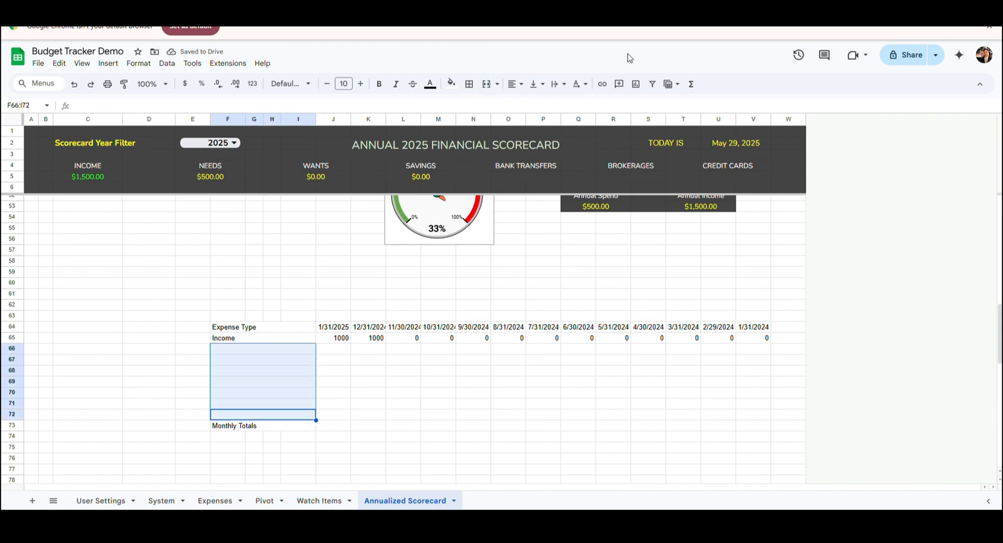
left_click(108, 64)
mouse_move(184, 227)
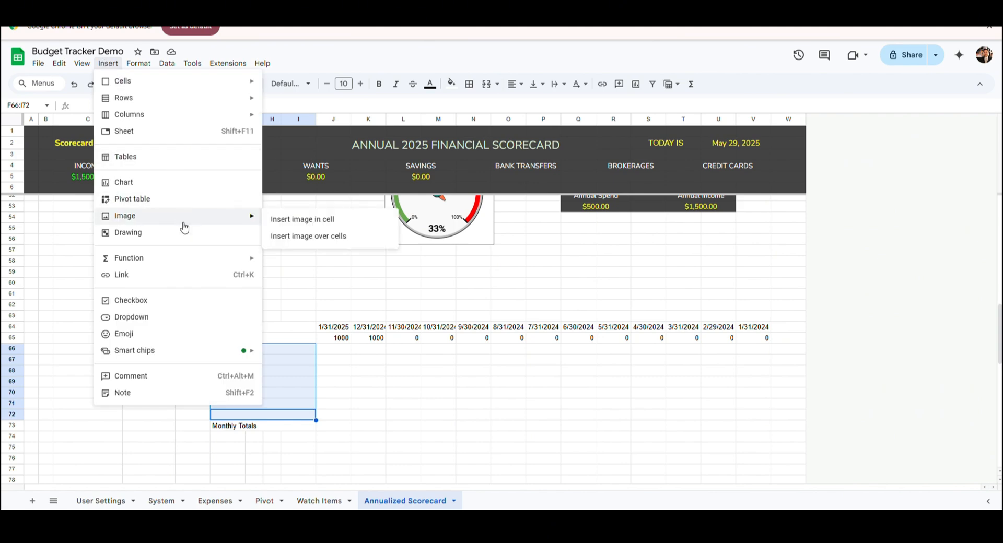
left_click(160, 320)
left_click(861, 180)
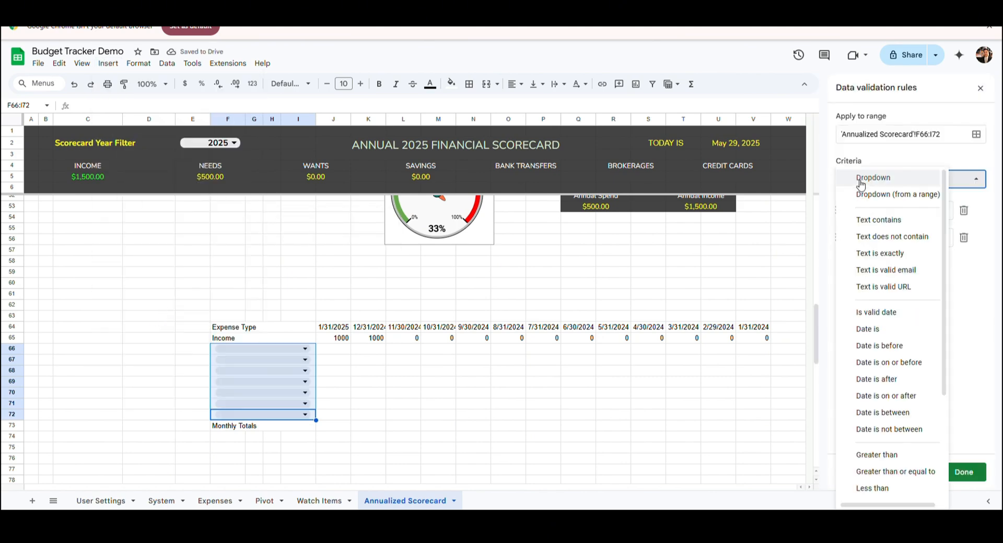
left_click(851, 197)
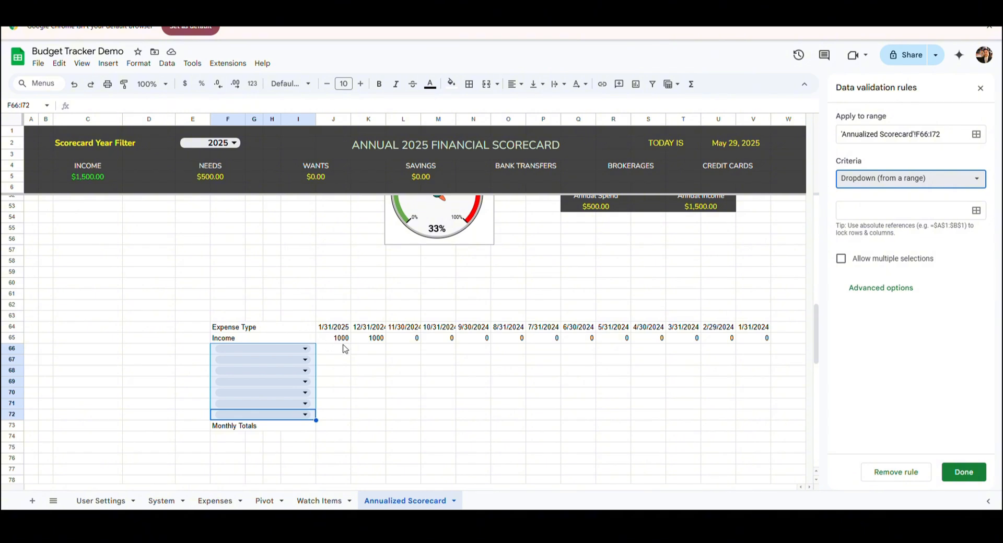
left_click(893, 215)
type("=System!$G$3:$G$82")
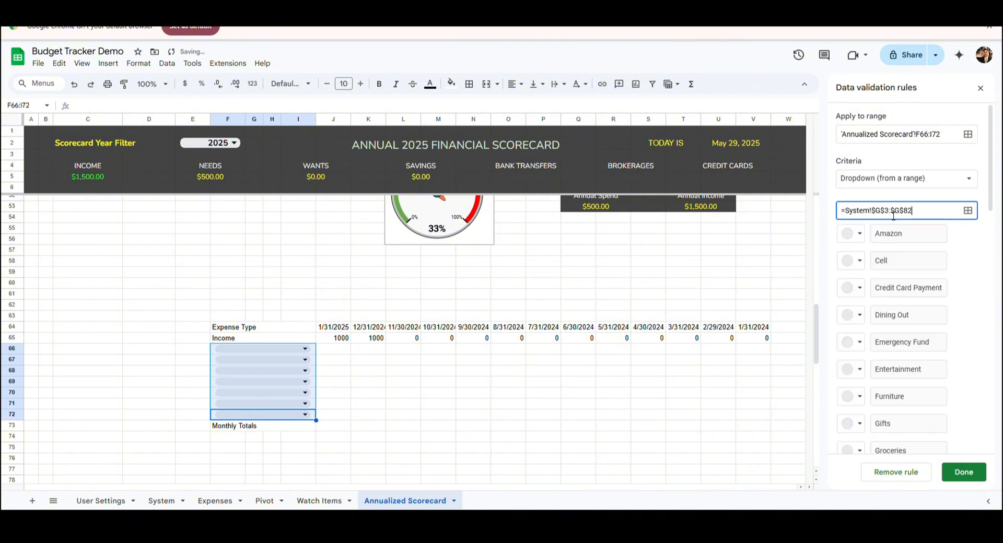
left_click_drag(915, 212, 680, 212)
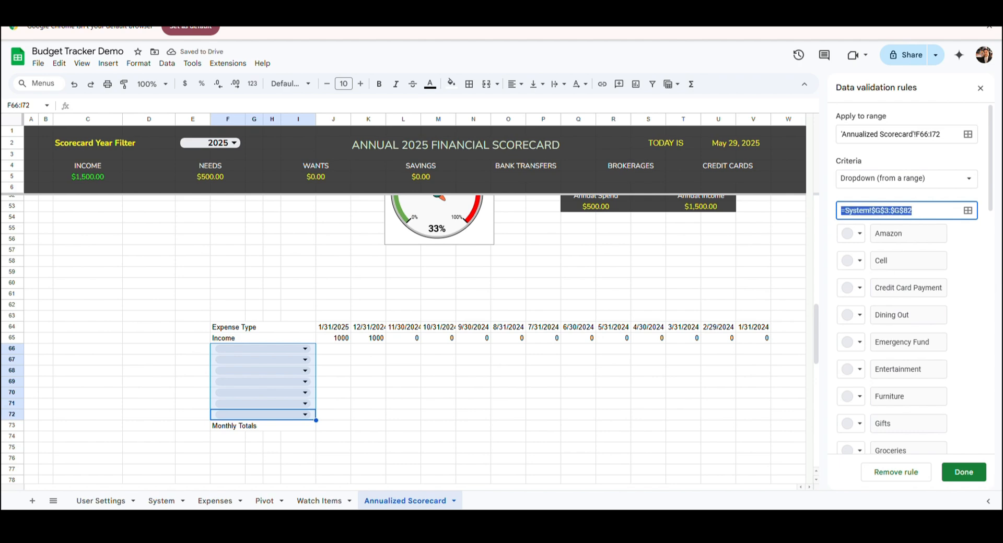
left_click(960, 472)
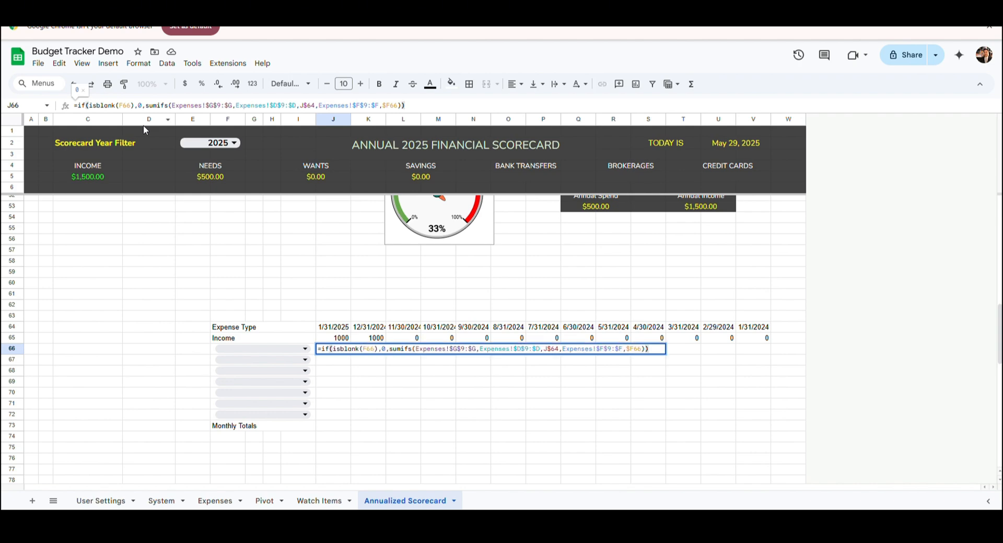
- Enter =if(isblank(F66),0,sumifs(Expenses!$G$9:$G,Expenses!$D$9:$D,J$64,Expenses!$F$9:$F,$F66)) in J66 and paste only its formula across J66:V72
key("Return")
key("Up")
key("ctrl+c")
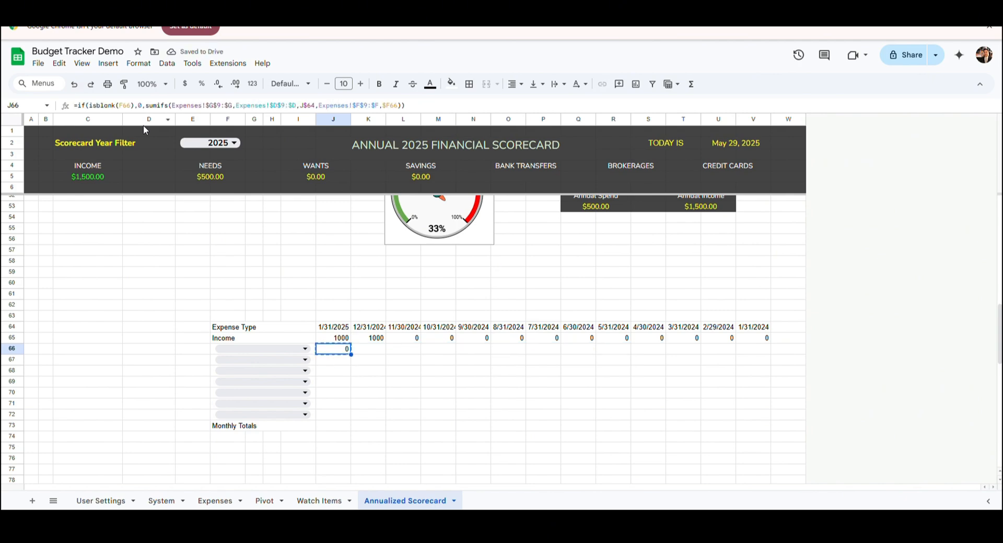
key("shift+Down")
key("shift+Down")
key("shift+Down")
key("shift+Down")
key("shift+Down")
key("shift+Down")
key("shift+Right")
key("shift+Right")
key("shift+Right")
key("shift+Right")
key("shift+Right")
key("shift+Right")
key("shift+Right")
key("shift+Right")
key("shift+Right")
key("shift+Right")
key("shift+Right")
key("shift+Right")
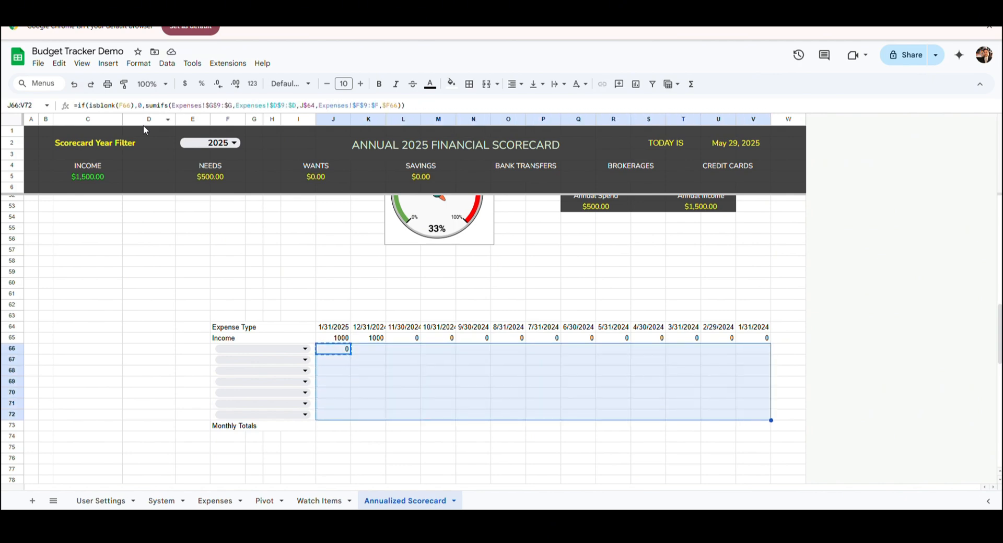
left_click(59, 63)
mouse_move(111, 173)
left_click(264, 209)
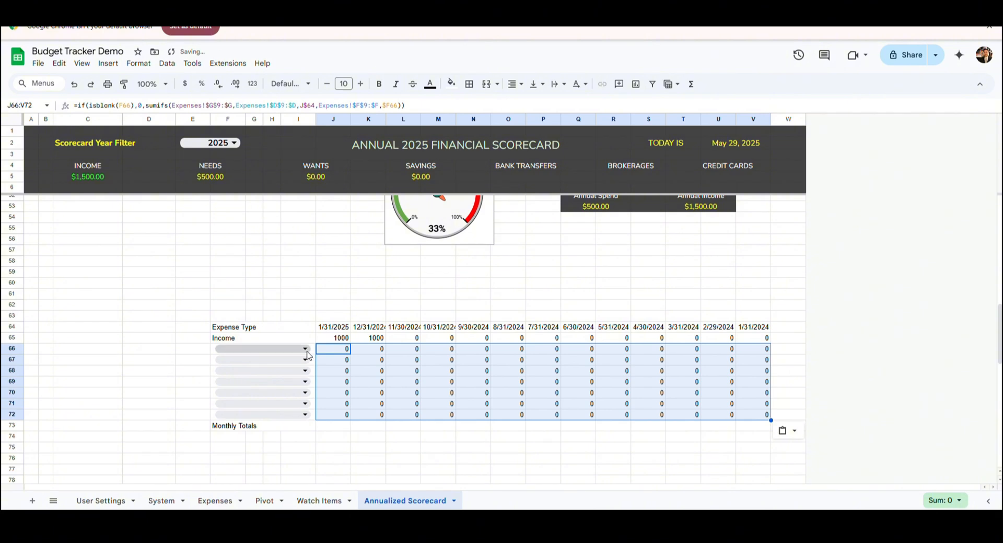
- On the Expenses sheet, add a December 2024 Dining Out expense of 200 for Amex - Blue in row 15
left_click(215, 501)
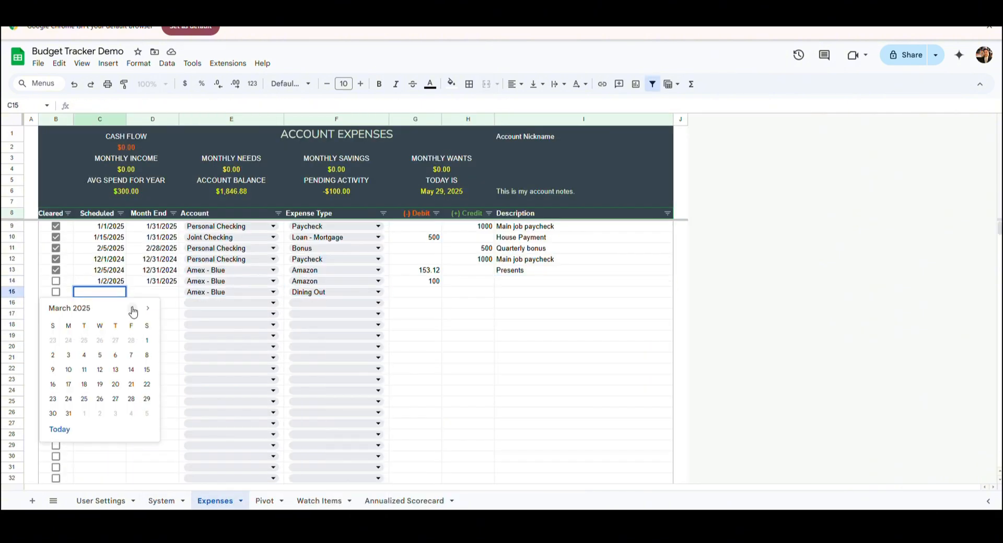
left_click(429, 294)
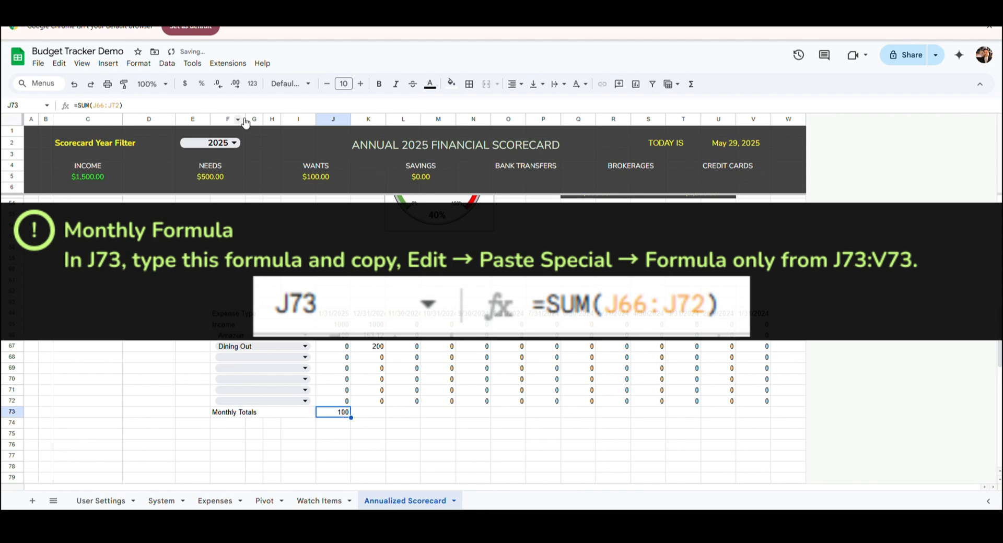
- Copy the Monthly Totals formula from J73 and paste only the formula across J73:V73
key("ctrl+c")
key("shift+Right")
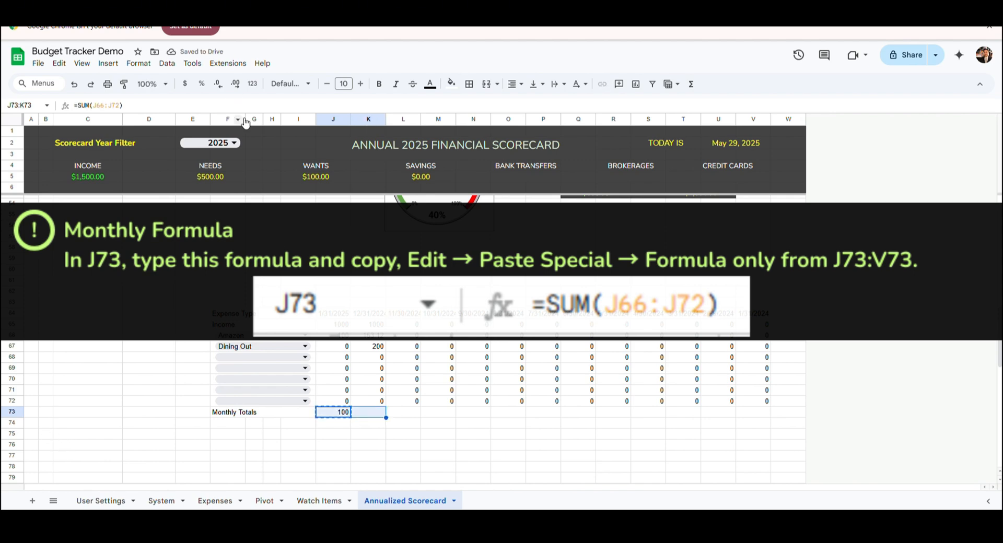
key("shift+Right")
key("shift+Right")
key("shift+Right")
key("shift+Right")
key("shift+Right")
key("shift+Right")
key("shift+Right")
key("shift+Right")
key("shift+Right")
key("shift+Right")
key("shift+Right")
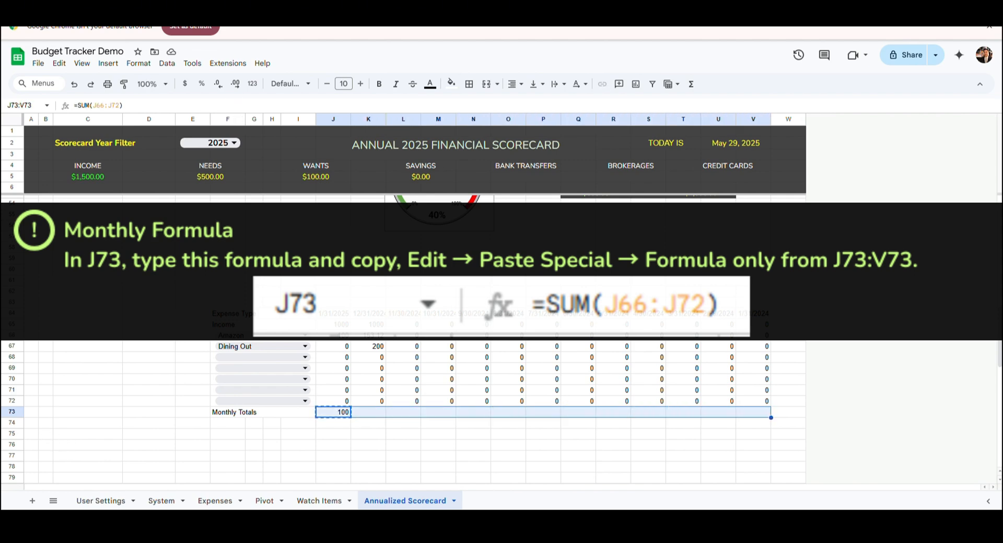
left_click(59, 64)
mouse_move(117, 172)
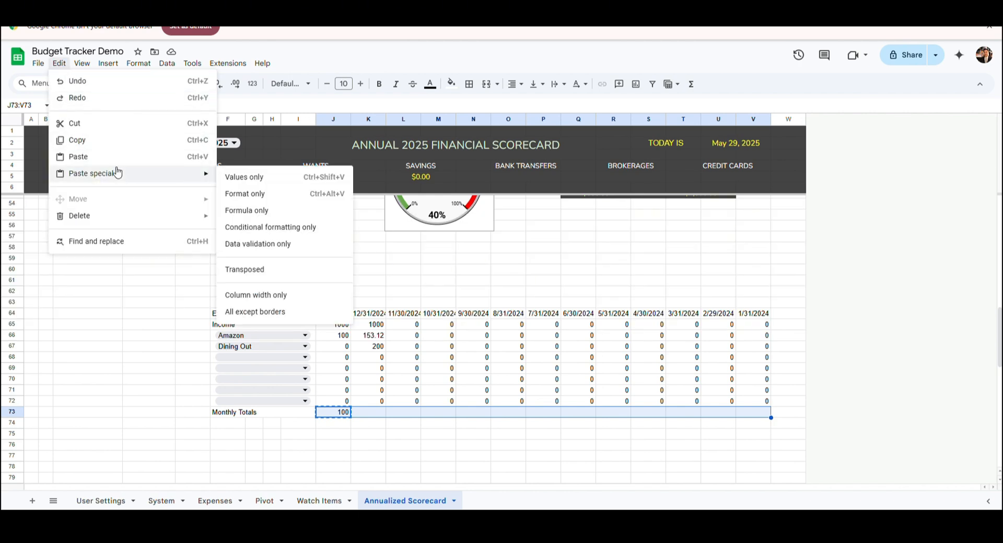
left_click(260, 211)
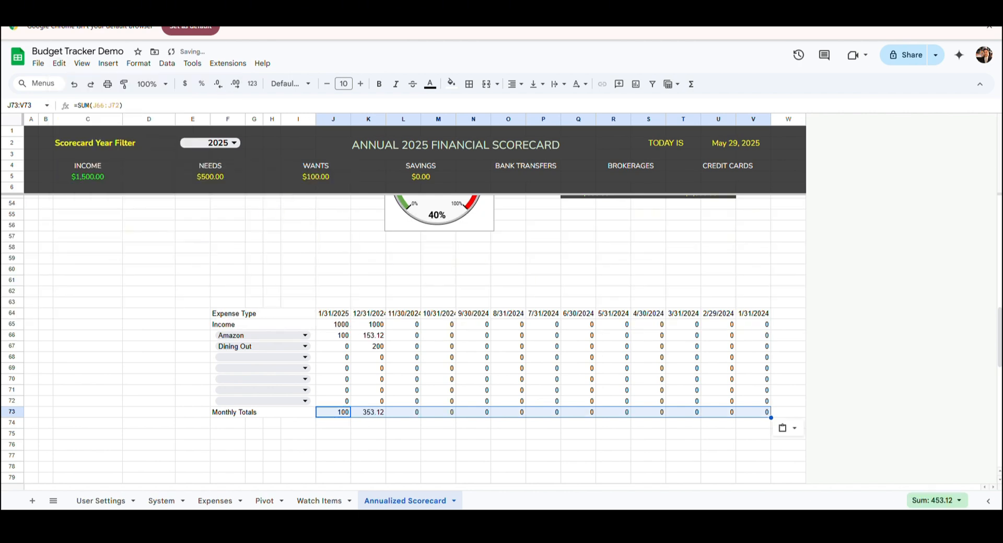
- Add a Totals header in W64 and enter =sum(J65:V65) in W65
left_click(789, 314)
type("Totals")
key("Return")
type("=sum(J65:V65)")
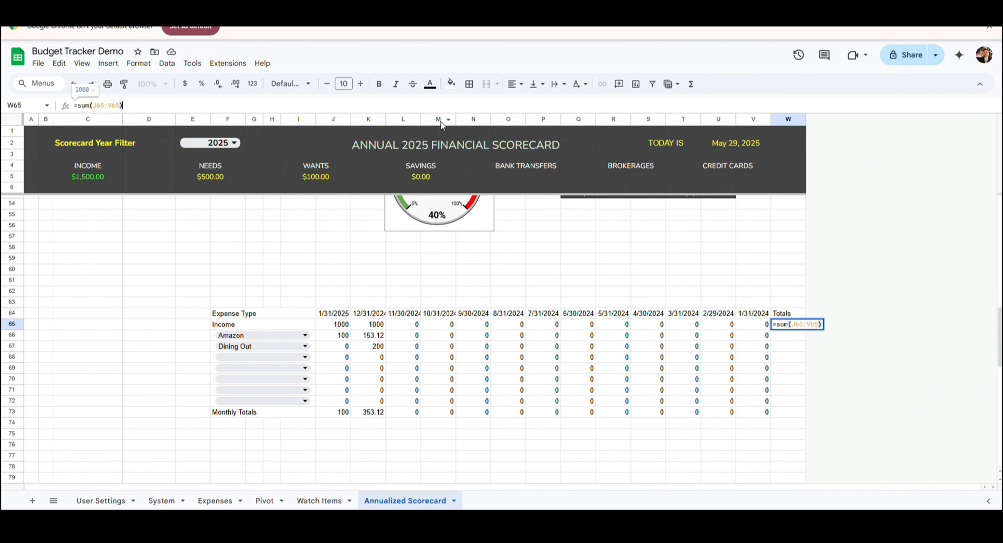
key("Return")
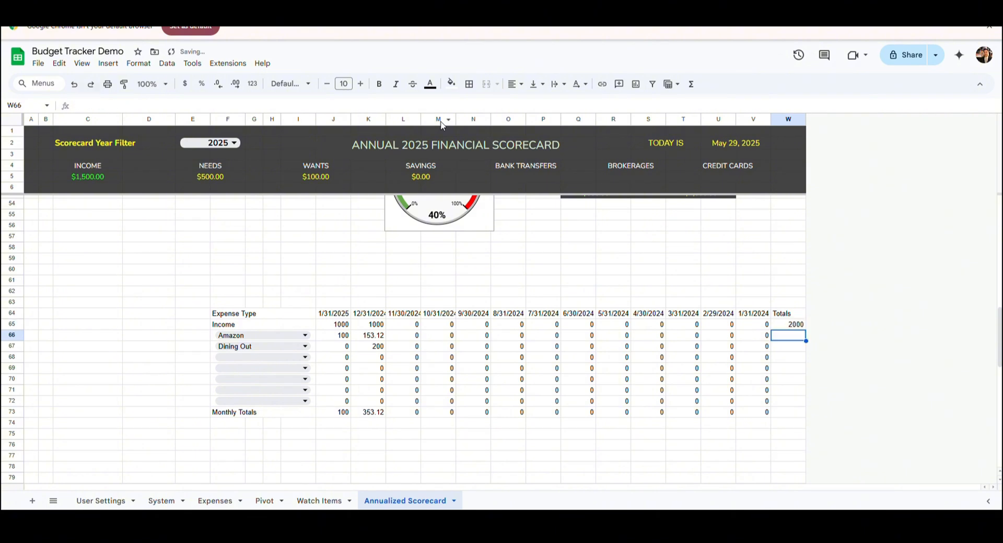
- Copy the row total from W65 and paste only its formula down W65:W72
key("Up")
key("ctrl+c")
key("shift+Down")
key("shift+Down")
key("shift+Down")
key("shift+Down")
key("shift+Down")
key("shift+Down")
key("shift+Down")
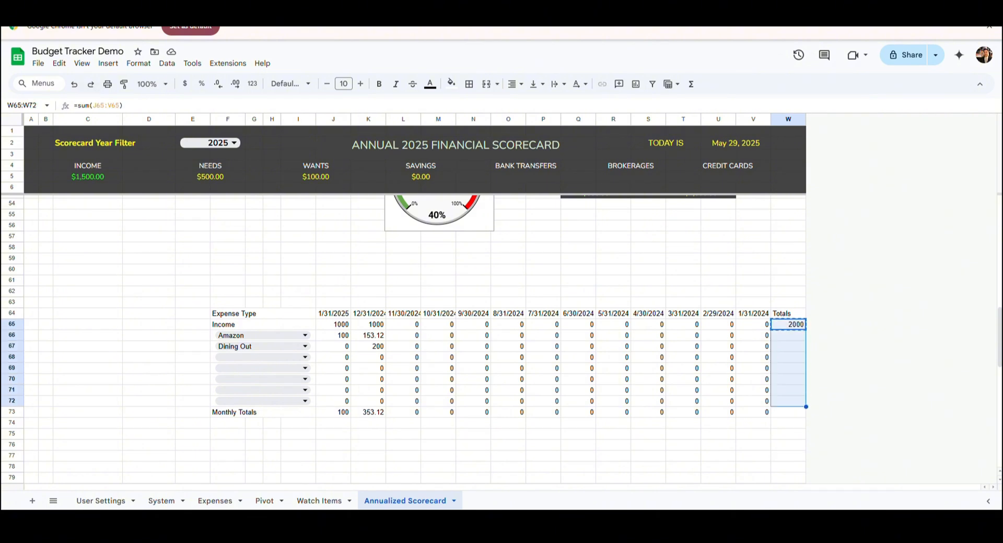
left_click(59, 64)
mouse_move(139, 179)
left_click(269, 206)
left_click(471, 433)
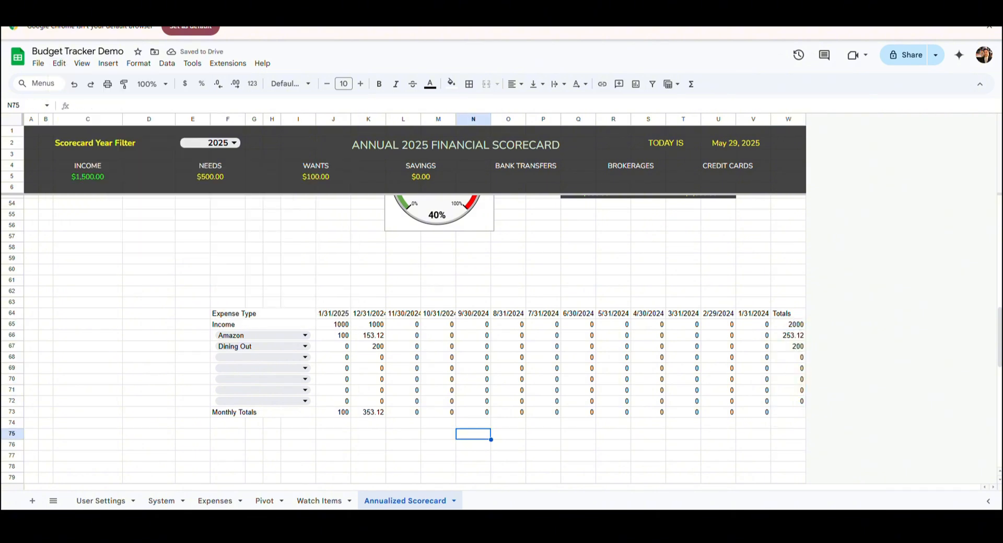
- Apply a white-to-red color scale conditional format to the monthly amounts in J65:V72
left_click_drag(340, 325, 756, 403)
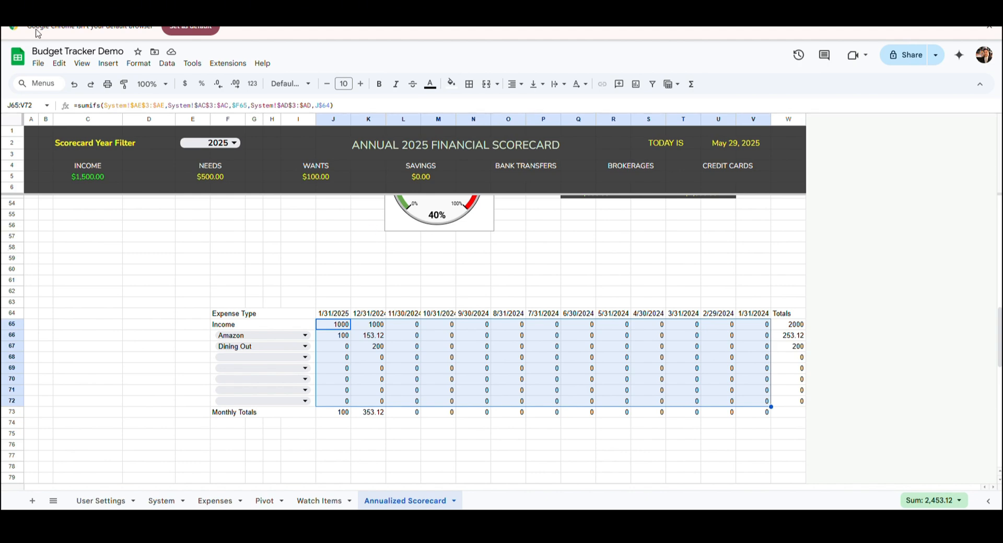
left_click(139, 63)
left_click(178, 275)
left_click(947, 116)
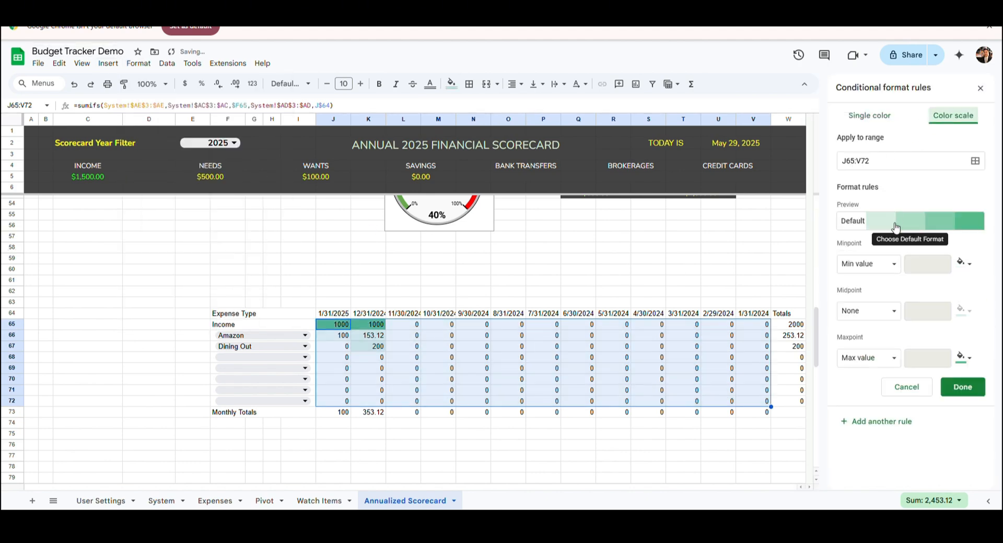
left_click(897, 223)
left_click(929, 285)
left_click(964, 388)
left_click(510, 438)
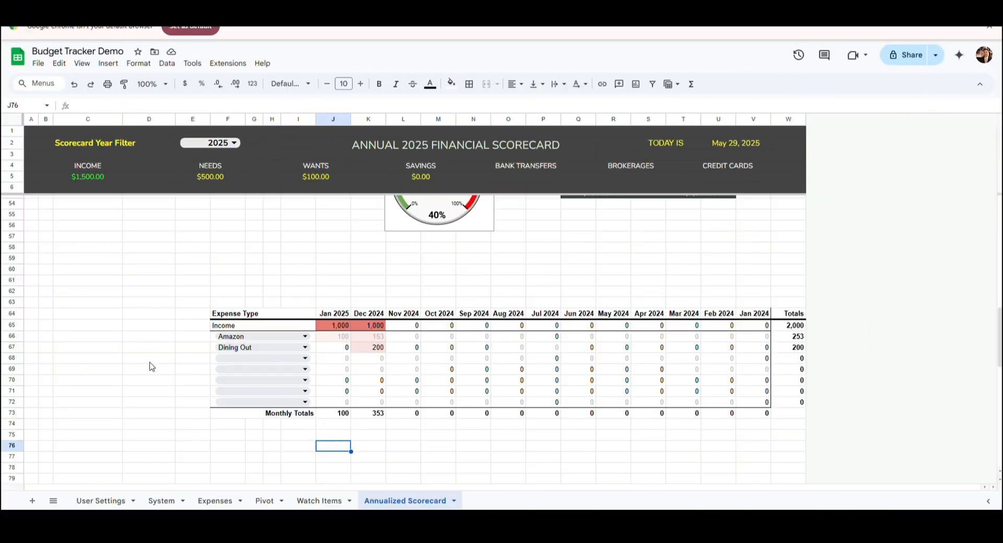
left_click(341, 337)
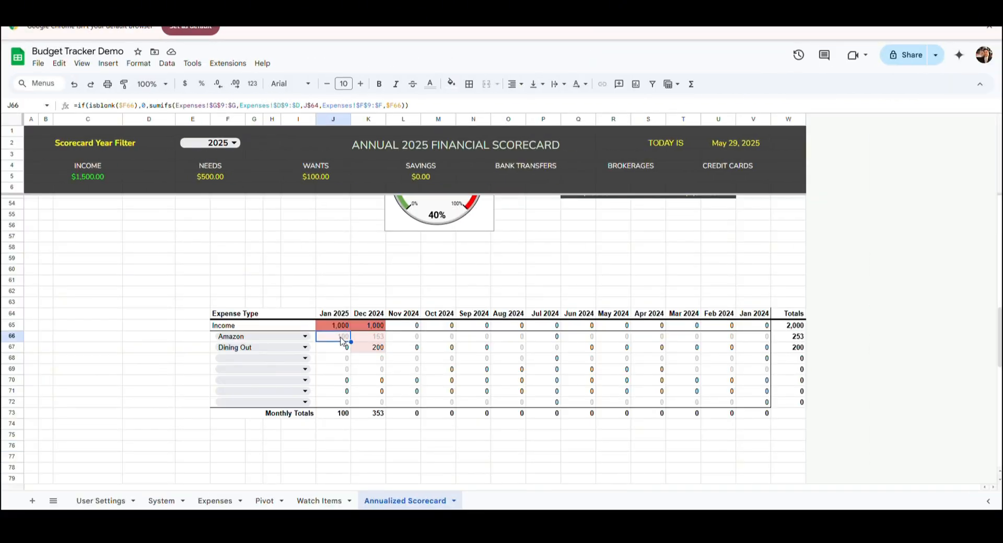
left_click(220, 445)
left_click(197, 281)
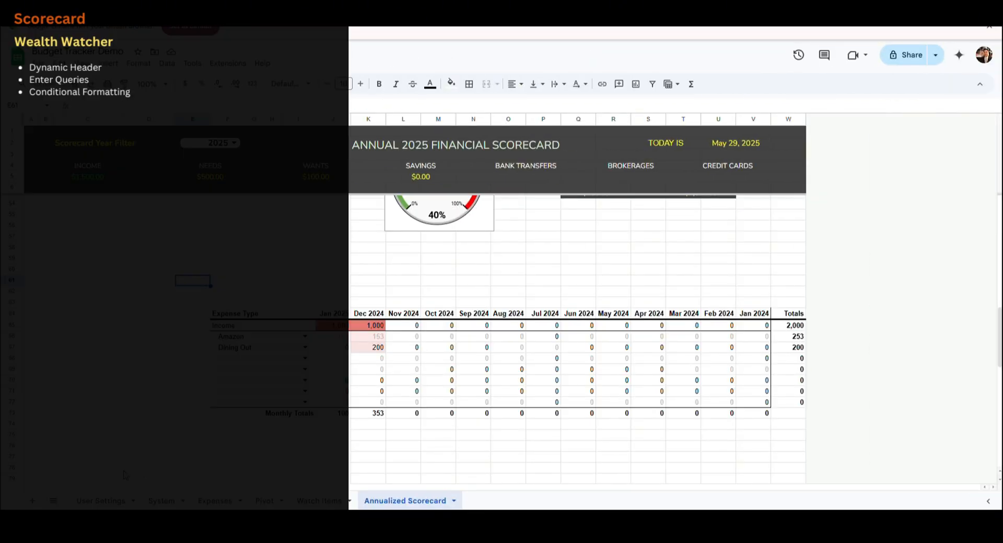
- Enter the dynamic header ="WEALTH WATCHER - "&E2 in the merged cells B78:E78
left_click(109, 471)
key("ctrl+v")
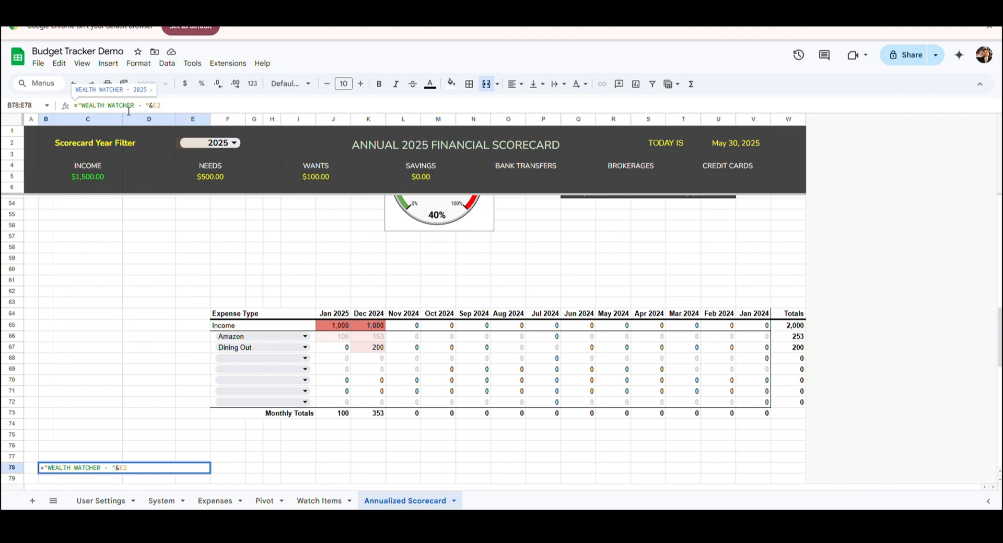
key("Return")
- Enter Nutrition Facts in B79:C79, then merge D79:E79 and label it Actual
scroll(235, 282, "down", 2)
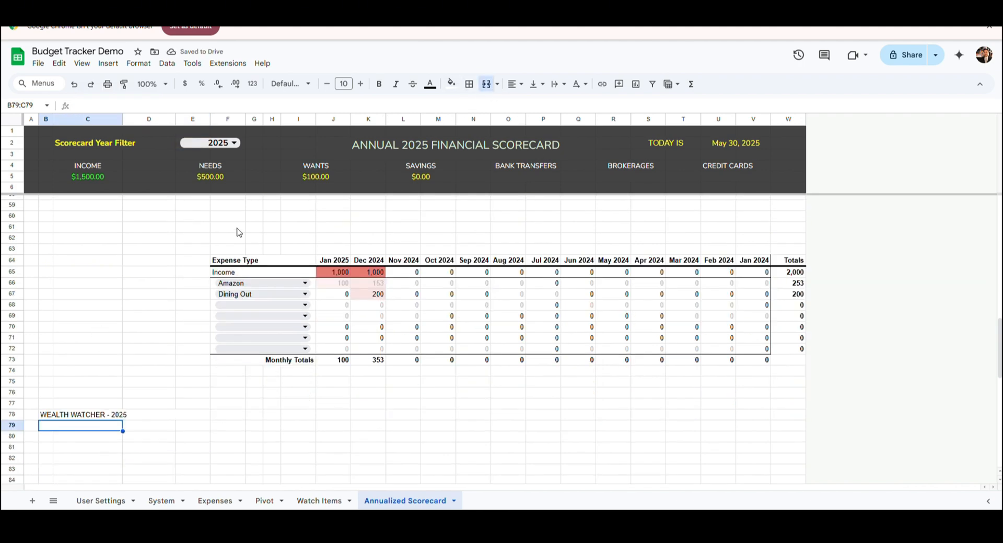
type("Nutrition Facts")
key("Tab")
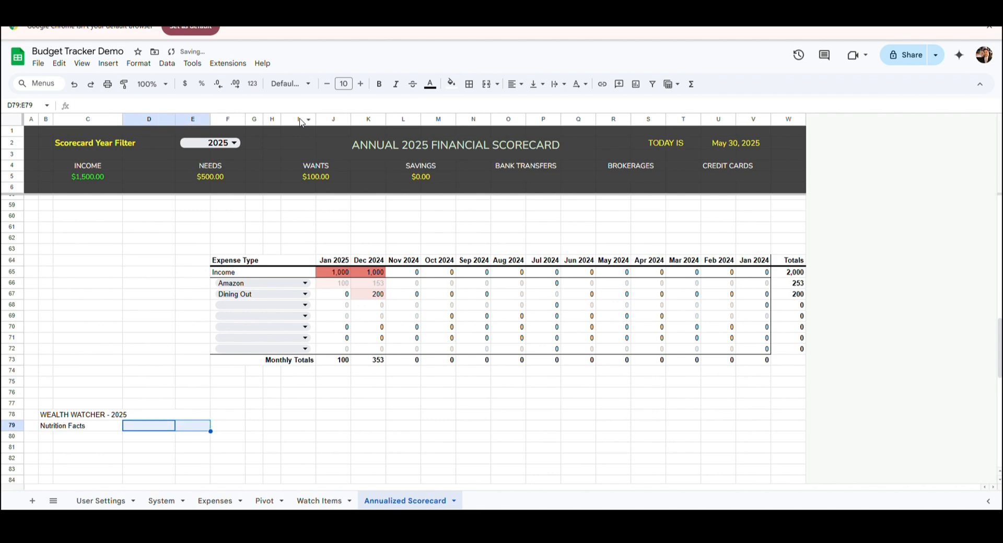
left_click(486, 83)
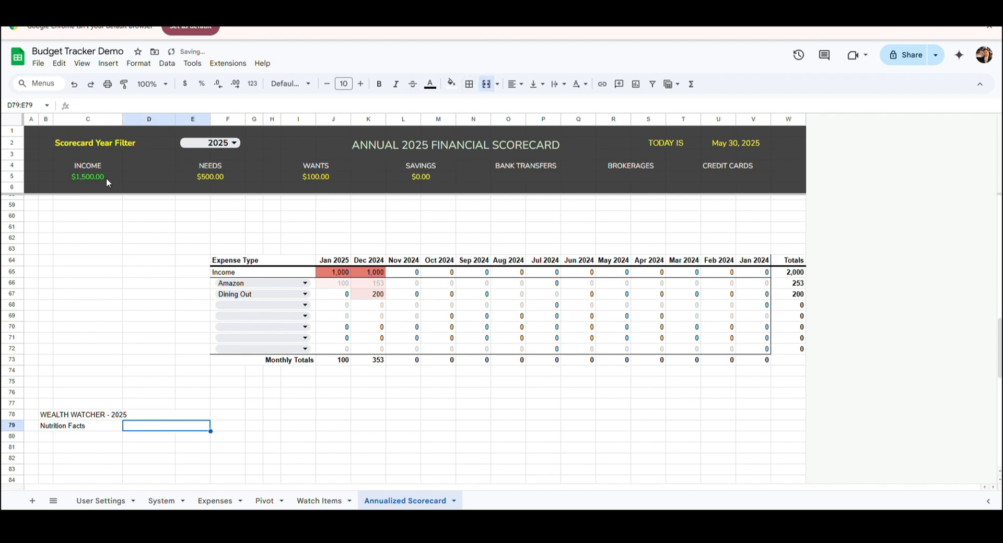
type("Actual")
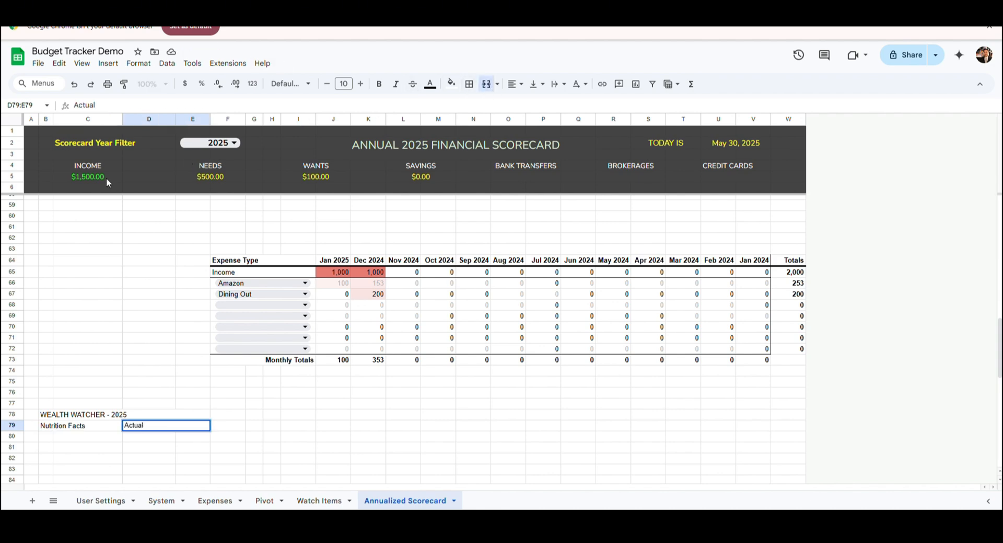
key("Return")
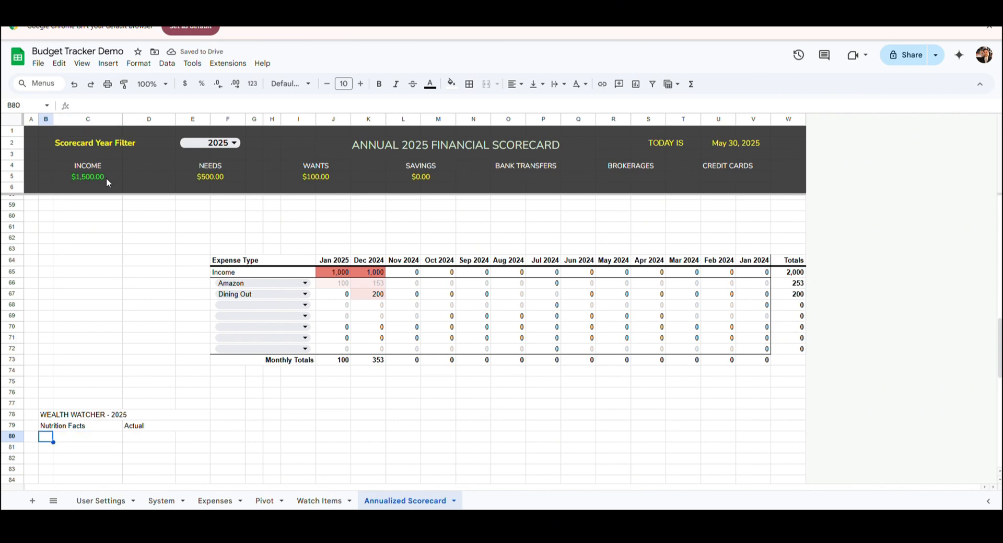
- Enter the section labels Bank Accounts in B80, Brokerage Accounts in B87 and Credit Cards in B92
type("Bank Accounts")
key("Return")
key("Down")
key("Down")
key("Down")
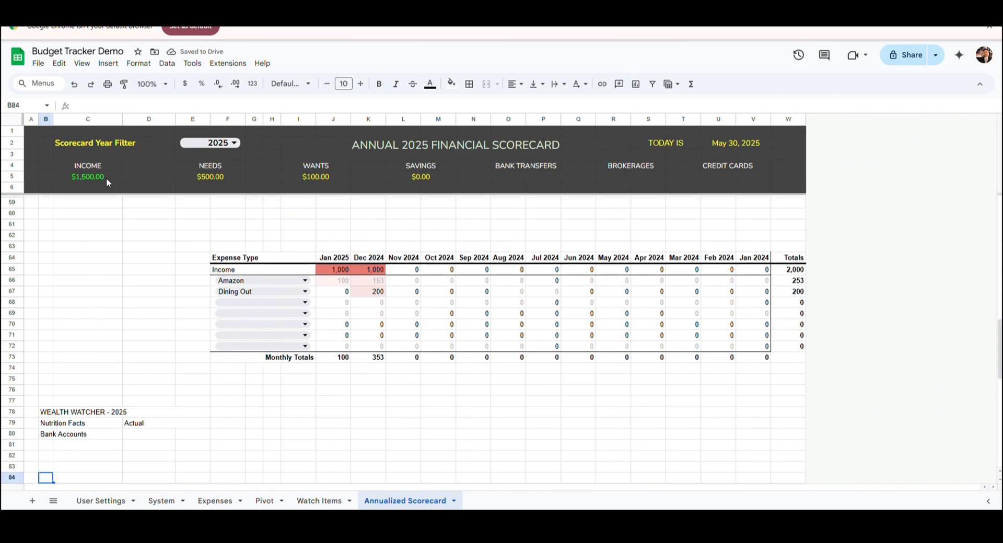
key("Down")
key("Down")
key("Down")
type("Brokerage Accounts")
key("Return")
key("Down")
key("Down")
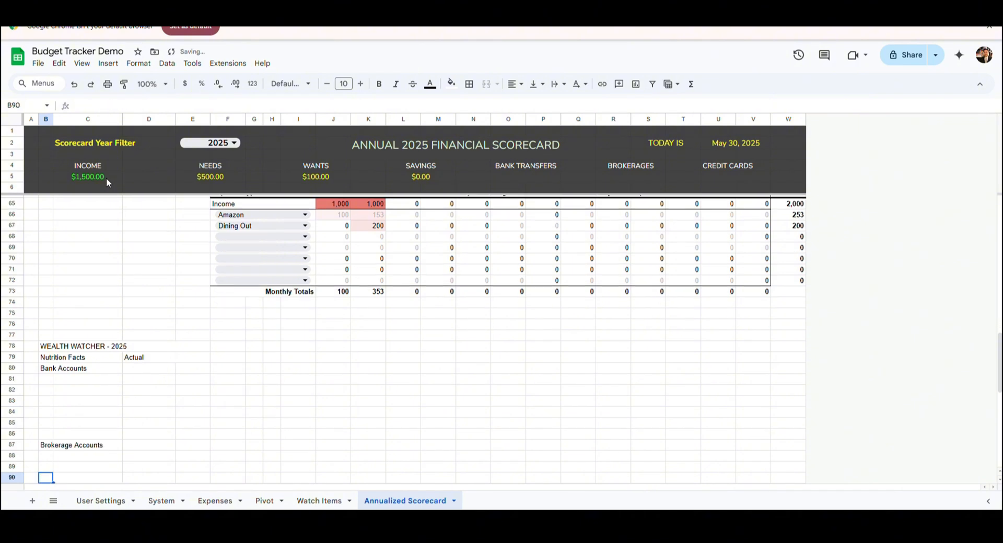
key("Down")
key("Down")
type("Credit Cards")
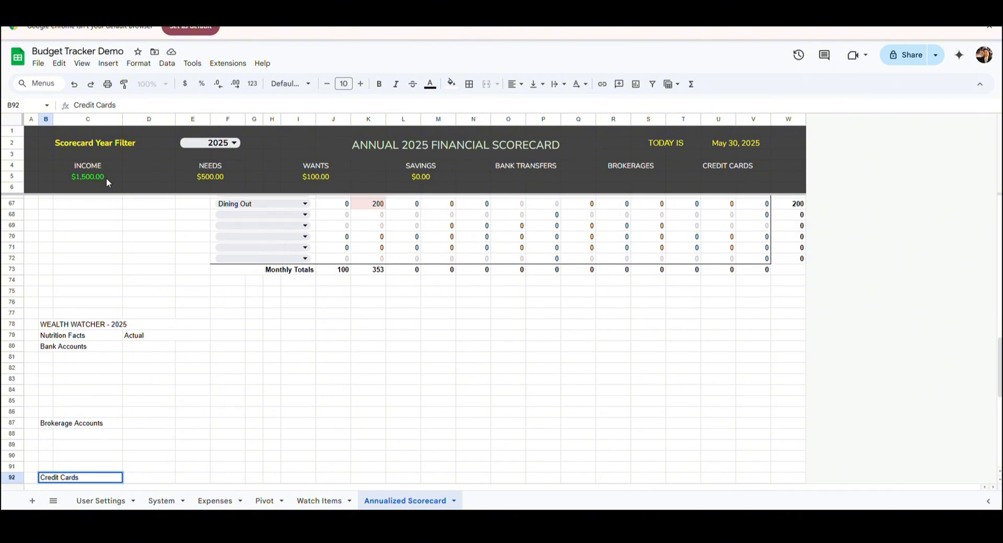
- Label the amount column Transferred in D80 for bank accounts, and Spent in D87 and D92 for brokerages and credit cards
key("Up")
key("Up")
key("Up")
key("Up")
key("Up")
key("Up")
key("Up")
key("Up")
key("Up")
key("Up")
key("Up")
key("Up")
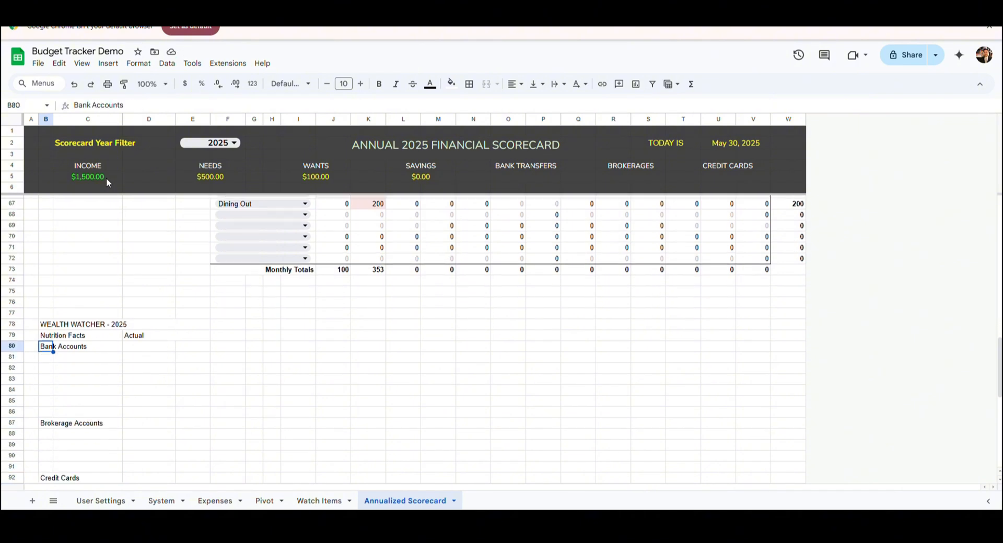
key("Right")
key("Right")
type("Transferred")
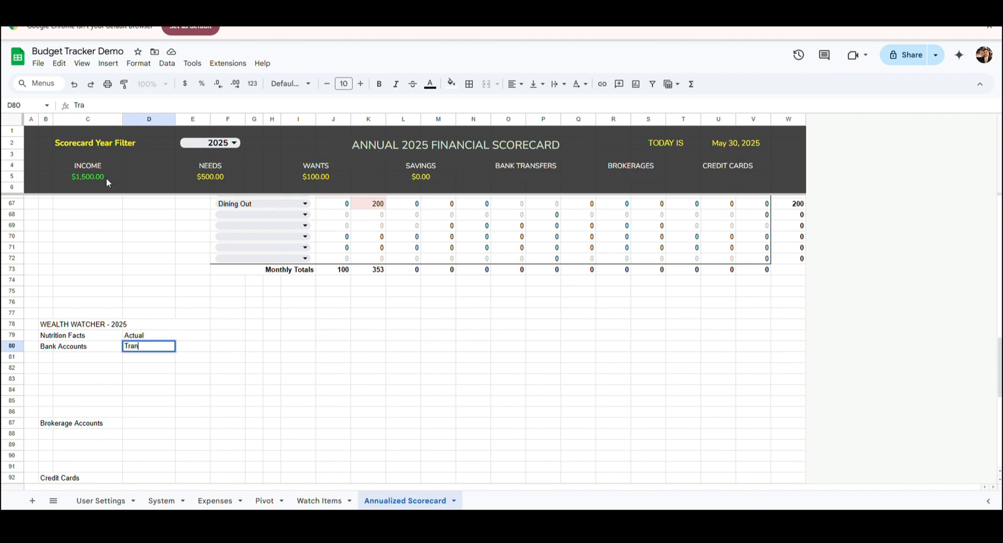
key("Down")
key("Down")
key("Down")
key("Down")
key("Down")
key("Down")
key("Down")
type("Spent")
key("Down")
key("Down")
key("Down")
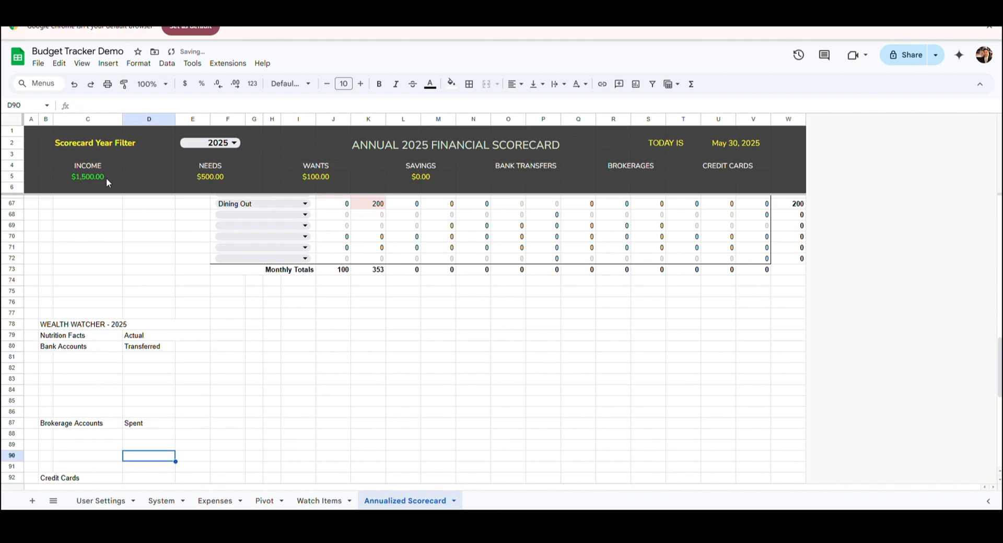
key("Down")
key("Down")
type("Spent")
- Add a % header in E80, E87 and E92 for the three account sections
key("Up")
key("Up")
key("Up")
key("Up")
key("Up")
key("Up")
key("Up")
key("Up")
key("Up")
key("Up")
key("Up")
key("Up")
key("Right")
type("%")
key("Down")
key("Down")
key("Down")
key("Down")
key("Down")
key("Down")
key("Down")
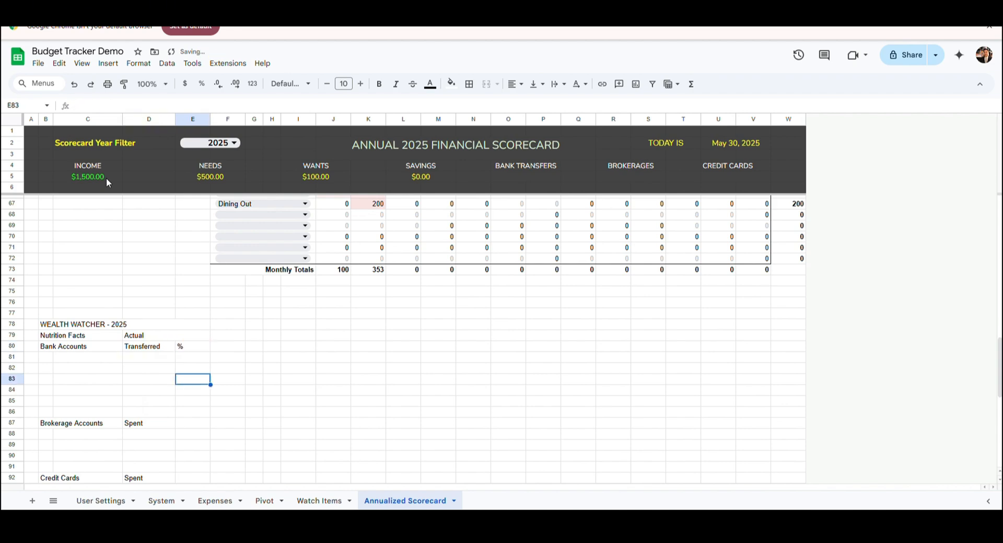
type("%")
key("Down")
key("Down")
key("Down")
key("Down")
key("Down")
type("%")
key("Down")
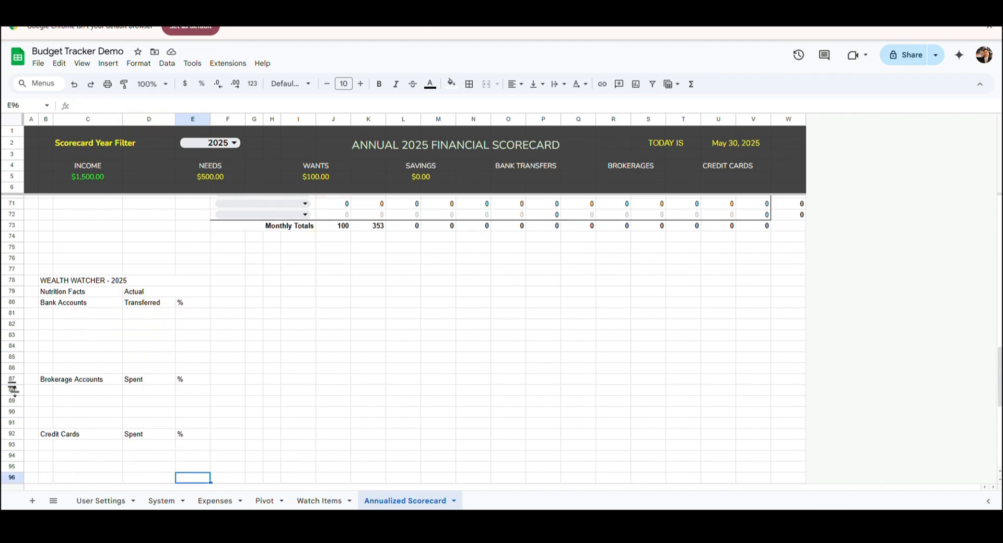
- Label the closing row of each account section Total in C86, C91 and C99
left_click(61, 370)
type("Totals")
key("Down")
key("Down")
key("Down")
key("Down")
key("Down")
type("Total")
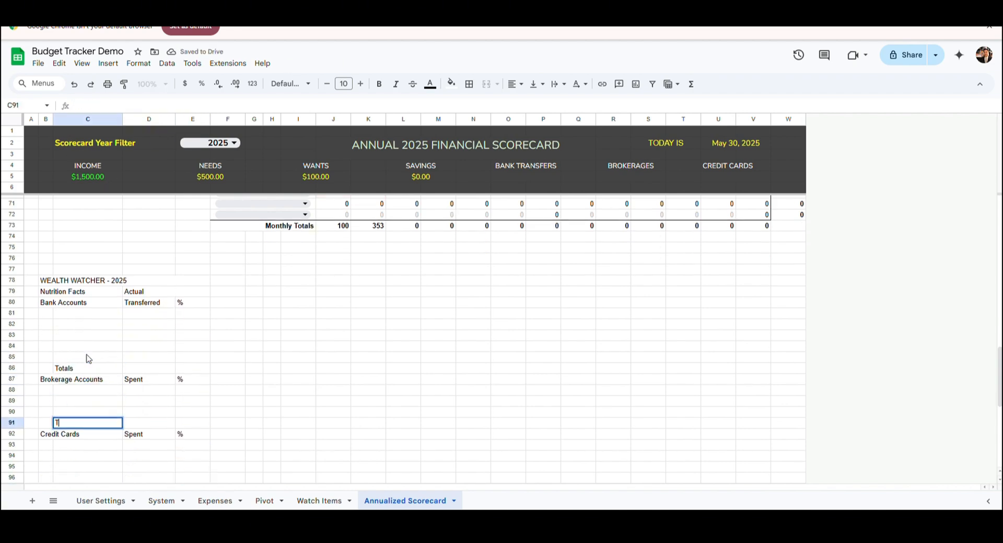
key("Up")
key("Up")
key("Up")
key("Up")
key("Up")
type("Total")
key("Return")
key("Down")
key("Down")
key("Down")
key("Down")
key("Down")
key("Down")
key("Down")
key("Down")
key("Down")
key("Down")
key("Down")
key("Down")
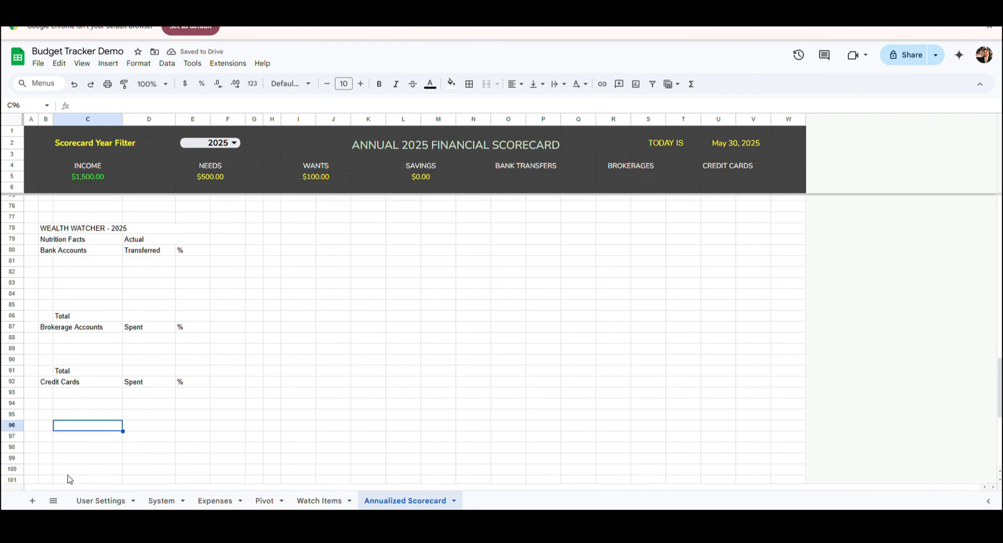
type("Total")
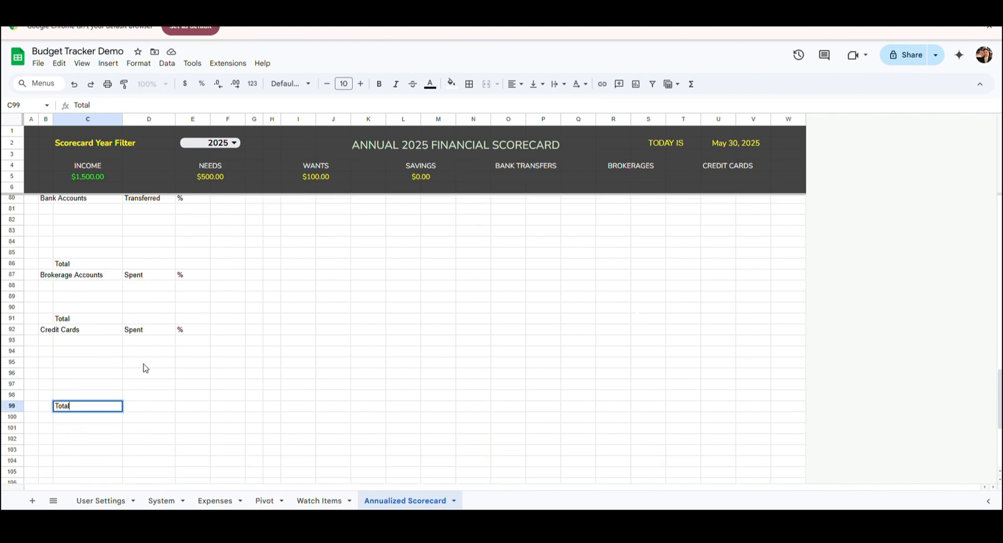
- In C81, enter an IFERROR query of Expenses!D9:H summing G by E where E matches System!L7 and the year equals E2
key("Up")
key("Up")
key("Up")
key("Up")
key("Up")
key("Up")
key("Up")
key("Up")
key("Up")
key("Up")
key("Up")
key("Up")
key("Up")
key("Up")
key("Up")
key("Up")
key("Up")
key("Up")
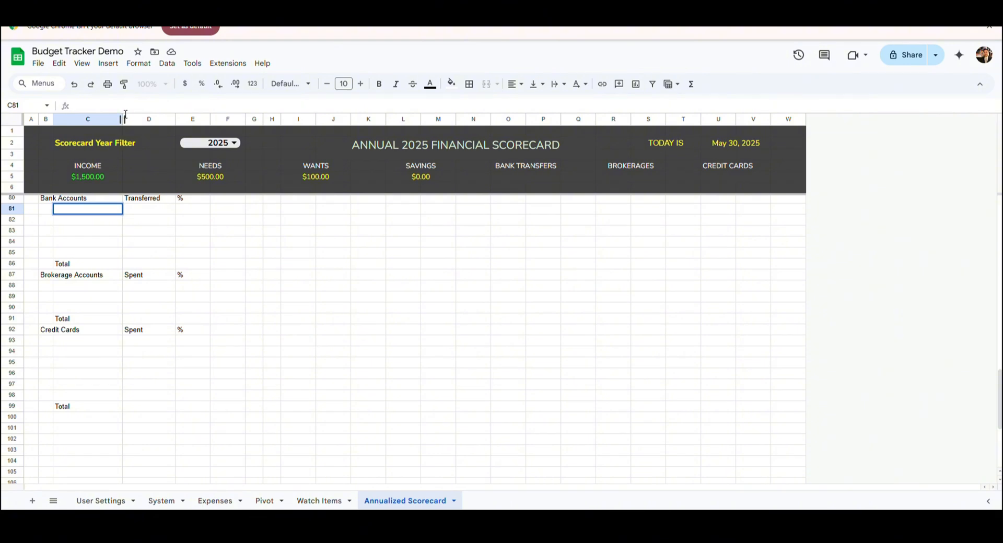
type("=iferror(query({query(Expenses!D9:H,\"select E,sum(G) where E matches \"&System!L7&\" and year(D)=\"&E2&\" group by E order by sum(G) desc limit 4 label sum(G) ''\");query(System!M3:N9,\"select *\")},\"select * limit 4\"),\" \")")
key("Return")
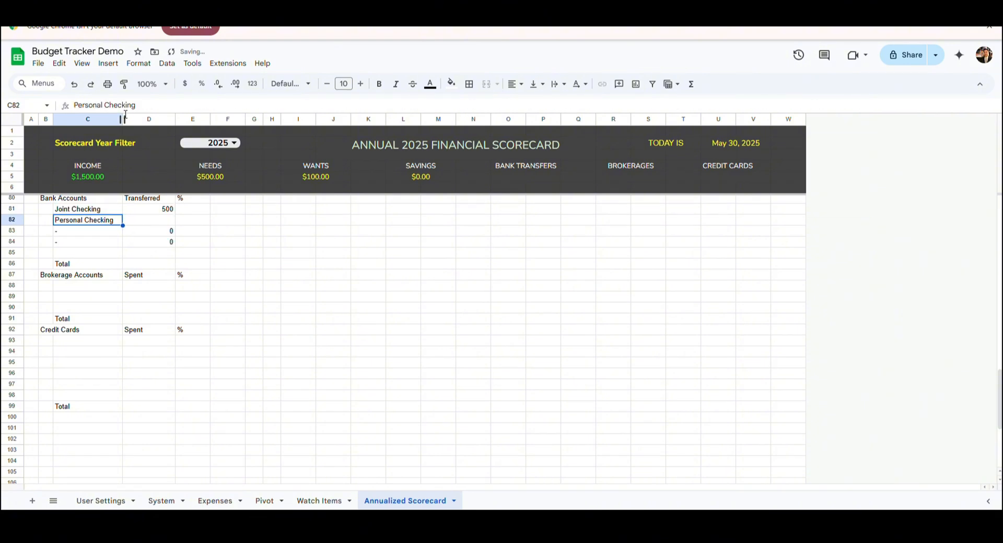
- In C85, enter a query of Expenses!D9:H returning 'Other' and sum(G) minus sum(D81:D84) for System!L7 and year E2
key("Down")
key("Down")
key("Down")
type("=query(Expenses!D9:H,\"select 'Other',sum(G)-\"&sum(D81:D84)&\" where E matches \"&System!L7&\" and year(D)=\"&E2&\" group by 'Other' label 'Other' '',sum(G)-\"&sum(D81:D84)&\" ''\")")
key("Return")
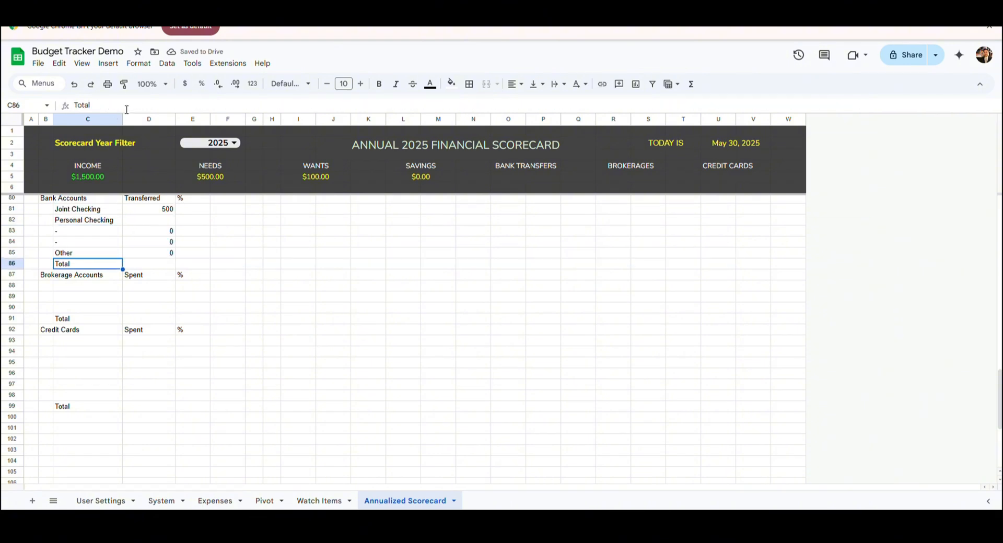
- In C88, enter the brokerage IFERROR query of Expenses!D9:H summing G by E for System!L8 and year E2
key("Down")
key("Down")
type("=iferror(query({query(Expenses!D9:H,\"select E,sum(G) where E matches \"&System!L8&\" and year(D)=\"&E2&\" group by E order by sum(G) desc limit 2 label sum(G) ''\");query(System!M3:N9,\"select *\")},\"select * limit 2\"),\" \")")
key("Return")
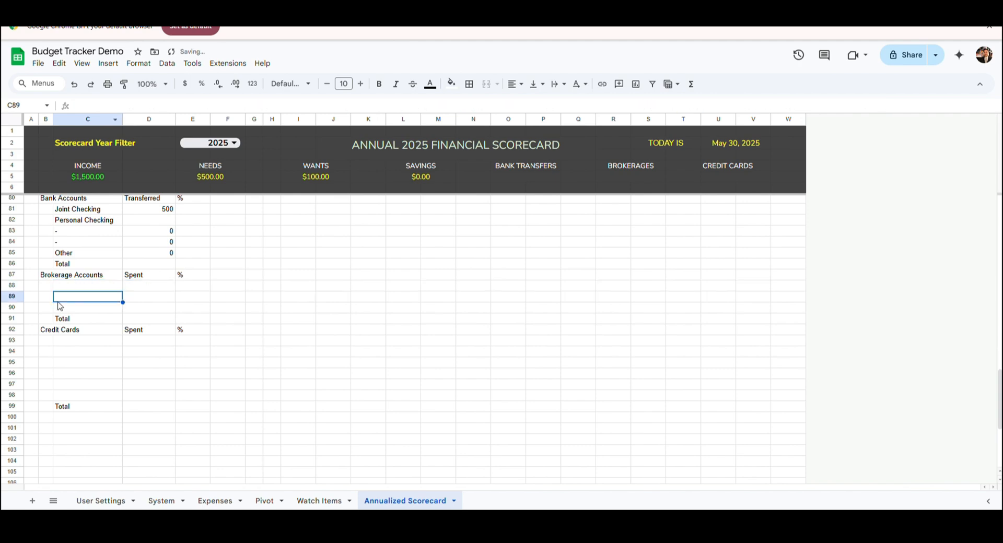
- In C90, enter a query of Expenses!D9:H returning 'Other' and sum(G) minus sum(D88:D89) for System!L8 and year E2
key("Down")
type("=query(Expenses!D9:H,\"select 'Other',sum(G)-\"&sum(D88:D89)&\" where E matches \"&System!L8&\" and year(D)=\"&E2&\" group by 'Other' label 'Other' '',sum(G)-\"&sum(D88:D89)&\" ''\")")
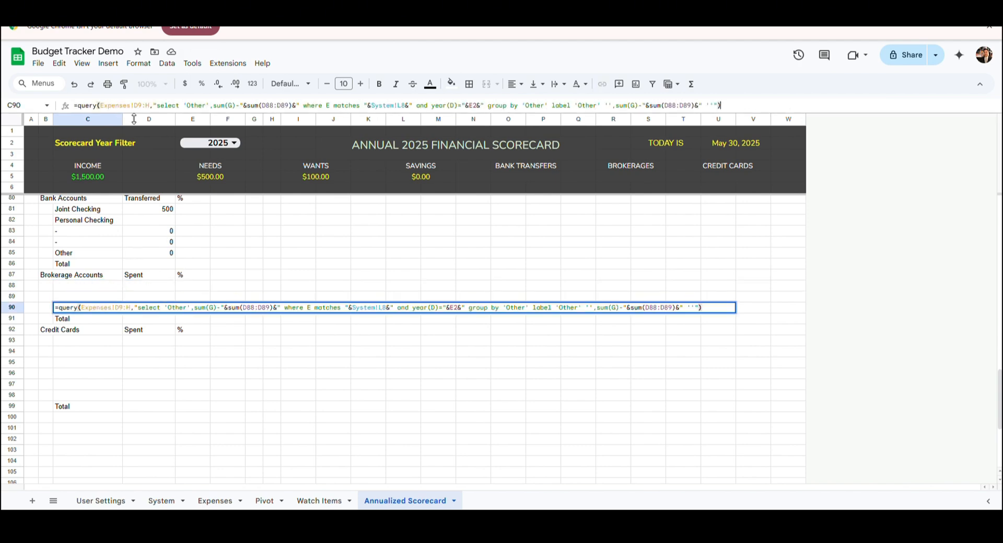
key("Return")
- In C93, enter an IFERROR query summing Expenses G by E for System!L9 and year E2, padded with System!M3:N9, limit 5
key("Down")
key("Down")
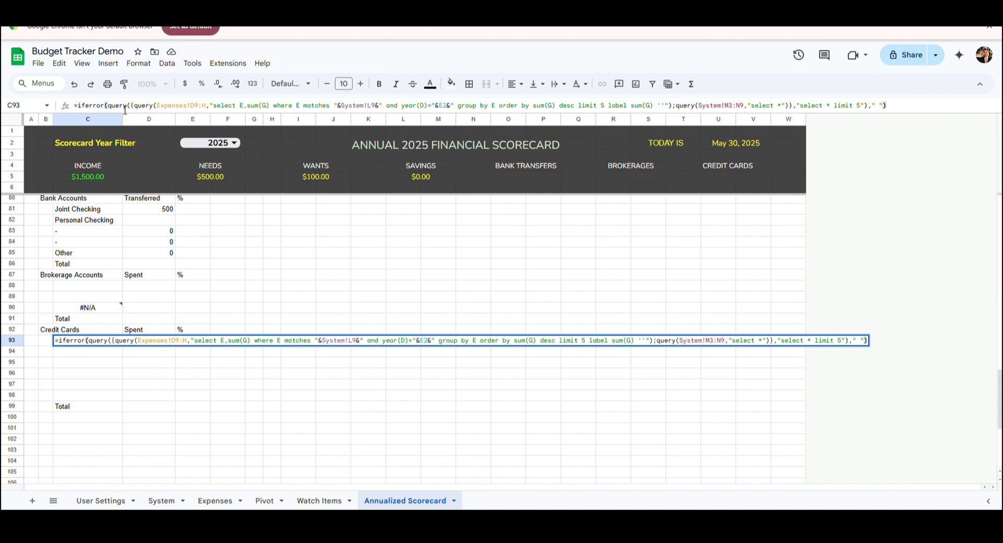
key("Return")
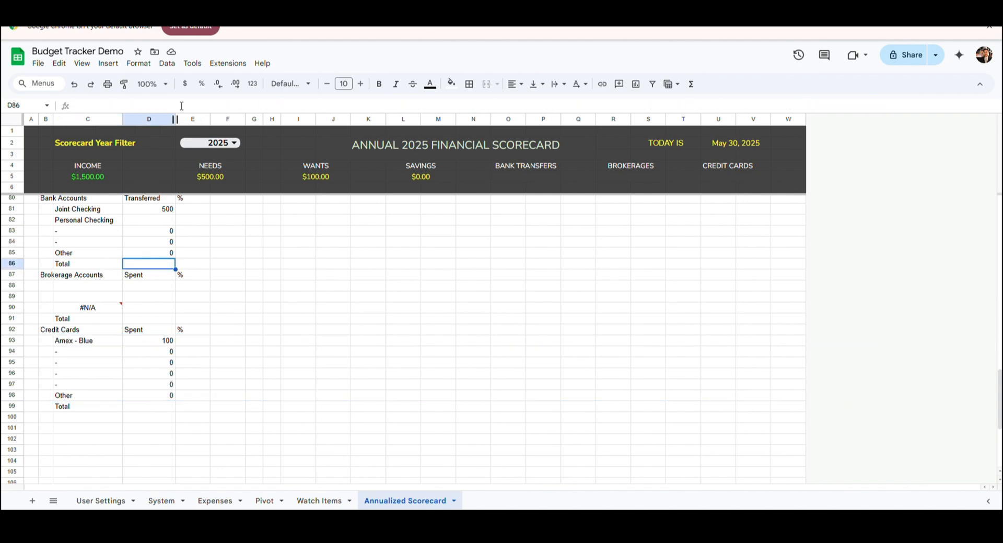
- Enter the section totals =sum(D81:D85) in D86, =sum(D88:D90) in D91 and =sum(D93:D98) in D99
left_click(181, 105)
type("=sum(D81:D85)")
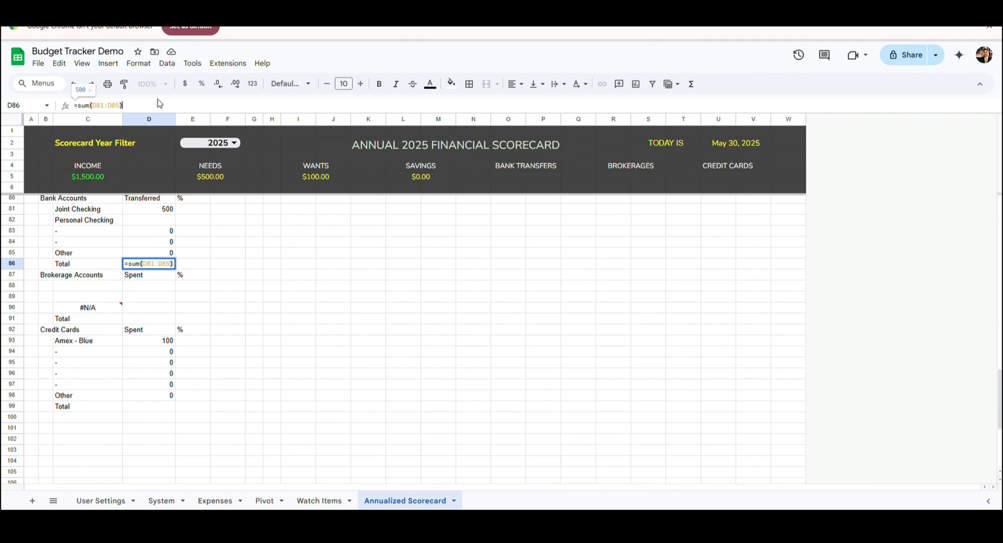
key("Return")
left_click(148, 318)
left_click(188, 106)
type("=sum(D88:D90)")
key("Return")
left_click(144, 408)
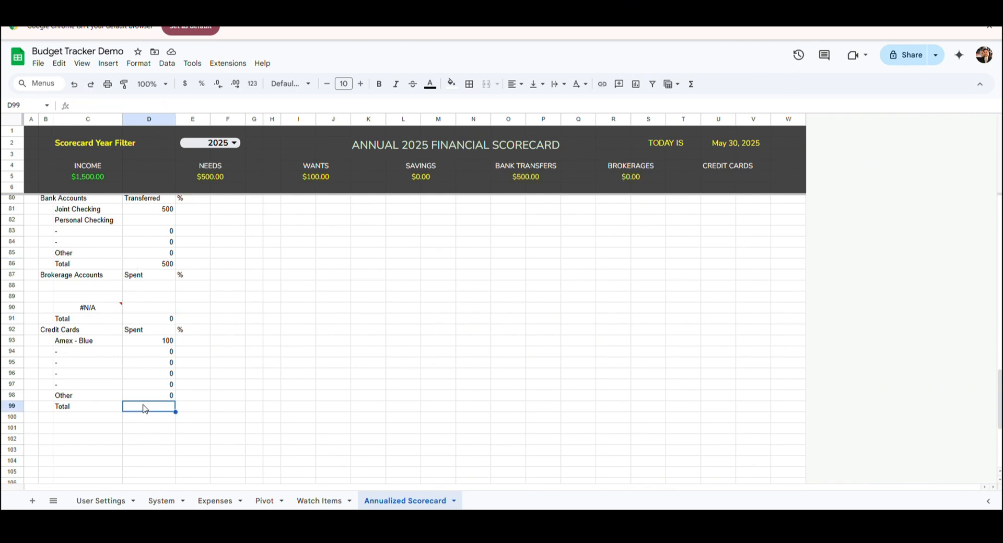
left_click(205, 106)
type("=sum(D93:D98)")
key("Return")
- In E81, enter the percentage formula =iferror(D81/'Annualized Scorecard'!YTDIncome,0)
left_click(193, 209)
left_click(188, 106)
type("=iferror(D81/'Annualized Scorecard'!YTDIncome,0)")
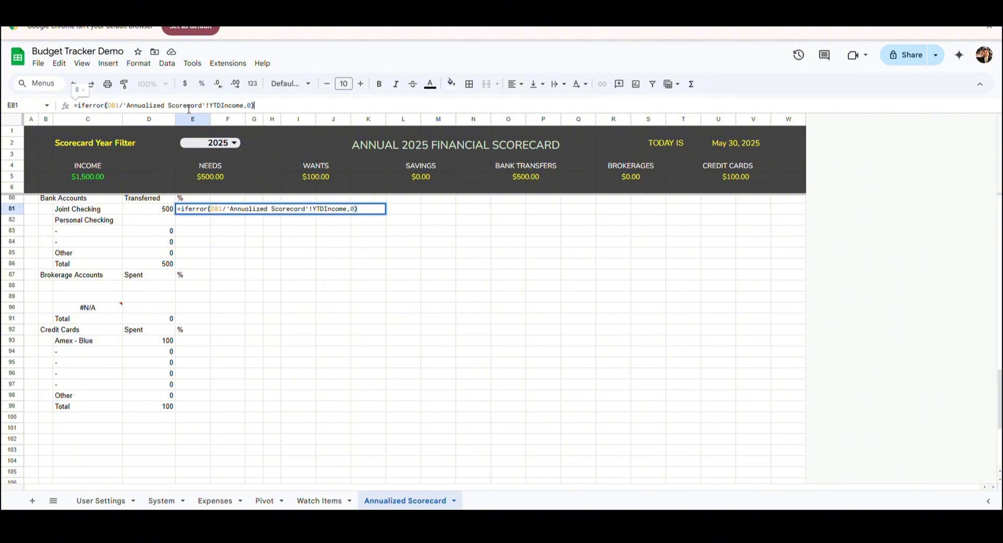
key("Return")
- Copy the percentage formula in E81 down through E86 for the Bank Accounts section, pasting the formula only
key("Up")
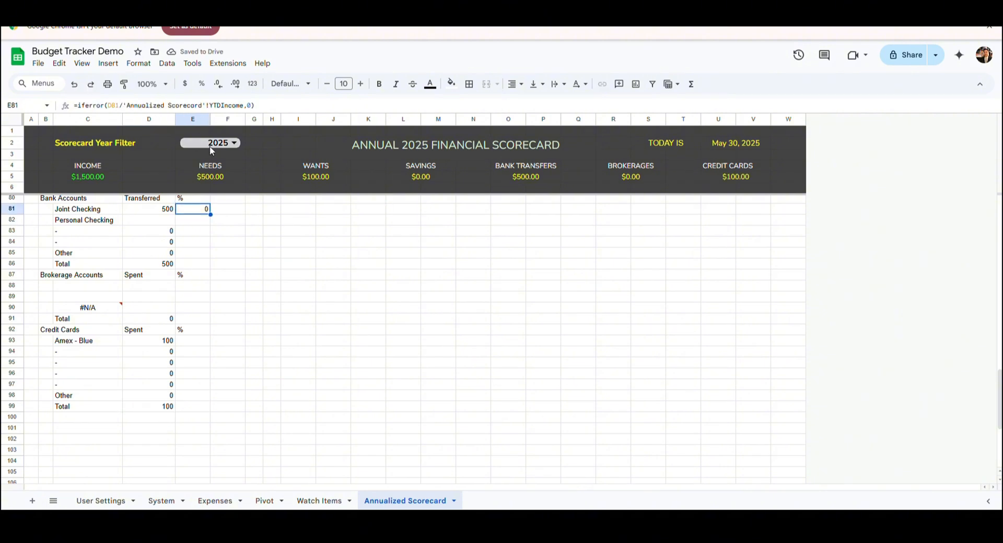
key("ctrl+c")
key("shift+Down")
key("shift+Down")
key("shift+Down")
key("shift+Down")
key("shift+Down")
left_click(59, 63)
mouse_move(89, 173)
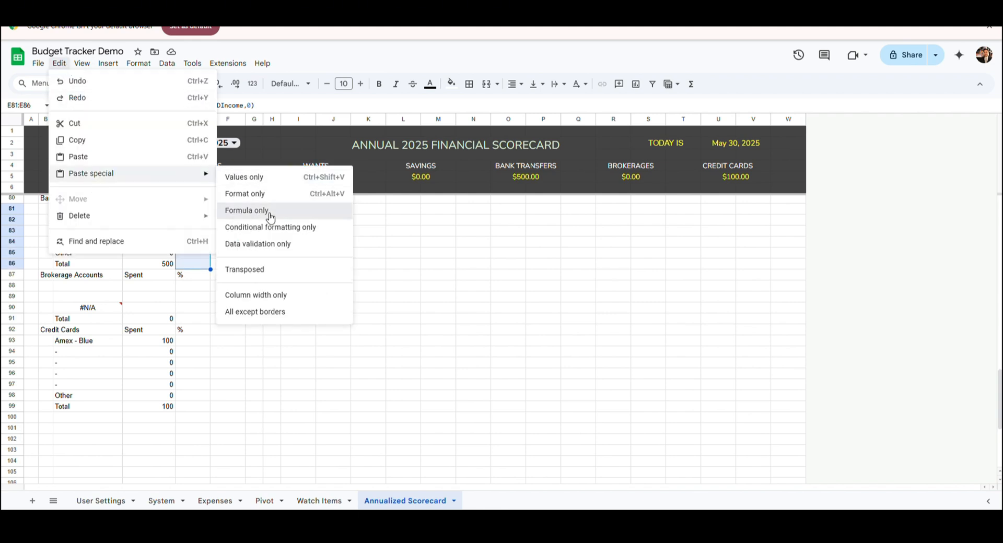
left_click(268, 213)
- Paste only the percentage formula into E88:E91 for the Brokerage Accounts section
left_click(199, 286)
key("shift+Down")
key("shift+Down")
key("shift+Down")
left_click(60, 64)
left_click(269, 213)
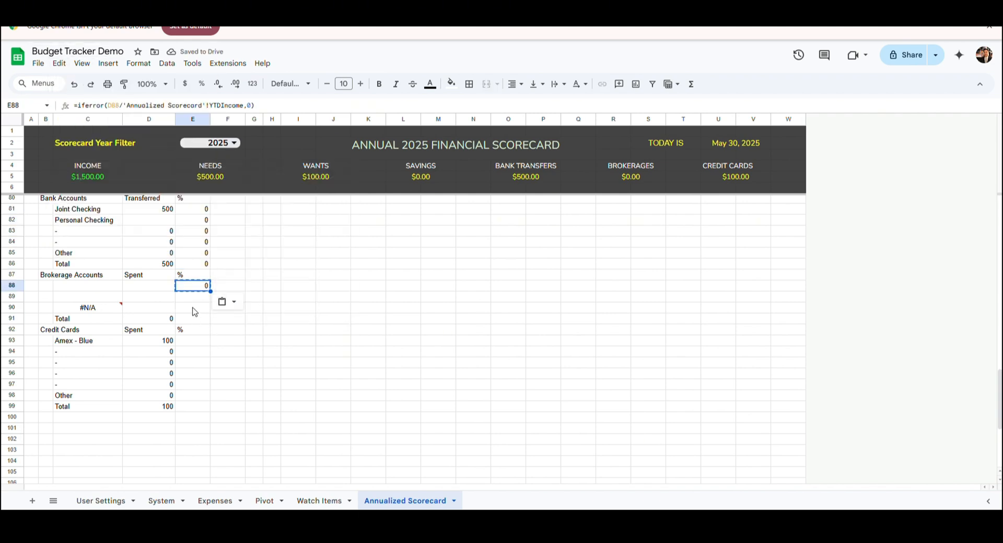
key("ctrl+c")
key("shift+Down")
key("shift+Down")
key("shift+Down")
left_click(59, 63)
- Paste only the percentage formula into E93:E99 for the Credit Cards section
left_click(199, 341)
key("shift+Down")
key("shift+Down")
key("shift+Down")
key("shift+Down")
key("shift+Down")
key("shift+Down")
left_click(59, 63)
left_click(268, 212)
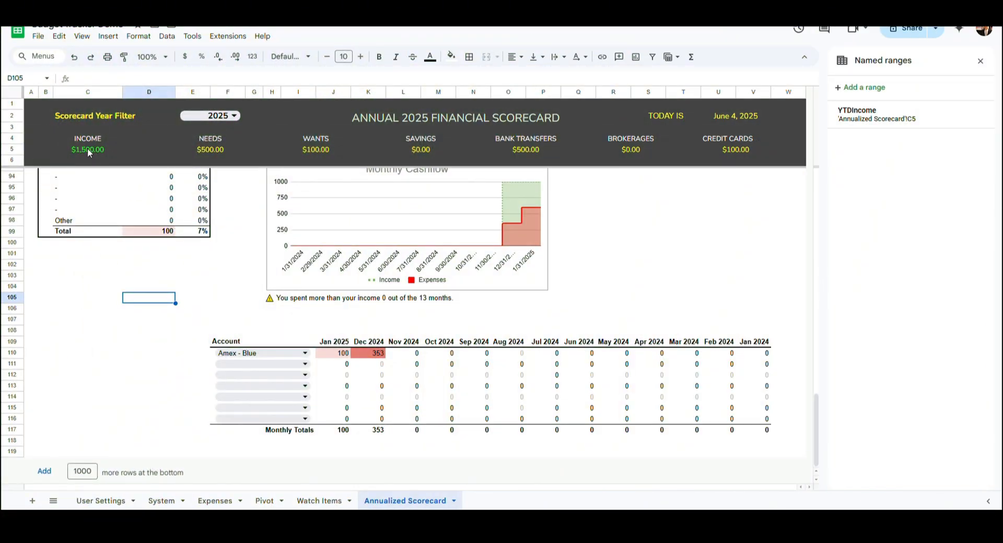
- Try to define a named range YTDIncome for the income cell 'Annualized Scorecard'!C5
left_click(86, 148)
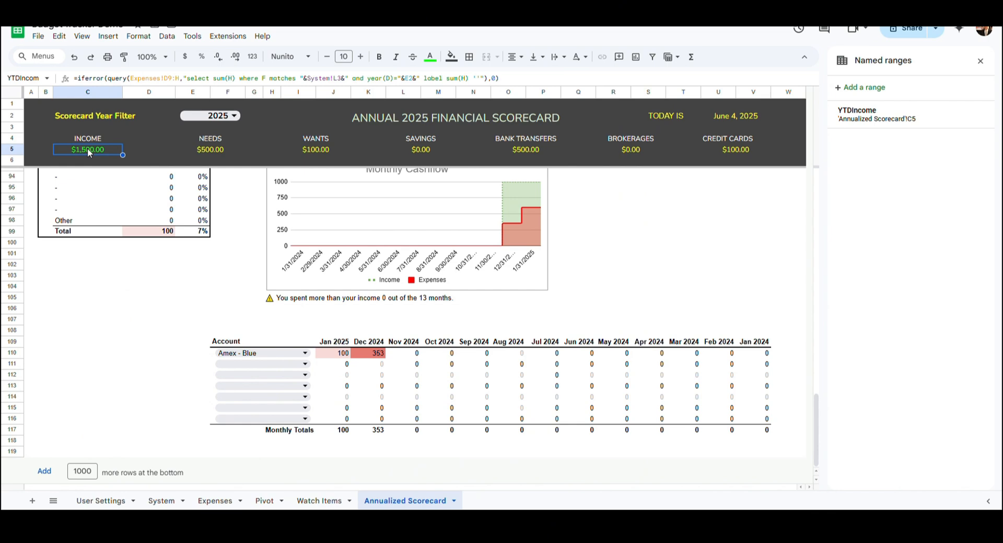
left_click(167, 35)
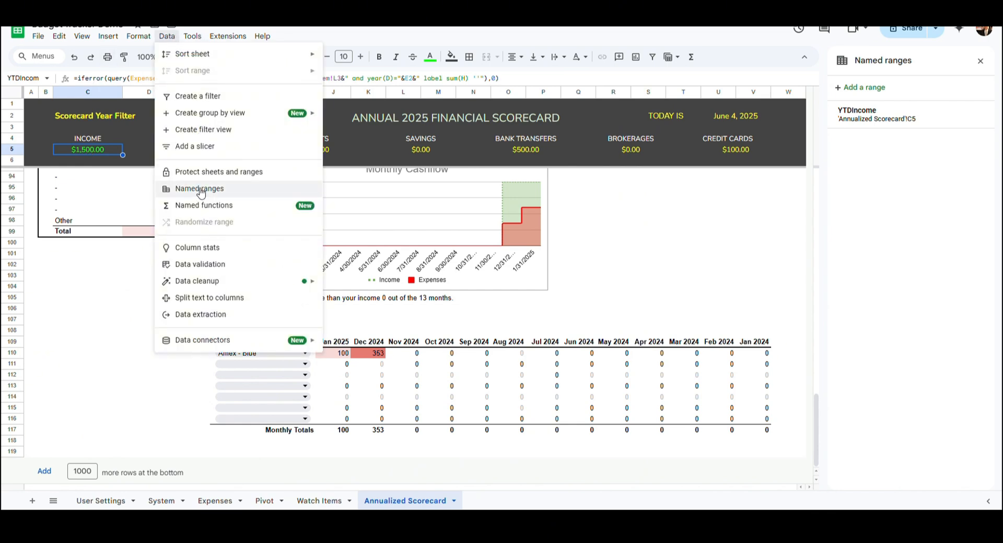
left_click(205, 190)
type("Y")
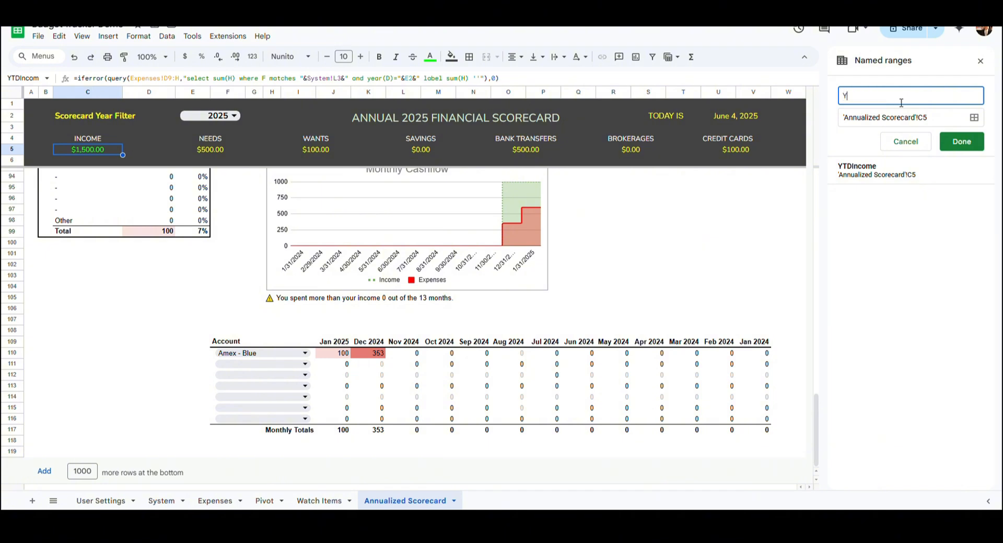
type("TDIncome")
left_click(960, 146)
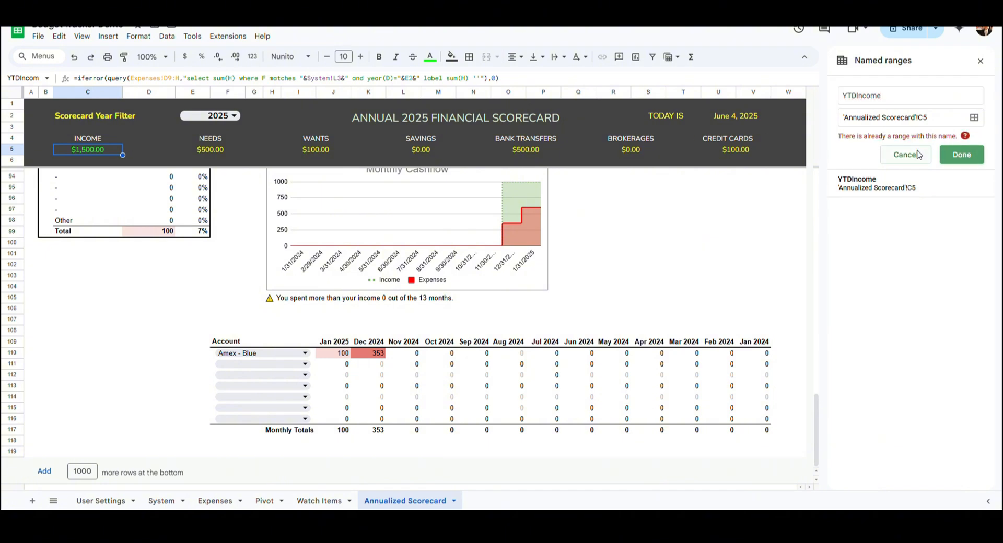
left_click(917, 156)
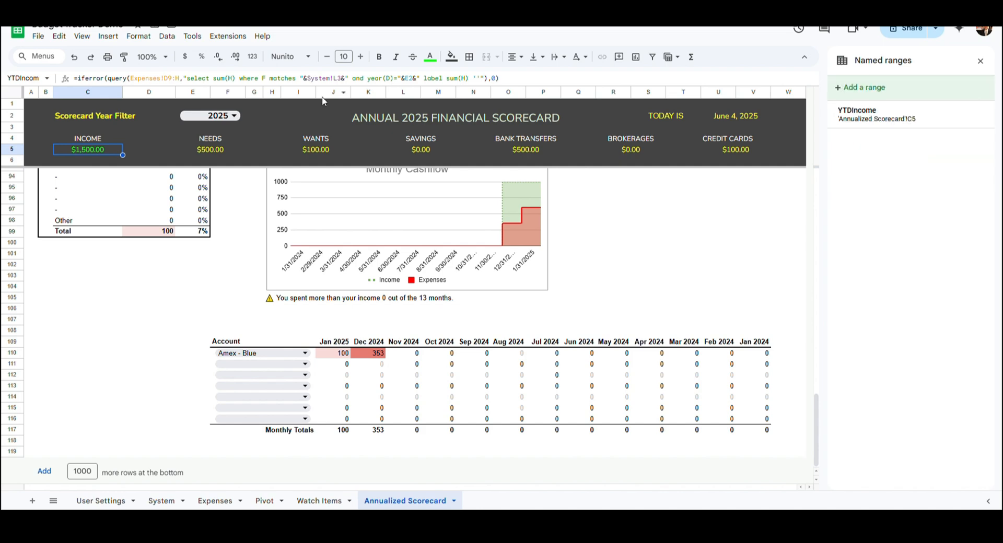
scroll(194, 240, "up", 5)
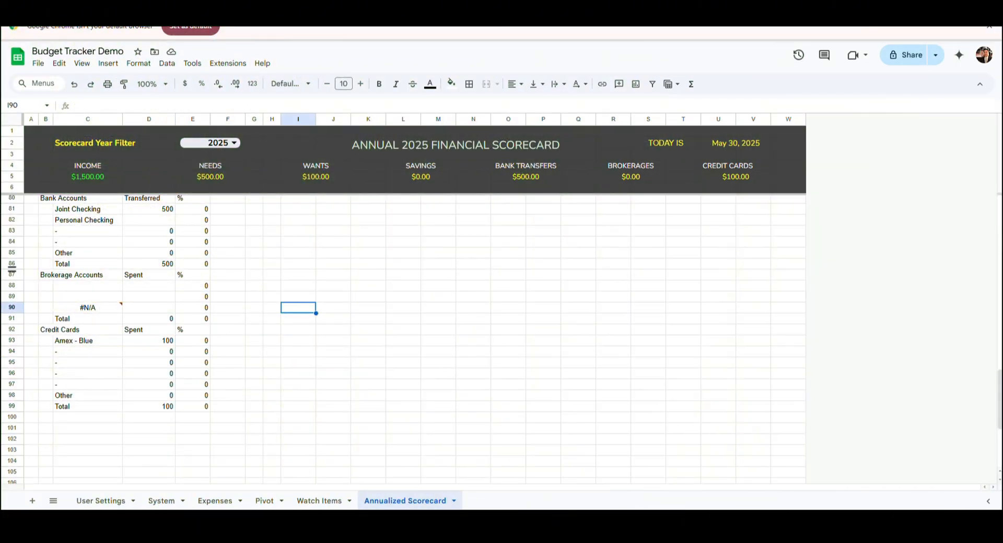
- Apply a white-to-red color scale to the section totals in D86:E86, D91:E91 and D99:E99
left_click(149, 264)
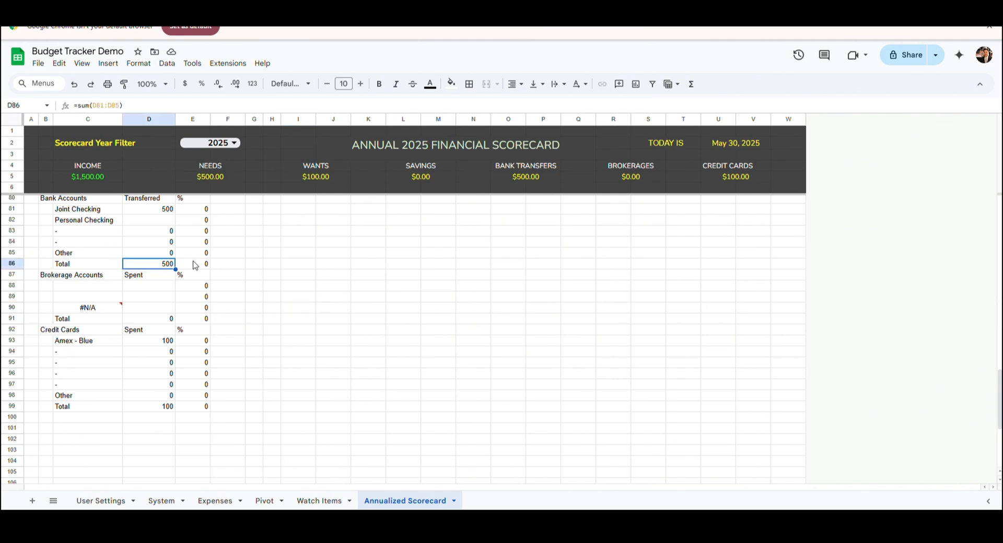
left_click(195, 266, "shift")
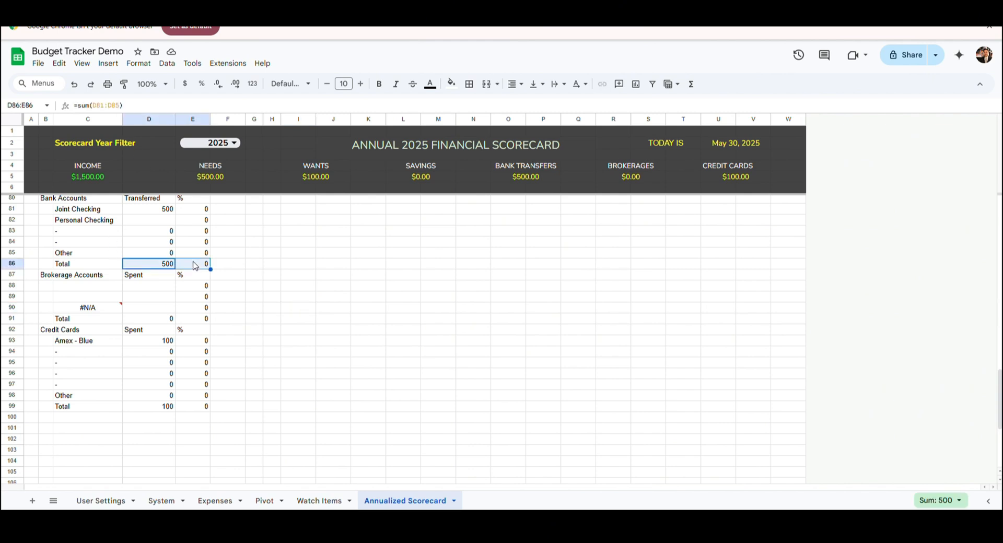
left_click_drag(156, 319, 195, 320)
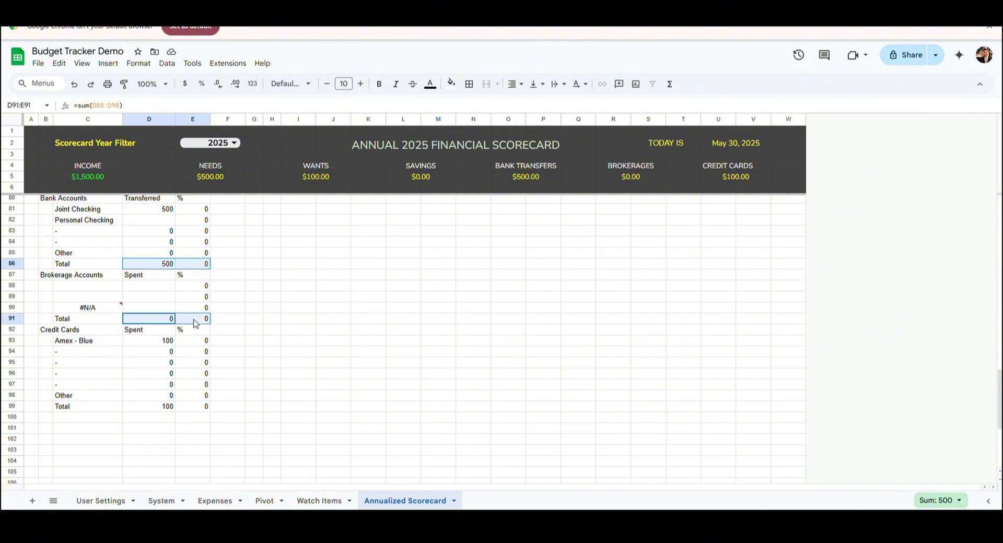
left_click_drag(157, 408, 204, 408)
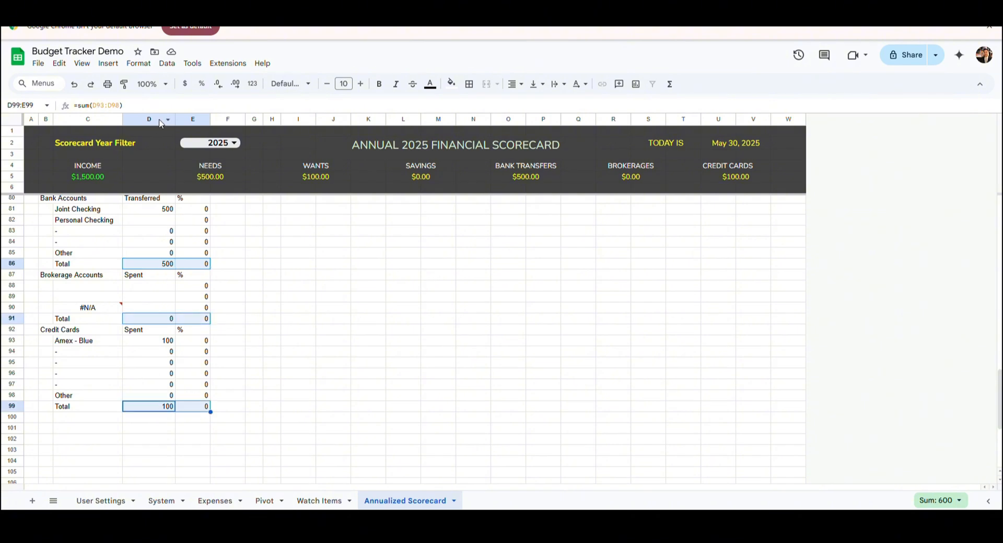
left_click(138, 64)
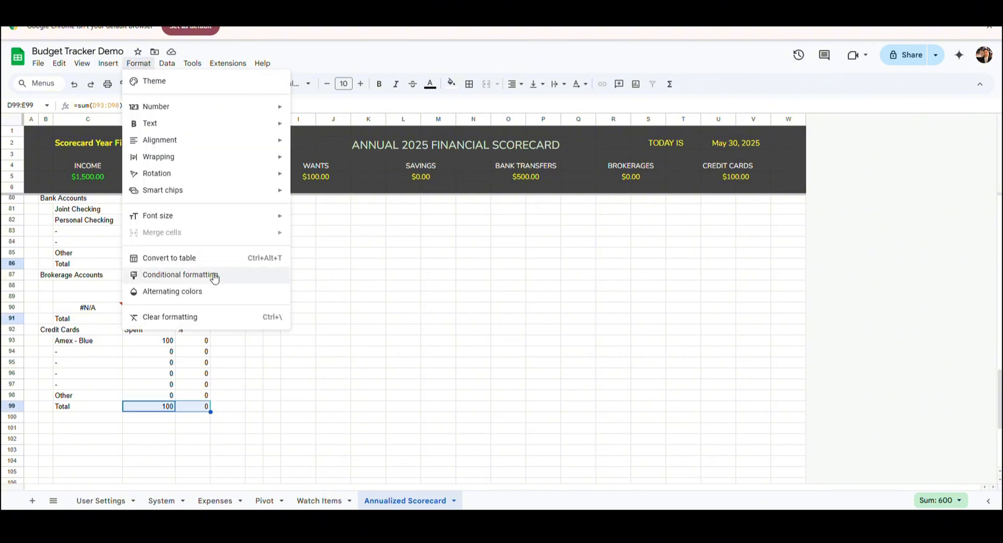
left_click(206, 275)
left_click(953, 115)
left_click(903, 225)
left_click(956, 252)
left_click(963, 308)
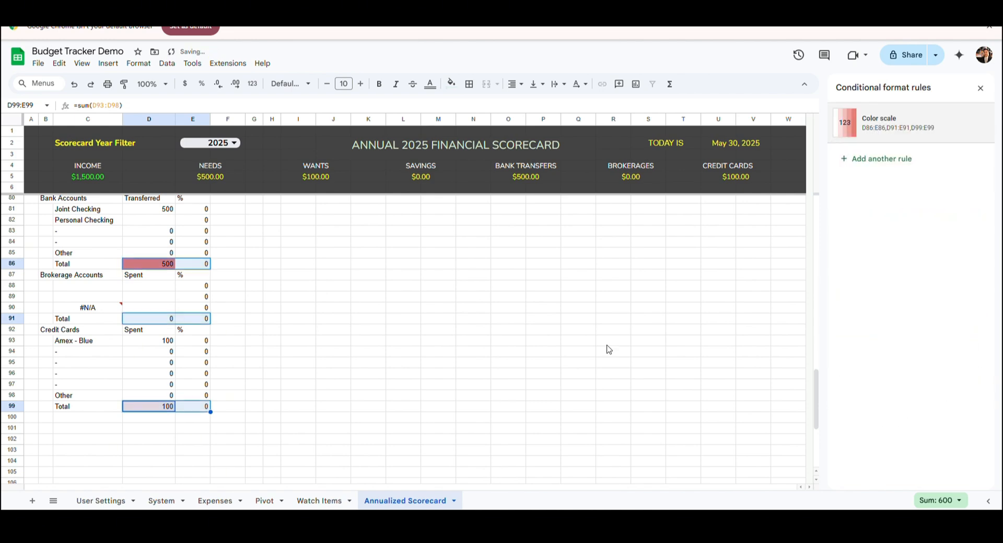
left_click(981, 89)
- Format the Wealth Watcher table B78:E99 with bold headings and totals, section borders and whole-number percentages
left_click(79, 220)
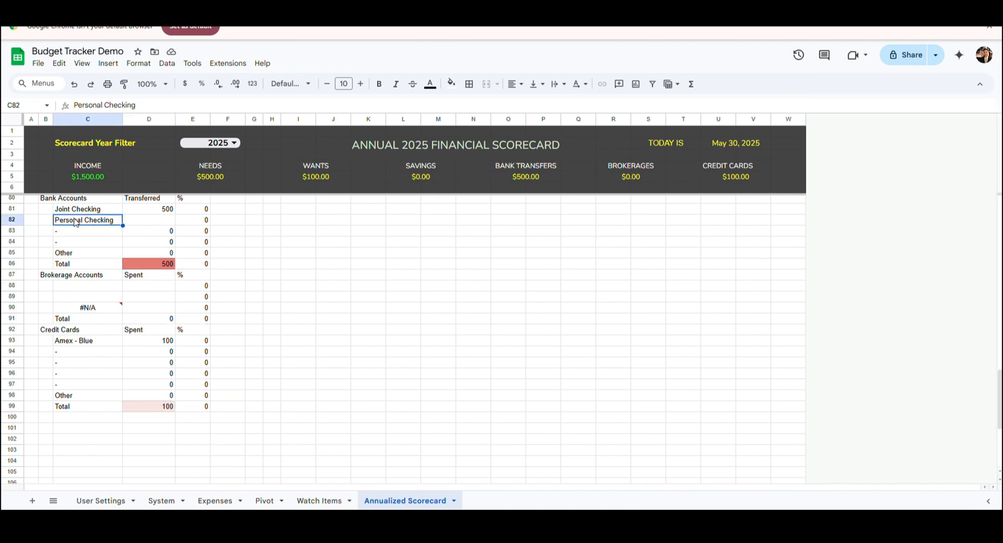
scroll(125, 251, "up", 2)
left_click(126, 281)
key("ctrl+shift+Down")
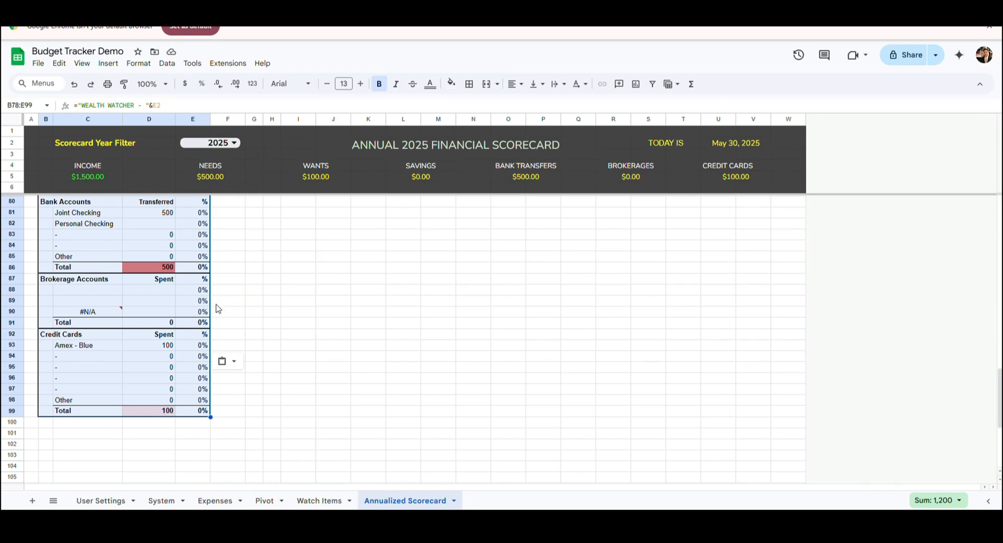
left_click(217, 302)
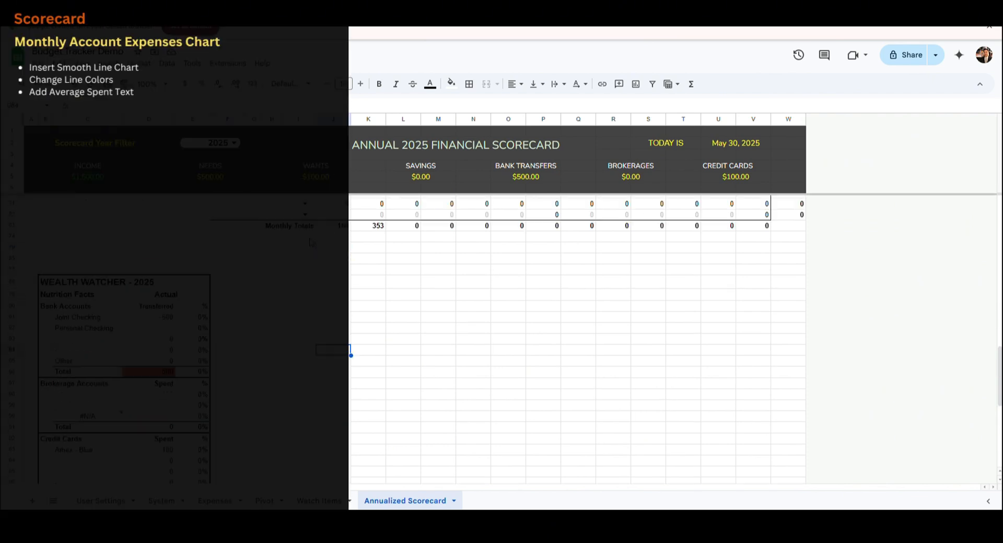
- Insert a smooth line chart with the data range System!O2:X15
left_click(108, 63)
left_click(160, 183)
left_click(911, 157)
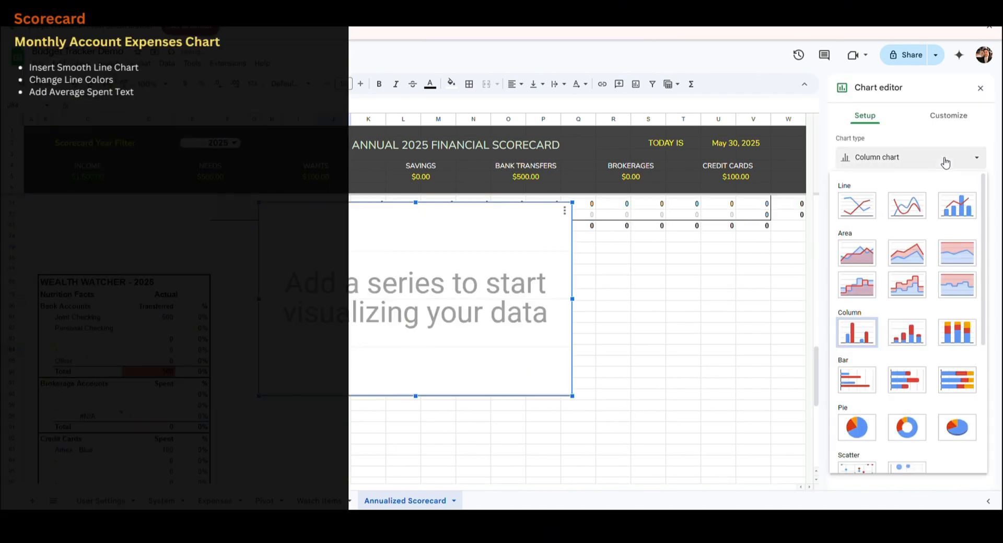
left_click(904, 207)
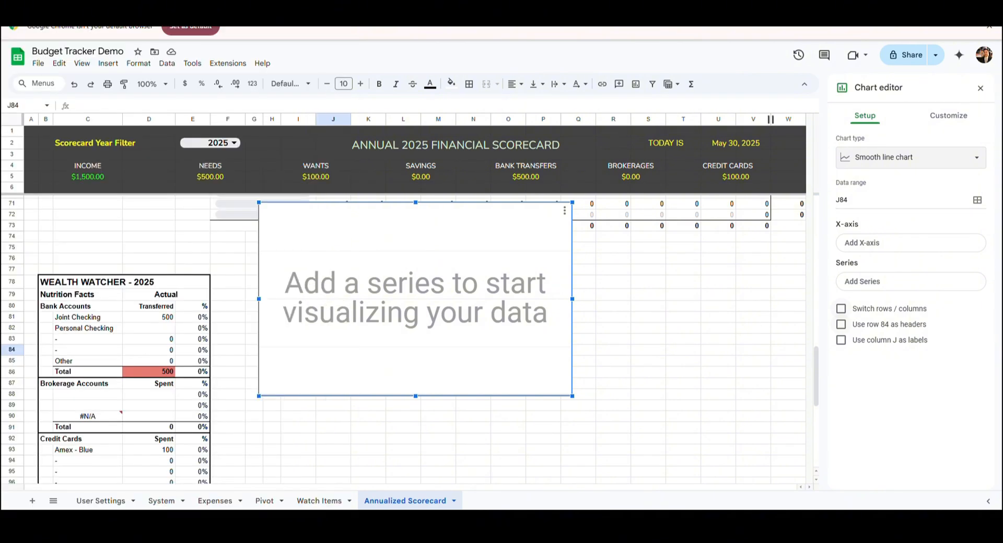
left_click(978, 202)
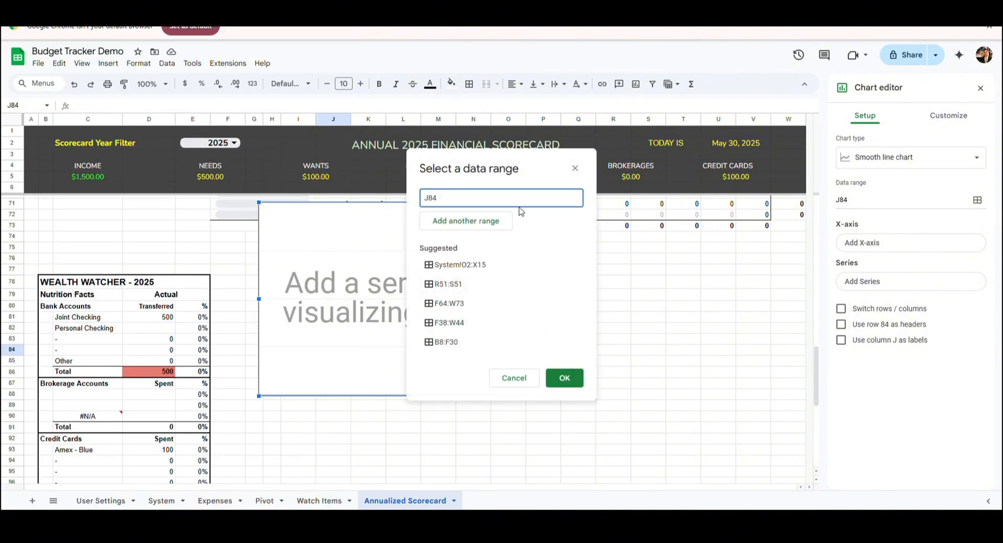
left_click(520, 272)
- Remove the Needs, Wants, Savings, Blank Expense and Blank Account series and use System!O2:O15 as the chart's X-axis
left_click(974, 308)
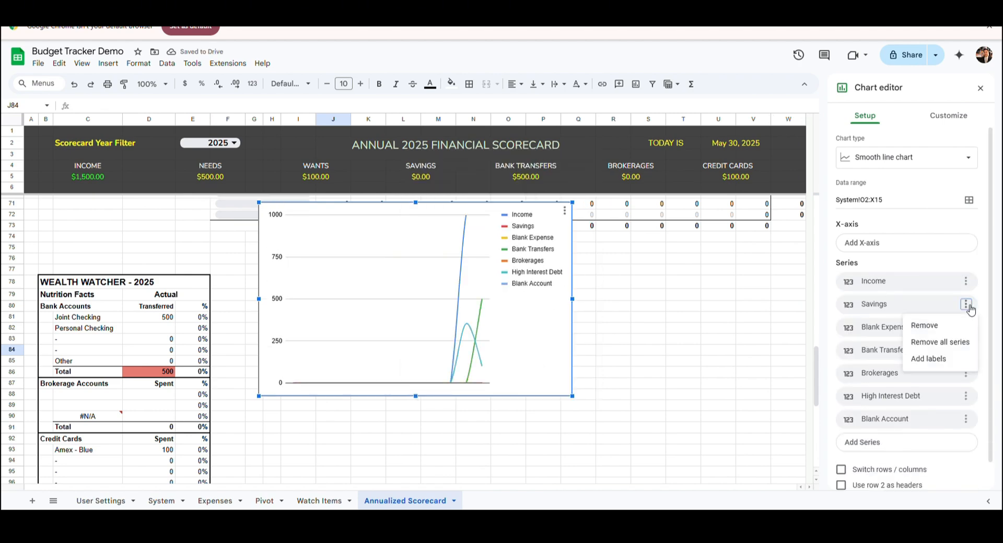
left_click(925, 325)
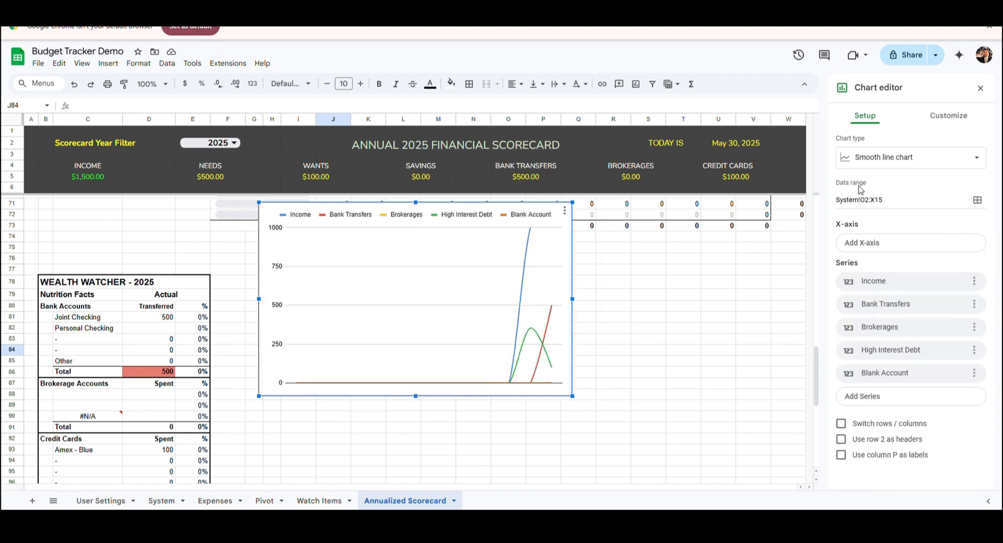
left_click(973, 373)
left_click(925, 390)
left_click(898, 243)
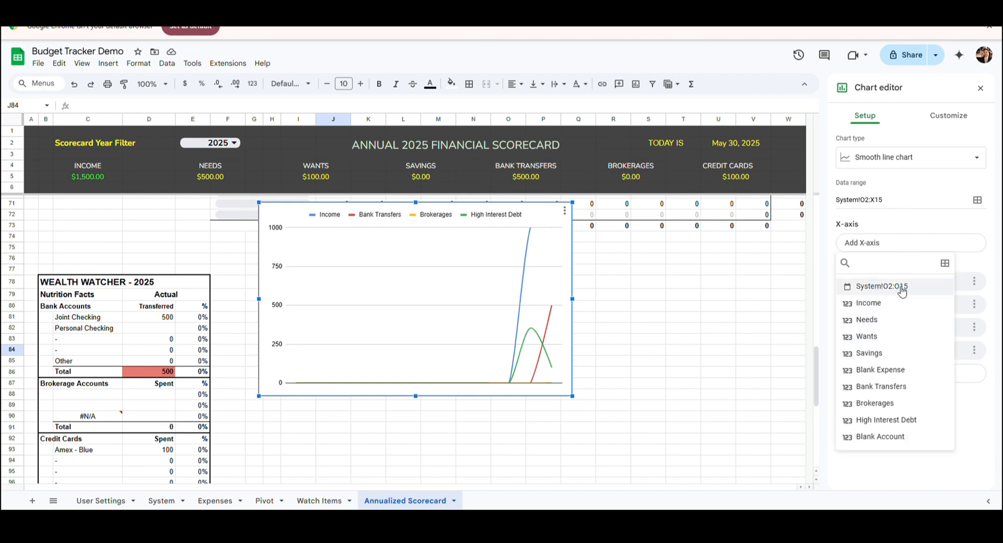
left_click(899, 286)
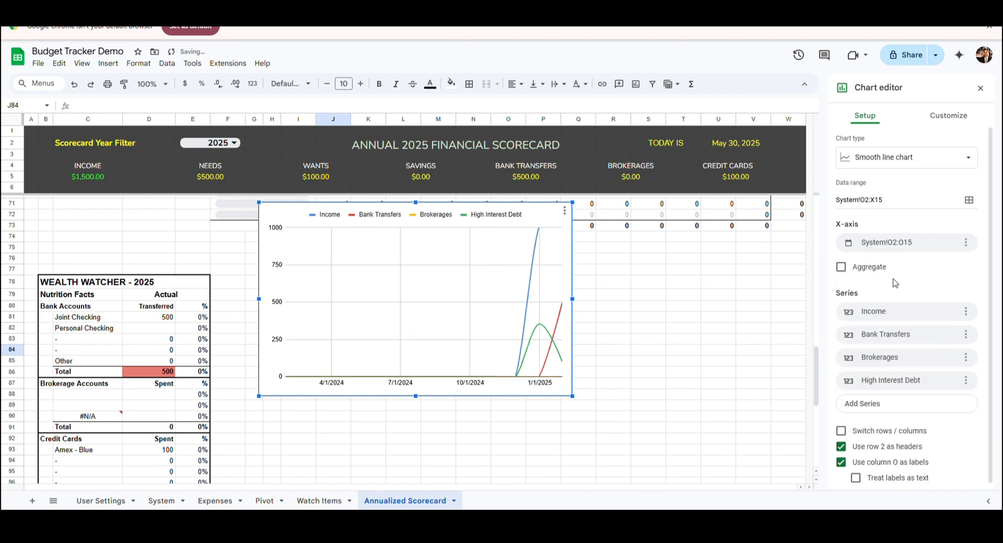
- Title the smooth line chart "Monthly Expenses"
left_click(948, 115)
left_click(885, 259)
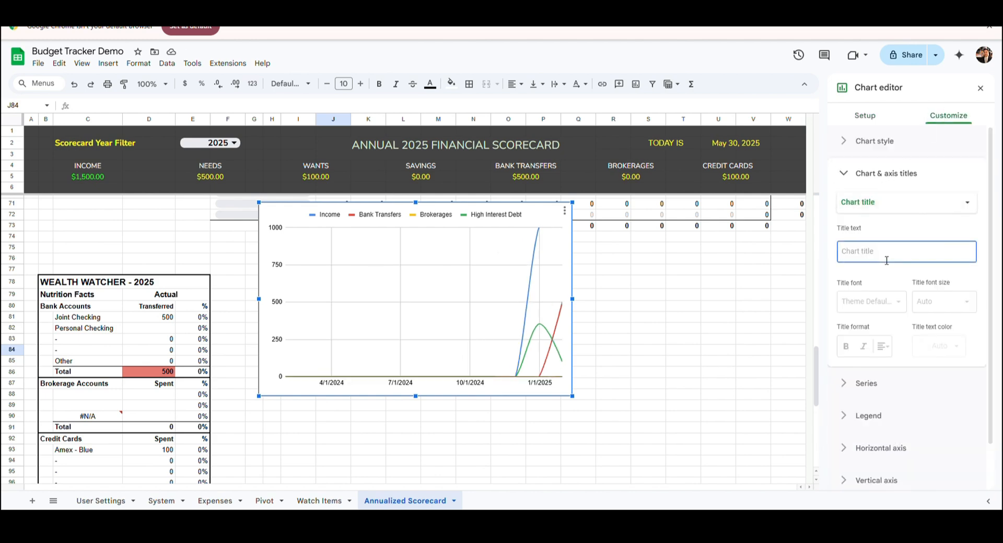
type("Monthly Expenses")
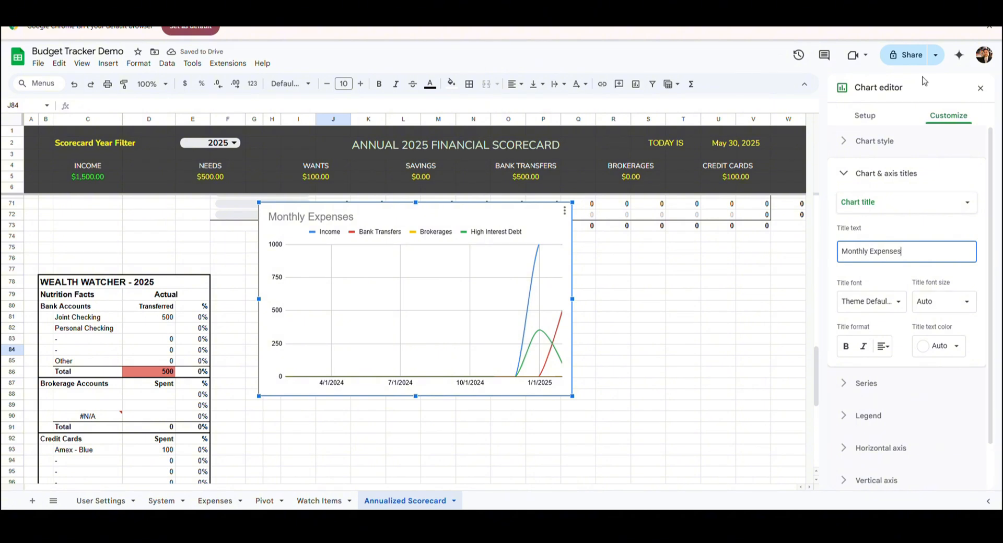
- Change the chart's Income series to a green dotted line
left_click(847, 385)
left_click(905, 235)
left_click(906, 251)
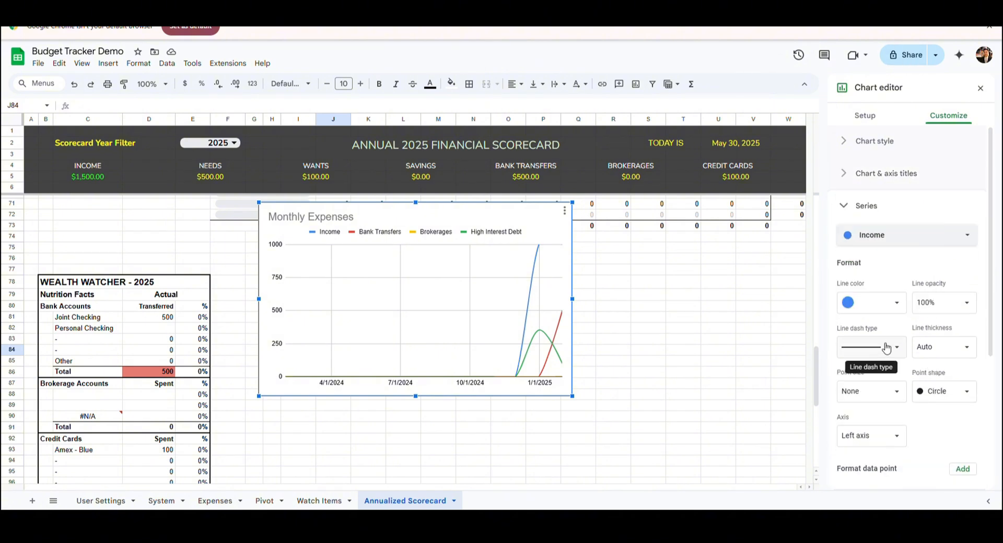
left_click(885, 348)
left_click(887, 365)
left_click(877, 303)
left_click(896, 384)
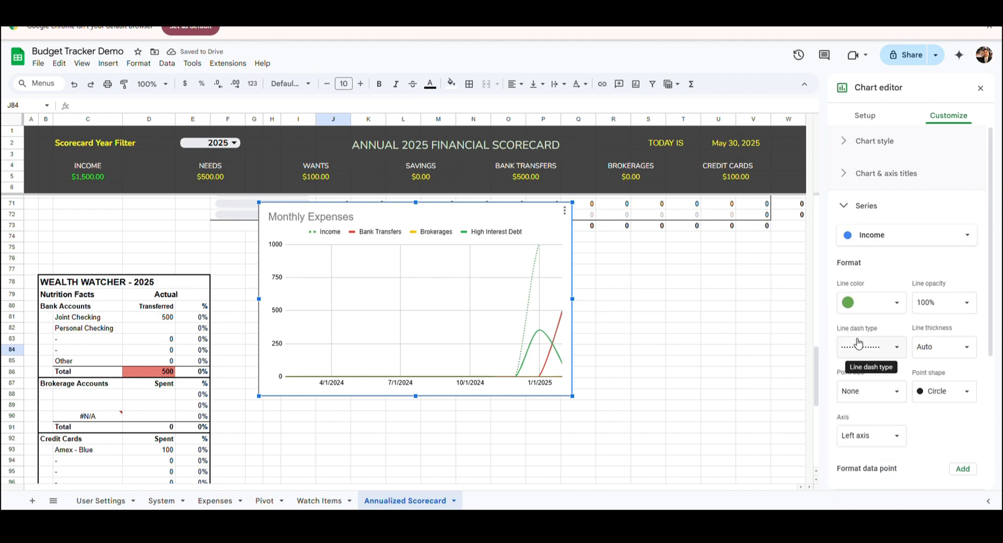
- Set the chart's legend position to Bottom and center the chart title
scroll(914, 303, "down", 3)
left_click(862, 415)
left_click(906, 267)
left_click(915, 190)
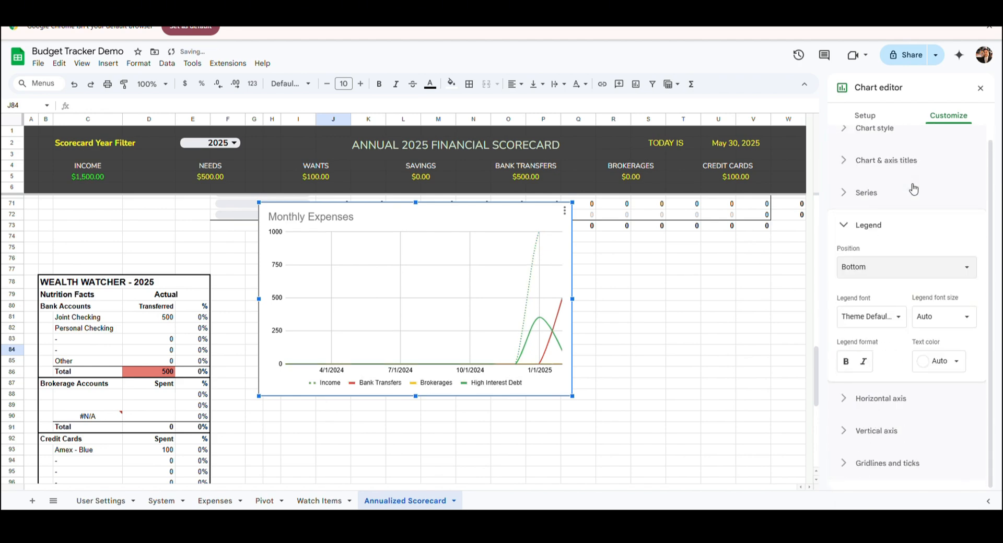
left_click(869, 166)
left_click(883, 333)
left_click(898, 357)
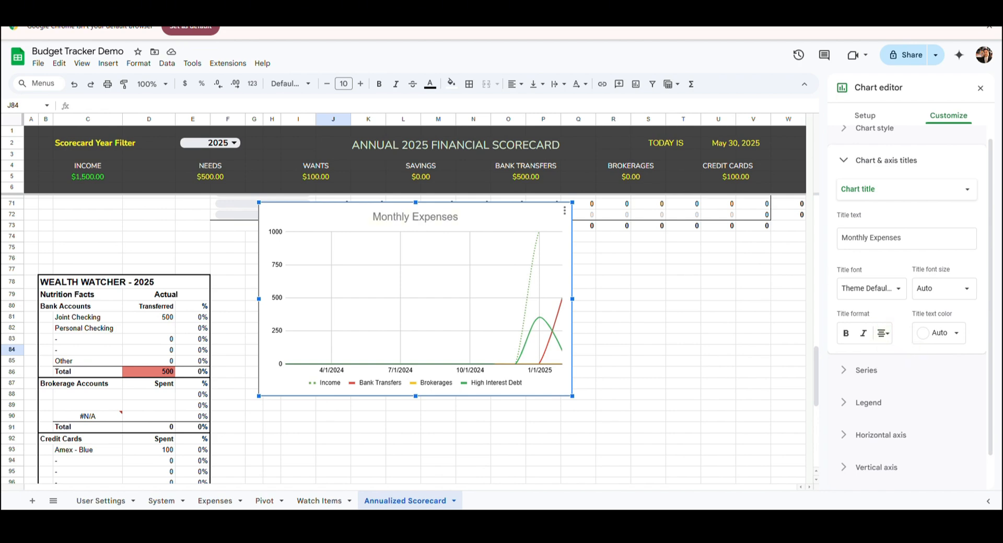
- Move the Monthly Expenses chart below the monthly totals and shrink it to span about columns P to V, rows 75 to 88
left_click(980, 87)
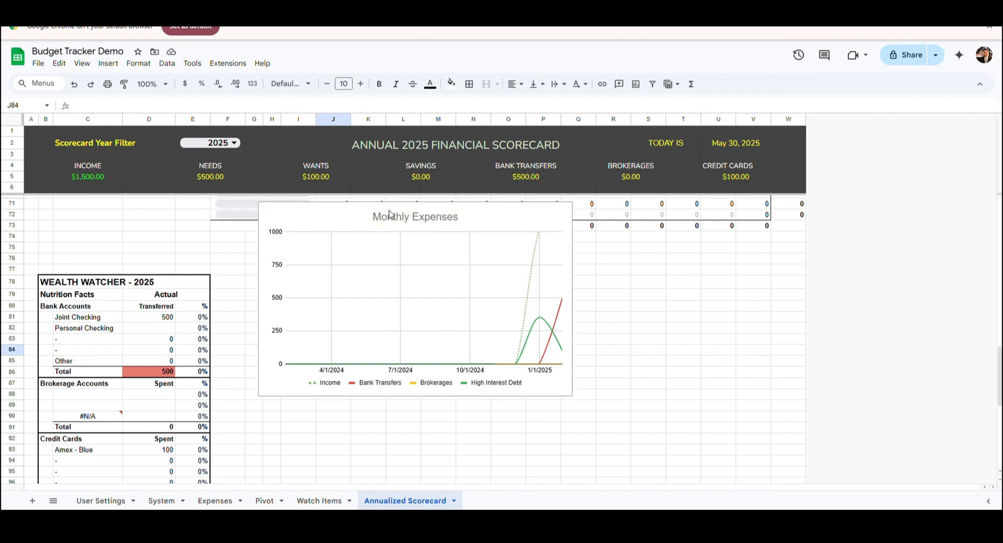
left_click_drag(367, 226, 567, 231)
left_click_drag(457, 207, 522, 247)
- In P90, enter ="🔥 You spent an average of $"&round(average(System!Y3:Y15),2)&" in the previous "&count(System!O3:O15)&" months."
left_click(538, 416)
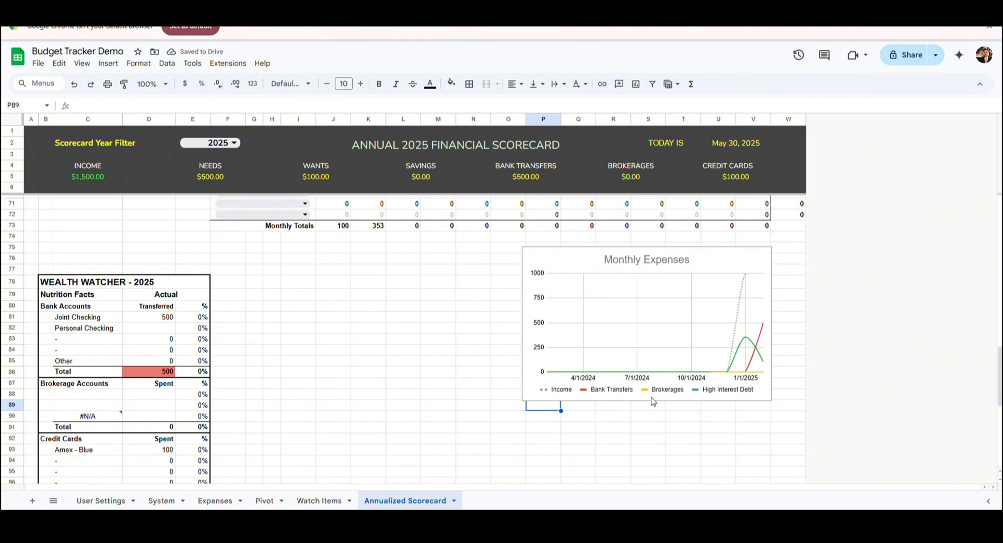
left_click(385, 106)
type("=\"🔥 You spent an average of $\"&round(average(System!Y3:Y15),2)&\" in the previous \"&count(System!O3:O15)&\" months.\"")
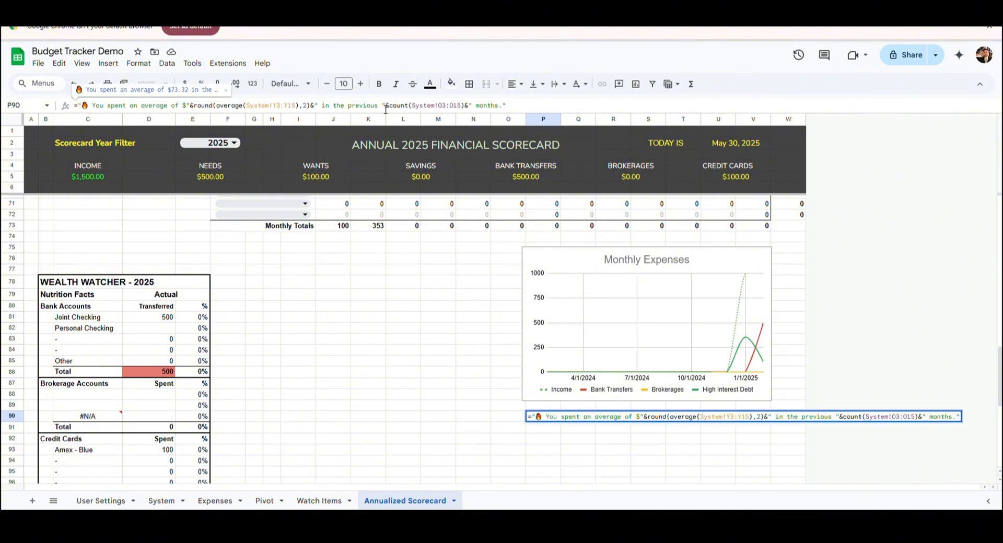
- Confirm the average-spending formula in P90, then insert a blank chart and shift it down below the monthly totals
key("Return")
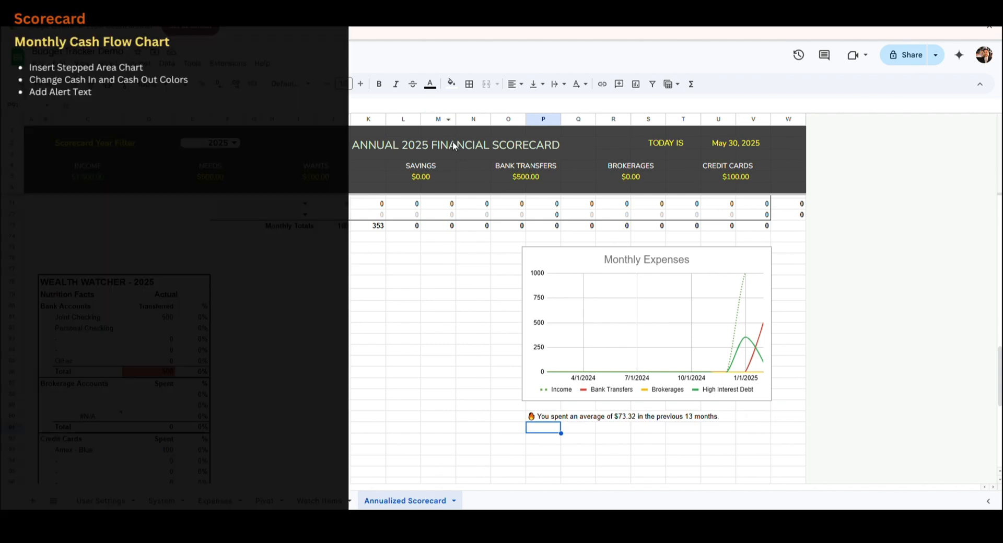
left_click(508, 450)
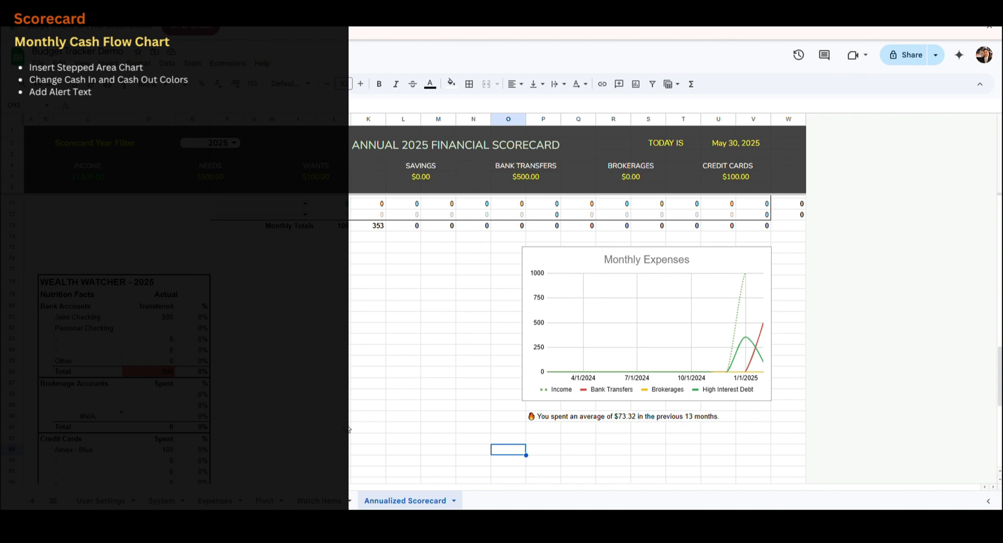
left_click(331, 462)
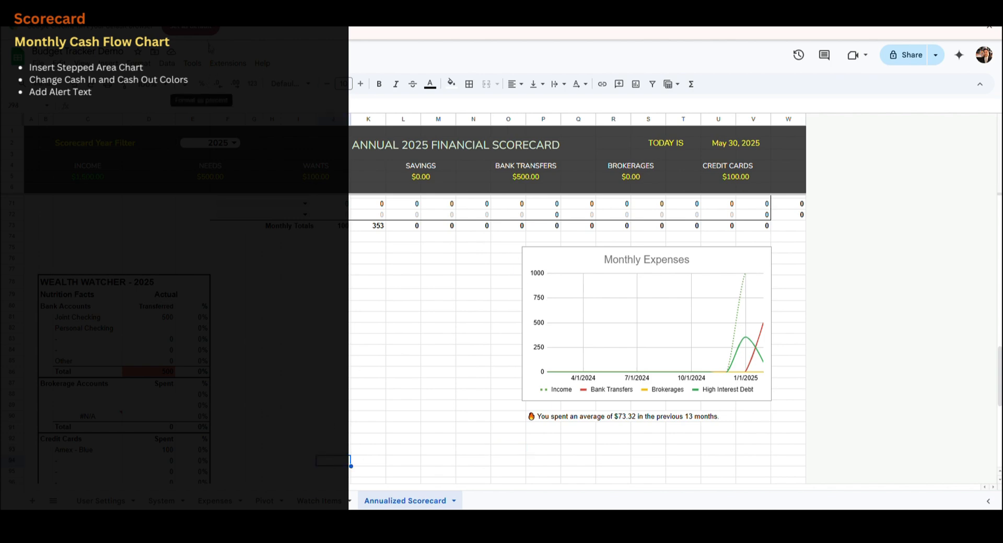
left_click(108, 63)
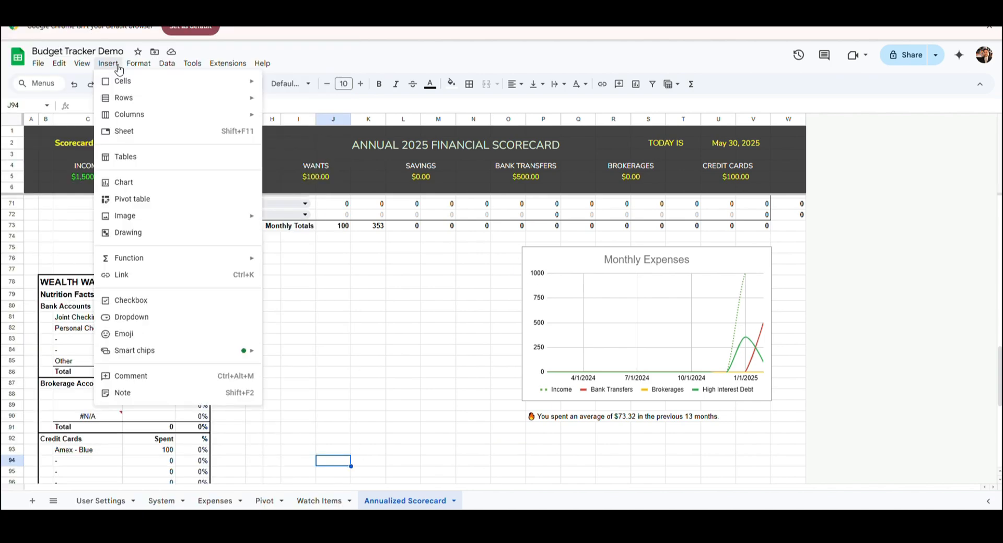
left_click(140, 180)
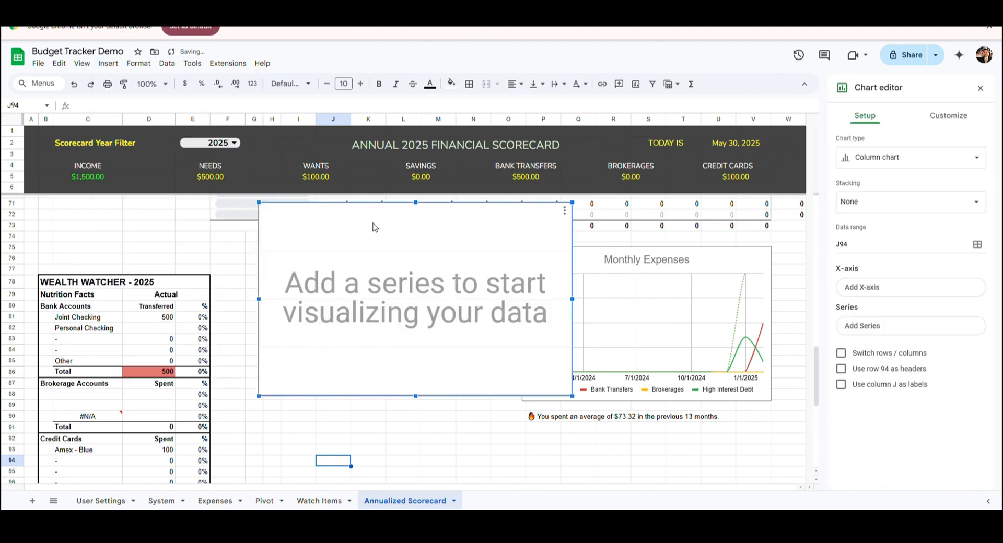
left_click_drag(393, 264, 396, 319)
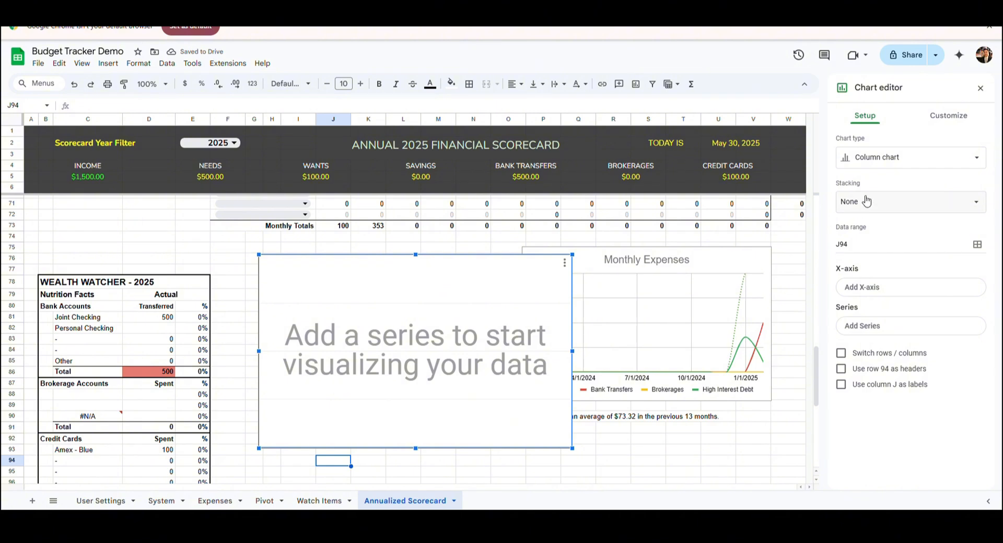
- Change the new chart to a stepped area chart with System!O2:Y15 as its data range
left_click(875, 159)
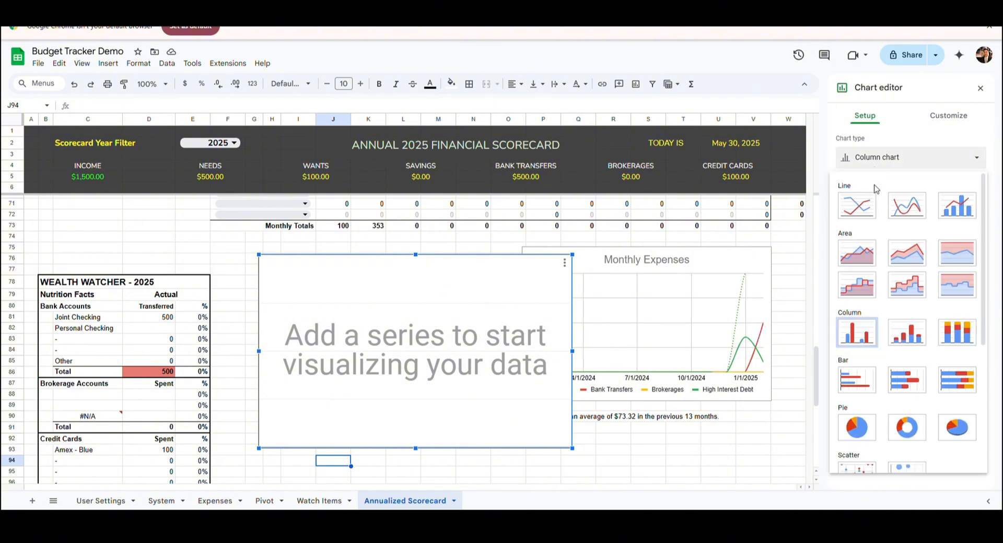
left_click(873, 289)
left_click(909, 287)
left_click(939, 376)
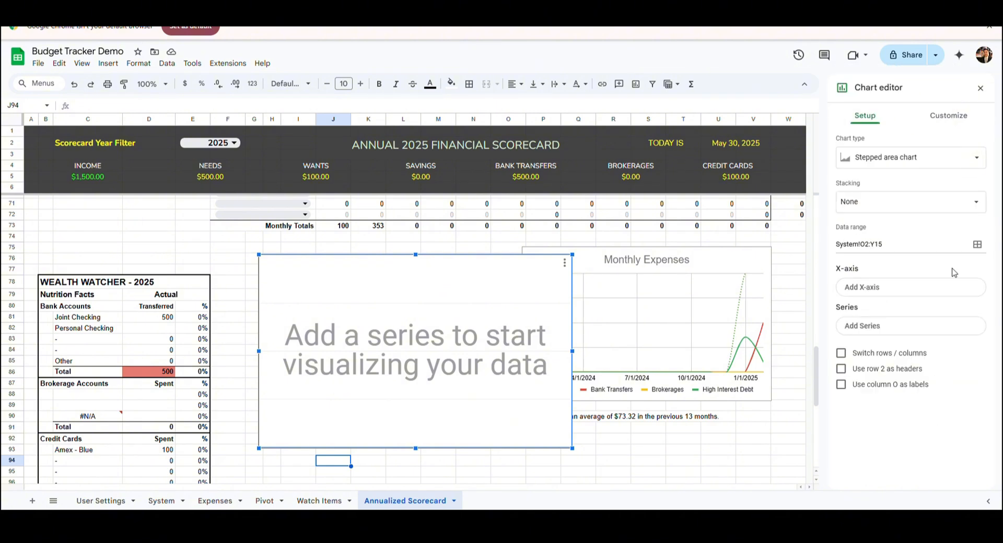
- Use System!O2:O15 as the chart's X-axis and add Income and Expenses as its series
left_click(906, 289)
left_click(924, 97)
left_click(912, 356)
left_click(896, 183)
left_click(916, 381)
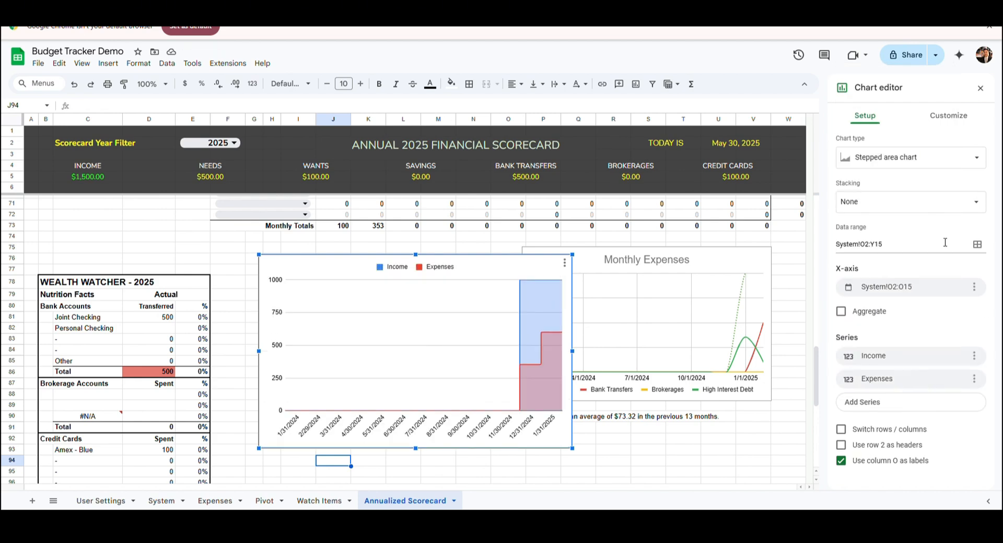
- Set the stepped area chart's legend position to Bottom
left_click(949, 115)
left_click(856, 243)
left_click(906, 282)
- Format the Income series of the stepped area chart with a green dotted line
left_click(859, 210)
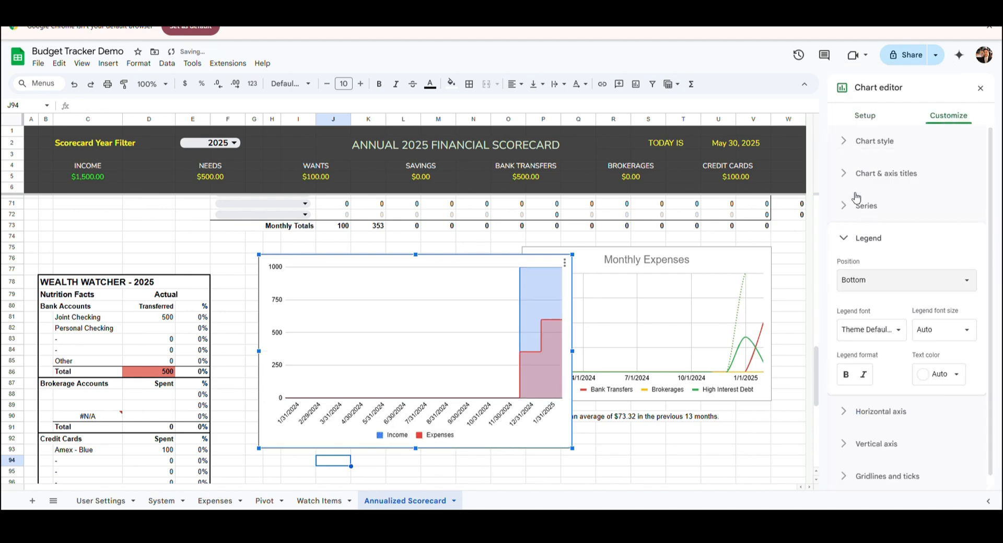
left_click(857, 205)
left_click(888, 234)
left_click(878, 253)
left_click(874, 302)
left_click(896, 404)
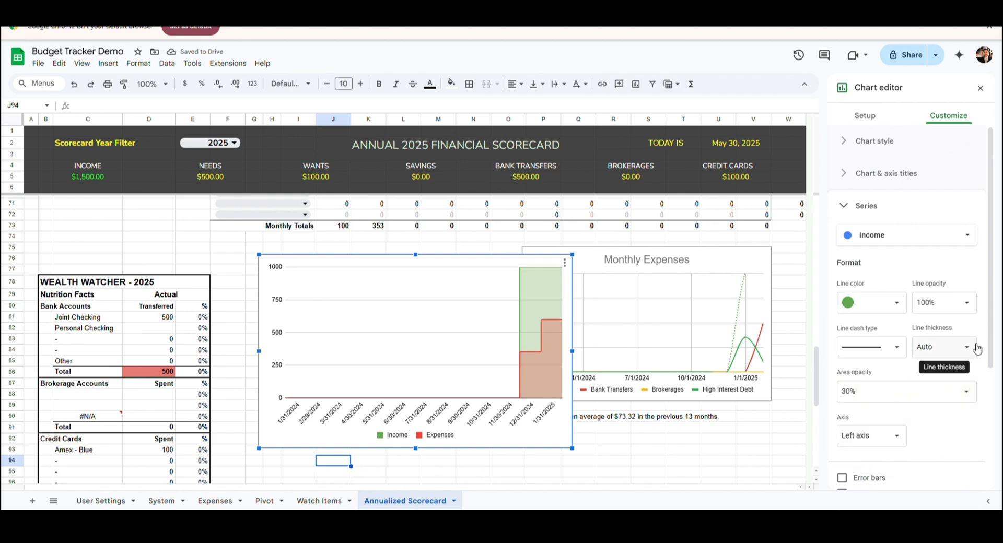
left_click(882, 348)
left_click(878, 359)
- Title the stepped area chart "Monthly Cashflow"
left_click(847, 175)
left_click(888, 251)
type("Monthly Cashflow")
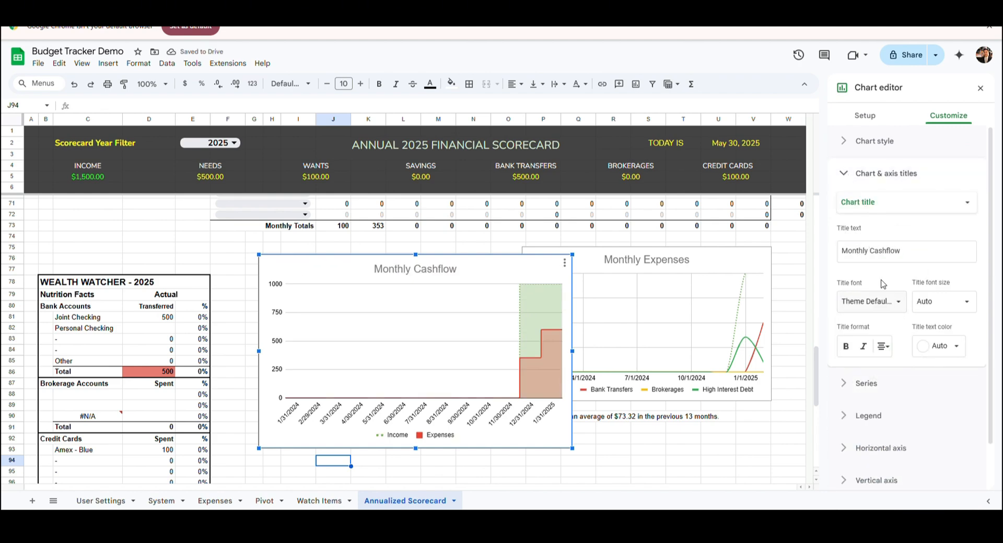
- Color the Expenses series bright red and place the Monthly Cashflow chart beside the Credit Cards section, at about columns H to O, rows 90 to 103
left_click(868, 383)
left_click(870, 235)
left_click(874, 254)
left_click(867, 303)
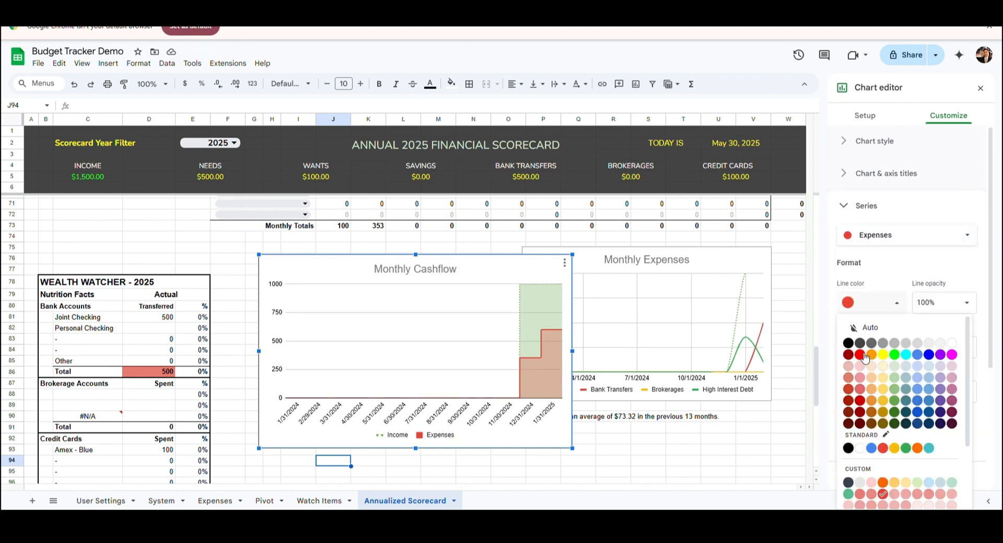
left_click(861, 354)
key("Escape")
left_click_drag(356, 377, 356, 318)
- In H105, enter ="⚠ You spent more than your income "&count(System!AA3:AA15)&" out of the "&count(System!O3:O15)&" months."
left_click(271, 452)
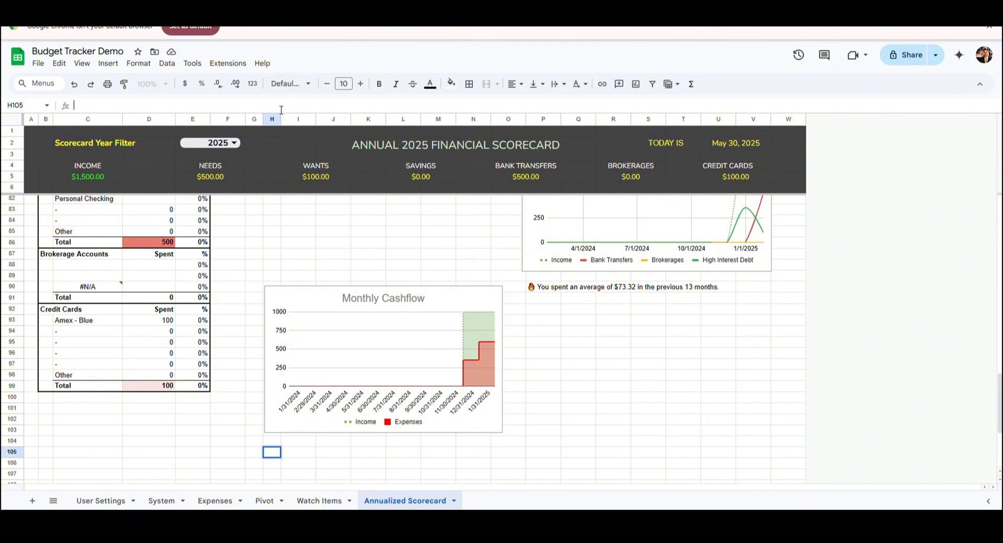
left_click(278, 107)
type("=\"⚠ You spent more than your income \"&count(System!AA3:AA15)&\" out of the \"&count(System!O3:O15)&\" months.\"")
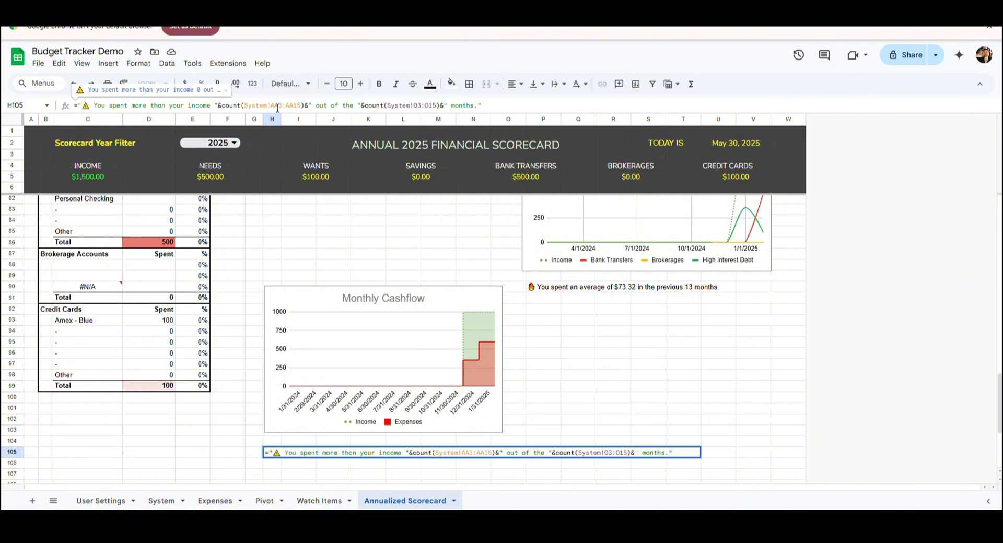
key("Return")
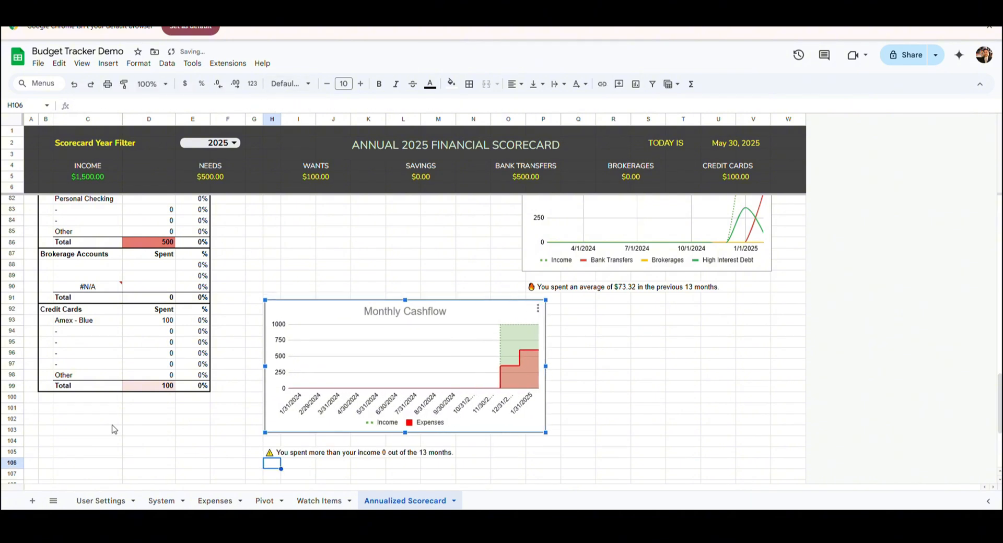
- Merge F109:I109 and label it "Account"
scroll(245, 439, "down", 2)
left_click(239, 445)
key("shift+Right")
key("shift+Right")
key("shift+Right")
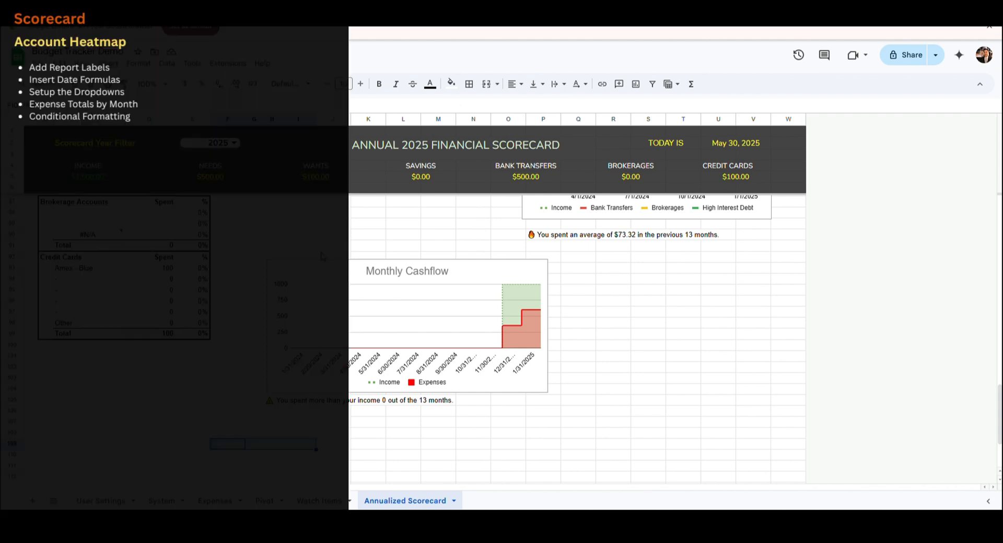
left_click(490, 88)
type("Account")
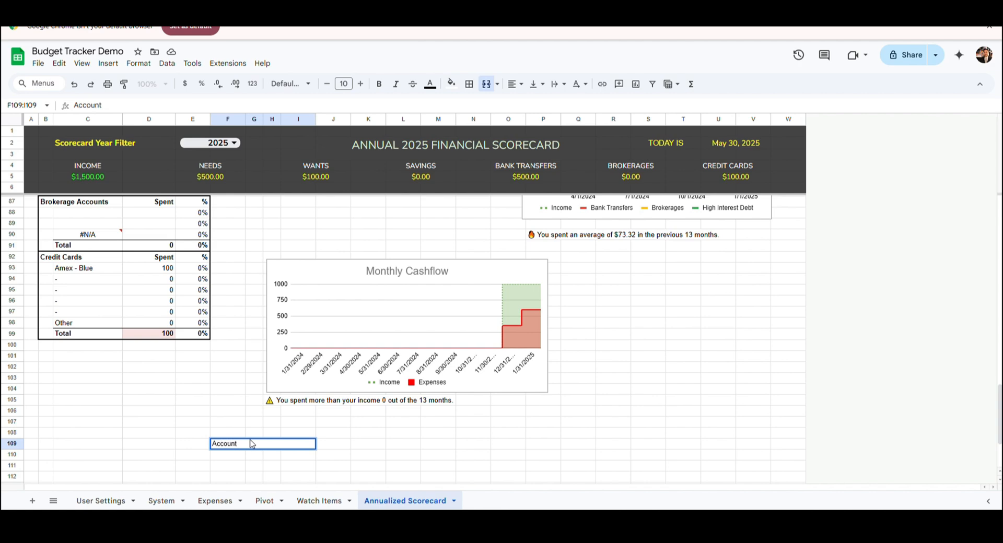
key("Return")
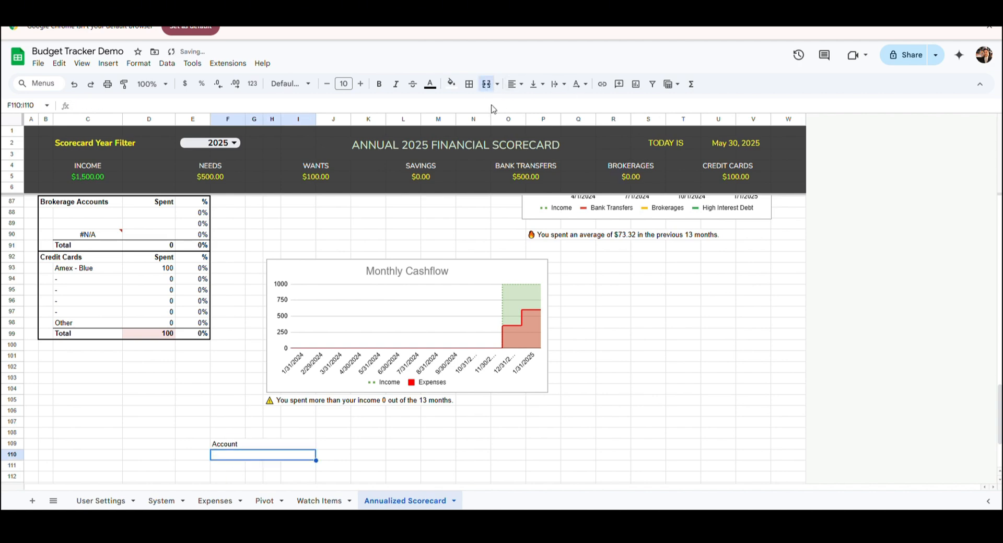
- Merge columns F to I separately in each row from 110 to 117, and enter "Monthly Totals" in F117
scroll(230, 423, "down", 1)
key("Down")
key("Down")
key("Down")
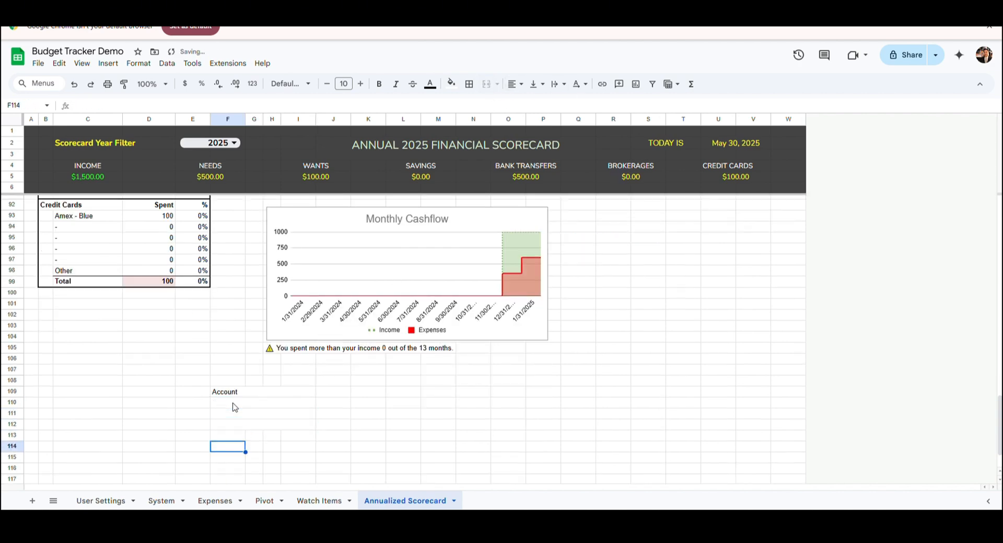
key("Down")
key("Down")
key("Down")
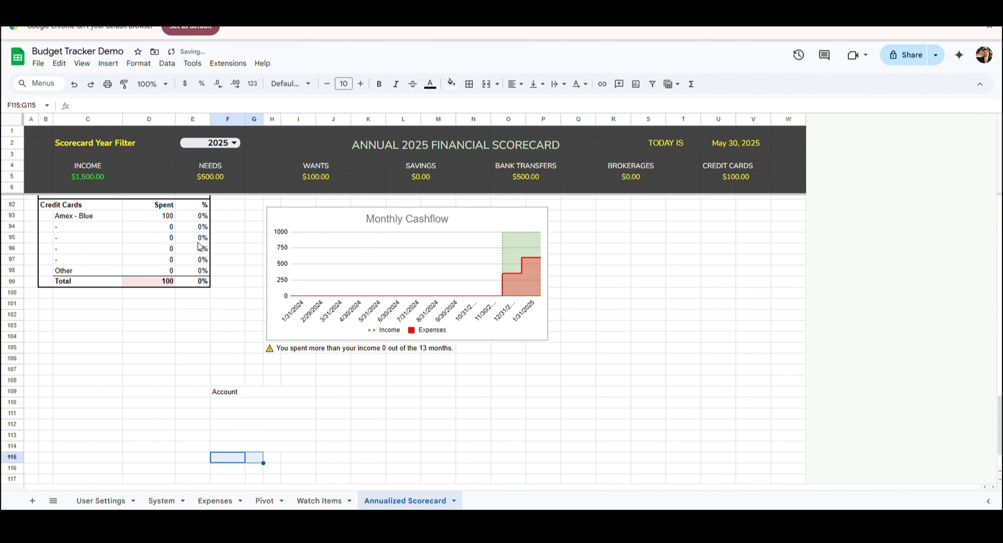
key("Down")
key("Down")
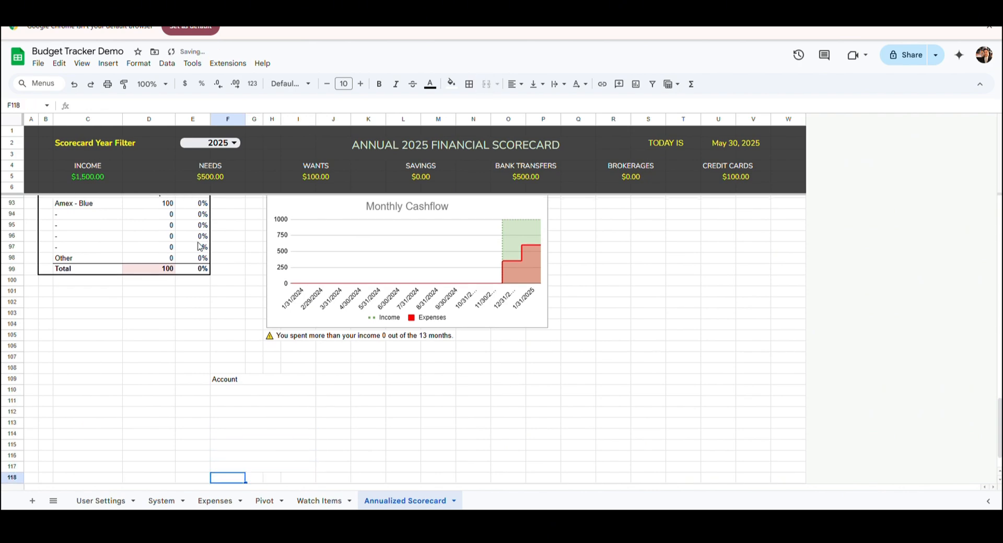
key("Up")
type("Monthly Totals")
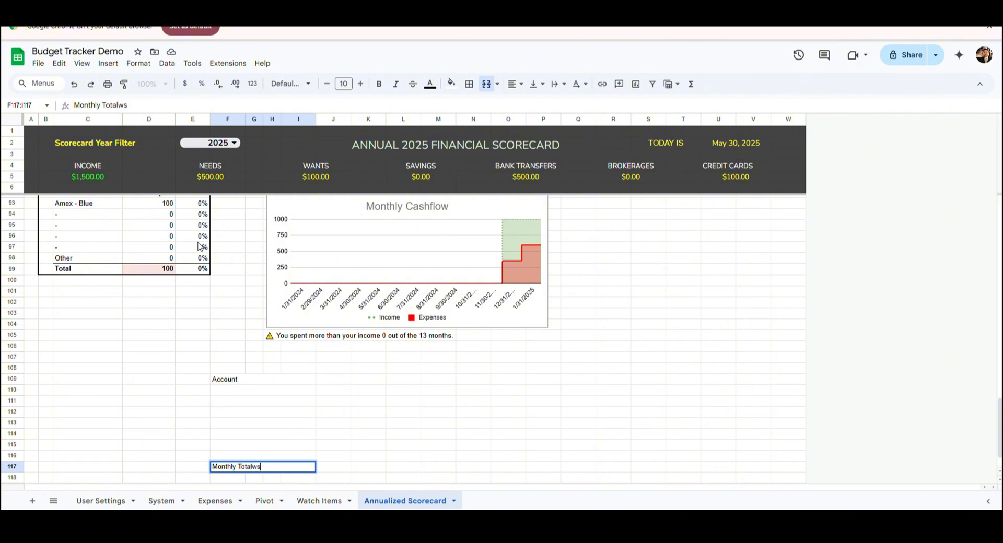
key("Return")
- In J109, enter =eomonth(date(E2,1,1),0) as the first month-end date
left_click(332, 380)
left_click(251, 107)
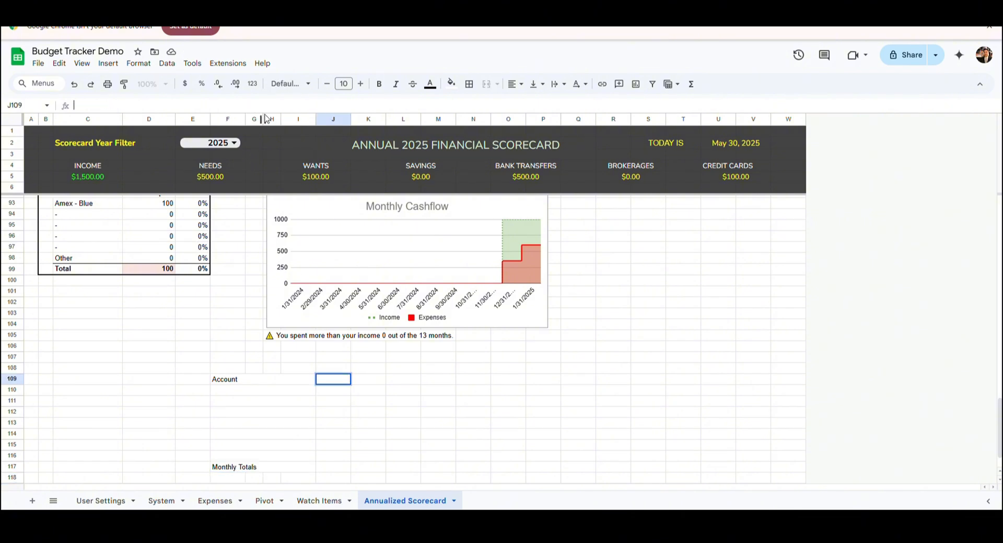
type("=eomonth(date(E2,1,1),0)")
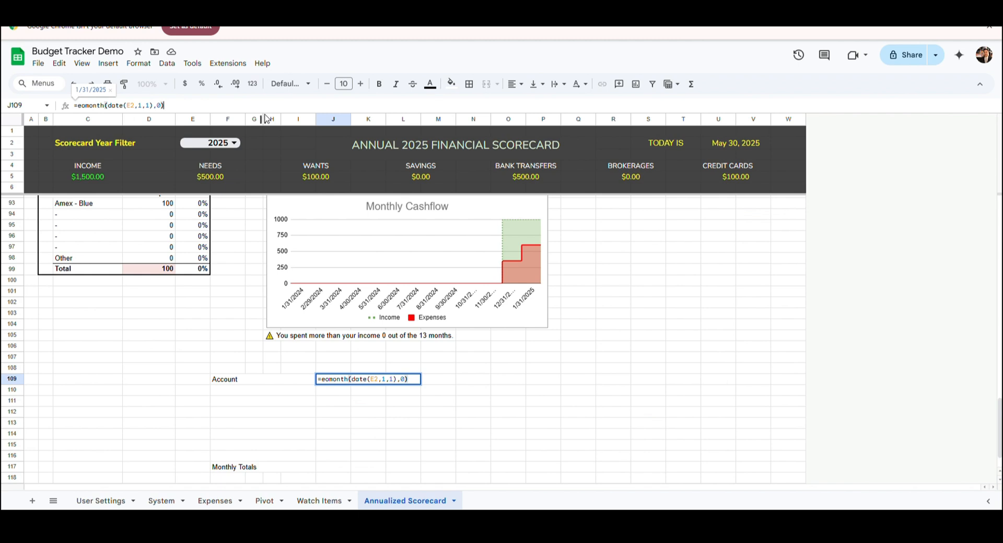
key("Tab")
- In K109, enter =EOMONTH(J109,-1) for the preceding month-end
left_click(208, 106)
type("=EOMONTH(J109,-1)")
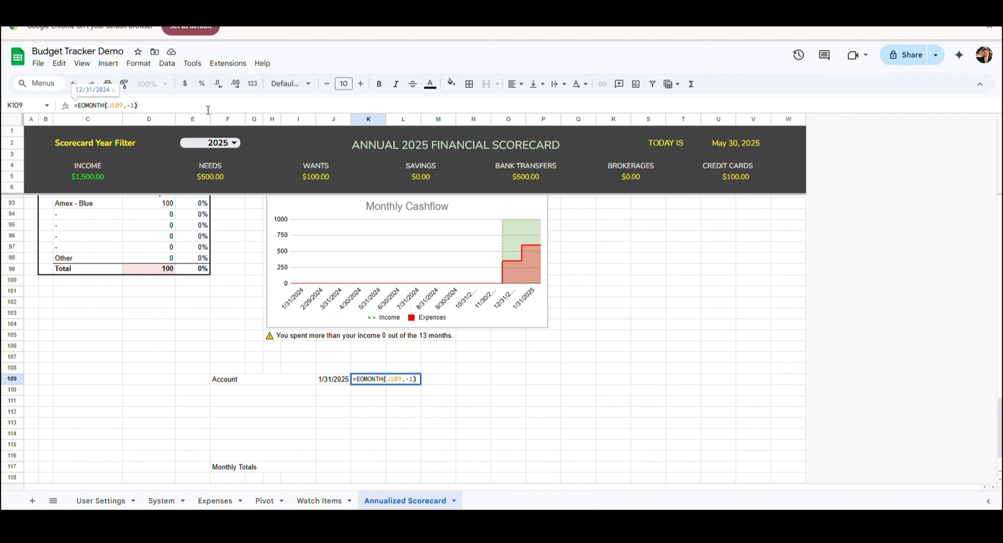
key("Return")
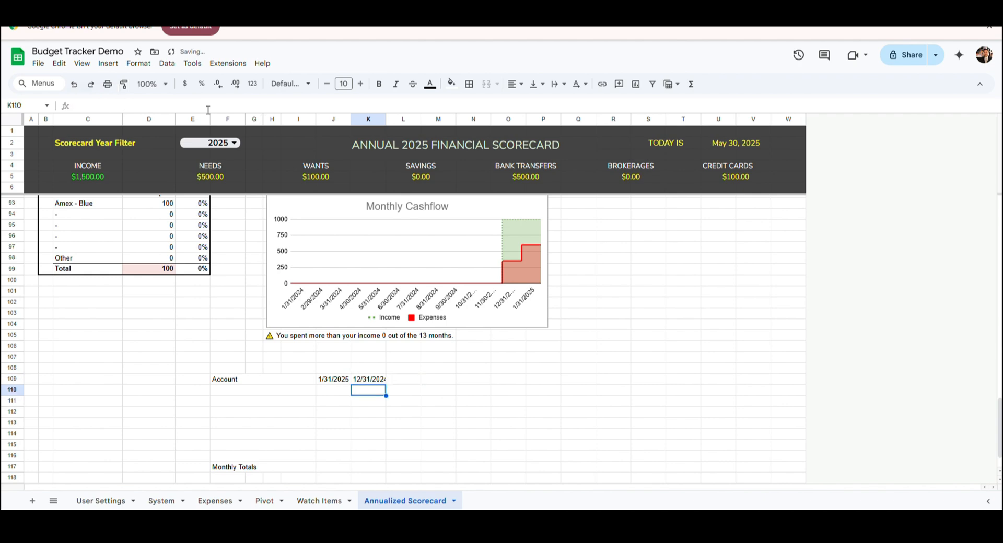
- Copy the K109 month-end formula across row 109 through column V
key("Up")
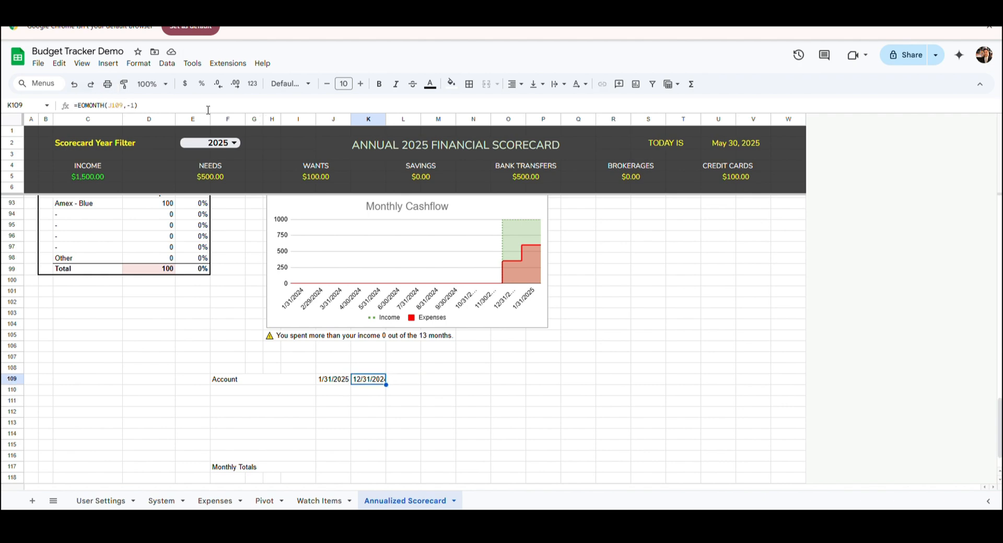
key("shift+Right")
key("shift+Right")
key("shift+Right")
key("shift+Right")
key("shift+Right")
key("shift+Right")
key("shift+Right")
key("shift+Right")
key("shift+Right")
key("shift+Right")
key("shift+Right")
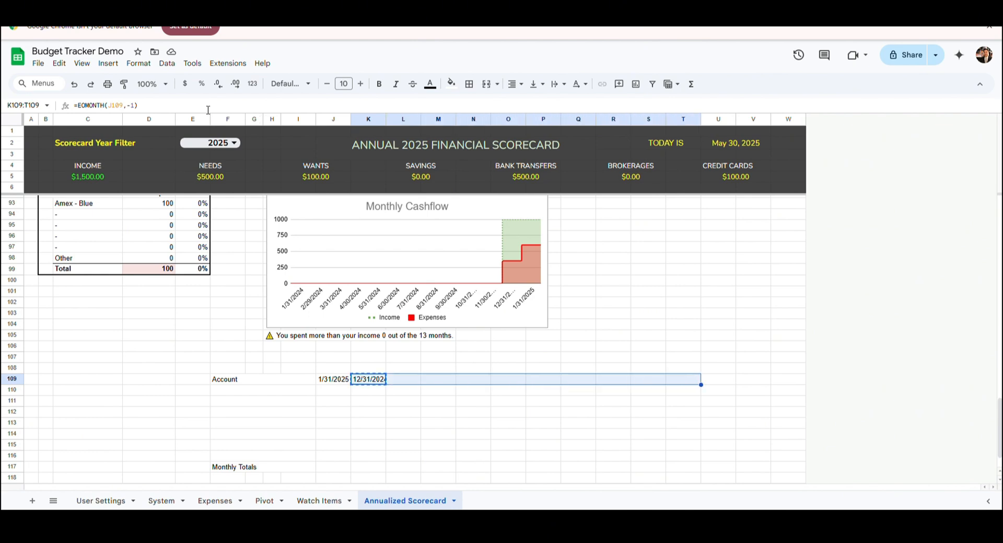
left_click(60, 64)
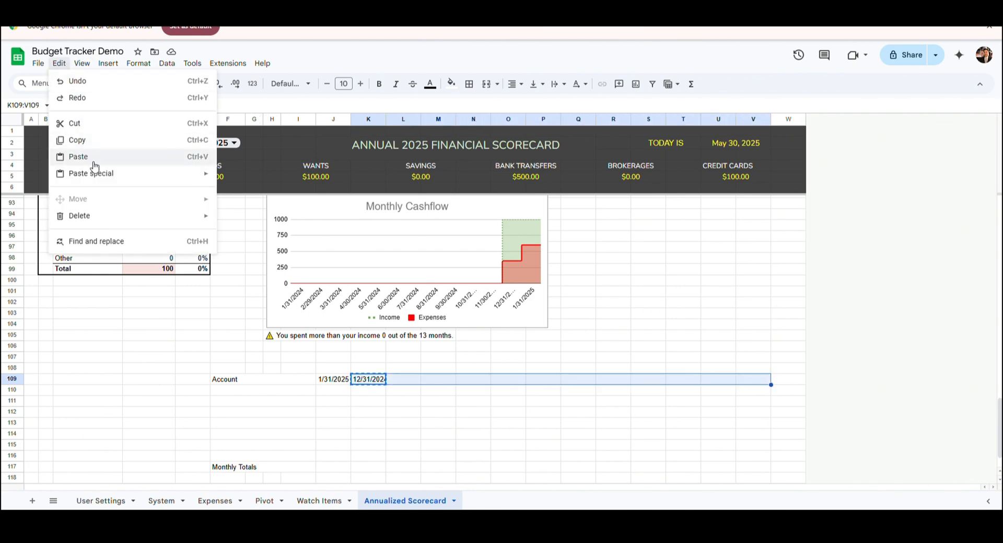
mouse_move(91, 173)
left_click(258, 213)
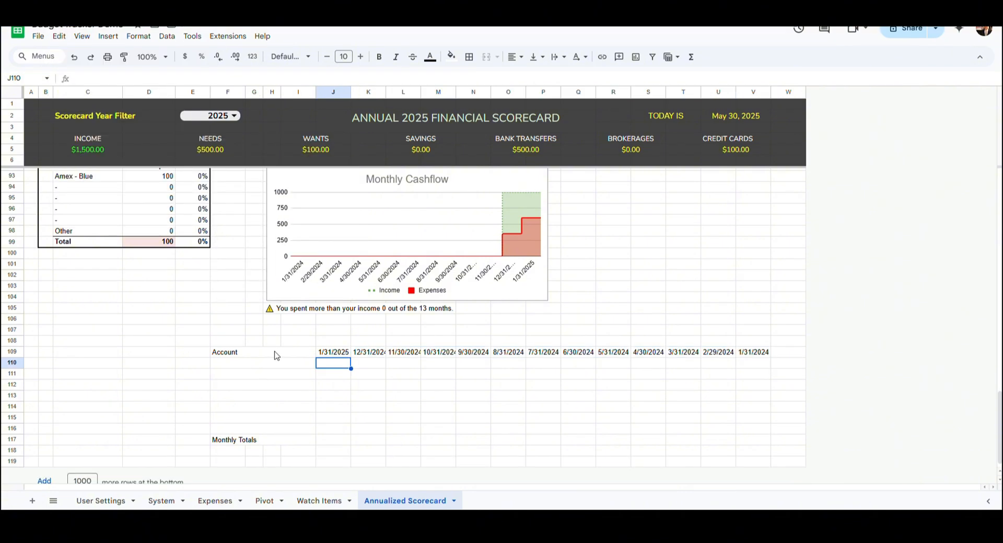
- In J110, enter =if(isblank($F110),0,sumifs(Expenses!$G$9:$G,Expenses!$D$9:$D,J$109,Expenses!$E$9:$E,$F110))
key("Return")
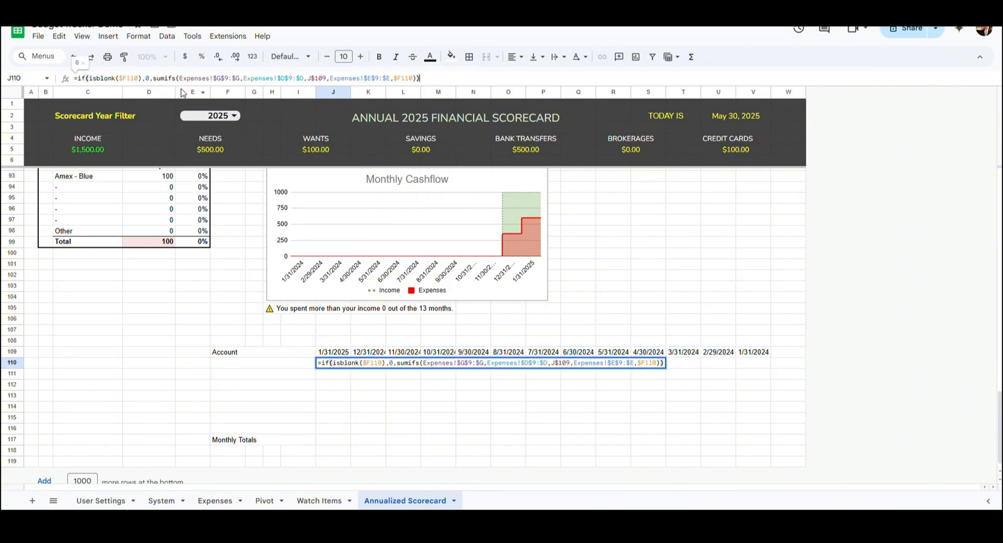
key("Return")
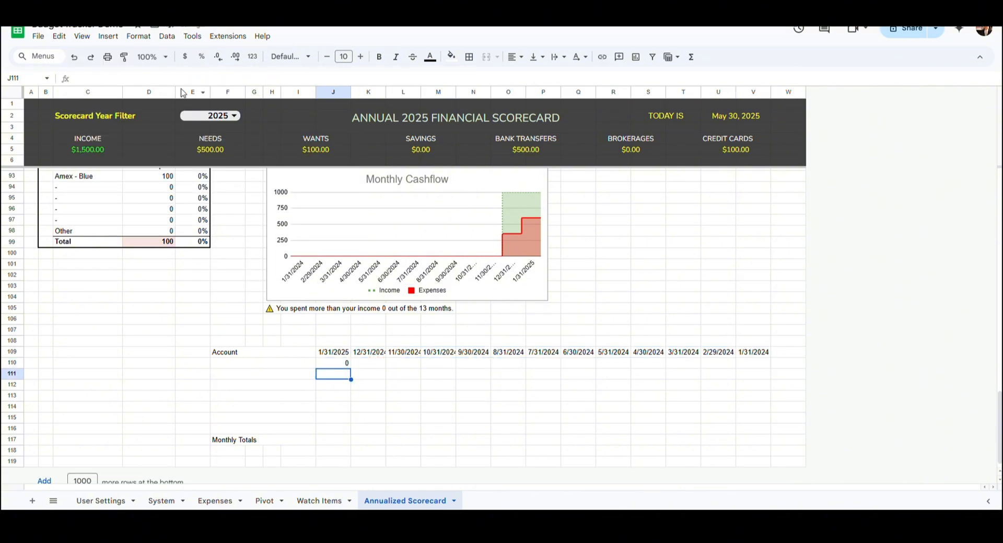
- Copy the J110 account expense formula, formula only, across the range J110:V116
key("Up")
key("ctrl+c")
key("shift+Down")
key("shift+Down")
key("shift+Down")
key("shift+Down")
key("shift+Down")
key("shift+Down")
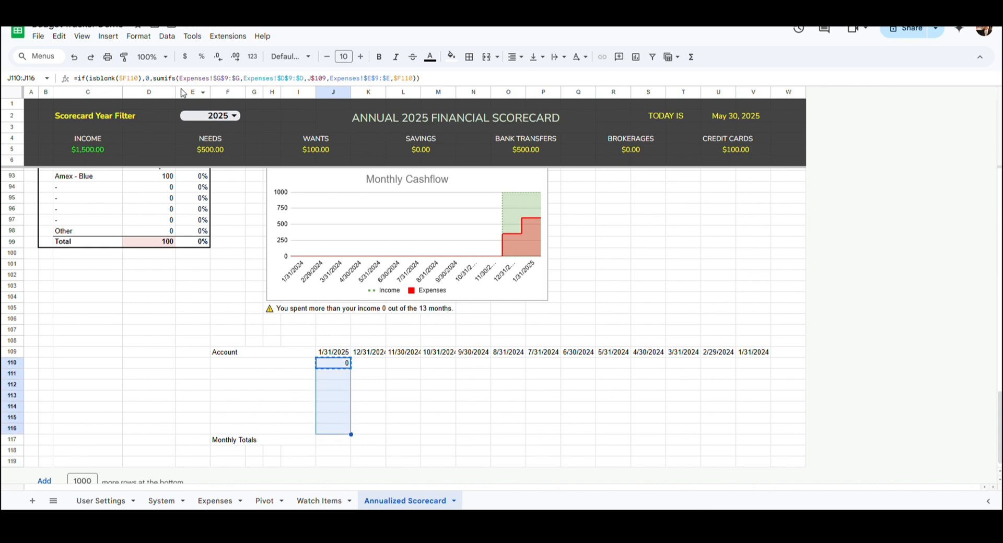
key("shift+Right")
key("shift+Right")
key("shift+Right")
key("shift+Right")
key("shift+Right")
key("shift+Right")
key("shift+Right")
key("shift+Right")
key("shift+Right")
key("shift+Right")
key("shift+Right")
key("shift+Right")
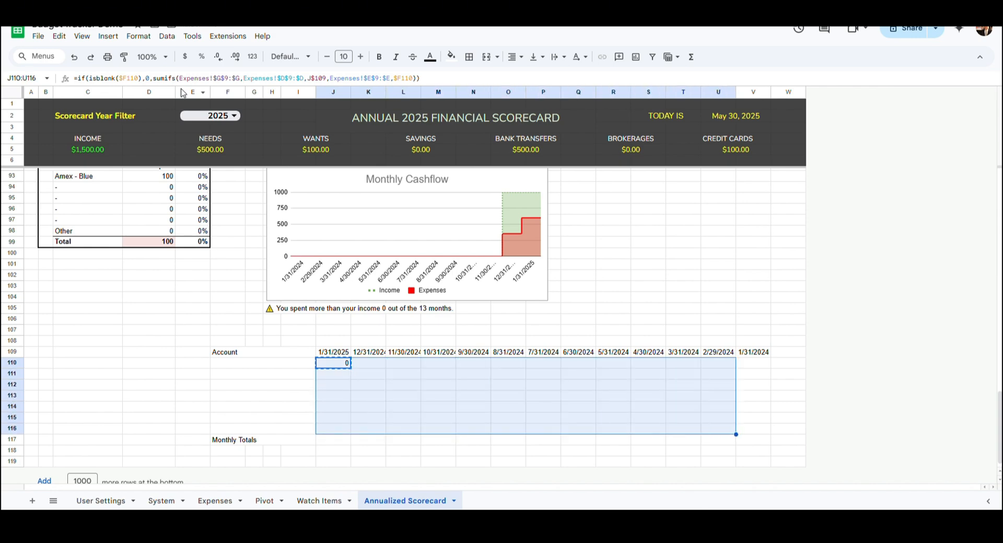
left_click(60, 36)
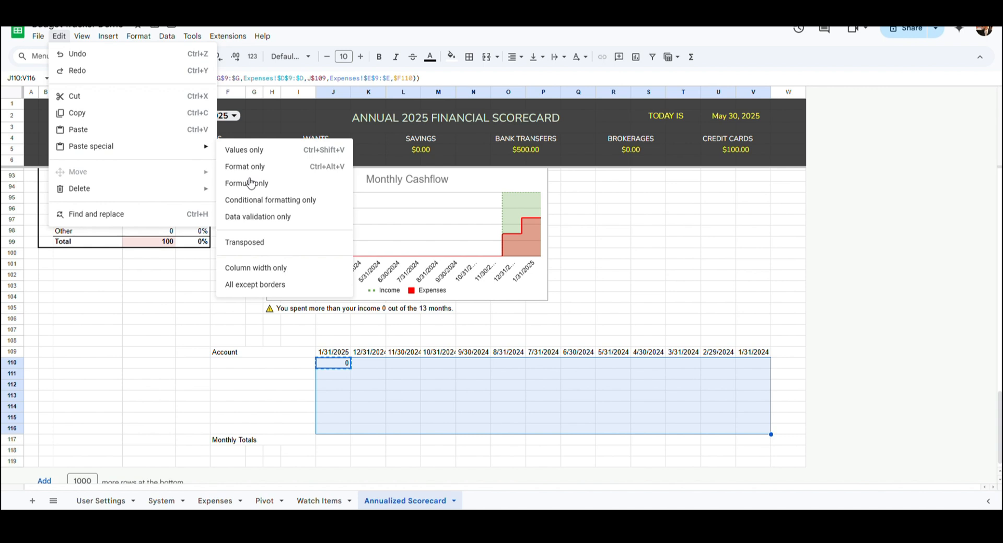
left_click(295, 184)
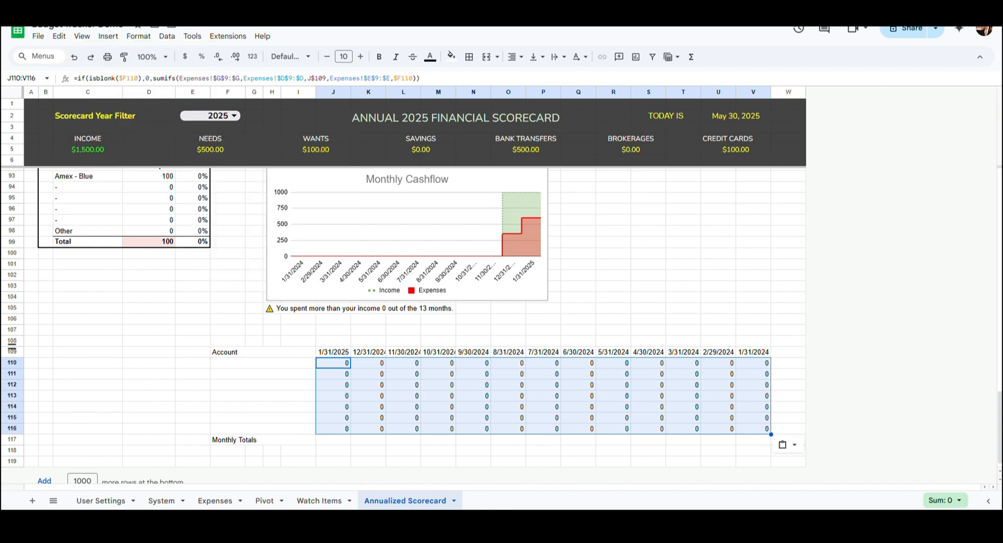
- Add a dropdown data validation rule to F110:I116 that takes its options from a range
left_click(259, 366)
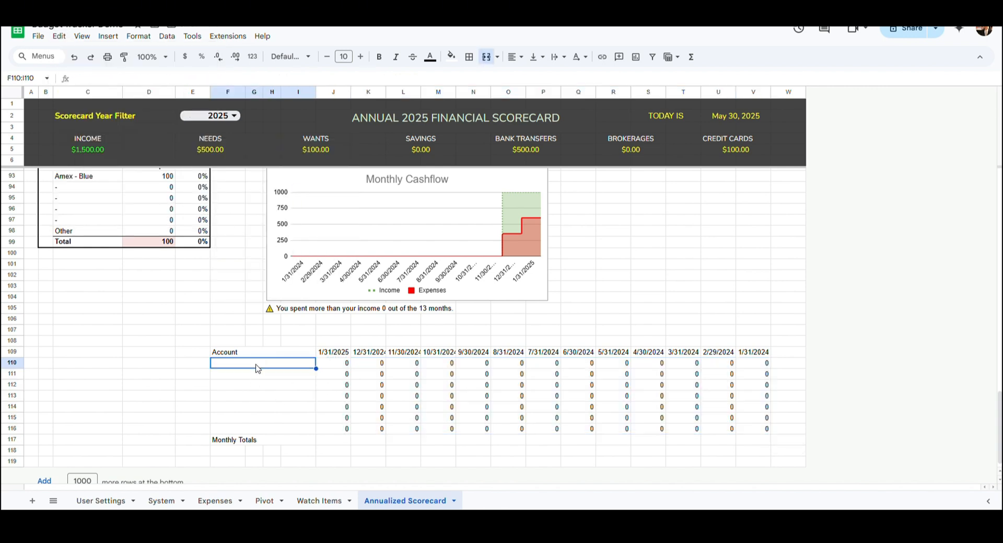
left_click(277, 427, "shift")
left_click(108, 36)
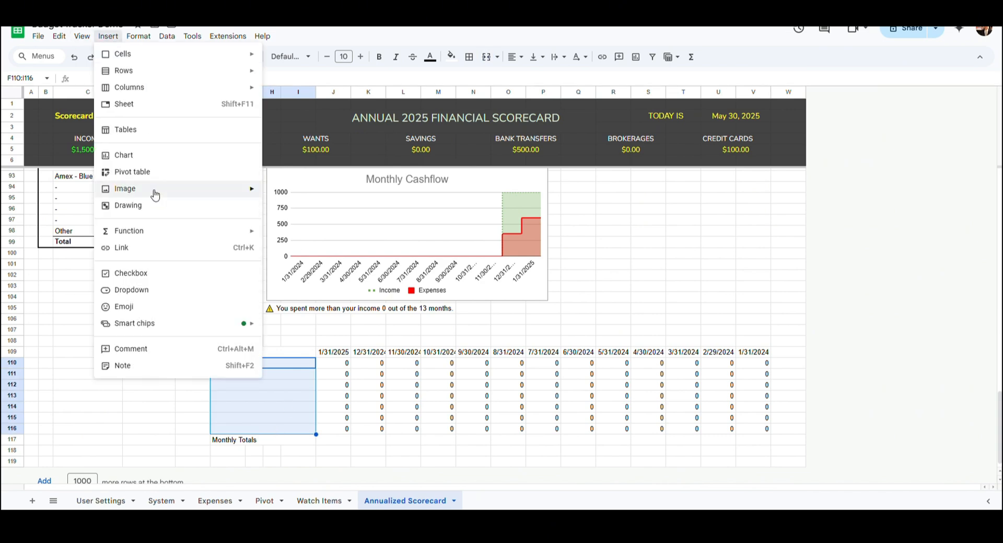
left_click(152, 292)
left_click(915, 155)
left_click(912, 169)
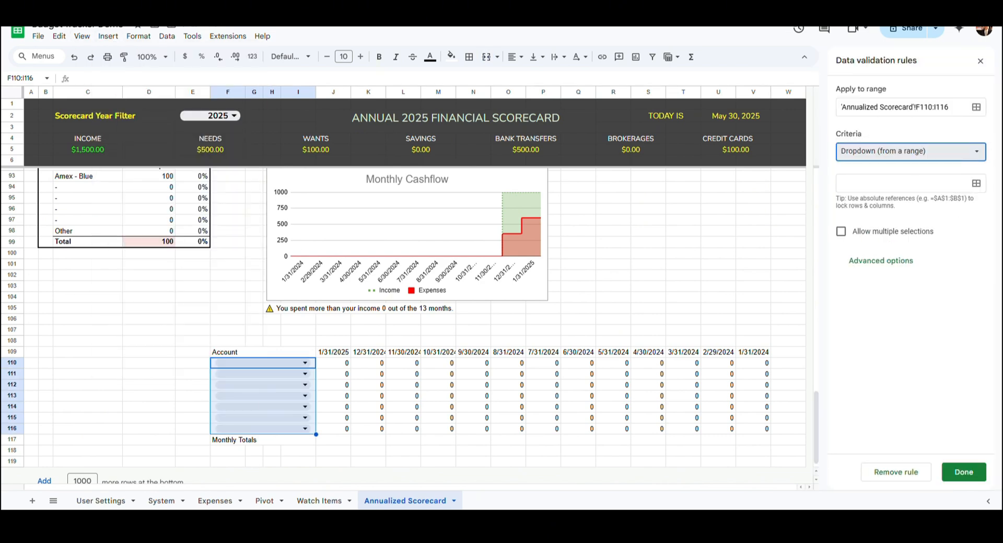
- Set the dropdown's source range to System!E3:E102, save the rule and return to the Annualized Scorecard sheet
left_click(976, 183)
left_click(161, 501)
left_click(73, 259)
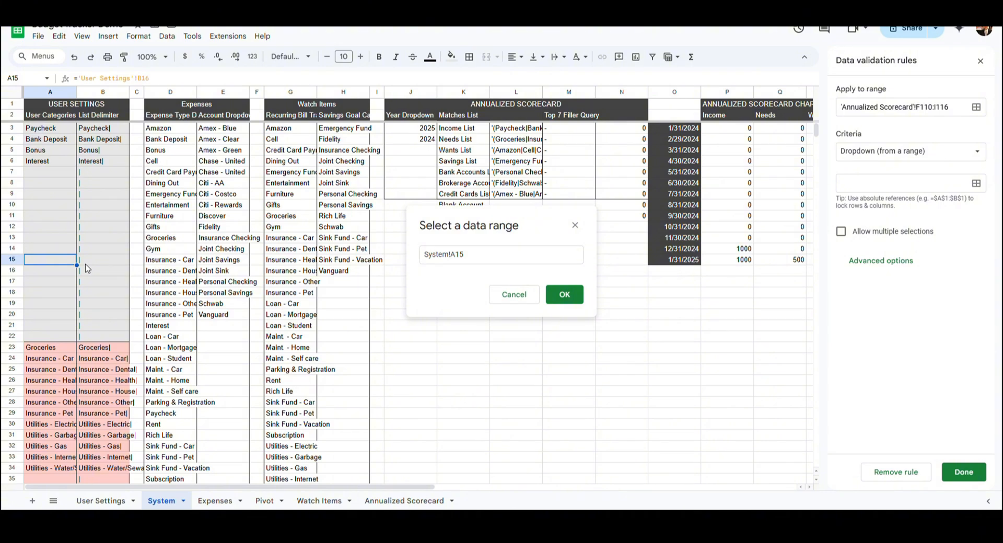
key("Right")
key("Right")
key("Right")
key("Right")
key("Up")
key("Up")
key("Up")
key("Up")
key("Up")
key("Up")
key("Up")
key("Up")
key("Up")
key("Up")
key("Up")
key("Up")
key("shift+Page_Down")
key("shift+Page_Down")
key("shift+Page_Down")
key("shift+Page_Down")
key("shift+Page_Down")
key("shift+Up")
key("shift+Up")
key("shift+Up")
key("shift+Up")
key("shift+Up")
key("shift+Up")
key("shift+Up")
key("shift+Up")
key("shift+Up")
key("shift+Up")
key("shift+Up")
key("shift+Up")
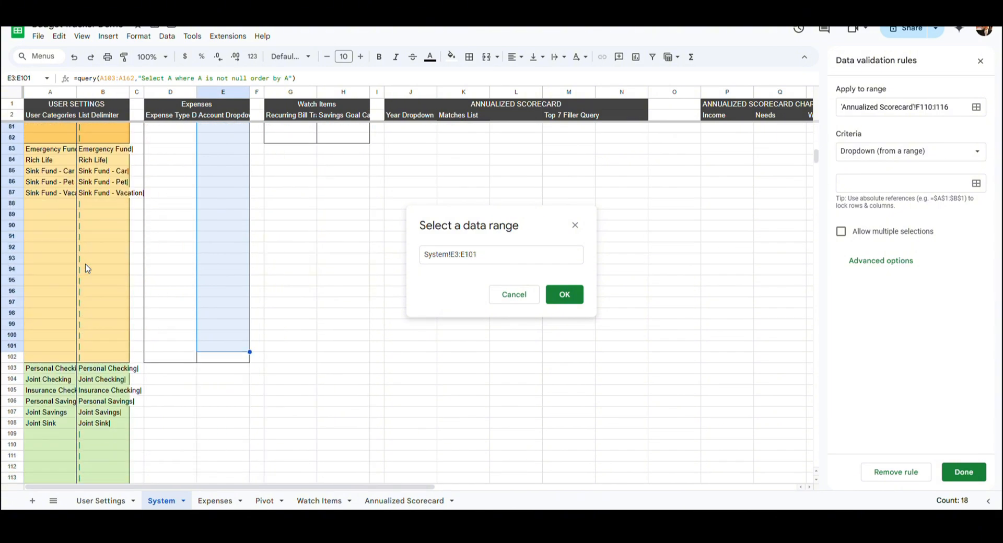
key("shift+Down")
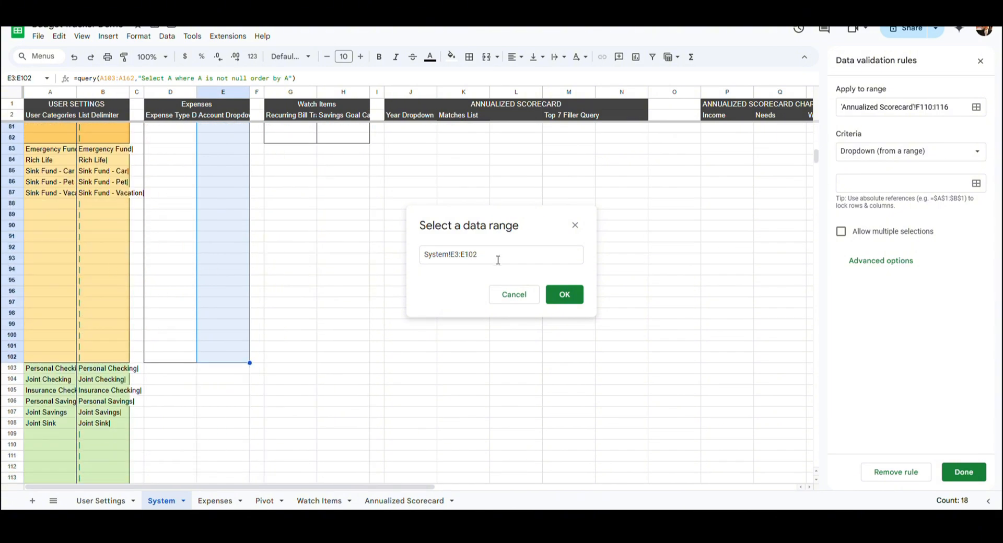
left_click(564, 296)
left_click(963, 473)
left_click(404, 501)
- Test the account dropdown in F110 by choosing Amex - Blue and clearing the cell again
left_click(191, 378)
left_click(307, 364)
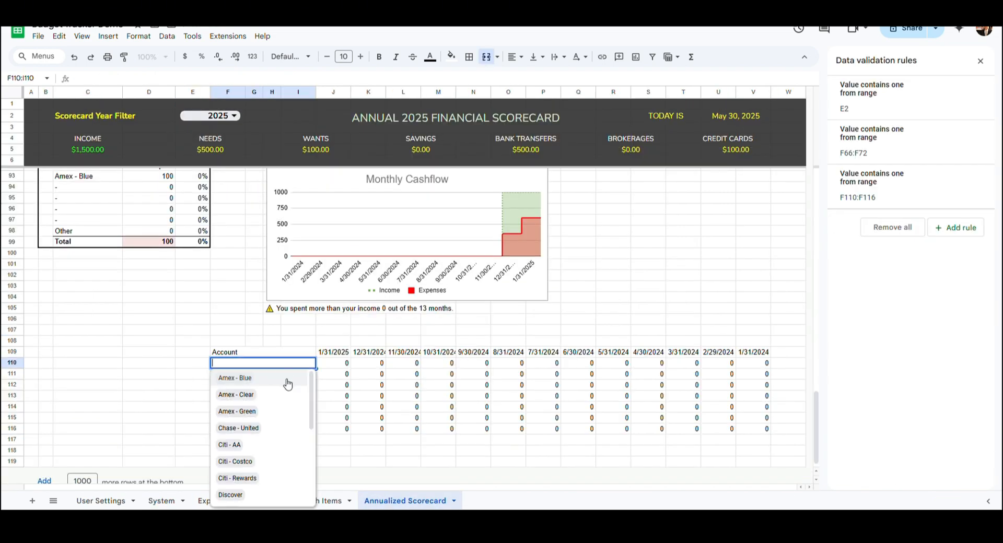
left_click(287, 382)
left_click(307, 364)
key("Delete")
key("Return")
- In J117 of the Monthly Totals row, enter =SUM(J110:J116)
key("Up")
key("Right")
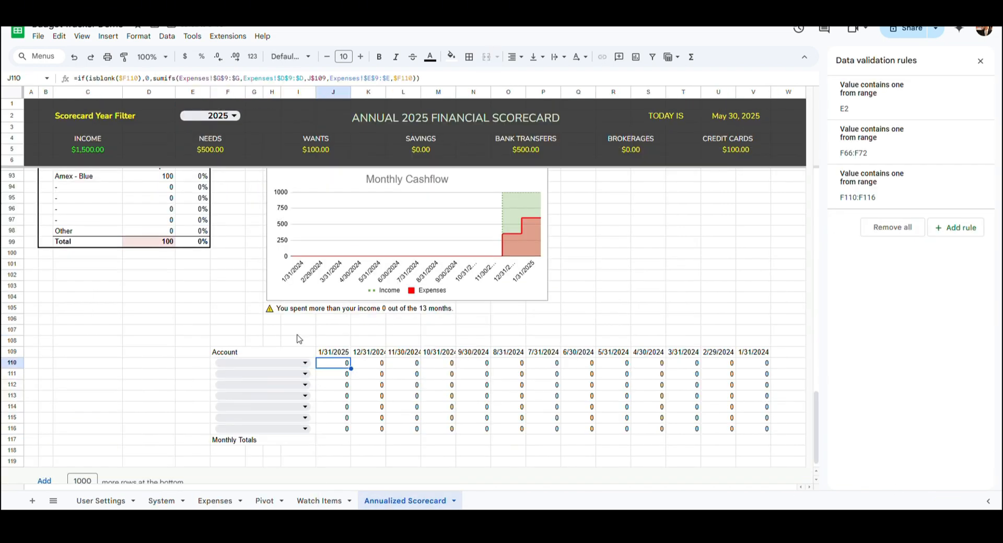
key("ctrl+shift+Down")
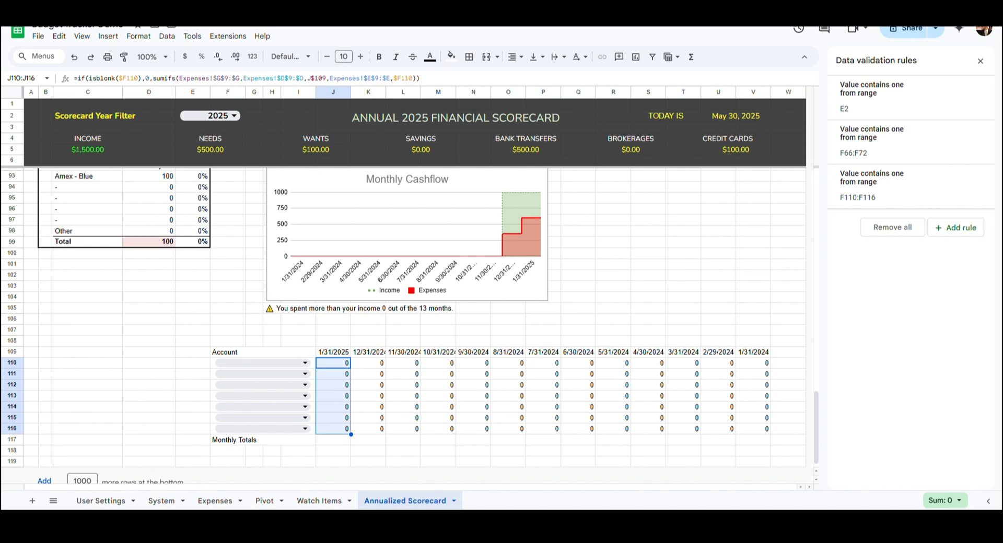
left_click(331, 441)
left_click(237, 82)
type("=SUM(J110:J116)")
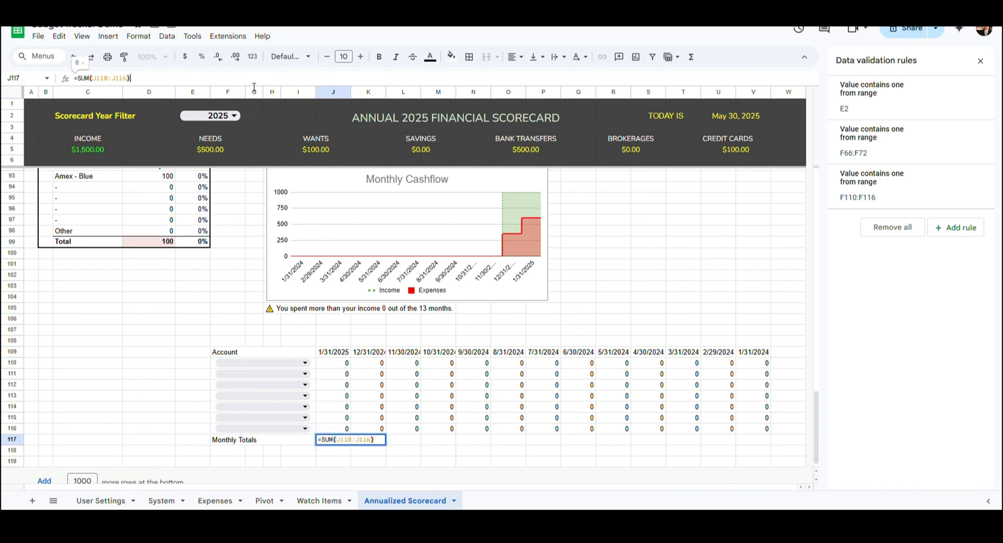
key("Return")
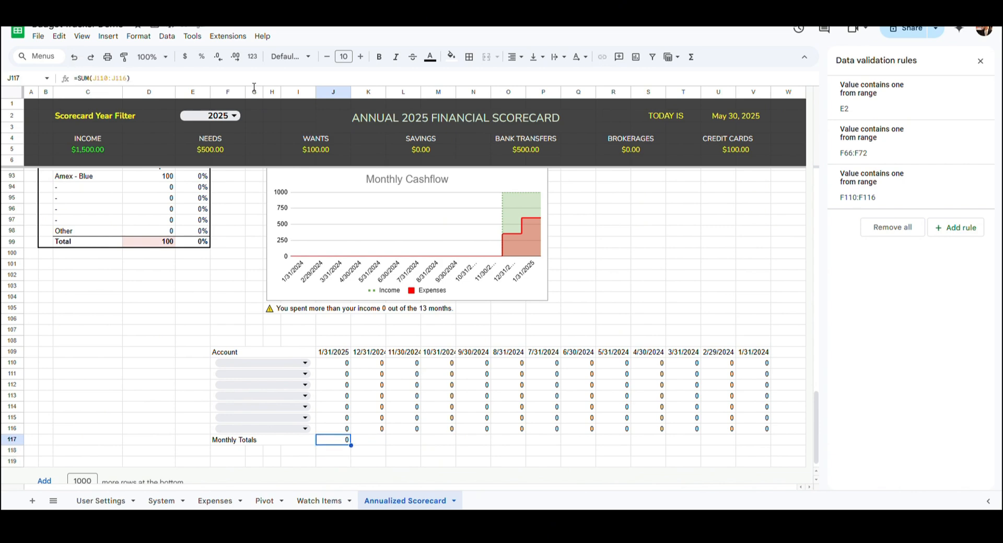
- Copy the J117 monthly total formula, formula only, across row 117 through column V
left_click_drag(151, 80, 33, 80)
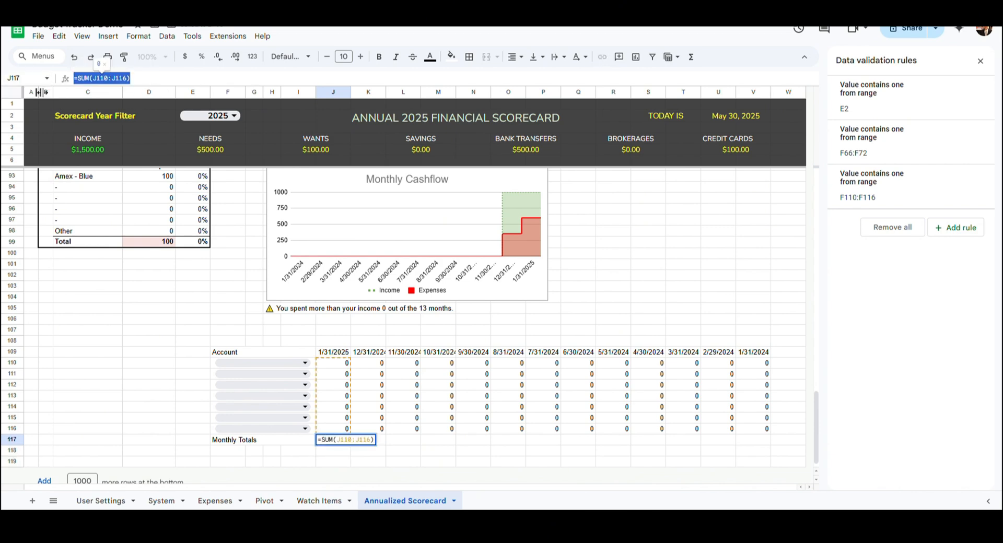
key("Escape")
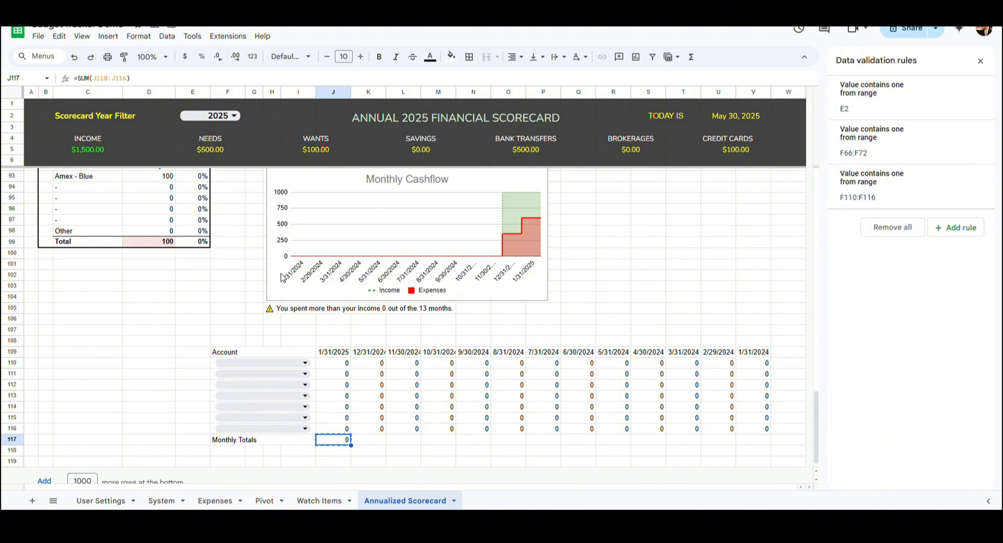
key("shift+Right")
key("shift+Right")
key("shift+Right")
key("shift+Right")
key("shift+Right")
key("shift+Right")
key("shift+Right")
key("shift+Right")
key("shift+Right")
key("shift+Right")
key("shift+Right")
key("shift+Right")
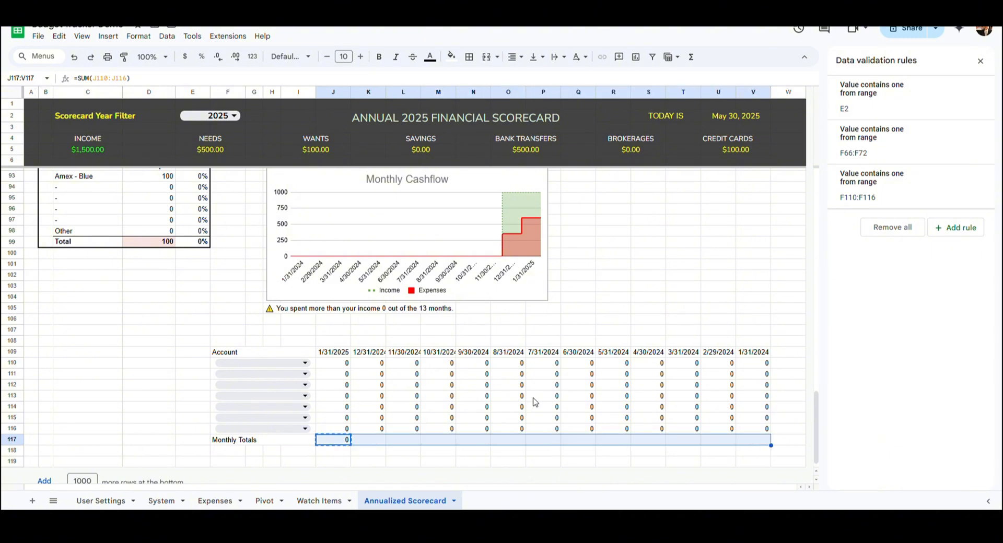
left_click(59, 36)
mouse_move(206, 152)
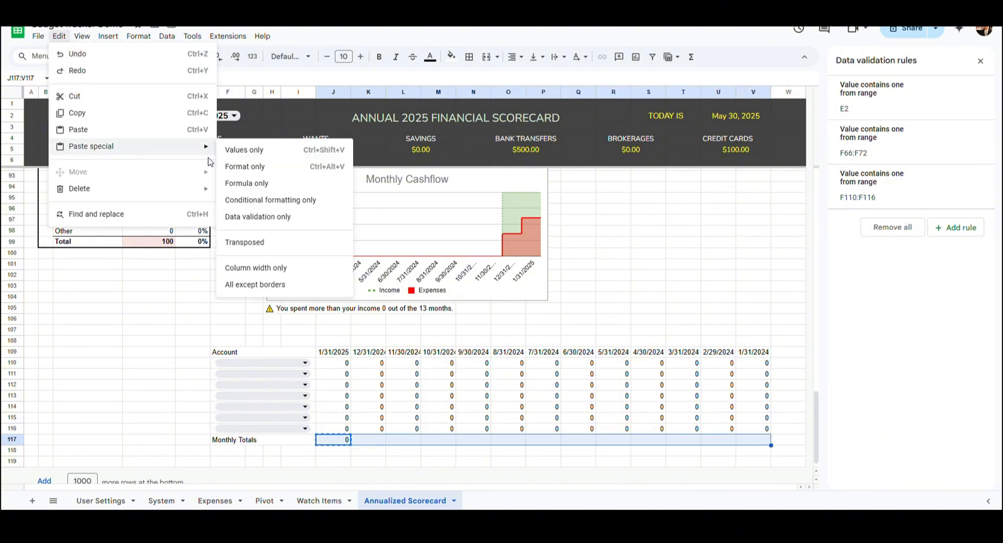
left_click(273, 183)
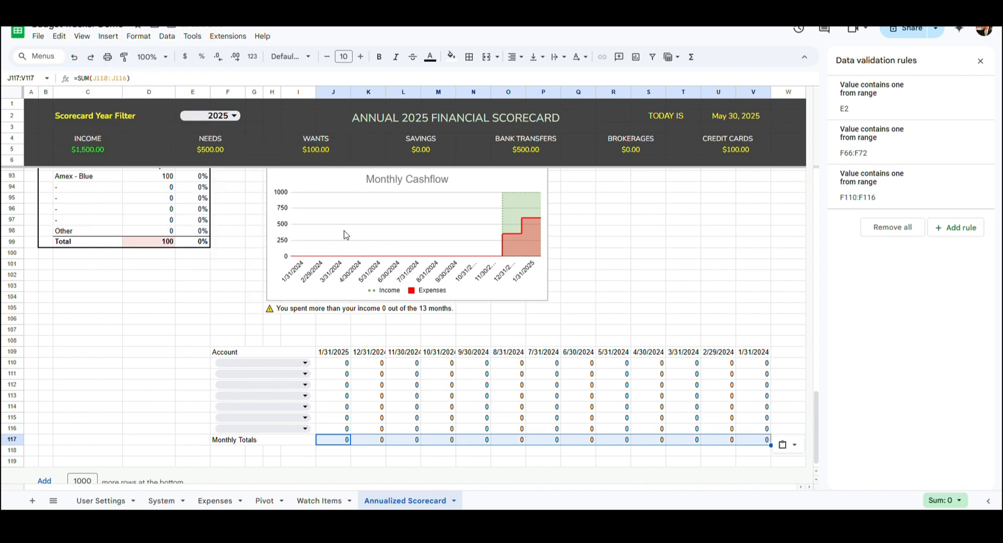
- Apply a white-to-red color scale conditional format to the account amounts in J110:V116
left_click_drag(333, 366, 763, 429)
left_click(139, 36)
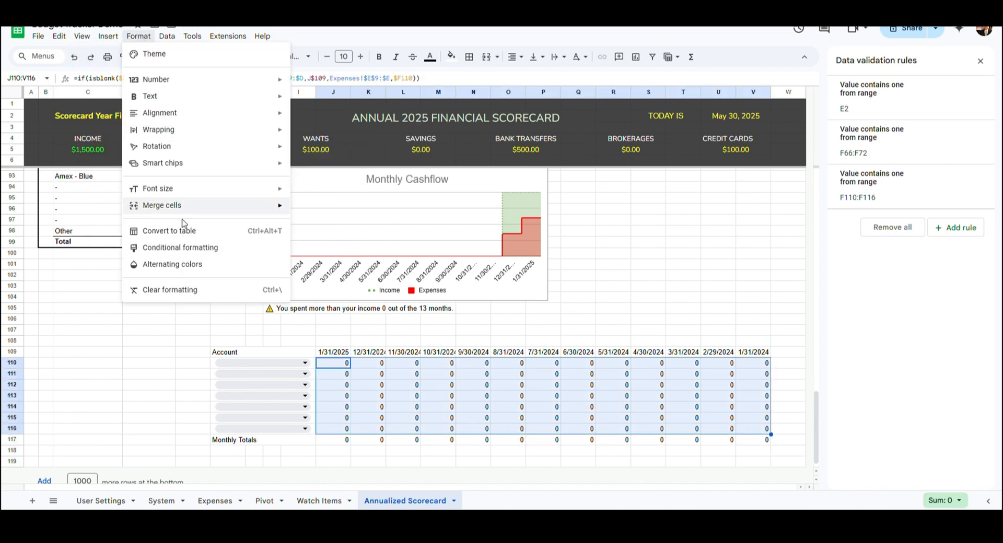
left_click(180, 247)
left_click(948, 90)
left_click(946, 194)
left_click(964, 247)
left_click(978, 364)
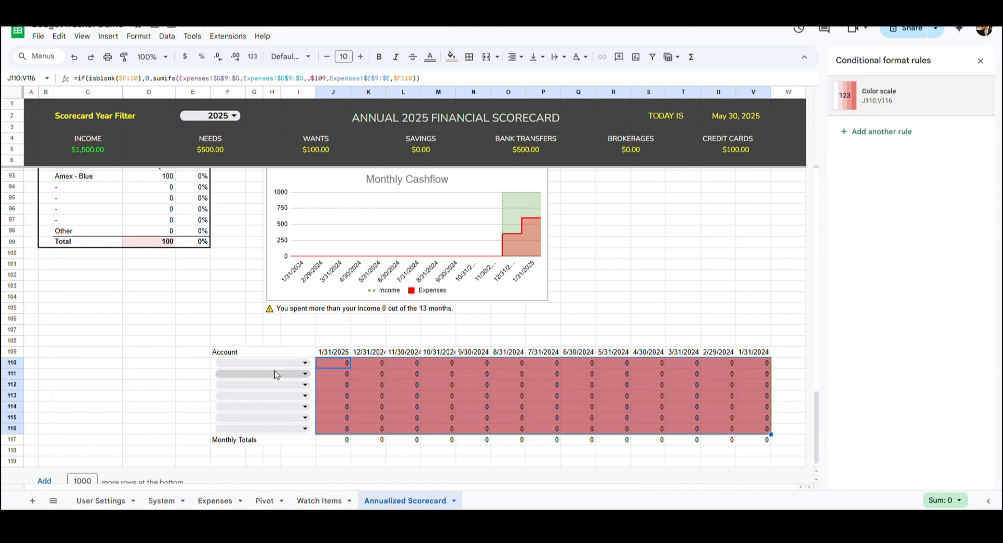
- Set the account in F110 to Amex - Blue and deselect the heatmap table
left_click(277, 364)
left_click(287, 380)
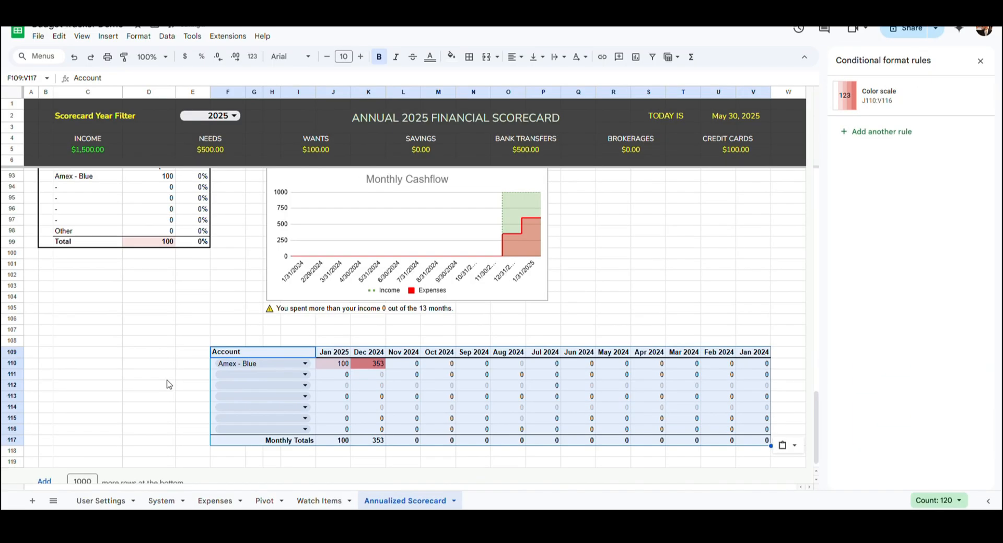
left_click(168, 380)
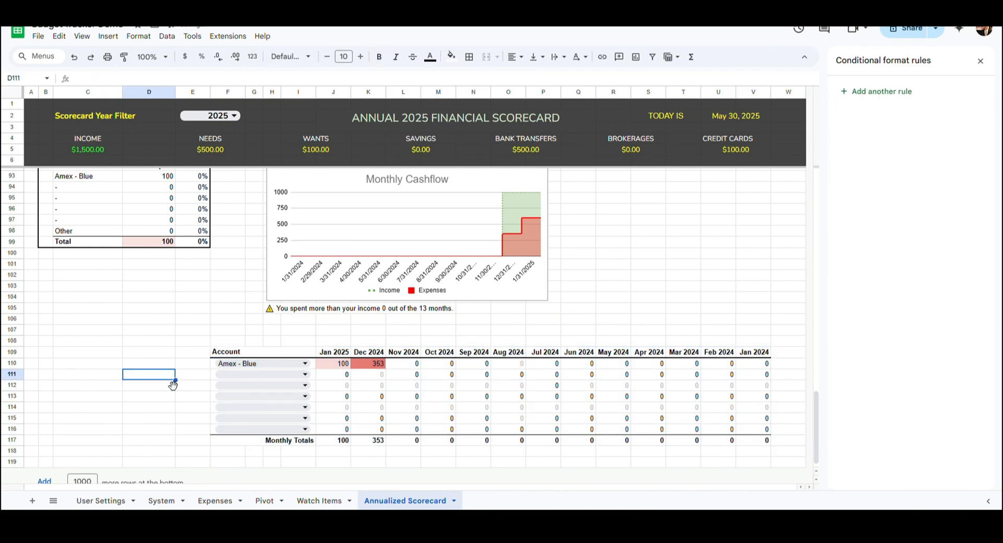